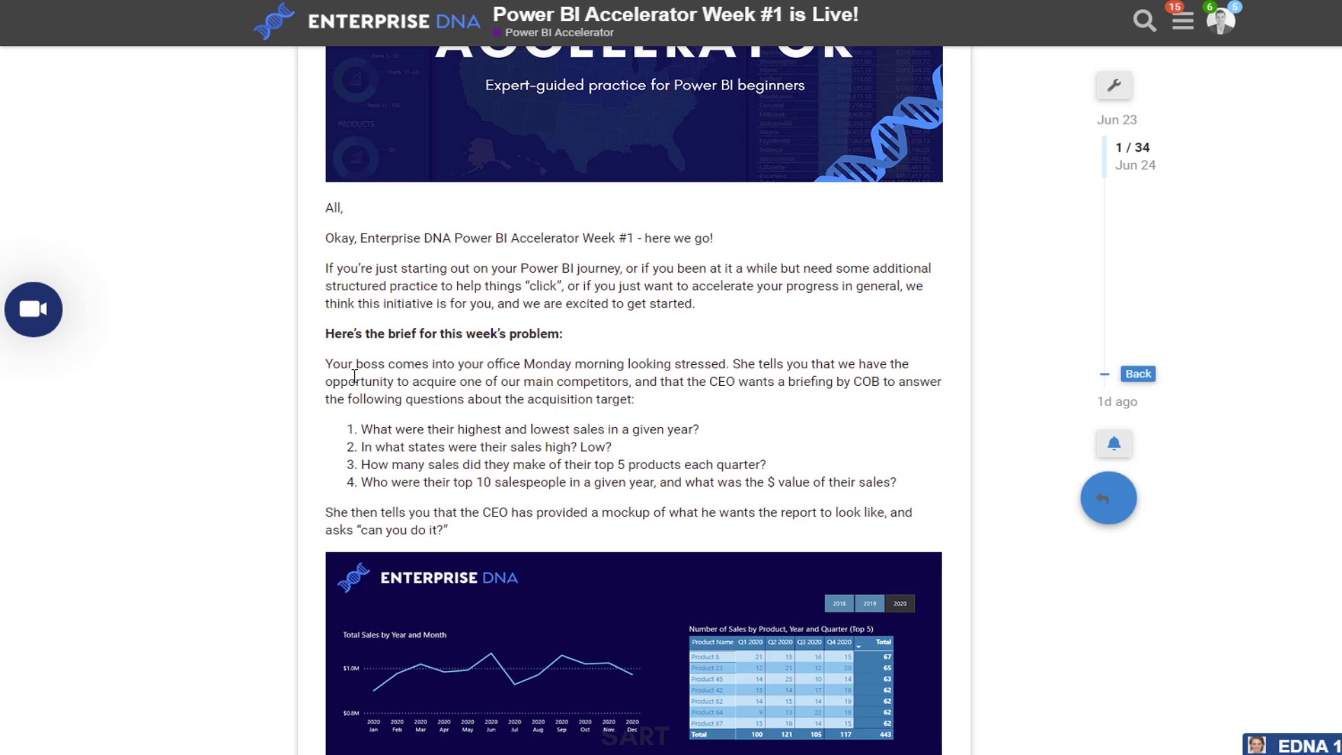
# Read the forum post's problem brief, going through its four questions and the report mockup image.
pyautogui.scroll(-6, 355, 376)
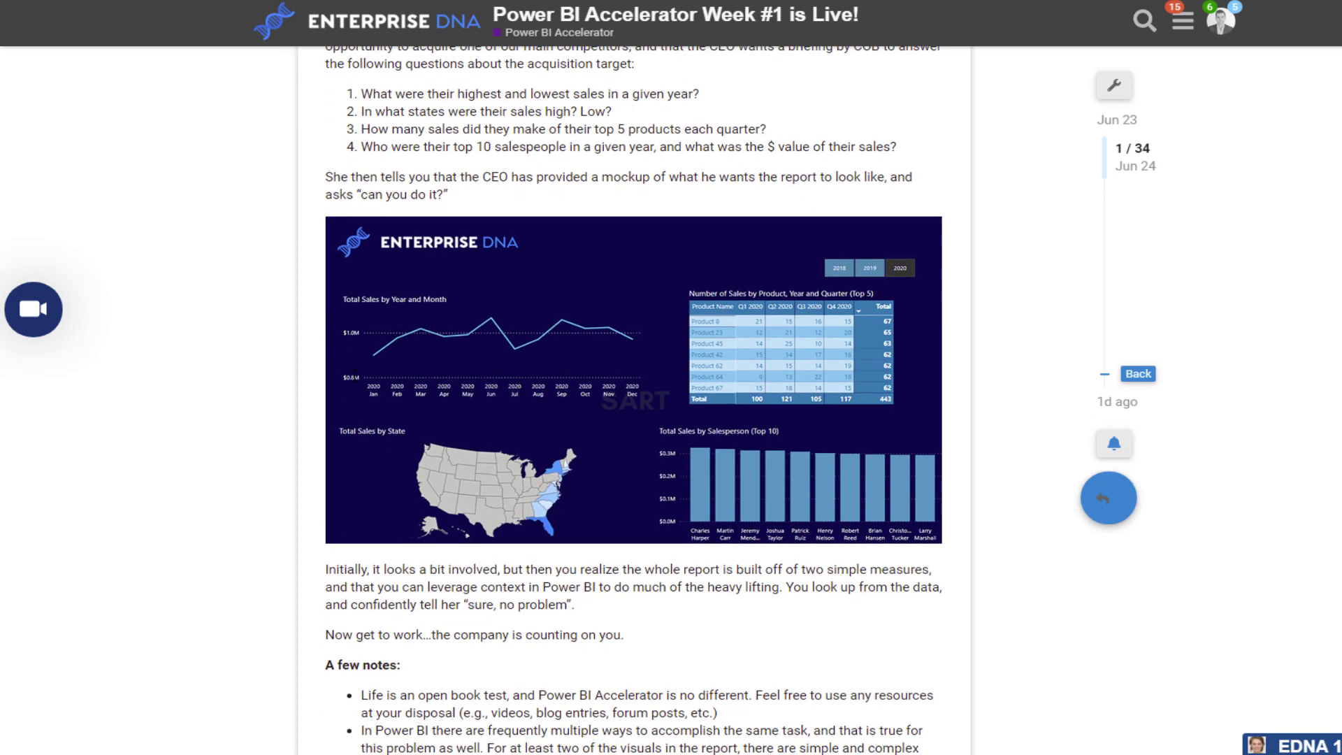
pyautogui.scroll(3, 355, 376)
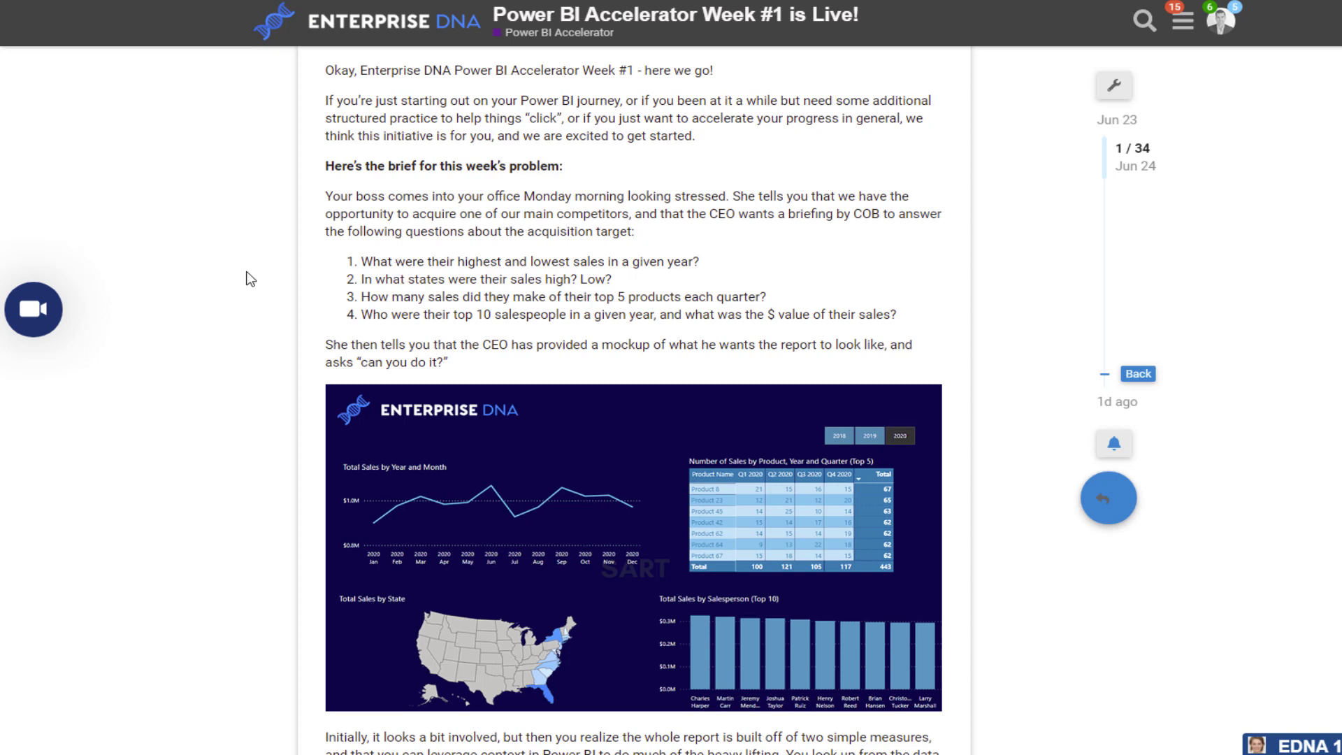
pyautogui.moveTo(404, 261); pyautogui.dragTo(707, 271)
pyautogui.click(404, 280)
pyautogui.moveTo(406, 282); pyautogui.dragTo(614, 287)
pyautogui.click(617, 287)
pyautogui.moveTo(393, 296); pyautogui.dragTo(582, 295)
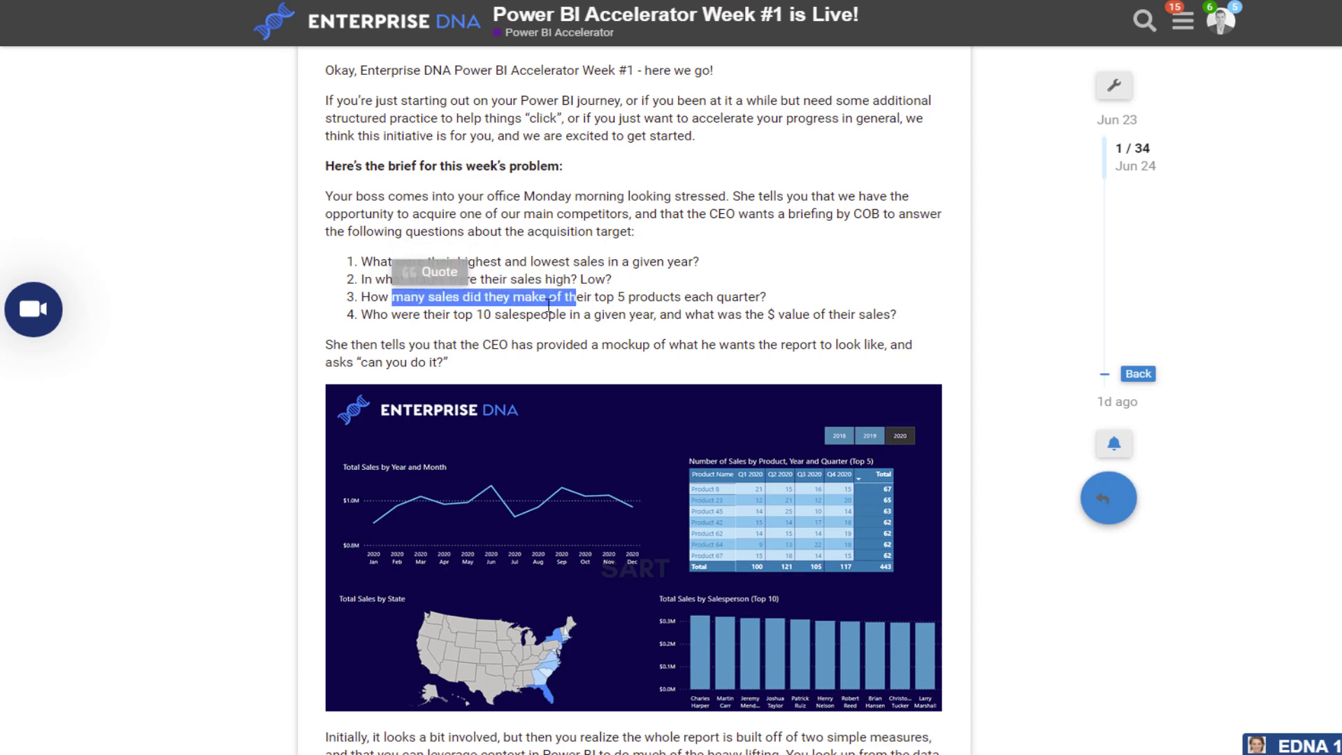
pyautogui.moveTo(380, 315); pyautogui.dragTo(513, 308)
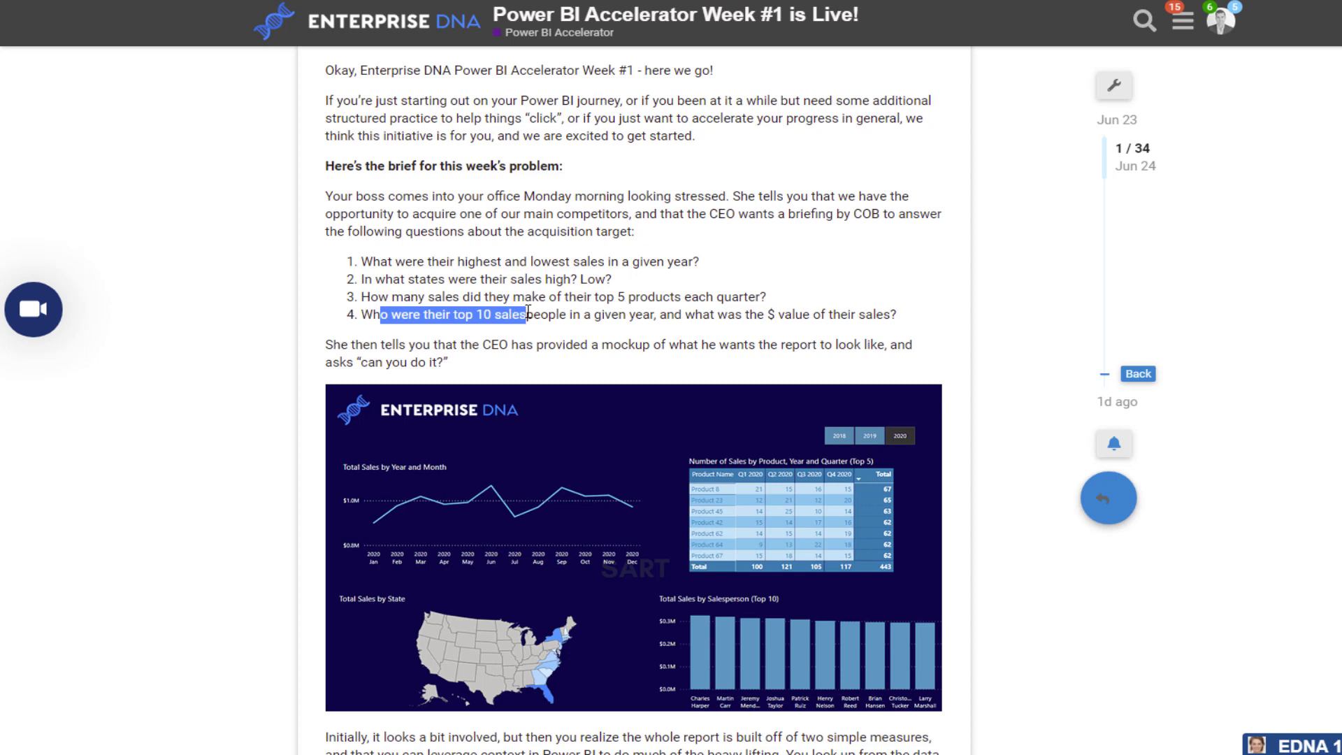
pyautogui.click(199, 310)
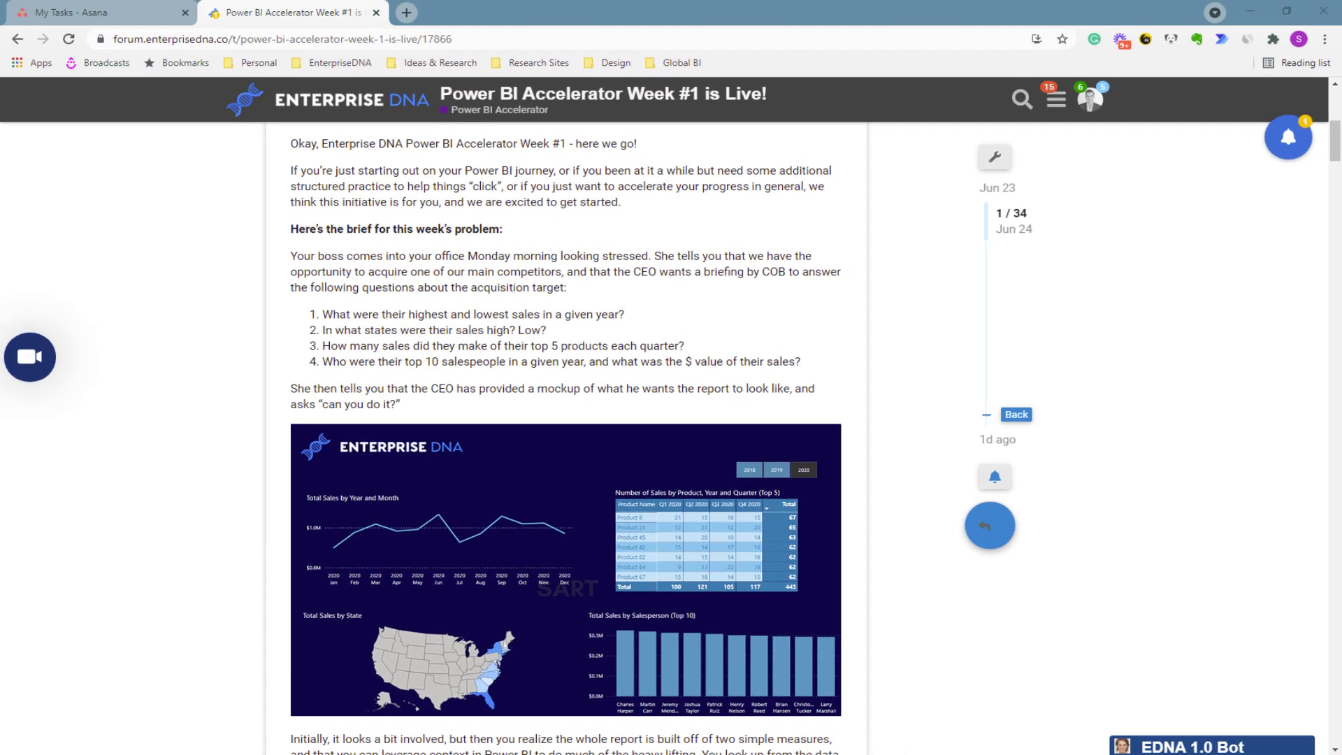
pyautogui.click(204, 329)
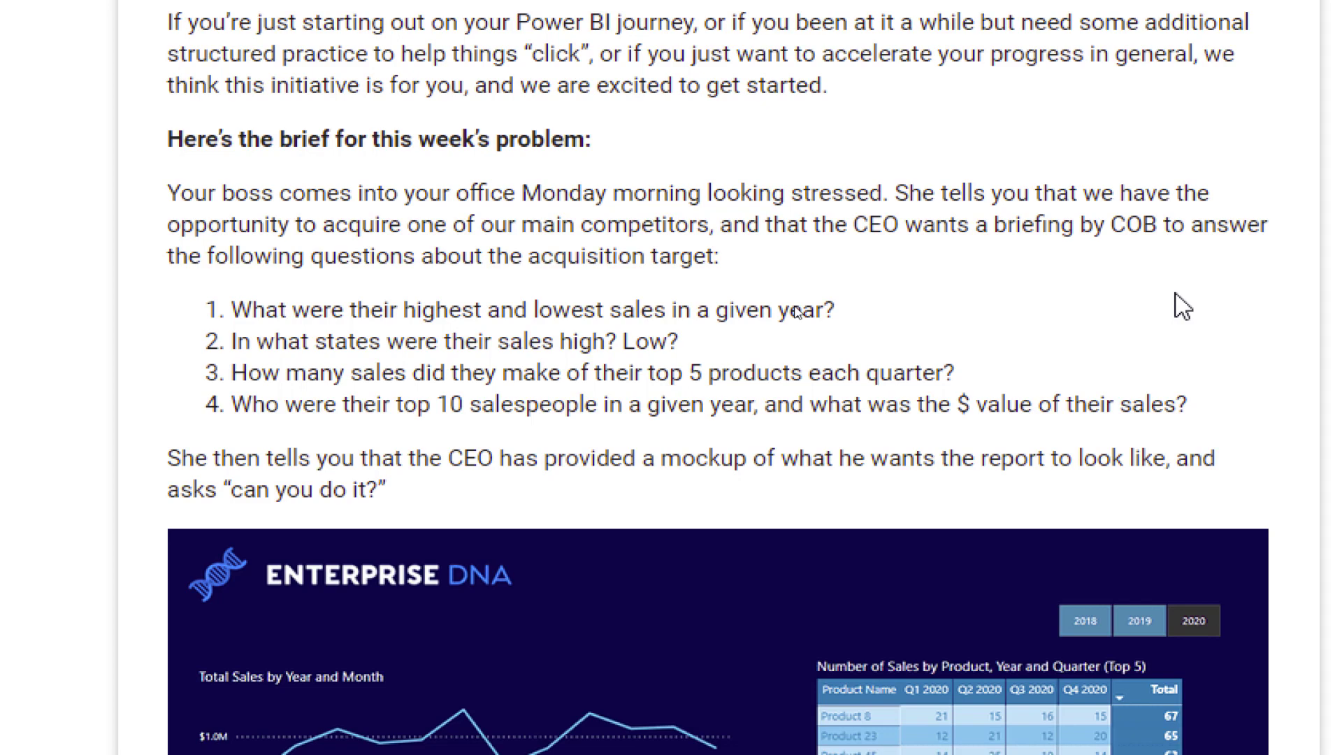
pyautogui.scroll(-6, 1180, 305)
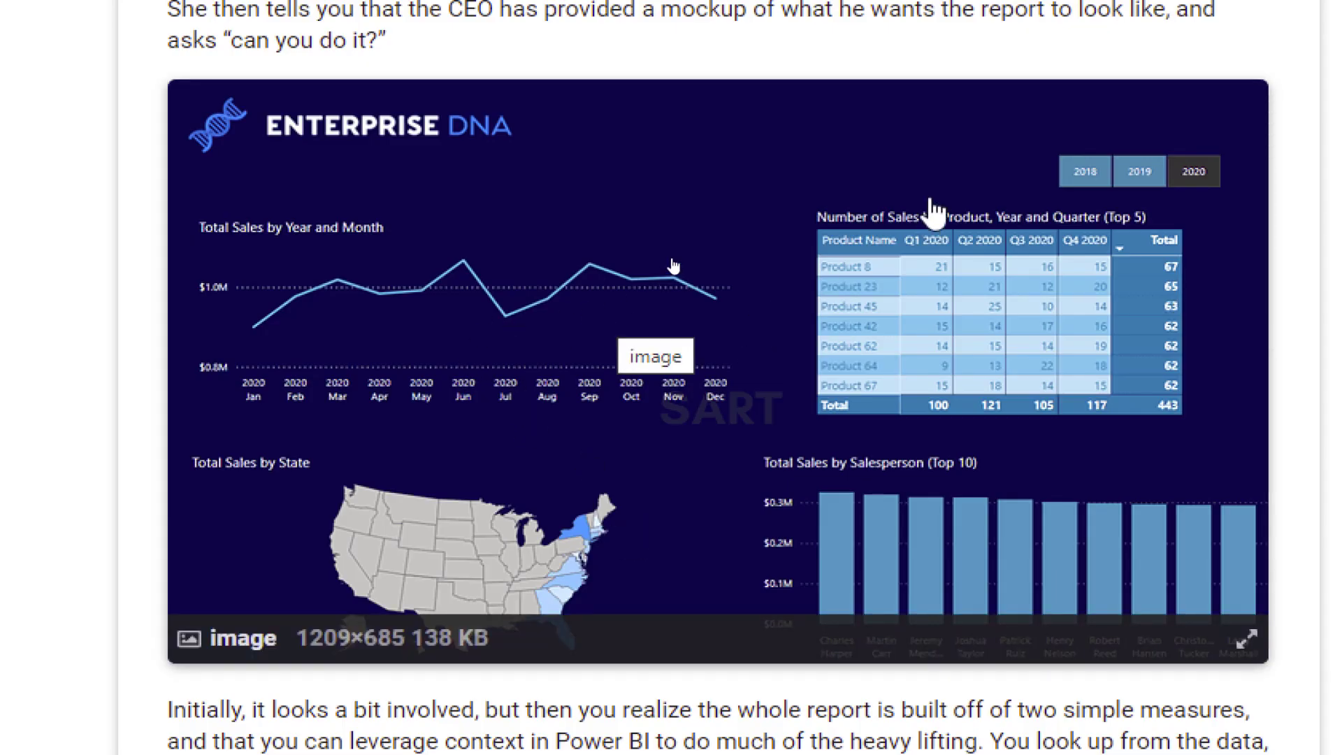
pyautogui.scroll(1, 935, 112)
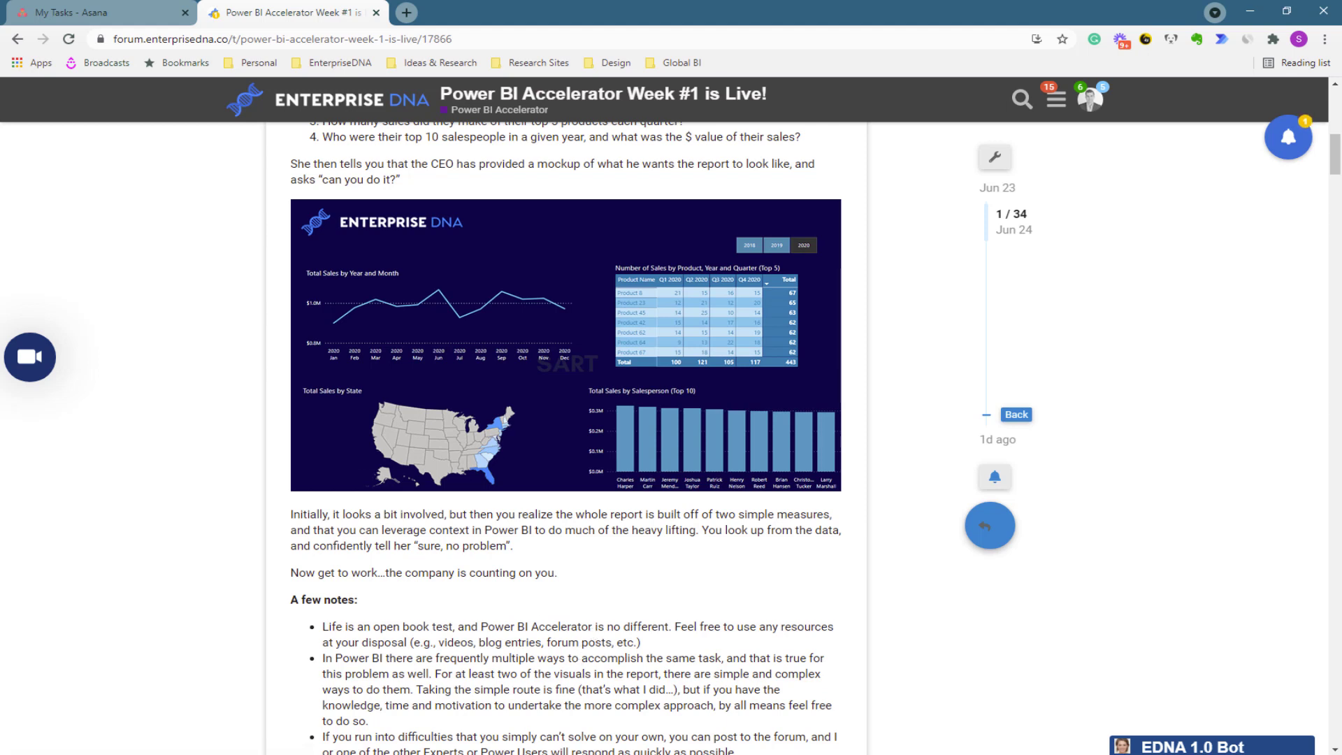
# Switch from the forum post to the Your Solution page in Power BI Desktop.
pyautogui.hotkey('alt', 'Tab')
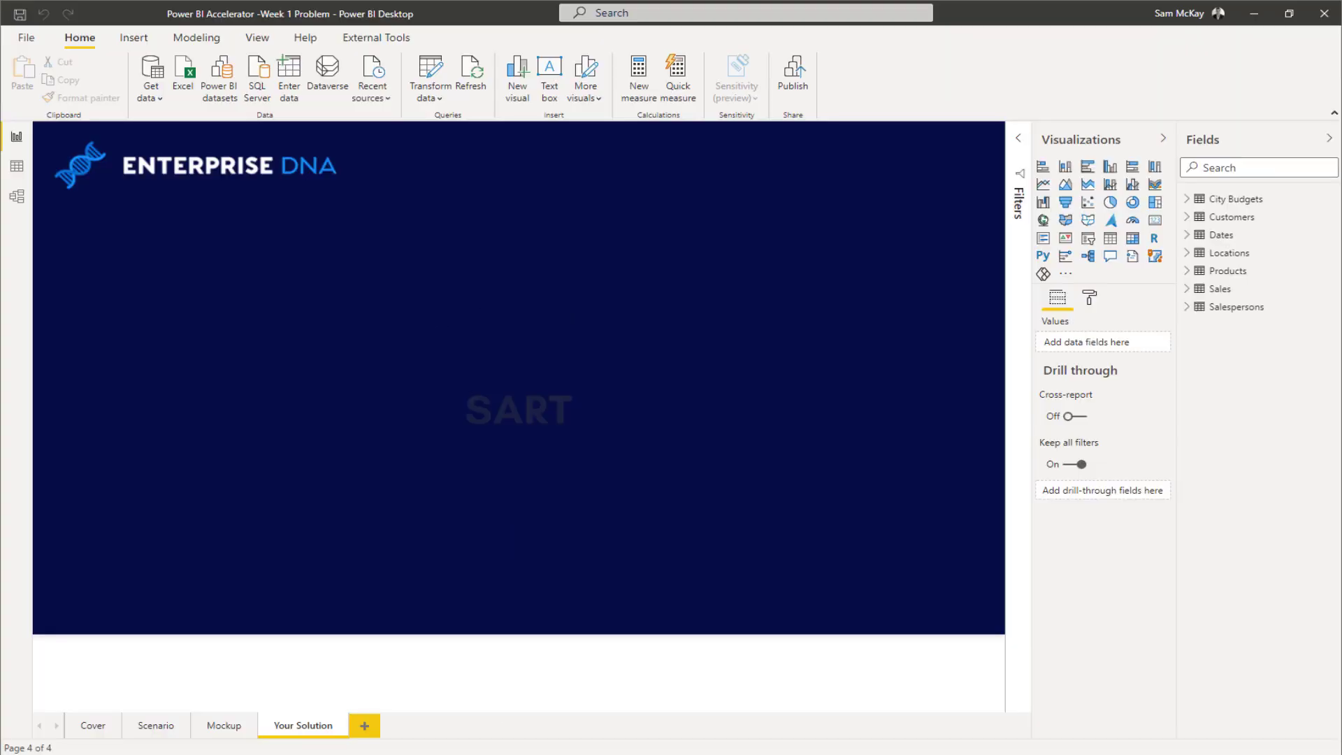
pyautogui.hotkey('alt', 'Tab')
pyautogui.hotkey('alt', 'Tab')
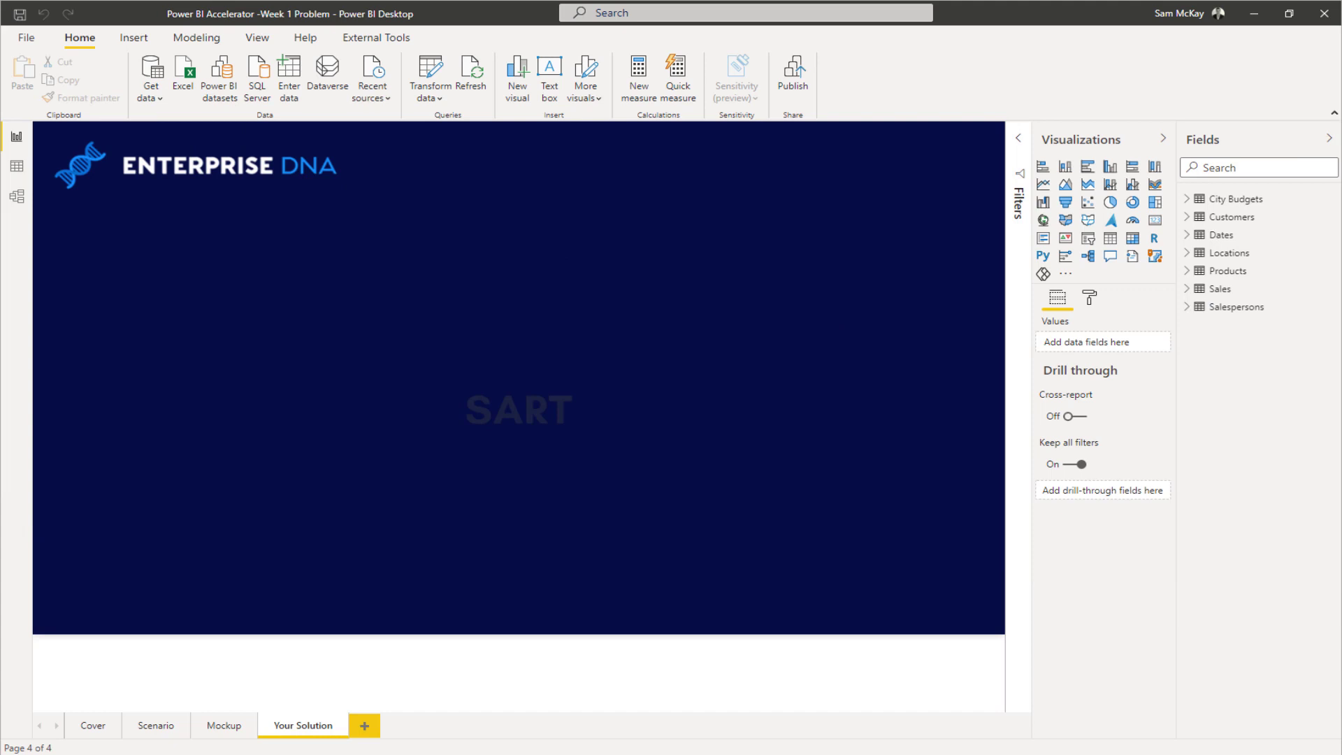
pyautogui.hotkey('alt', 'Tab')
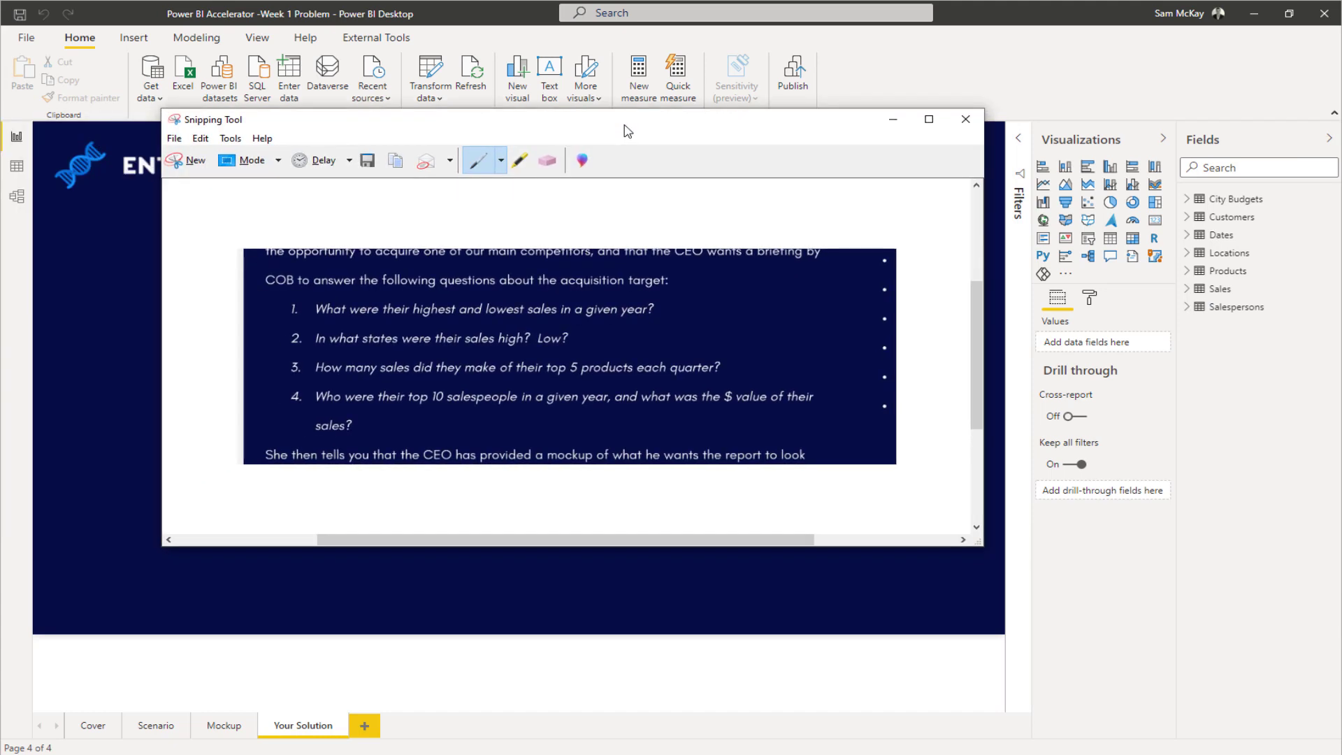
pyautogui.hotkey('alt', 'Tab')
pyautogui.hotkey('alt', 'Tab')
pyautogui.hotkey('alt', 'Tab')
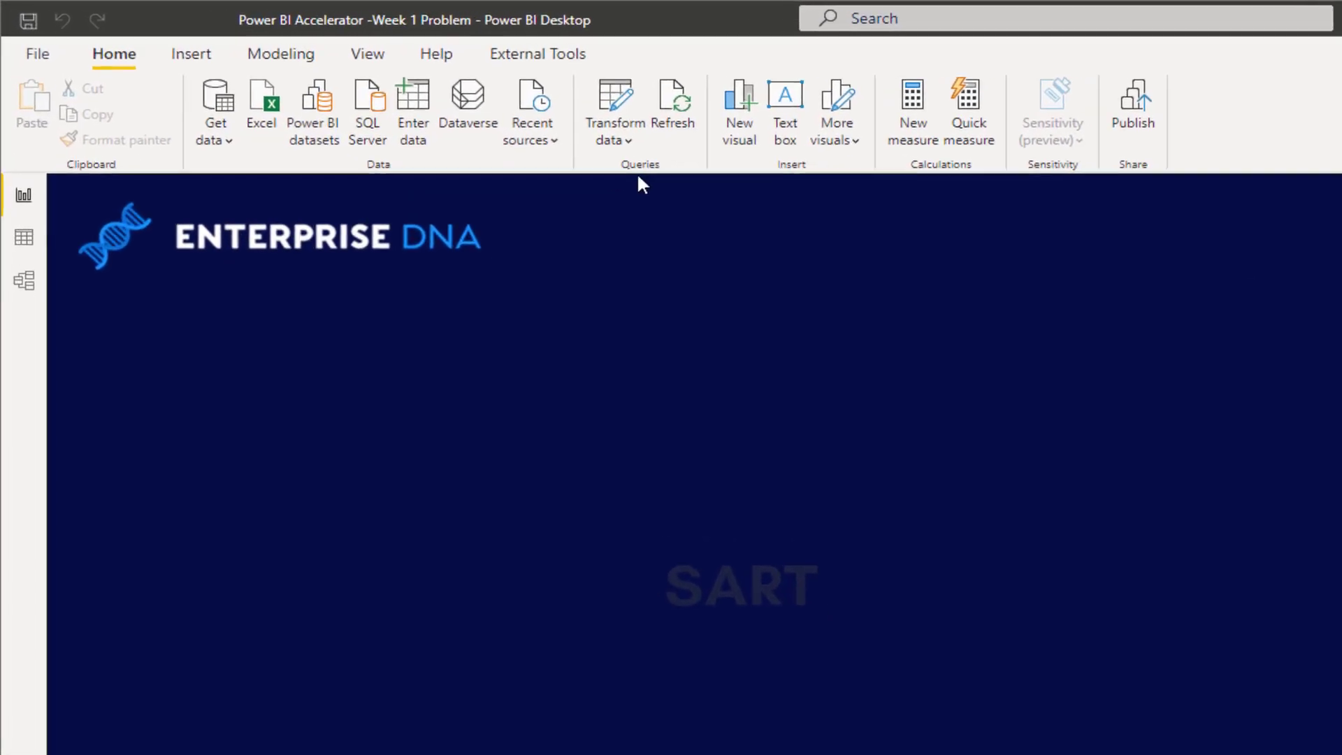
# Create an empty table named Key Measures by entering data, and select its placeholder column in the model.
pyautogui.click(287, 106)
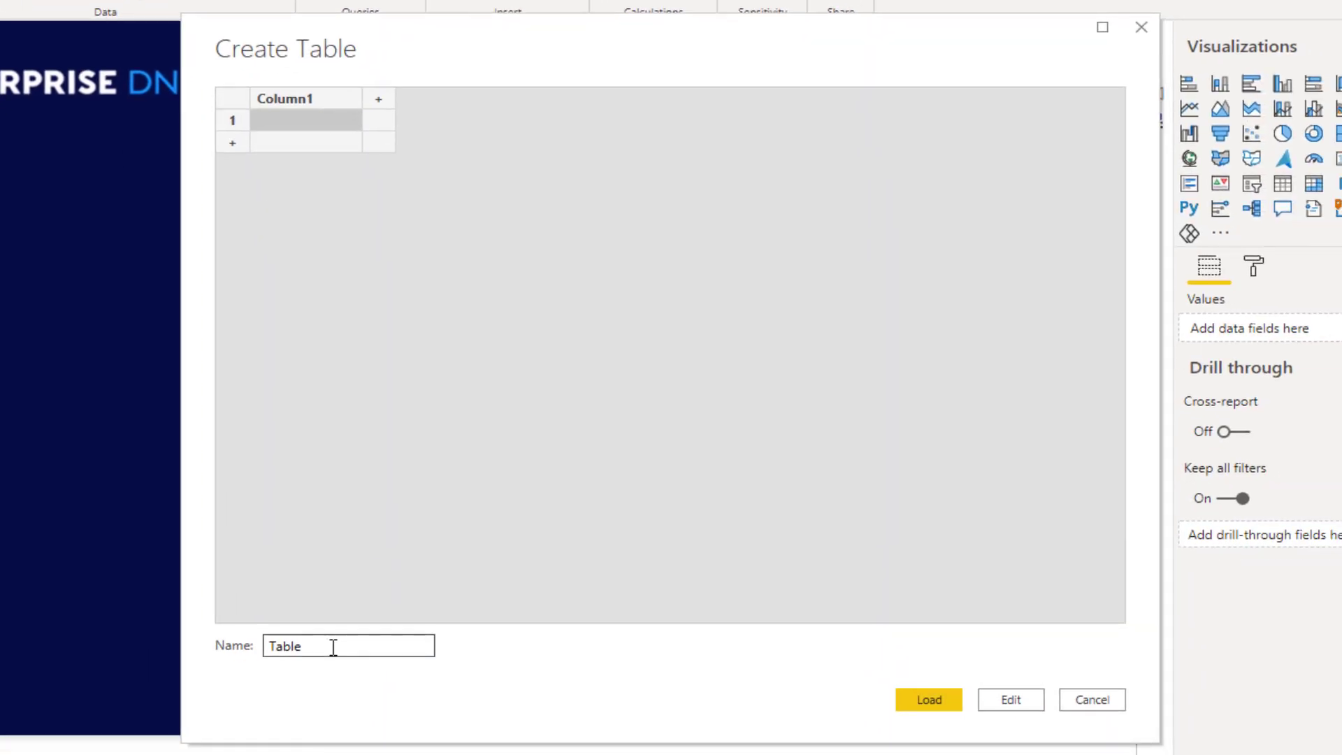
pyautogui.doubleClick(342, 652)
pyautogui.write('Key Measures')
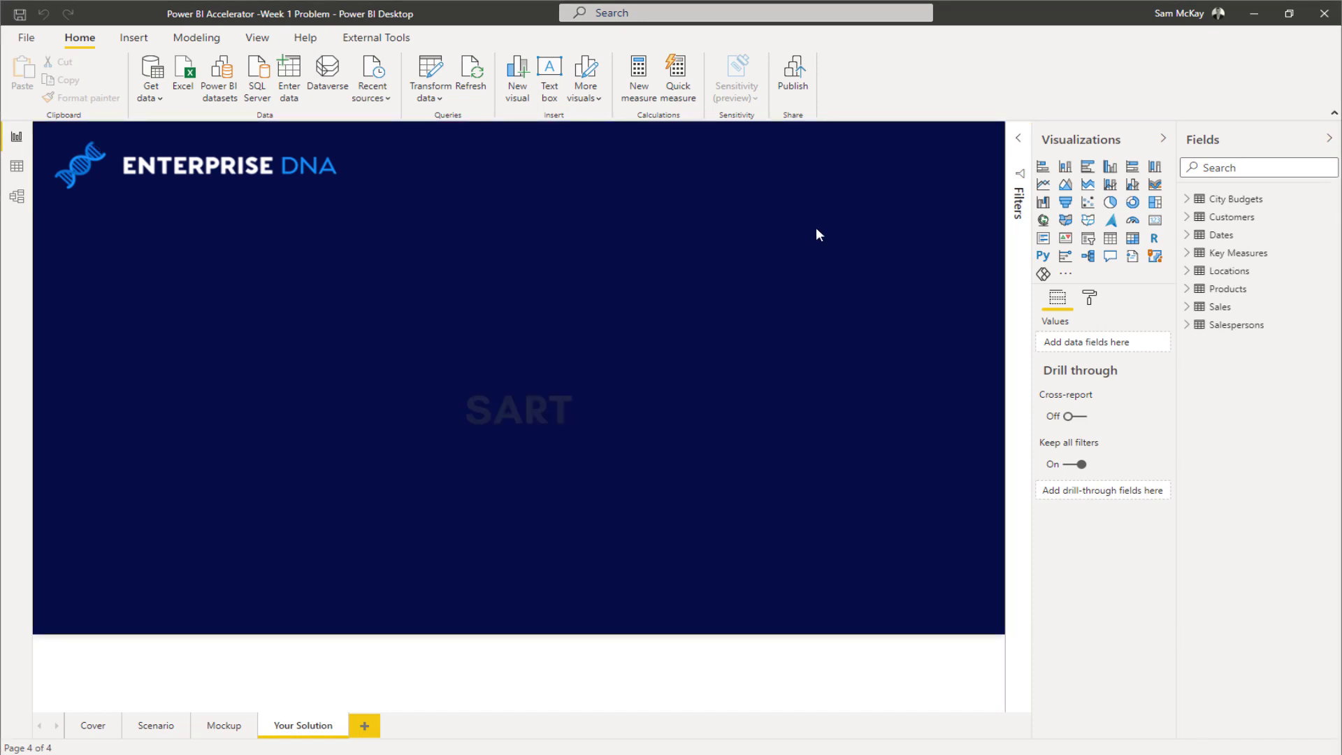
pyautogui.click(1188, 253)
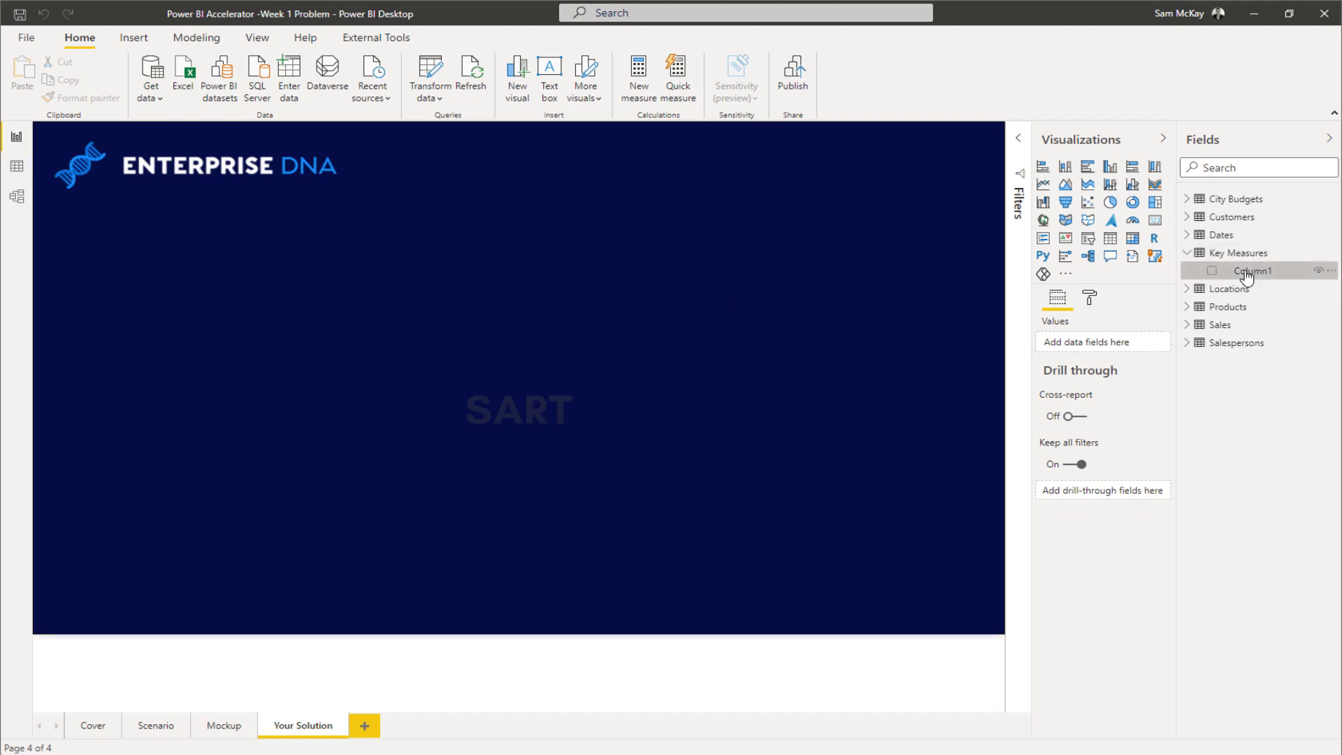
pyautogui.click(1252, 271)
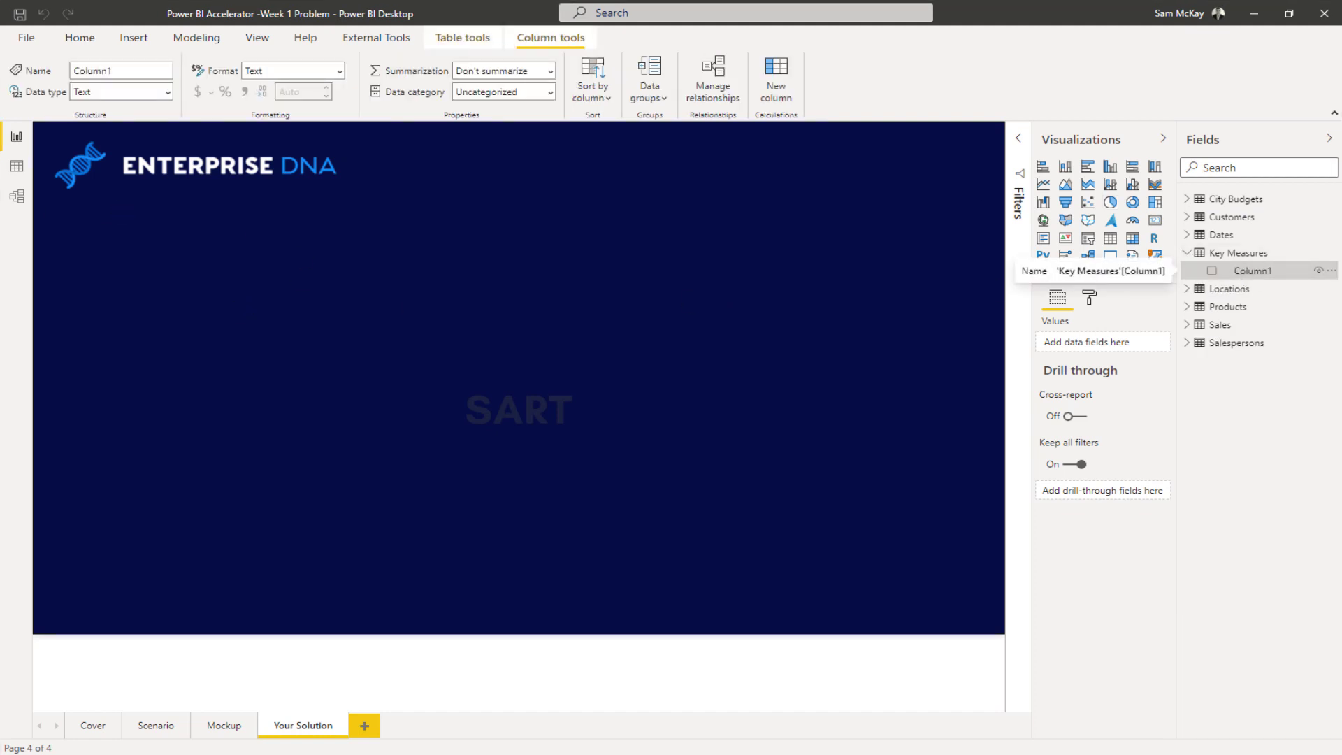
# Review the snipped list of brief questions and the report's Mockup page.
pyautogui.hotkey('alt', 'Tab')
pyautogui.moveTo(248, 118); pyautogui.dragTo(515, 148)
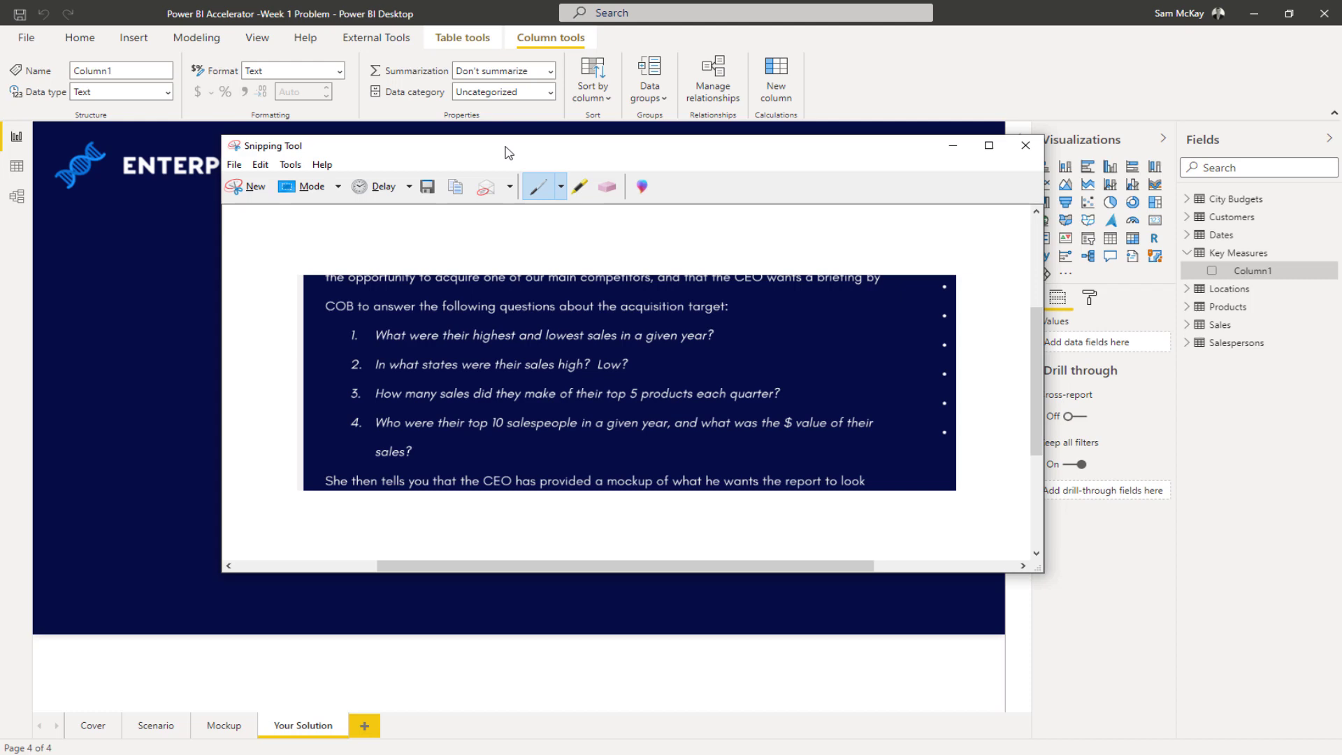
pyautogui.click(158, 161)
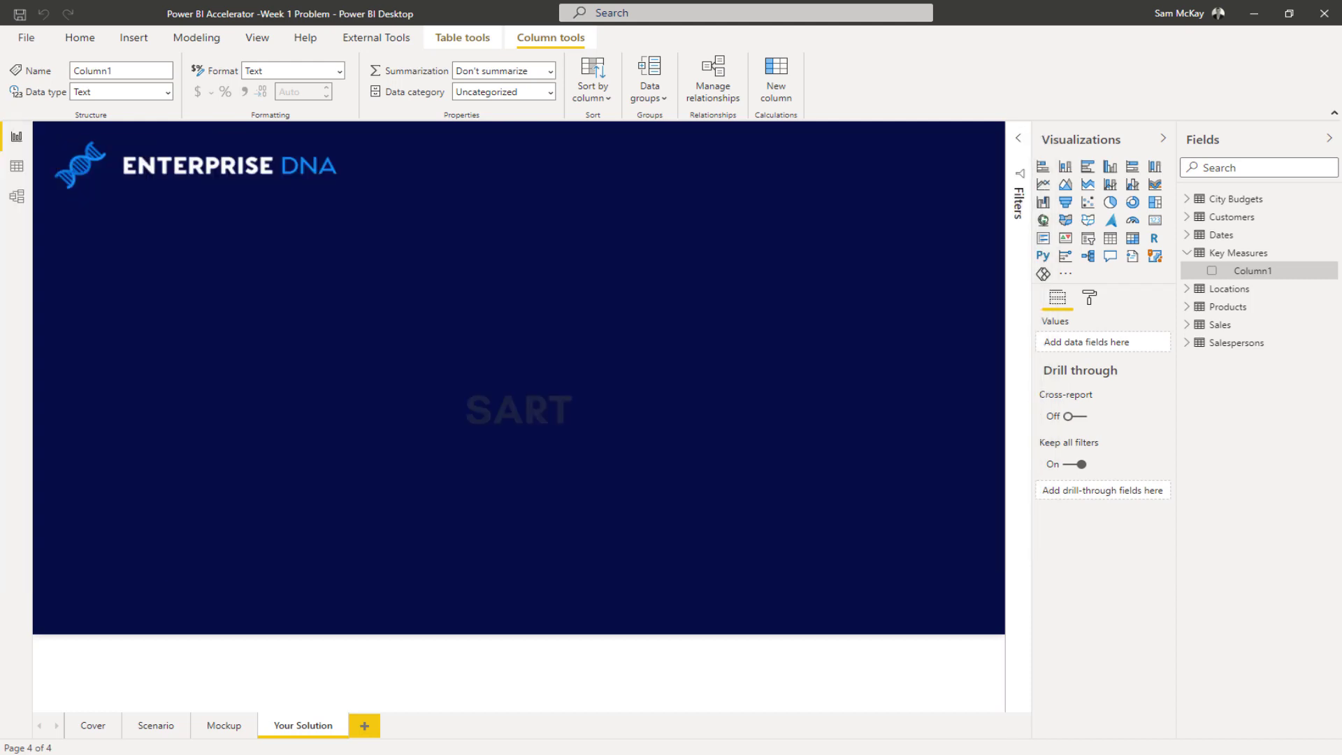
pyautogui.click(217, 727)
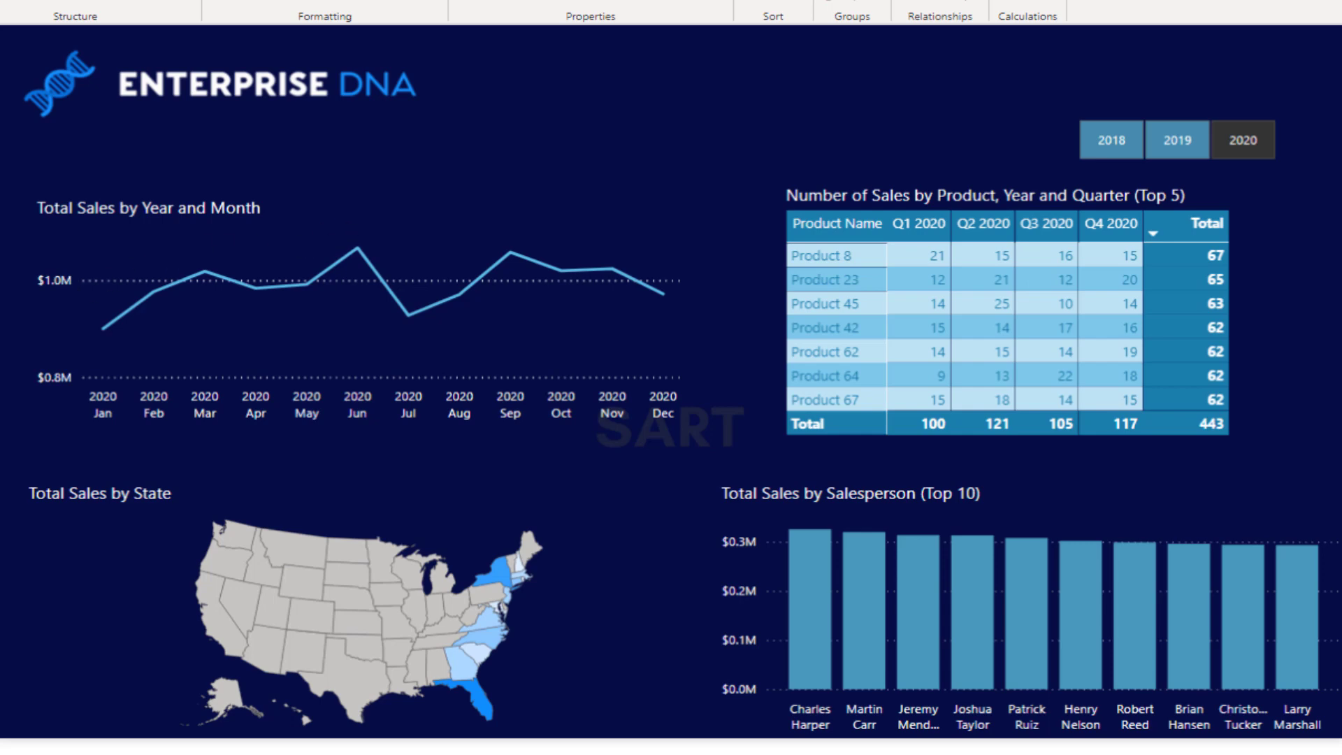
pyautogui.moveTo(1, 99)
pyautogui.mouseDown()
pyautogui.moveTo(649, 95)
pyautogui.moveTo(0, 99)
pyautogui.mouseUp()
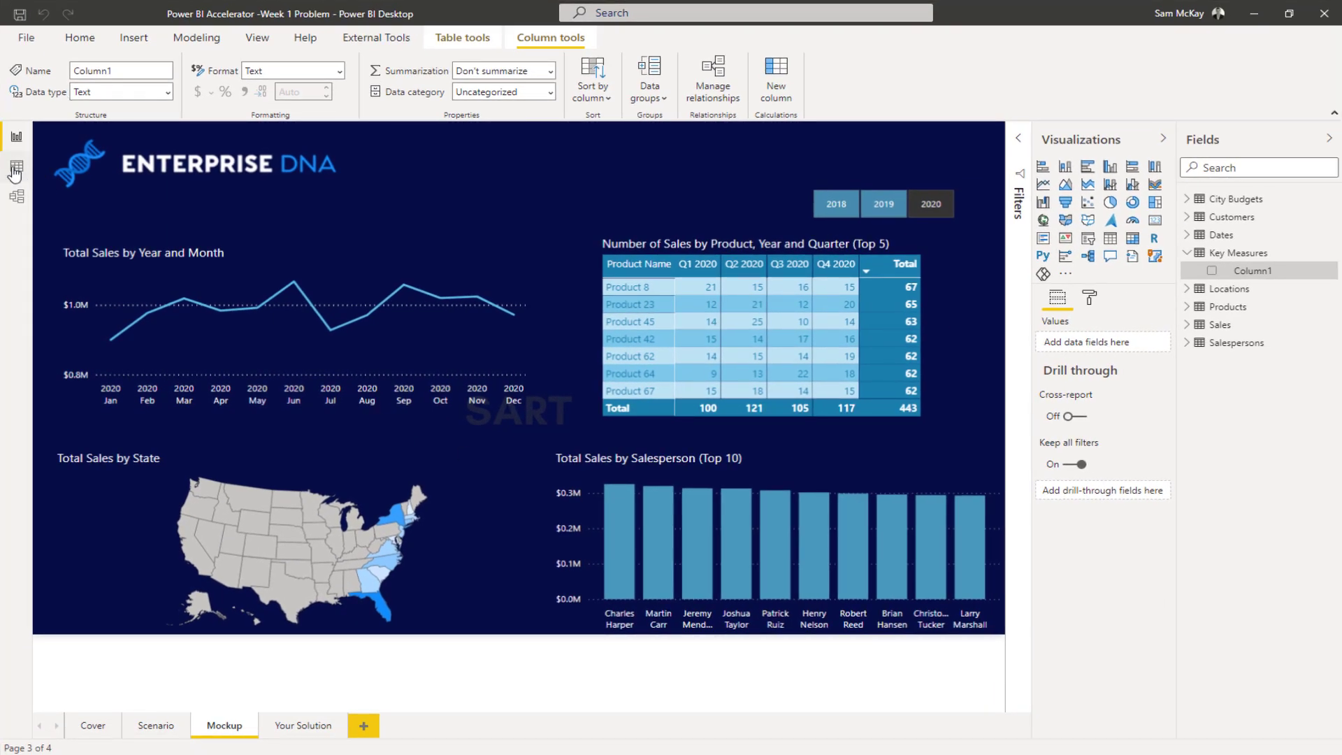
# Examine the Sales table's data, focusing on the Current Price and Line Sales columns.
pyautogui.click(16, 170)
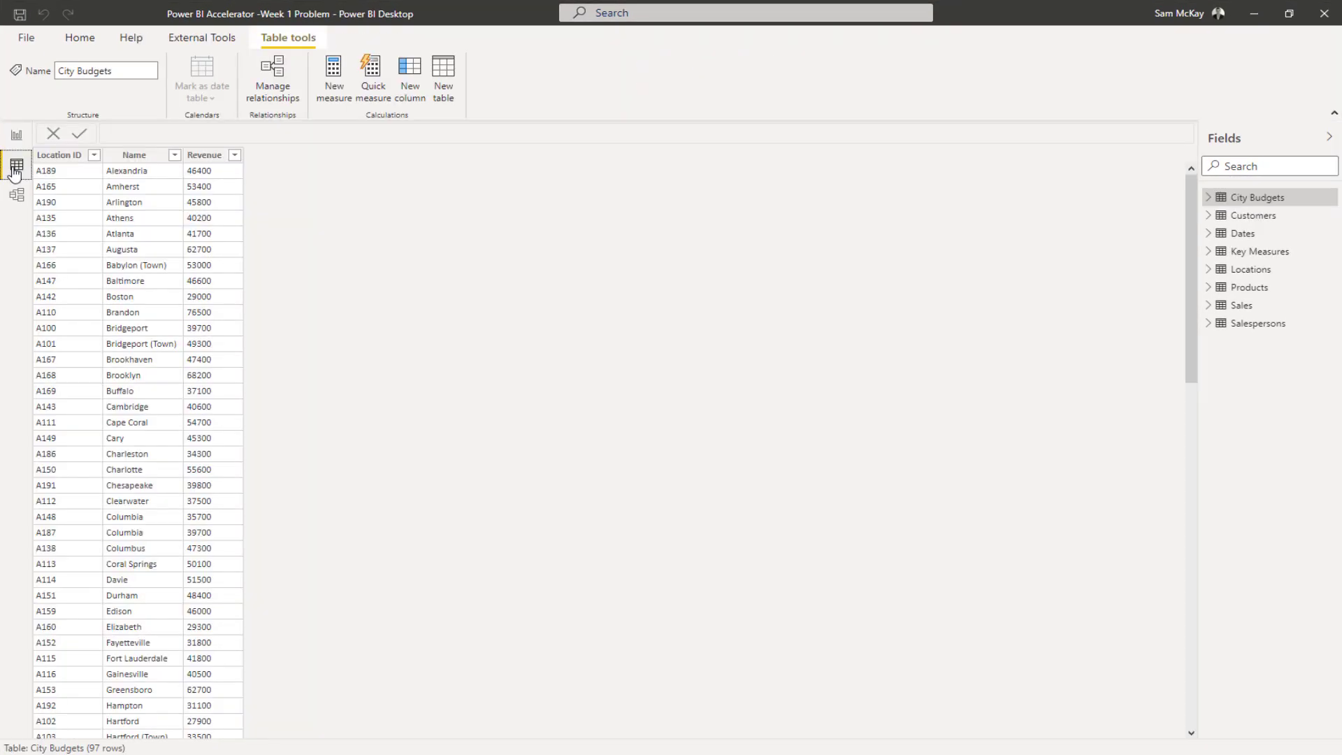
pyautogui.click(1241, 305)
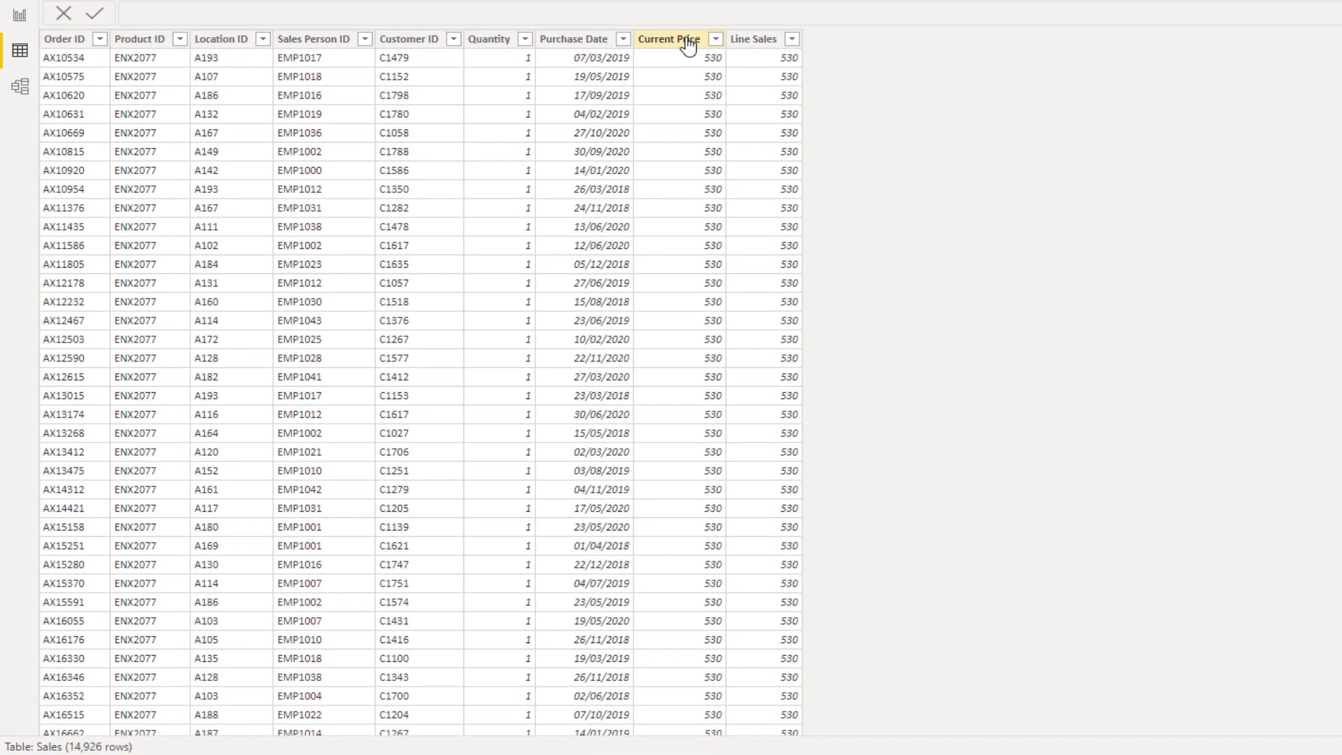
pyautogui.click(767, 46)
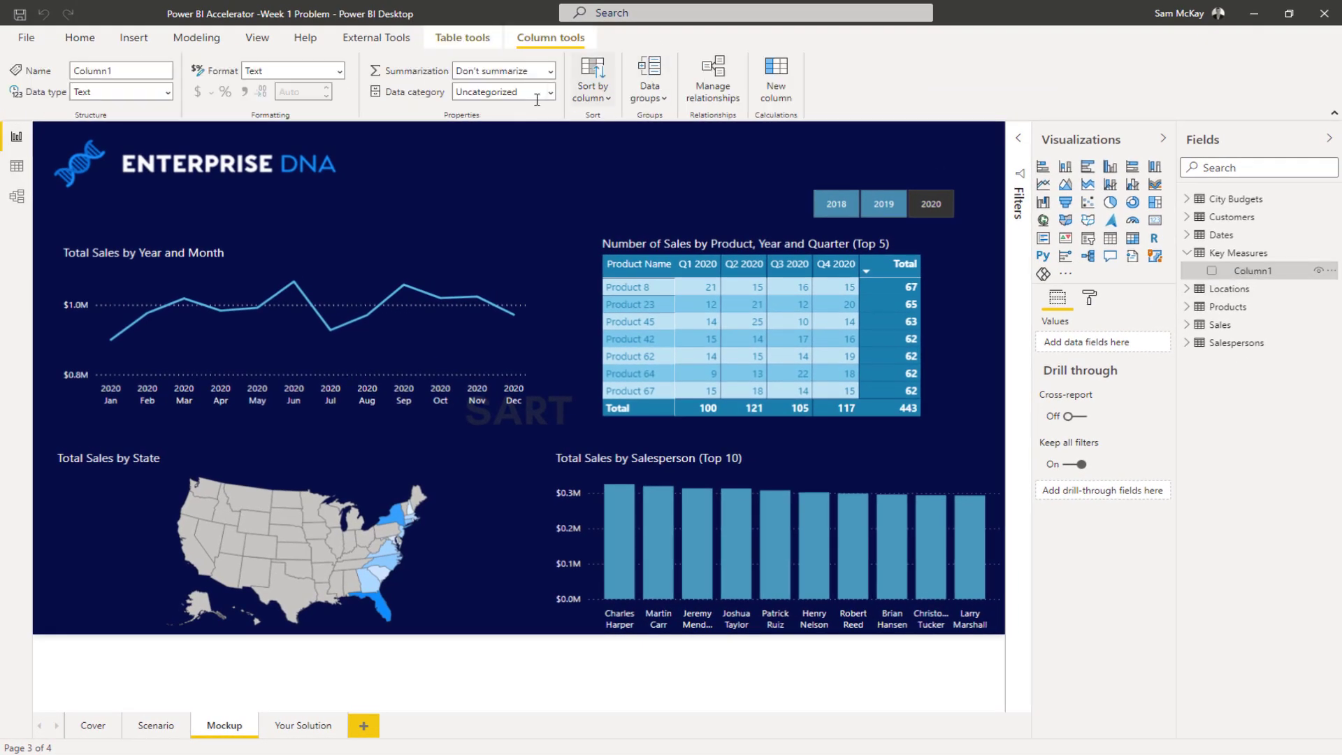
# Create the measure Total Sales = SUM(Sales[Line Sales]) in the Key Measures table.
pyautogui.click(78, 38)
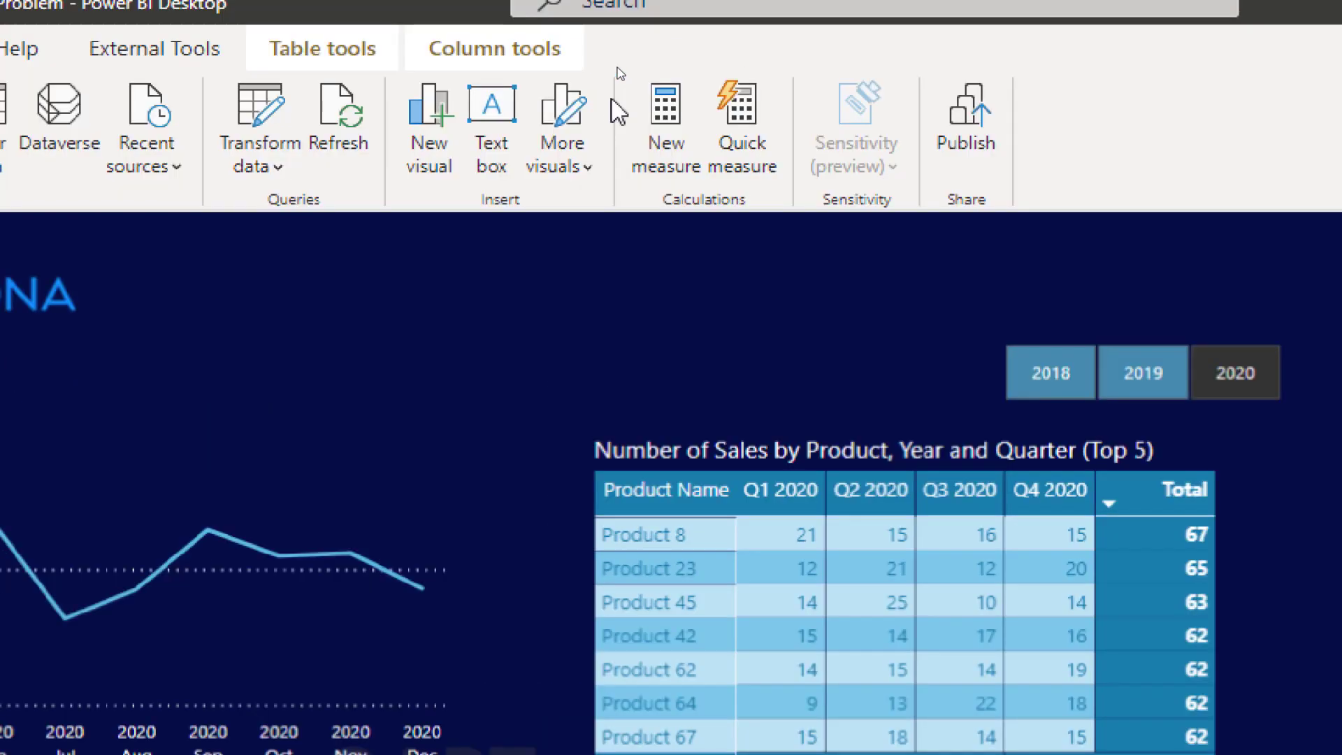
pyautogui.click(663, 125)
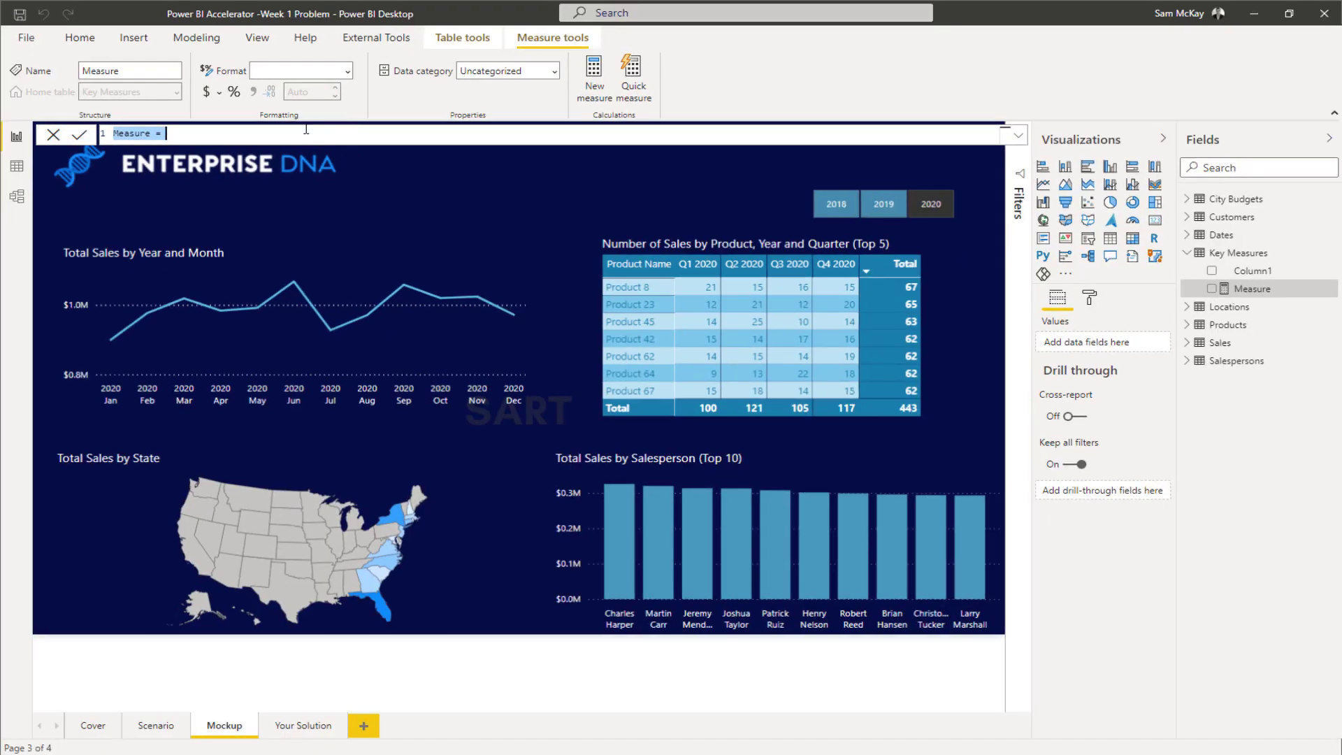
pyautogui.write('Total Sales = SUM')
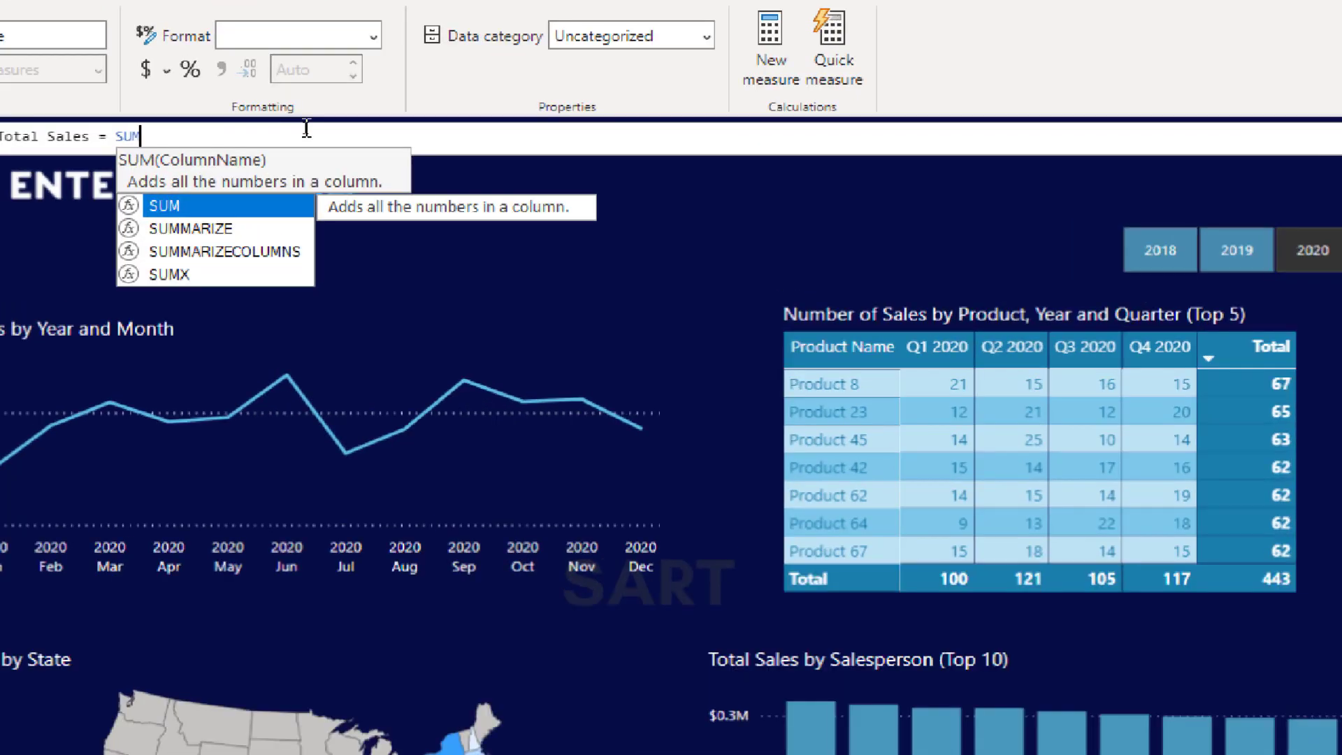
pyautogui.write('( ')
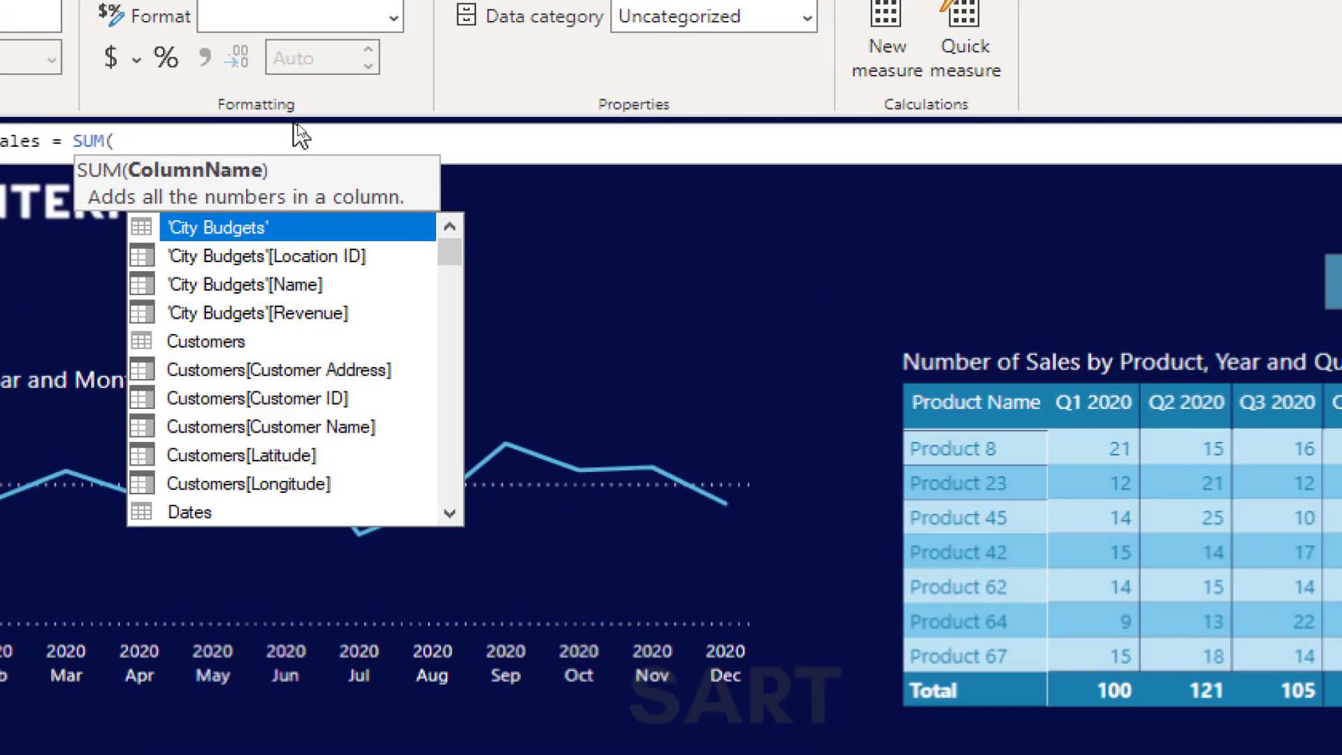
pyautogui.write('Reve')
pyautogui.press('BackSpace')
pyautogui.press('BackSpace')
pyautogui.press('BackSpace')
pyautogui.press('BackSpace')
pyautogui.press('BackSpace')
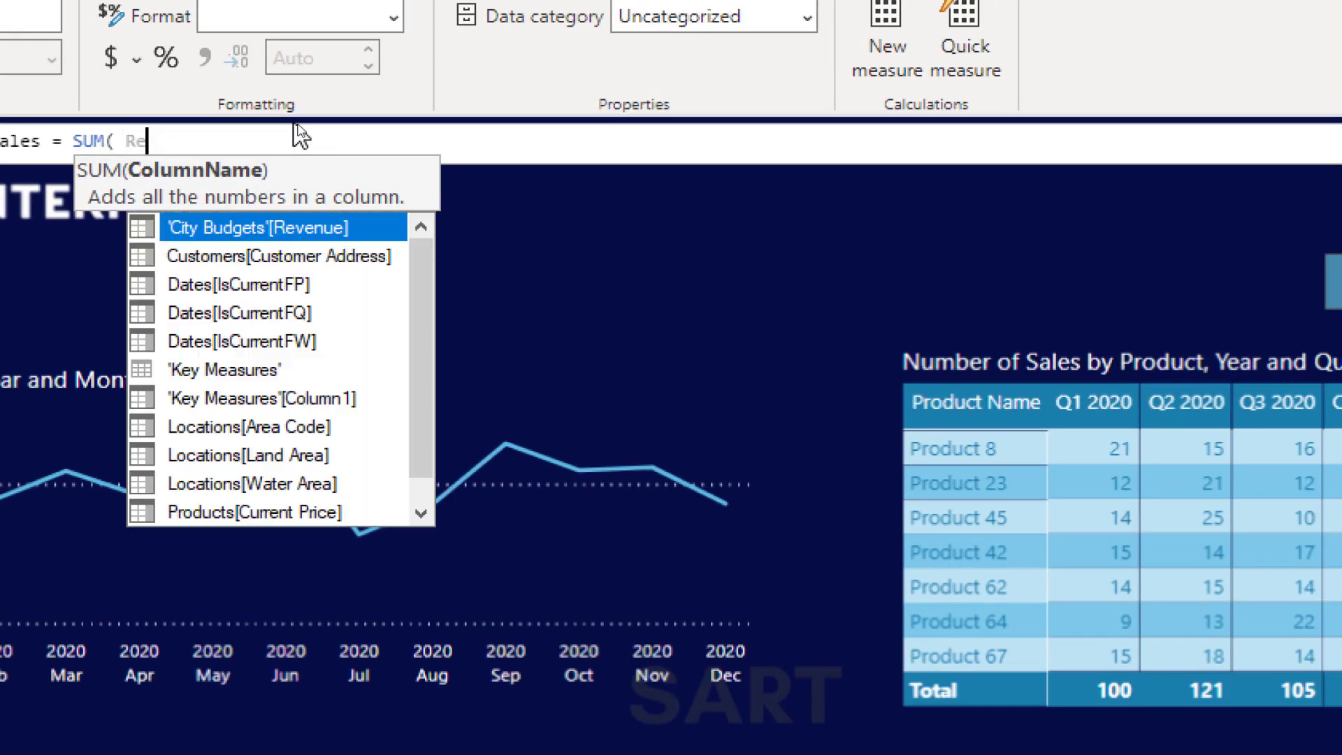
pyautogui.write('Line')
pyautogui.press('Tab')
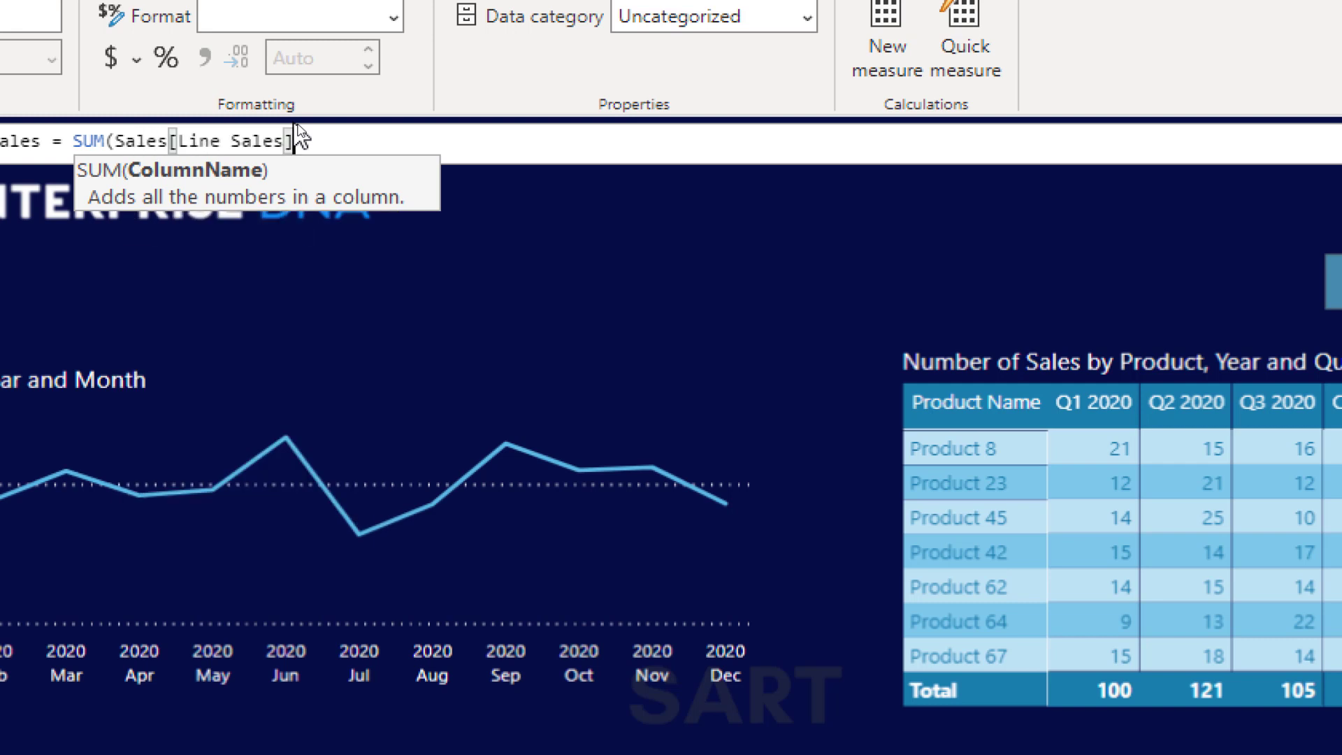
pyautogui.write(')')
pyautogui.press('Return')
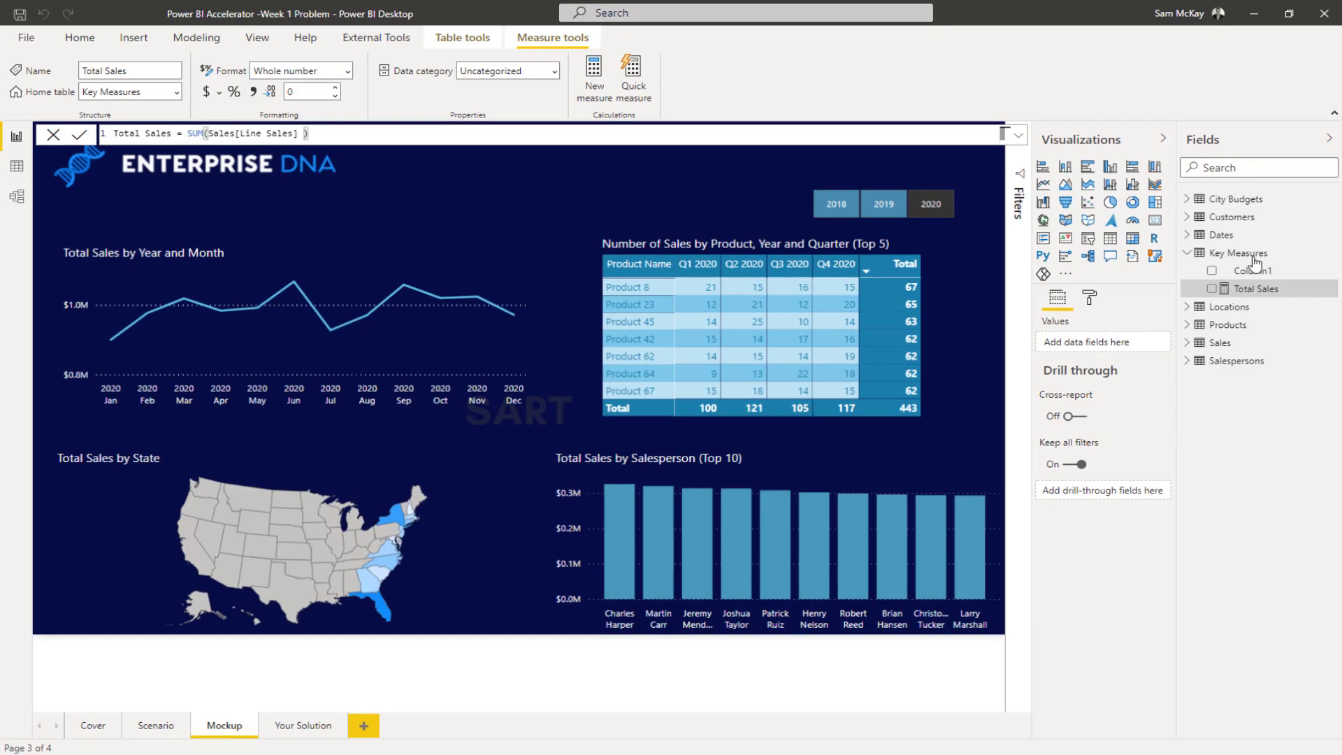
# Delete the placeholder Column1 from the Key Measures table.
pyautogui.rightClick(1248, 274)
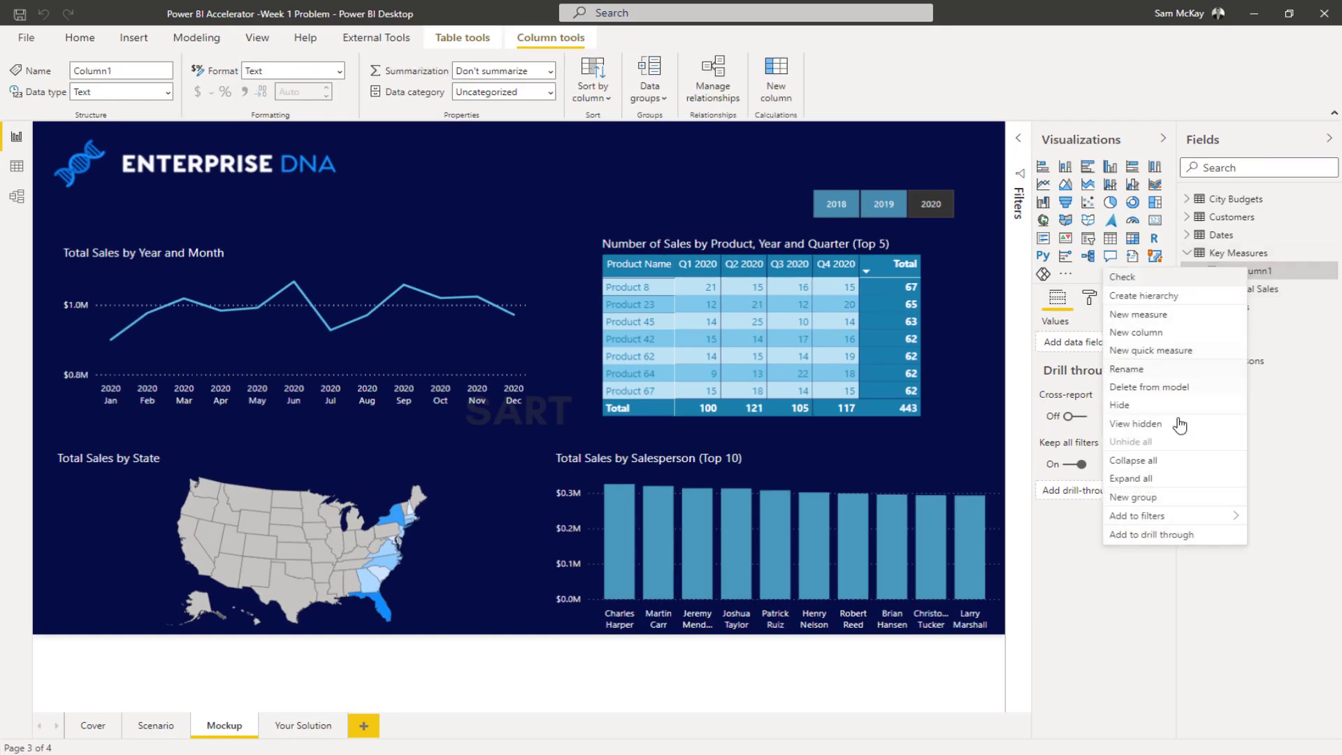
pyautogui.click(1178, 388)
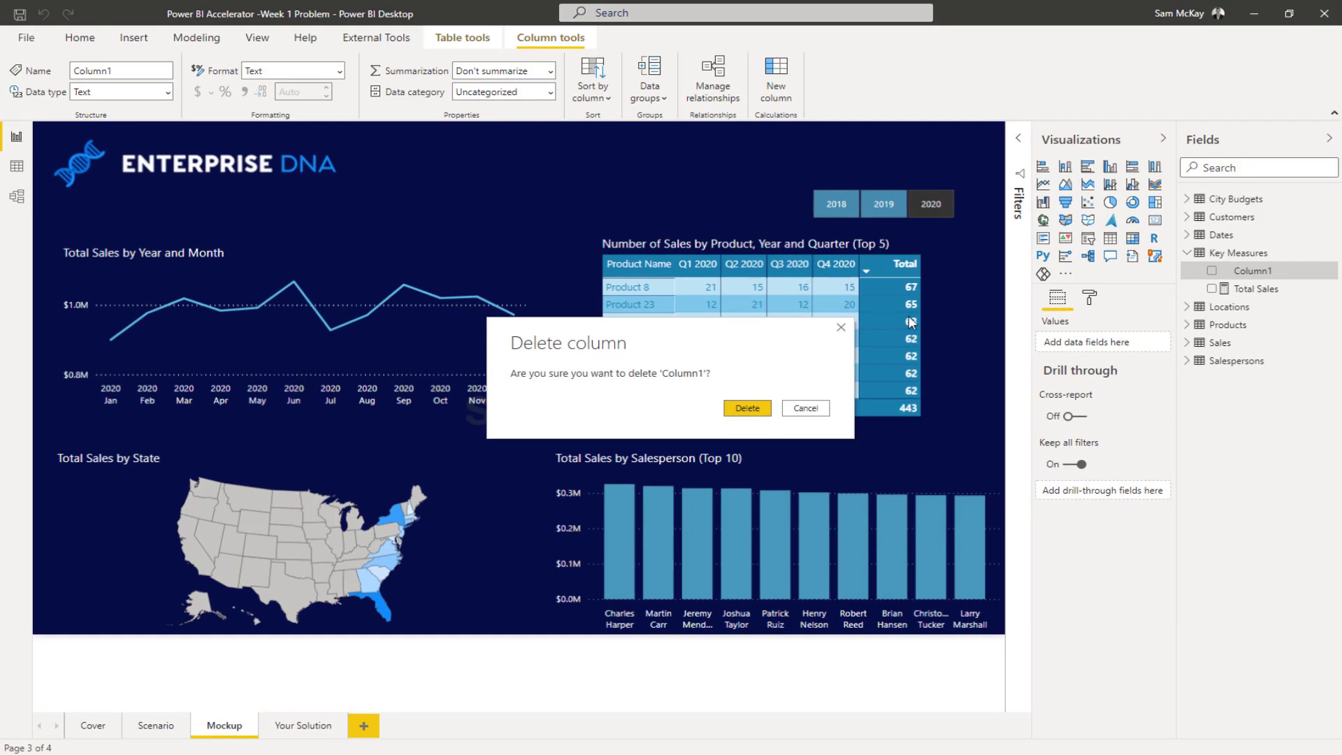
pyautogui.click(746, 407)
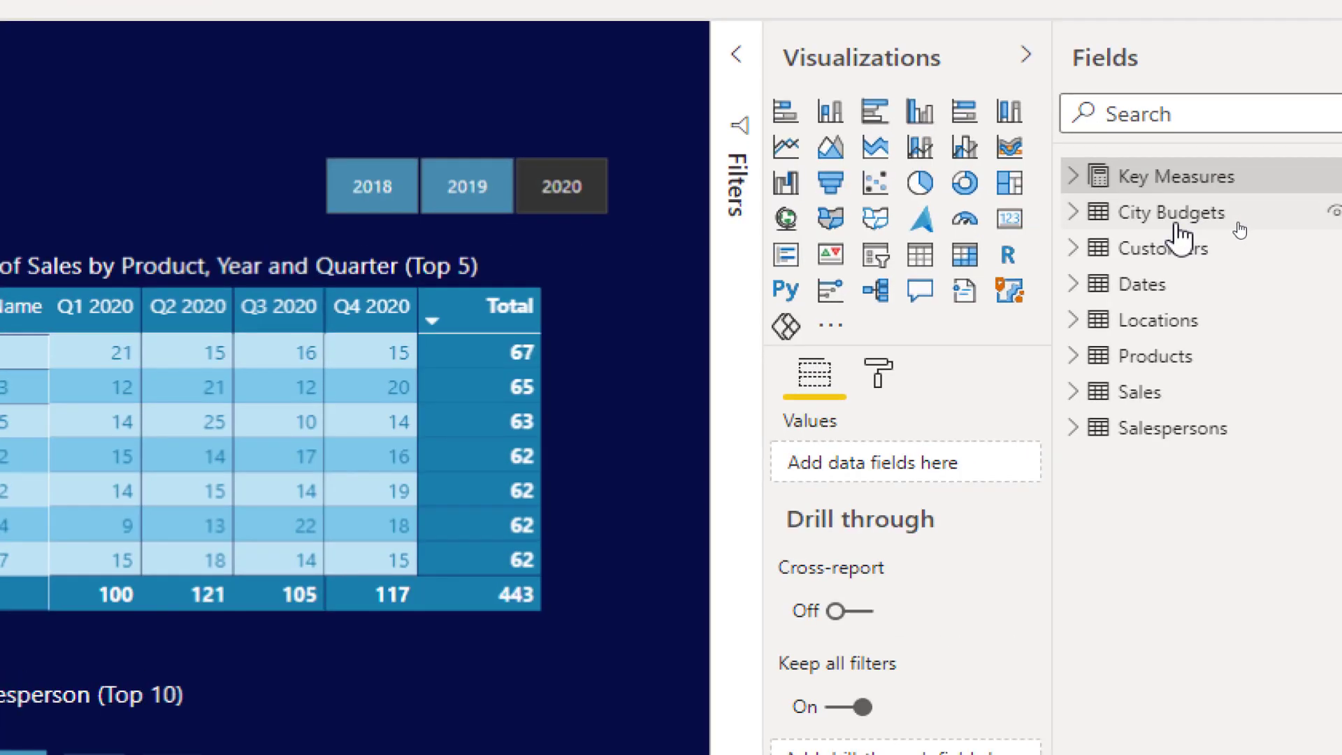
# Delete the City Budgets table from the model and confirm the deletion.
pyautogui.rightClick(1177, 225)
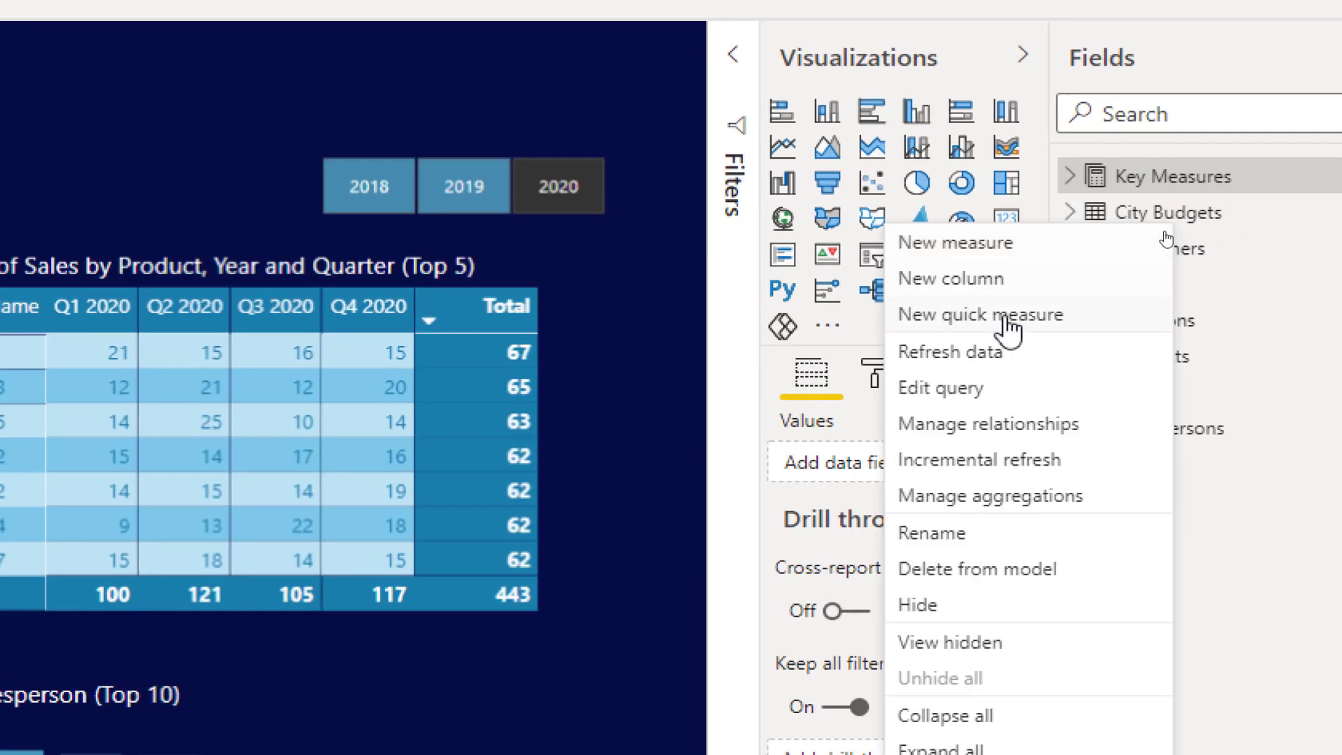
pyautogui.click(1037, 569)
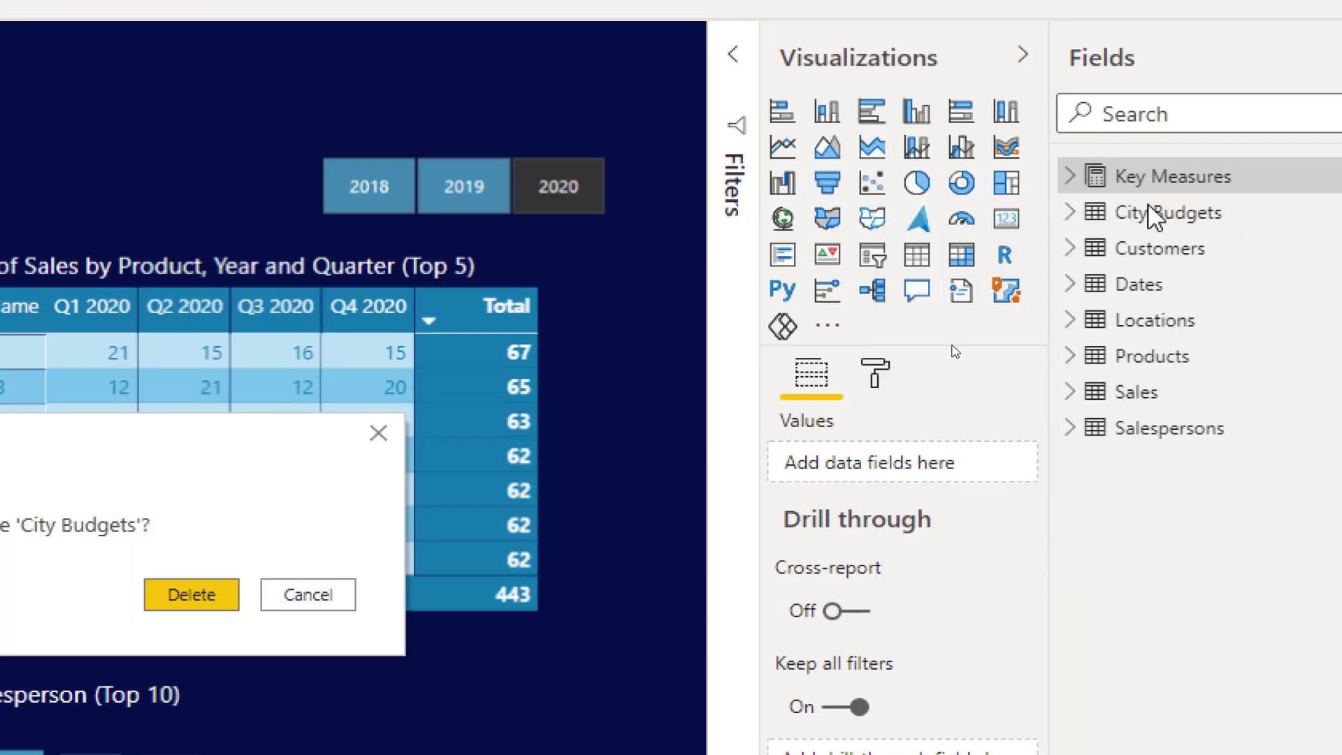
pyautogui.click(185, 595)
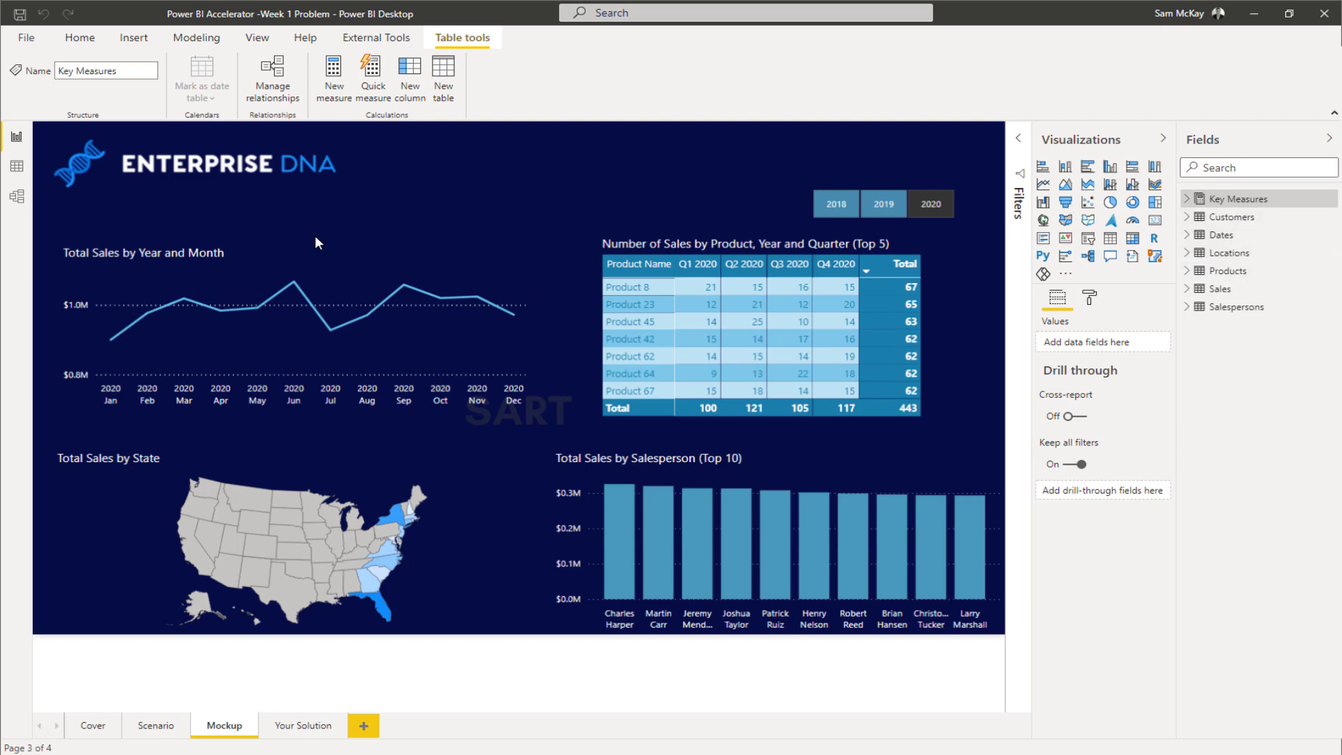
# Review the Sales table's data and the relationship diagram of the model, returning to the report pages.
pyautogui.click(17, 166)
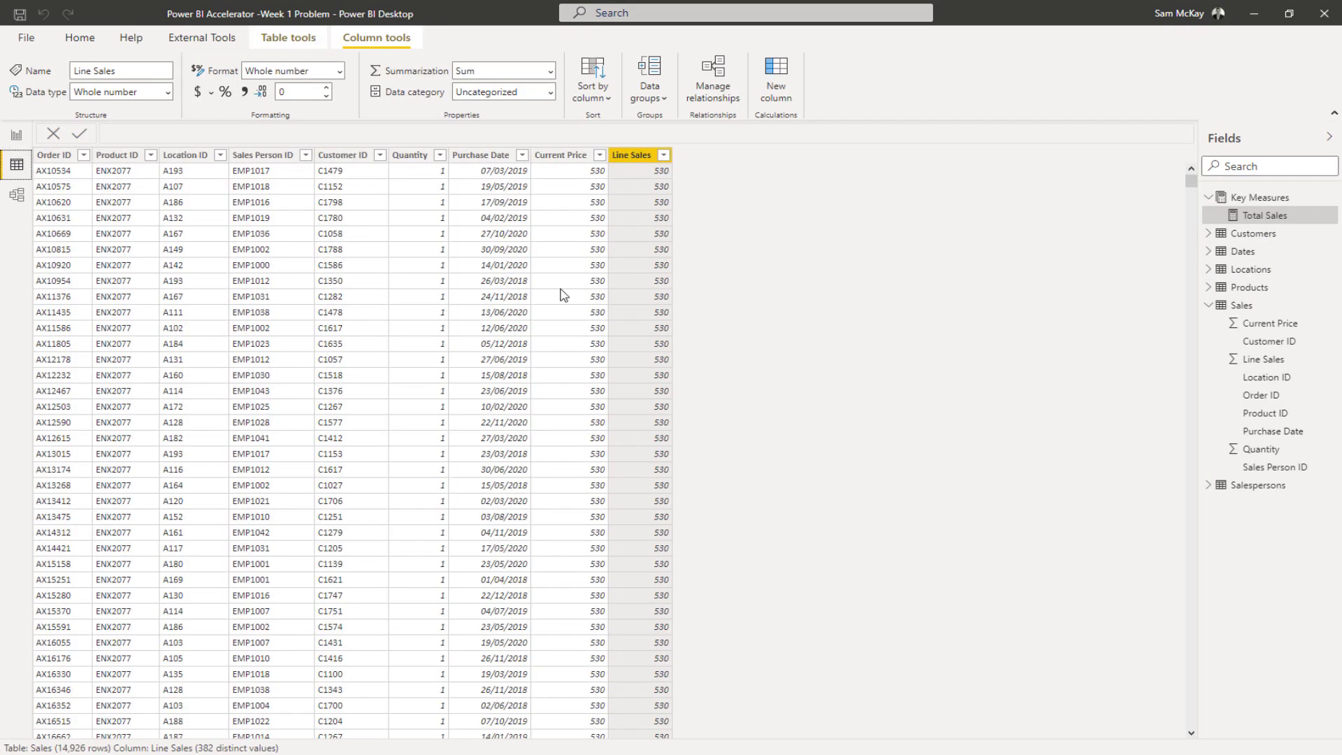
pyautogui.click(15, 137)
pyautogui.click(16, 196)
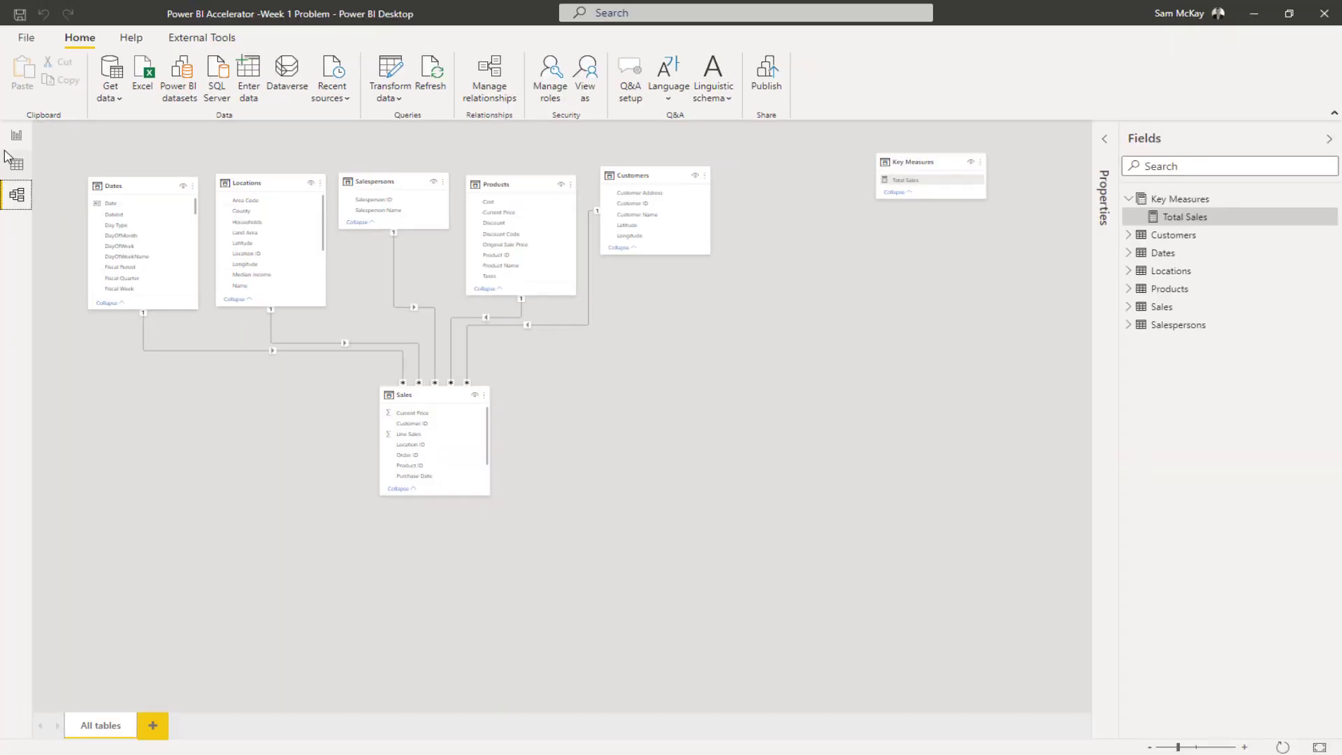
pyautogui.click(16, 136)
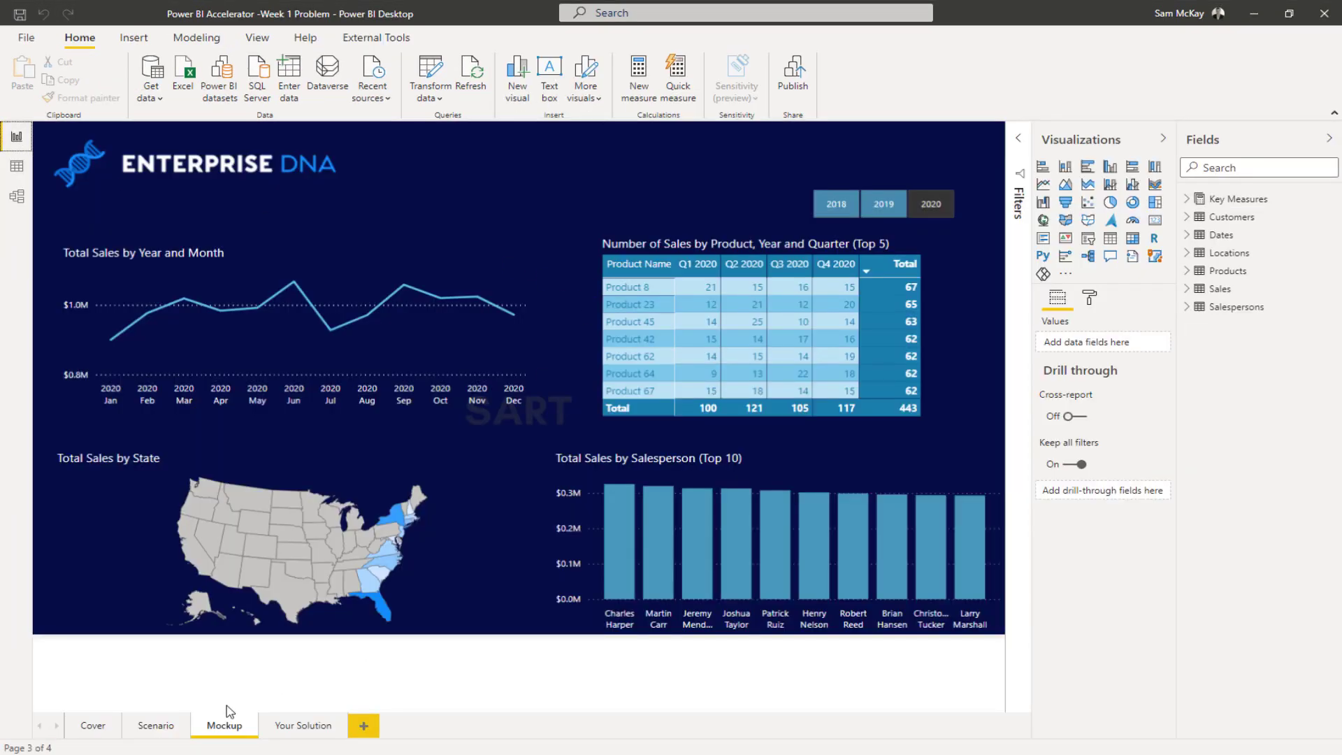
# Build a line chart of Total Sales by Date on the Your Solution page and place it, reduced in size, beneath the logo.
pyautogui.click(290, 725)
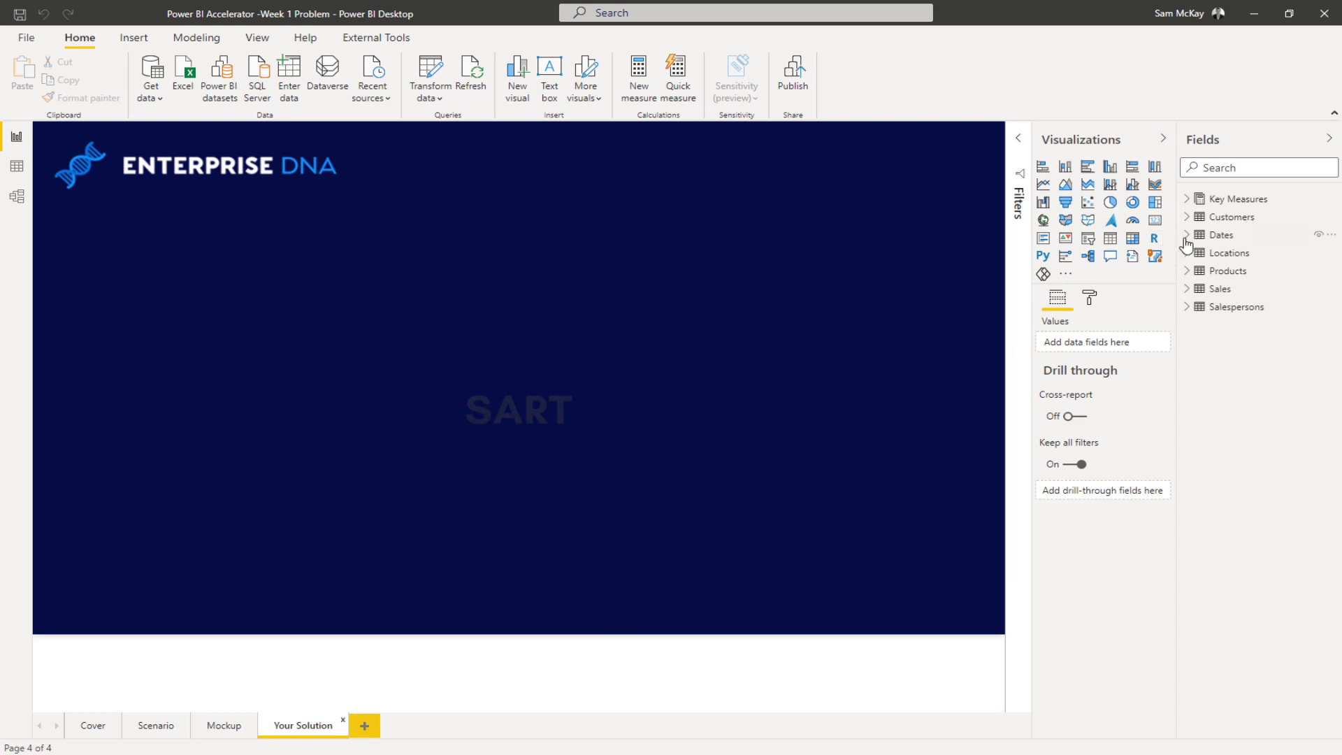
pyautogui.click(1221, 235)
pyautogui.moveTo(1242, 252); pyautogui.dragTo(260, 327)
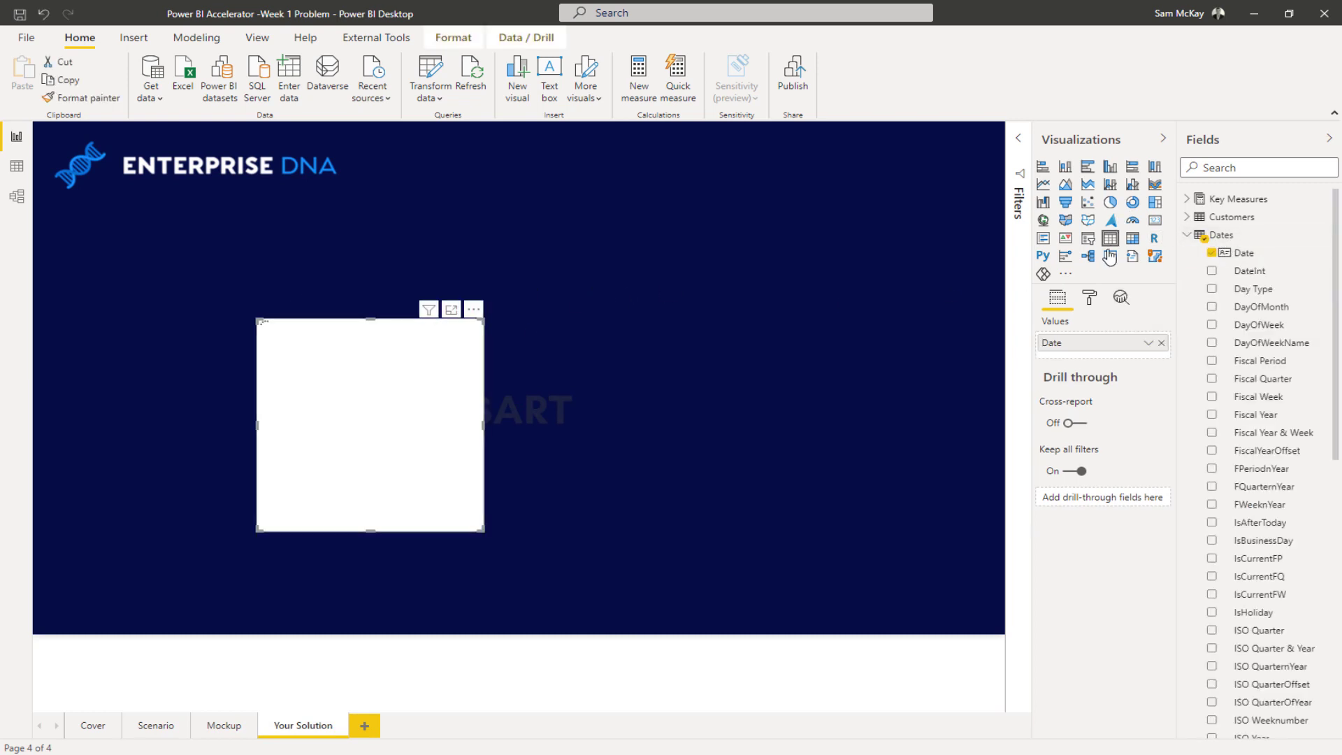
pyautogui.click(1043, 184)
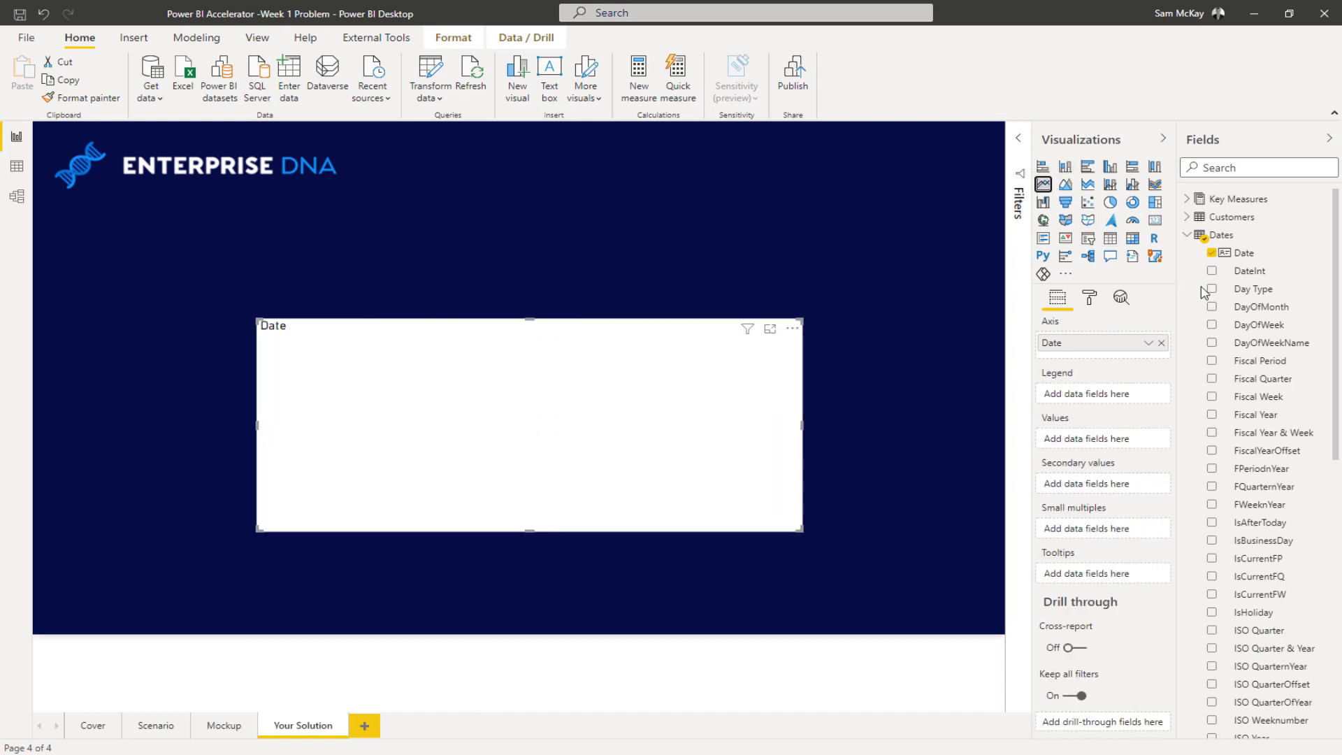
pyautogui.click(1216, 200)
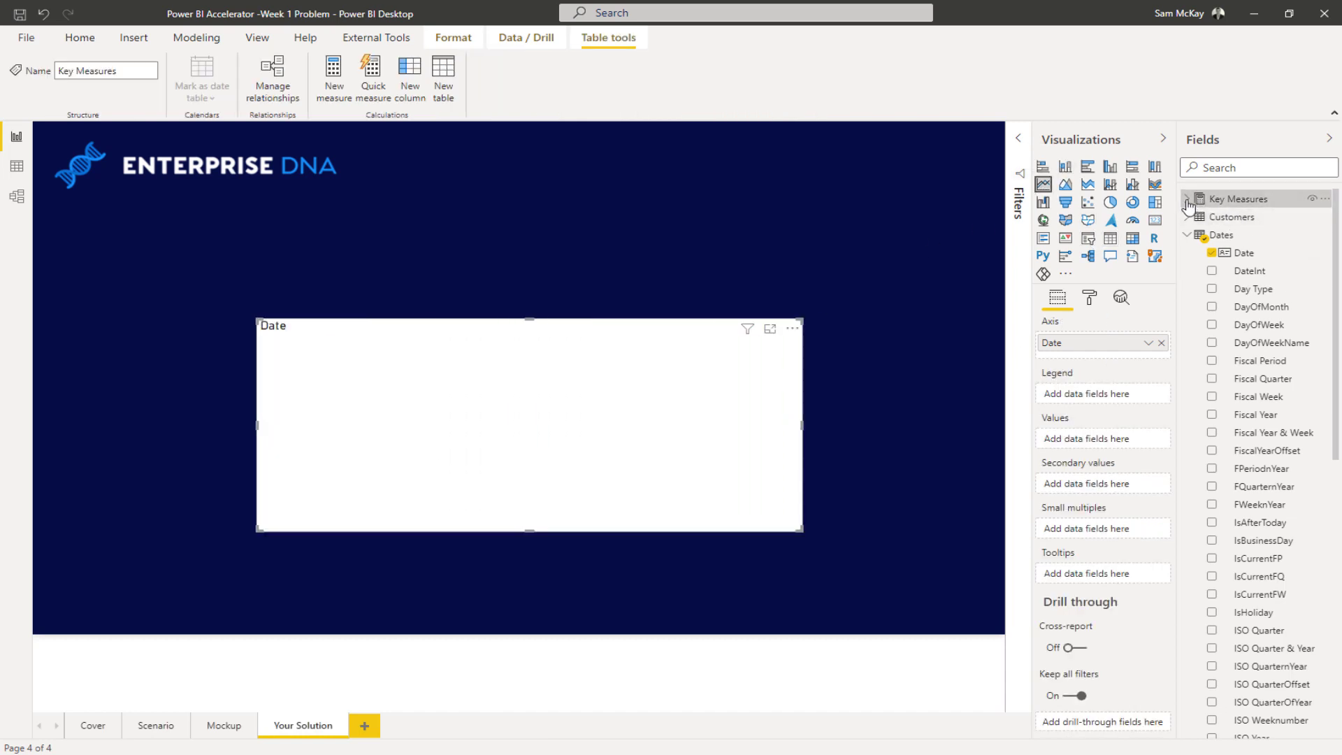
pyautogui.click(1186, 199)
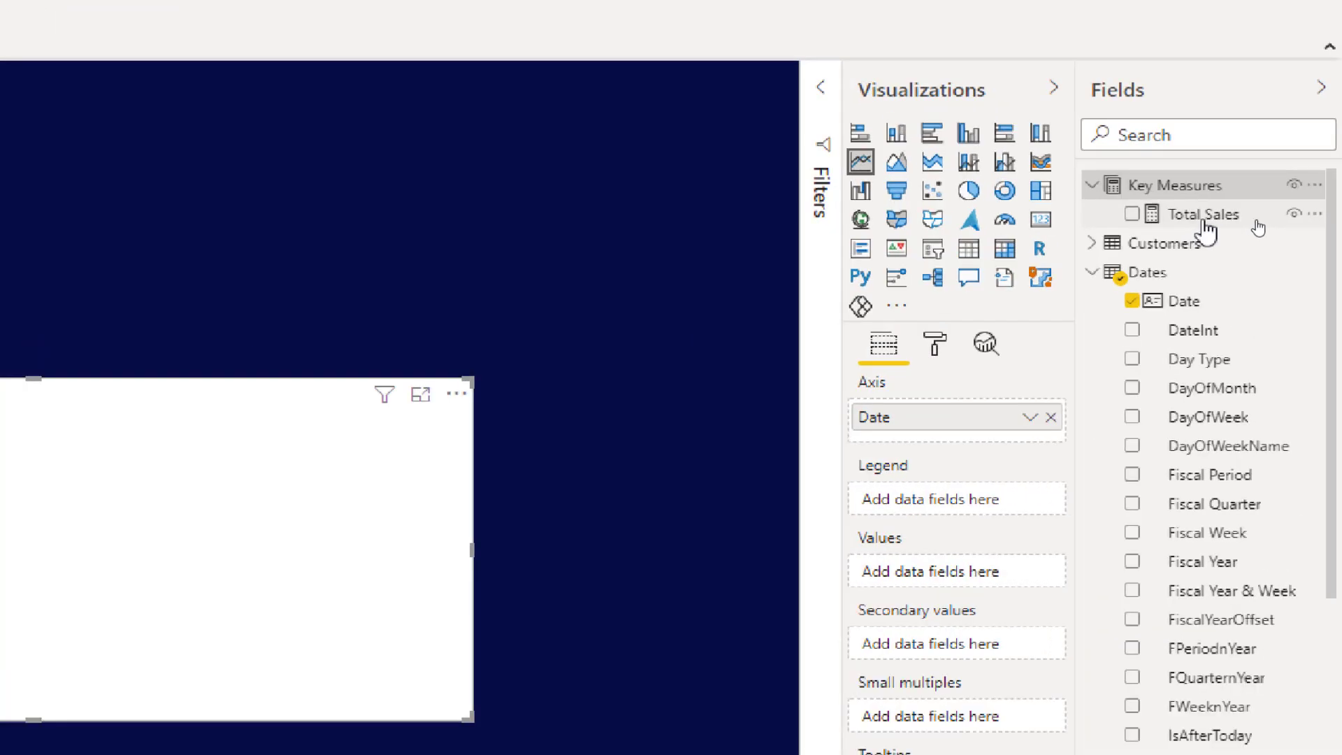
pyautogui.moveTo(1289, 217); pyautogui.dragTo(1148, 372)
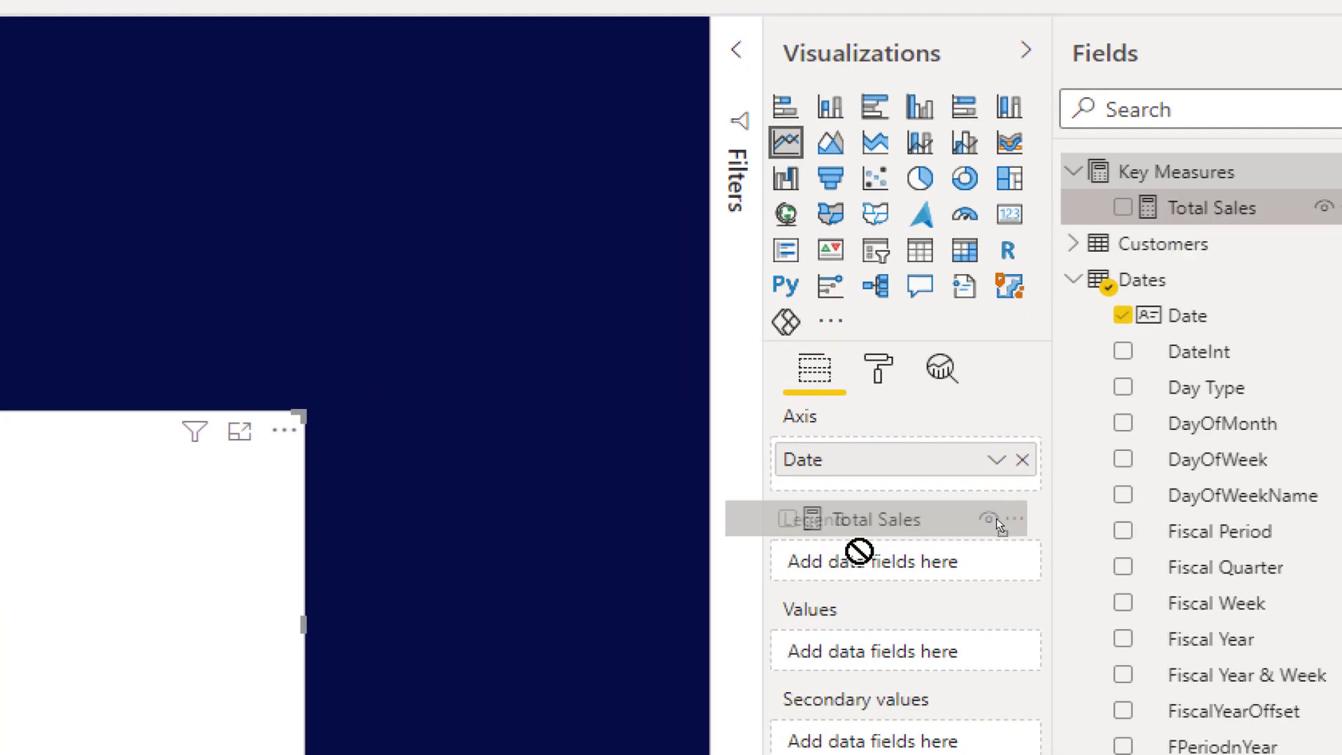
pyautogui.moveTo(859, 552); pyautogui.dragTo(914, 678)
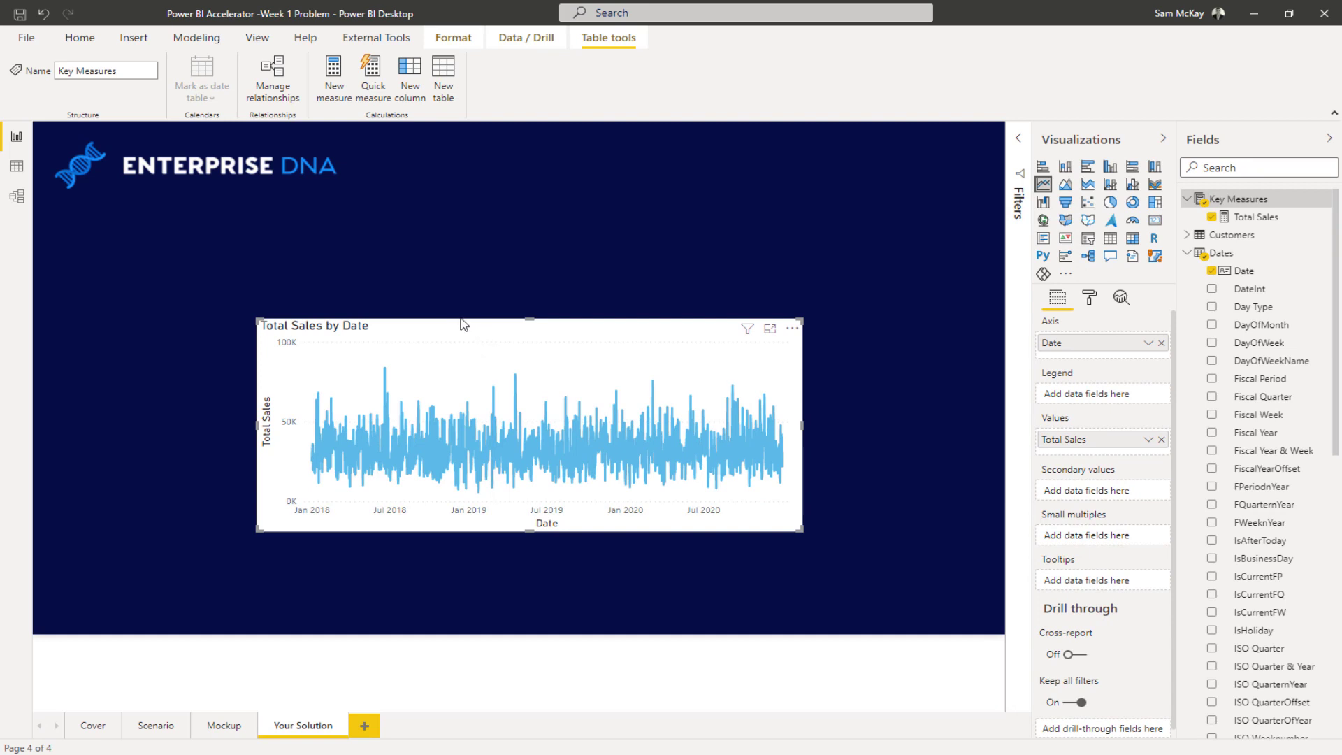
pyautogui.moveTo(461, 323); pyautogui.dragTo(301, 250)
pyautogui.moveTo(632, 451); pyautogui.dragTo(518, 425)
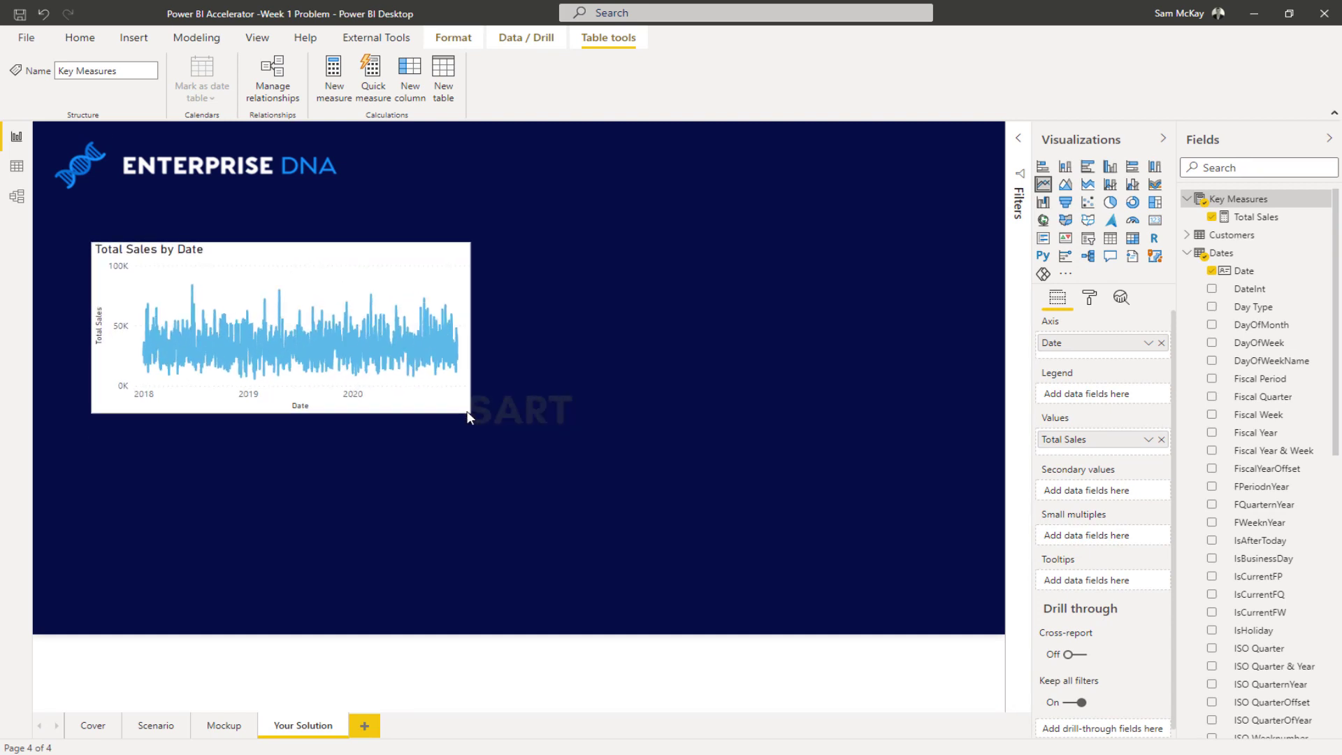
# Replace Date with Month & Year on the line chart's axis, and enlarge the chart beneath the logo.
pyautogui.scroll(-1, 1223, 332)
pyautogui.scroll(-4, 1223, 332)
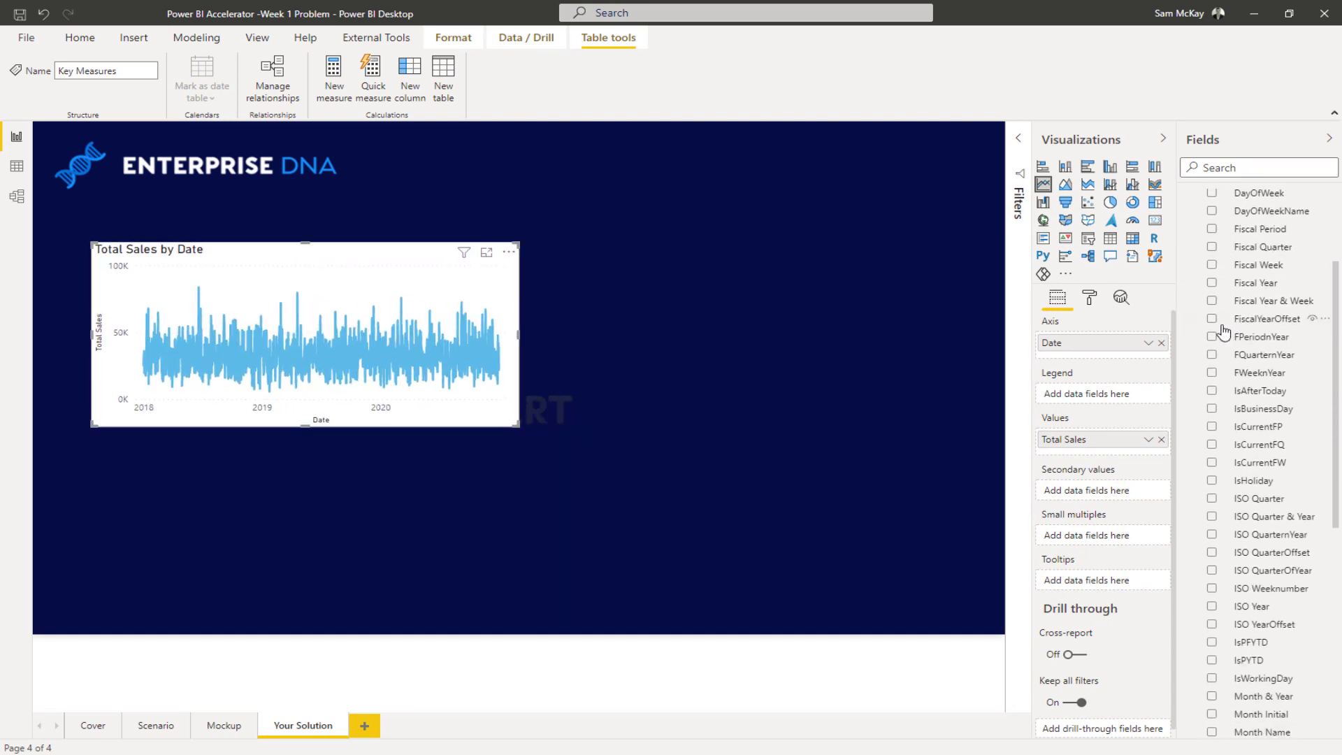
pyautogui.scroll(-10, 1251, 404)
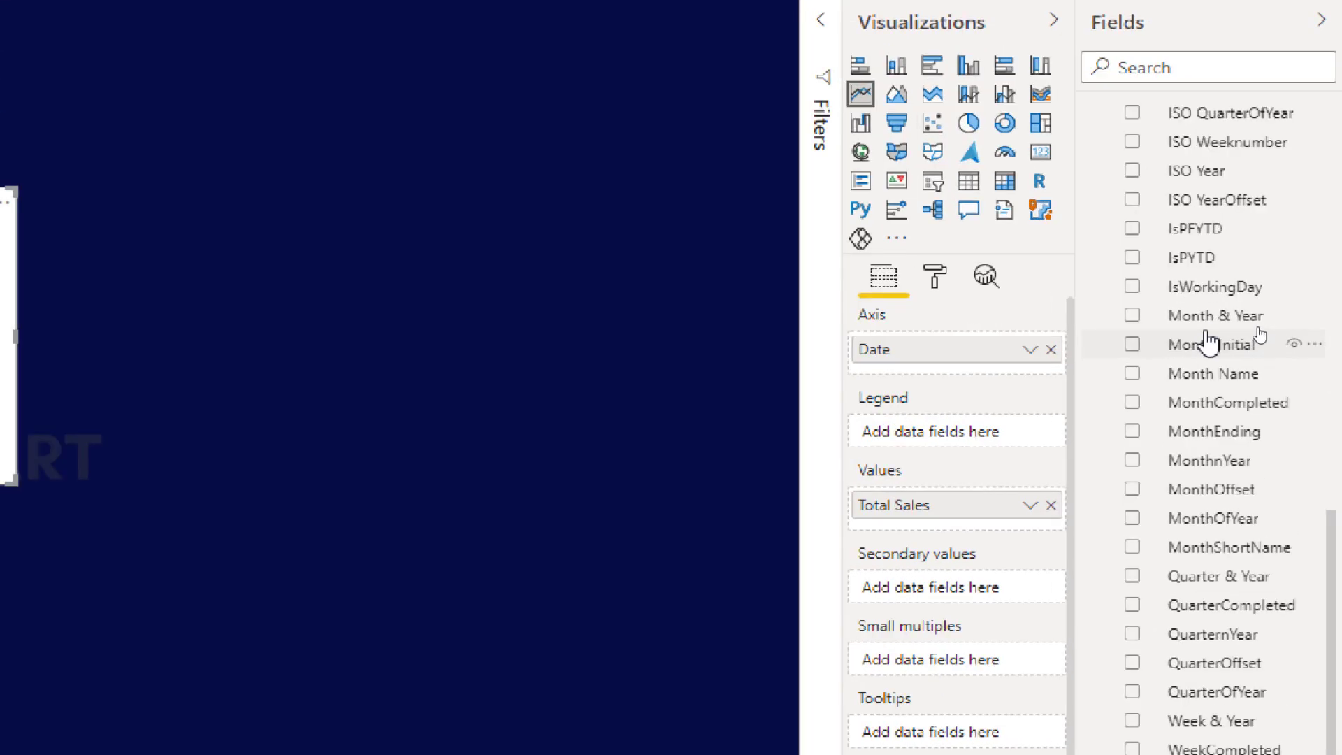
pyautogui.moveTo(1208, 326); pyautogui.dragTo(970, 370)
pyautogui.moveTo(871, 381); pyautogui.dragTo(971, 379)
pyautogui.click(980, 360)
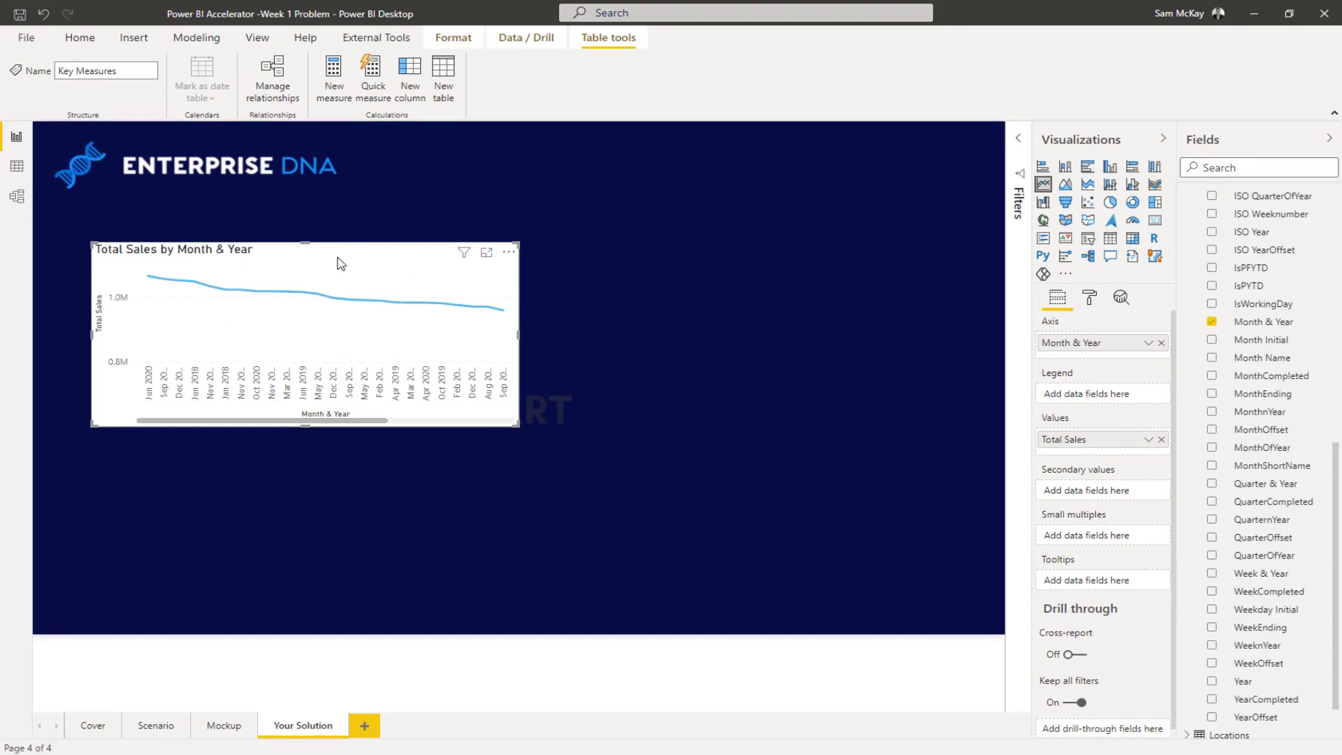
pyautogui.moveTo(340, 263)
pyautogui.mouseDown()
pyautogui.moveTo(282, 236)
pyautogui.moveTo(366, 256)
pyautogui.mouseUp()
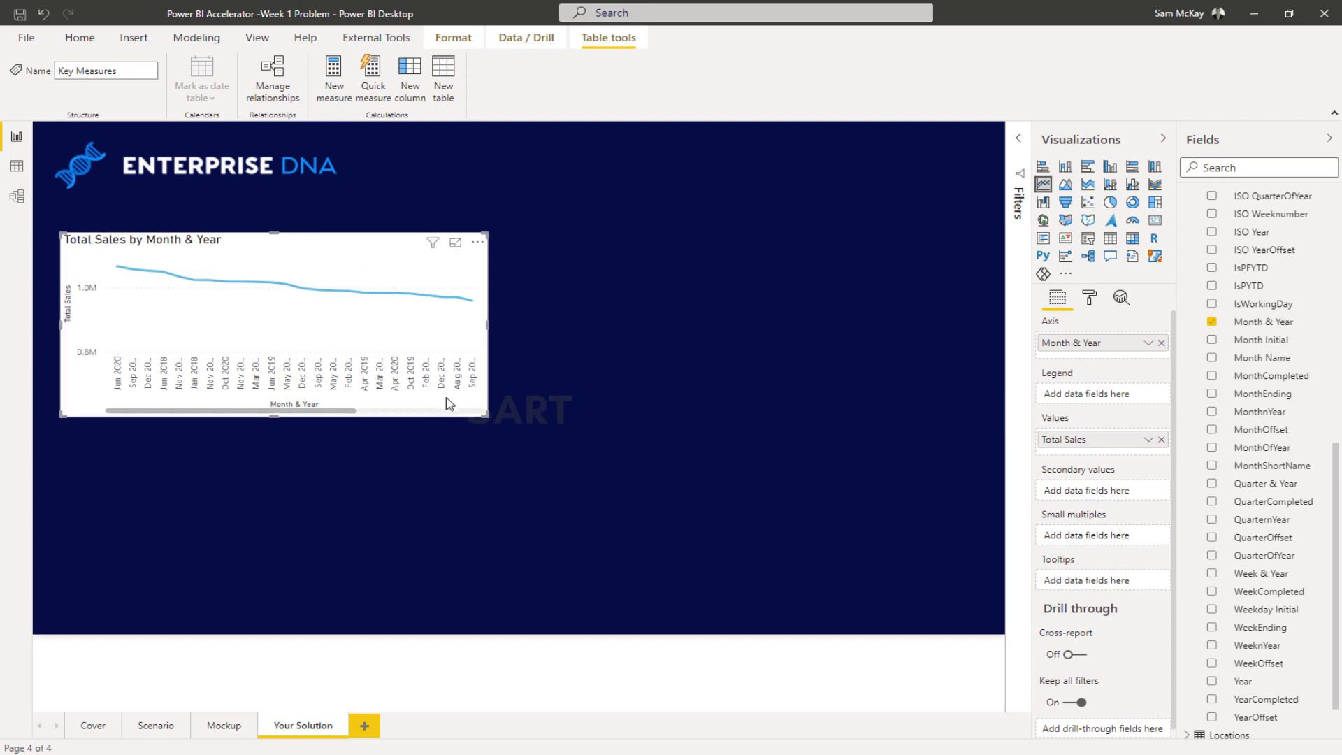
pyautogui.moveTo(479, 414); pyautogui.dragTo(655, 448)
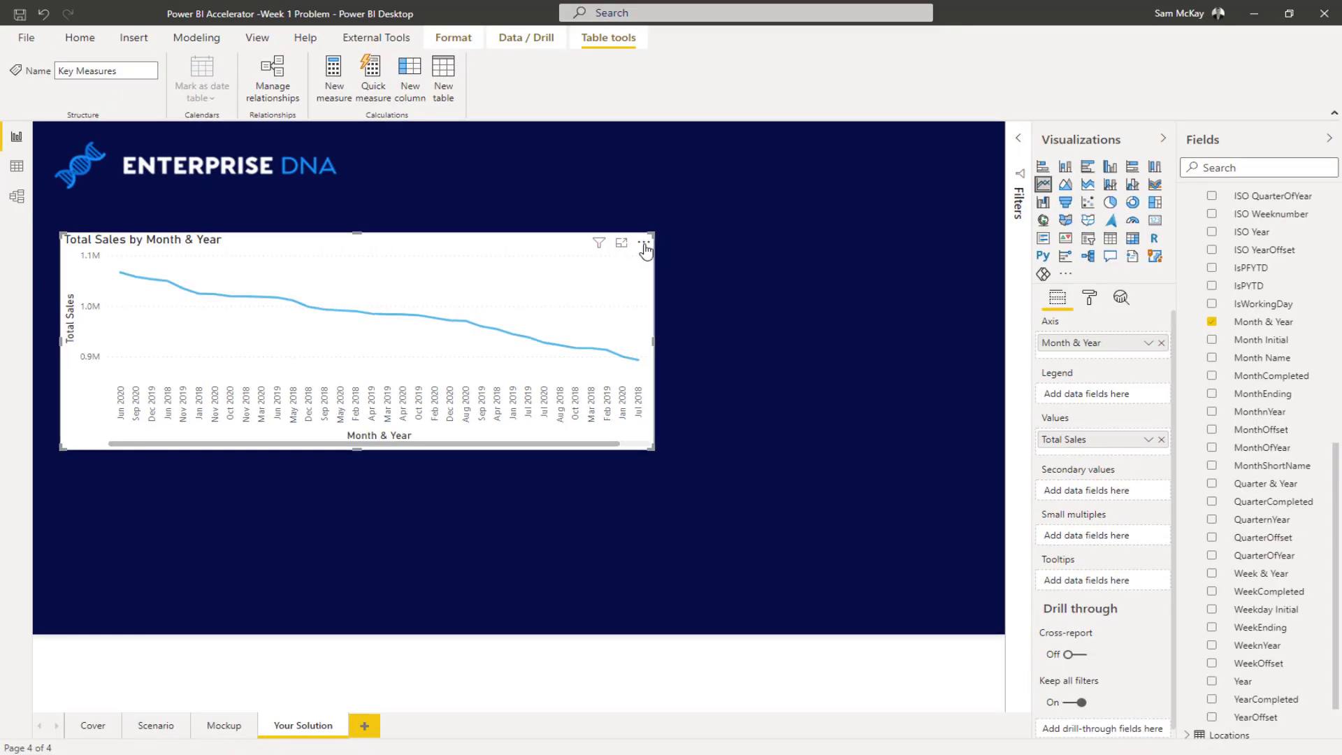
# Sort the line chart by Month & Year instead of Total Sales.
pyautogui.click(1162, 114)
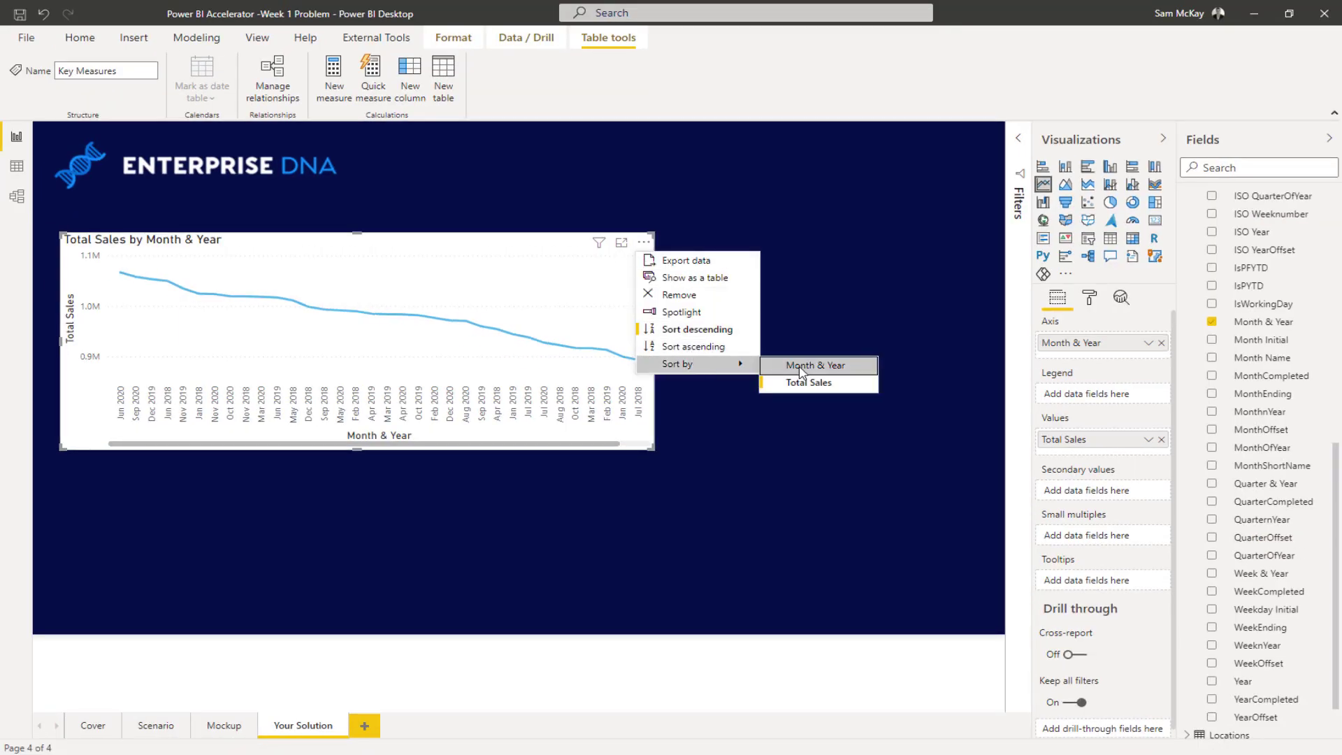
pyautogui.click(800, 367)
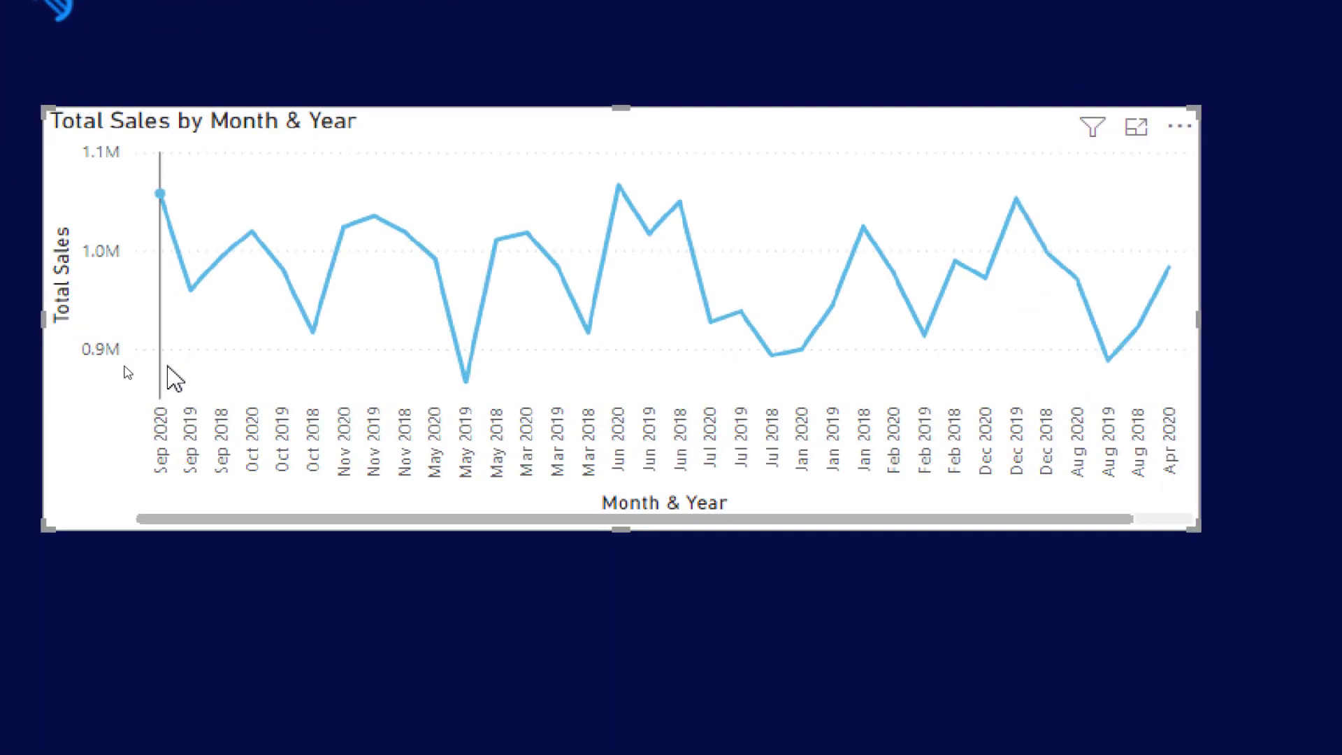
pyautogui.moveTo(128, 373)
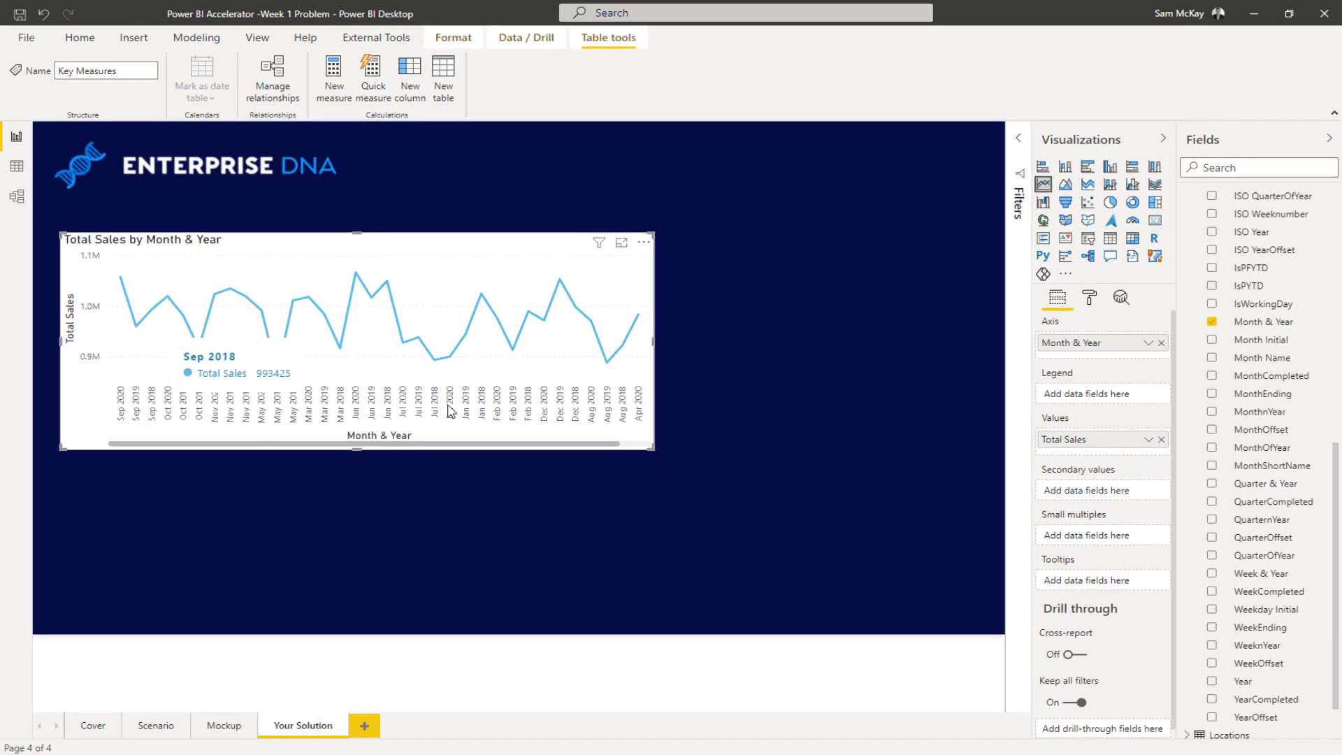
# Set the Dates table's Month & Year column to sort by MonthnYear.
pyautogui.click(17, 168)
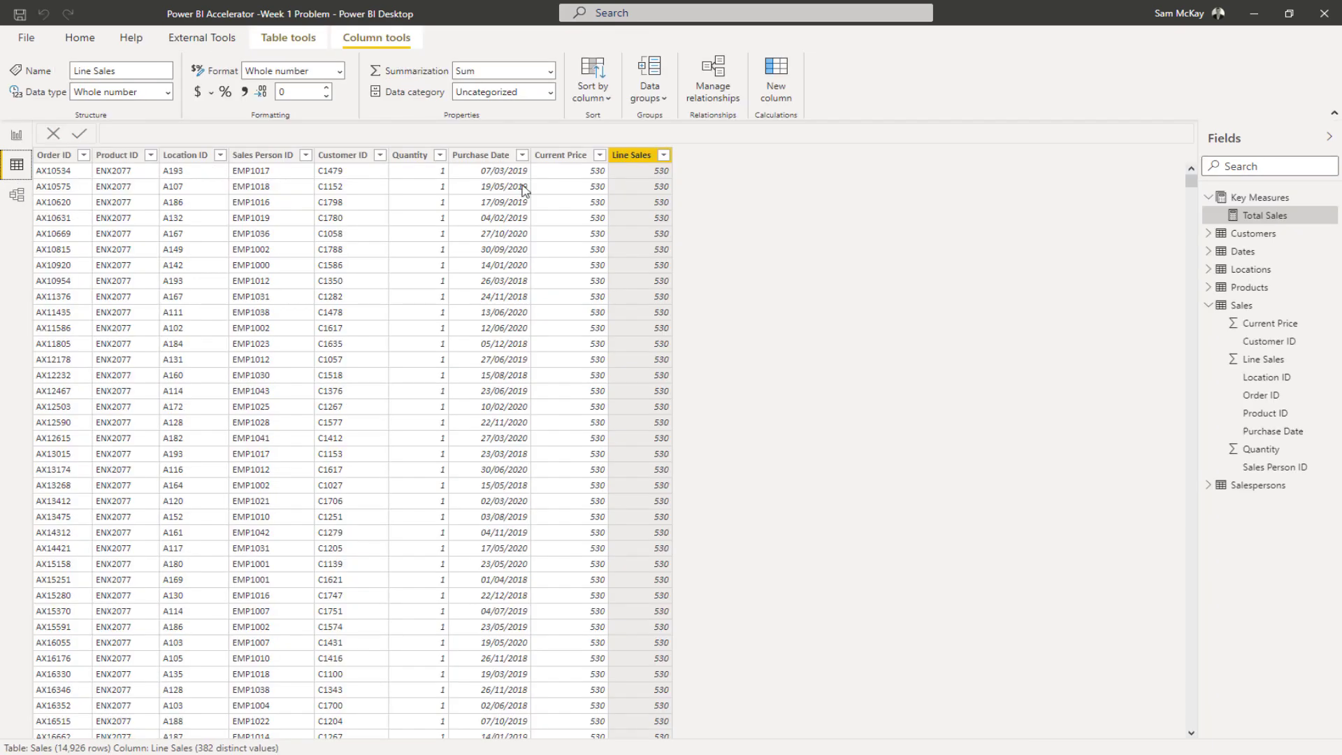
pyautogui.click(1242, 251)
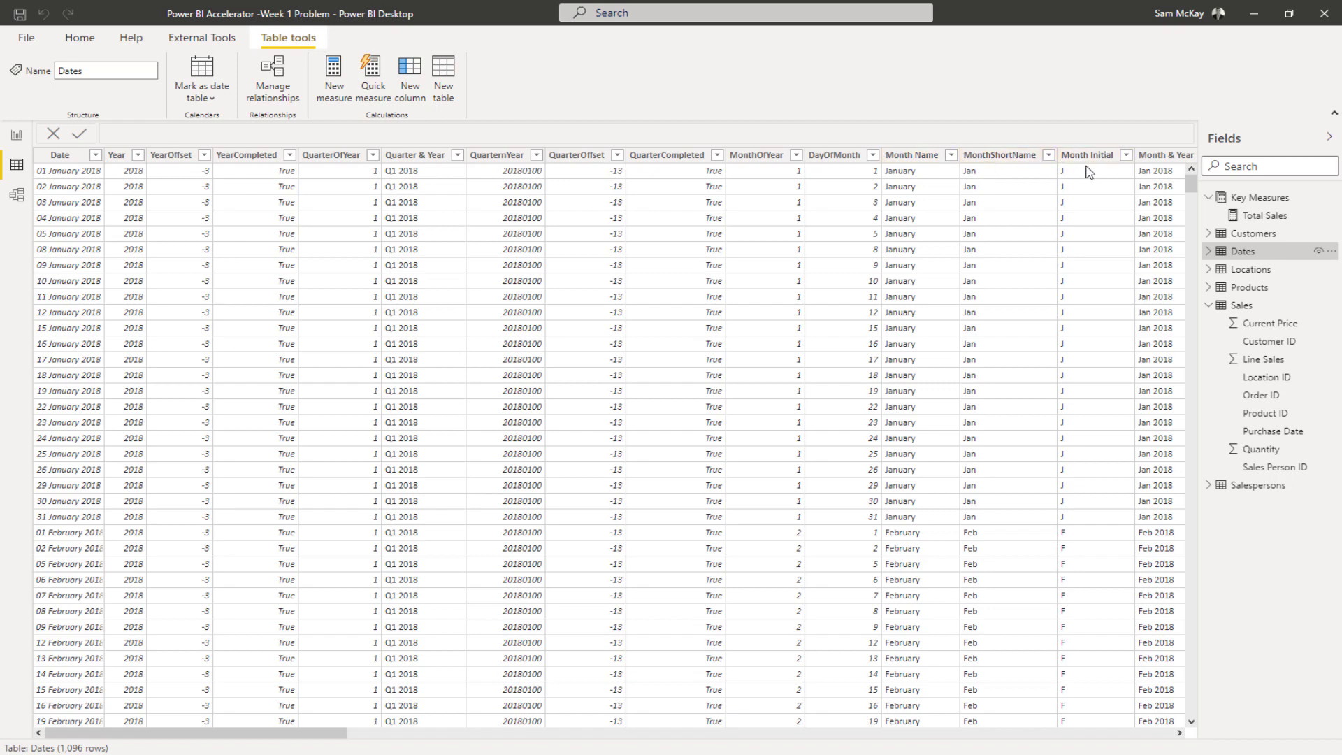
pyautogui.click(1159, 159)
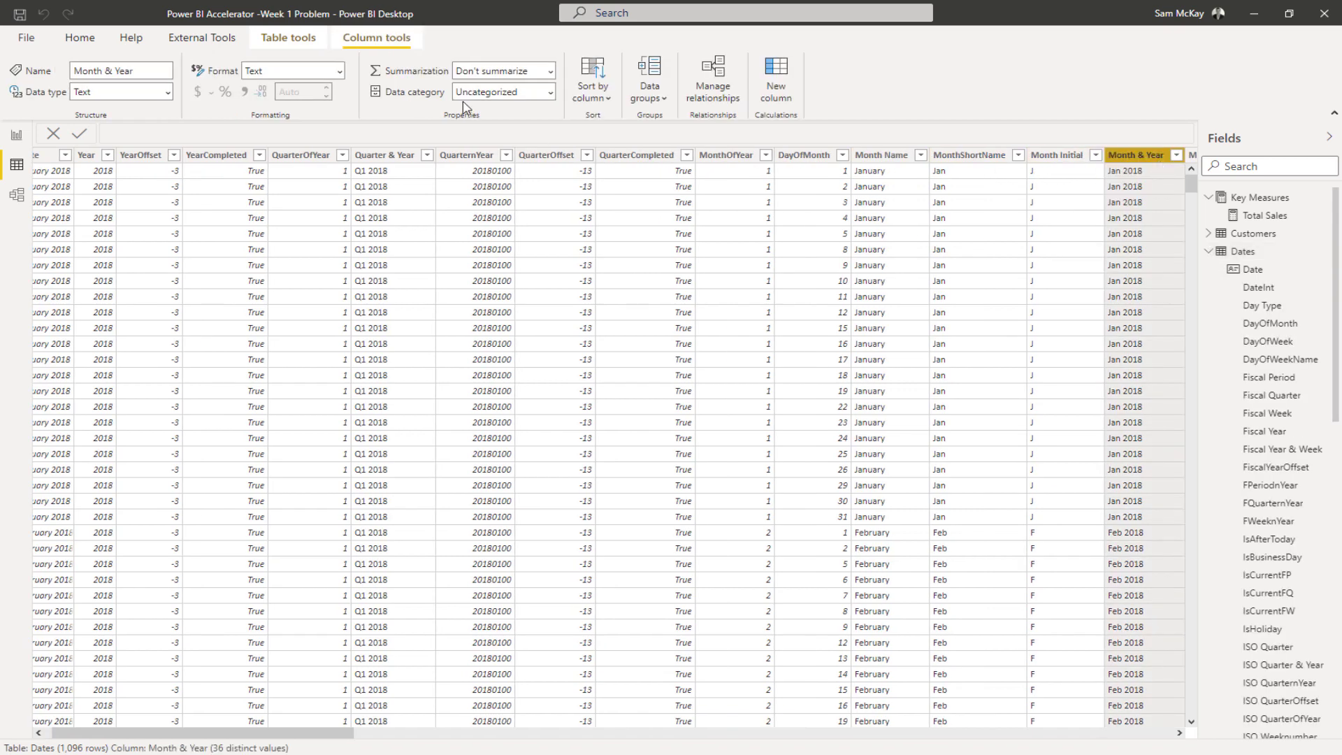
pyautogui.click(602, 101)
pyautogui.scroll(-10, 624, 420)
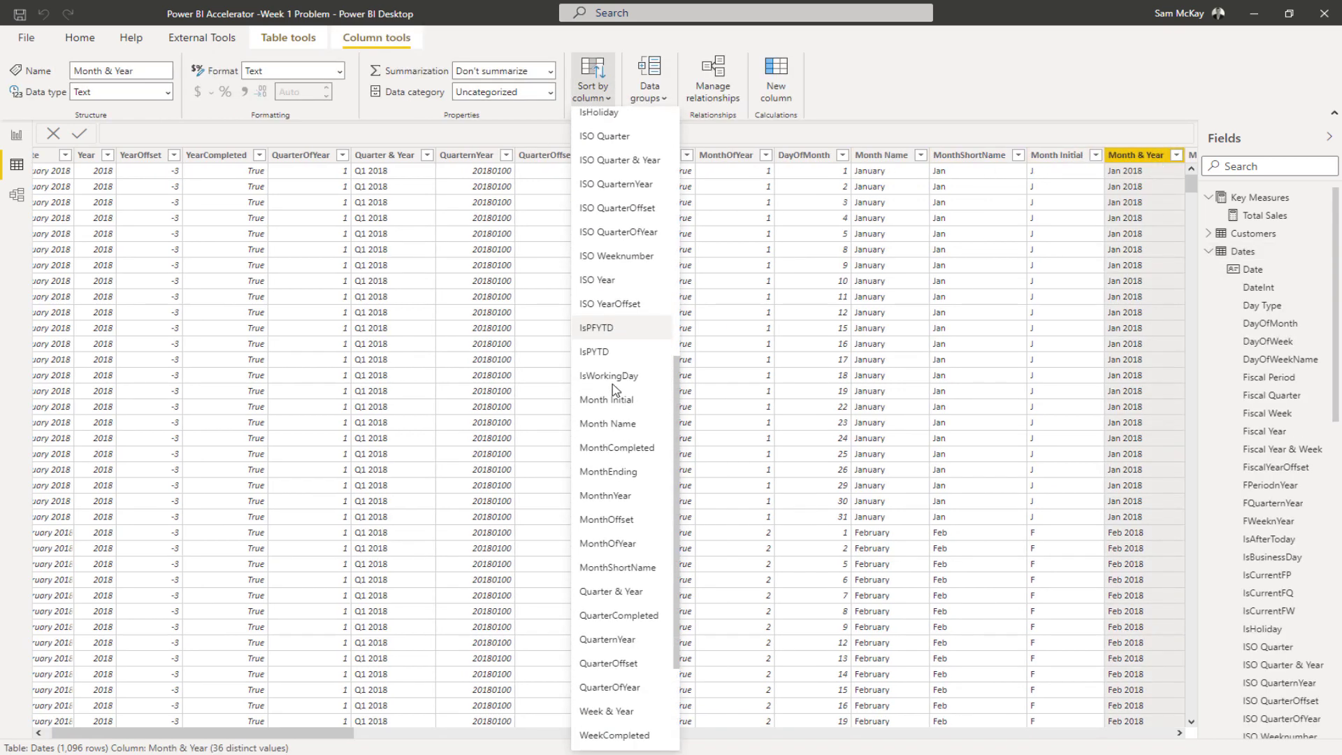
pyautogui.click(624, 484)
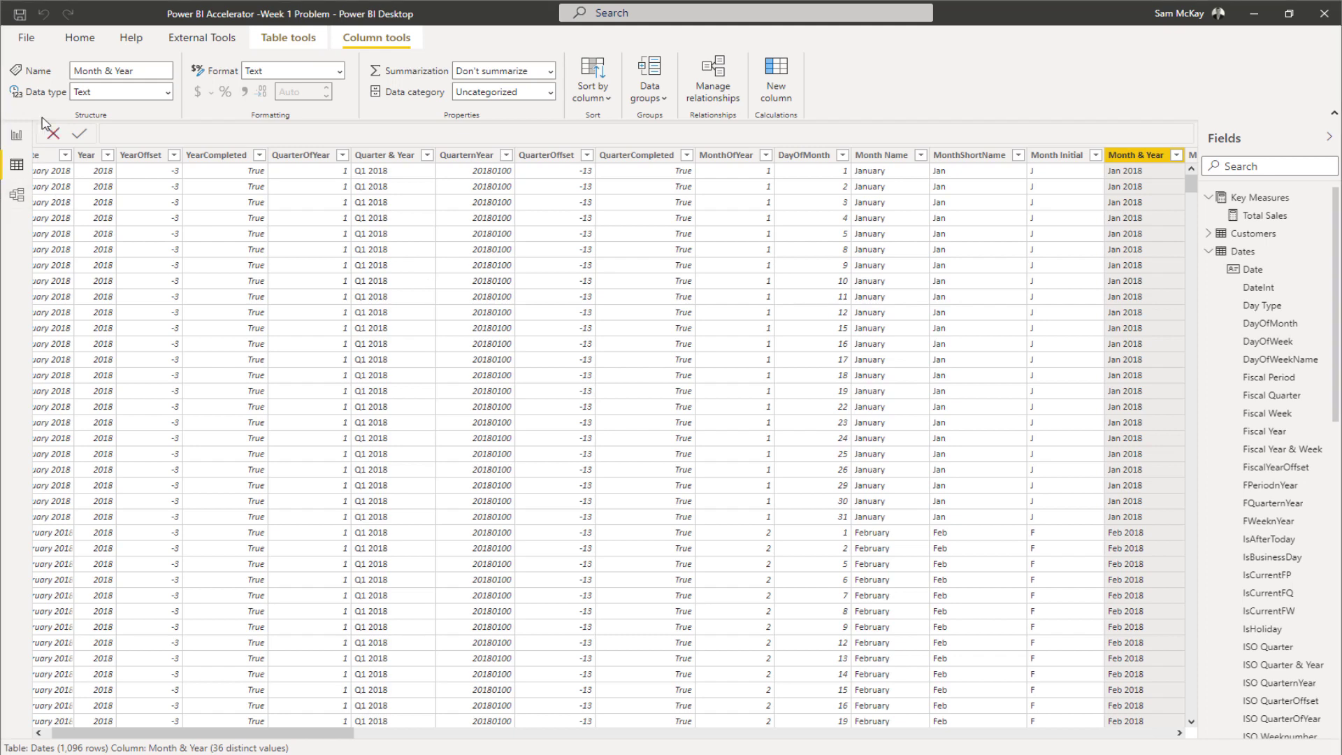
# Sort the Total Sales by Month & Year line chart in ascending order on the report page.
pyautogui.click(17, 135)
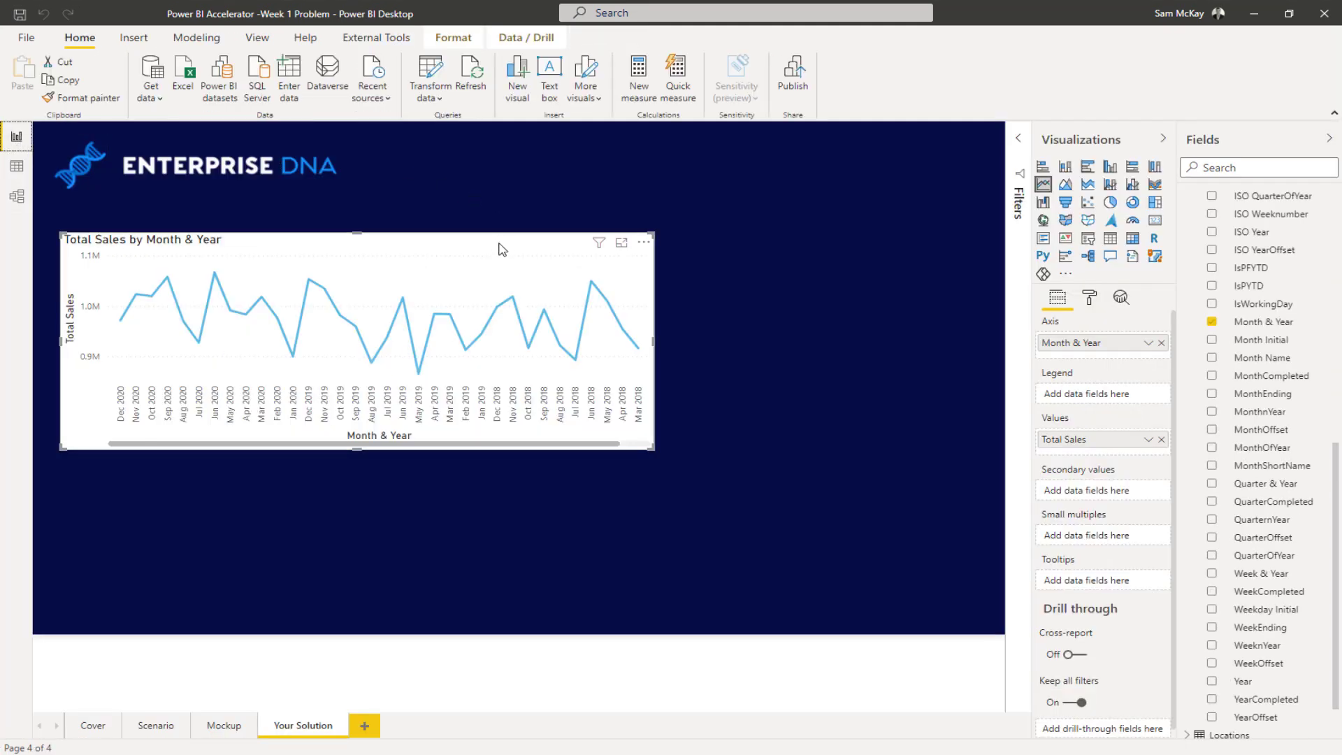
pyautogui.click(643, 241)
pyautogui.moveTo(701, 364)
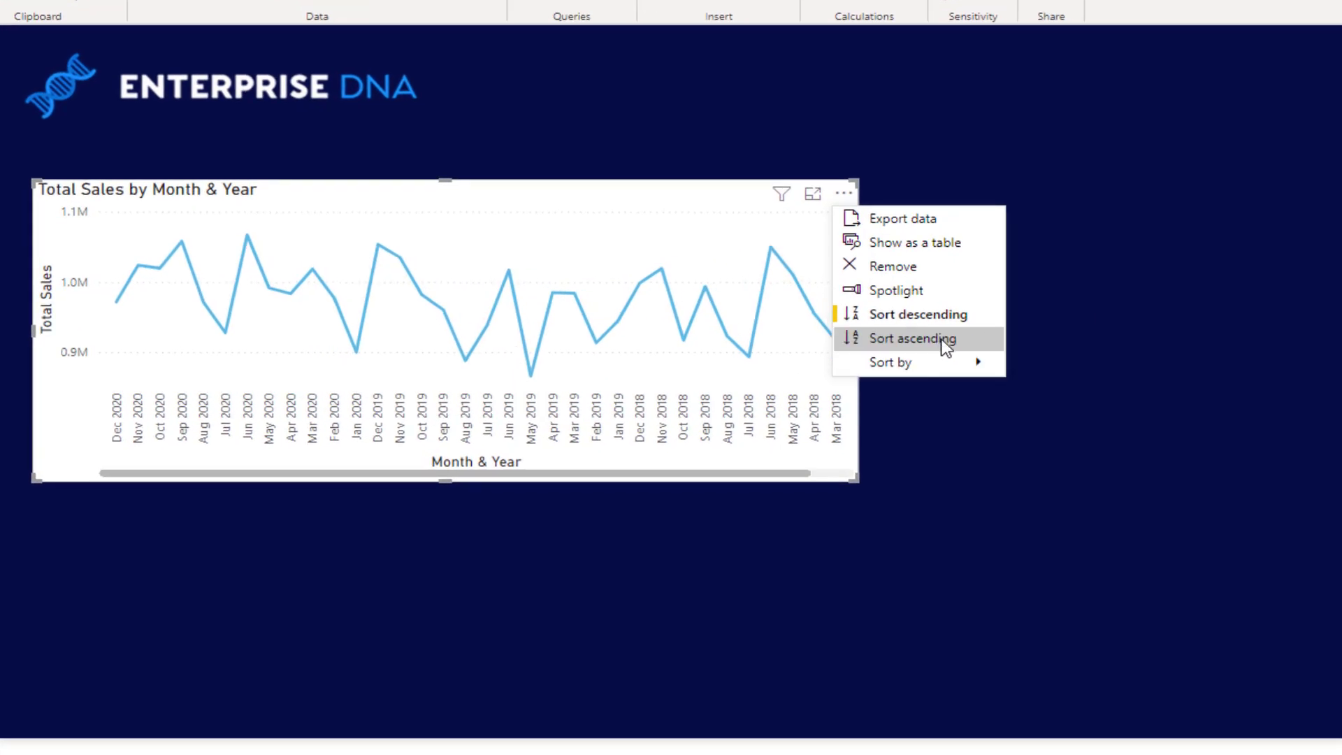
pyautogui.click(942, 338)
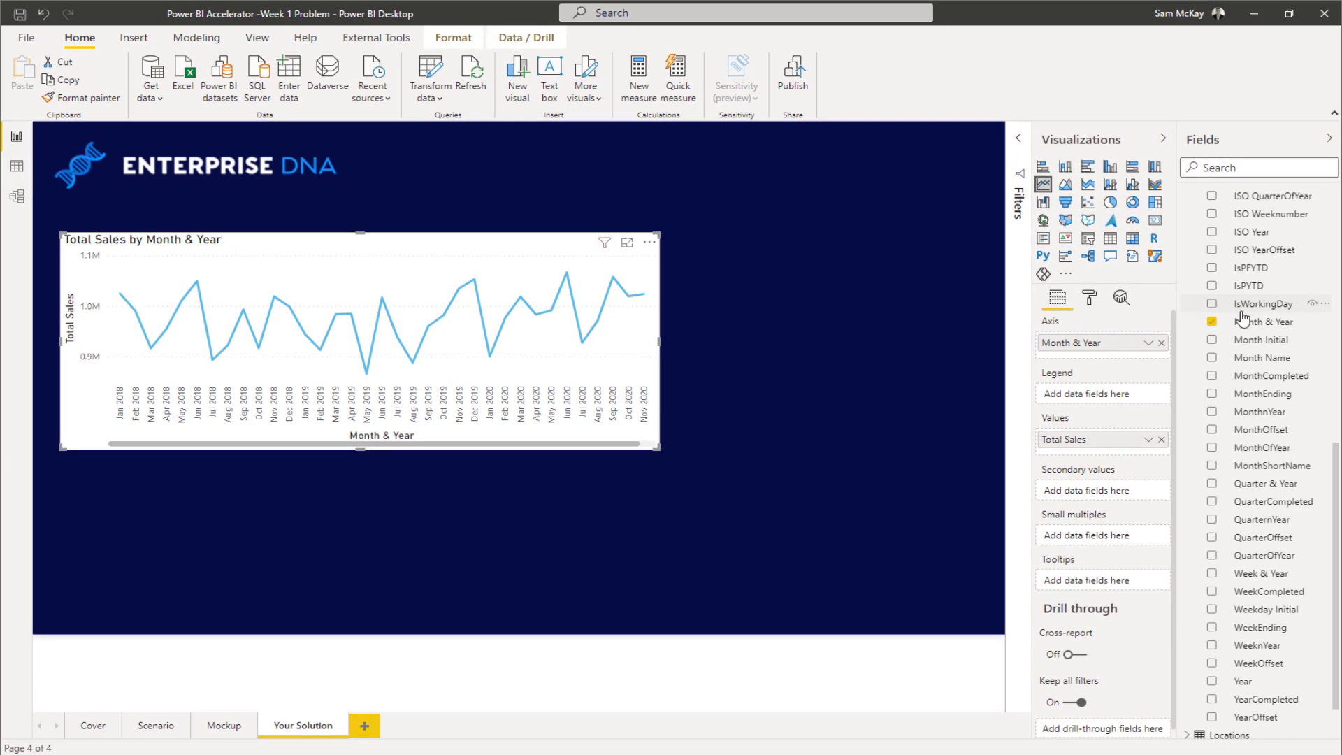
# Add a slicer for the Dates table's Year field in the blank area above the line chart.
pyautogui.scroll(10, 1244, 294)
pyautogui.scroll(3, 1202, 263)
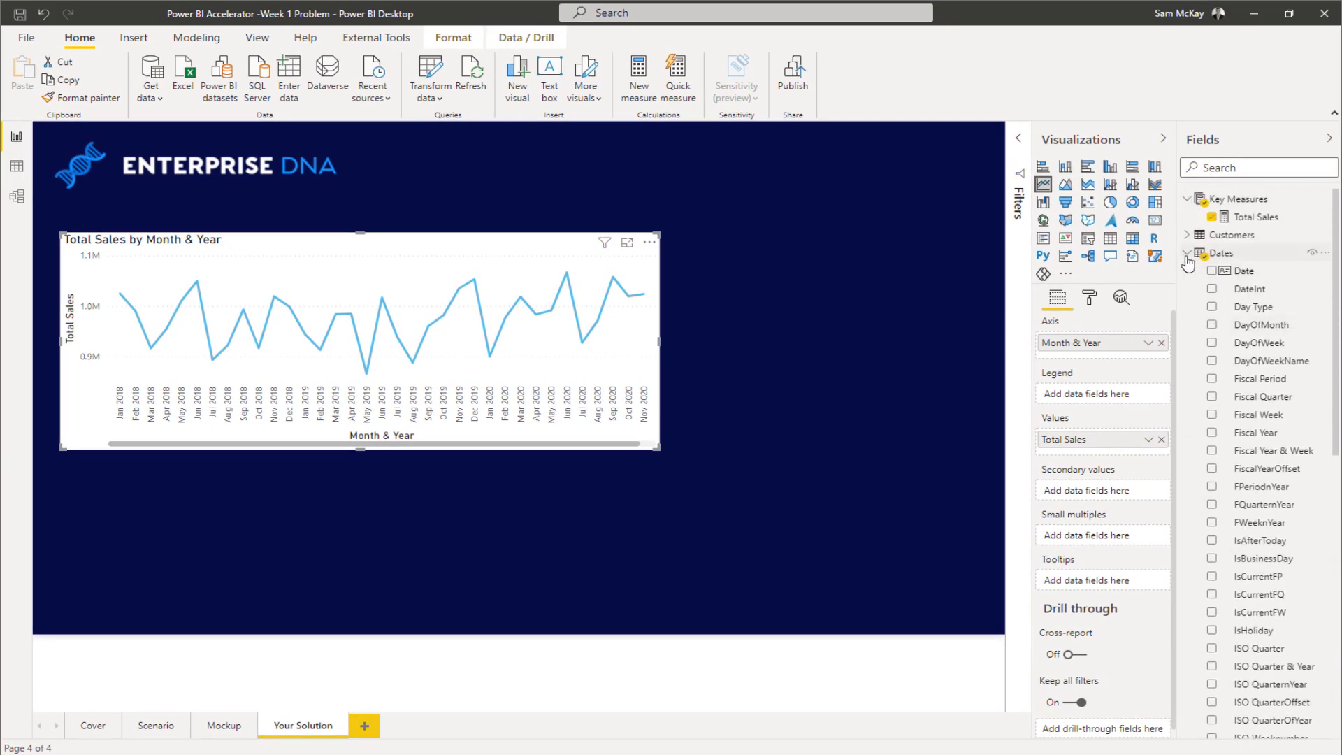
pyautogui.click(1187, 253)
pyautogui.click(1188, 307)
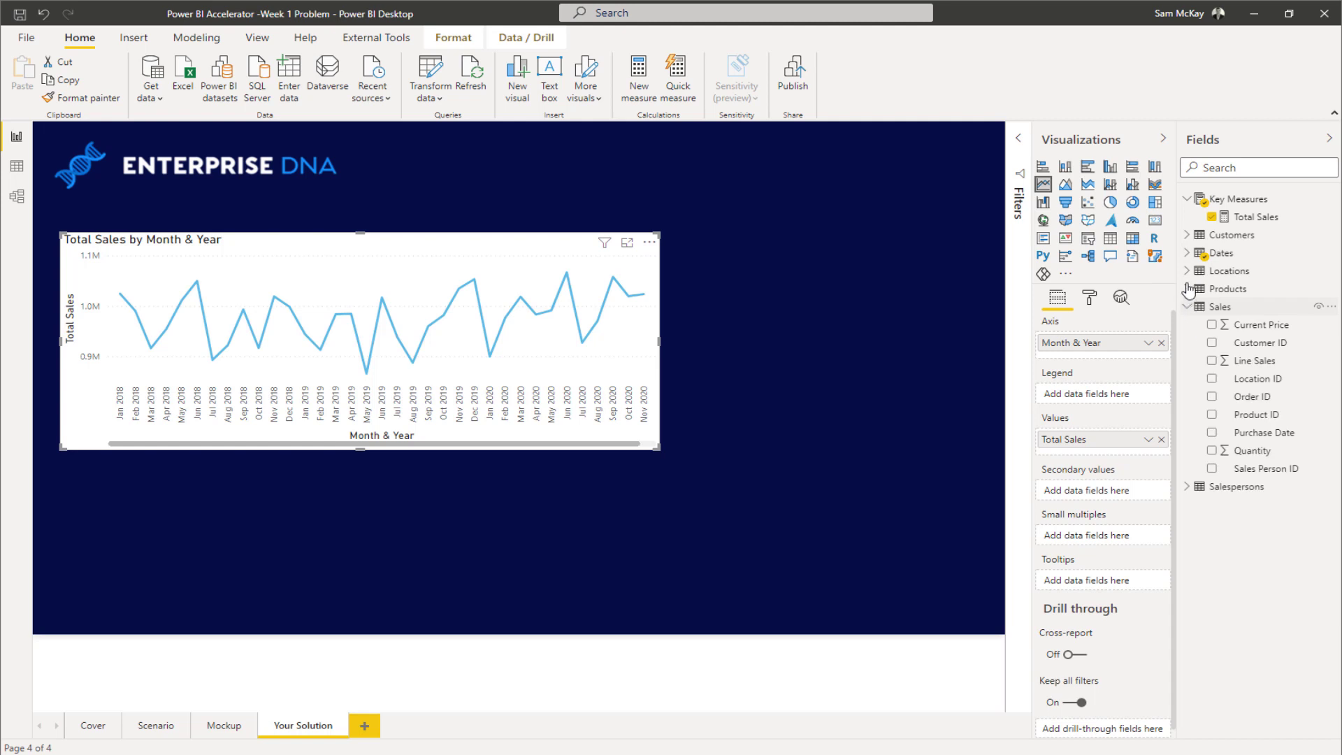
pyautogui.click(1191, 308)
pyautogui.click(1187, 254)
pyautogui.scroll(-3, 1236, 432)
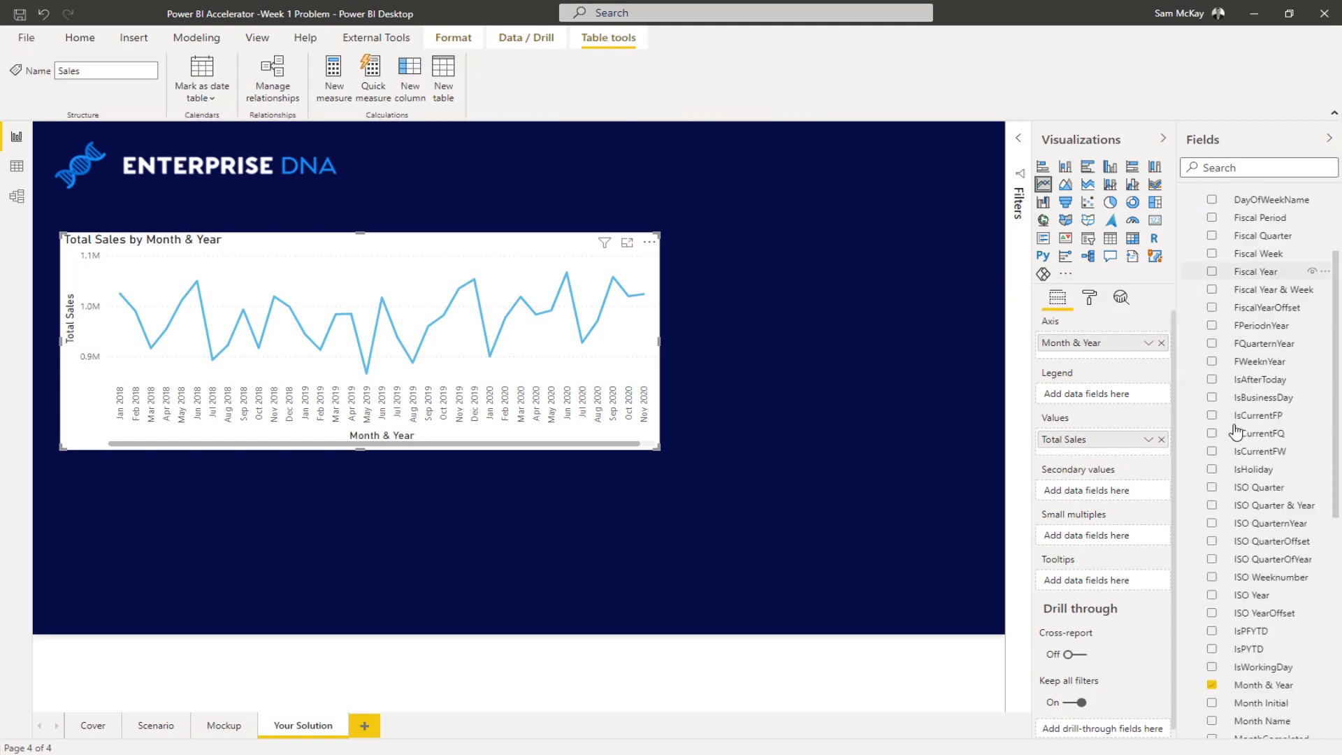
pyautogui.scroll(-8, 1236, 431)
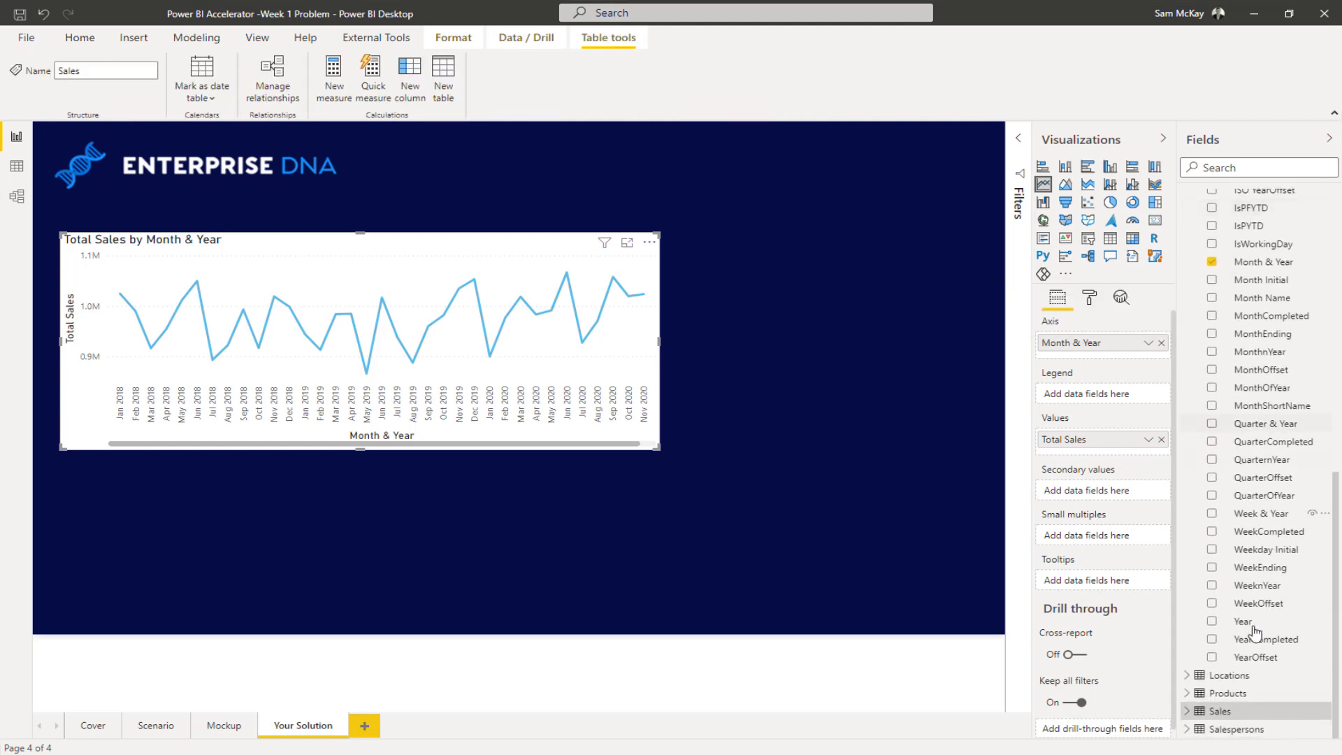
pyautogui.moveTo(1244, 621); pyautogui.dragTo(807, 174)
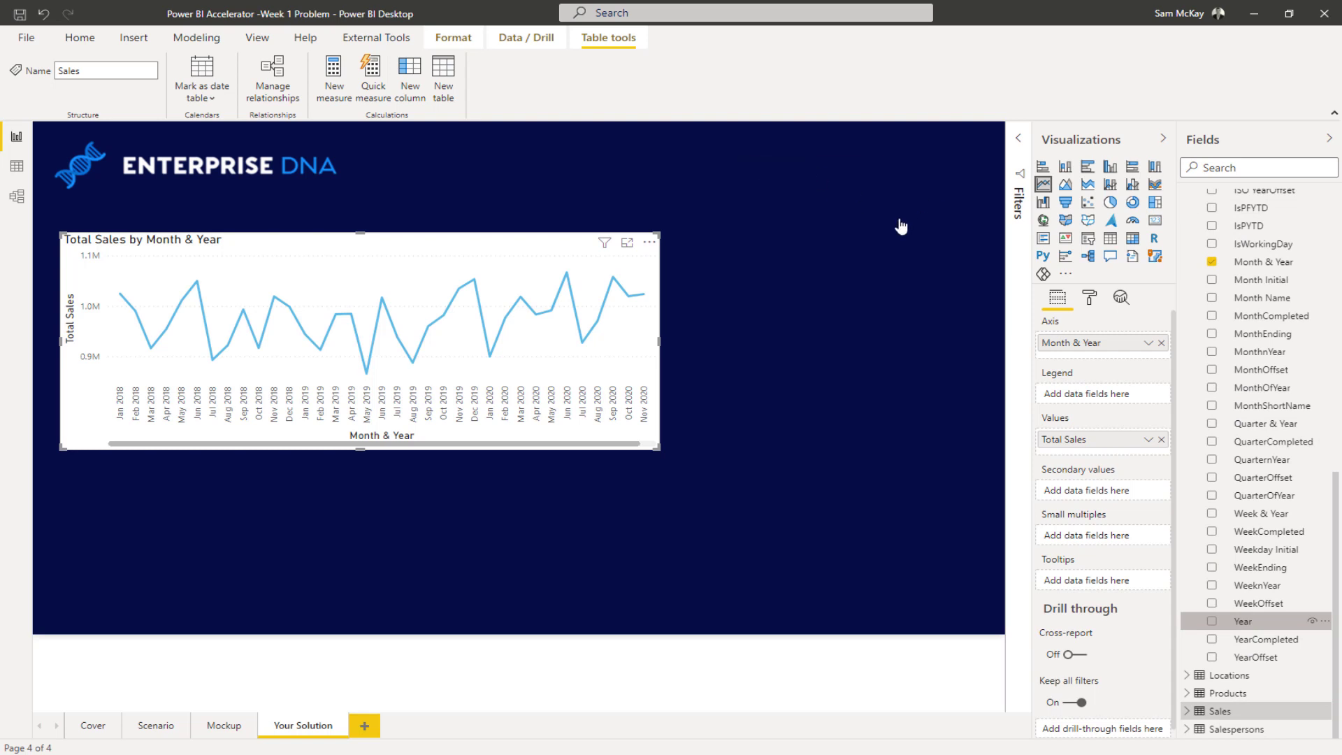
pyautogui.moveTo(901, 226); pyautogui.dragTo(902, 225)
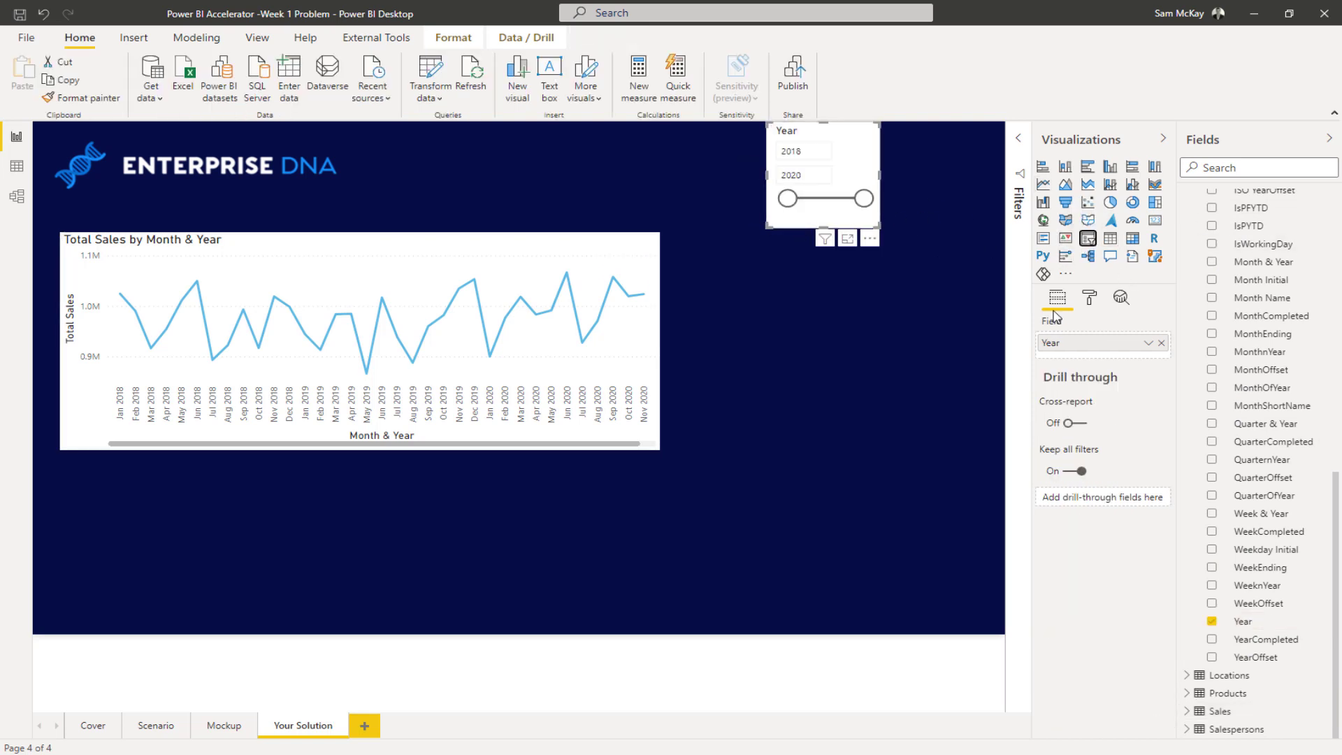
# Change the Year slicer's selection style from Between to List.
pyautogui.click(1088, 301)
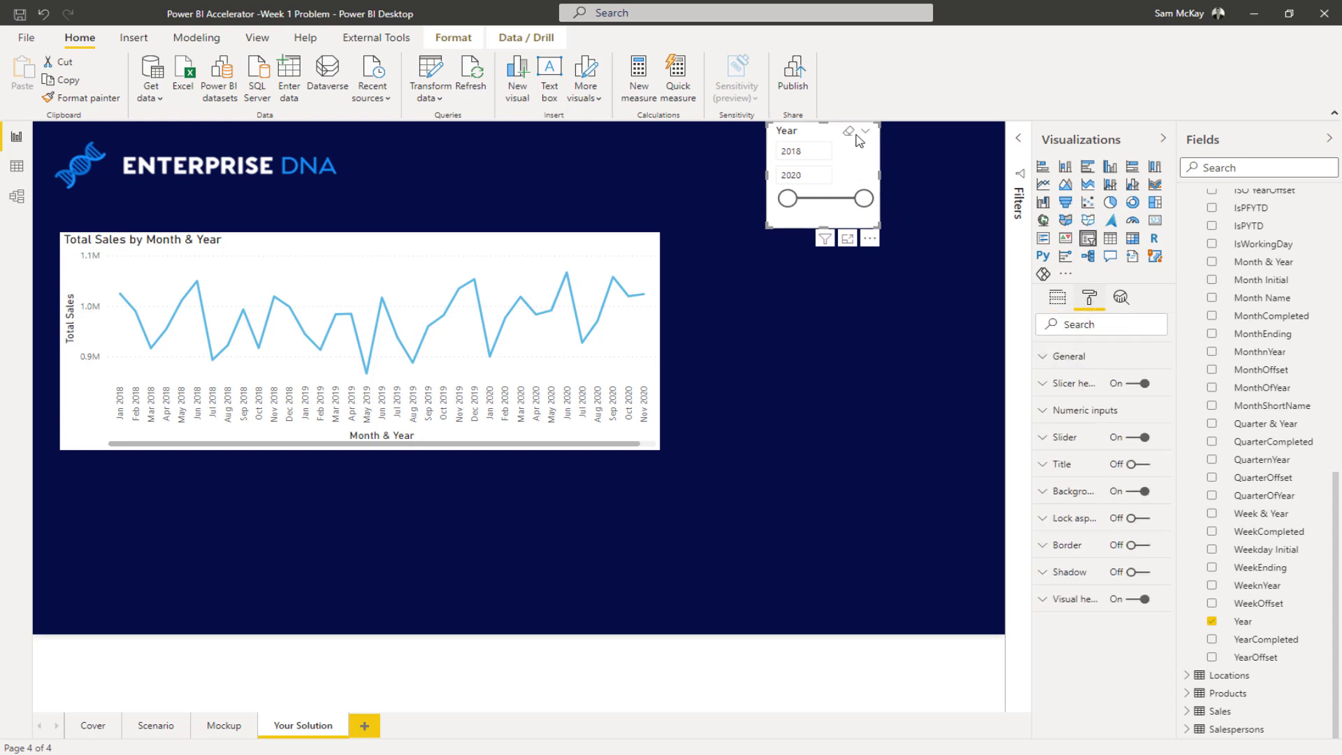
pyautogui.click(864, 136)
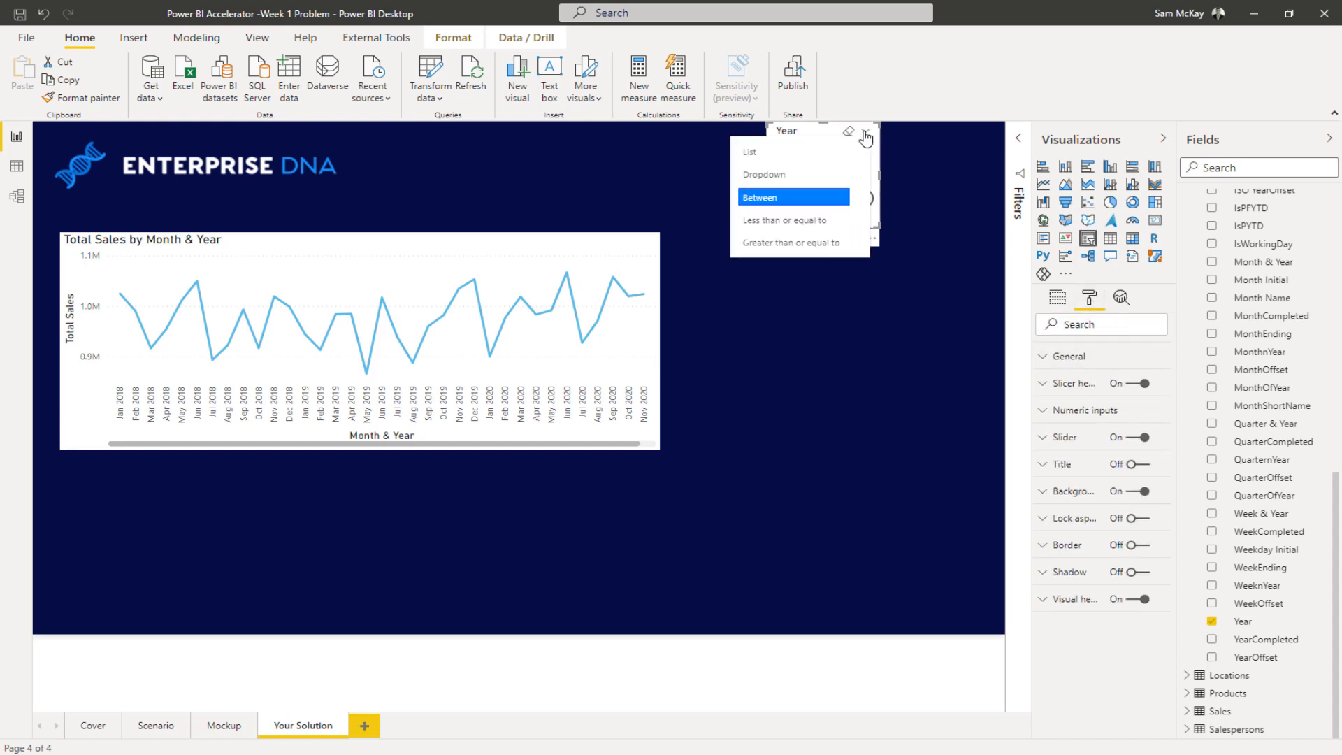
pyautogui.click(780, 151)
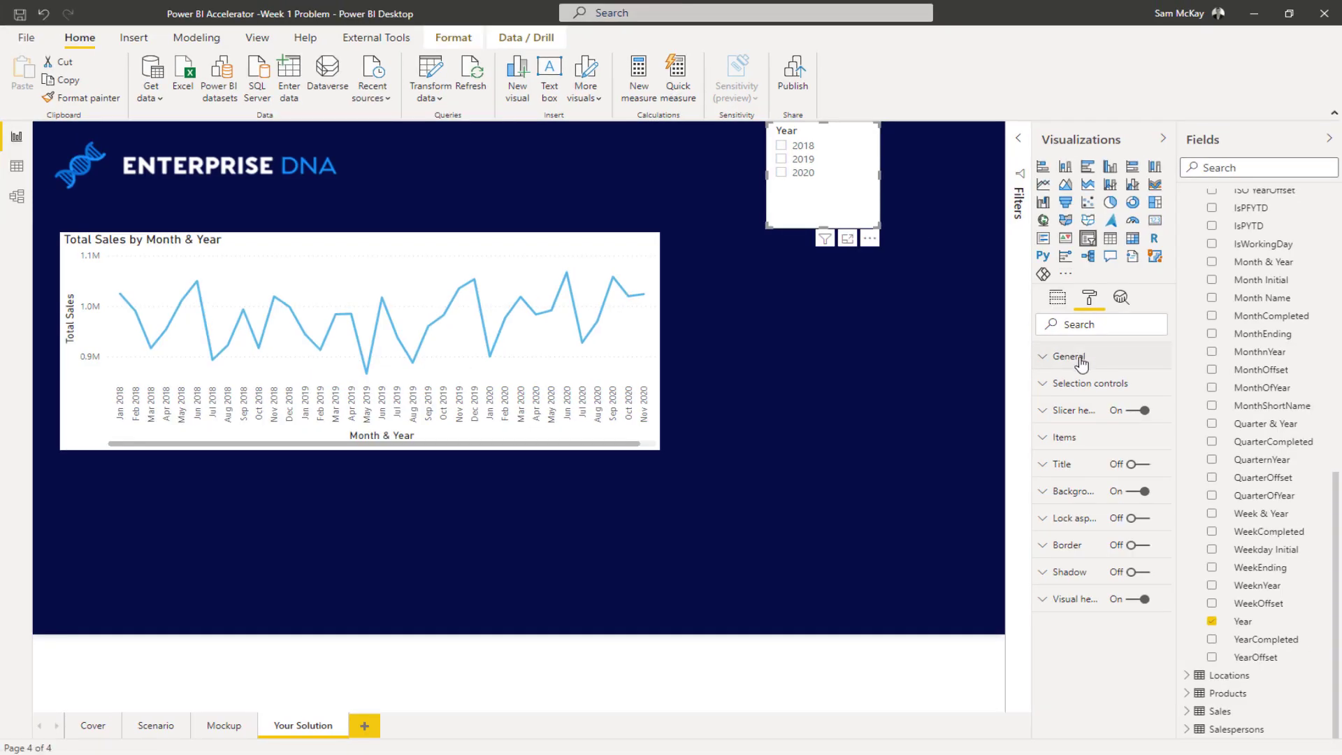
# Set the Year slicer's orientation to Horizontal and reshape it into a single-row strip in the report page's upper right corner.
pyautogui.click(1081, 359)
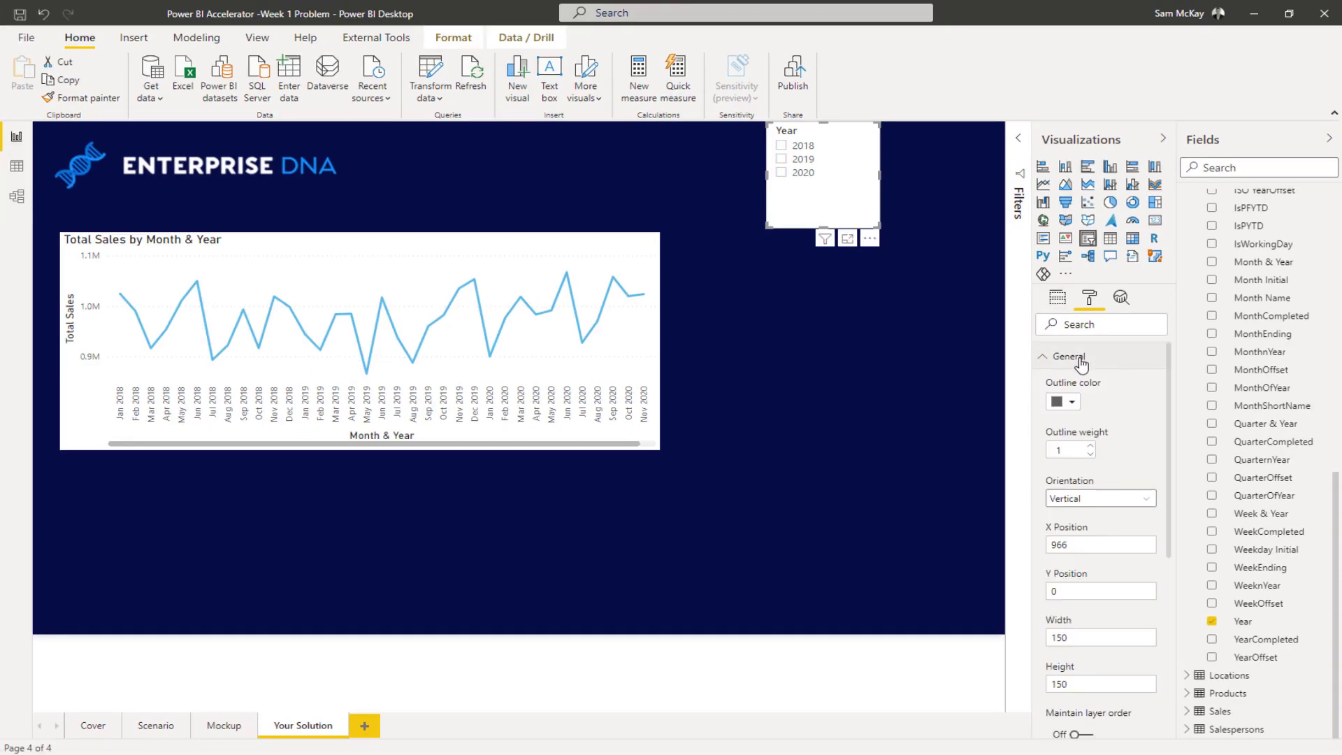
pyautogui.click(1104, 498)
pyautogui.click(1076, 533)
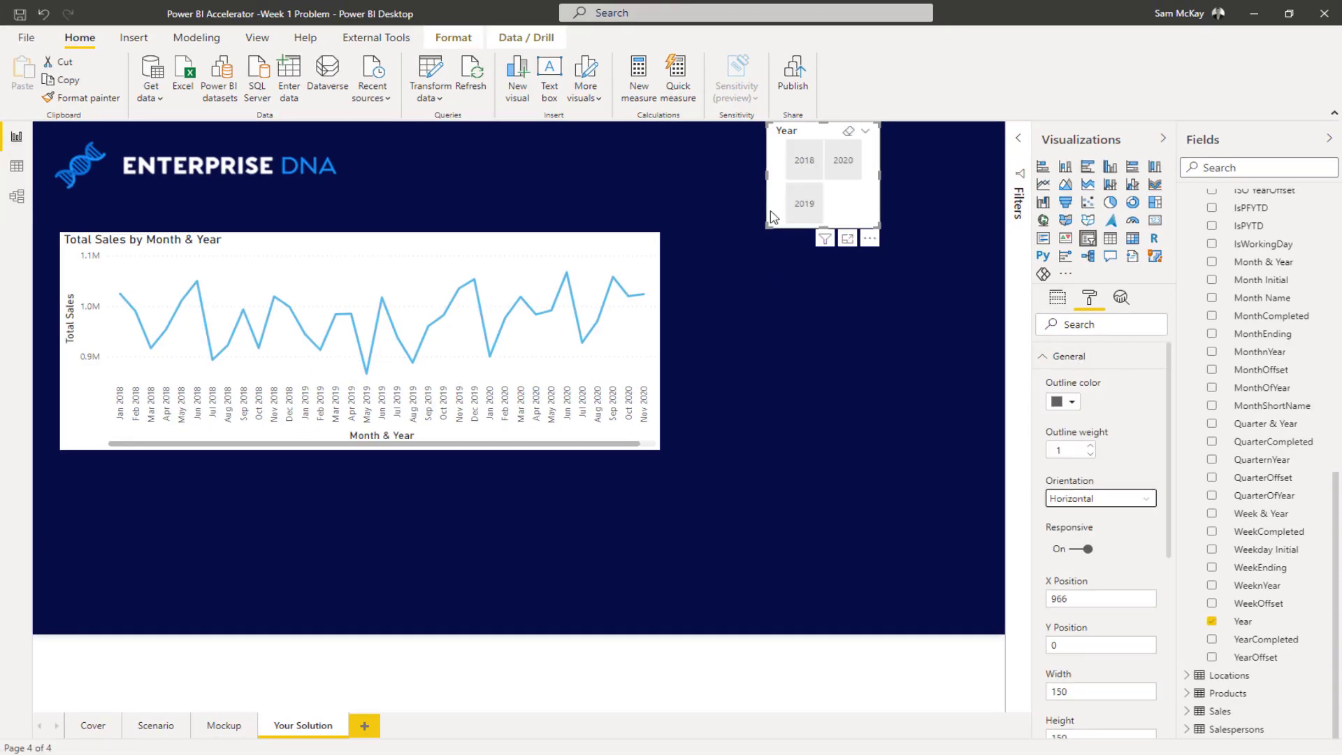
pyautogui.moveTo(767, 226); pyautogui.dragTo(689, 169)
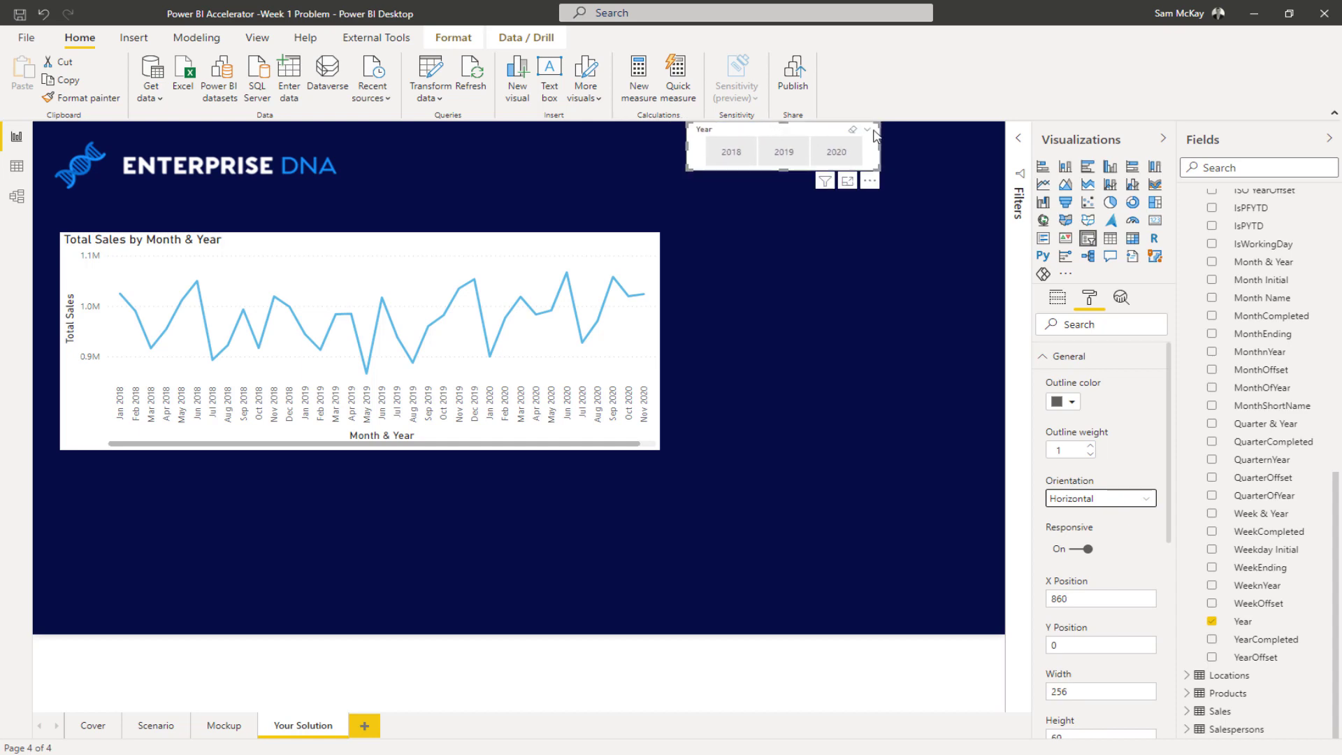
pyautogui.moveTo(775, 132); pyautogui.dragTo(881, 141)
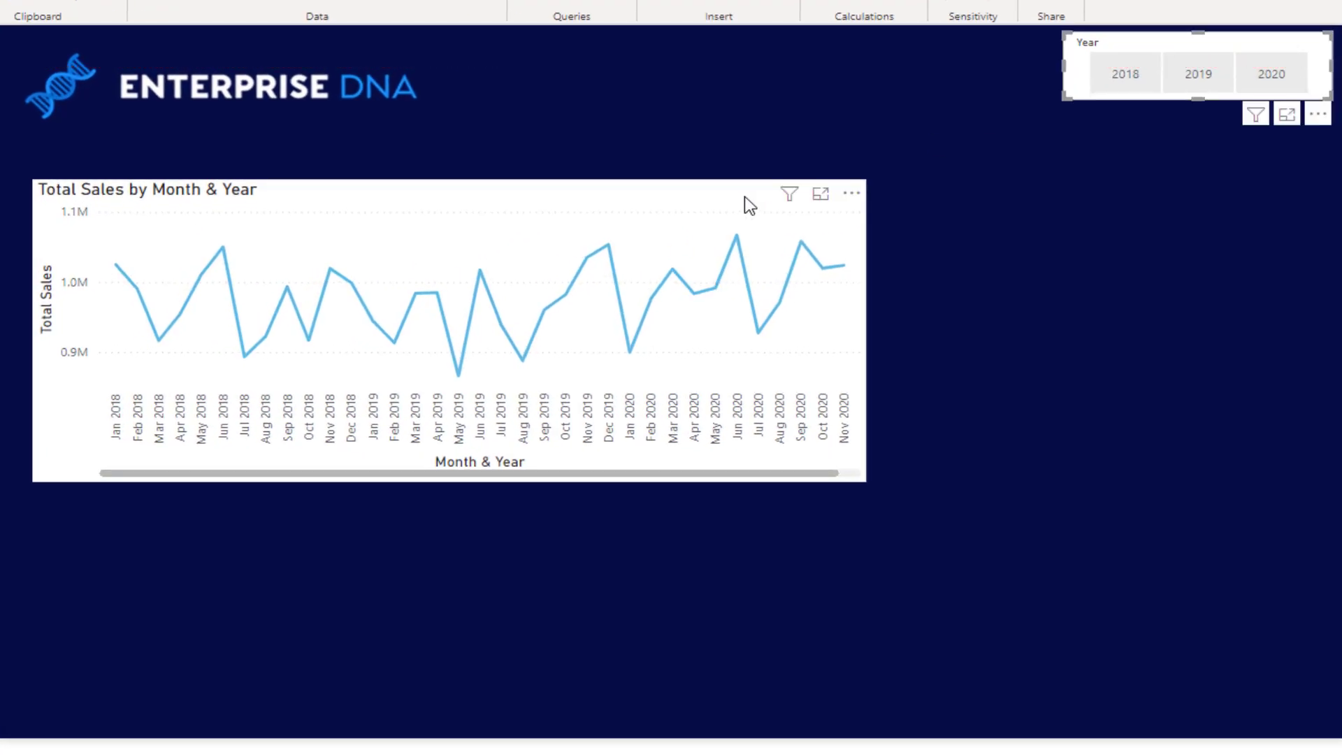
# Filter the line chart with the Year slicer, trying 2019 and settling on 2020.
pyautogui.click(1206, 75)
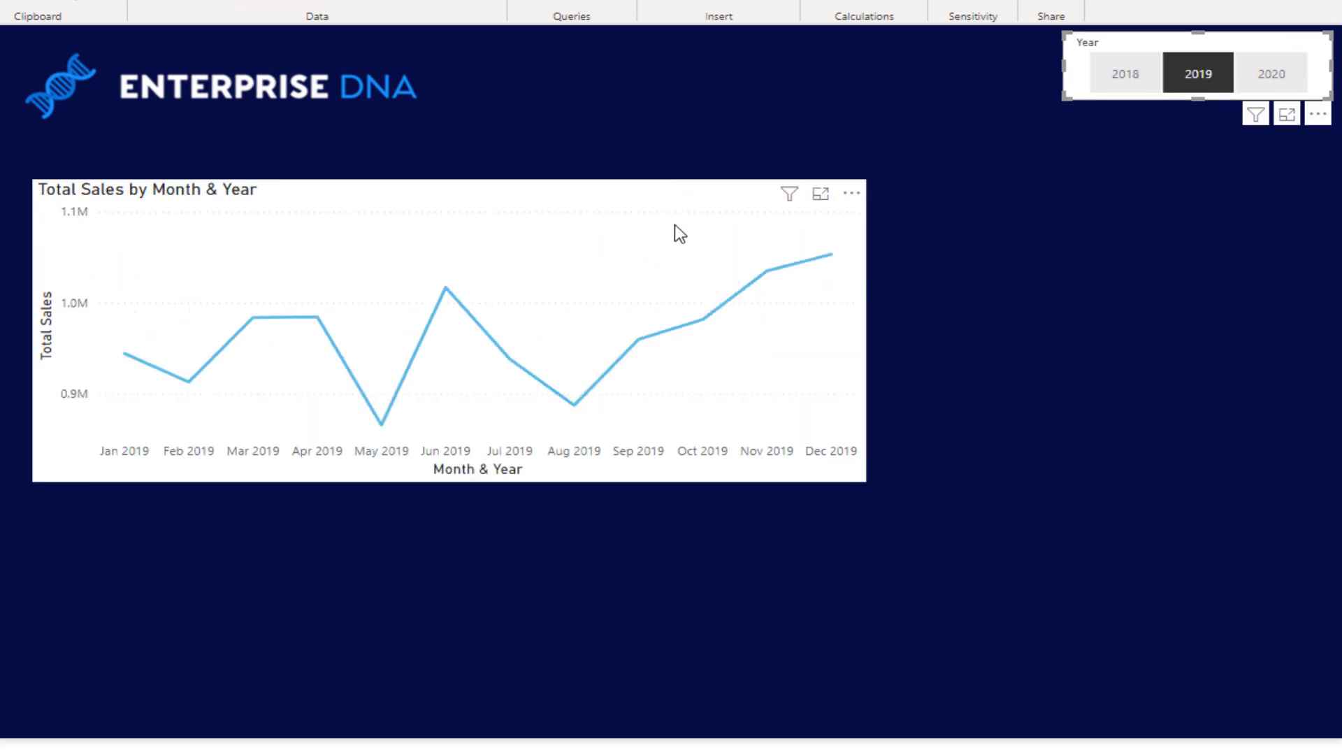
pyautogui.click(845, 464)
pyautogui.click(1271, 73)
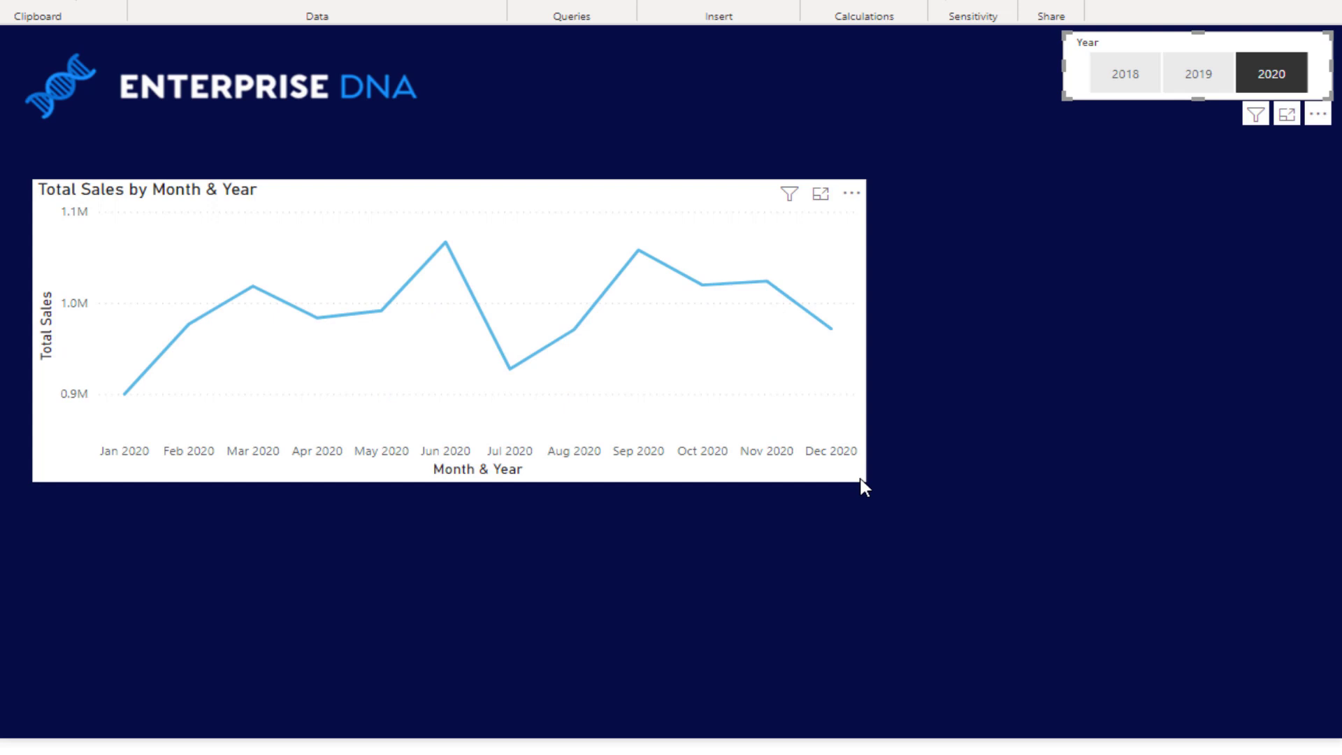
# Shrink the Total Sales by Month & Year line chart, move it closer to the logo, and narrow it to free space beside it.
pyautogui.moveTo(865, 483); pyautogui.dragTo(778, 445)
pyautogui.moveTo(598, 203); pyautogui.dragTo(578, 179)
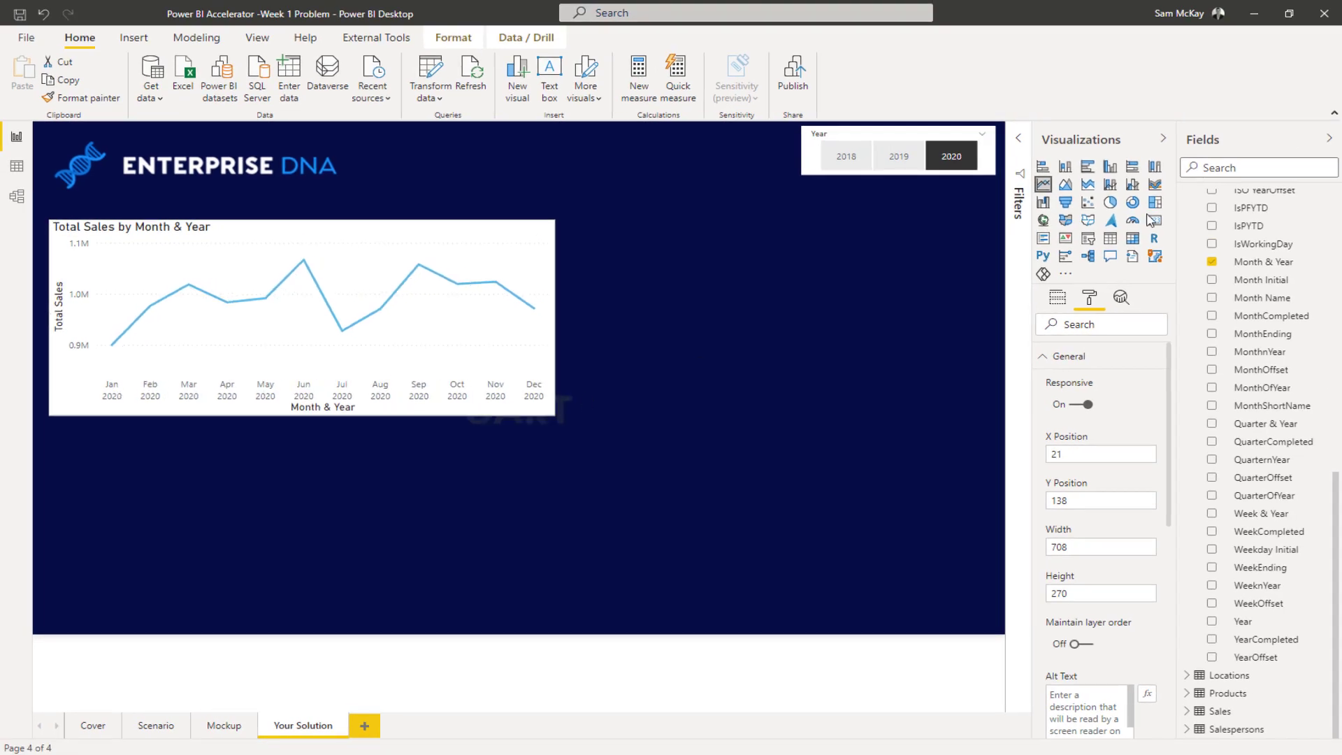
pyautogui.click(1162, 138)
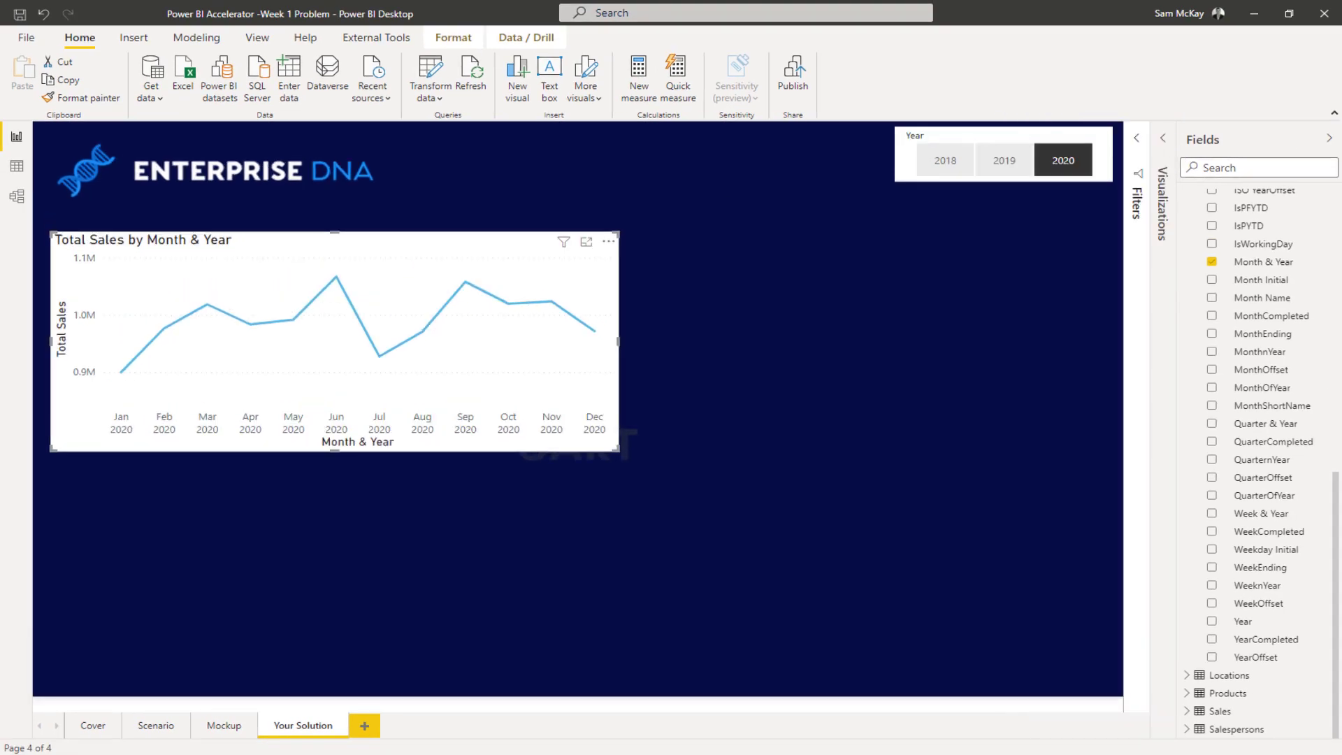
pyautogui.hotkey('alt', 'Tab')
pyautogui.moveTo(408, 118); pyautogui.dragTo(684, 150)
pyautogui.moveTo(618, 451); pyautogui.dragTo(597, 450)
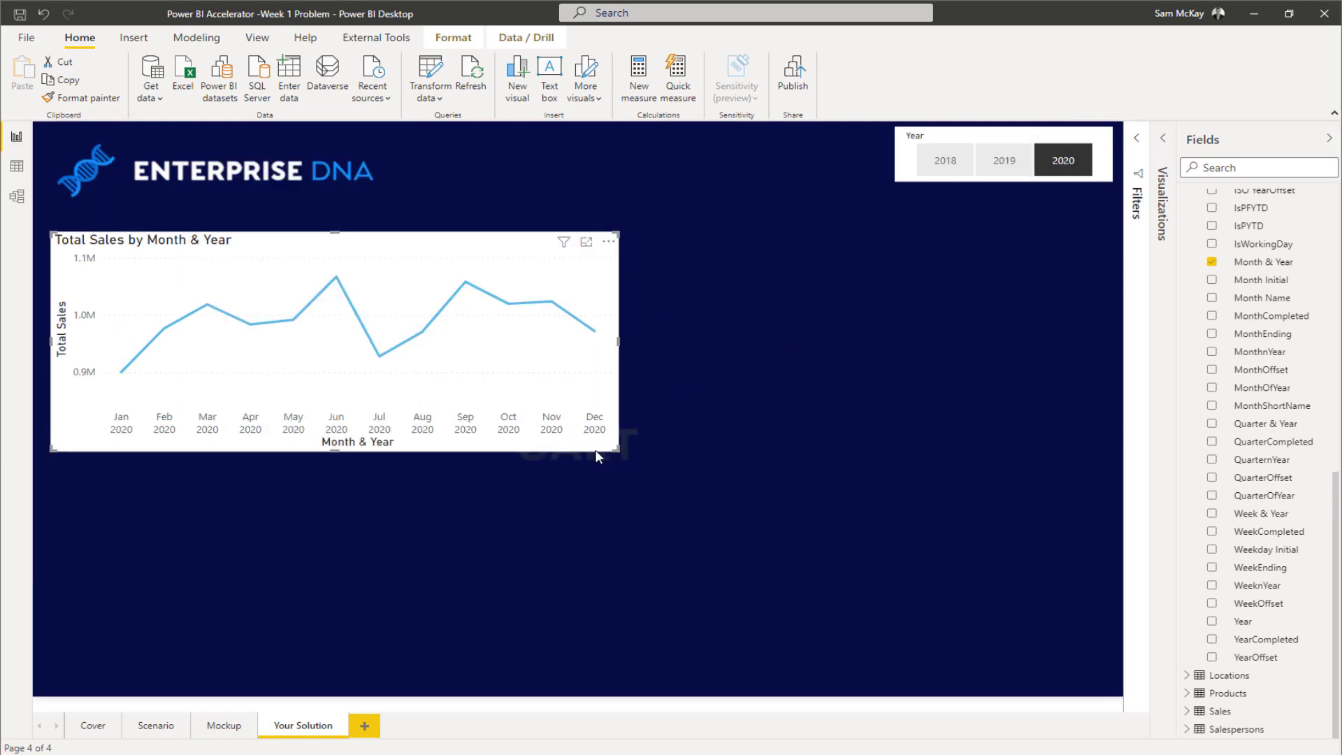
# Add the Locations table's State field beside the line chart and convert the resulting map into a table visual.
pyautogui.scroll(5, 1241, 378)
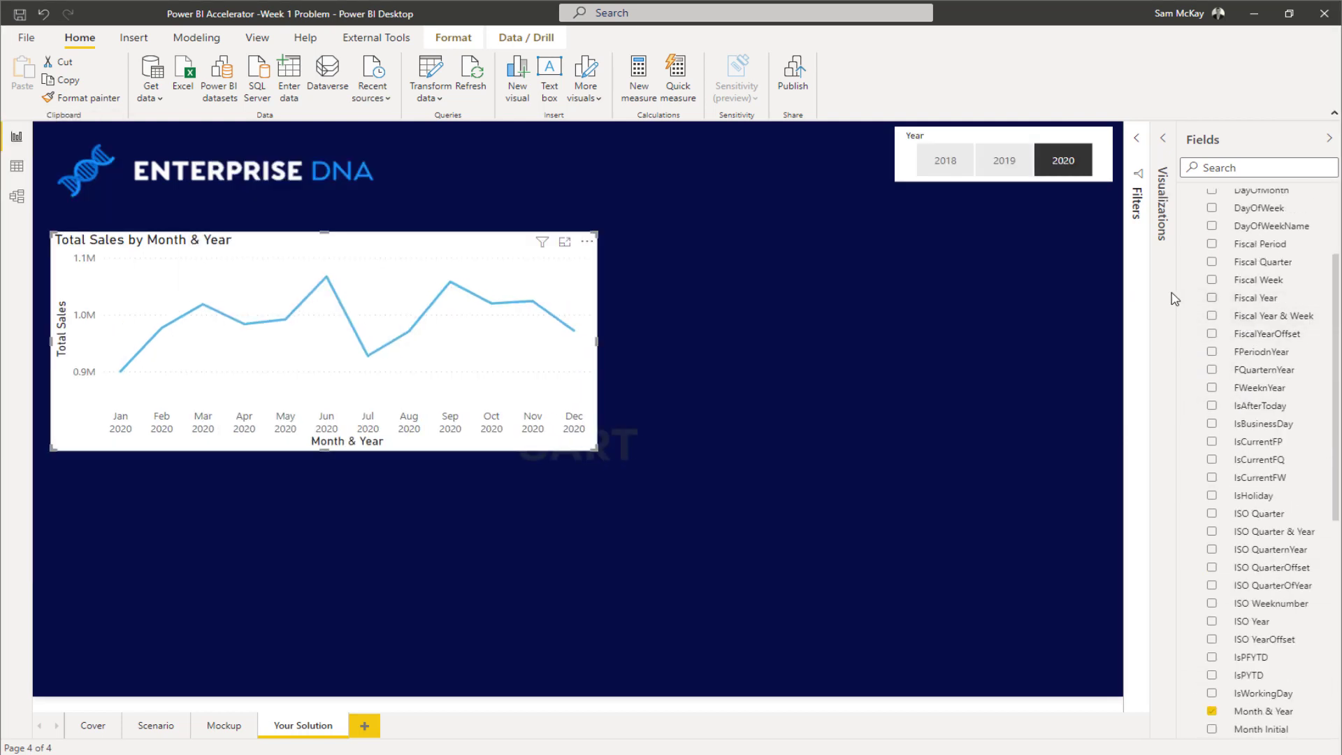
pyautogui.scroll(2, 1197, 276)
pyautogui.click(1187, 253)
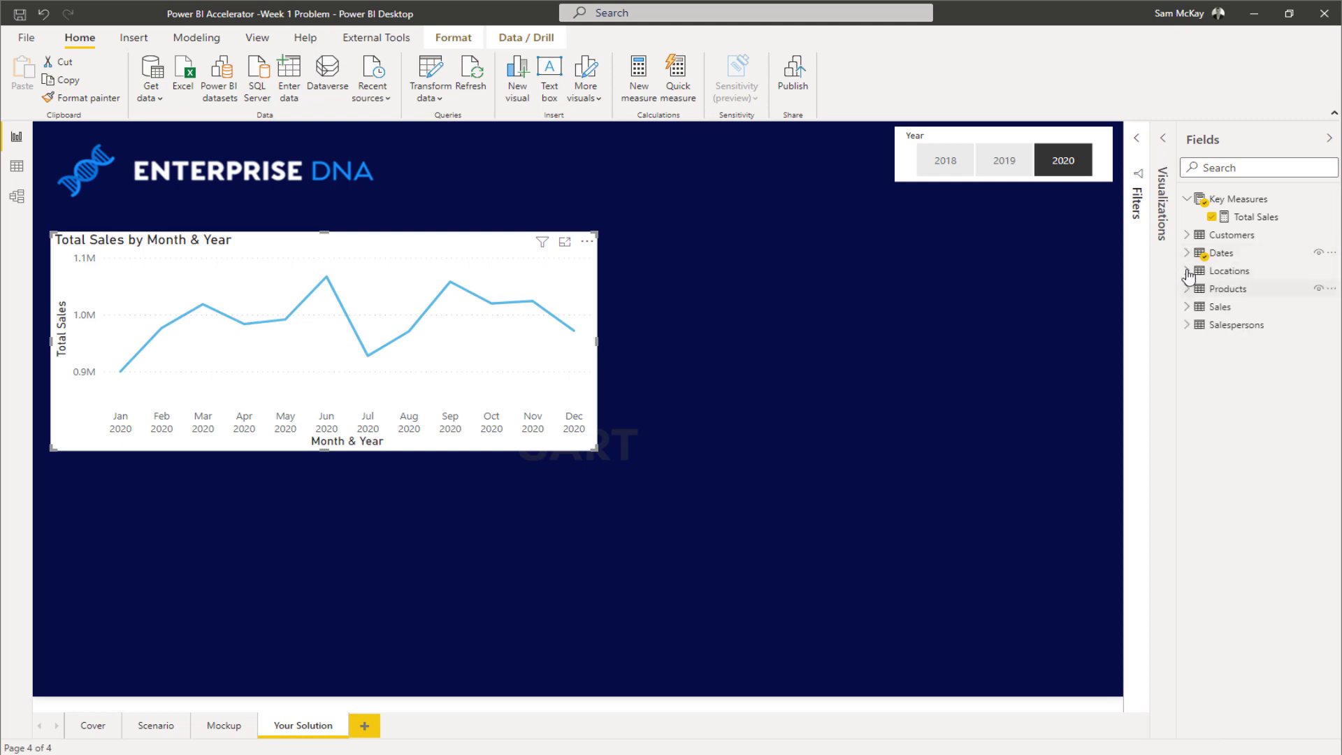
pyautogui.click(1188, 271)
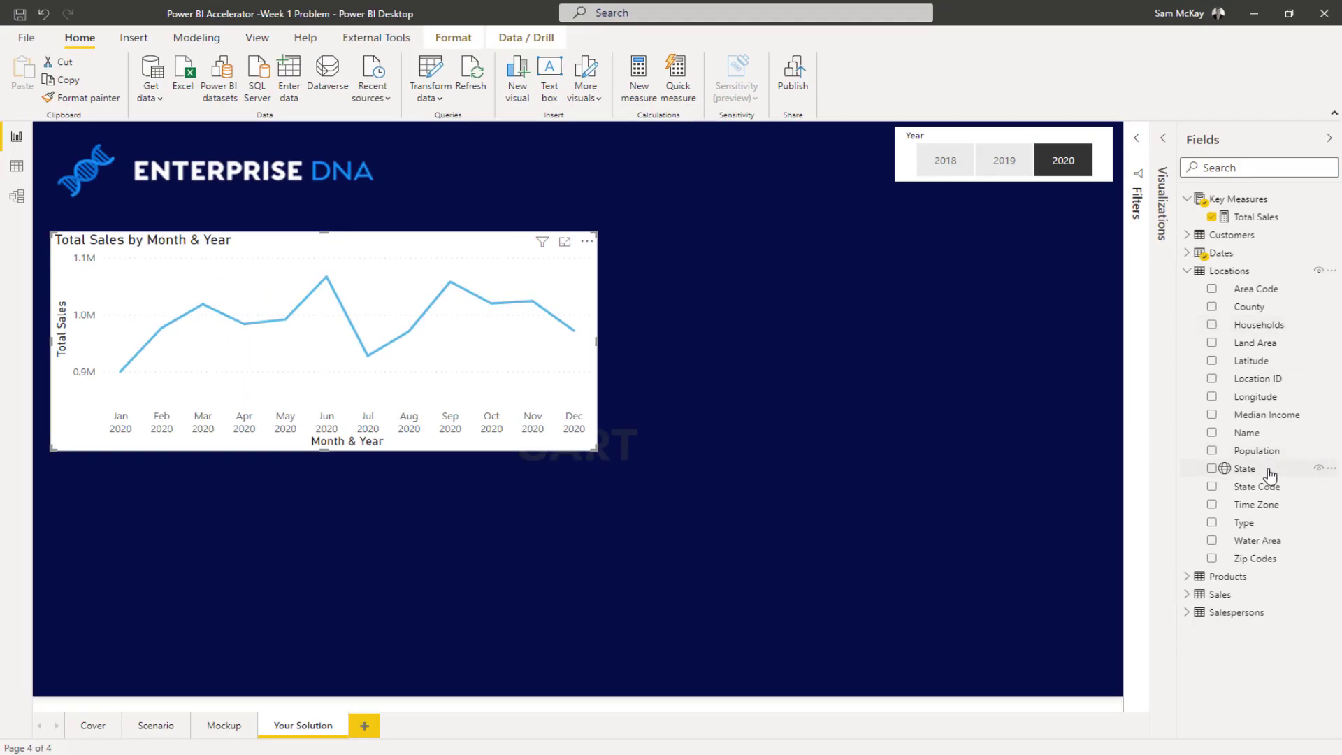
pyautogui.moveTo(1270, 475); pyautogui.dragTo(808, 374)
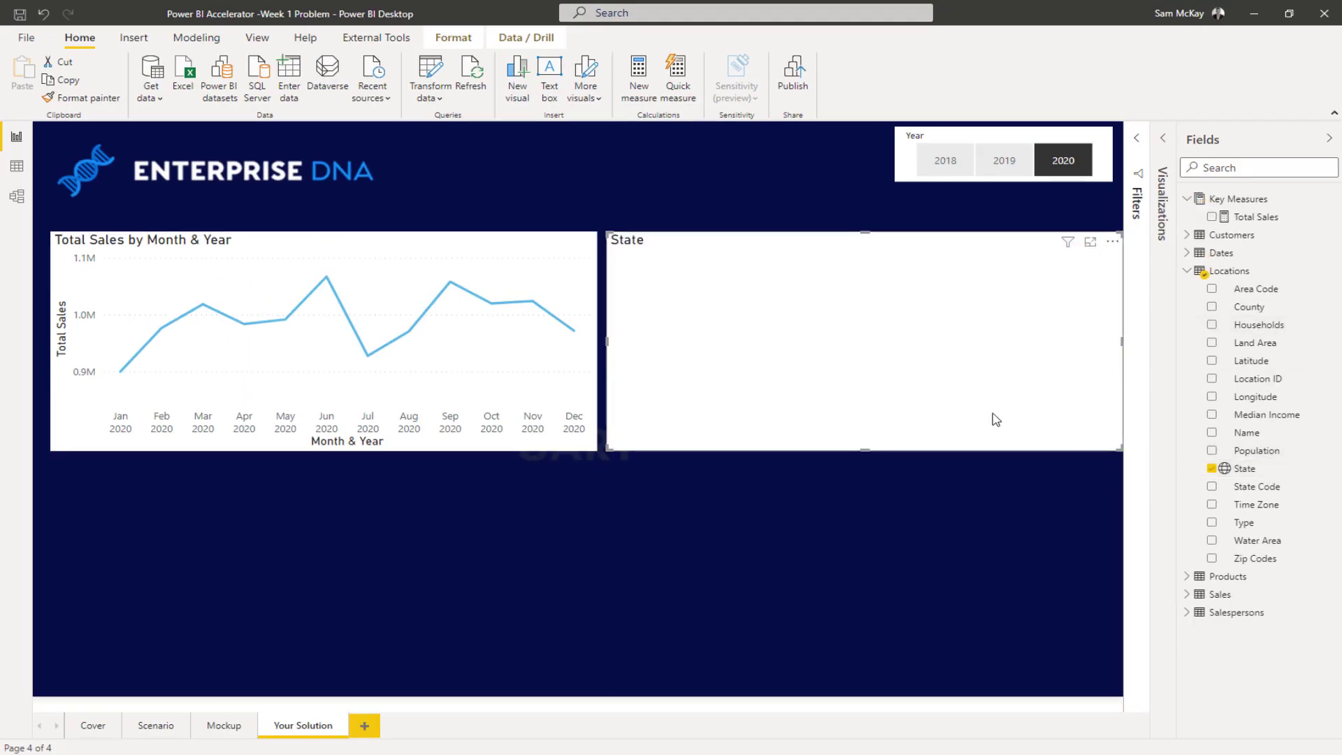
pyautogui.click(1162, 137)
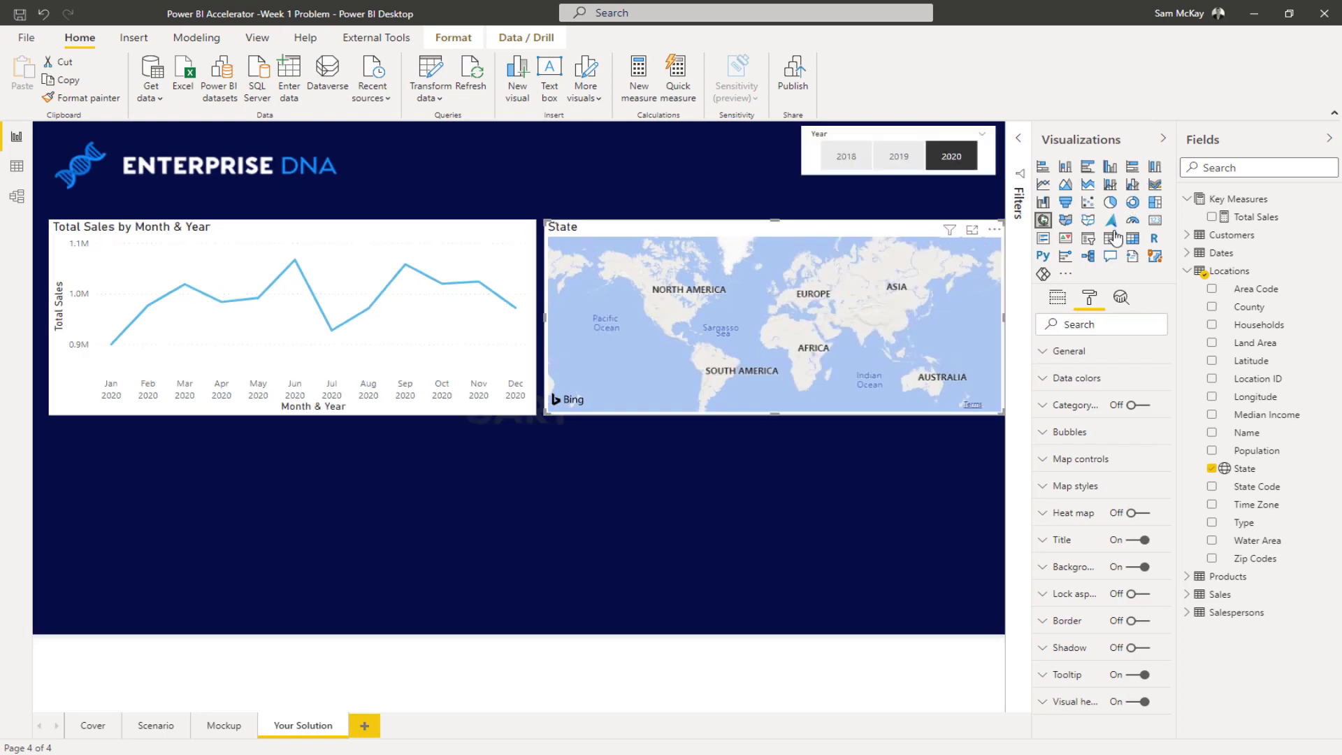
pyautogui.click(1115, 238)
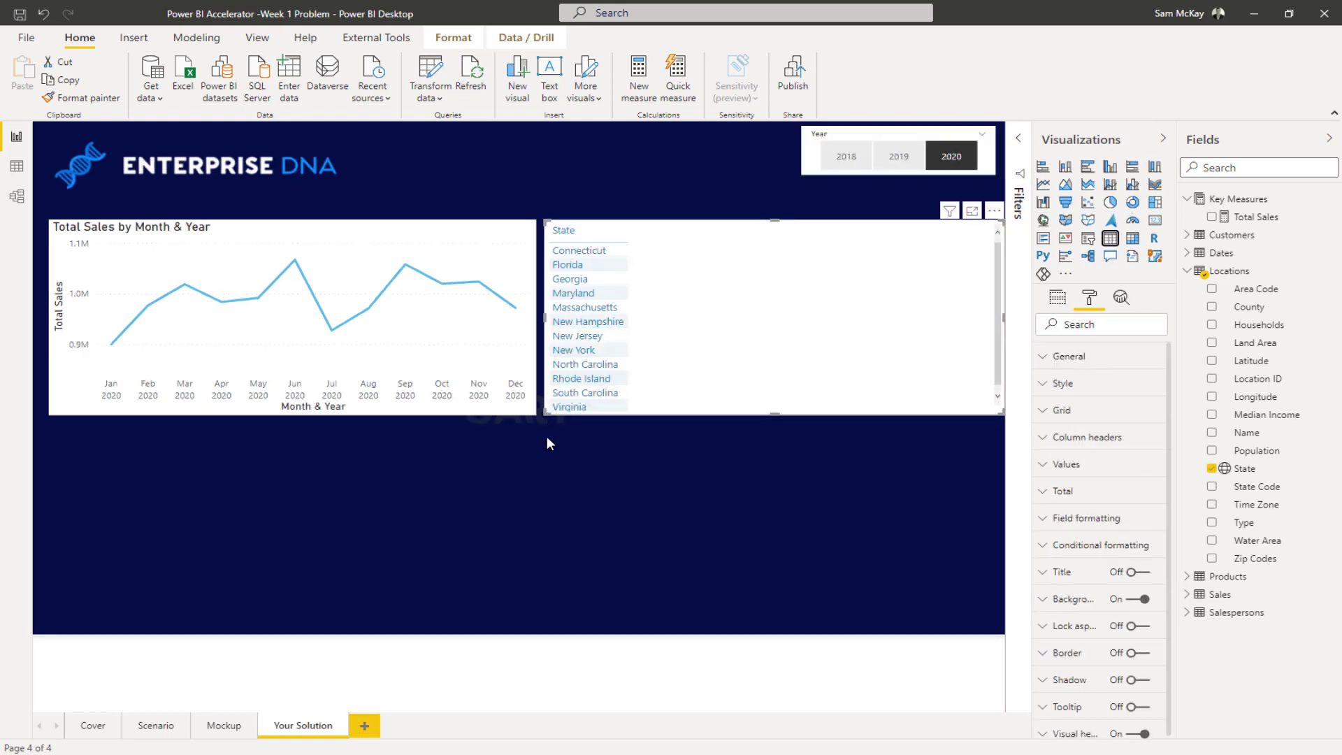
# Make the State table slightly taller and narrower, and add the Total Sales measure to it.
pyautogui.moveTo(547, 442); pyautogui.dragTo(546, 447)
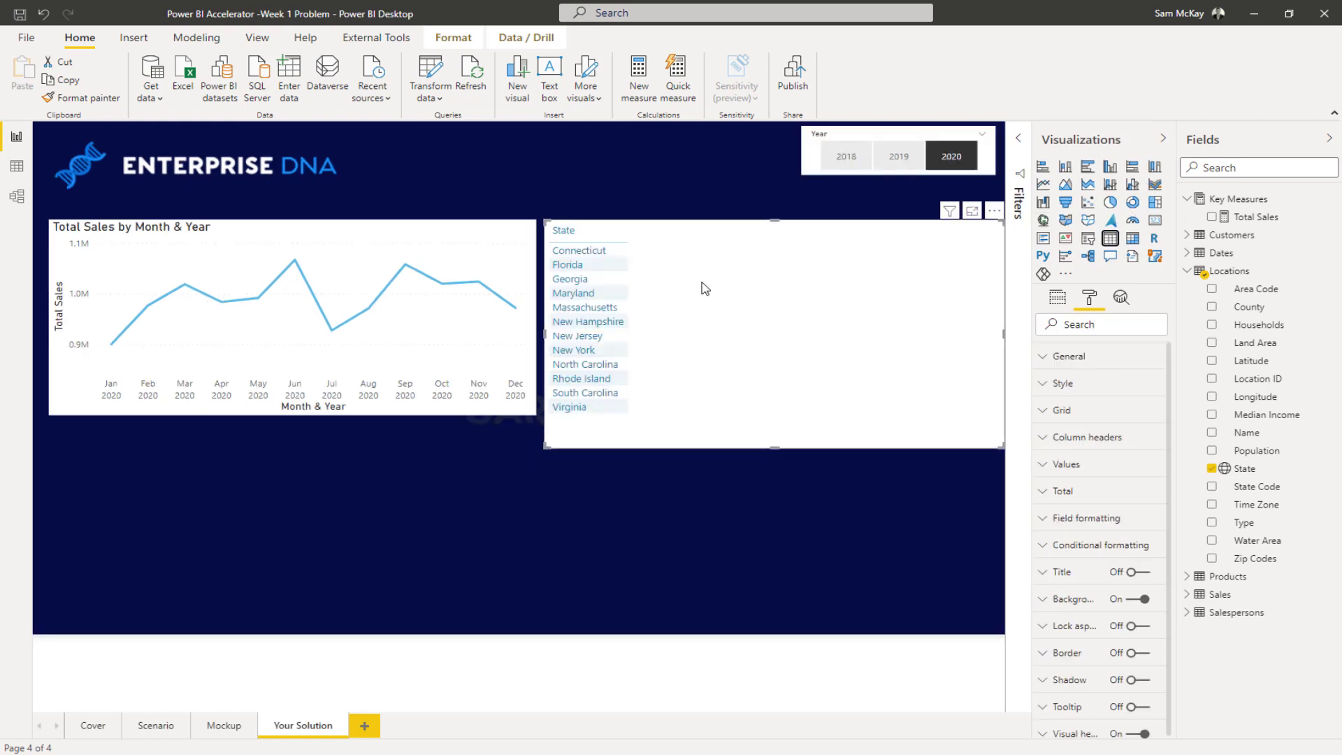
pyautogui.moveTo(547, 224); pyautogui.dragTo(581, 224)
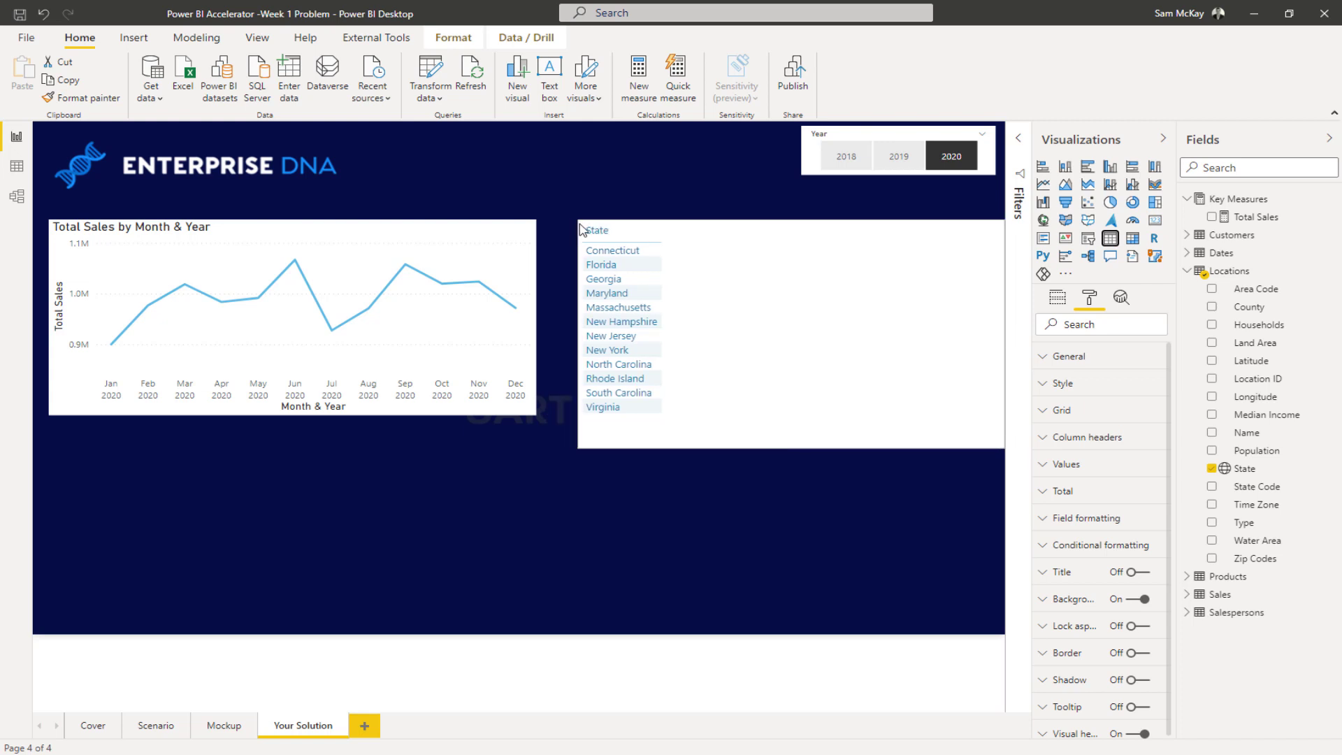
pyautogui.moveTo(1240, 217); pyautogui.dragTo(849, 322)
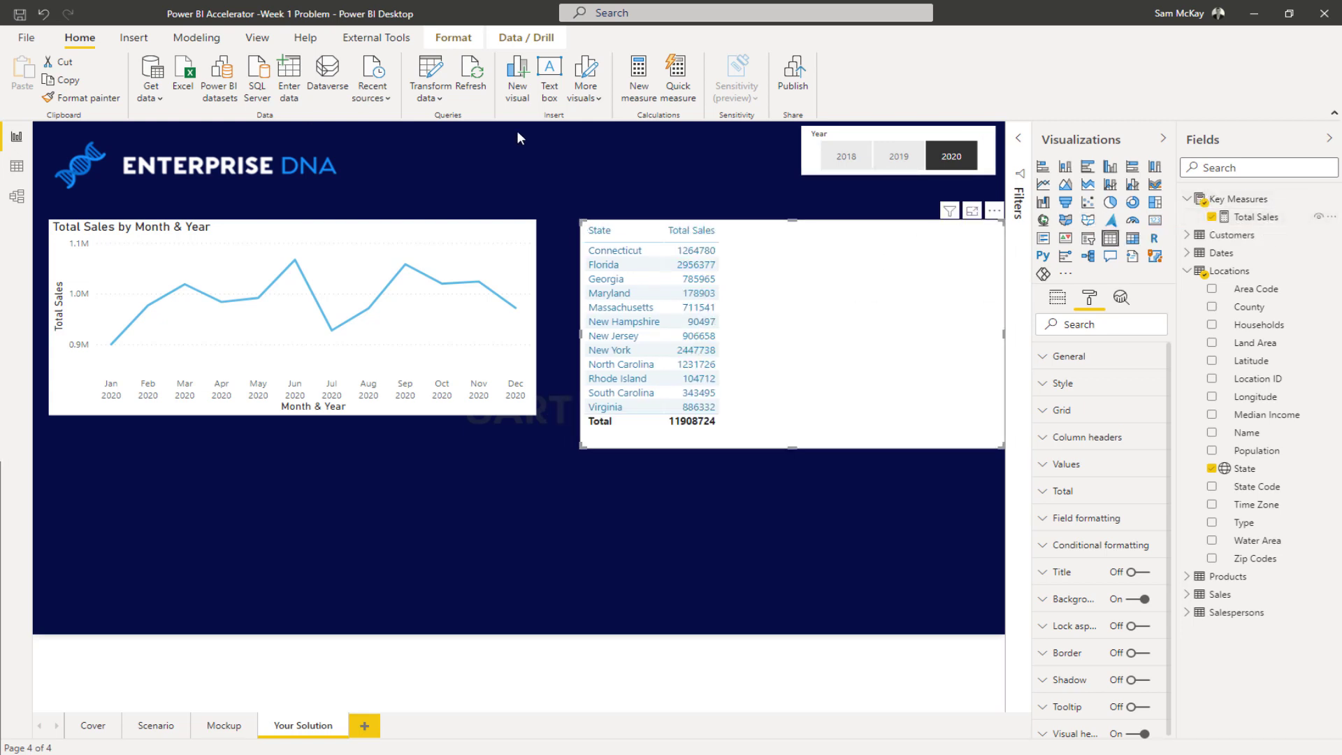
# Format the Total Sales measure as currency using $ English (United States).
pyautogui.click(447, 36)
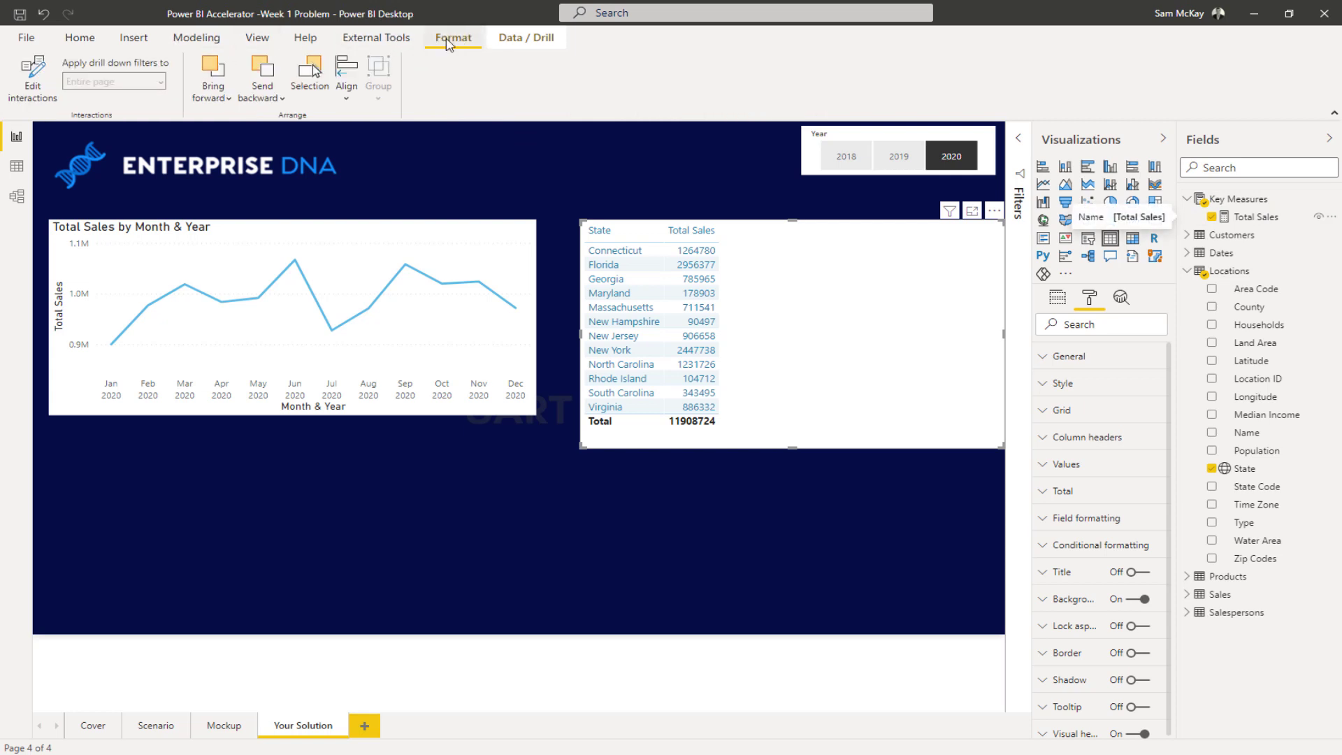
pyautogui.click(525, 37)
pyautogui.click(453, 37)
pyautogui.click(1248, 235)
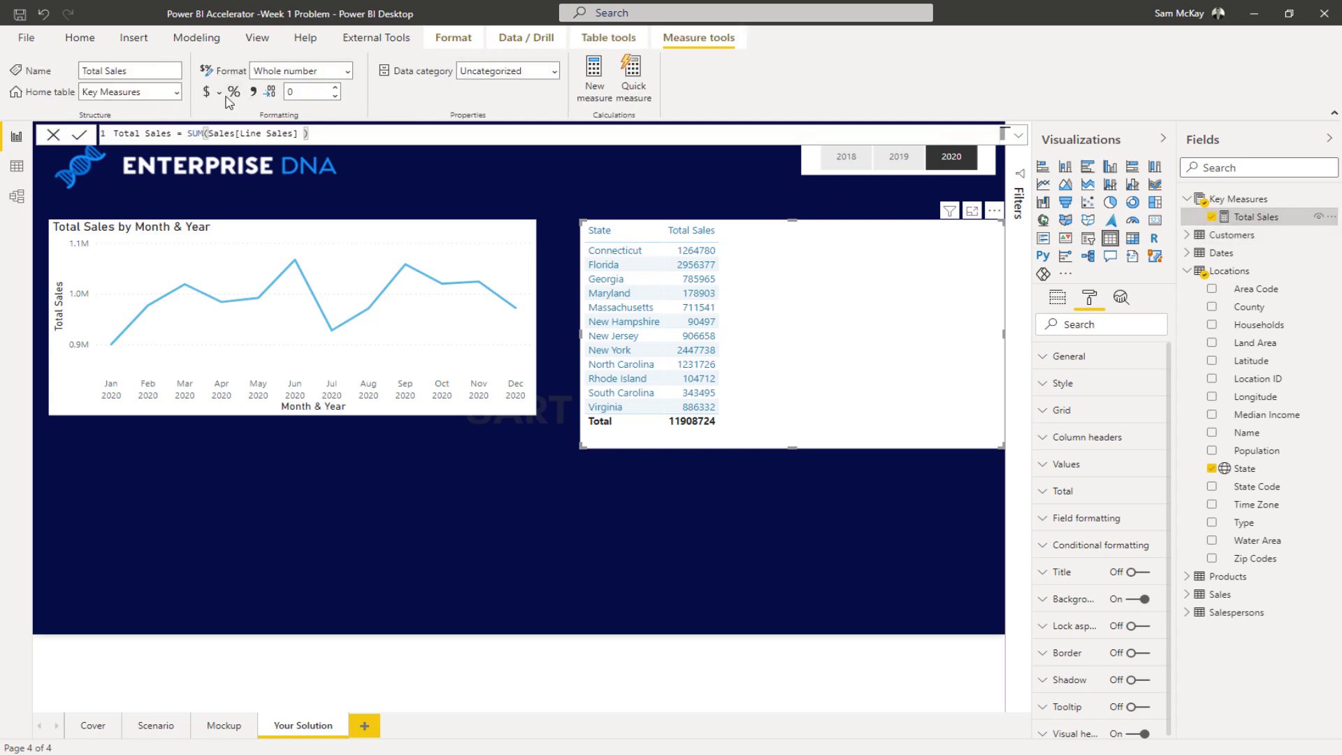
pyautogui.click(219, 93)
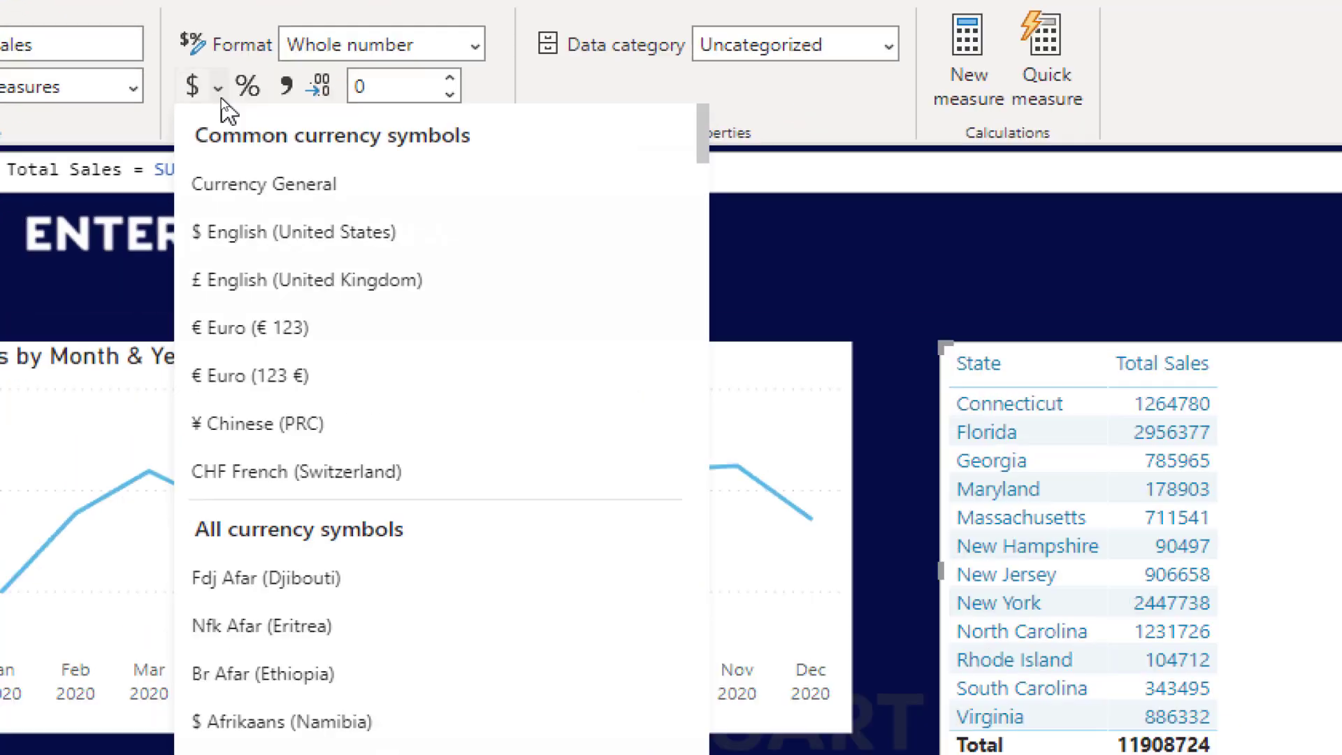
pyautogui.click(278, 241)
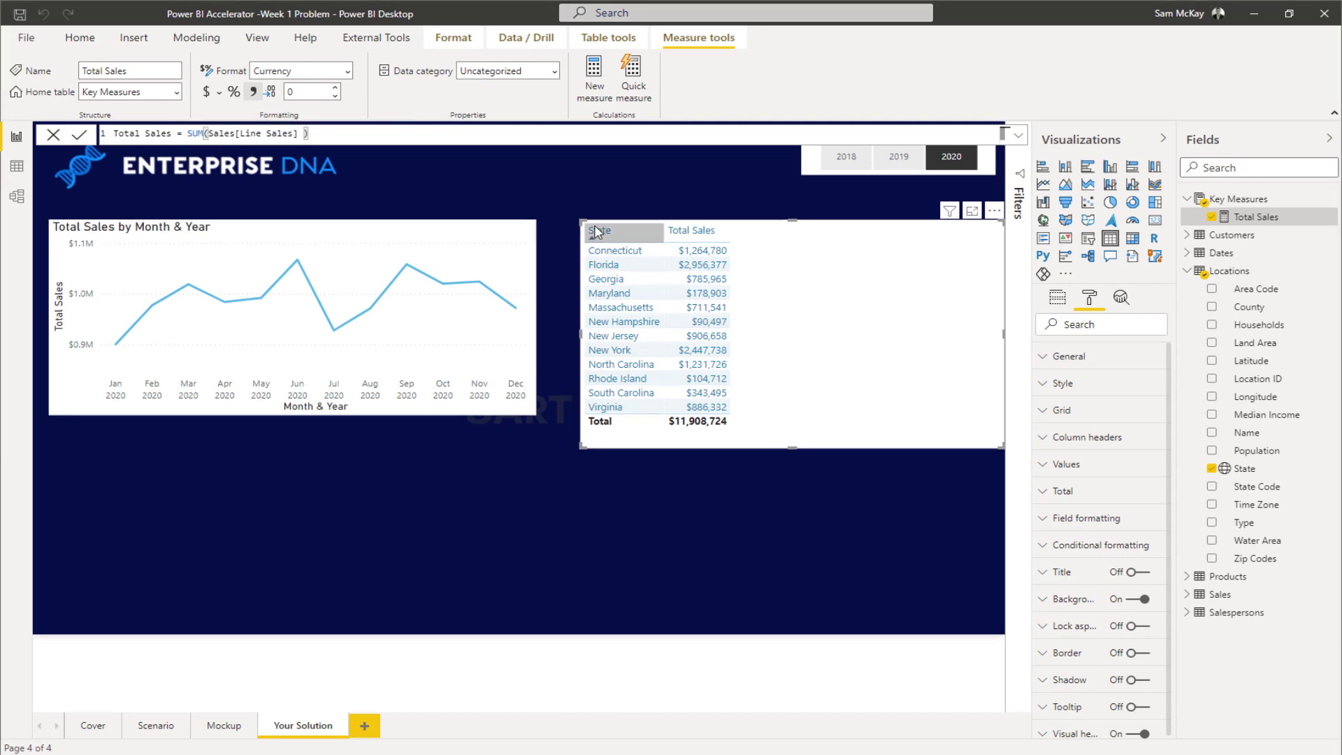
# Adjust the side edges of the State sales table to even out its spacing, and slightly reduce the line chart's height.
pyautogui.moveTo(581, 222); pyautogui.dragTo(561, 225)
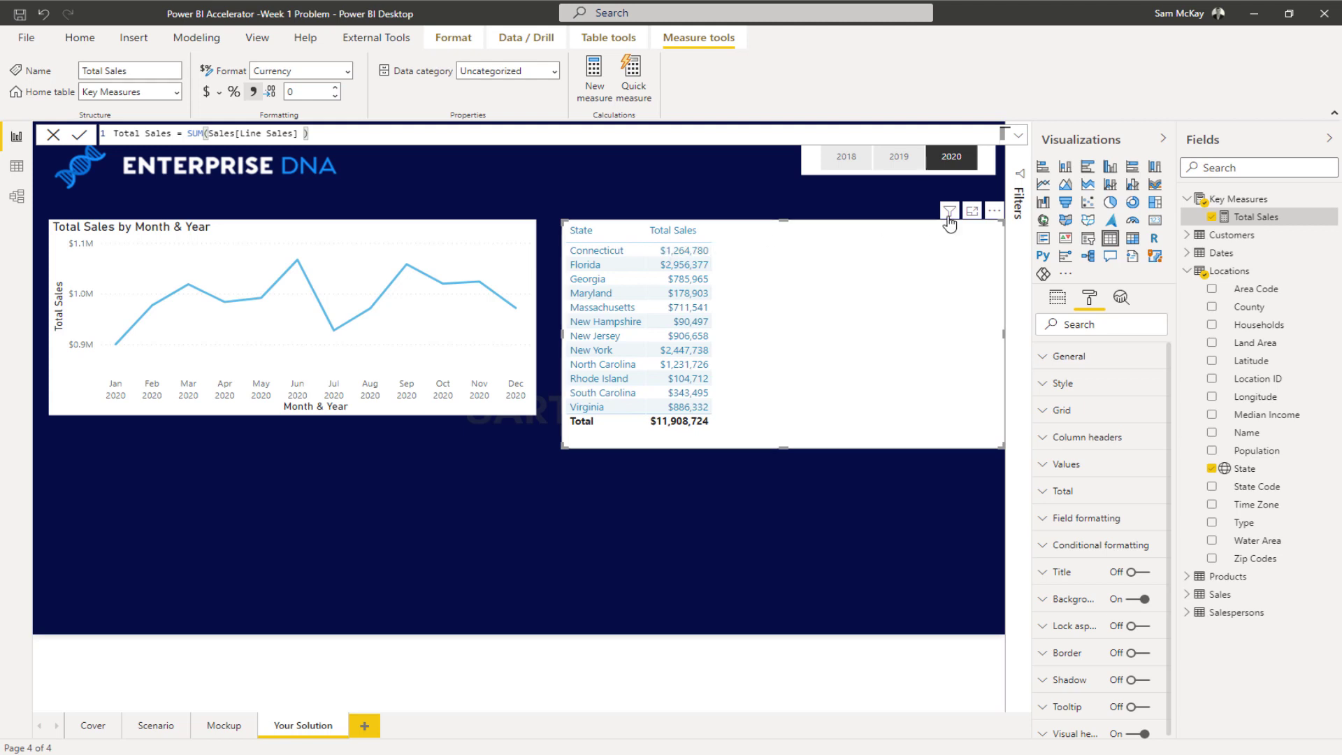
pyautogui.moveTo(1003, 222); pyautogui.dragTo(989, 221)
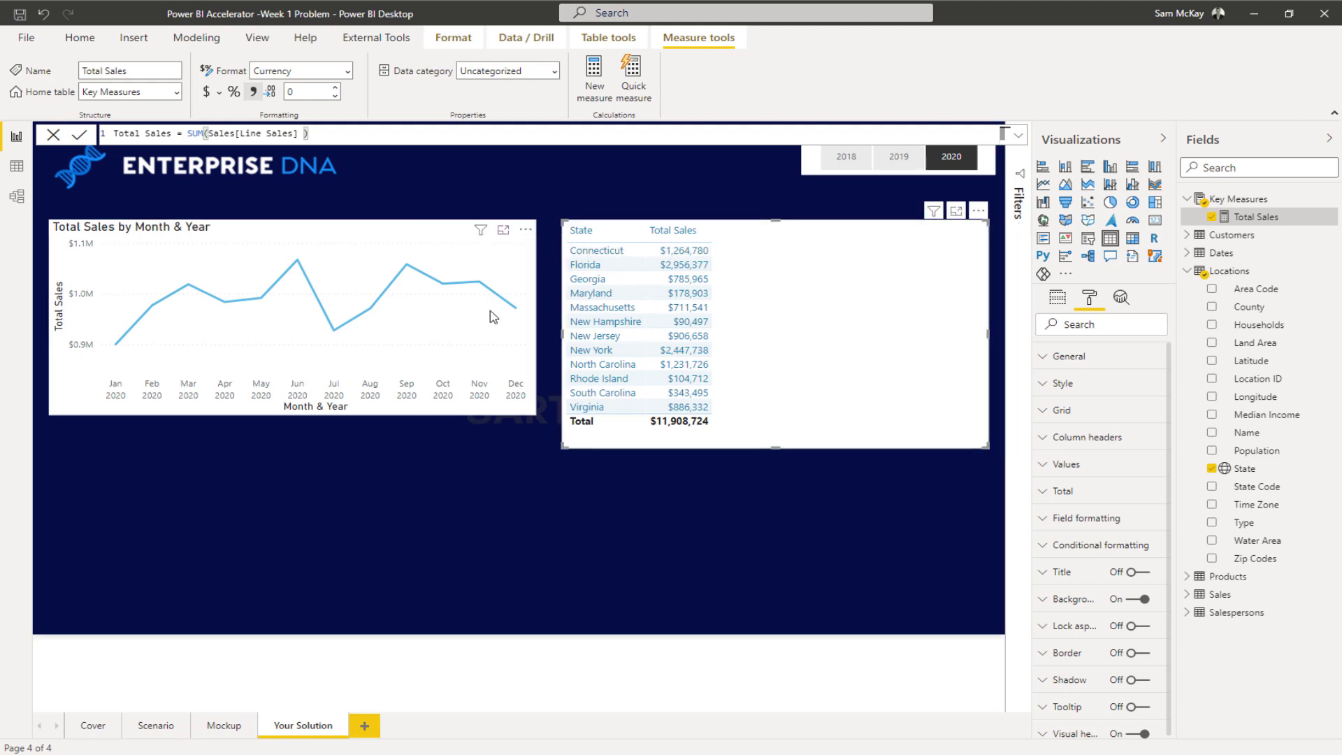
pyautogui.click(533, 412)
pyautogui.moveTo(531, 405); pyautogui.dragTo(531, 399)
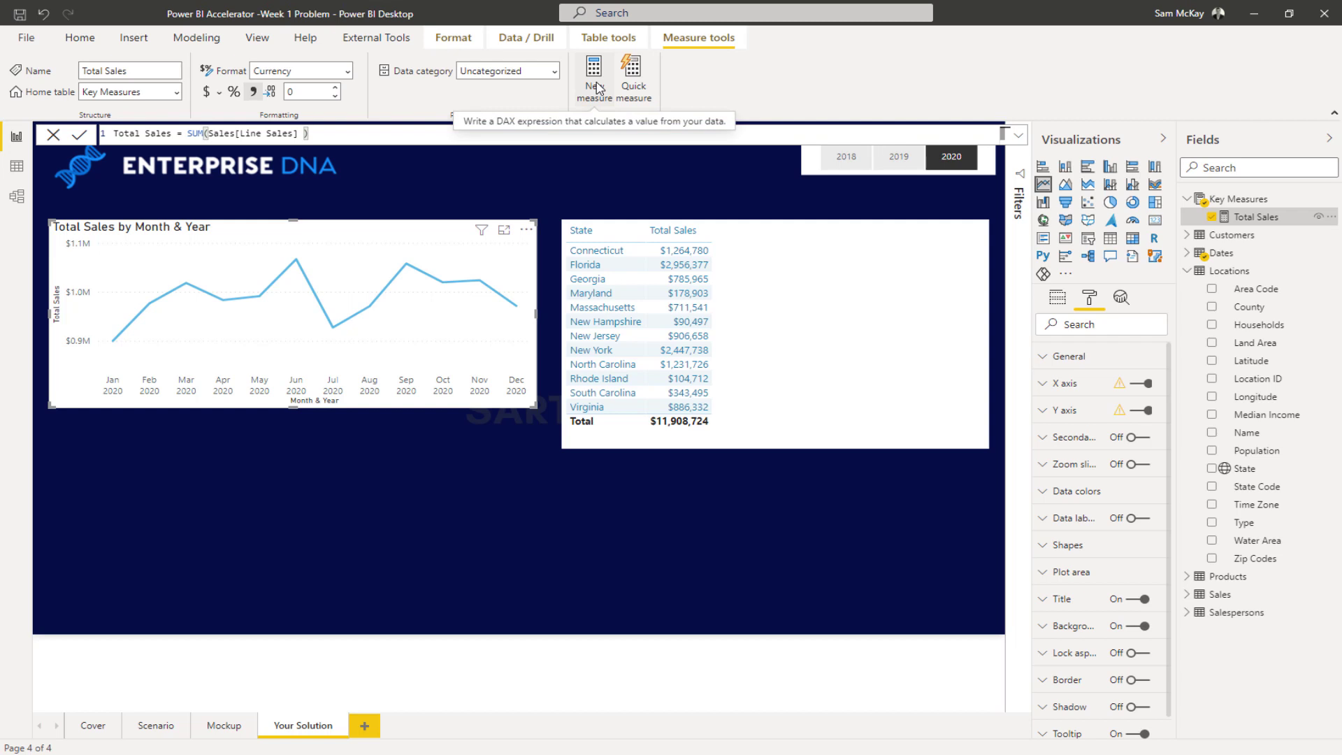
pyautogui.click(881, 236)
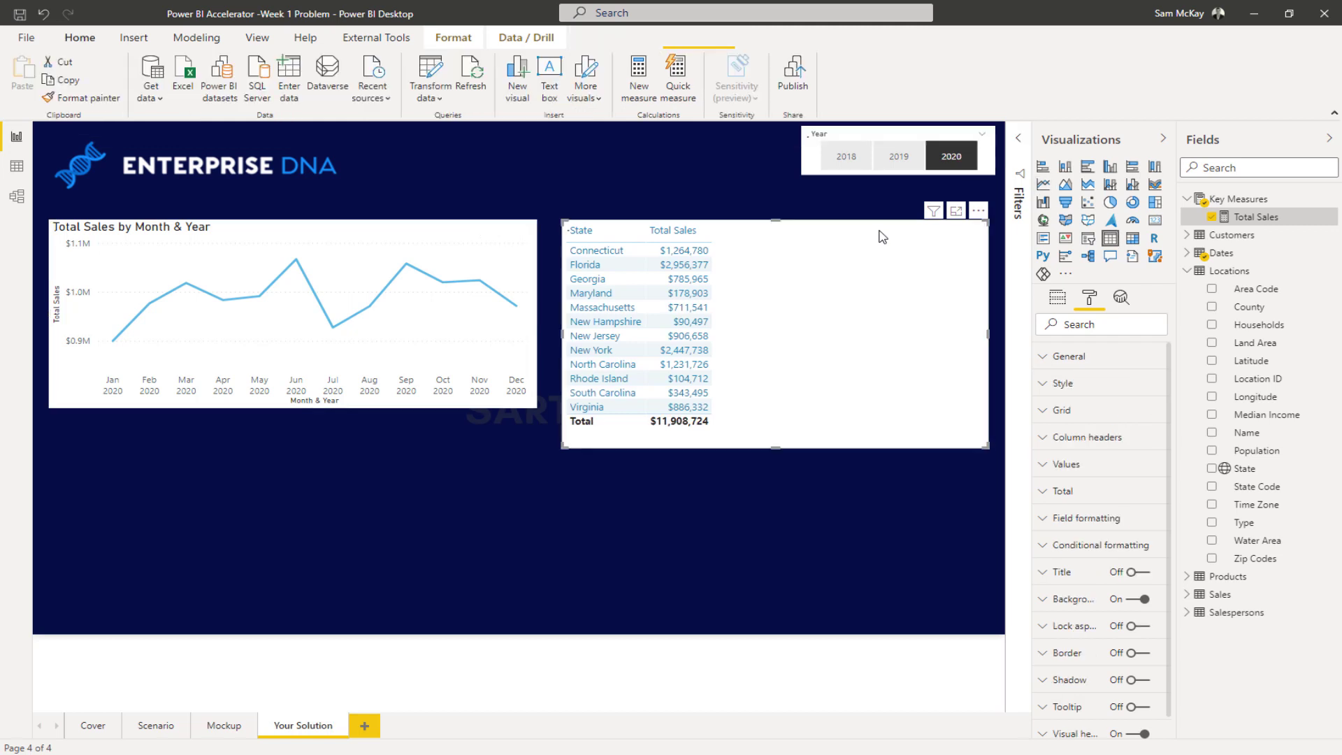
# Try the State sales visual as a stacked column chart, filled map, bubble map and shape map.
pyautogui.click(1065, 166)
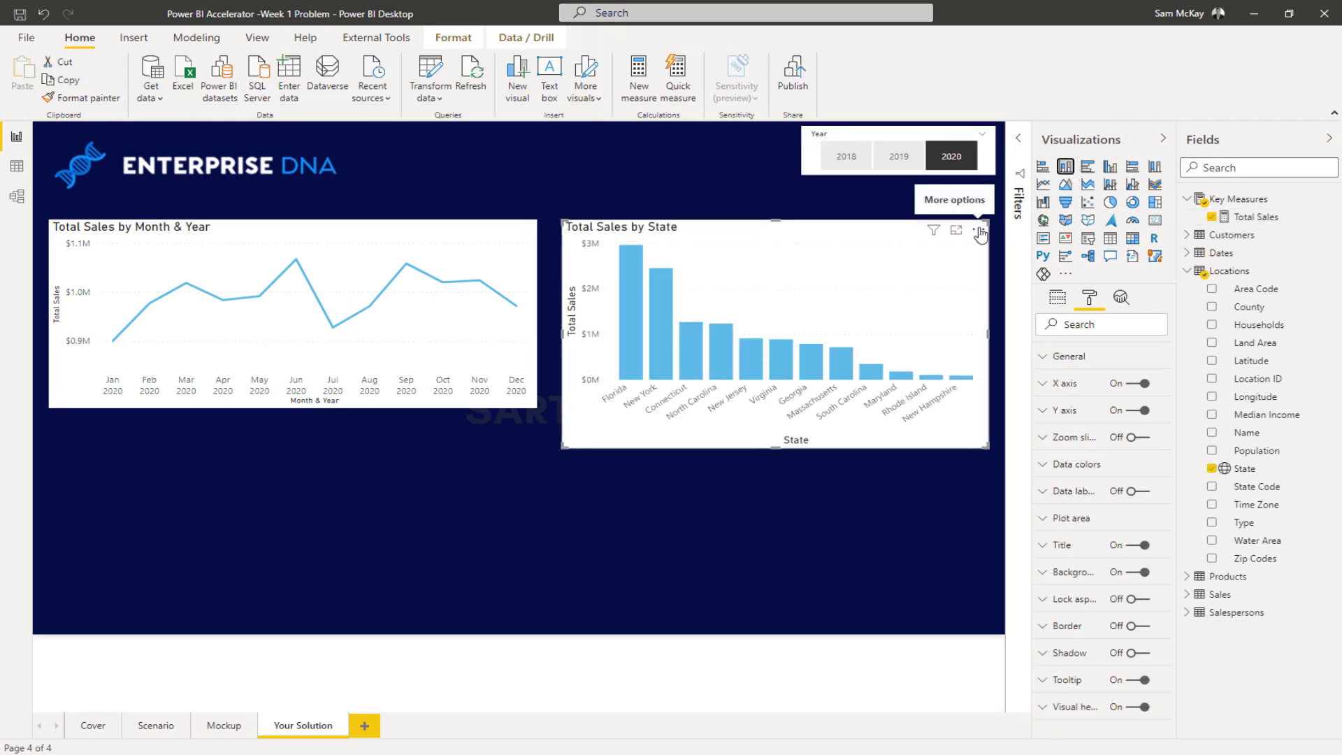
pyautogui.click(1065, 220)
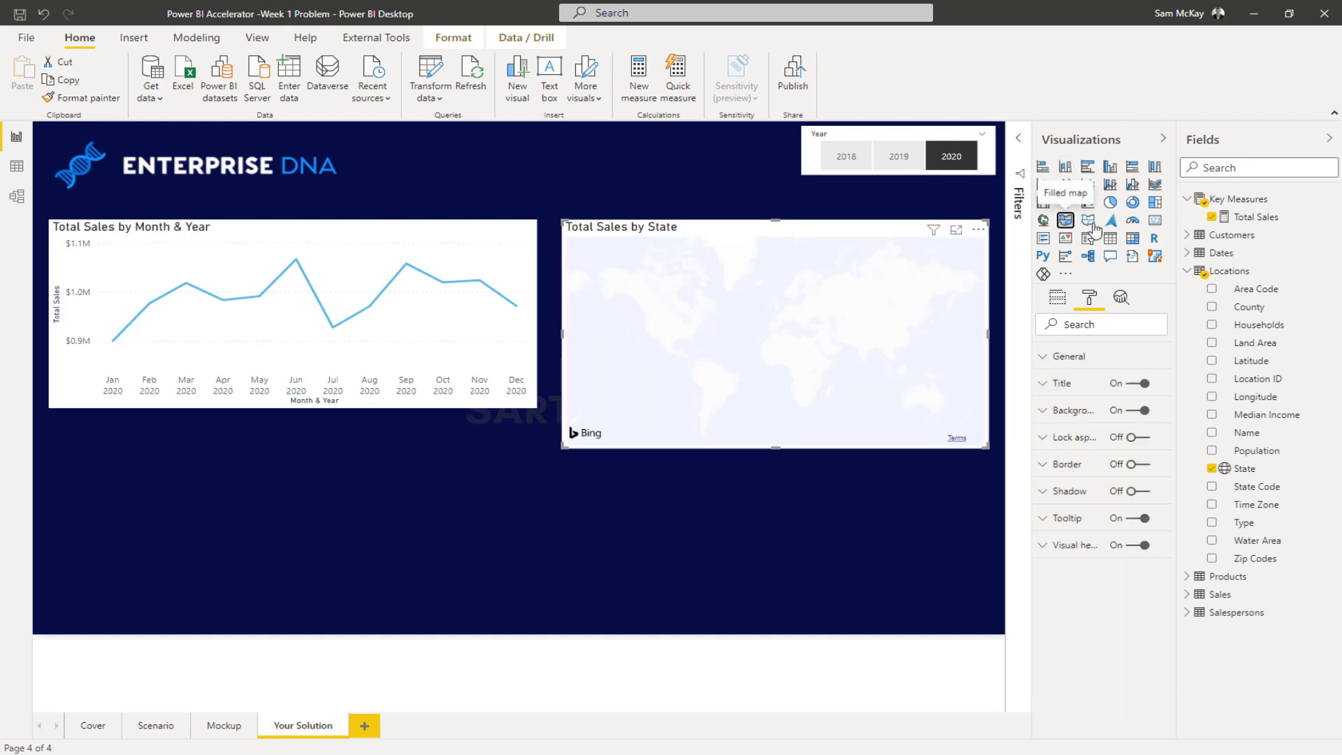
pyautogui.click(1090, 222)
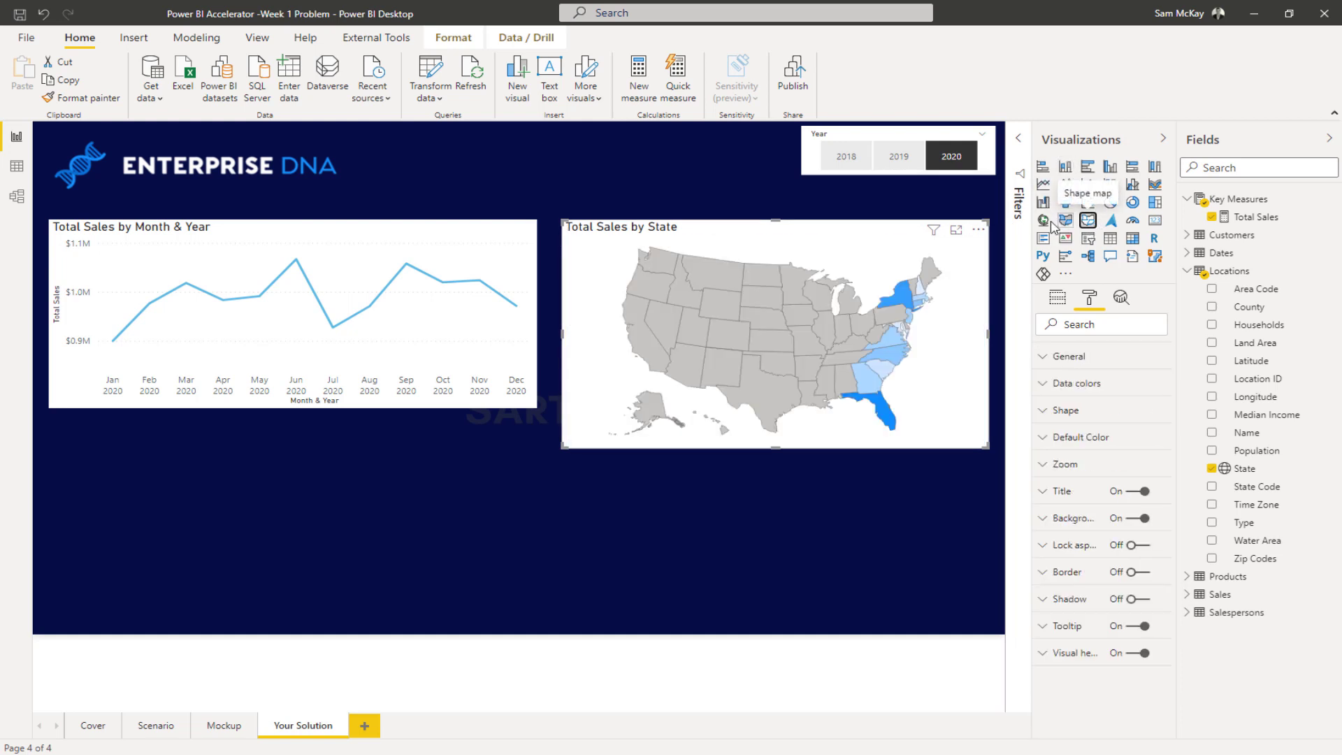
pyautogui.click(1044, 221)
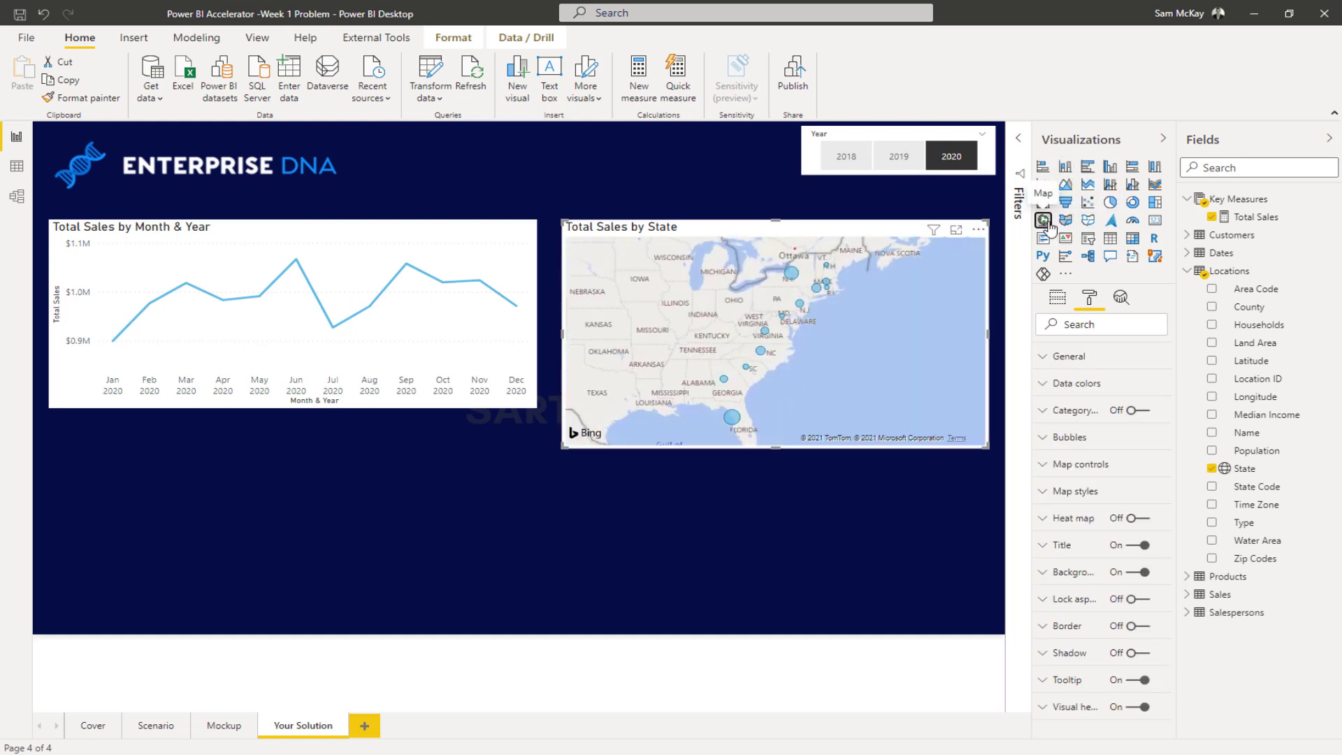
pyautogui.click(1090, 225)
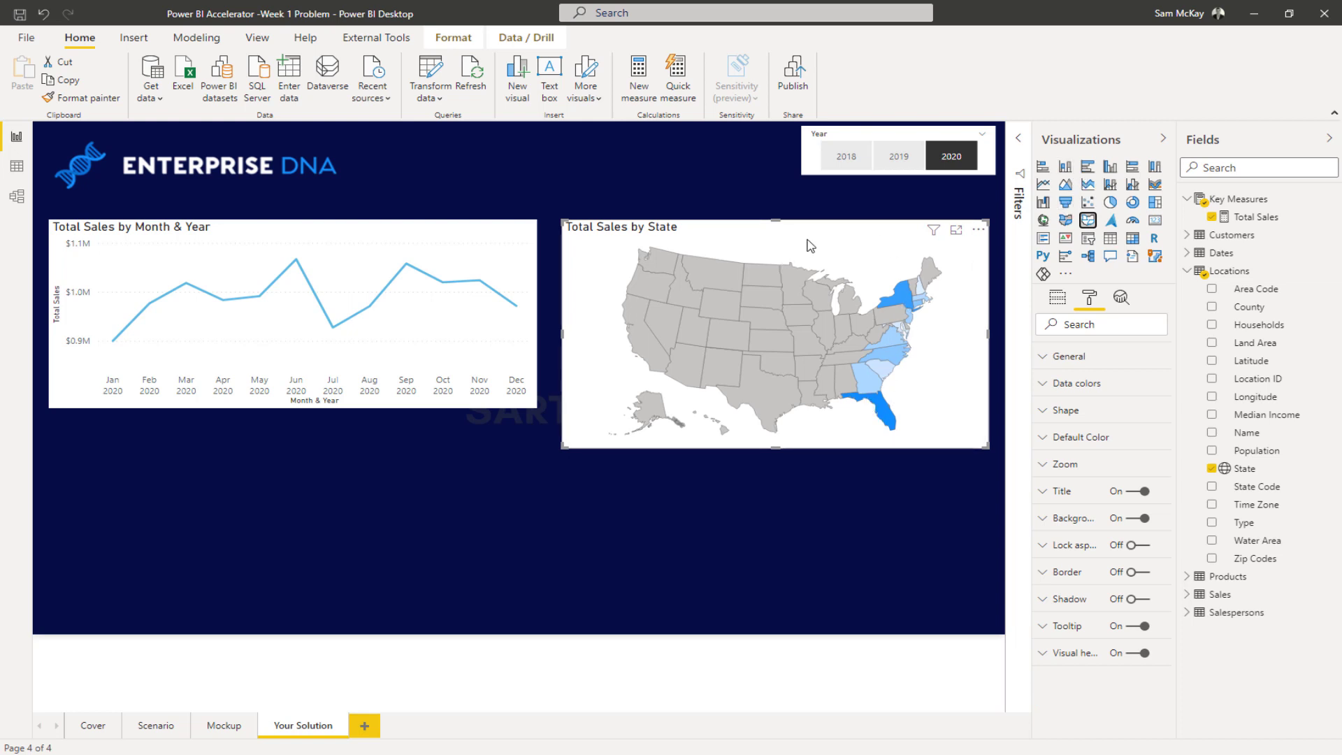
# Move and resize the State sales visual to fit beneath the line chart, and convert it to a stacked column chart.
pyautogui.moveTo(572, 229); pyautogui.dragTo(66, 390)
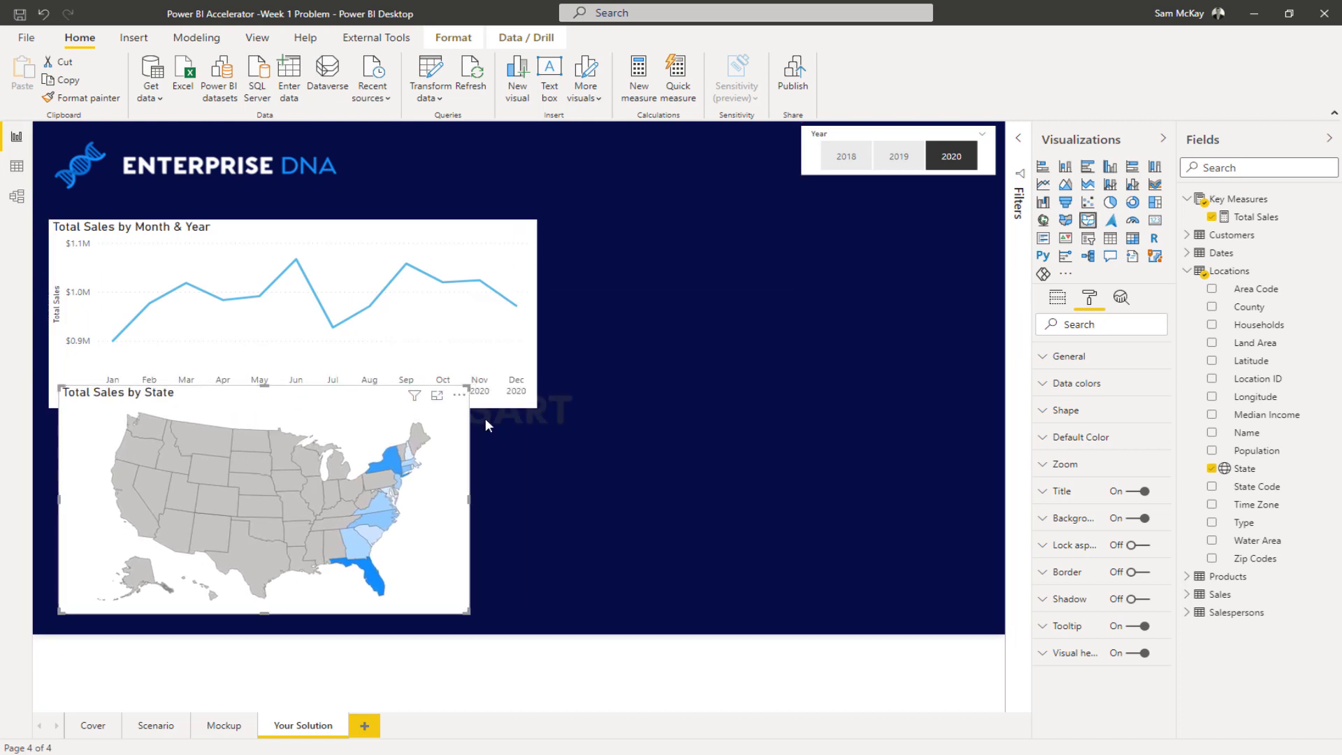
pyautogui.moveTo(488, 424); pyautogui.dragTo(538, 429)
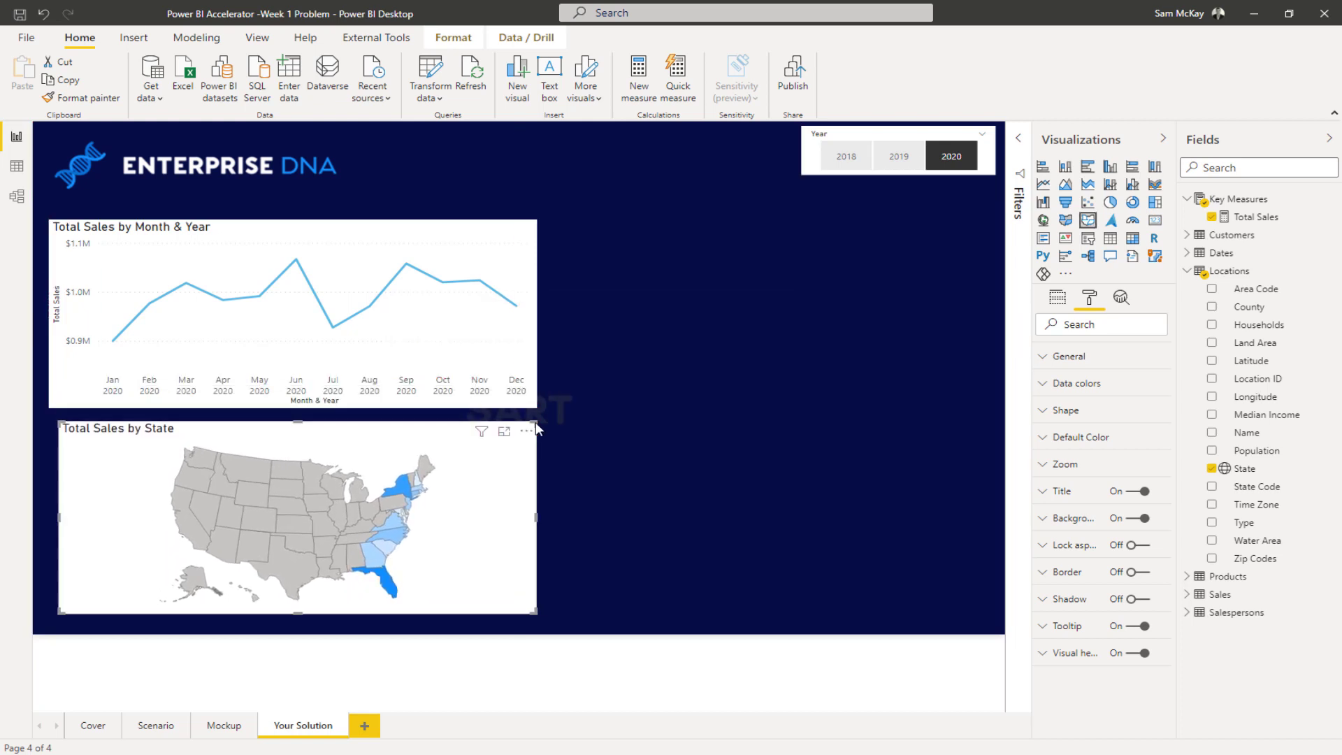
pyautogui.click(1131, 203)
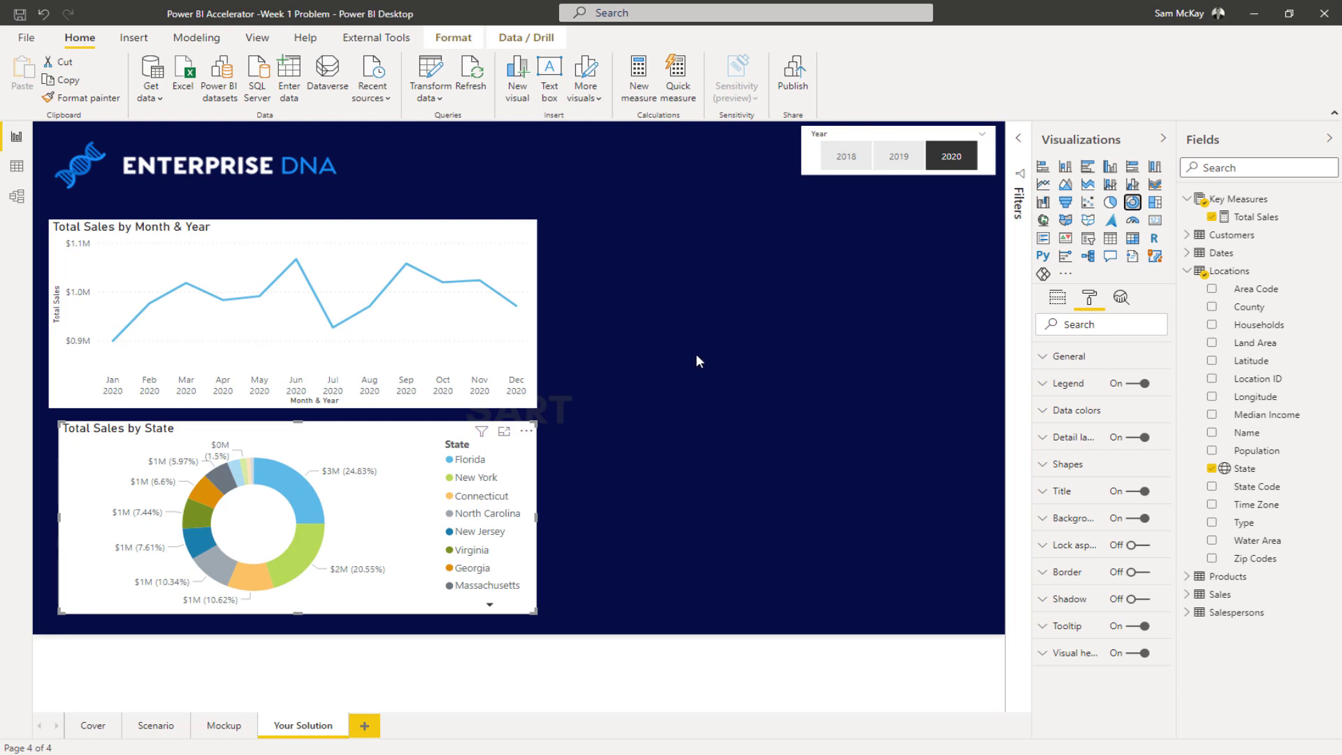
pyautogui.click(1065, 166)
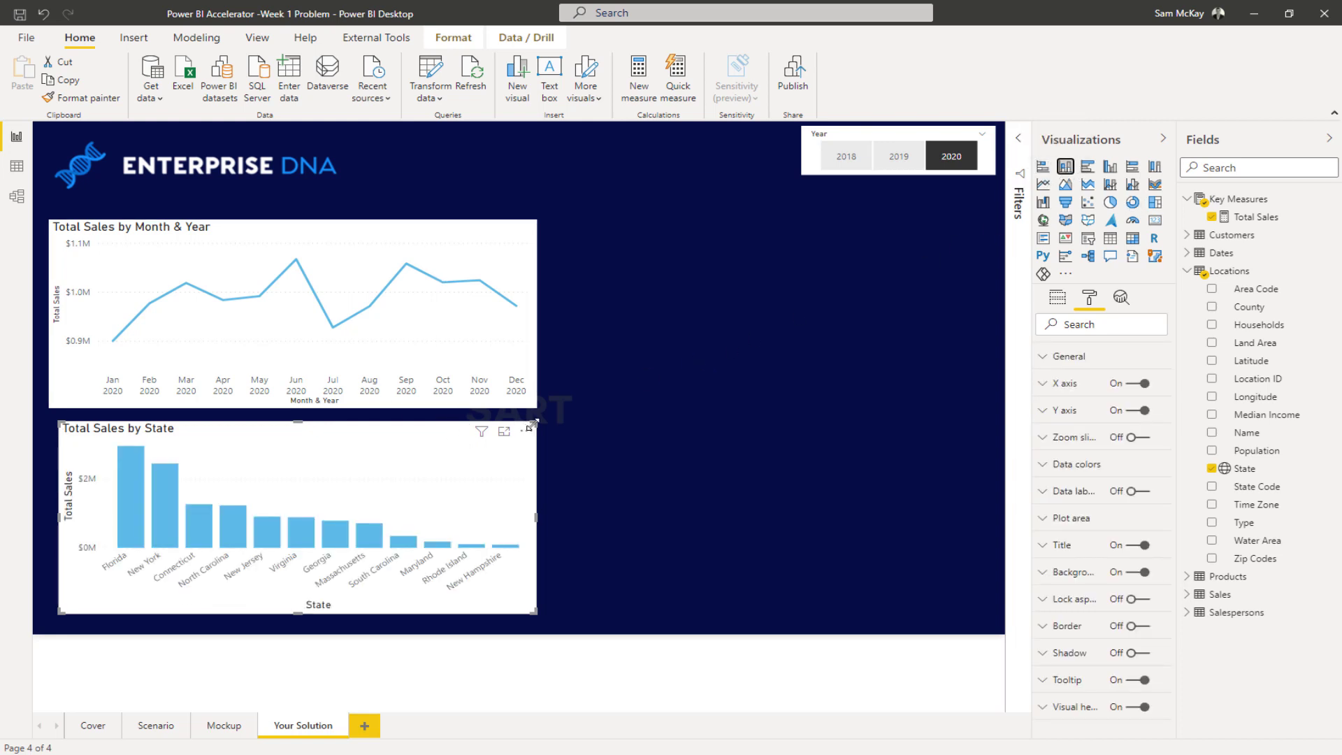
# Align the side edges of the State column chart with the line chart above it.
pyautogui.moveTo(532, 424)
pyautogui.mouseDown()
pyautogui.moveTo(518, 427)
pyautogui.moveTo(544, 421)
pyautogui.mouseUp()
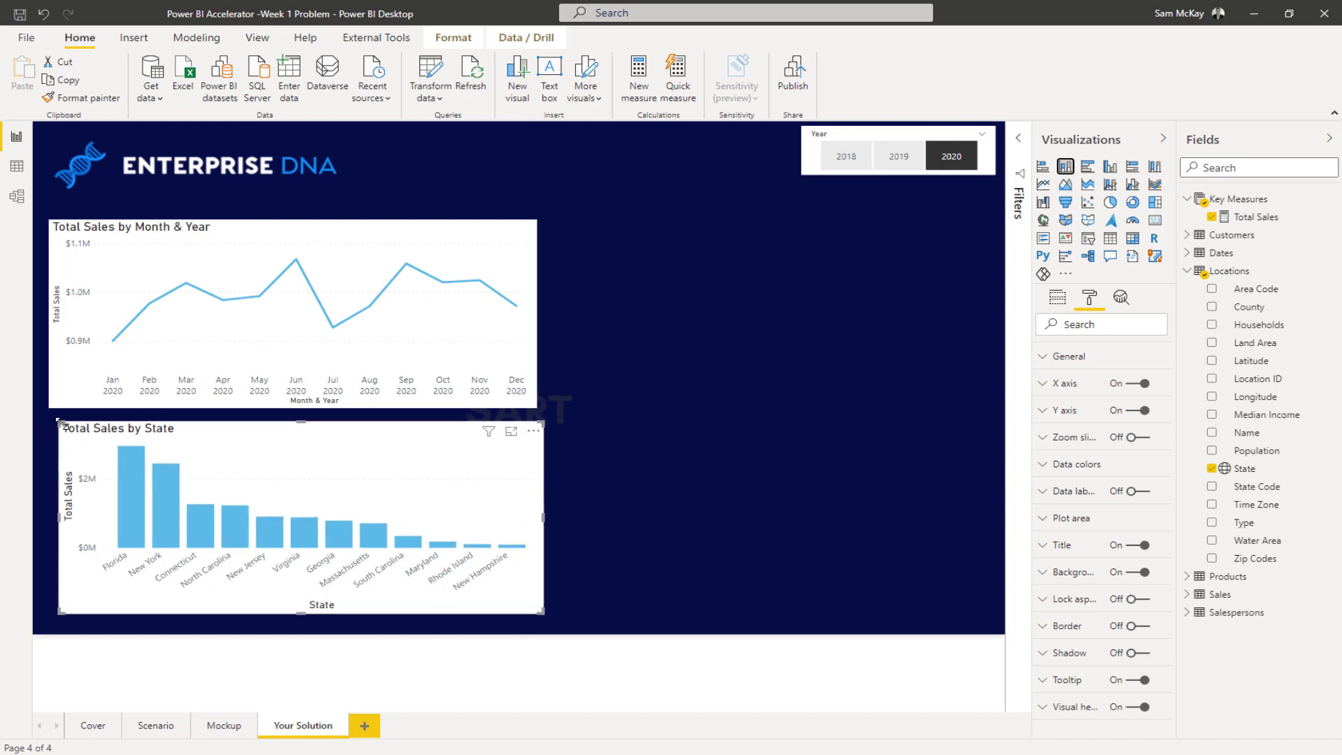
pyautogui.moveTo(59, 421); pyautogui.dragTo(49, 424)
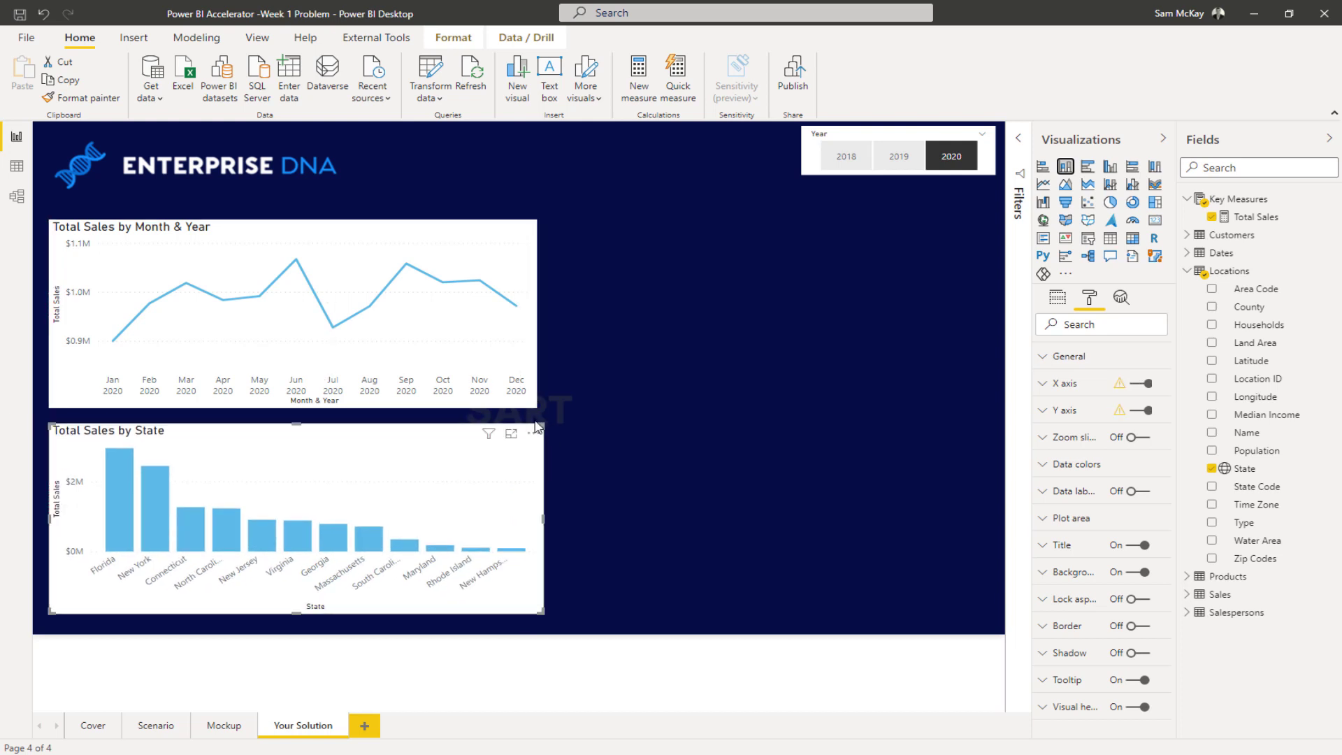
pyautogui.moveTo(543, 424); pyautogui.dragTo(536, 425)
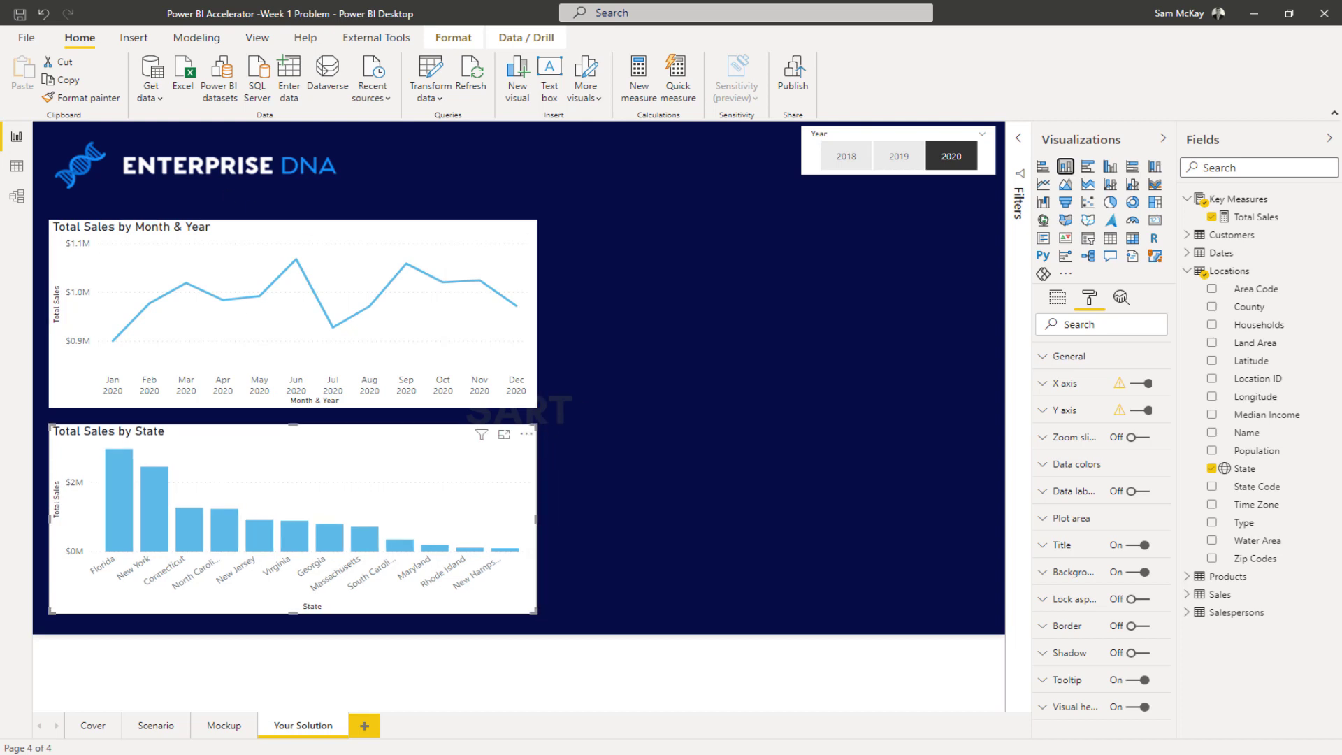
# Collapse the Locations table's field list and compare the solution page with the Mockup page.
pyautogui.hotkey('alt', 'Tab')
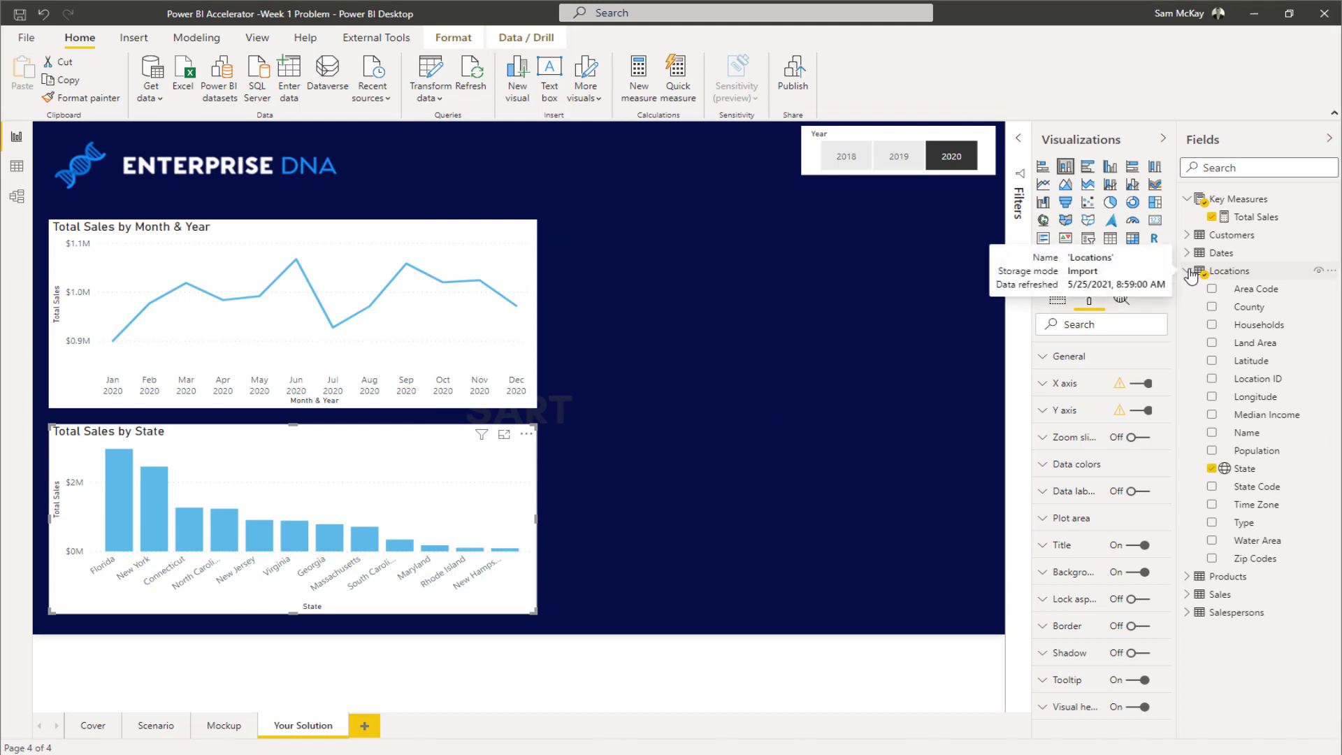
pyautogui.click(1191, 273)
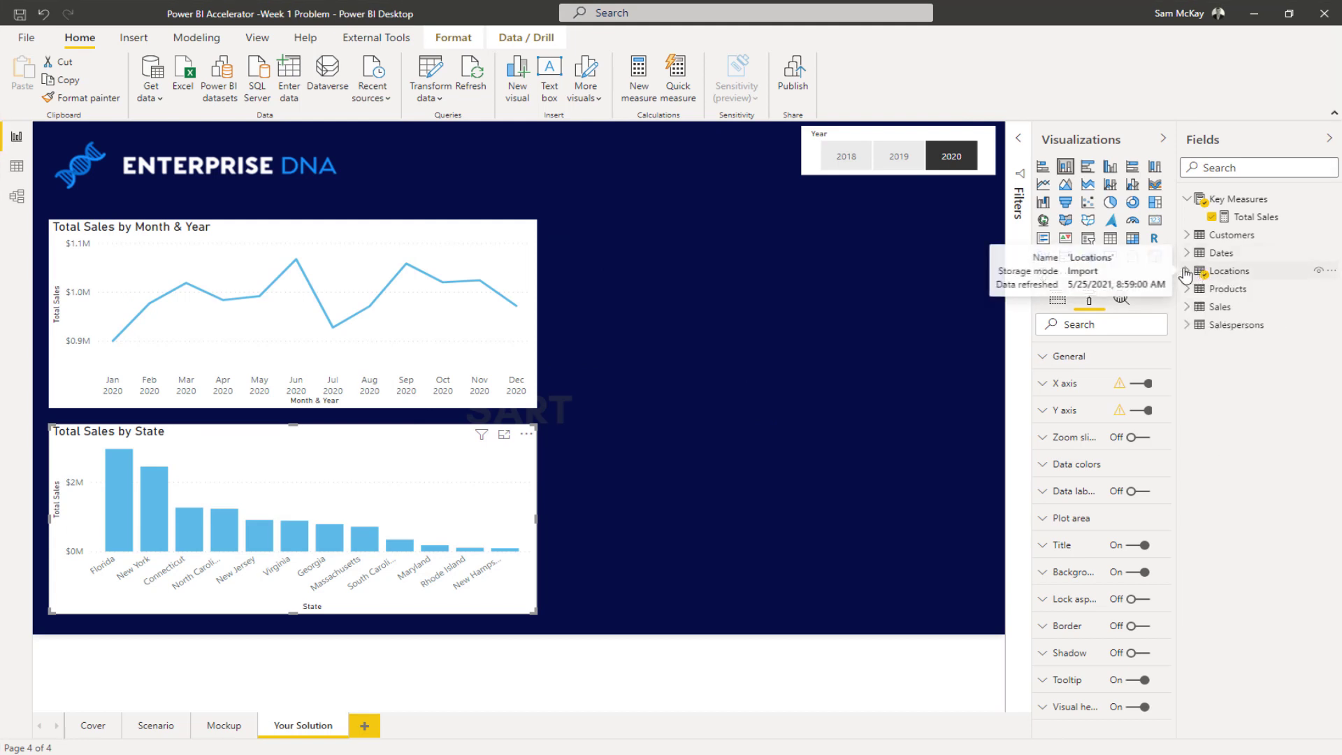
pyautogui.click(252, 720)
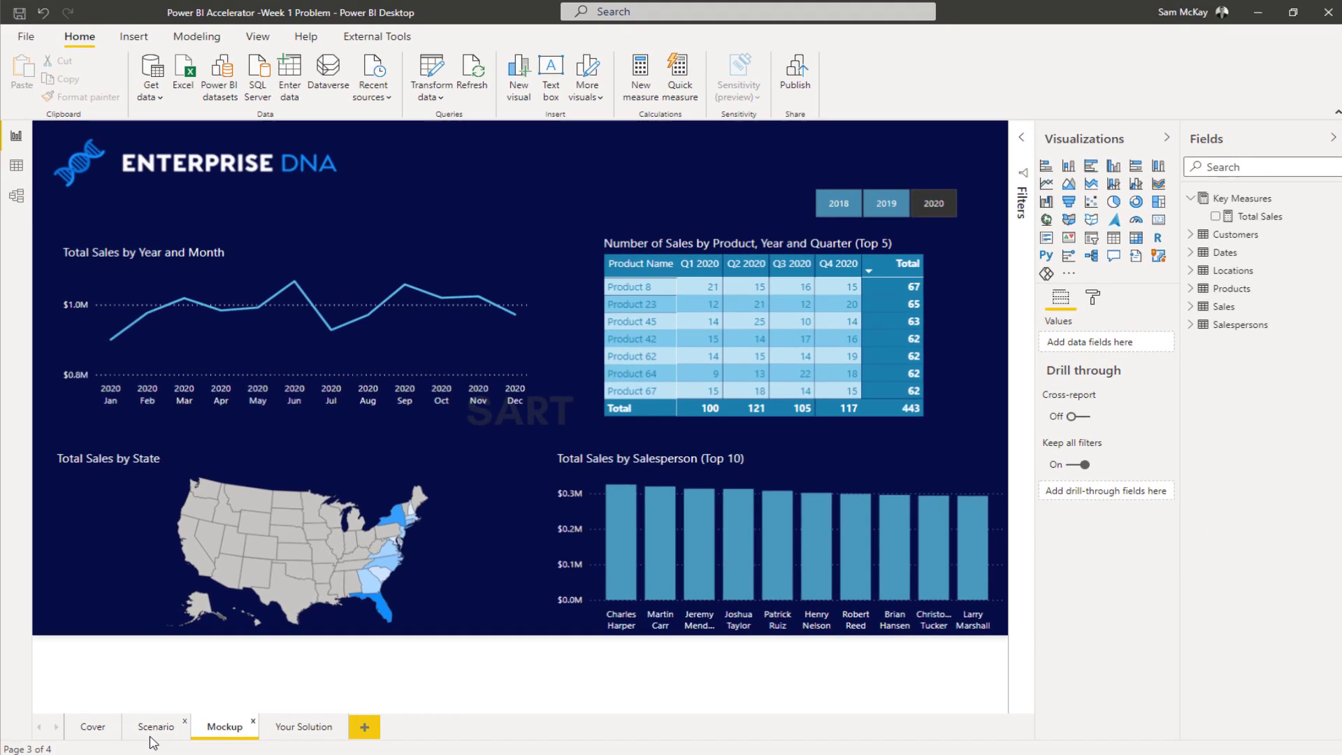
pyautogui.click(300, 726)
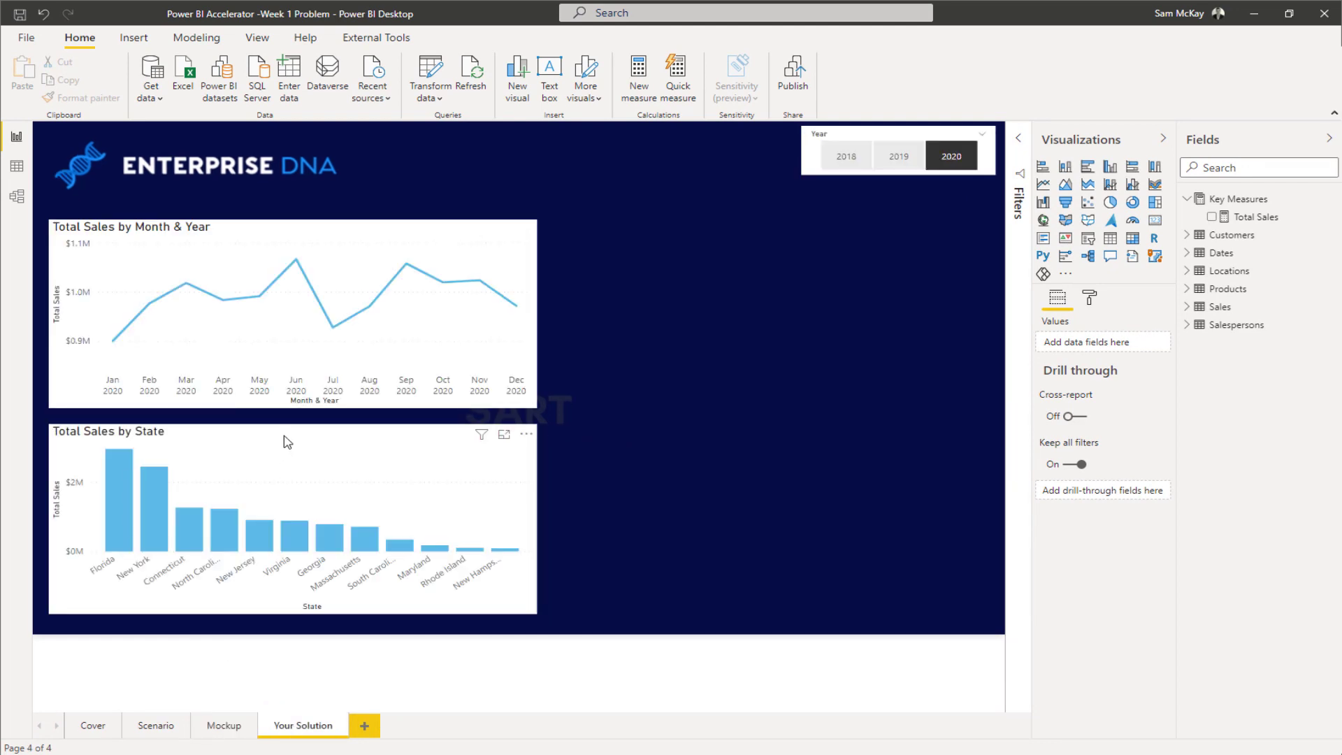
pyautogui.click(286, 442)
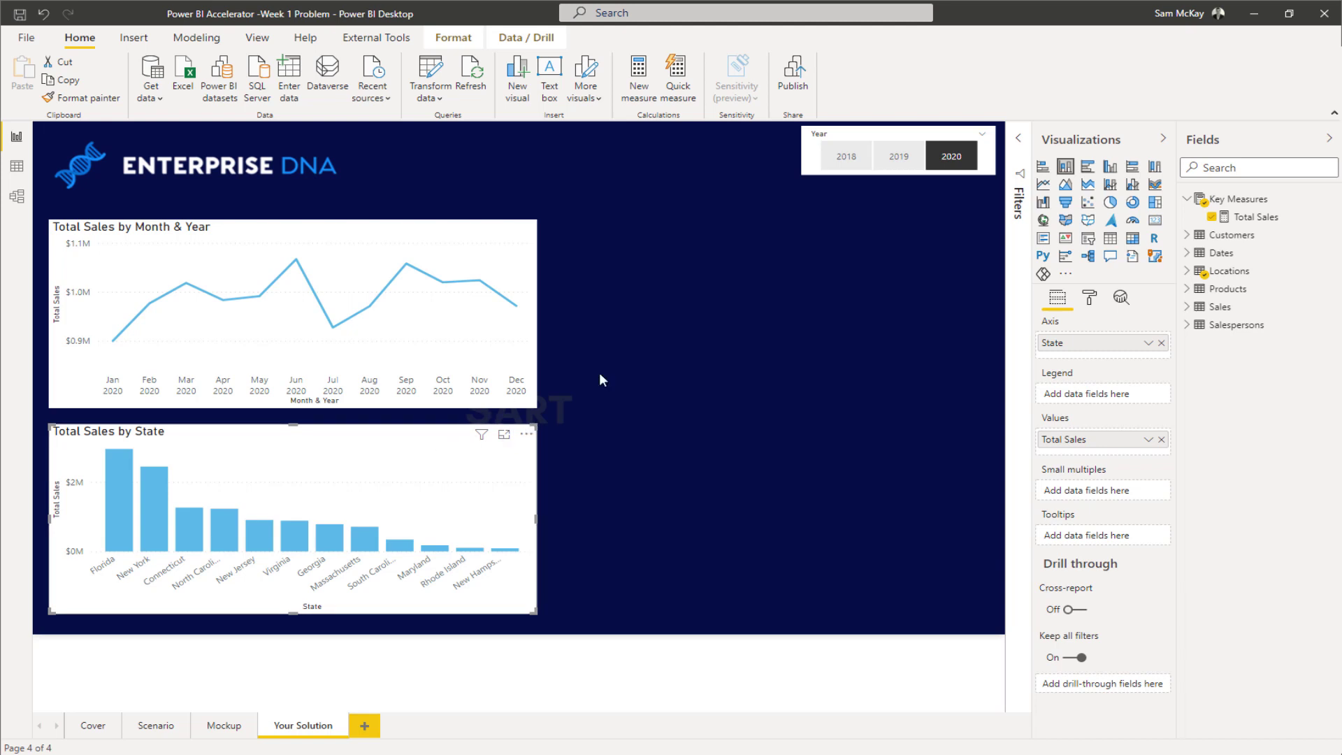
# Add a new table beside the line chart with the Dates table's Quarter & Year field and the Total Sales measure.
pyautogui.click(701, 281)
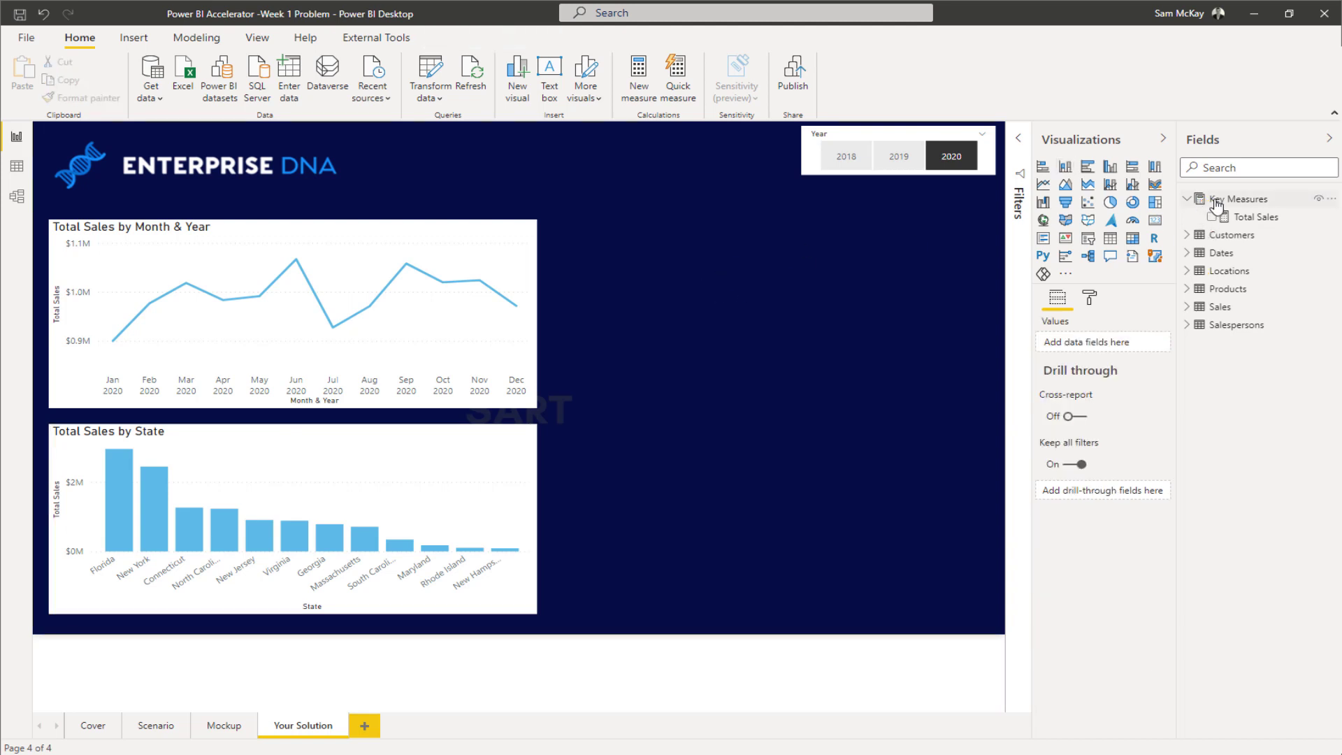
pyautogui.click(1192, 252)
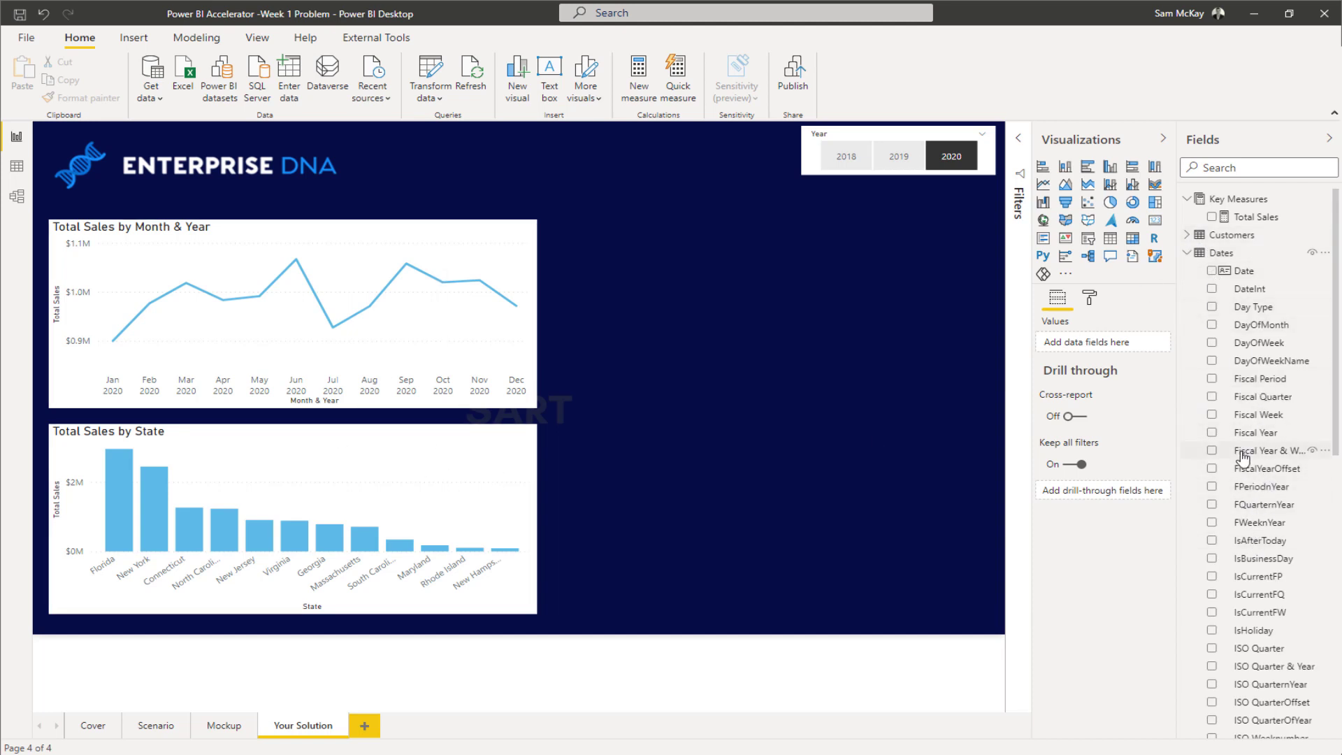
pyautogui.scroll(-3, 1242, 454)
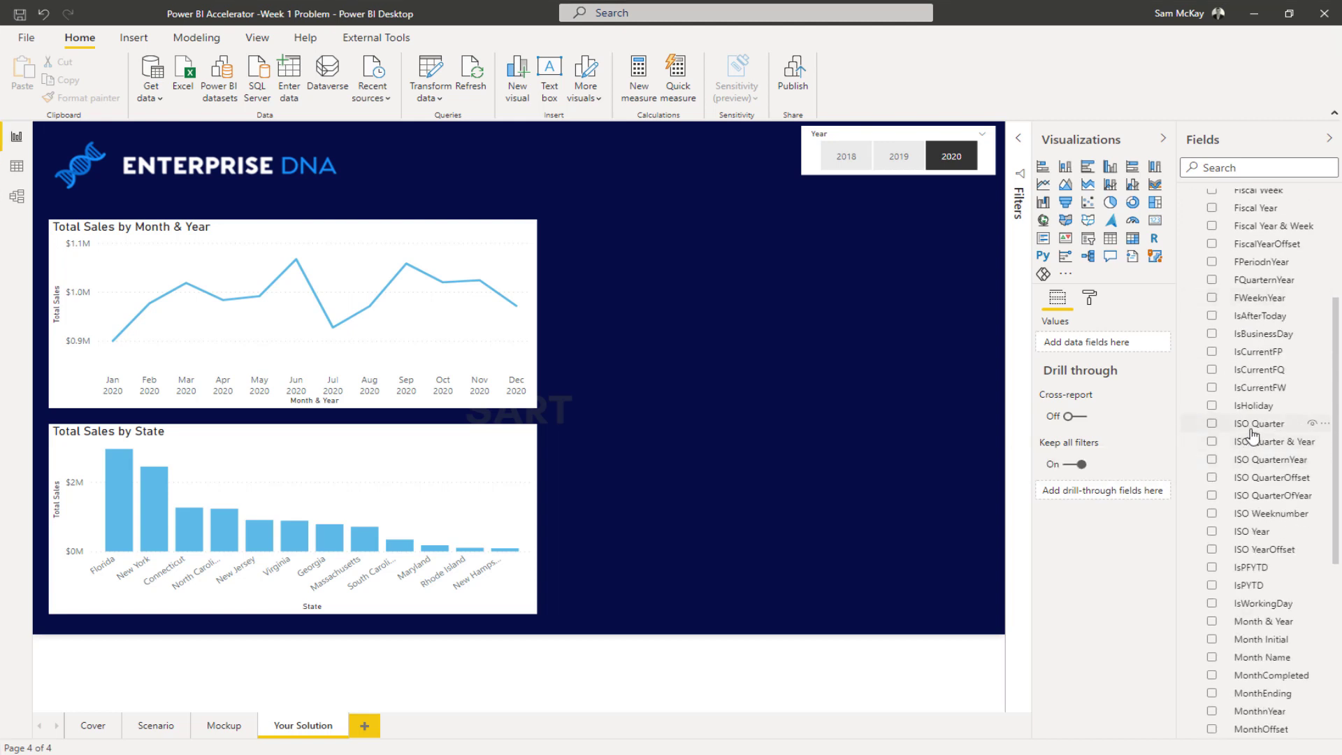
pyautogui.scroll(-3, 1251, 435)
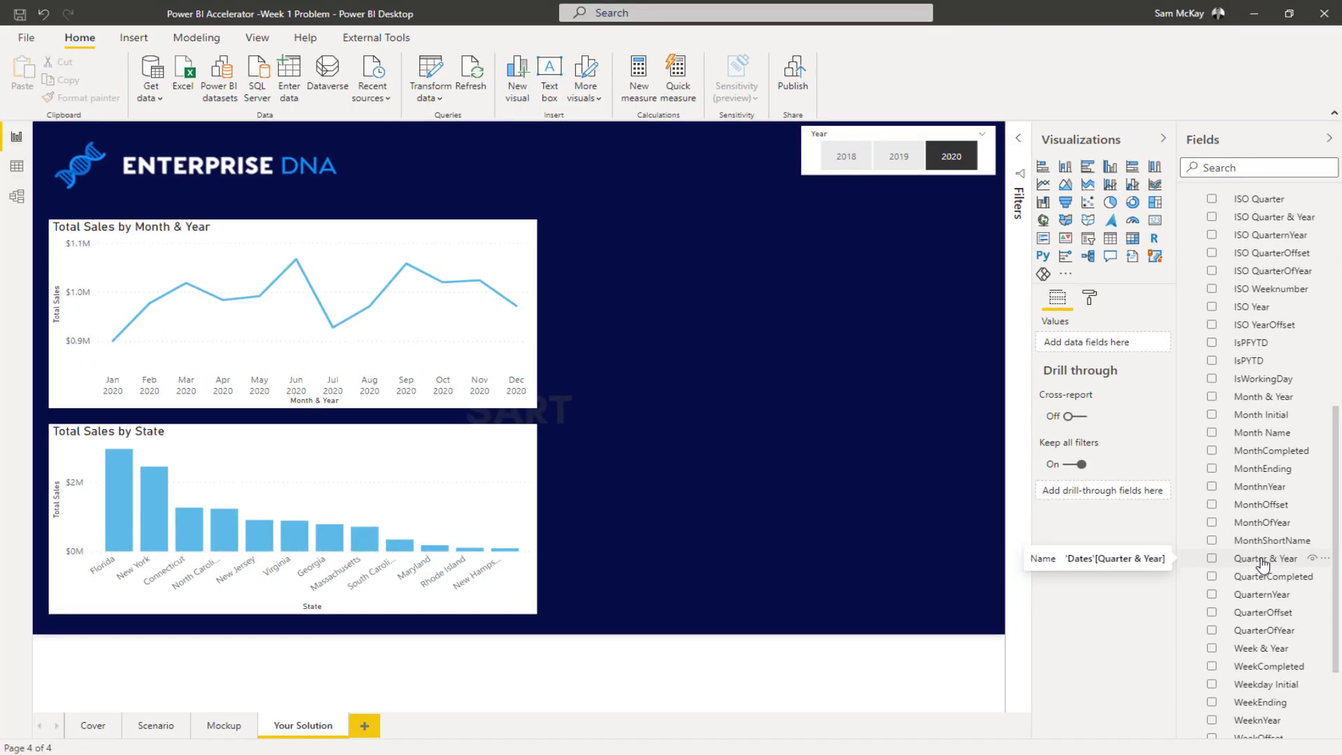
pyautogui.moveTo(1188, 556); pyautogui.dragTo(94, 58)
pyautogui.moveTo(708, 309); pyautogui.dragTo(707, 308)
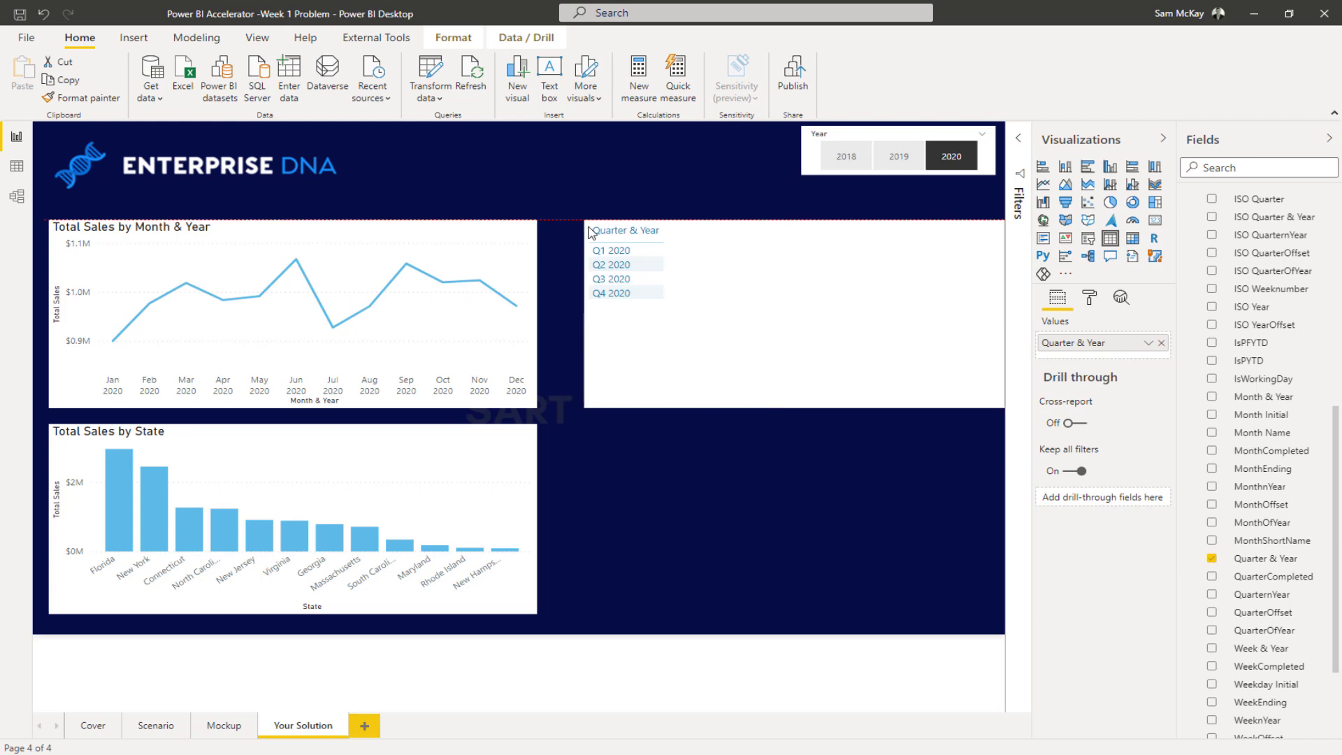
pyautogui.scroll(8, 1280, 362)
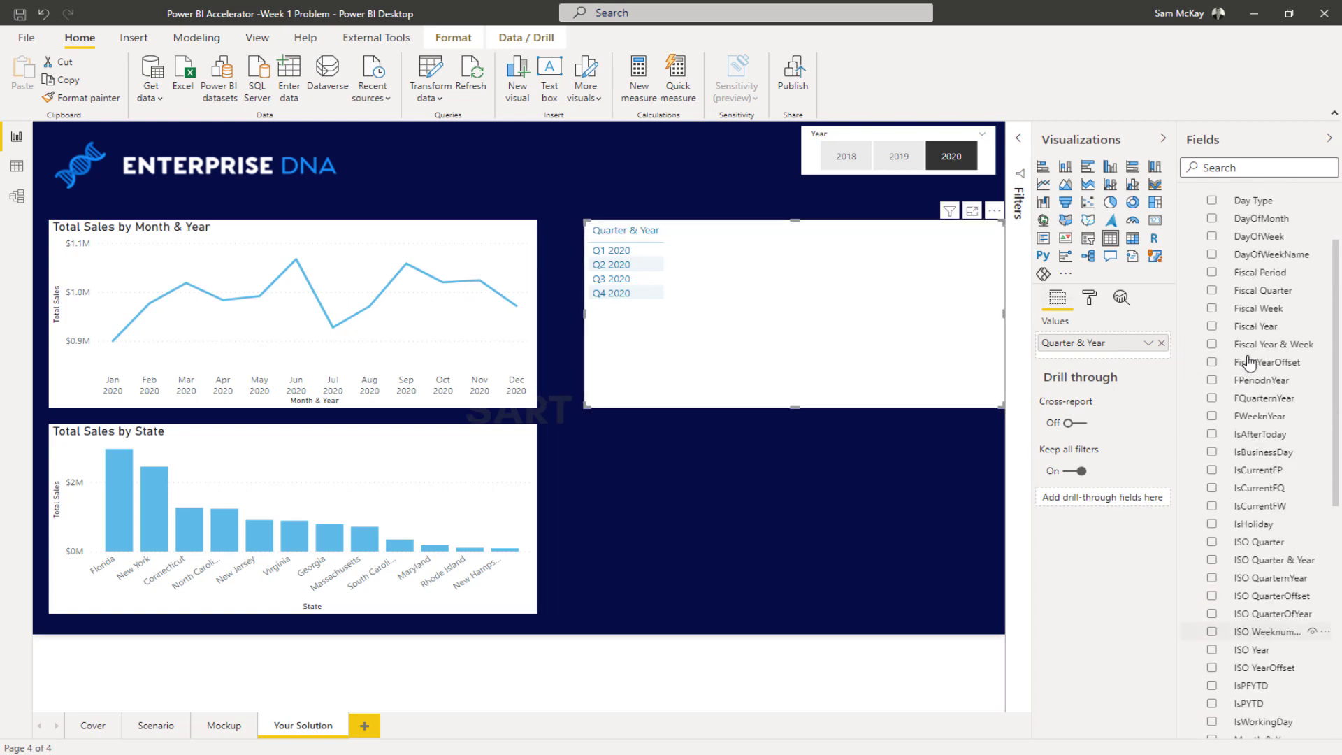
pyautogui.moveTo(1251, 218); pyautogui.dragTo(807, 279)
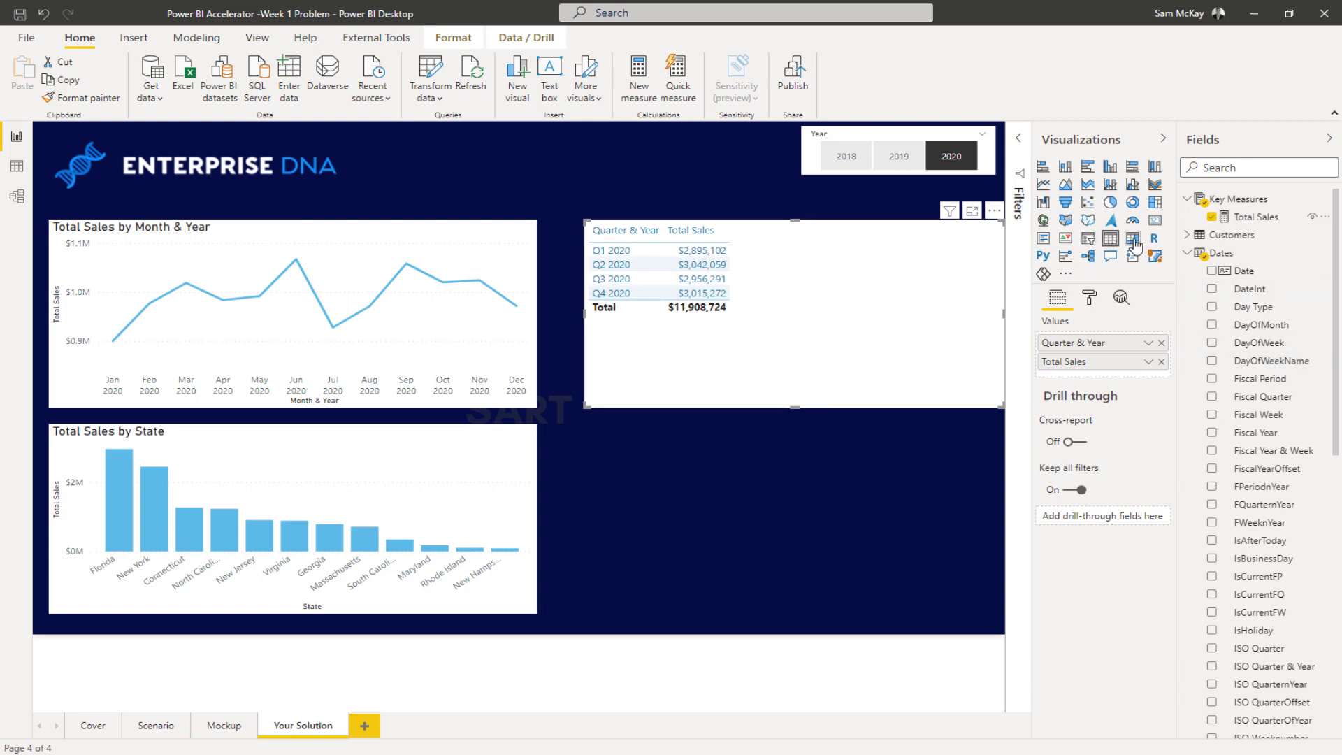
# Shorten the quarterly sales table and place a copy beneath it, giving both the same narrower width.
pyautogui.moveTo(592, 405); pyautogui.dragTo(573, 344)
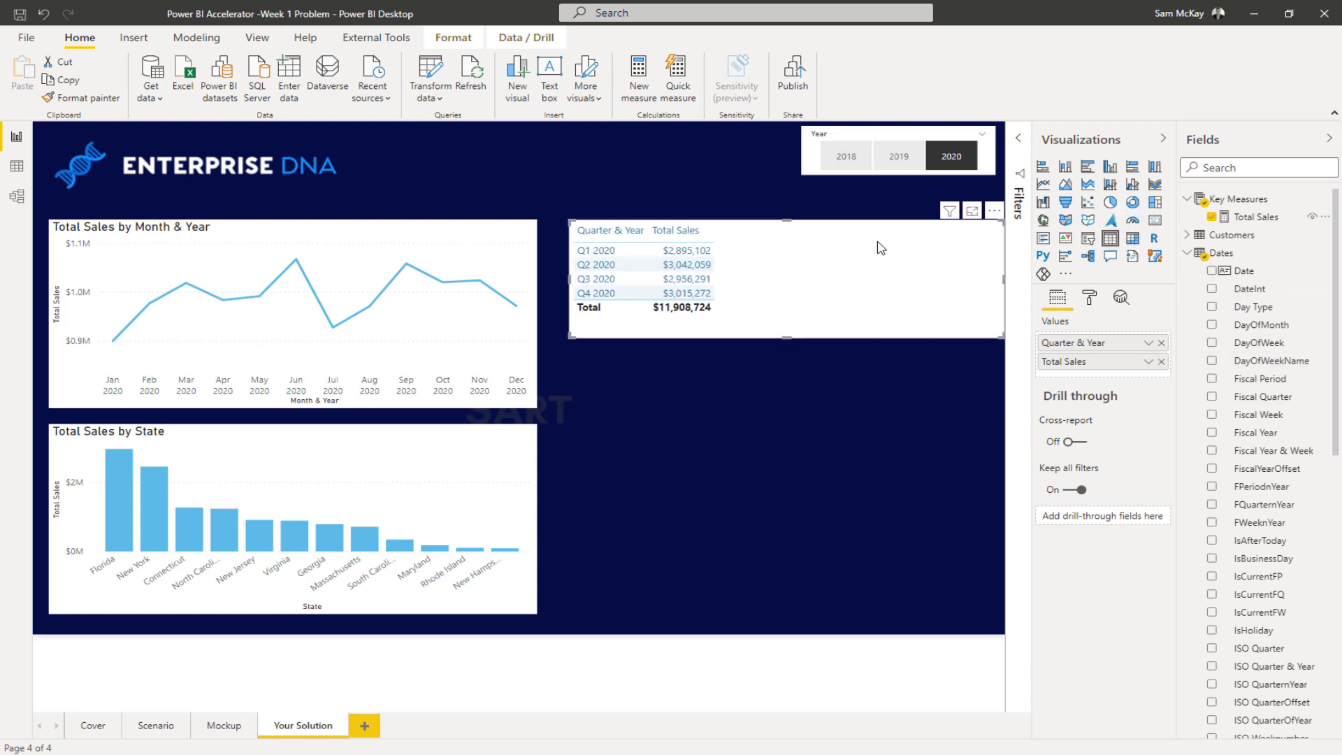
pyautogui.moveTo(878, 341); pyautogui.dragTo(879, 356)
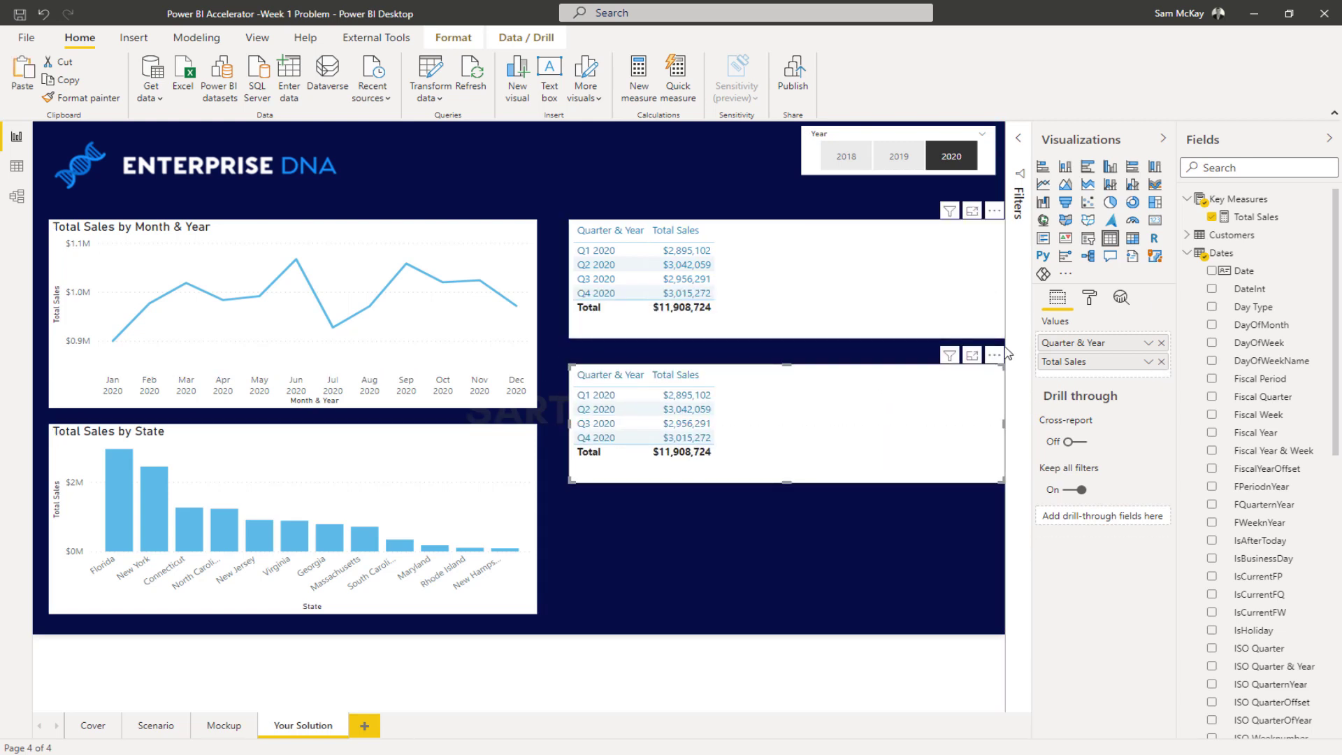
pyautogui.moveTo(1005, 339); pyautogui.dragTo(976, 371)
# Replace Quarter & Year with the Products table's Product Name in the slightly heightened lower table, and sort it by Total Sales descending.
pyautogui.click(979, 422)
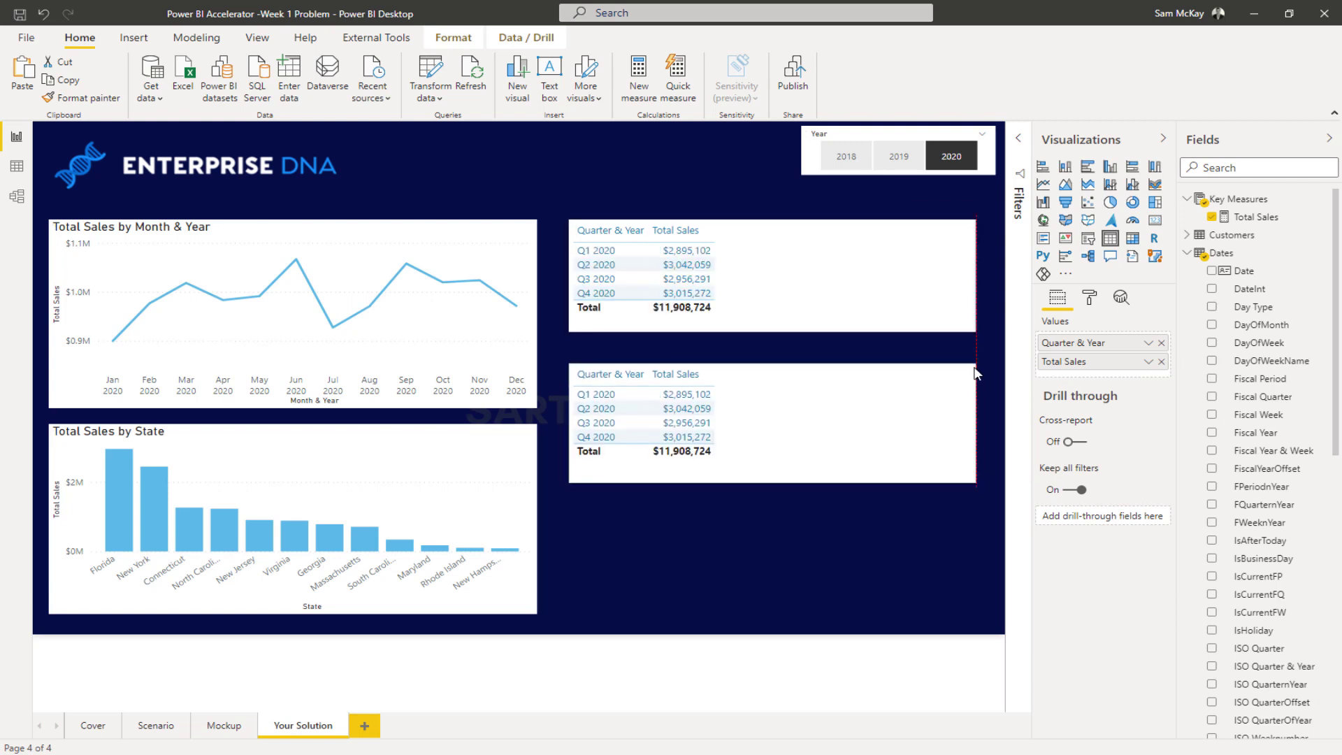
pyautogui.scroll(-1, 1256, 484)
pyautogui.scroll(-1, 1255, 484)
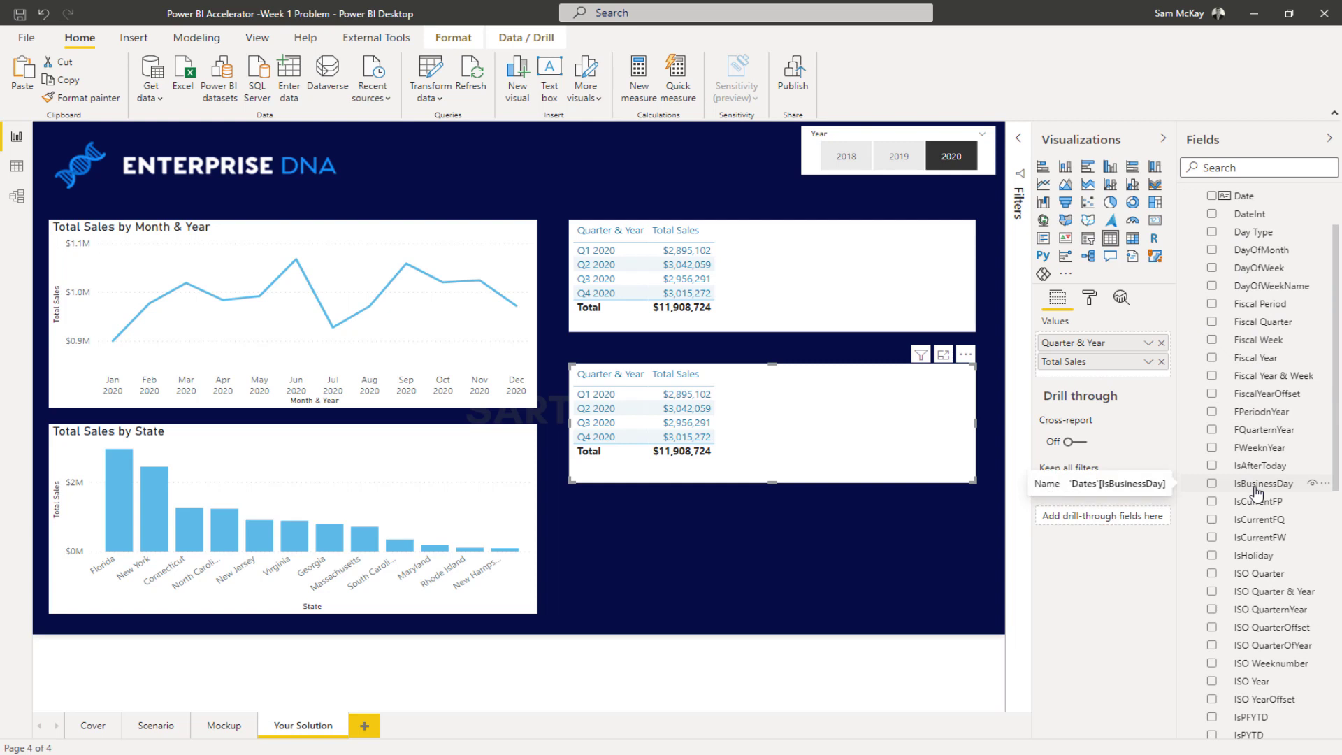
pyautogui.scroll(3, 1256, 493)
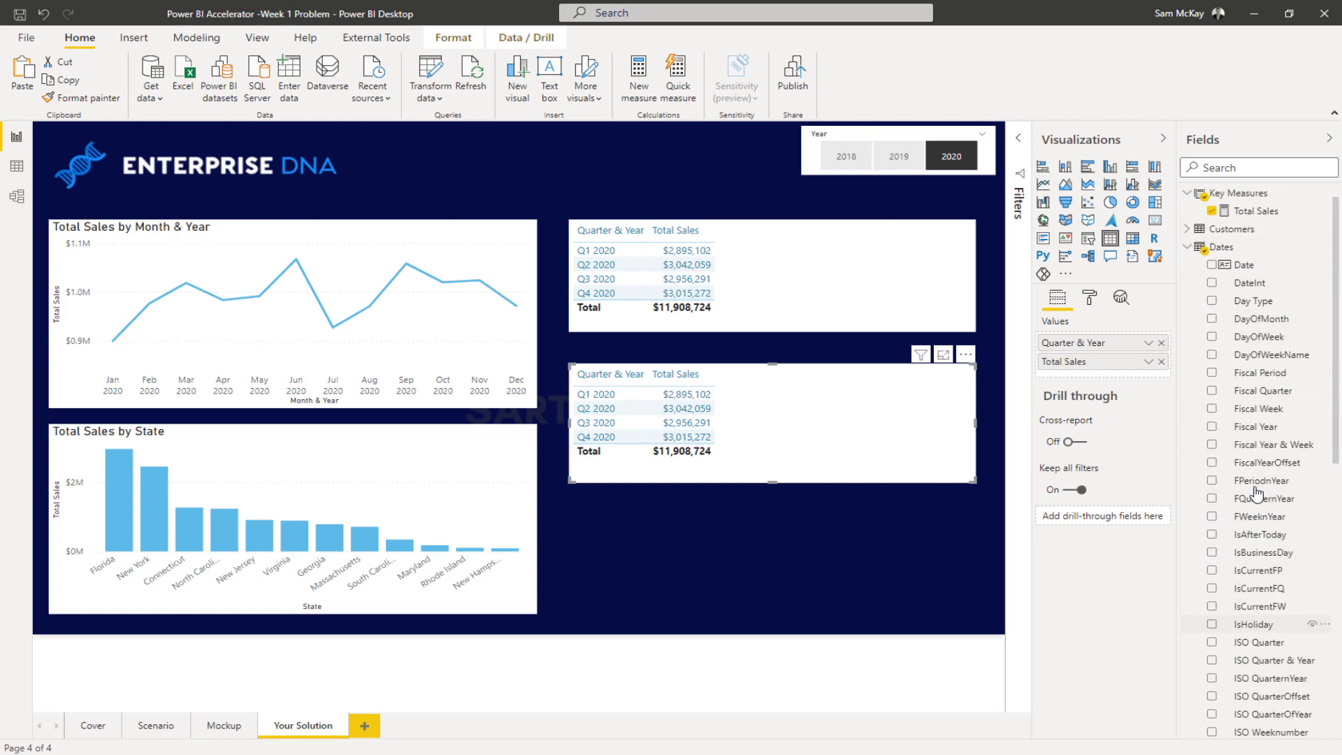
pyautogui.click(1185, 256)
pyautogui.click(1186, 288)
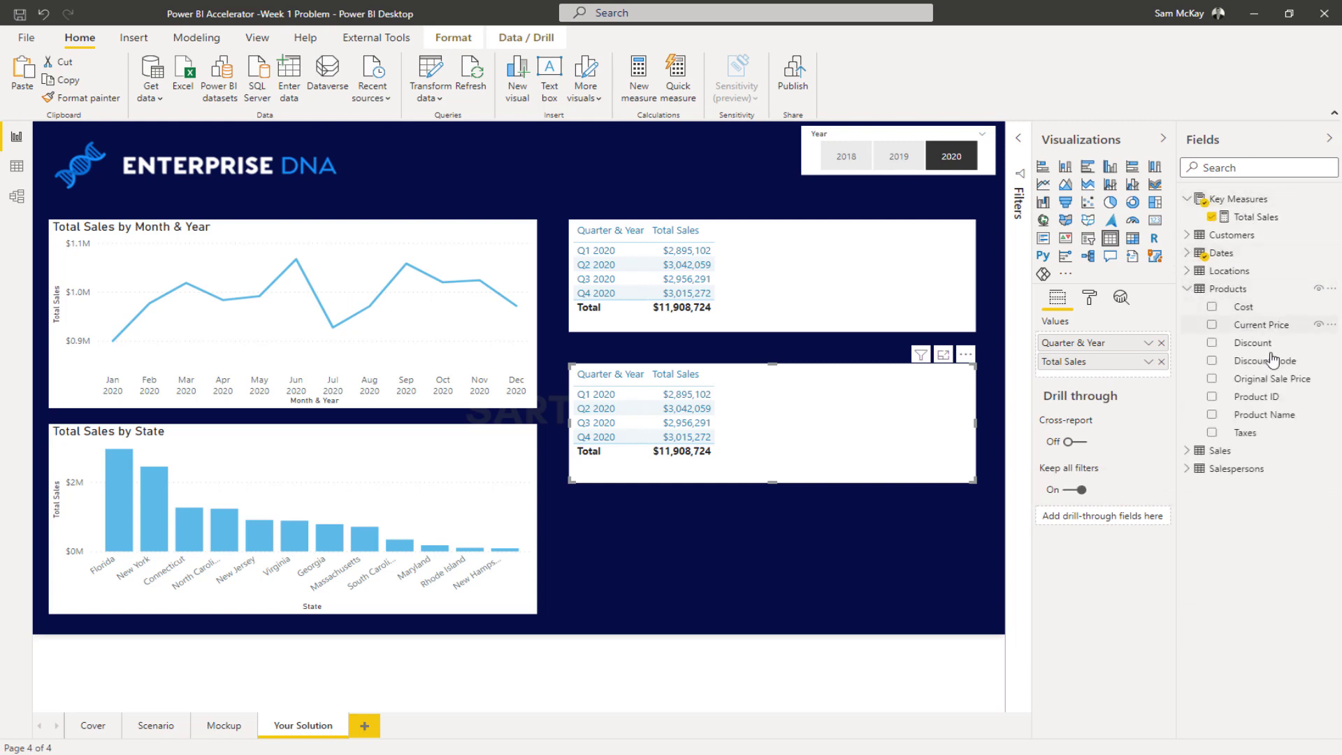
pyautogui.moveTo(1264, 414); pyautogui.dragTo(824, 414)
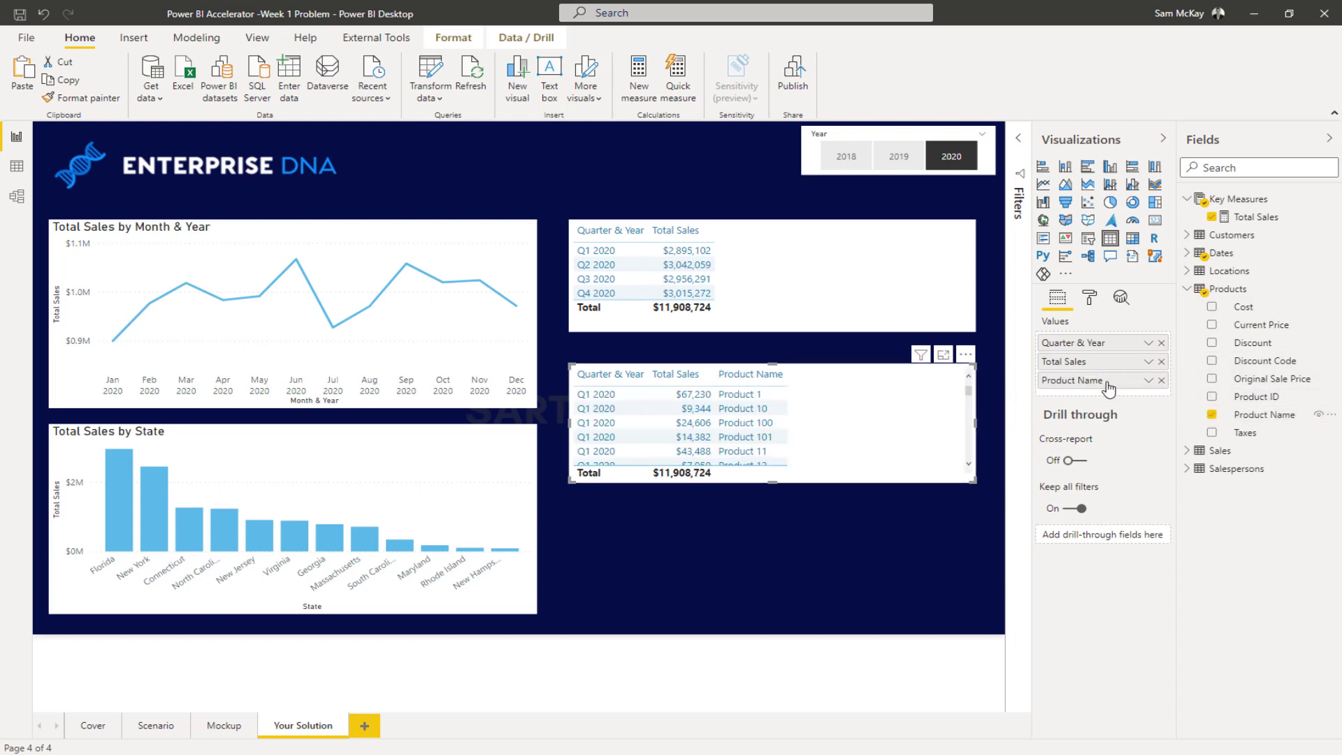
pyautogui.moveTo(1109, 386); pyautogui.dragTo(1111, 345)
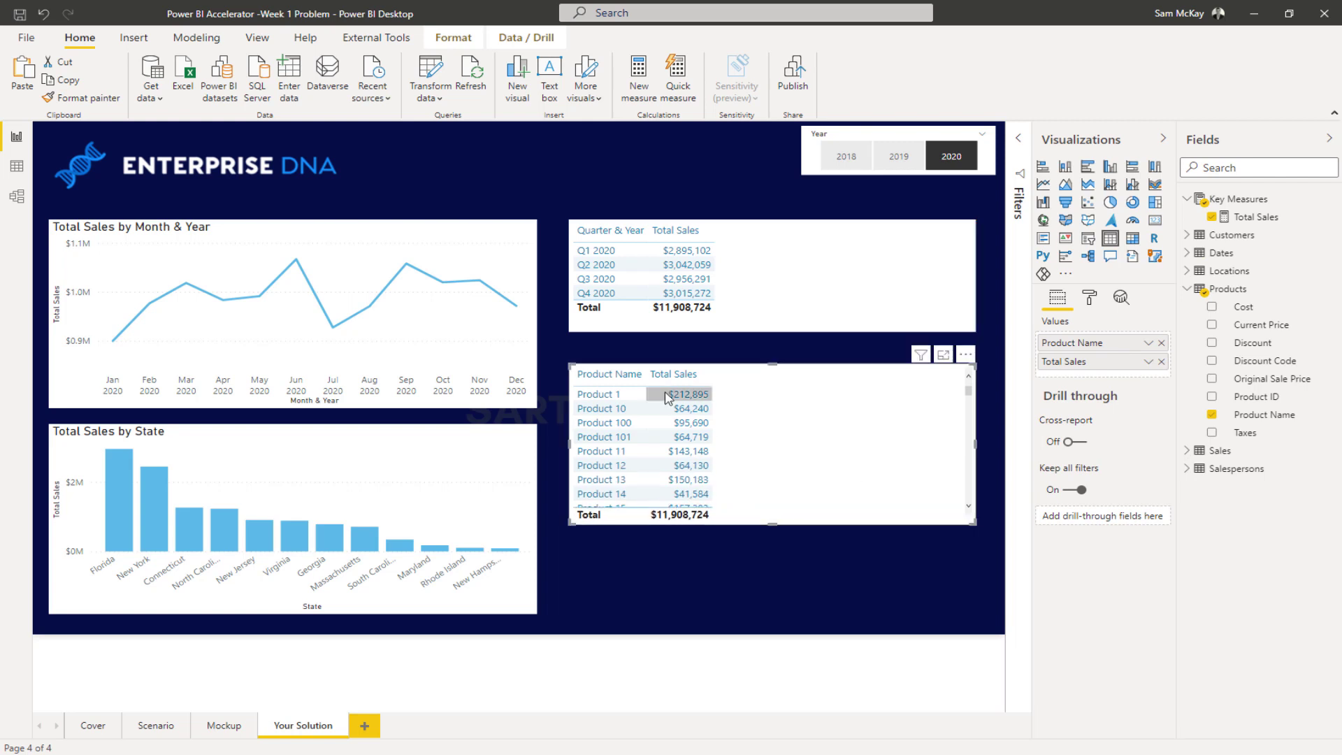
pyautogui.click(696, 378)
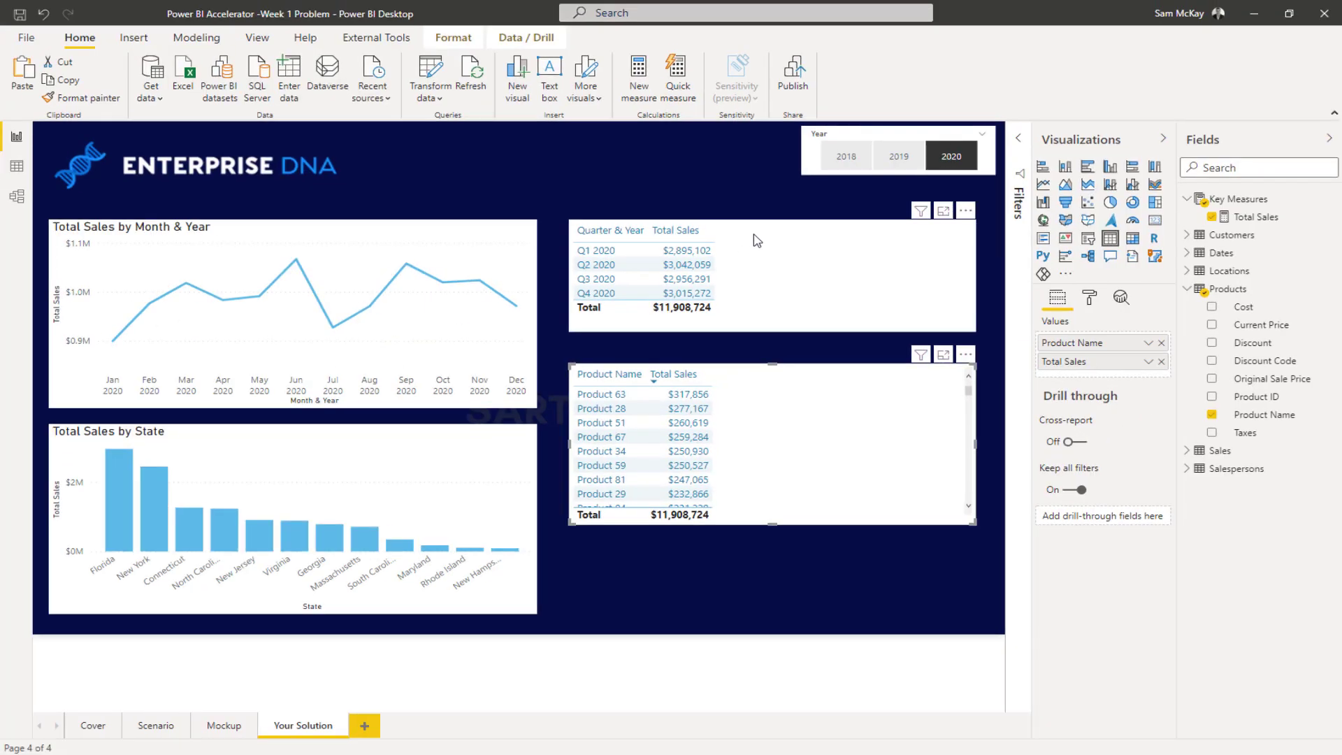
# Collapse the Products field list and create a new measure in Key Measures named Top 5 Product Sales.
pyautogui.click(1192, 289)
pyautogui.click(1253, 219)
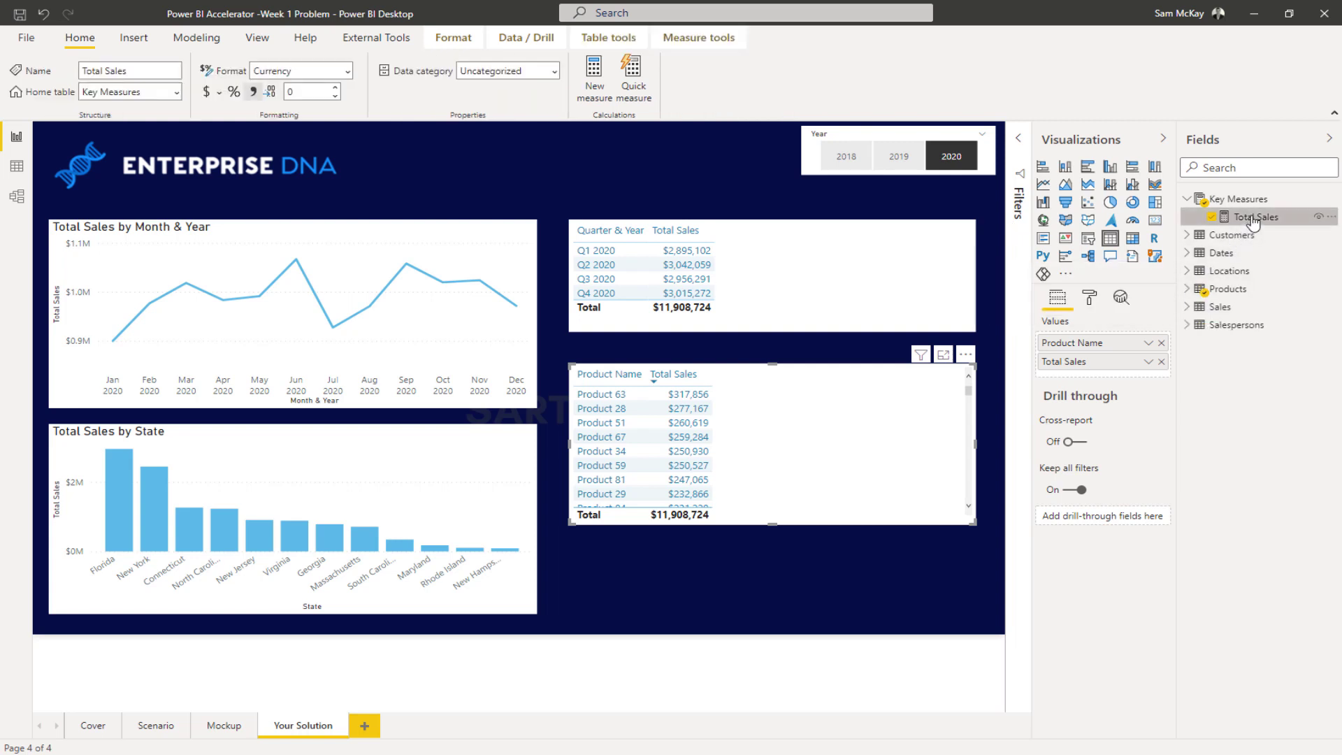
pyautogui.click(605, 89)
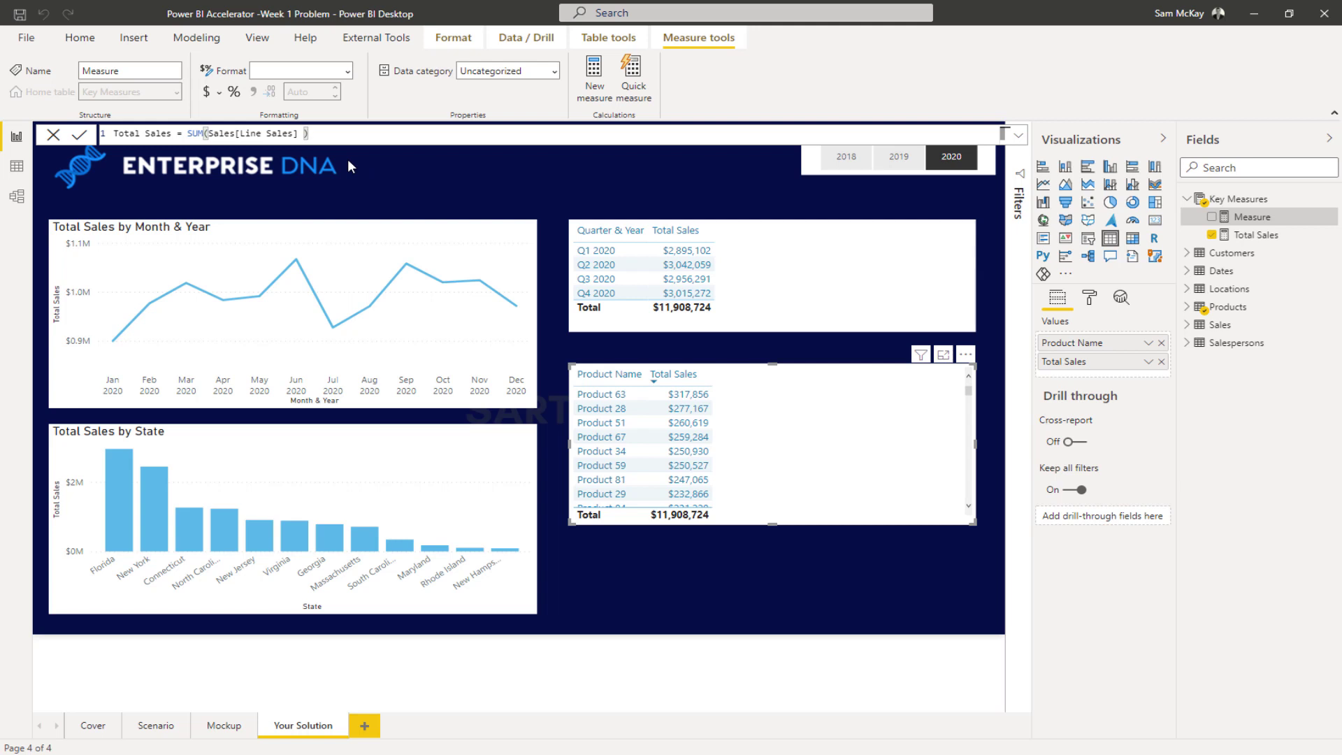
pyautogui.hotkey('ctrl', '+')
pyautogui.hotkey('ctrl', '+')
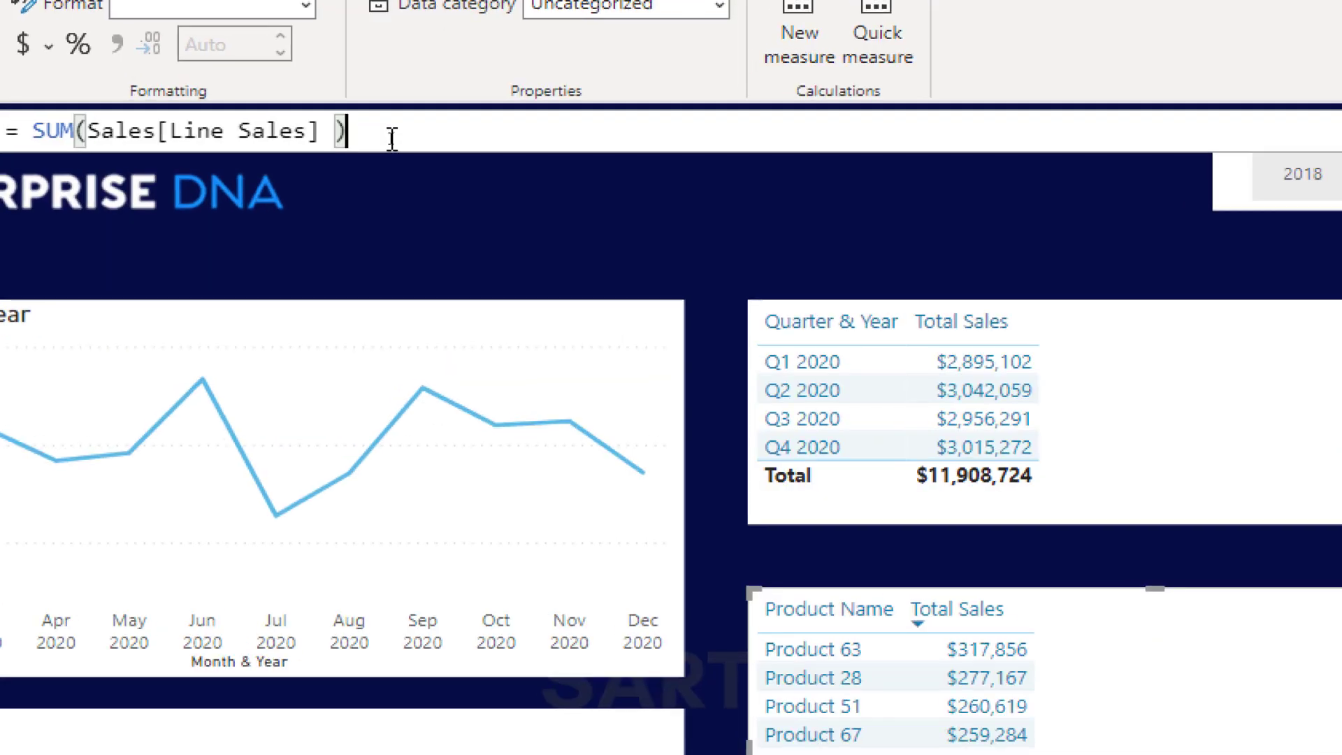
pyautogui.hotkey('ctrl', 'a')
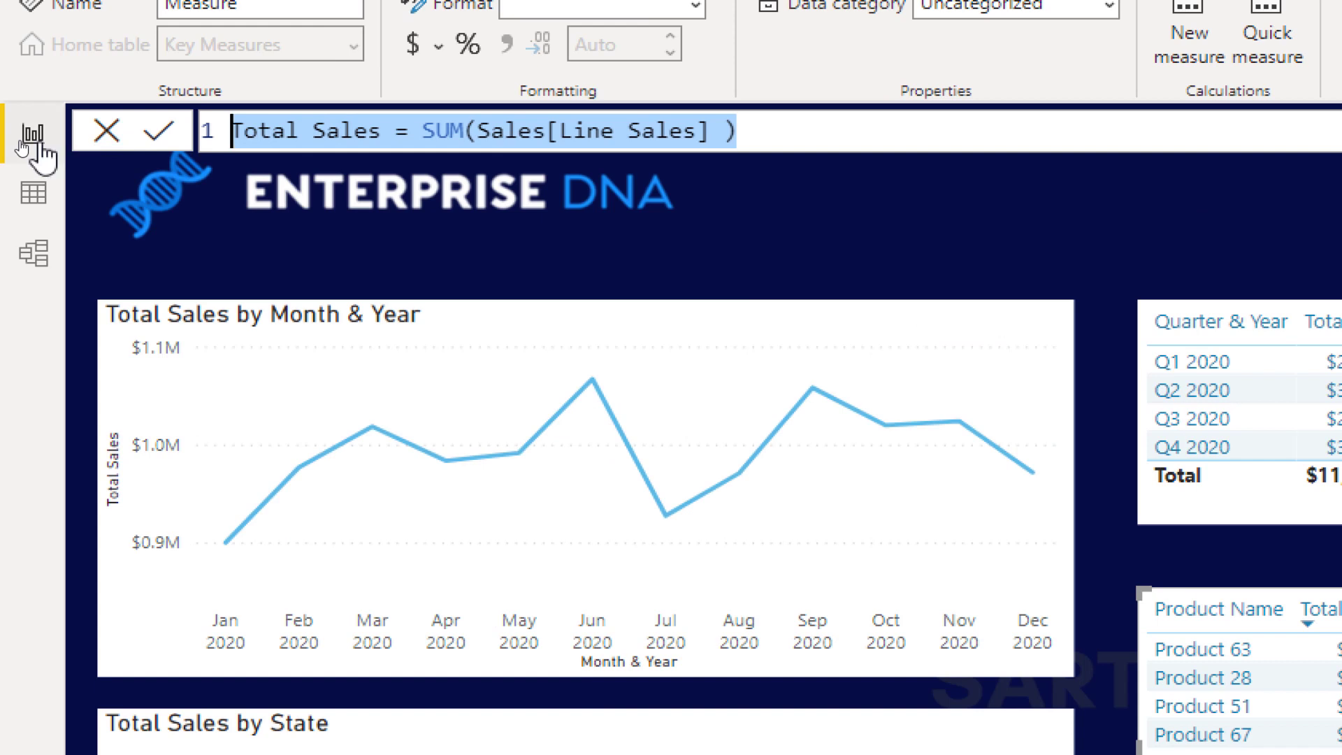
pyautogui.write('Top 5 Pr')
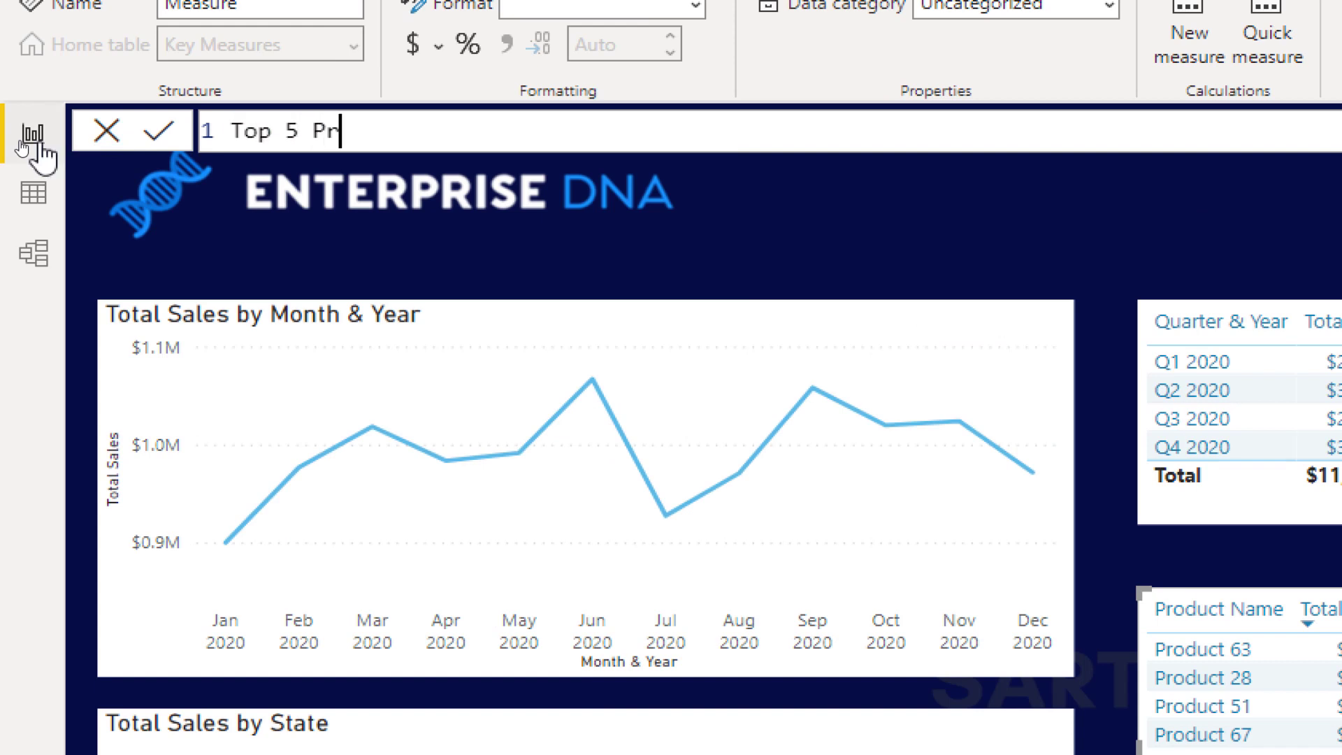
pyautogui.write('oducts =')
pyautogui.press('BackSpace')
pyautogui.press('BackSpace')
pyautogui.press('BackSpace')
pyautogui.press('BackSpace')
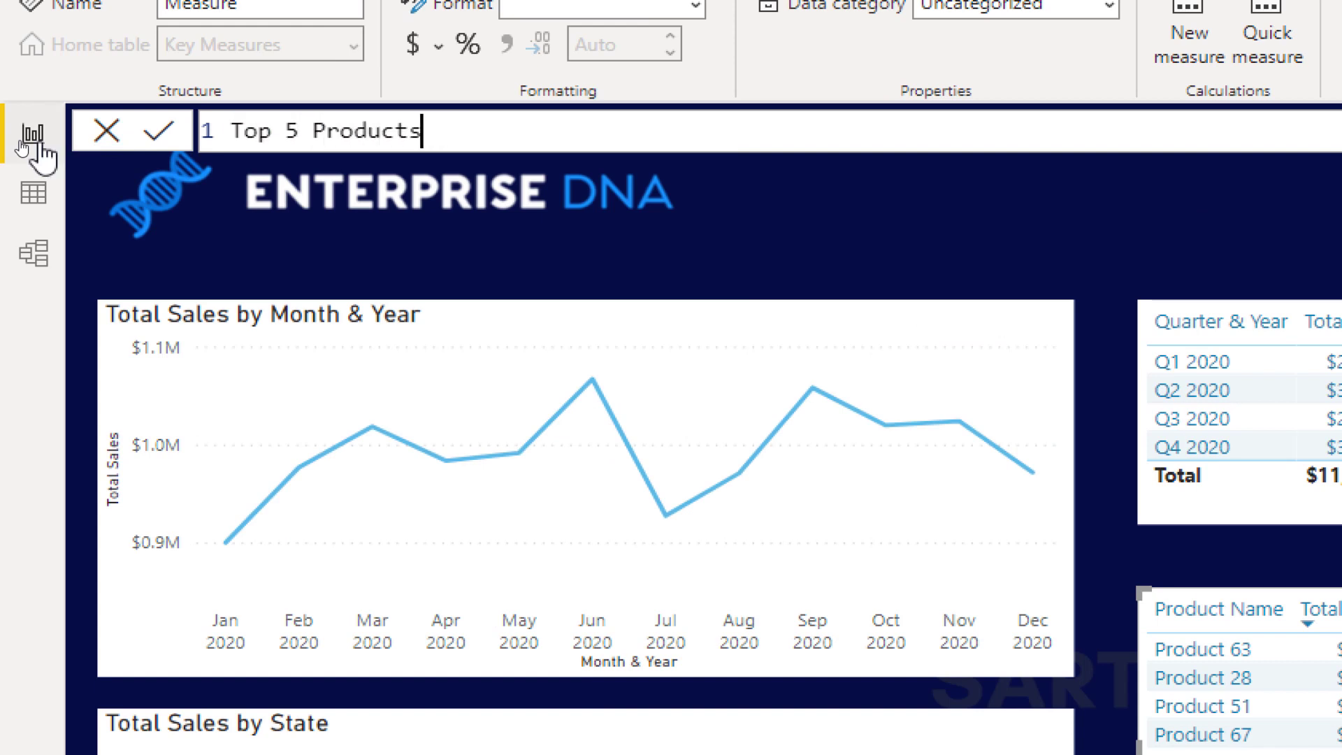
pyautogui.write('Sales =')
pyautogui.hotkey('shift', 'Return')
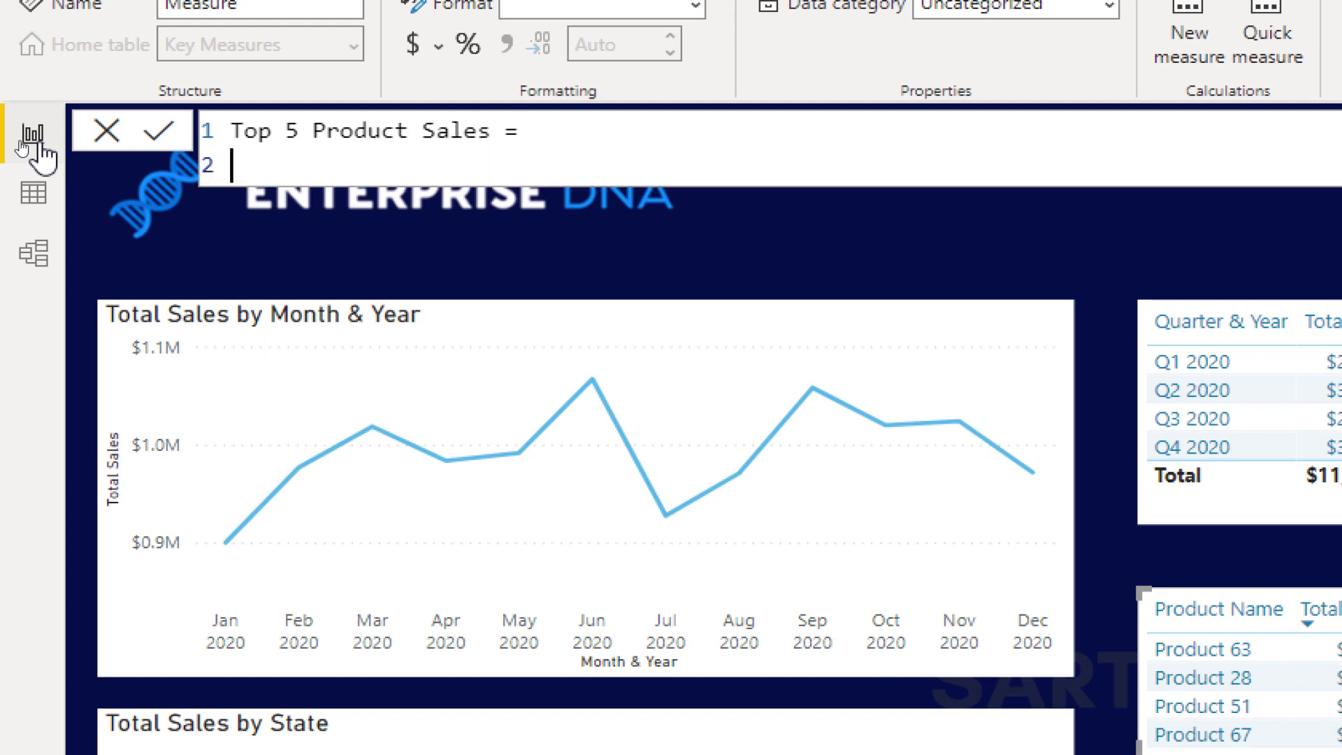
# Begin the Top 5 Product Sales formula with the CALCULATE function on its second line.
pyautogui.write('CAL')
pyautogui.press('BackSpace')
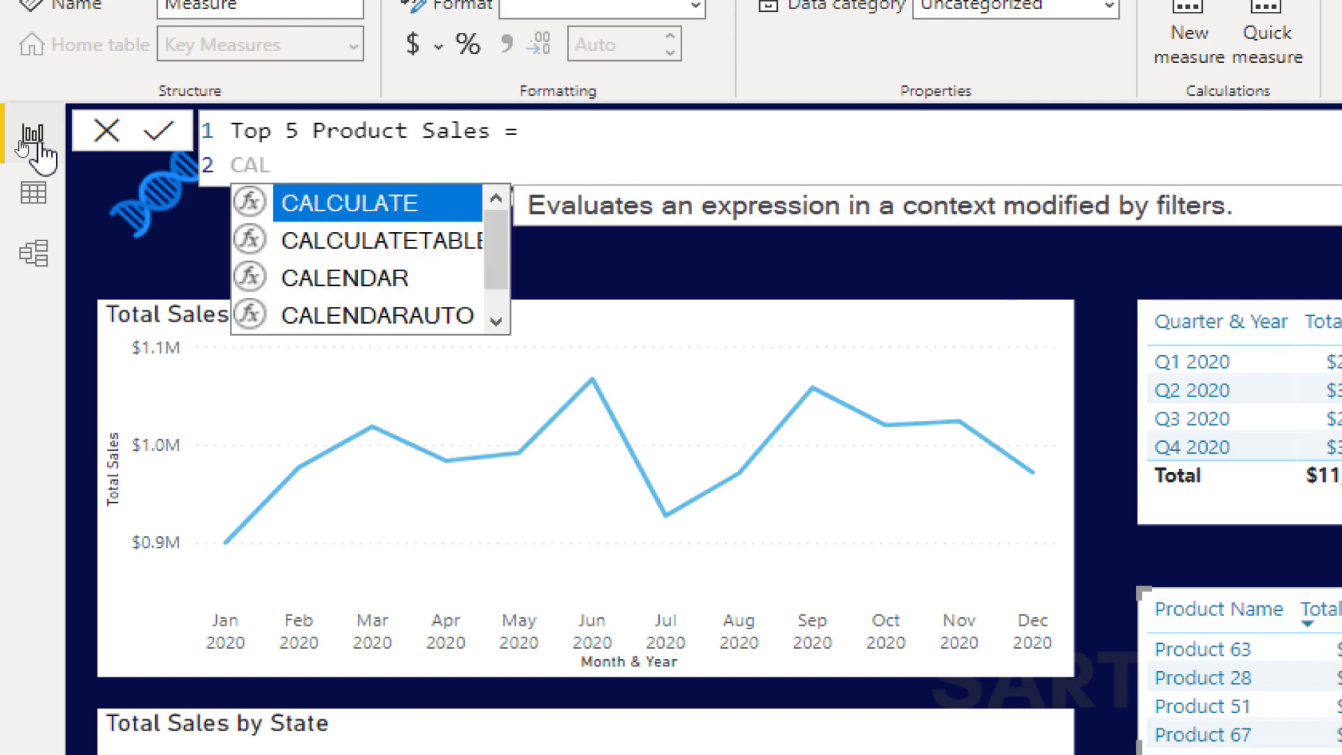
pyautogui.press('Tab')
pyautogui.write('Total')
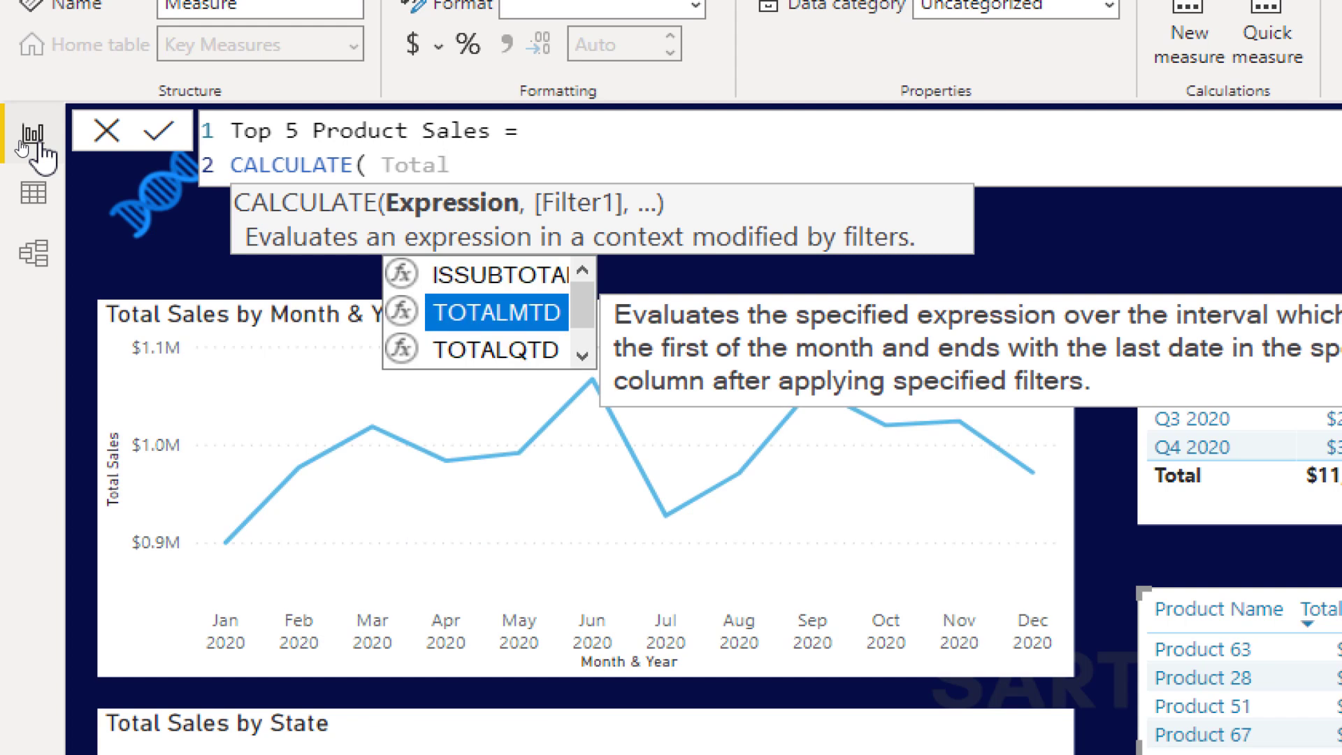
pyautogui.press('BackSpace')
pyautogui.write('l Sa')
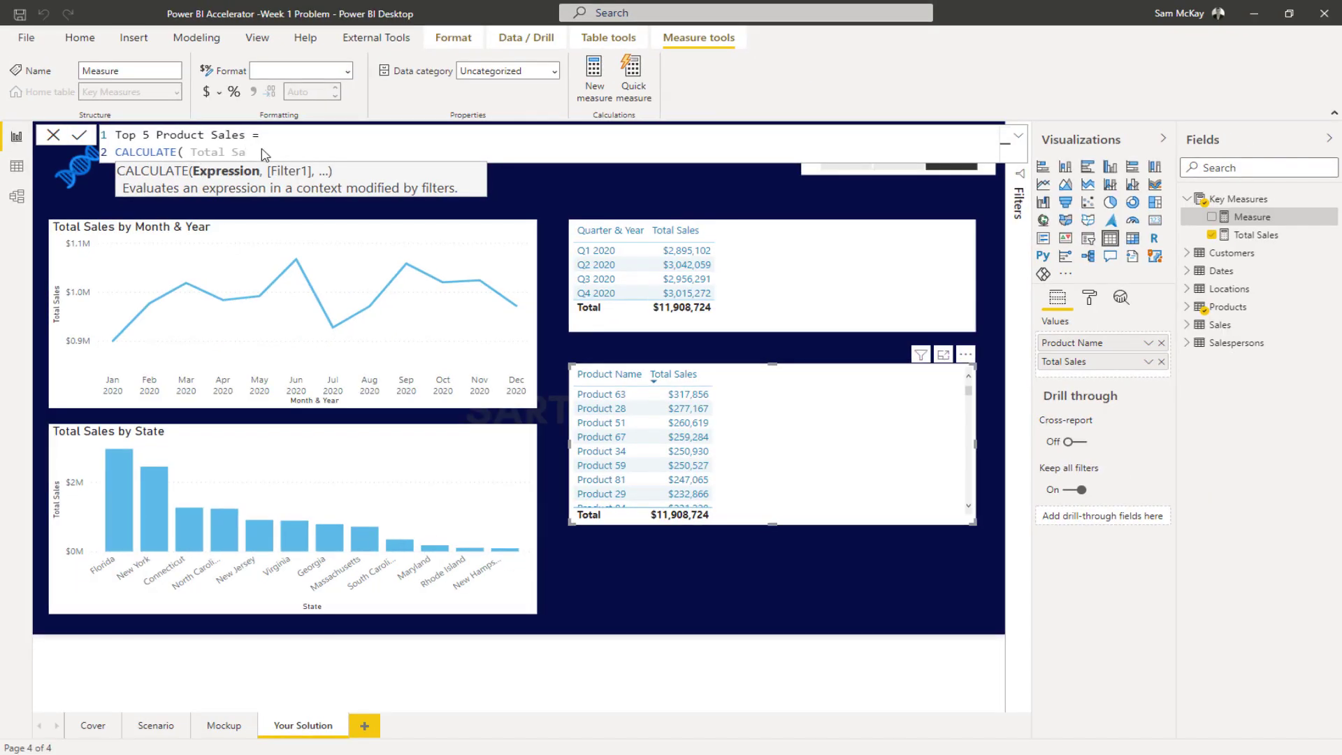
pyautogui.press('BackSpace')
pyautogui.press('BackSpace')
pyautogui.press('BackSpace')
pyautogui.press('BackSpace')
pyautogui.press('BackSpace')
pyautogui.press('BackSpace')
pyautogui.press('BackSpace')
pyautogui.press('BackSpace')
pyautogui.press('BackSpace')
pyautogui.write('Sales')
pyautogui.press('BackSpace')
pyautogui.press('BackSpace')
pyautogui.press('BackSpace')
pyautogui.press('BackSpace')
pyautogui.press('BackSpace')
pyautogui.press('BackSpace')
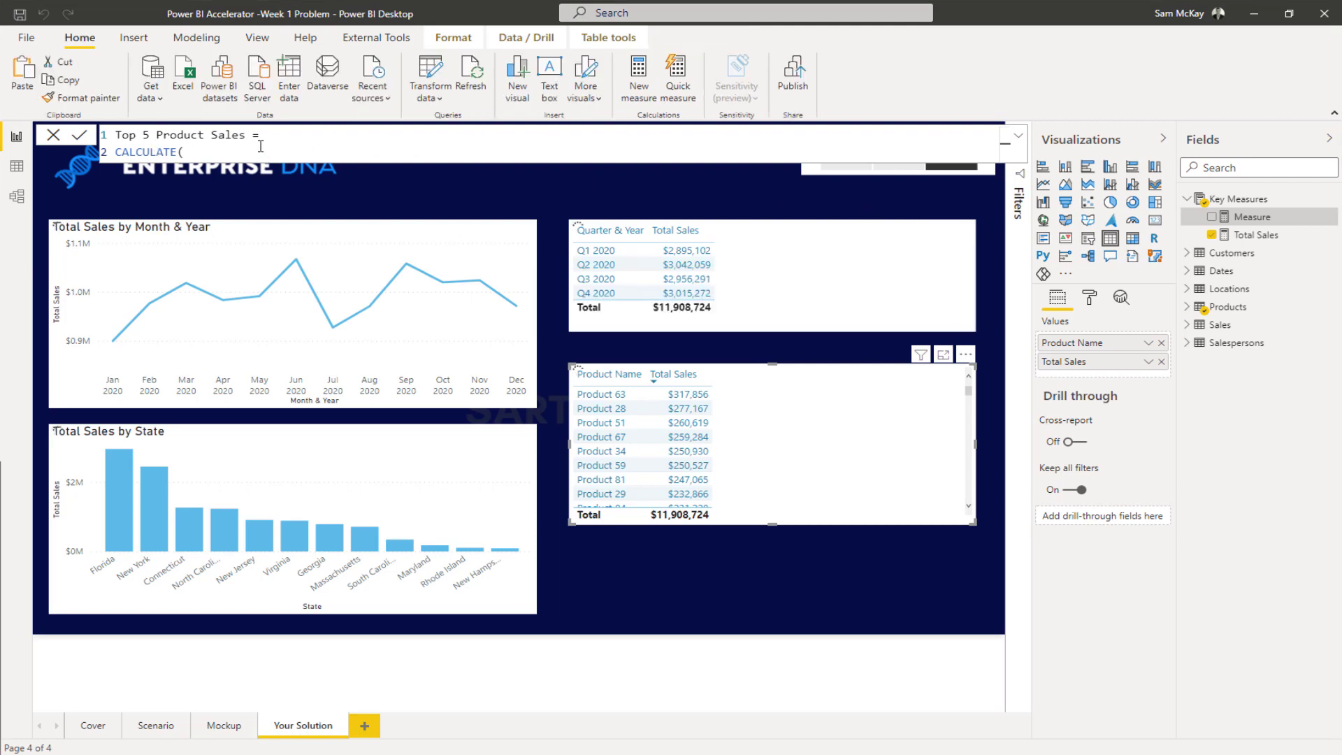
# Give CALCULATE its closing bracket and [Total Sales] as the expression, with an indented third line for the filter argument.
pyautogui.click(260, 146)
pyautogui.write(')')
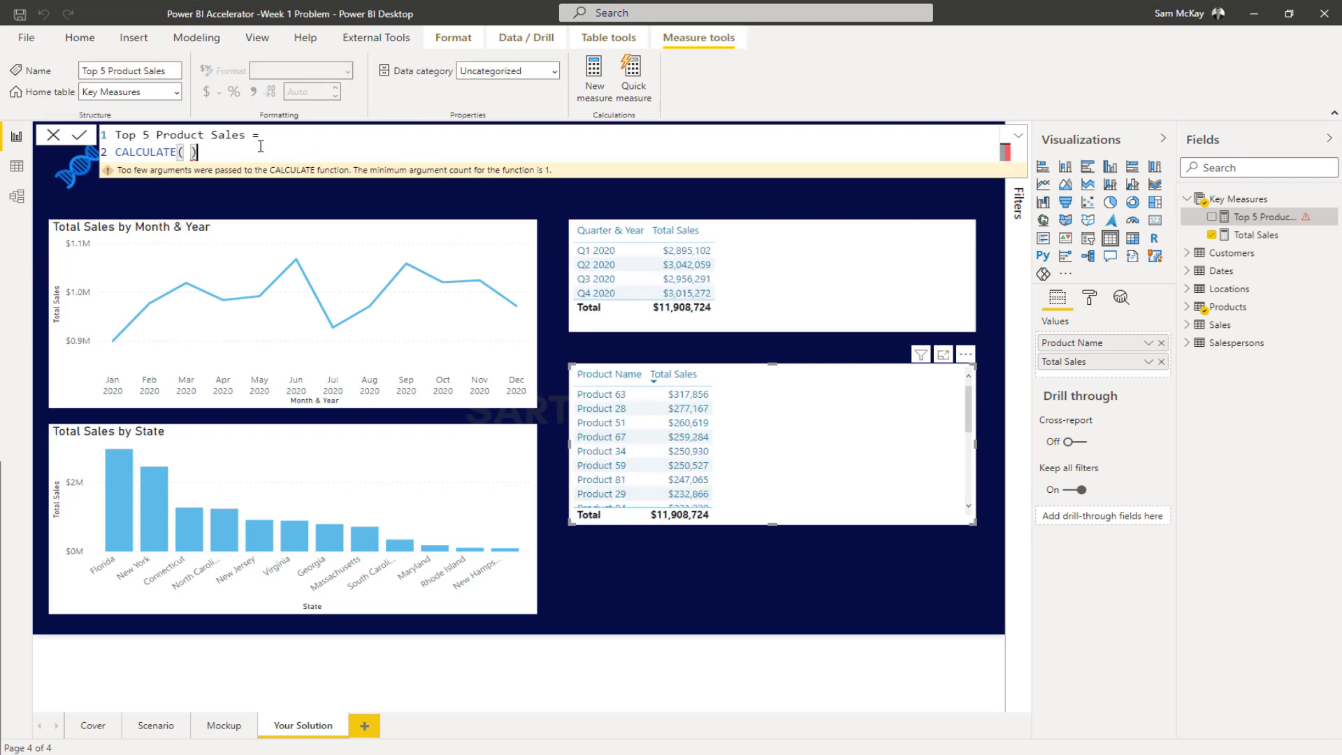
pyautogui.write('[Total Sales]')
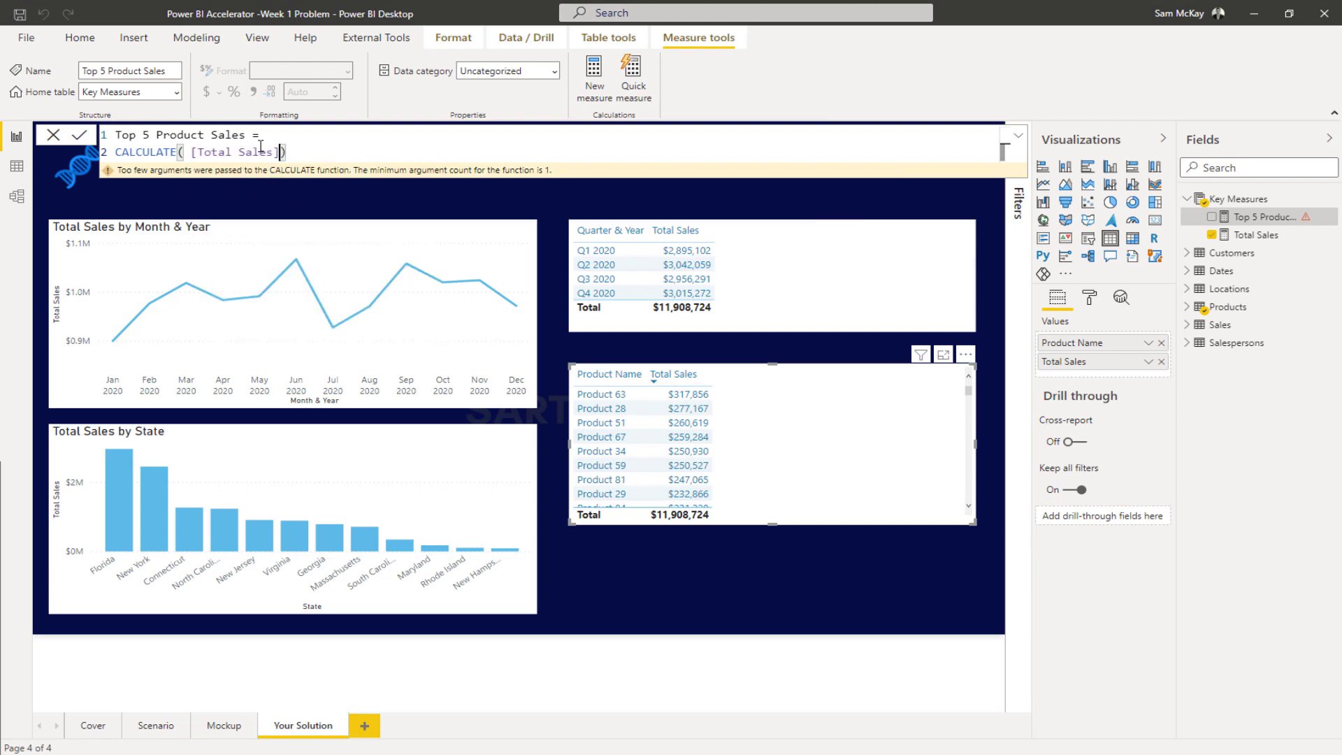
pyautogui.write(',')
pyautogui.hotkey('shift', 'Return')
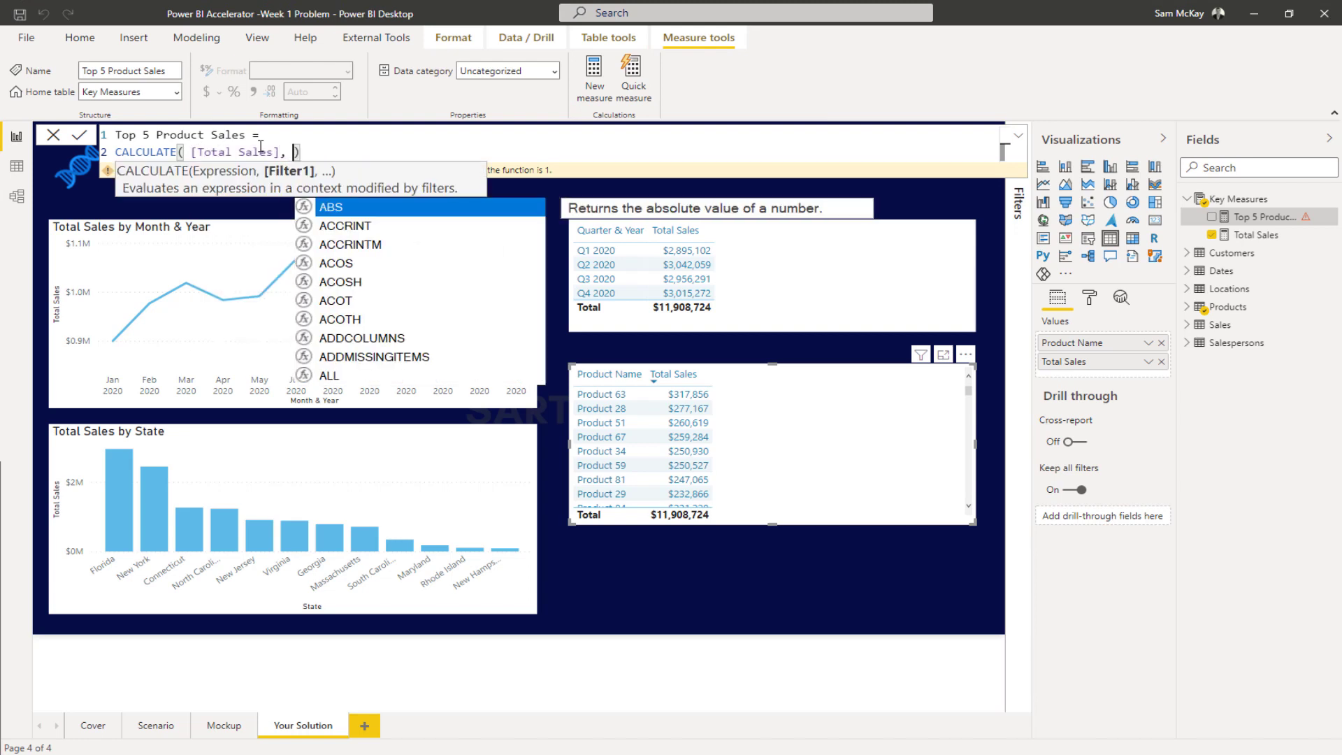
pyautogui.press('Escape')
pyautogui.press('Tab')
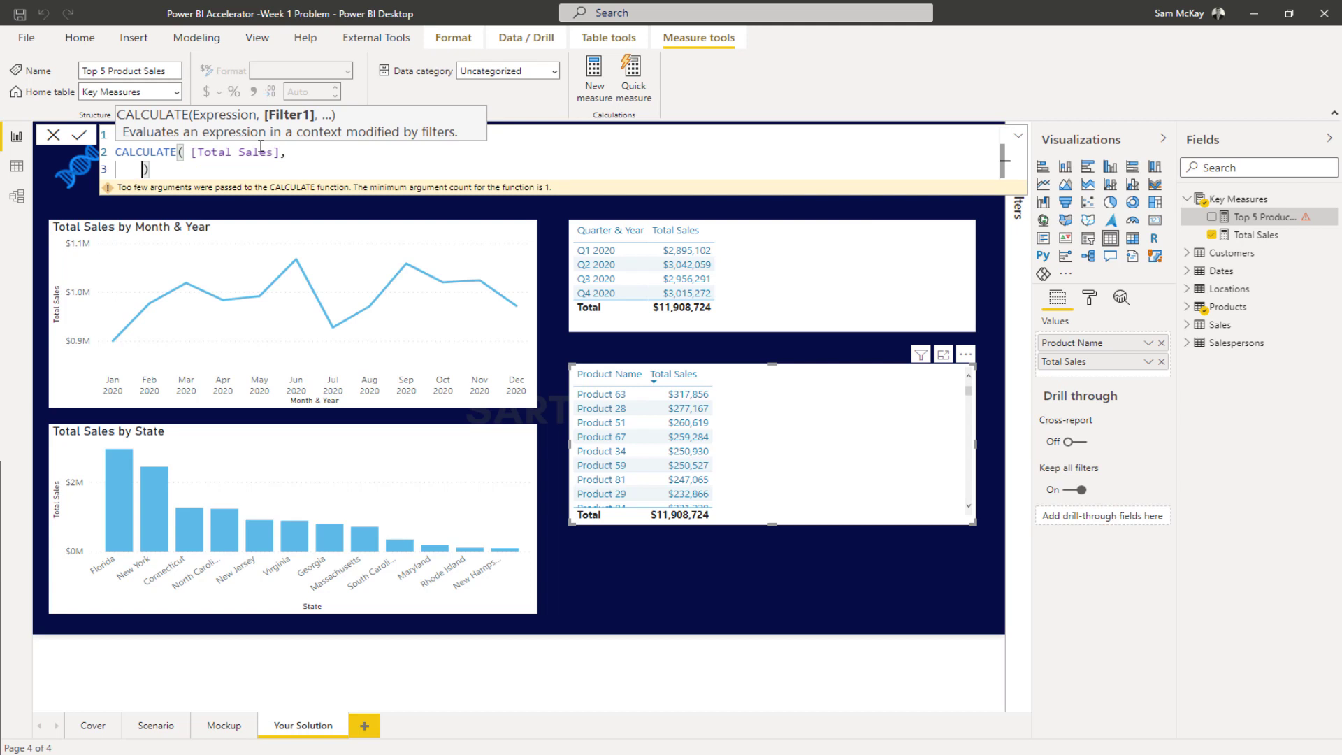
# Add TOPN with a value of 5 as the CALCULATE filter and check the snipped brief's question about top 5 products.
pyautogui.write('TOP')
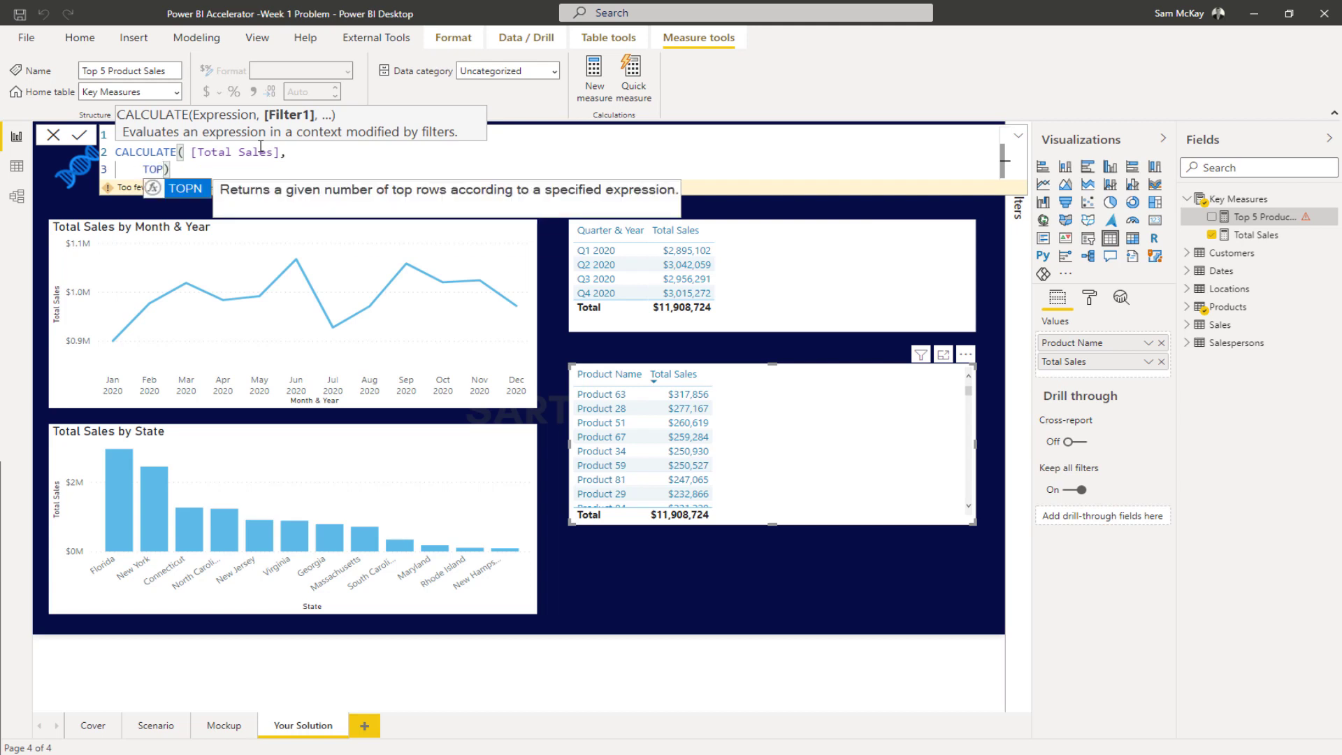
pyautogui.press('Tab')
pyautogui.write('5')
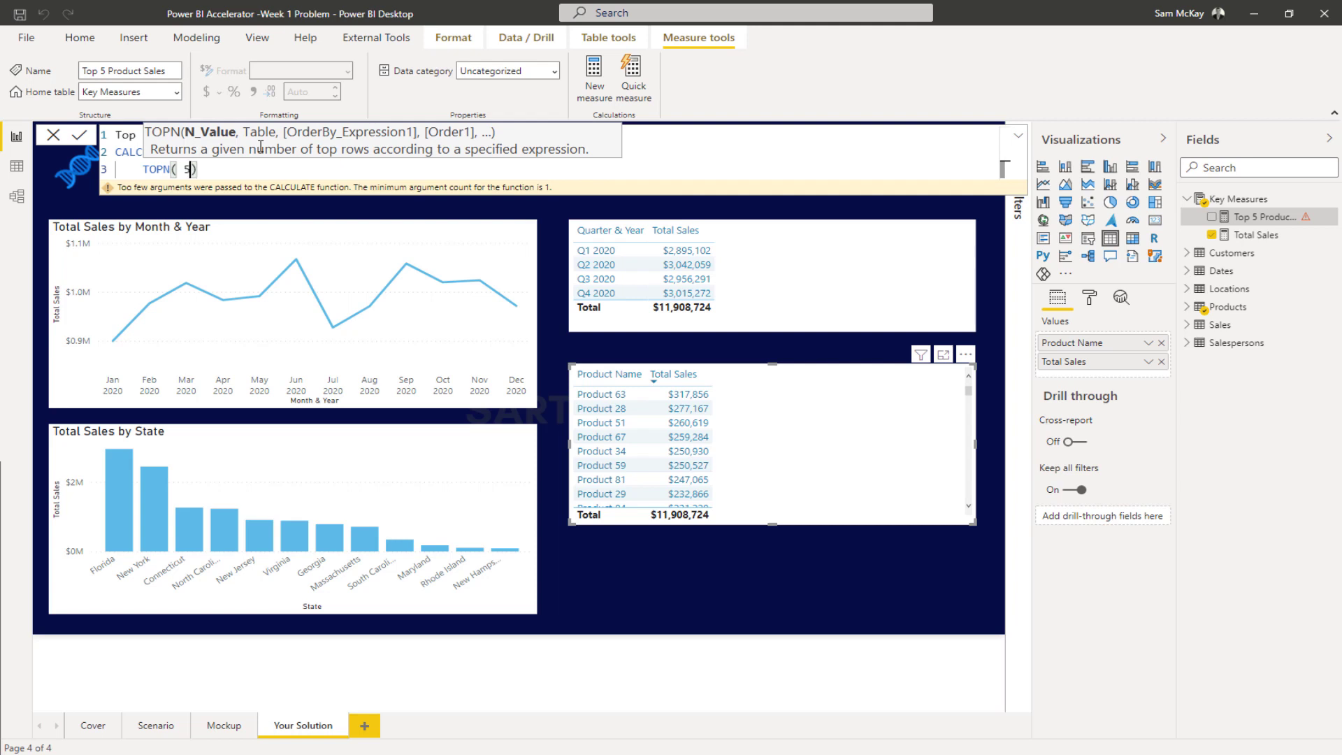
pyautogui.write(',')
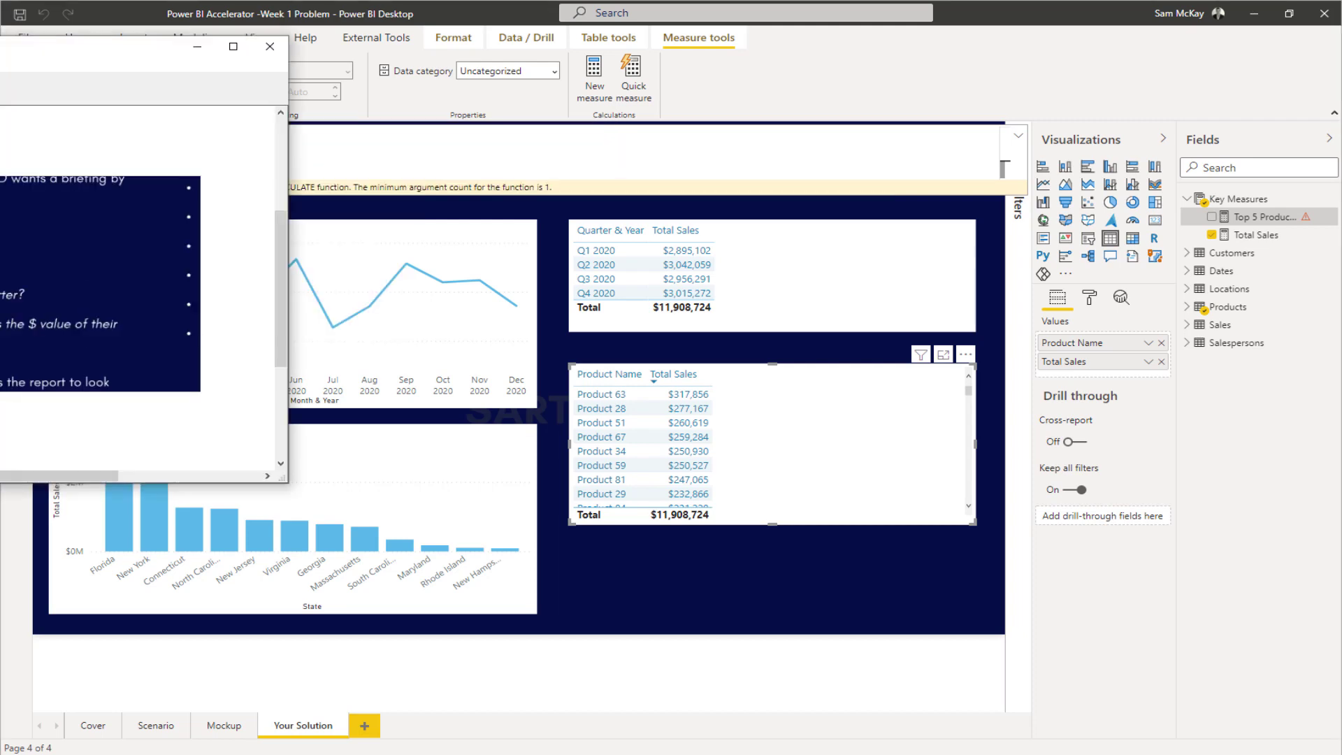
pyautogui.moveTo(0, 84); pyautogui.dragTo(444, 85)
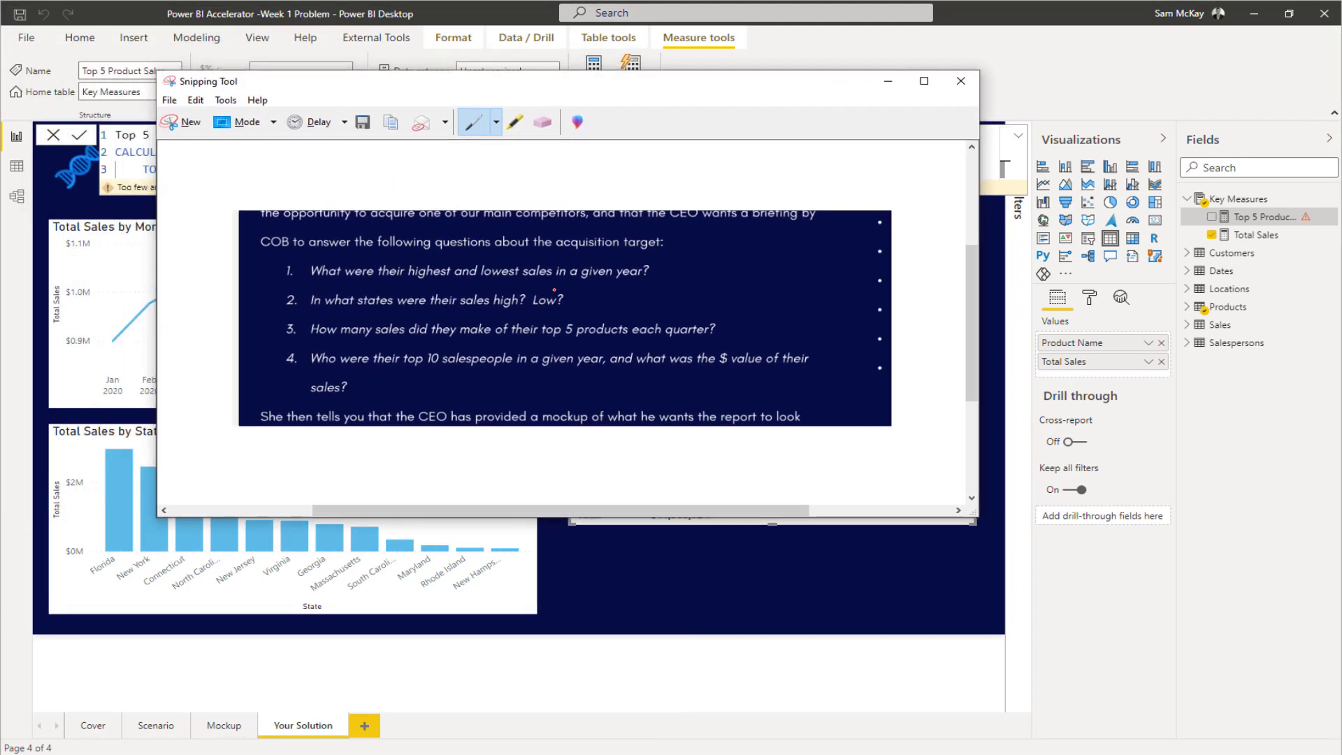
pyautogui.moveTo(626, 86); pyautogui.dragTo(0, 84)
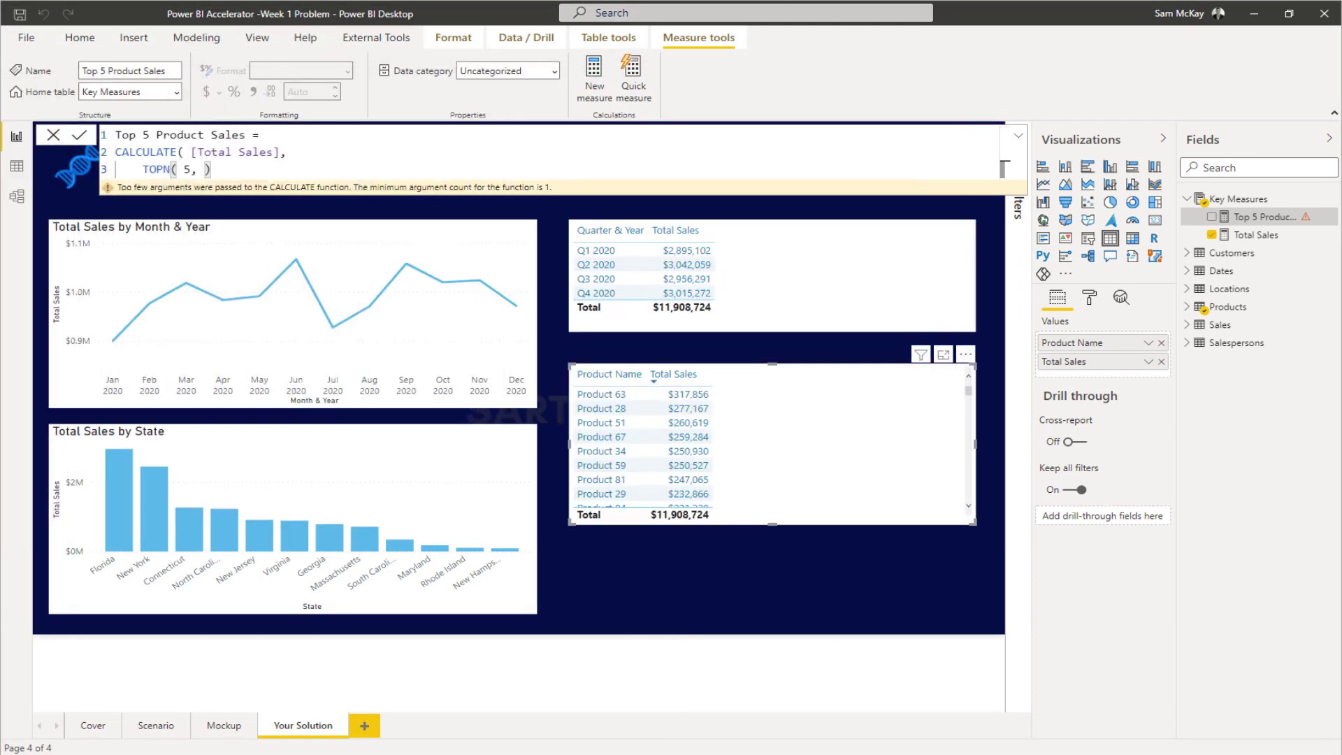
# Complete TOPN with the Products table ordered by [Total Sales], DESC, close both brackets and commit the measure.
pyautogui.click(207, 170)
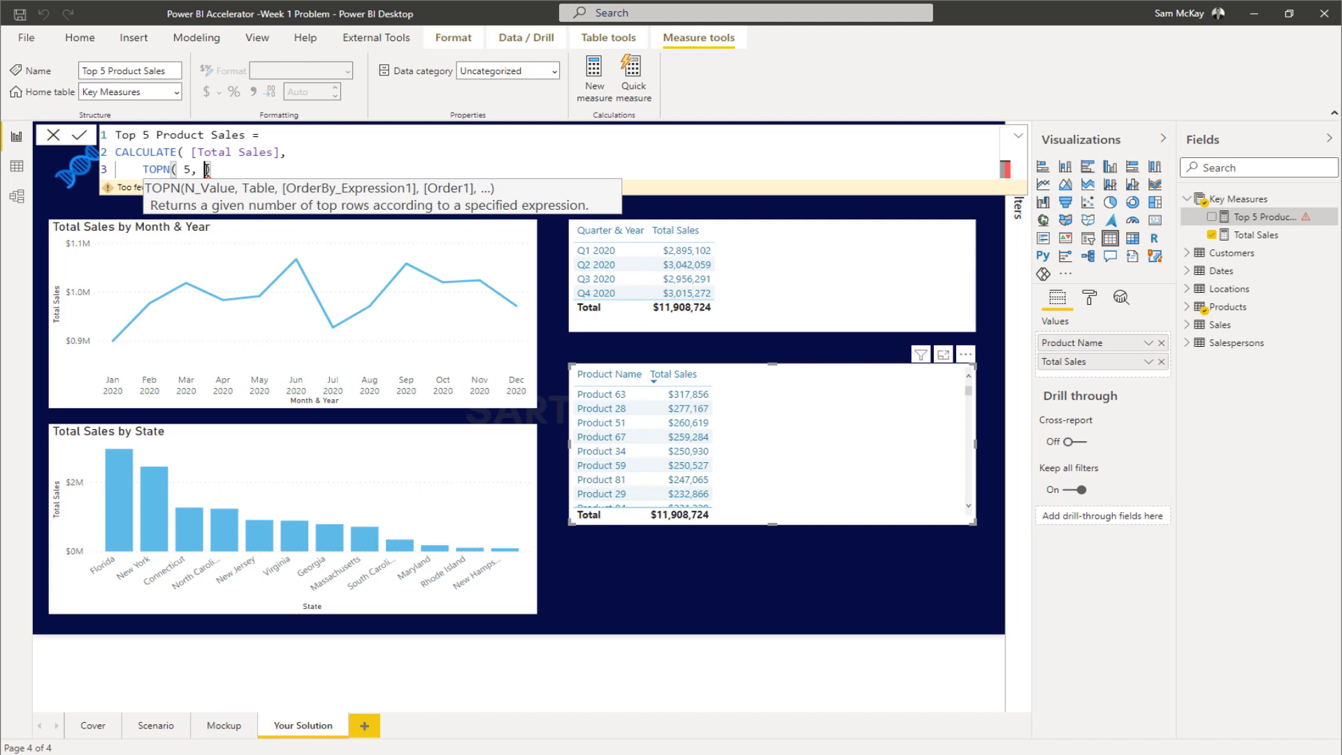
pyautogui.write('Pr')
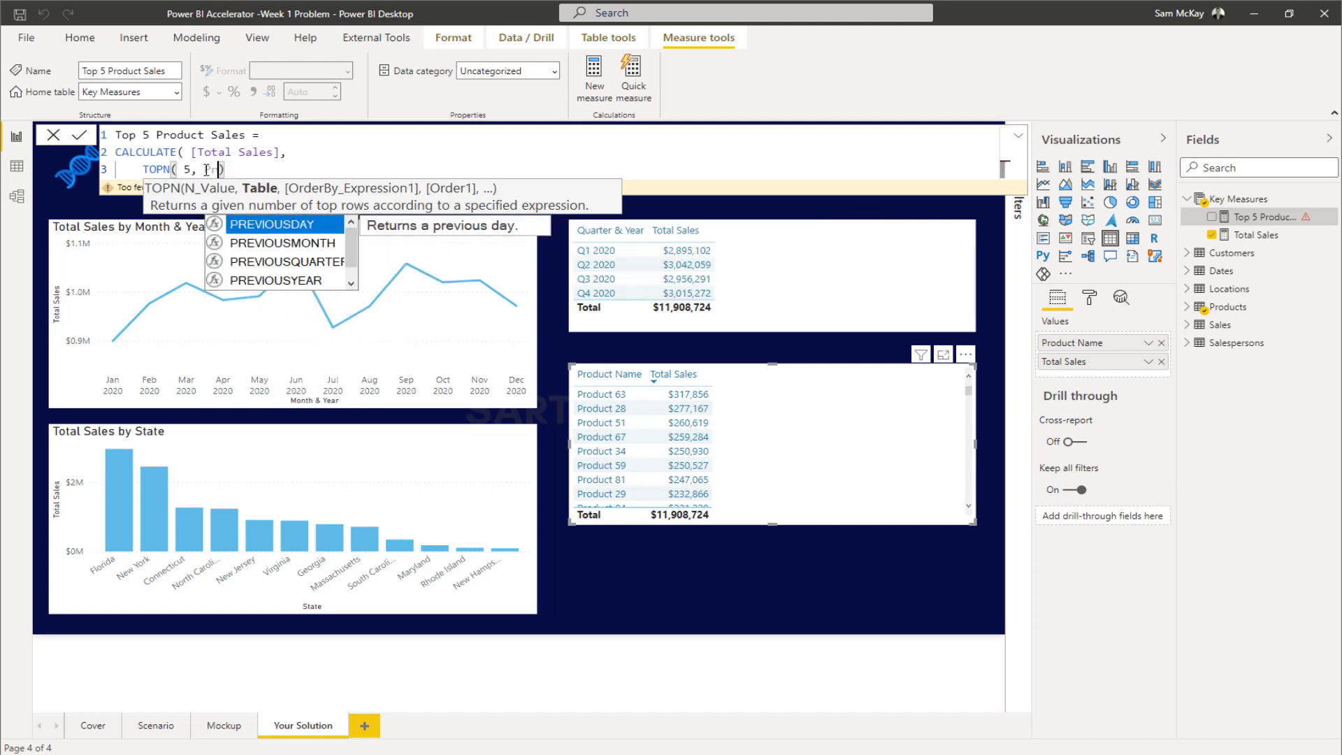
pyautogui.write('odu')
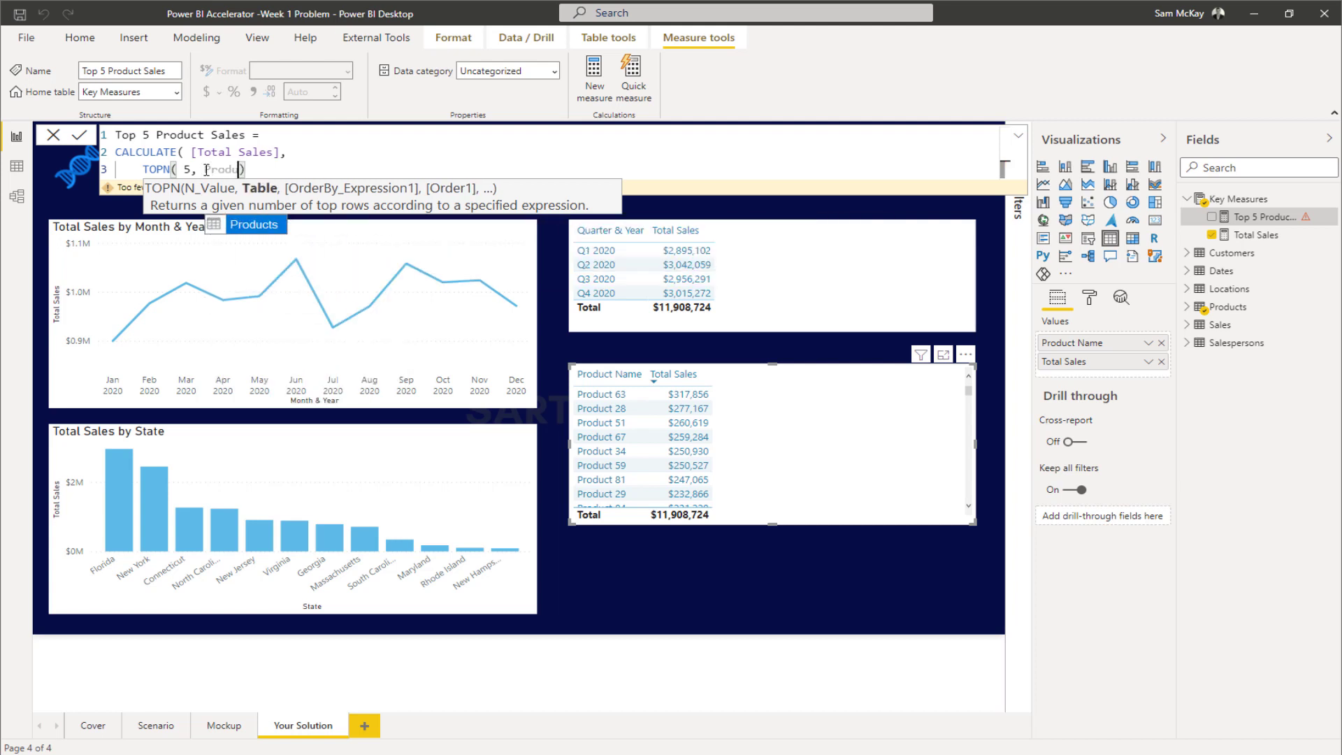
pyautogui.press('Tab')
pyautogui.write(', ')
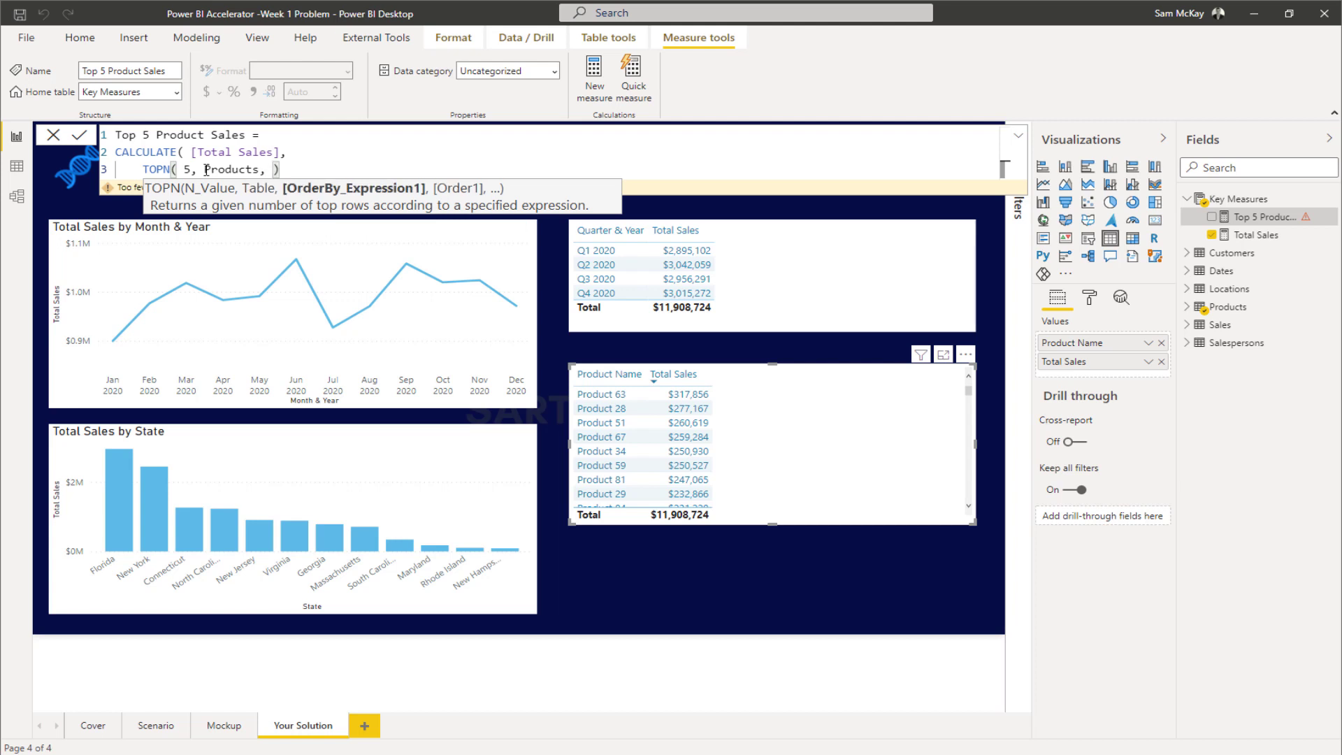
pyautogui.write('De')
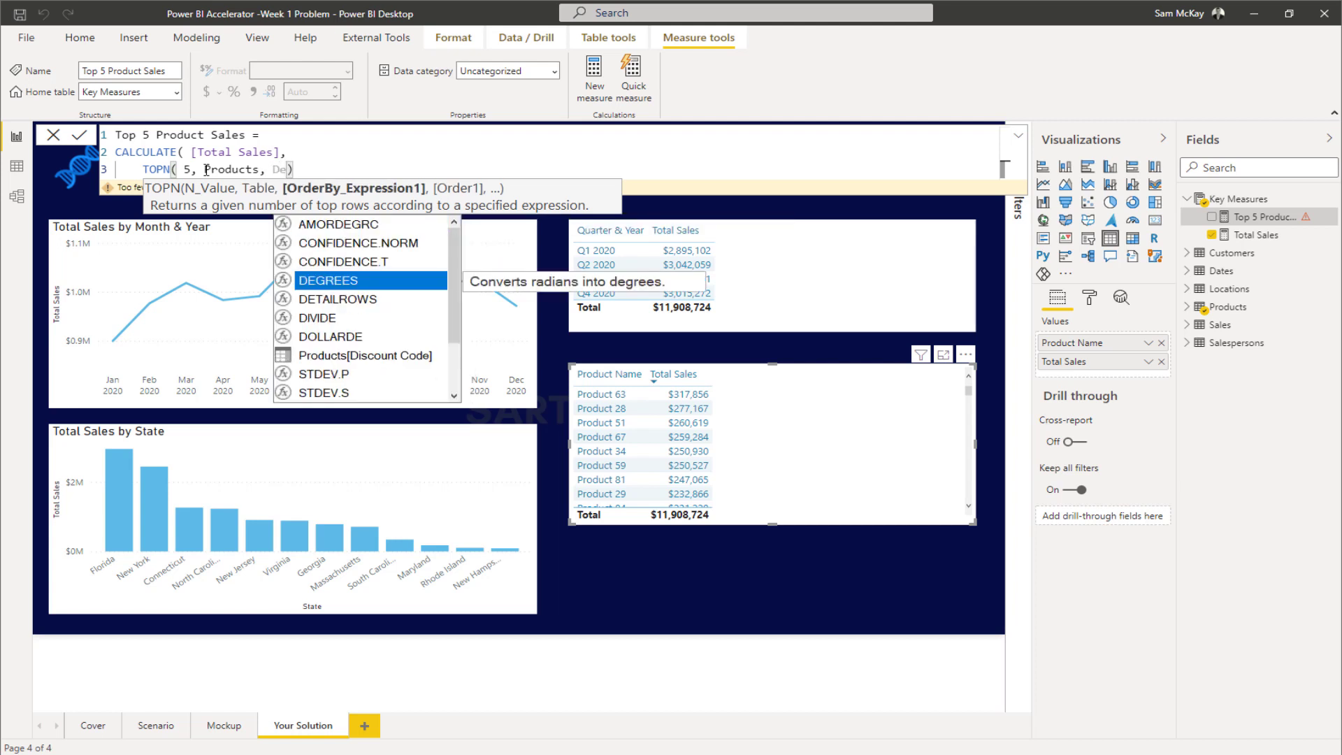
pyautogui.press('BackSpace')
pyautogui.press('BackSpace')
pyautogui.write('Total')
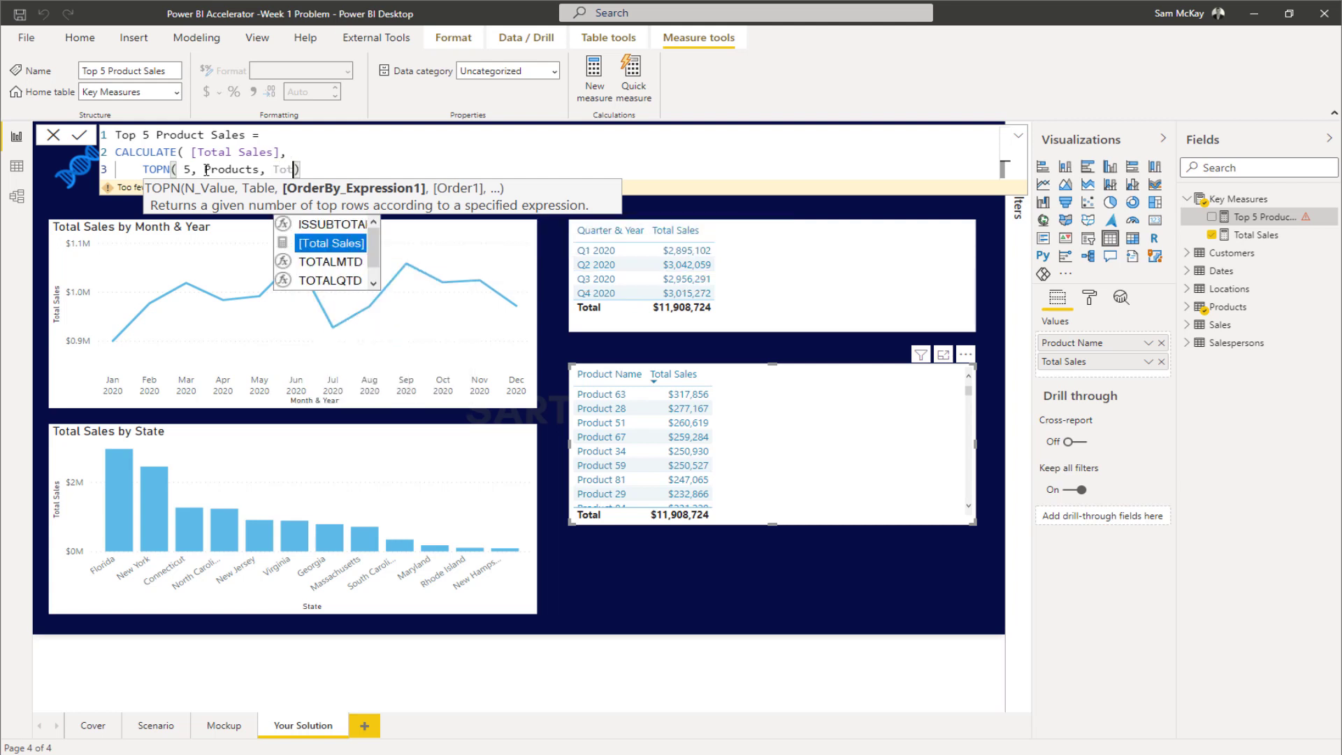
pyautogui.press('Tab')
pyautogui.write(', DESC')
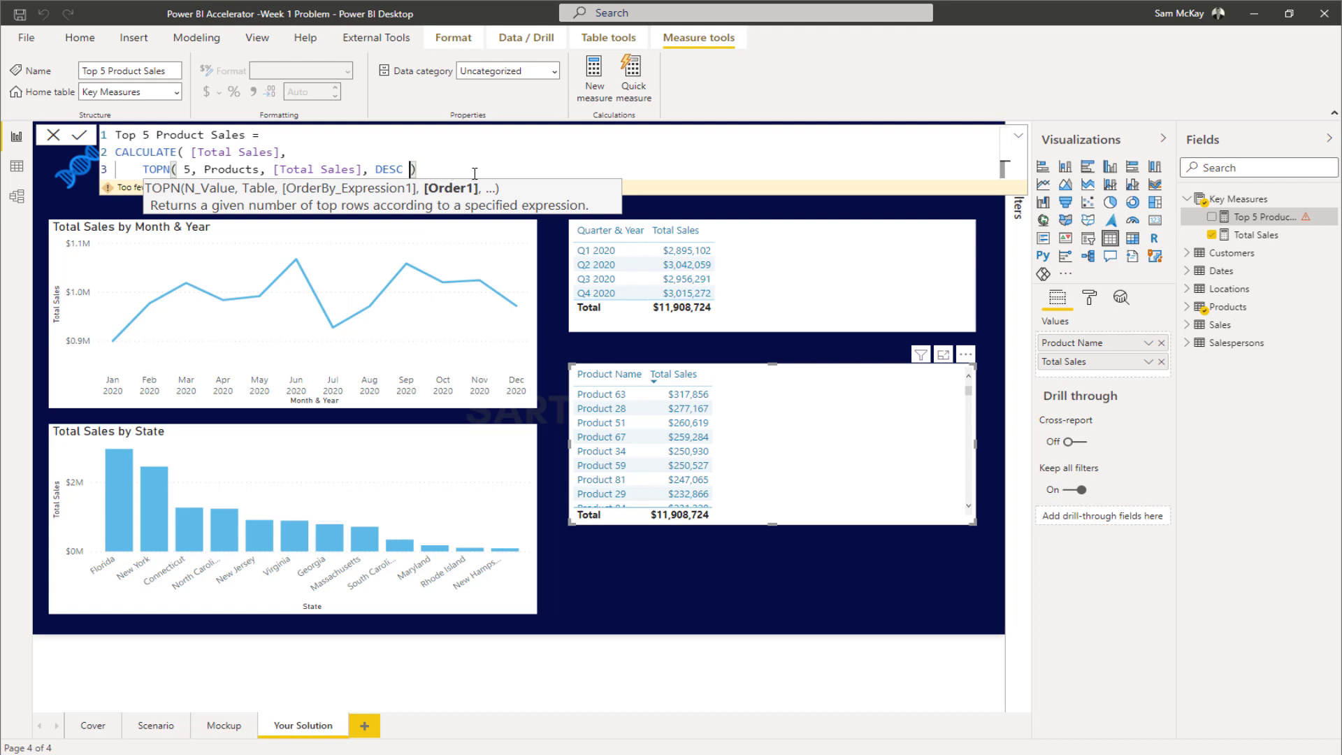
pyautogui.write(') )')
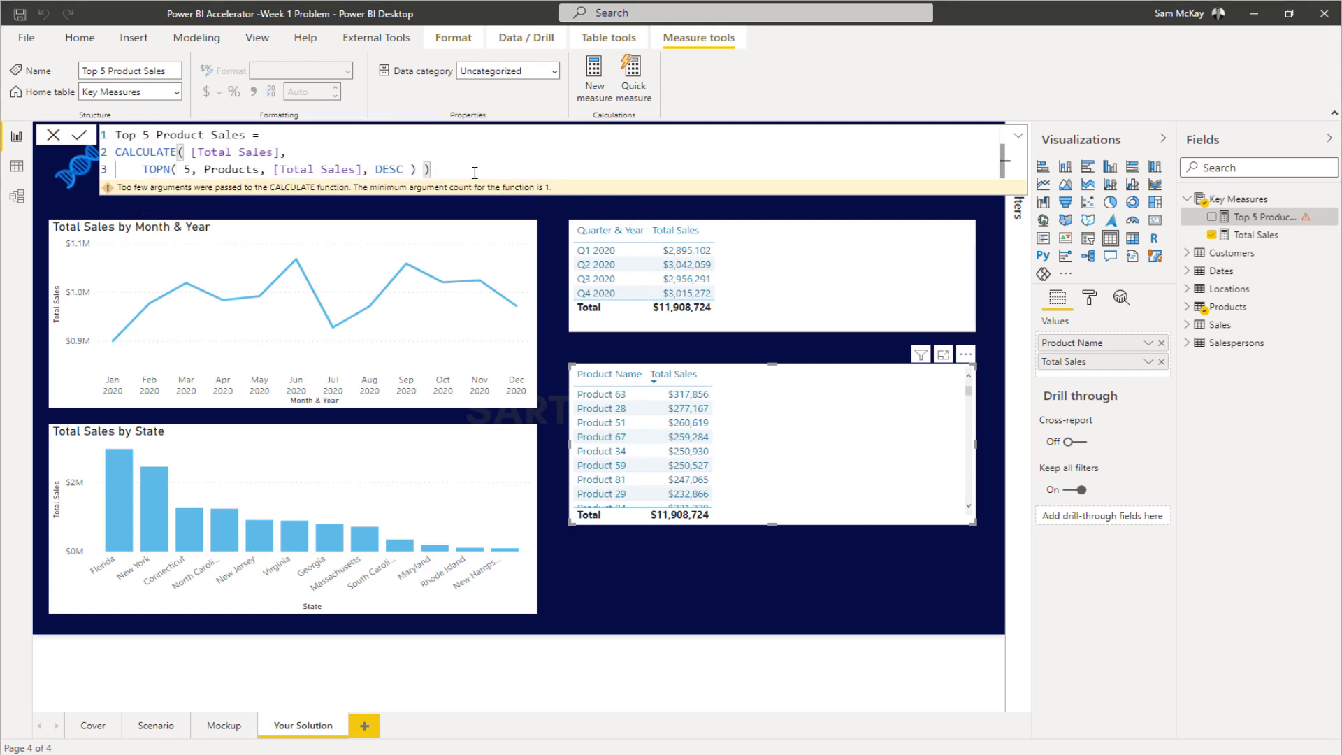
pyautogui.press('Return')
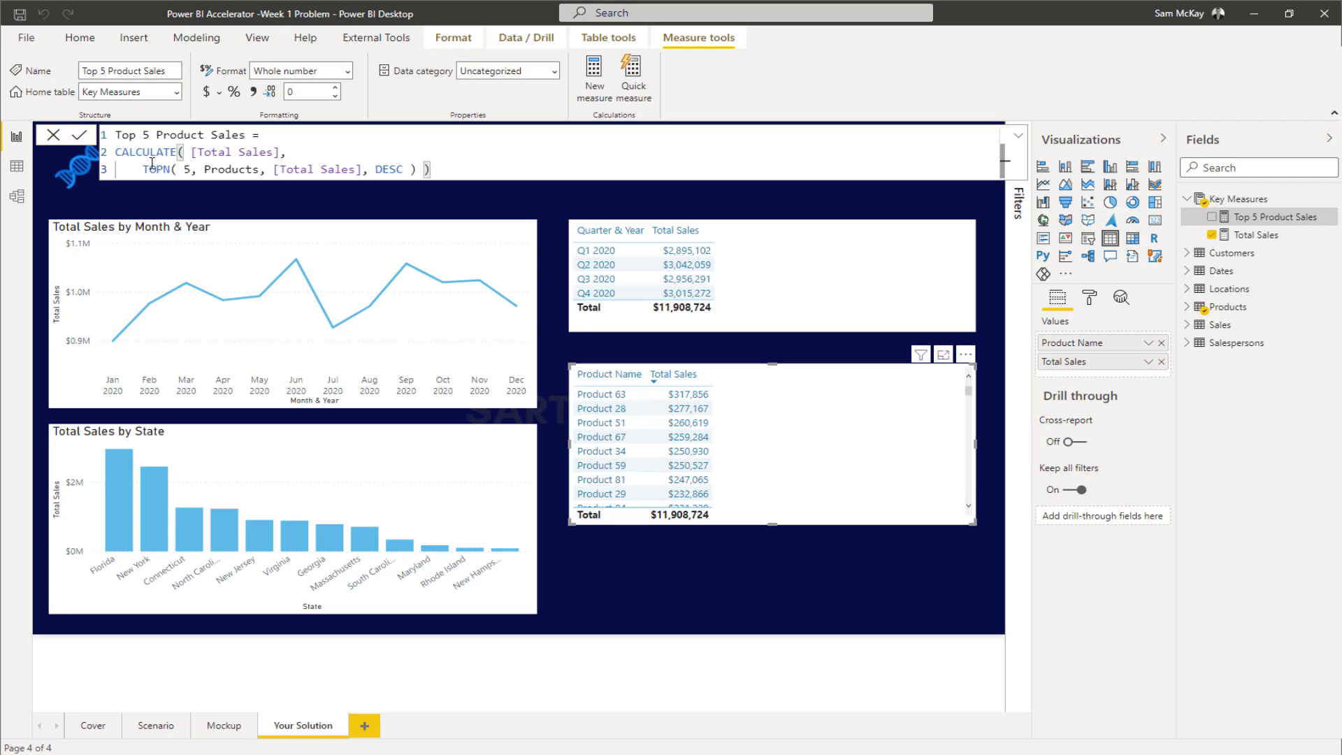
pyautogui.moveTo(144, 168); pyautogui.dragTo(455, 173)
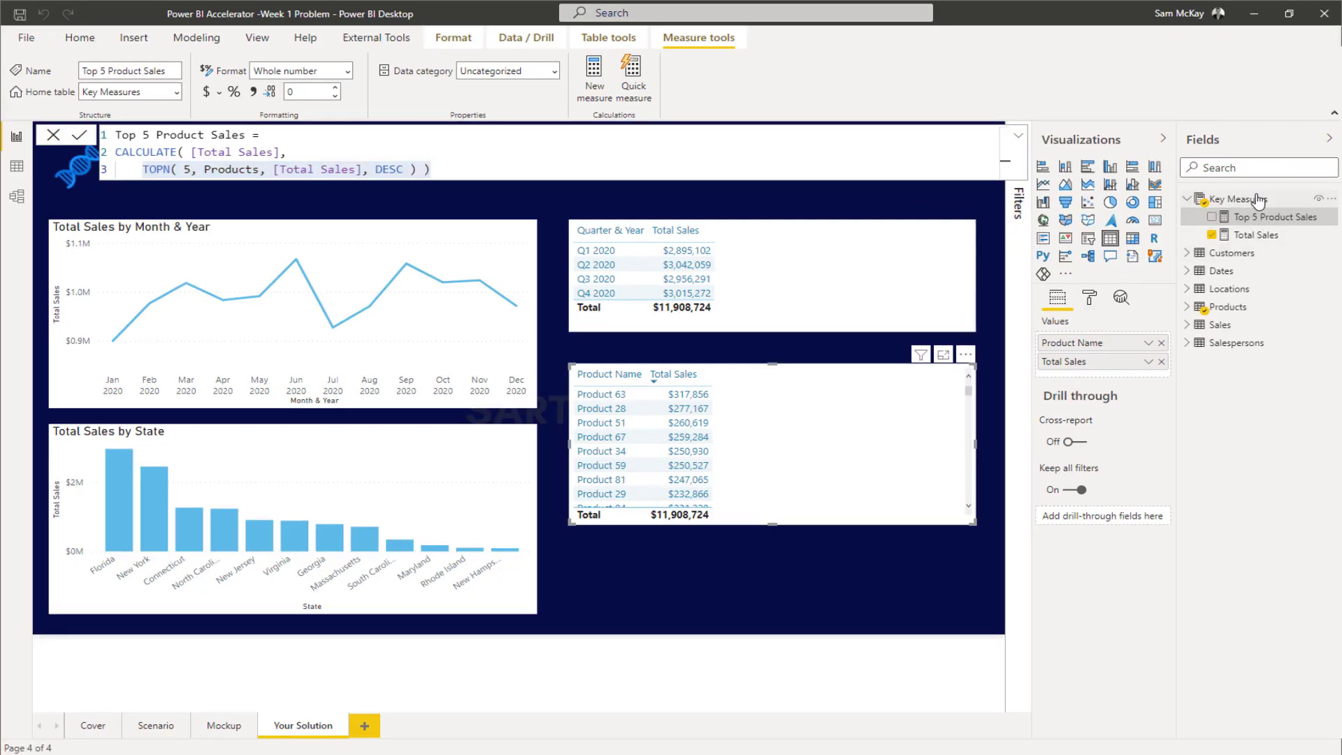
# Add Top 5 Product Sales to the quarterly sales table and format the measure as dollar currency.
pyautogui.moveTo(1265, 217); pyautogui.dragTo(797, 288)
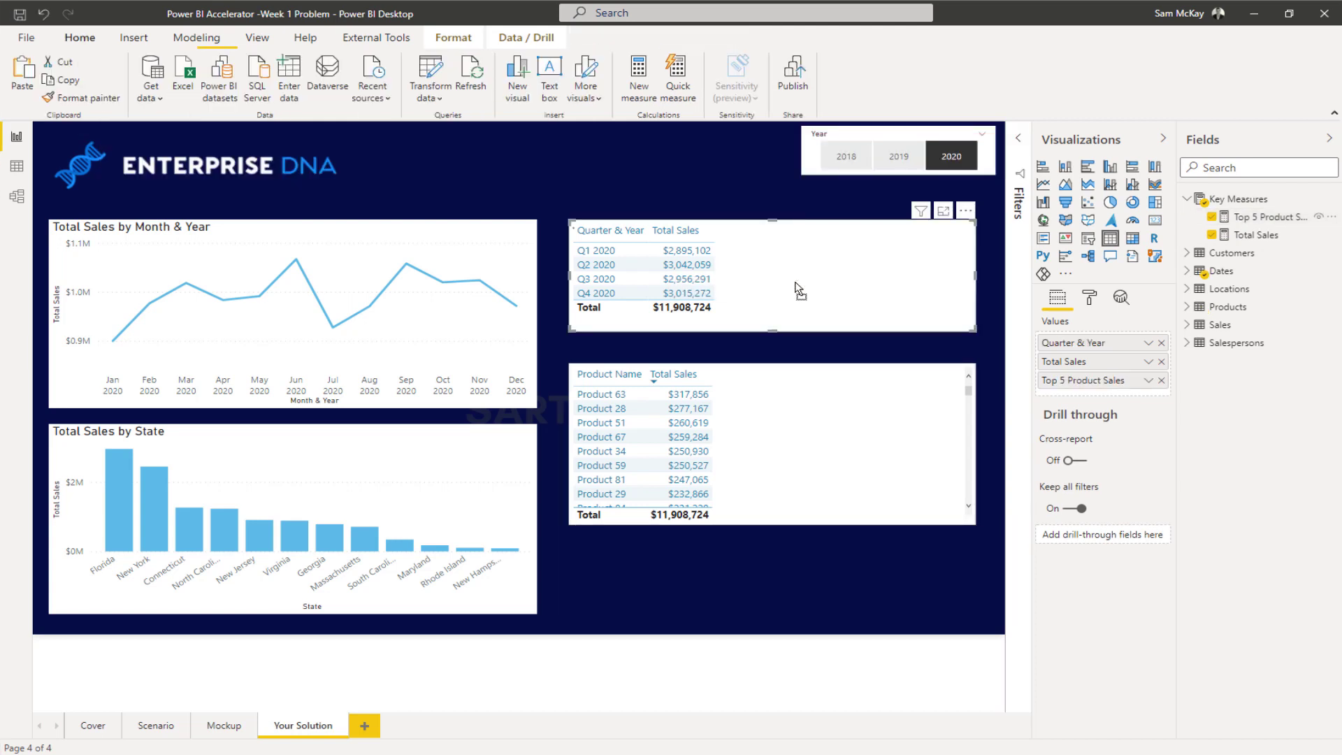
pyautogui.click(1262, 217)
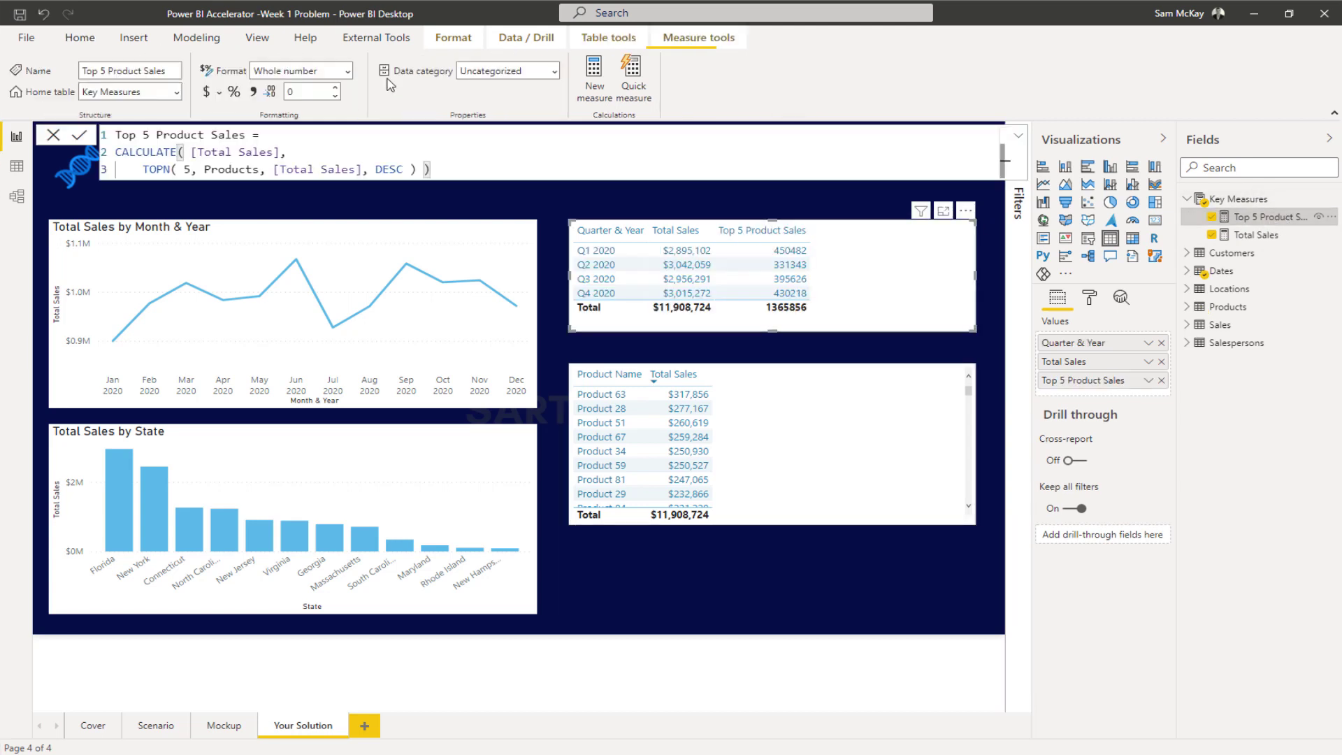
pyautogui.click(220, 96)
pyautogui.click(251, 141)
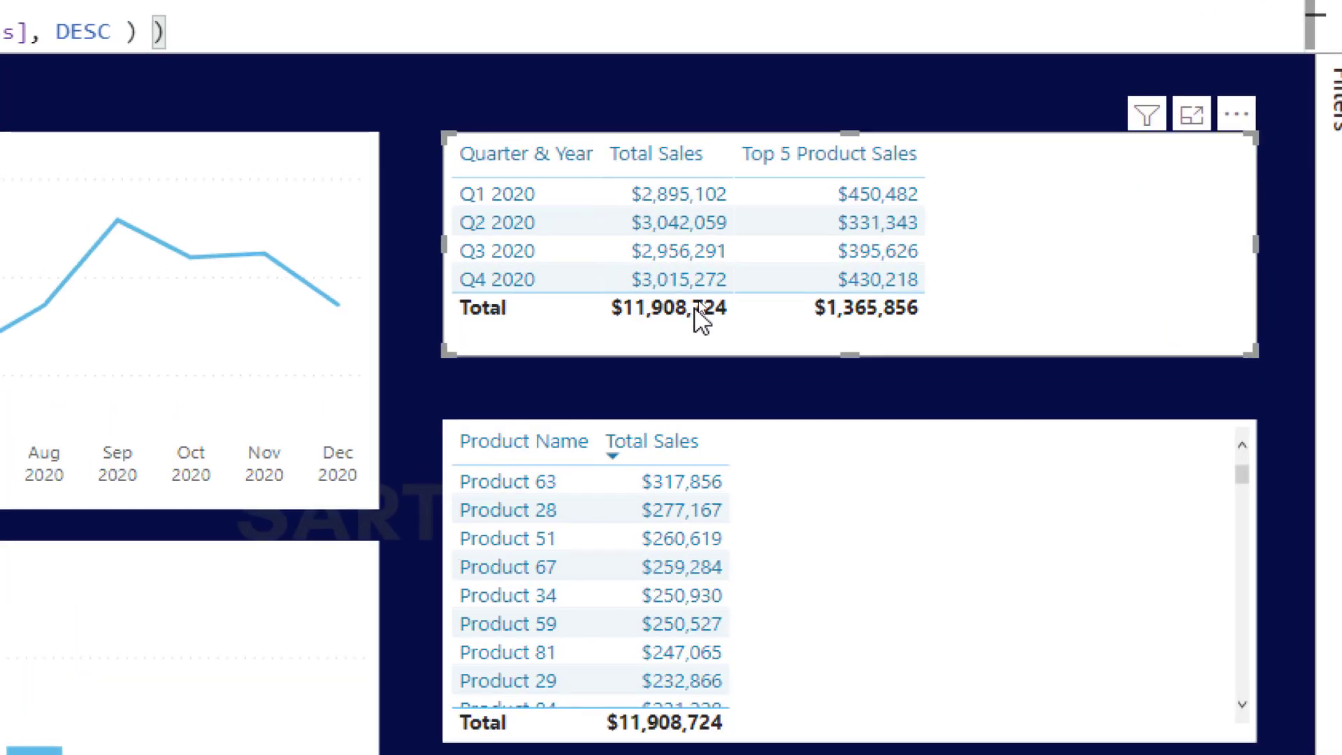
# Cross-filter the report by Q1 2020 from the quarterly table to check that quarter's product sales.
pyautogui.click(691, 264)
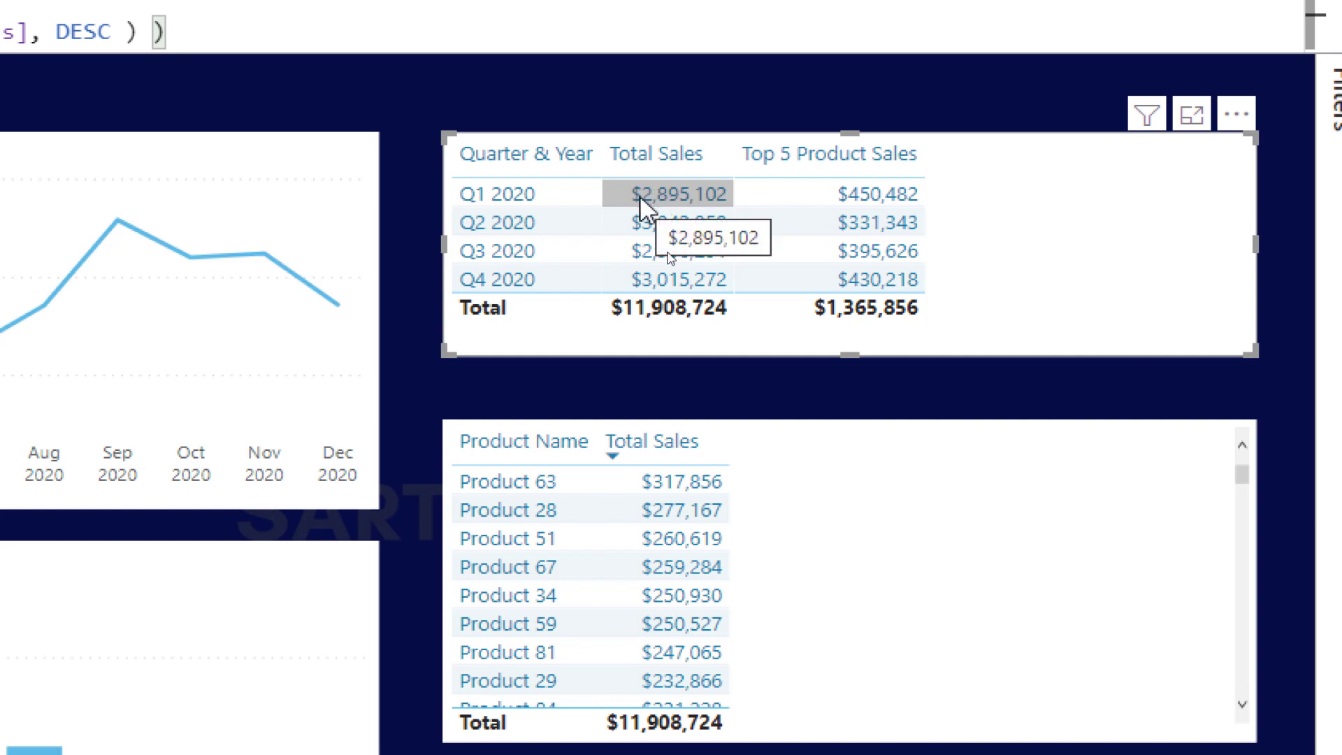
pyautogui.click(502, 186)
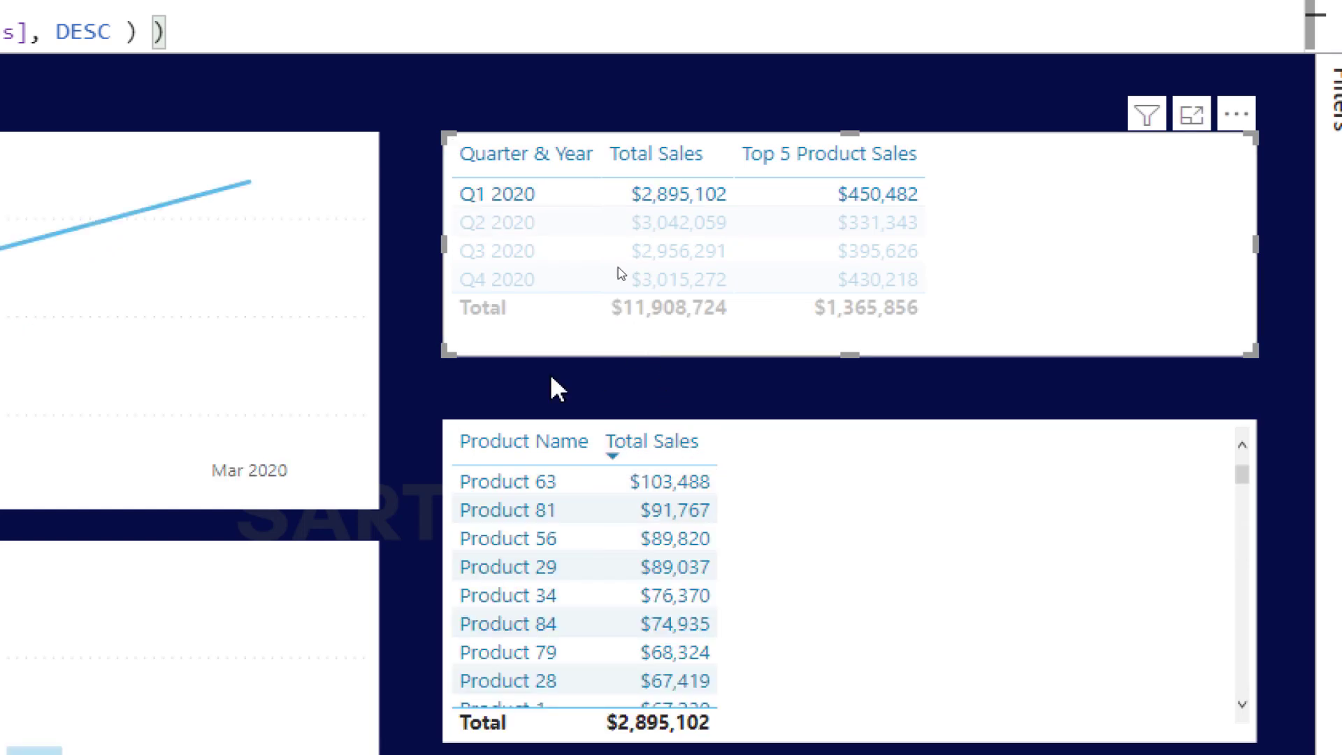
# Cross-filter the report by Q2, Q3 and Q4 2020 from the quarterly table to compare product sales, and clear the selection.
pyautogui.click(504, 228)
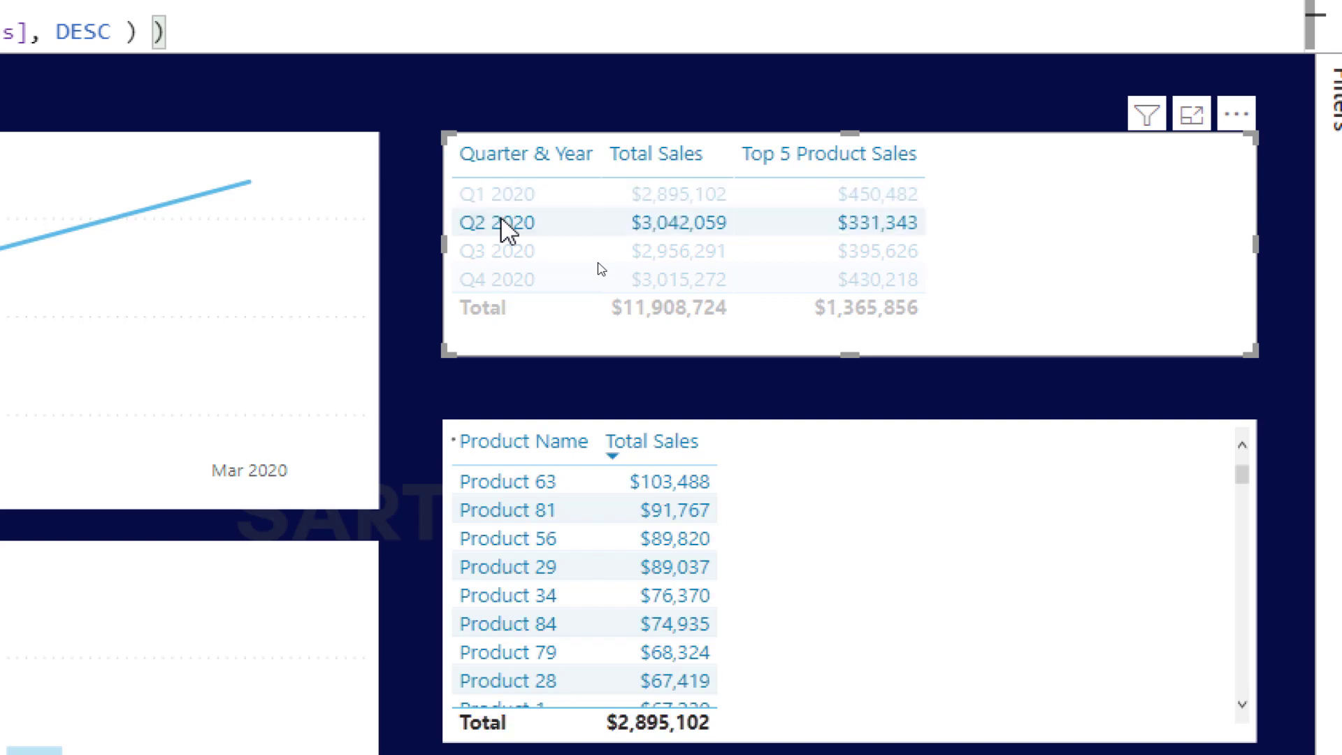
pyautogui.click(519, 255)
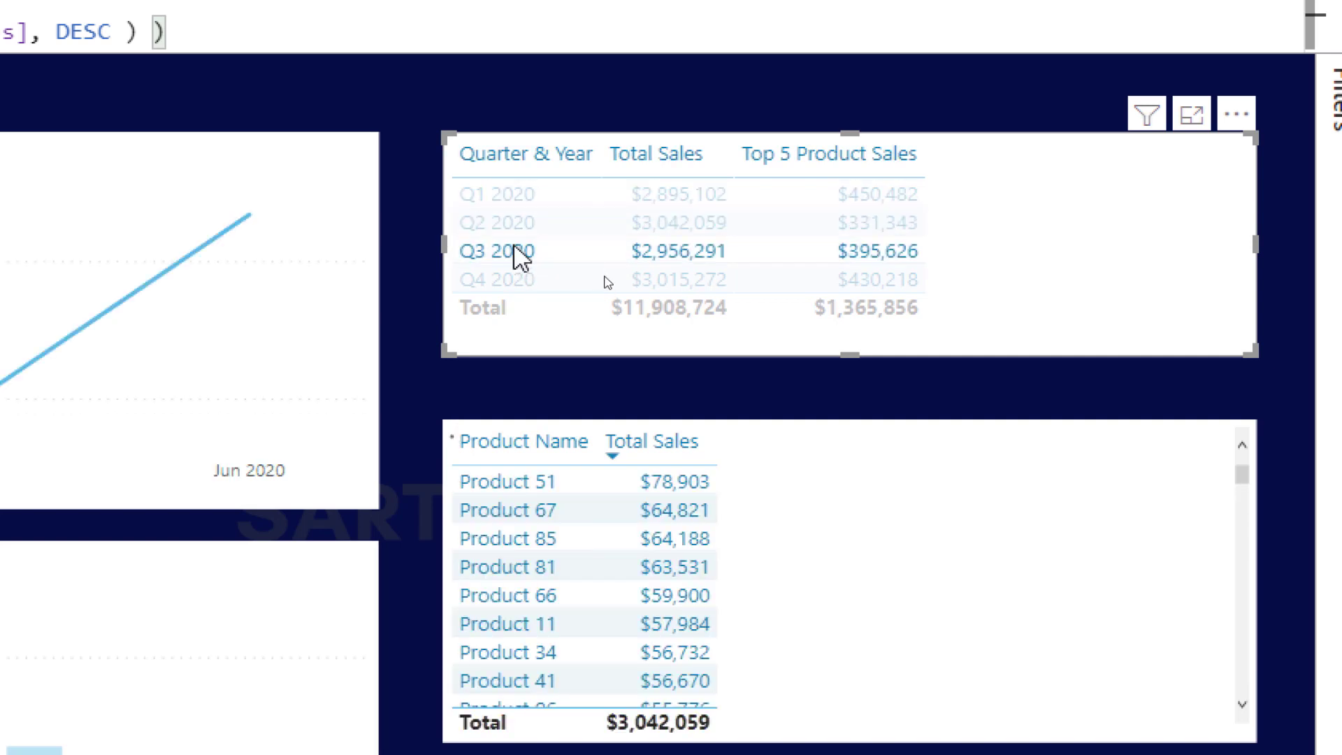
pyautogui.click(512, 299)
pyautogui.click(517, 283)
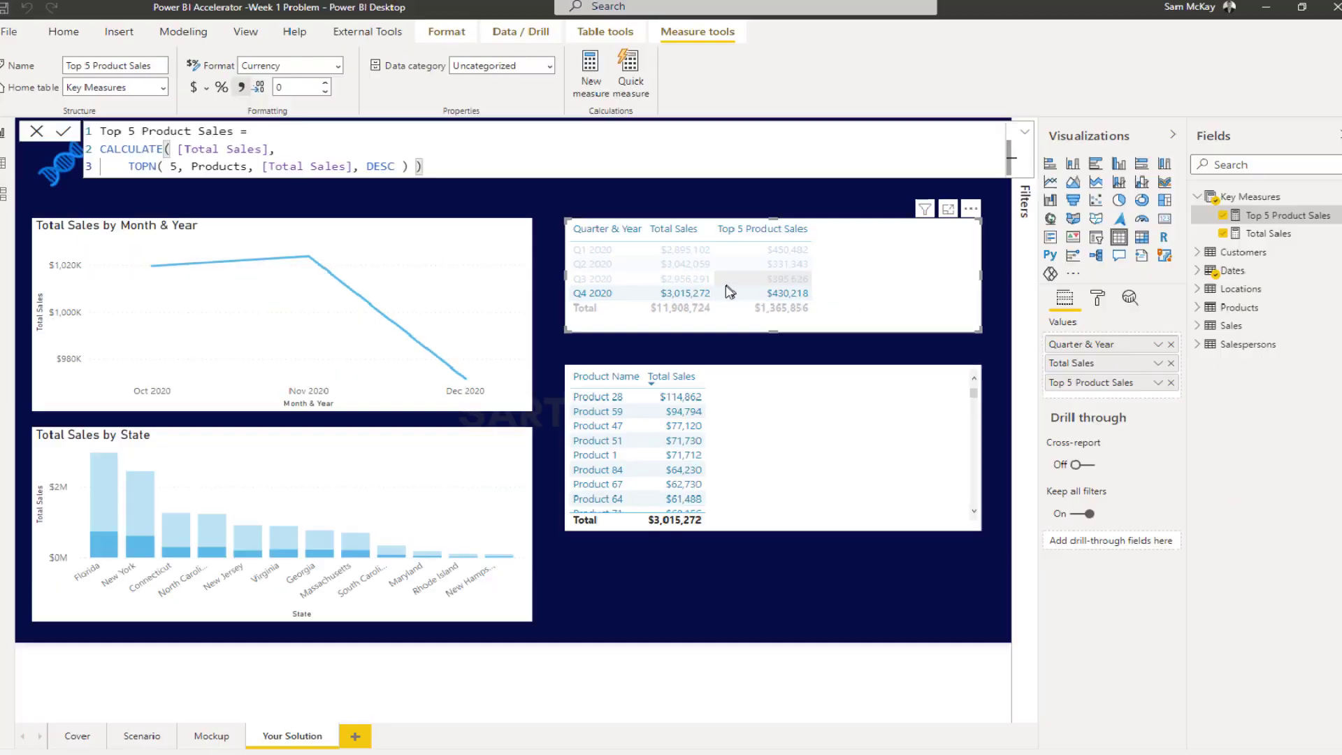
pyautogui.click(613, 296)
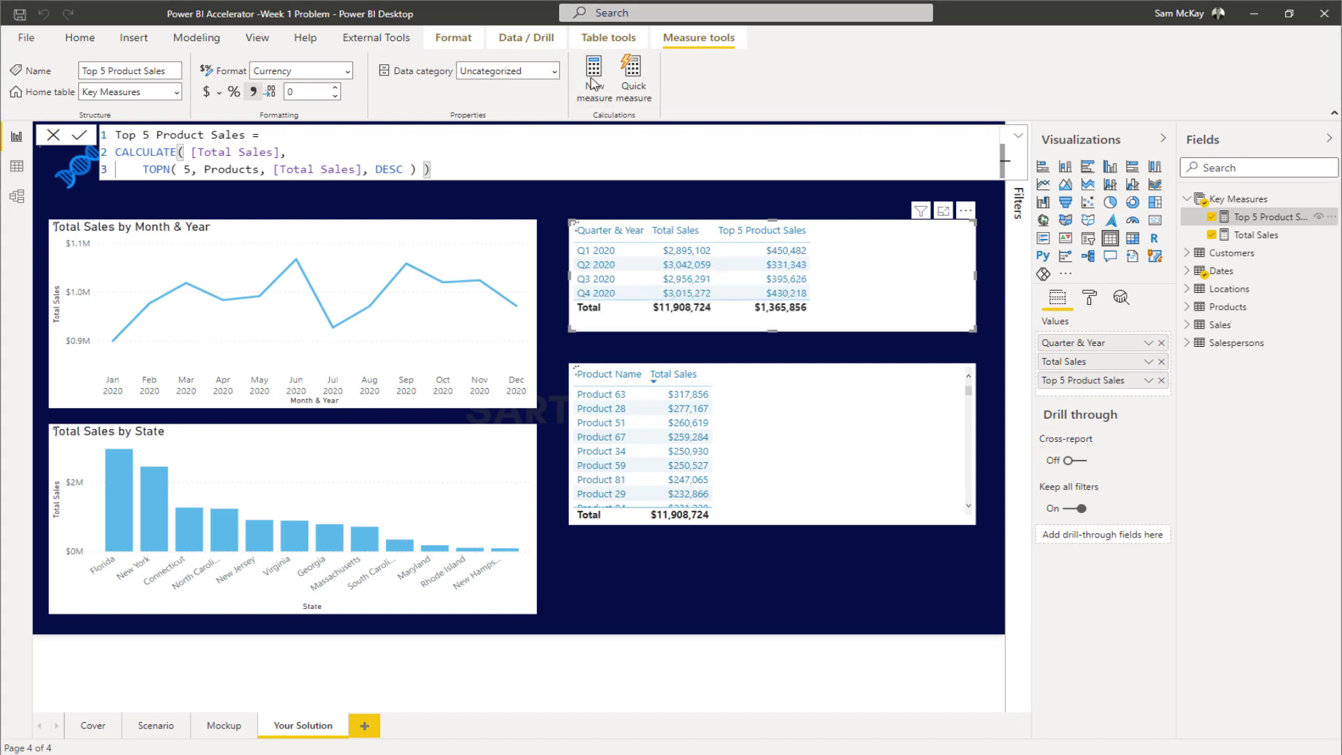
# Create a new measure named Top 5 vs All Sales and begin its formula on a second line.
pyautogui.click(593, 84)
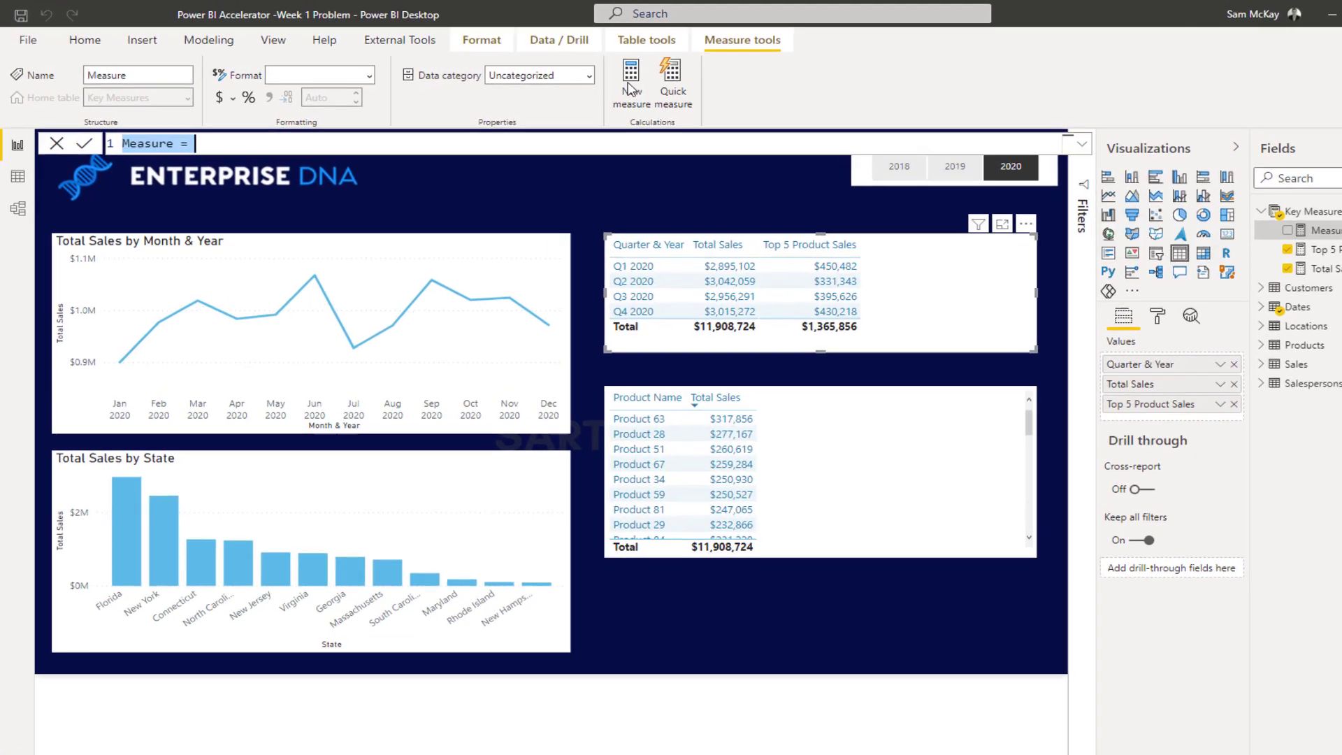
pyautogui.write('Top ')
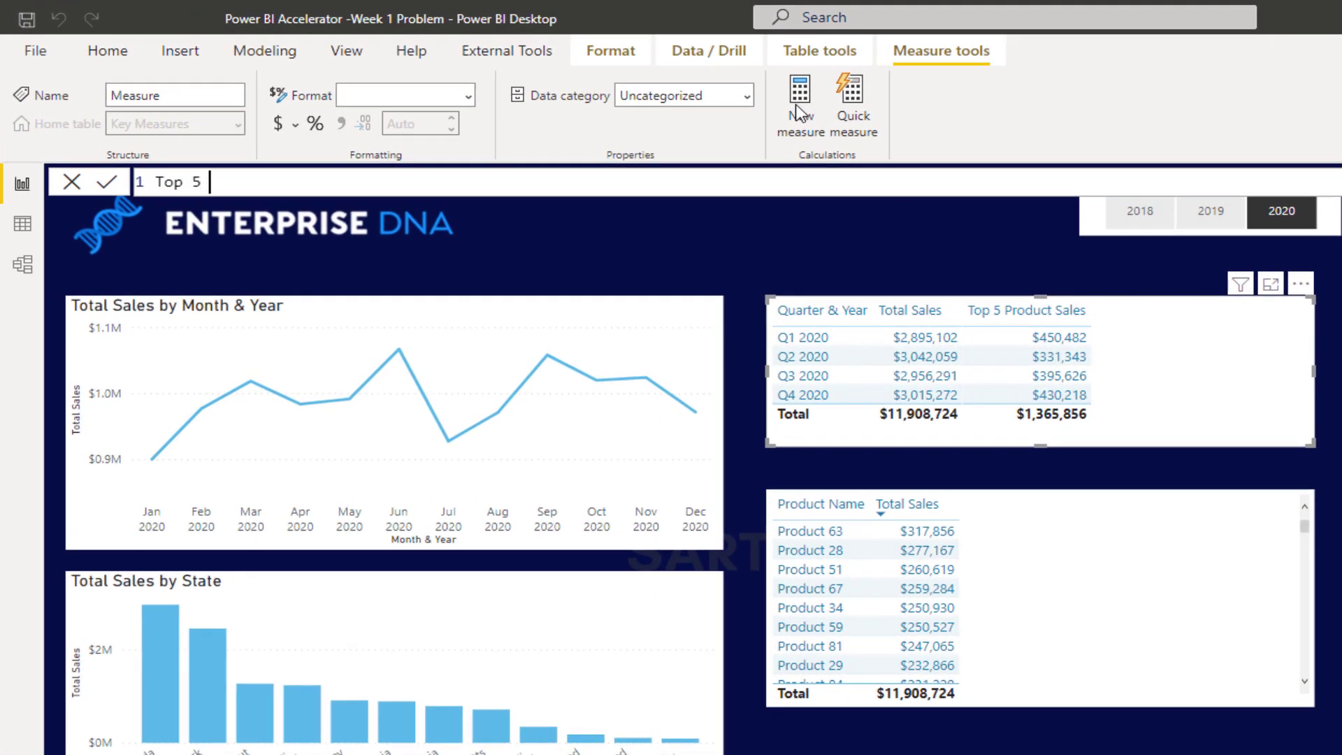
pyautogui.write('5 vs All Sales')
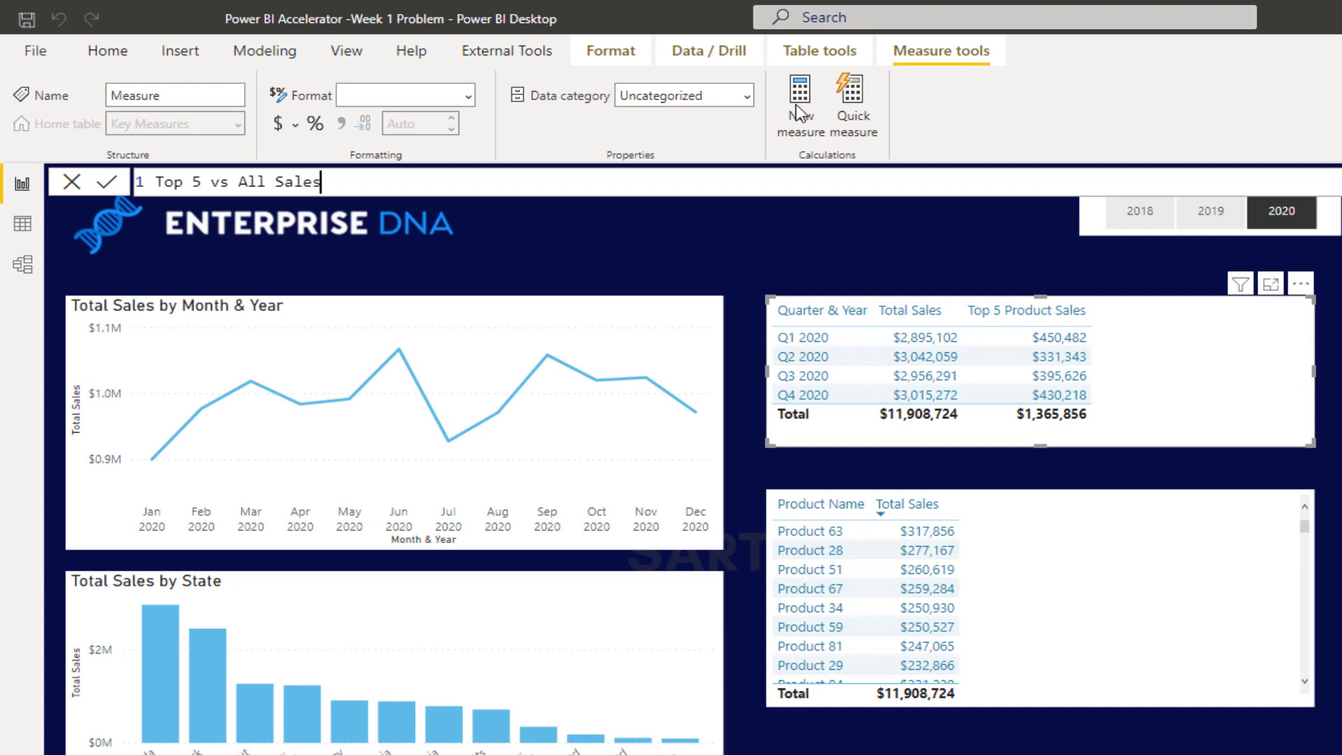
pyautogui.write(' =')
pyautogui.hotkey('shift', 'Return')
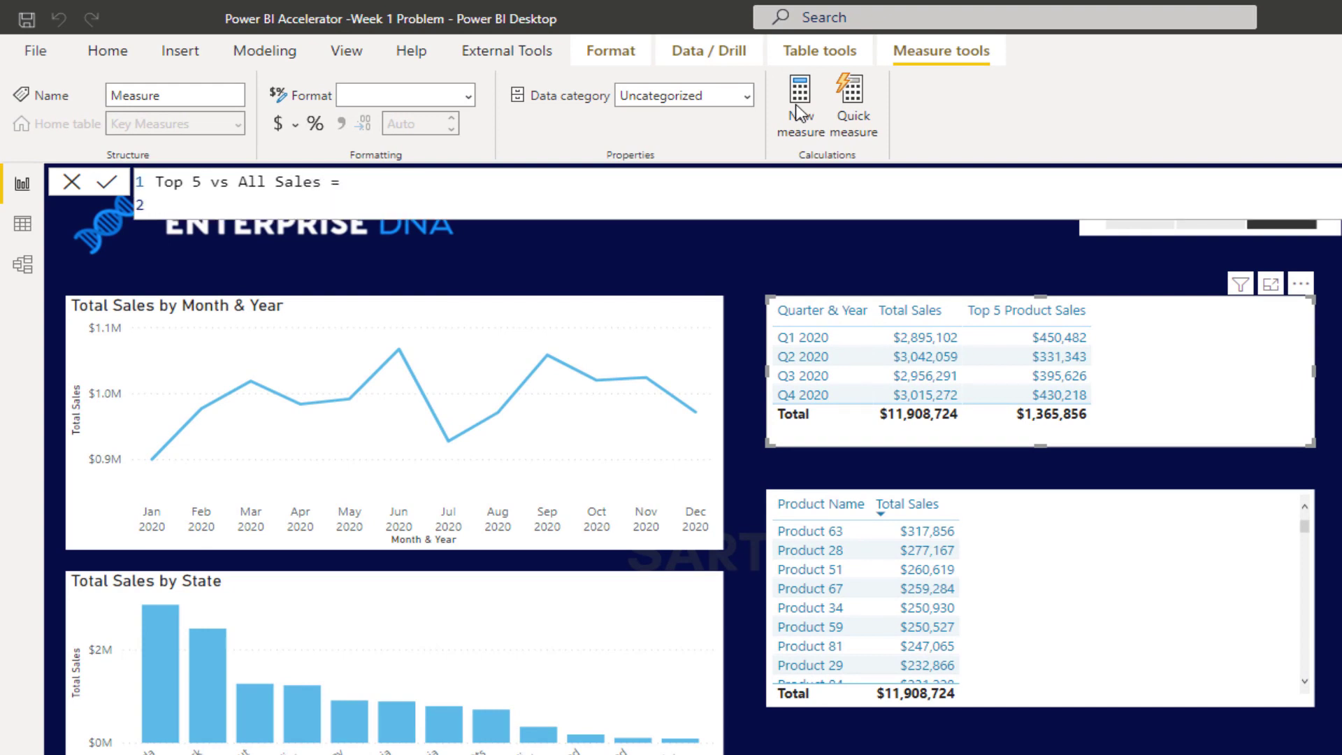
# Define the measure as DIVIDE( [Top 5 Product Sales], [Total Sales], 0 ) and commit it.
pyautogui.write('DIV')
pyautogui.press('Tab')
pyautogui.write('[T')
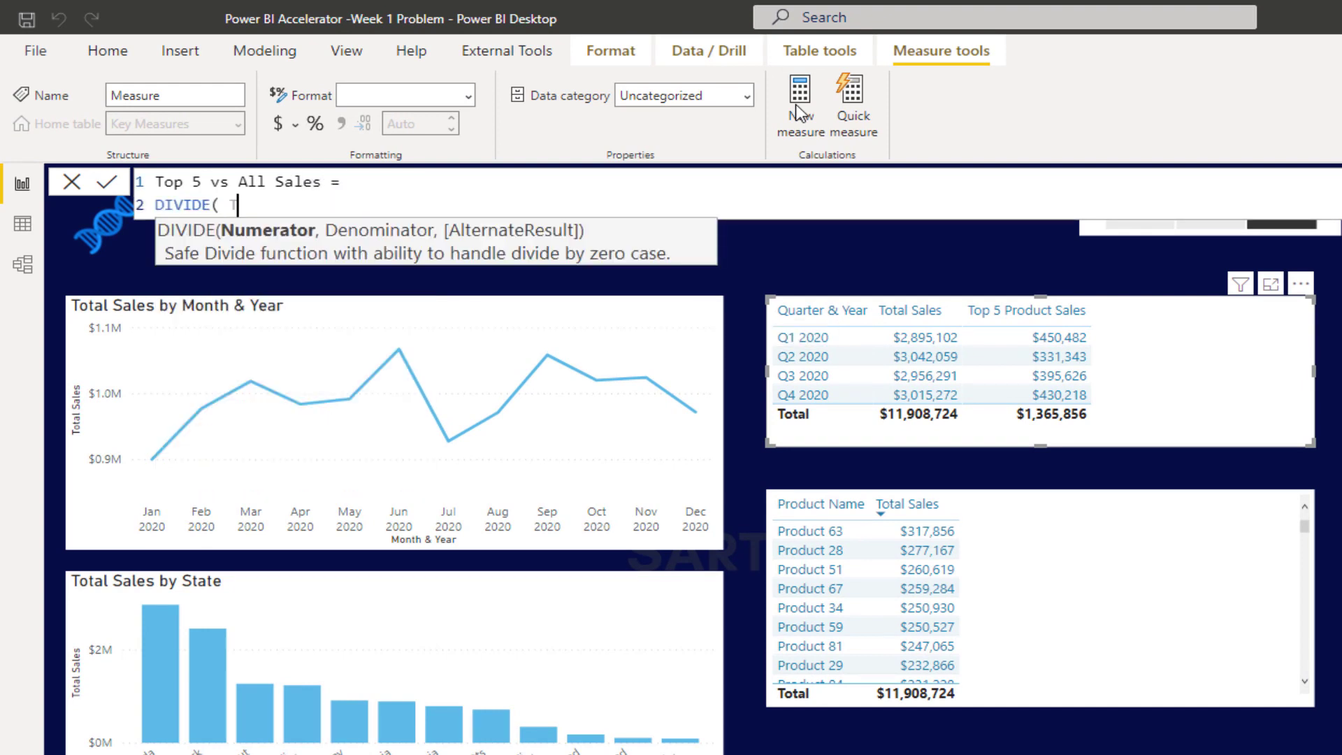
pyautogui.write('op')
pyautogui.press('Tab')
pyautogui.write(', ')
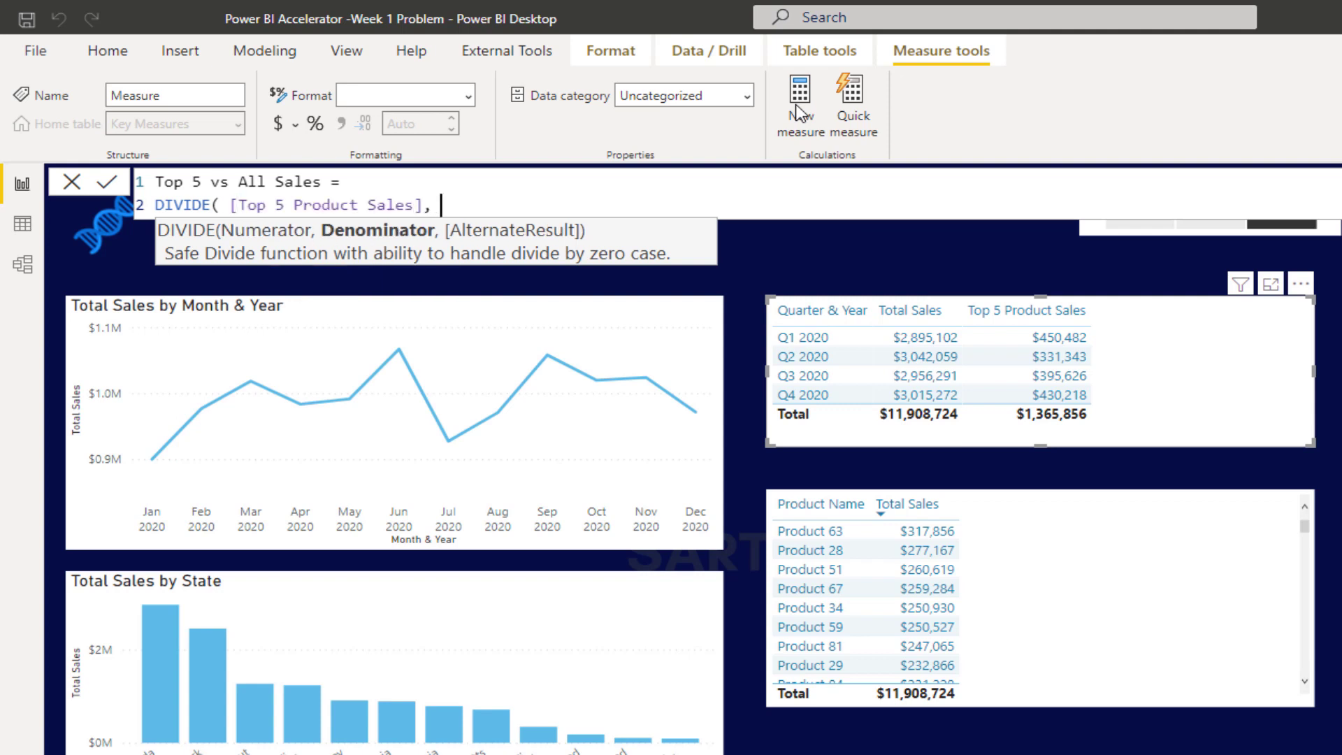
pyautogui.write('[Tota')
pyautogui.press('Tab')
pyautogui.write(', ')
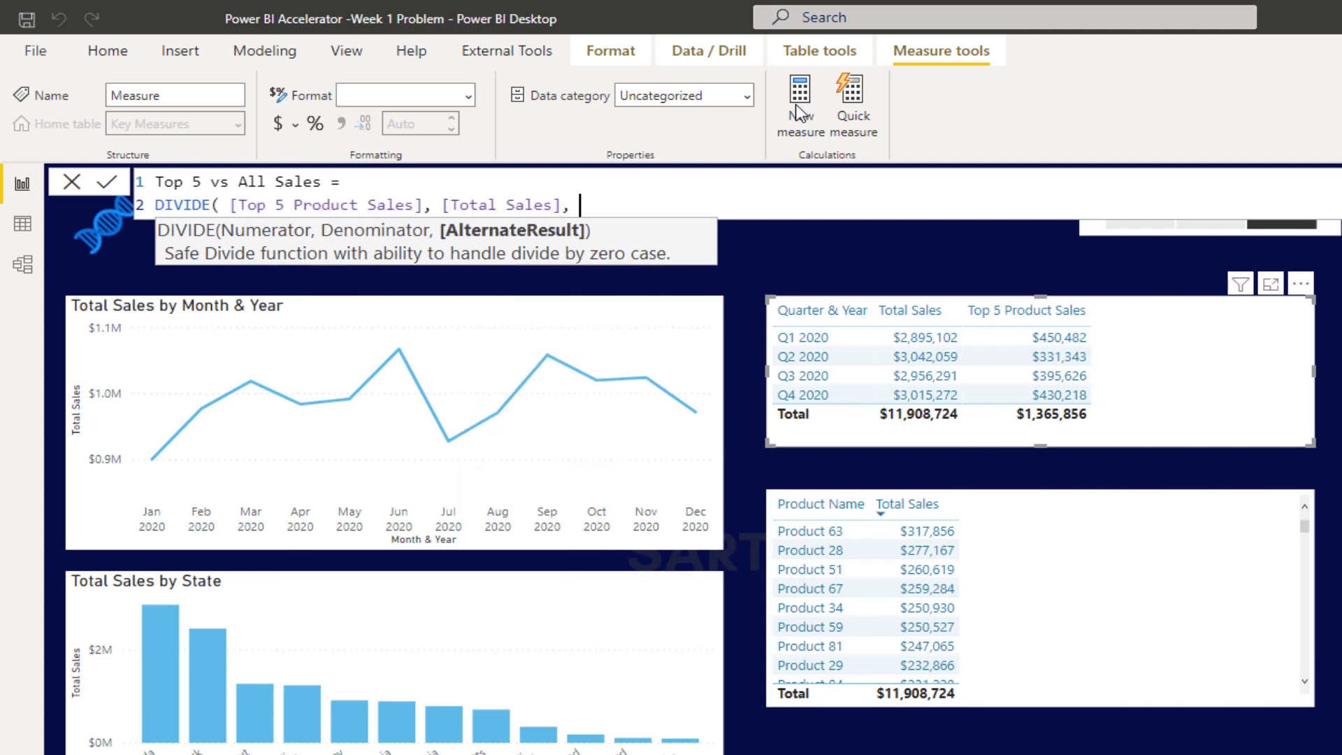
pyautogui.write('0 )')
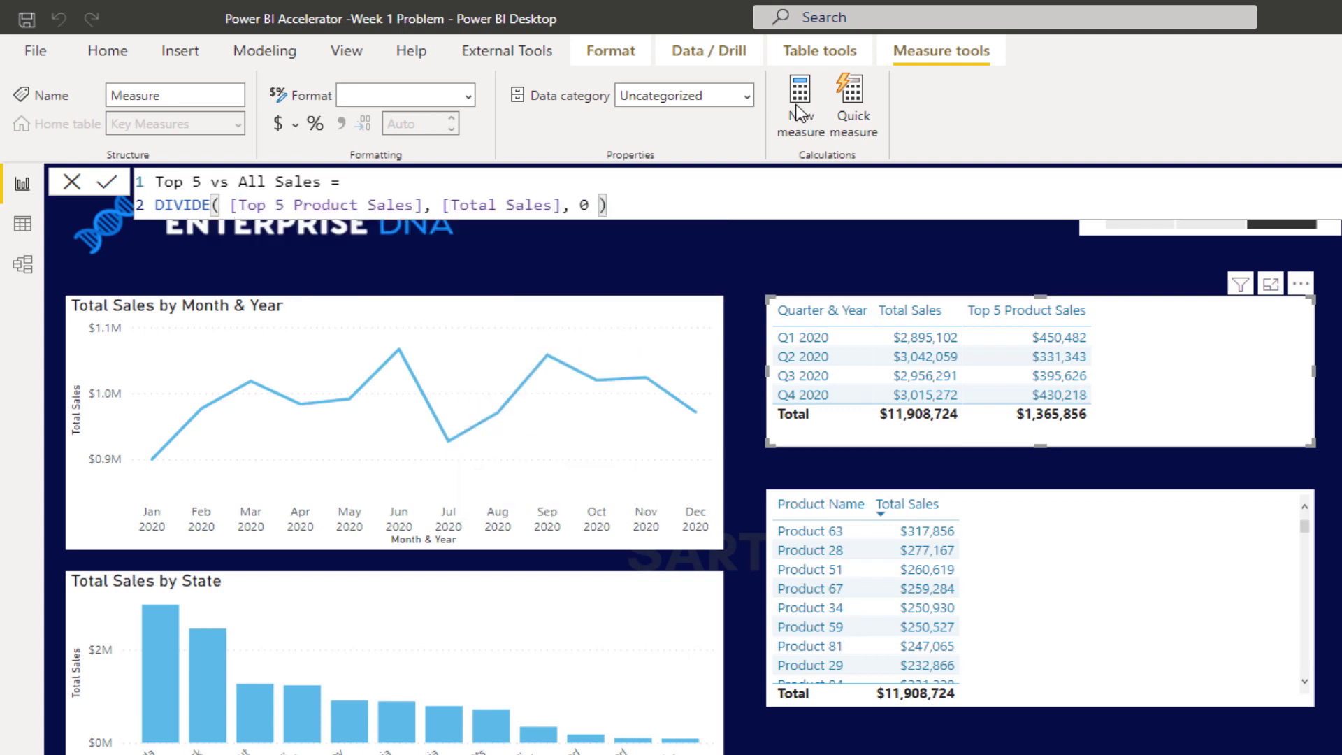
pyautogui.press('Return')
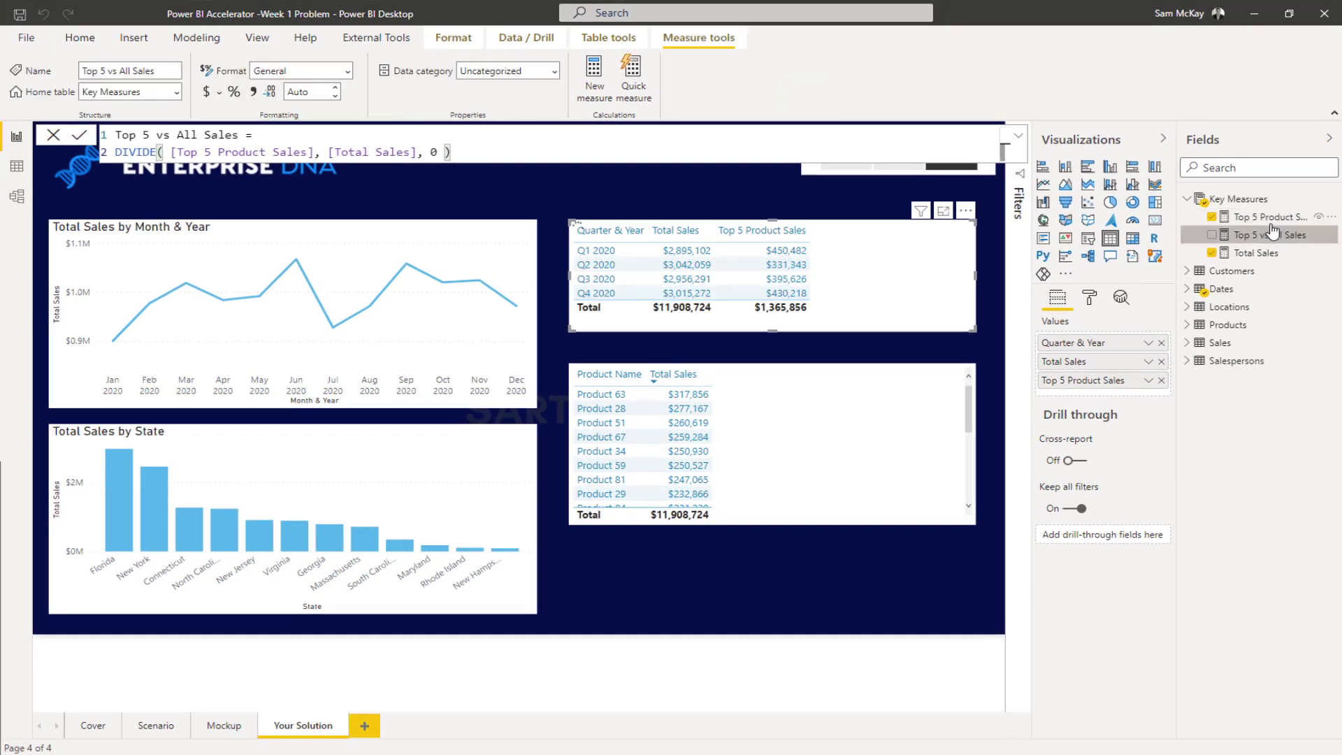
pyautogui.click(1265, 219)
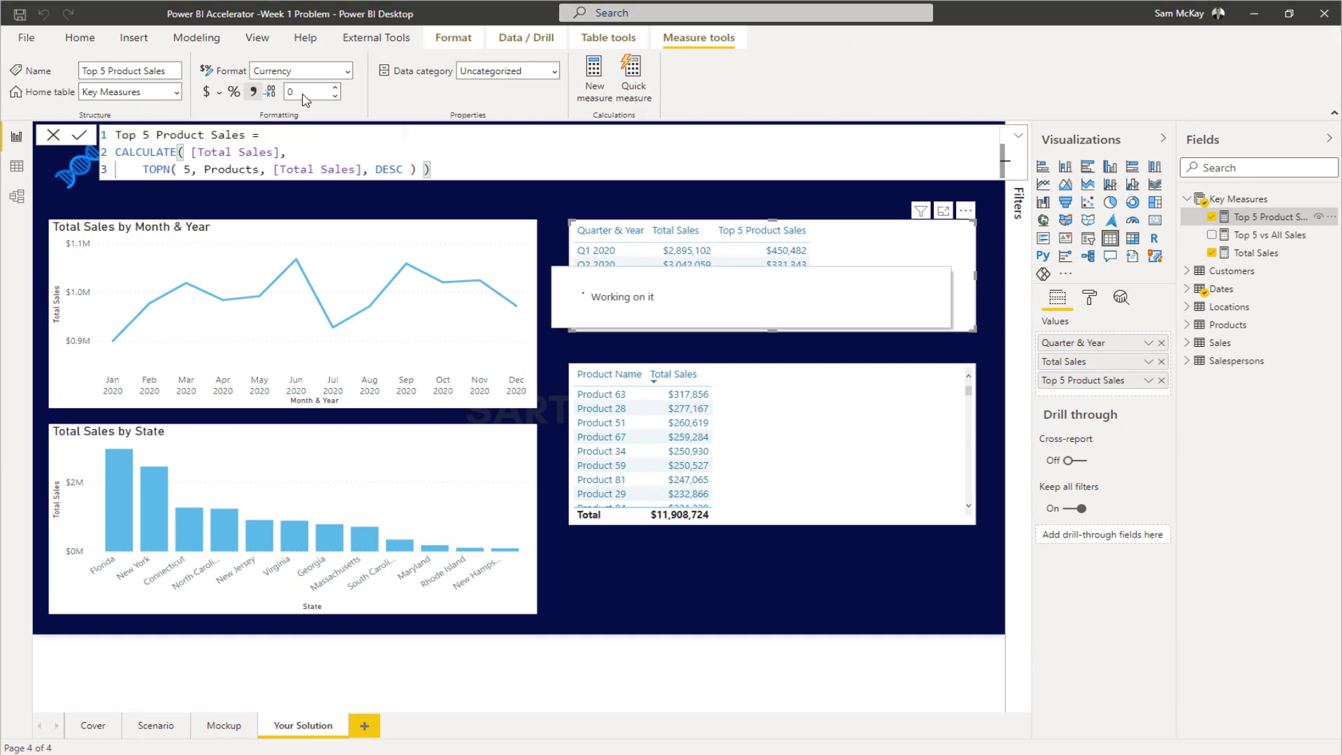
pyautogui.write('1')
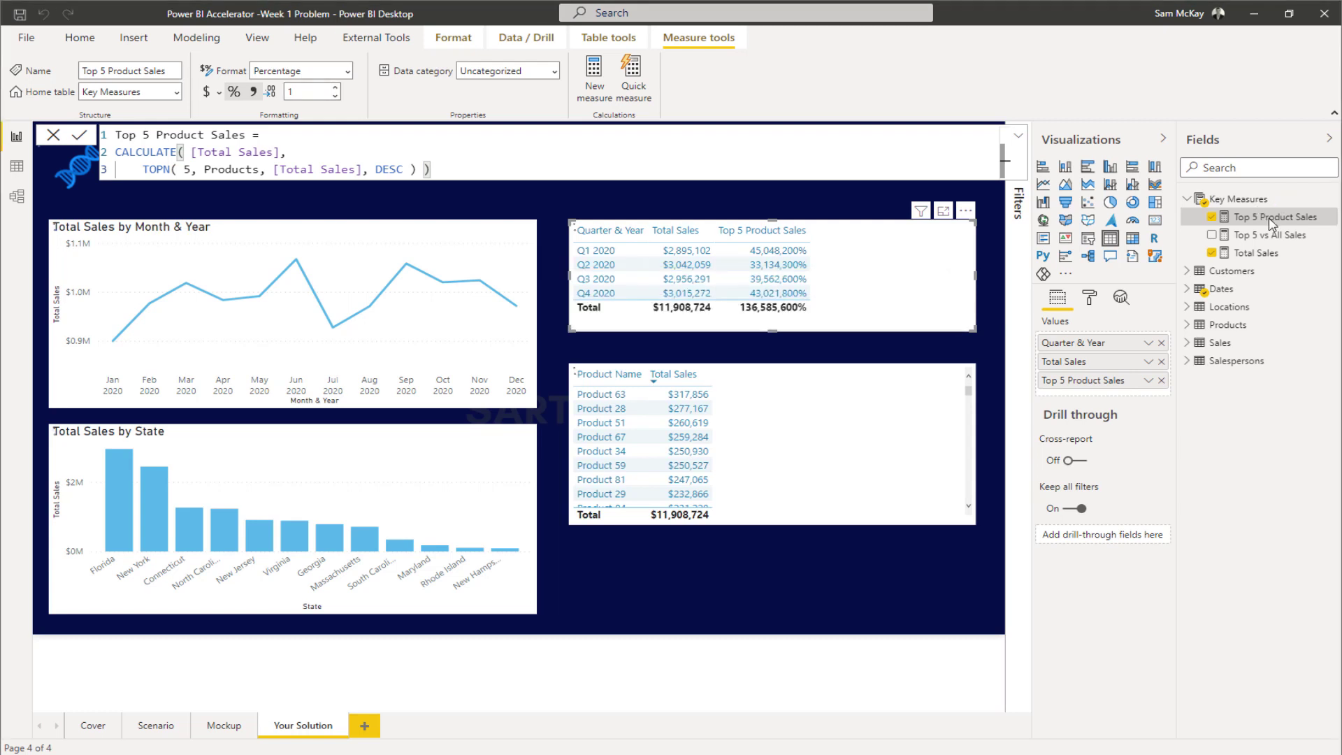
pyautogui.moveTo(1268, 224); pyautogui.dragTo(889, 281)
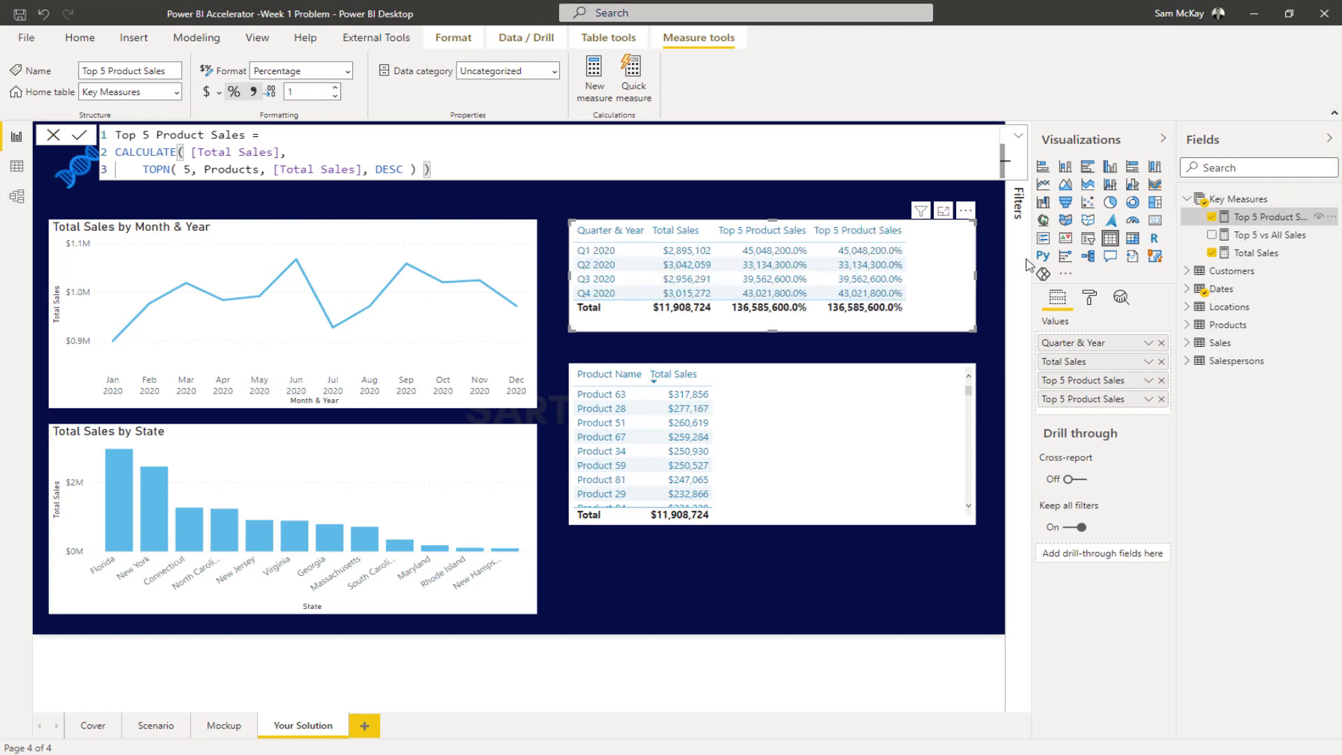
# Format the Top 5 vs All Sales measure as a percentage.
pyautogui.click(1269, 234)
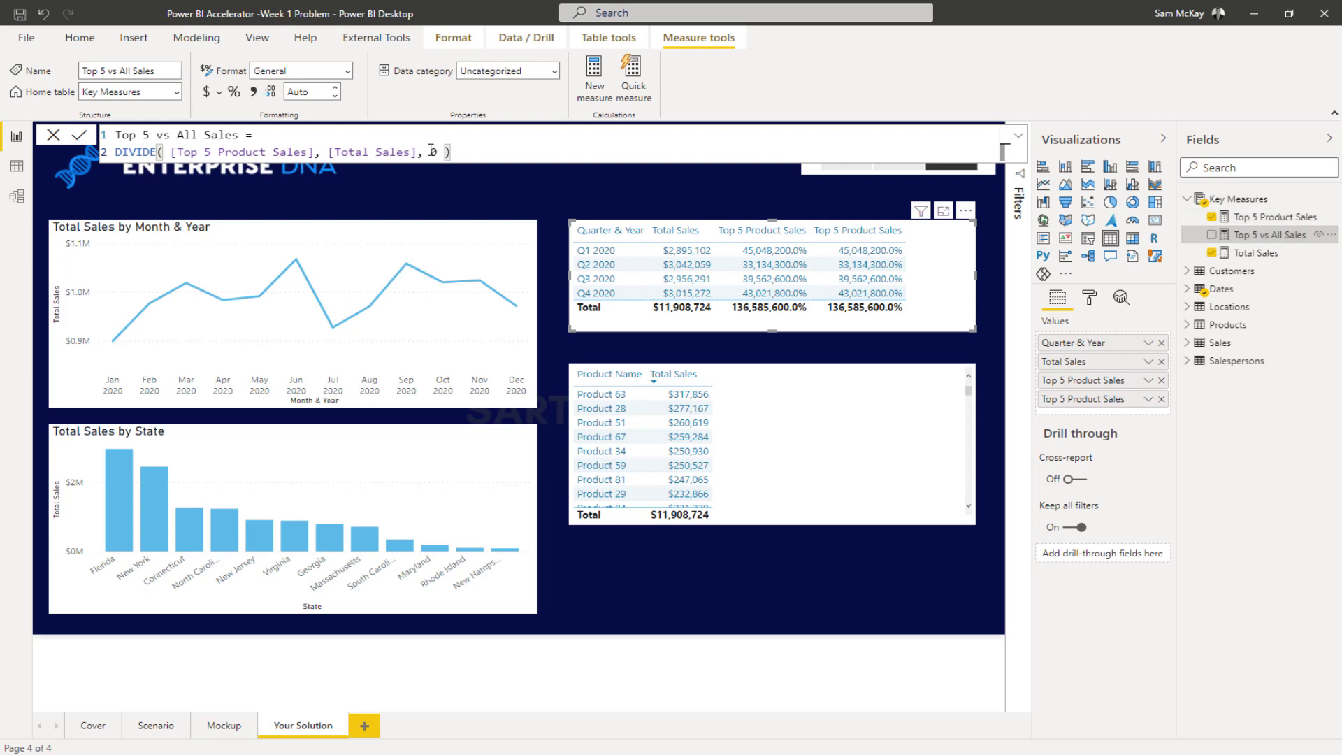
pyautogui.click(218, 95)
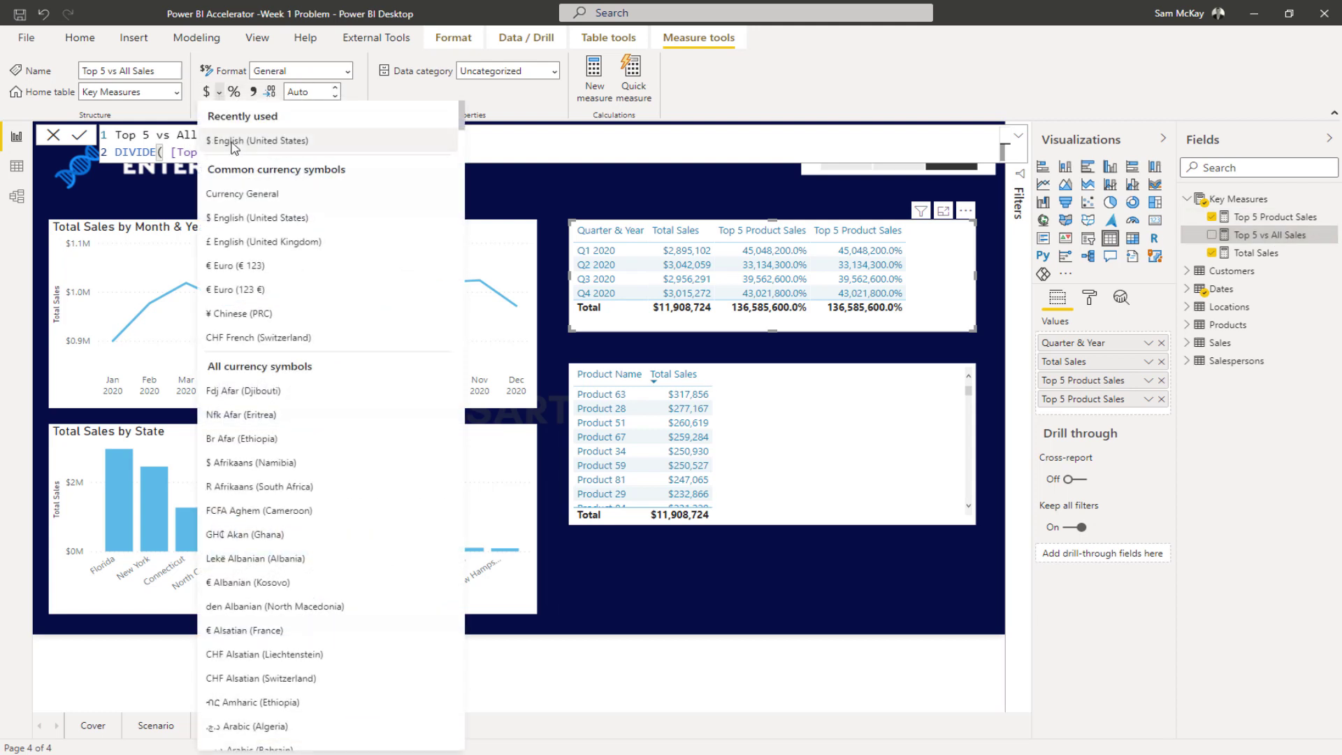
pyautogui.click(238, 95)
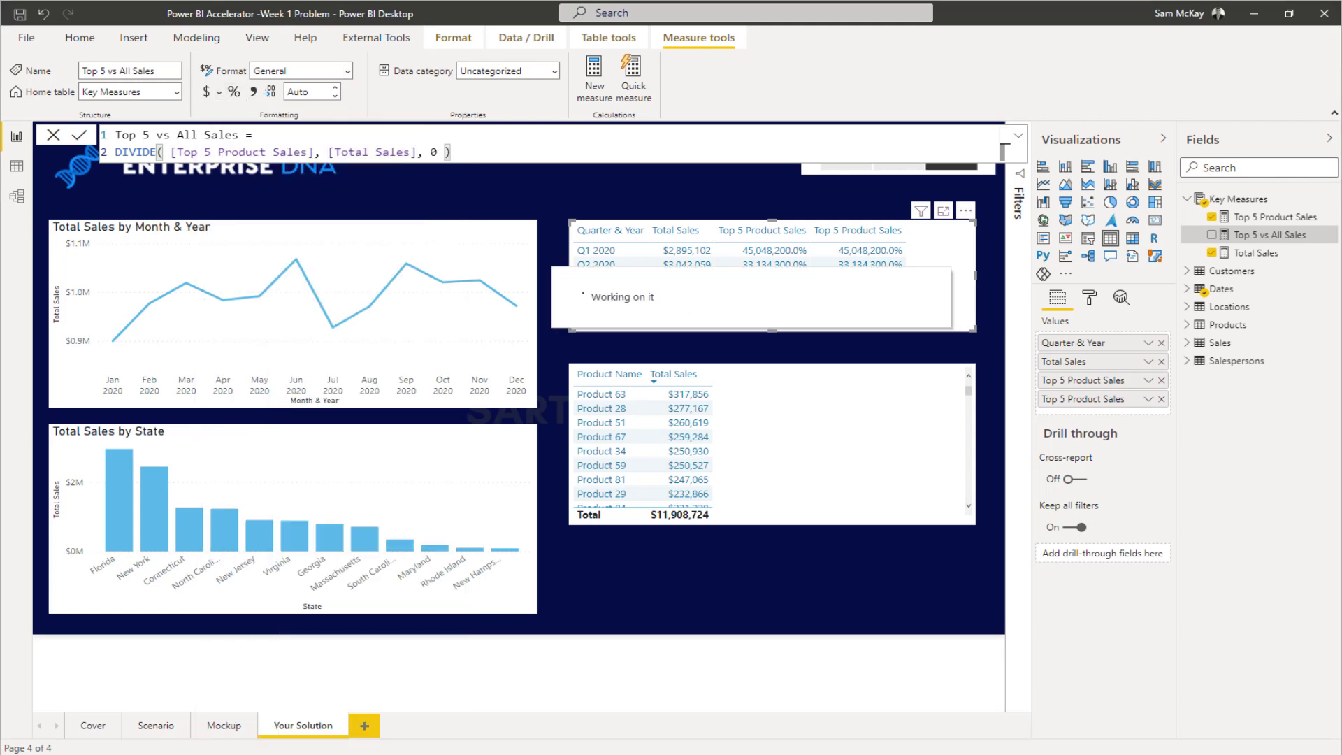
# Format Top 5 Product Sales as dollar currency and remove its duplicated columns from the quarterly table.
pyautogui.click(1263, 217)
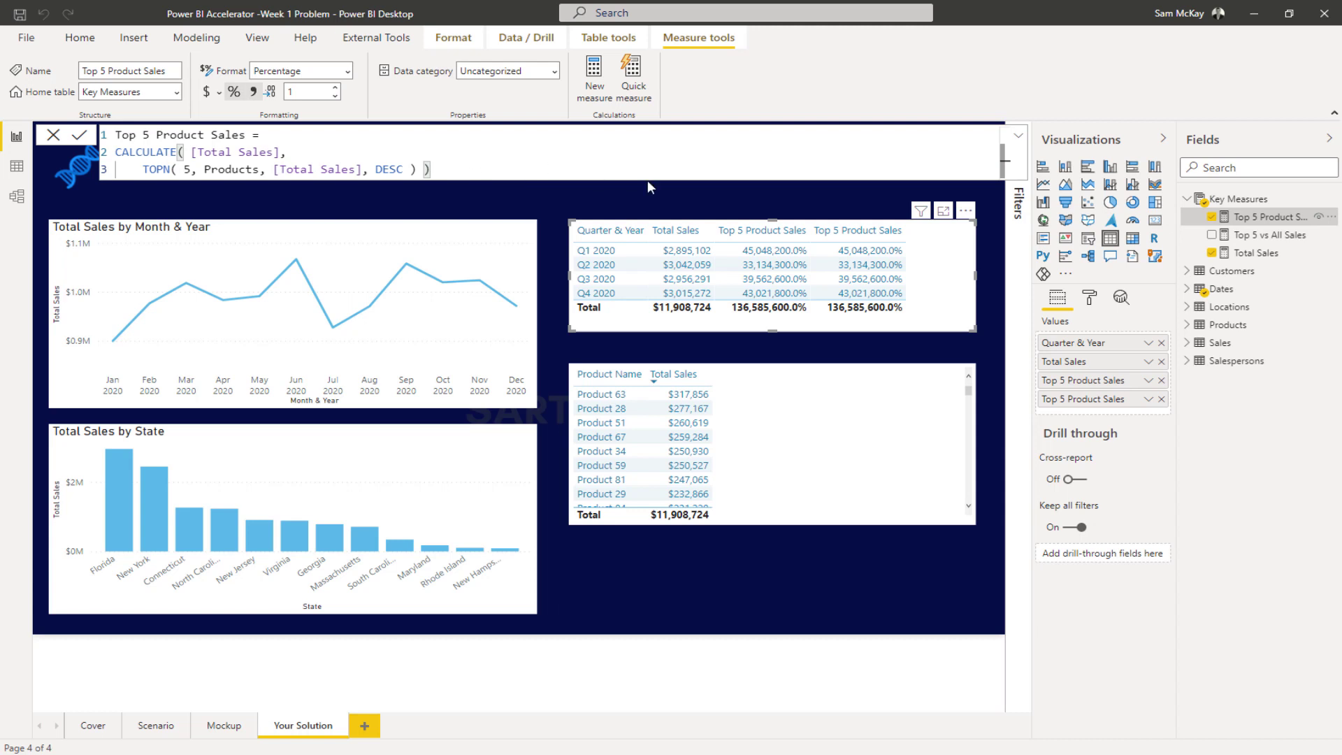
pyautogui.click(218, 97)
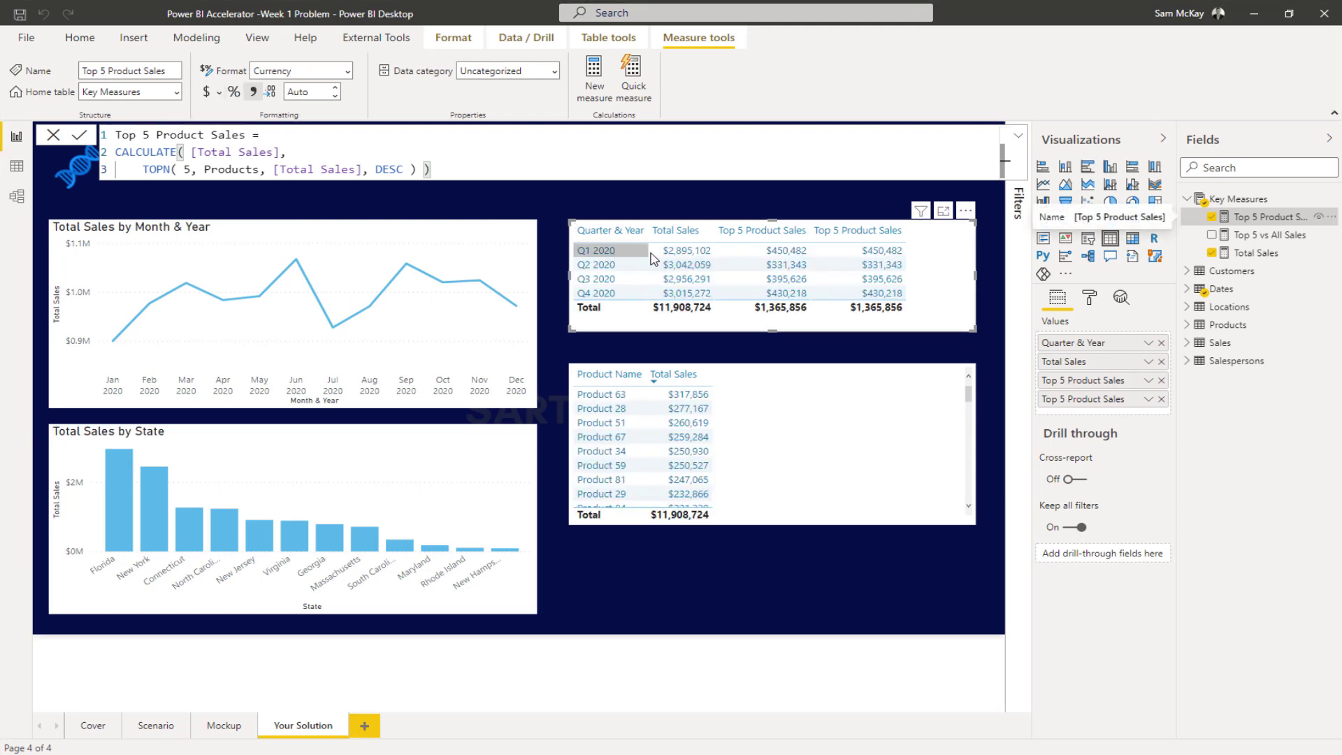
pyautogui.click(1212, 217)
# Add Top 5 Product Sales followed by Top 5 vs All Sales to the quarterly table and make the table slightly taller.
pyautogui.moveTo(1220, 236); pyautogui.dragTo(873, 276)
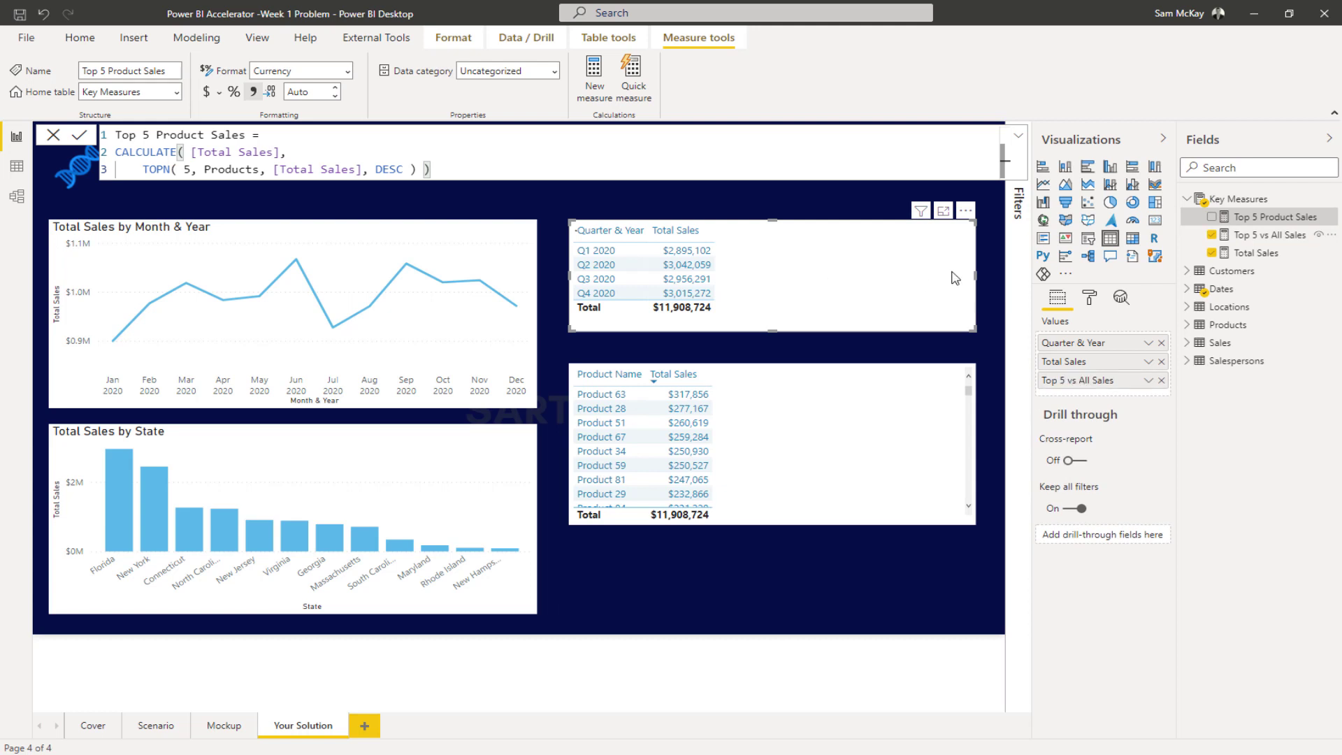
pyautogui.click(1212, 216)
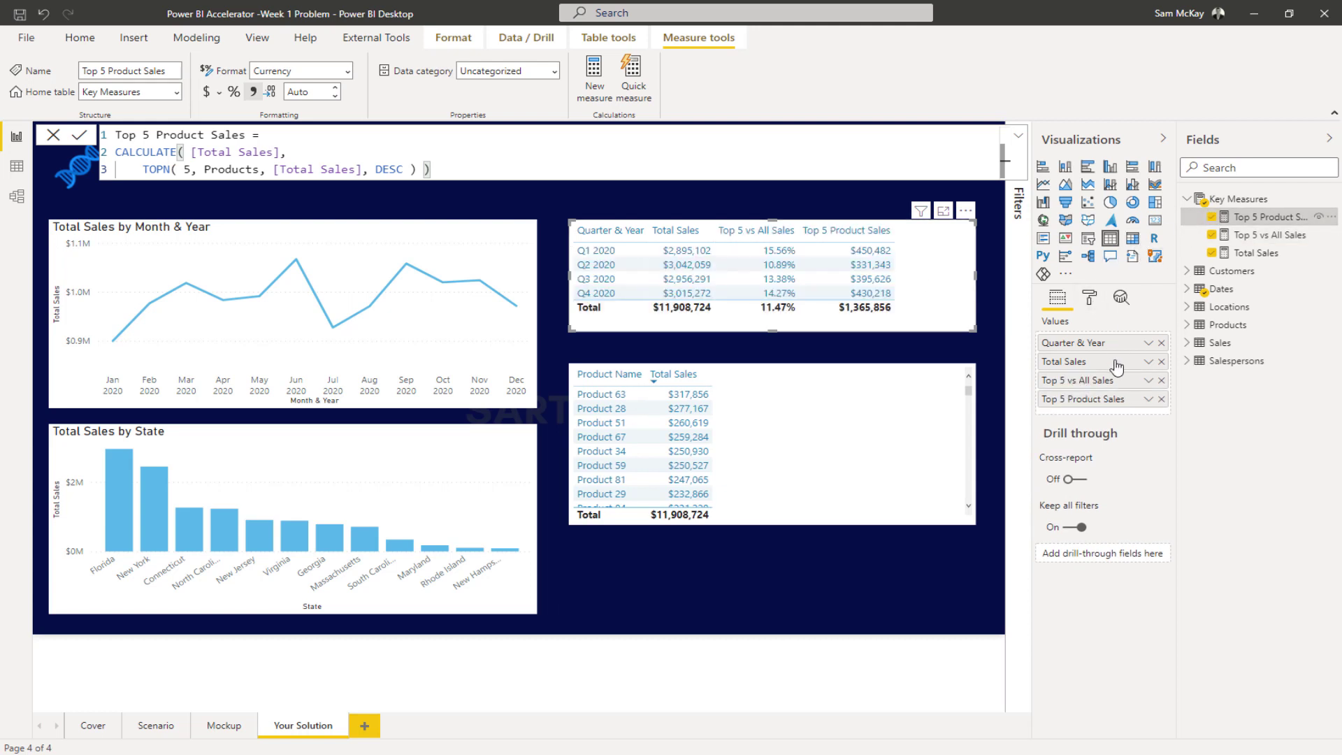
pyautogui.moveTo(1114, 381); pyautogui.dragTo(1116, 406)
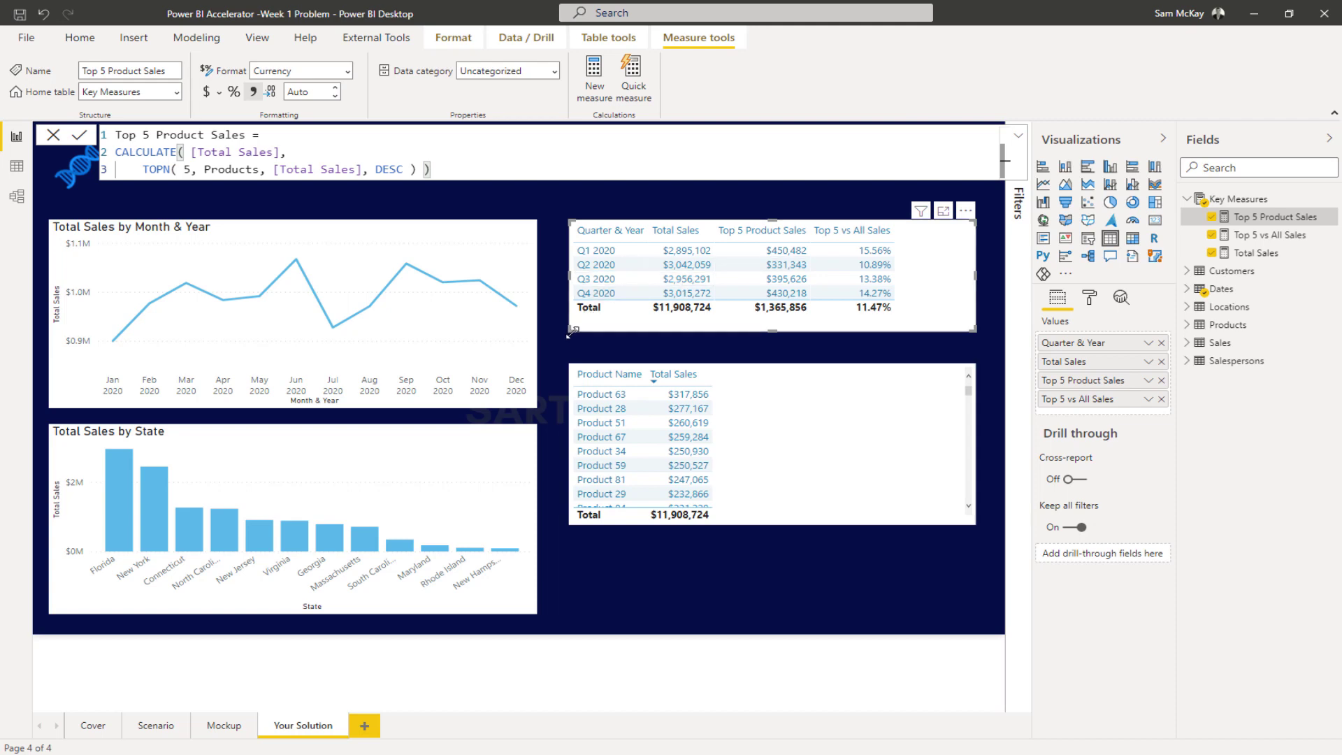
pyautogui.moveTo(571, 332); pyautogui.dragTo(572, 346)
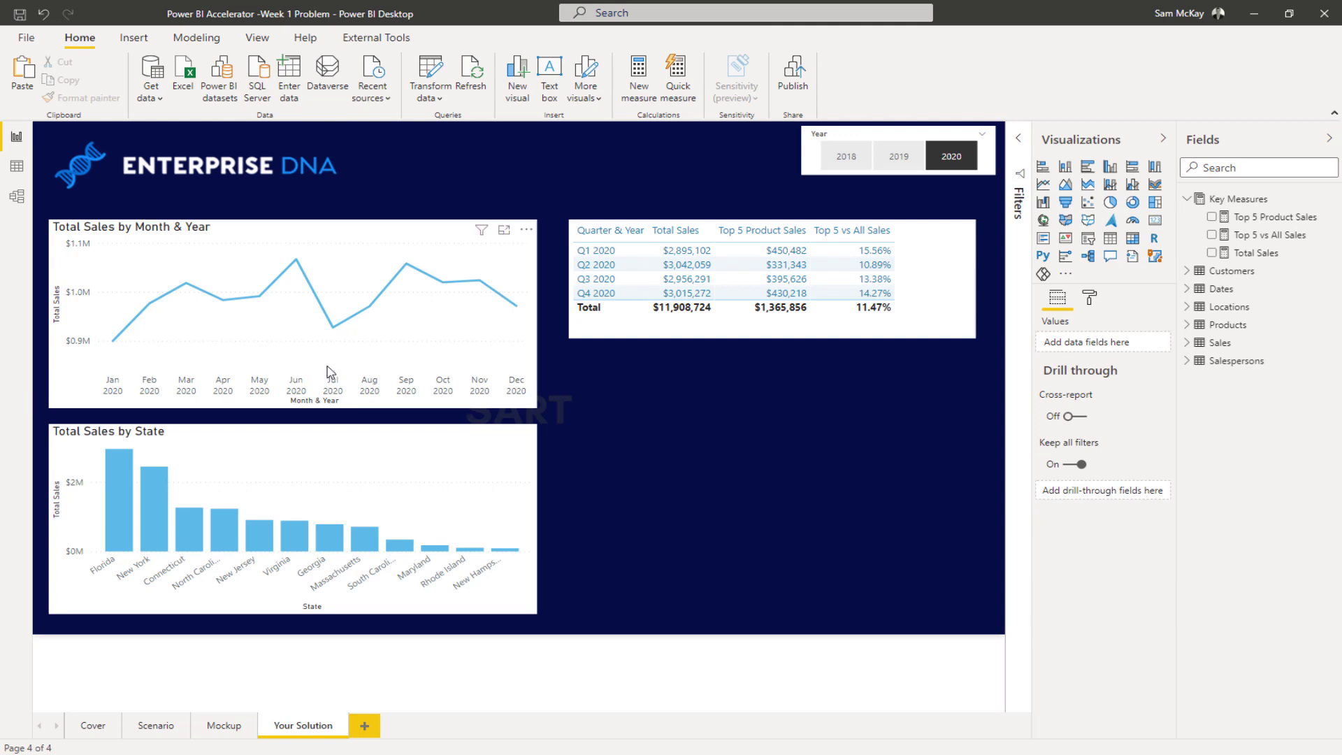
# Create a table of Salesperson Name from the Salespersons table in the empty area below the quarterly table.
pyautogui.click(749, 336)
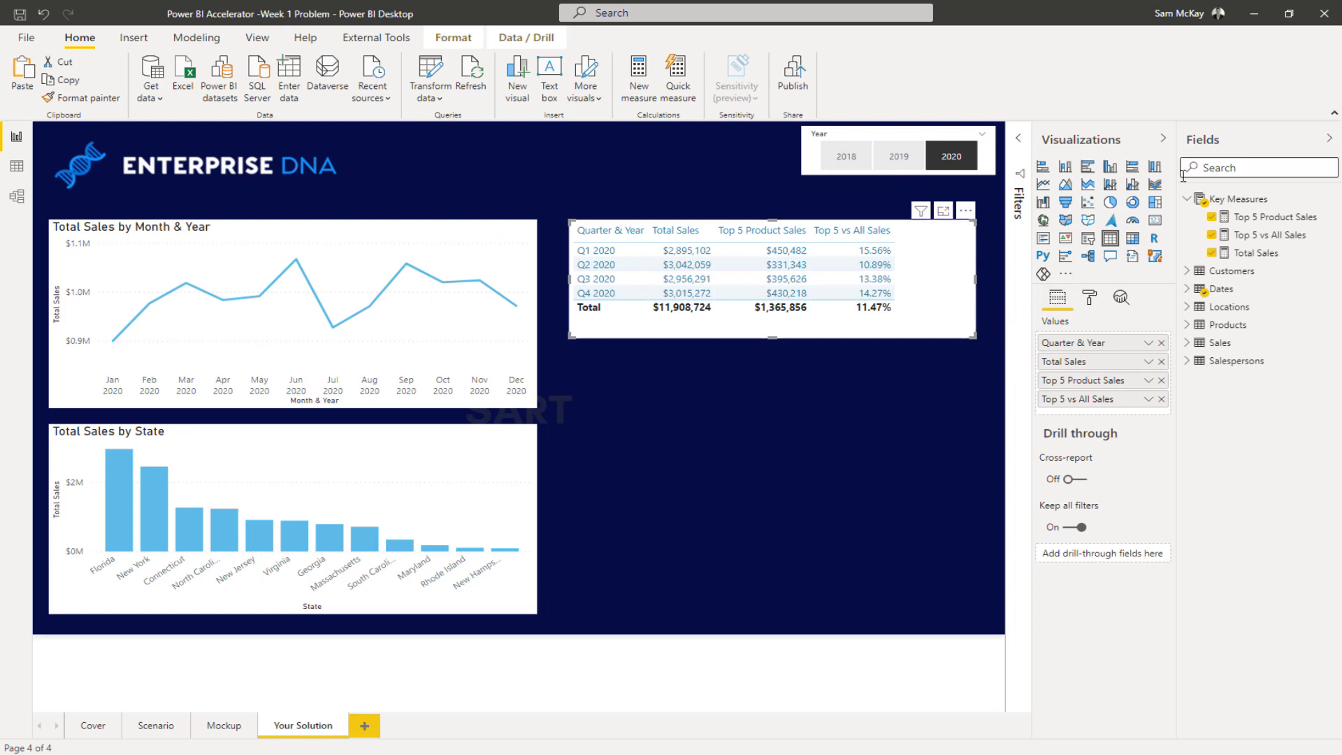
pyautogui.click(1191, 202)
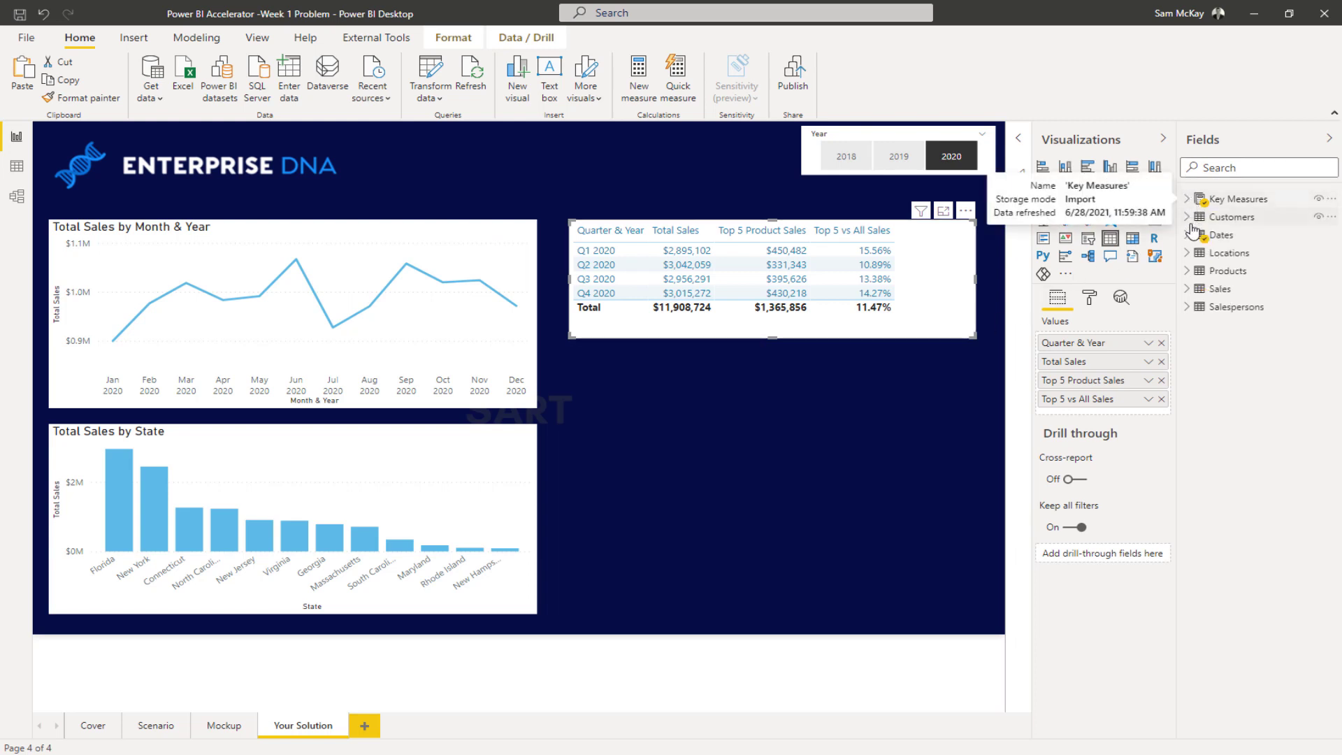
pyautogui.click(1194, 219)
pyautogui.click(1196, 221)
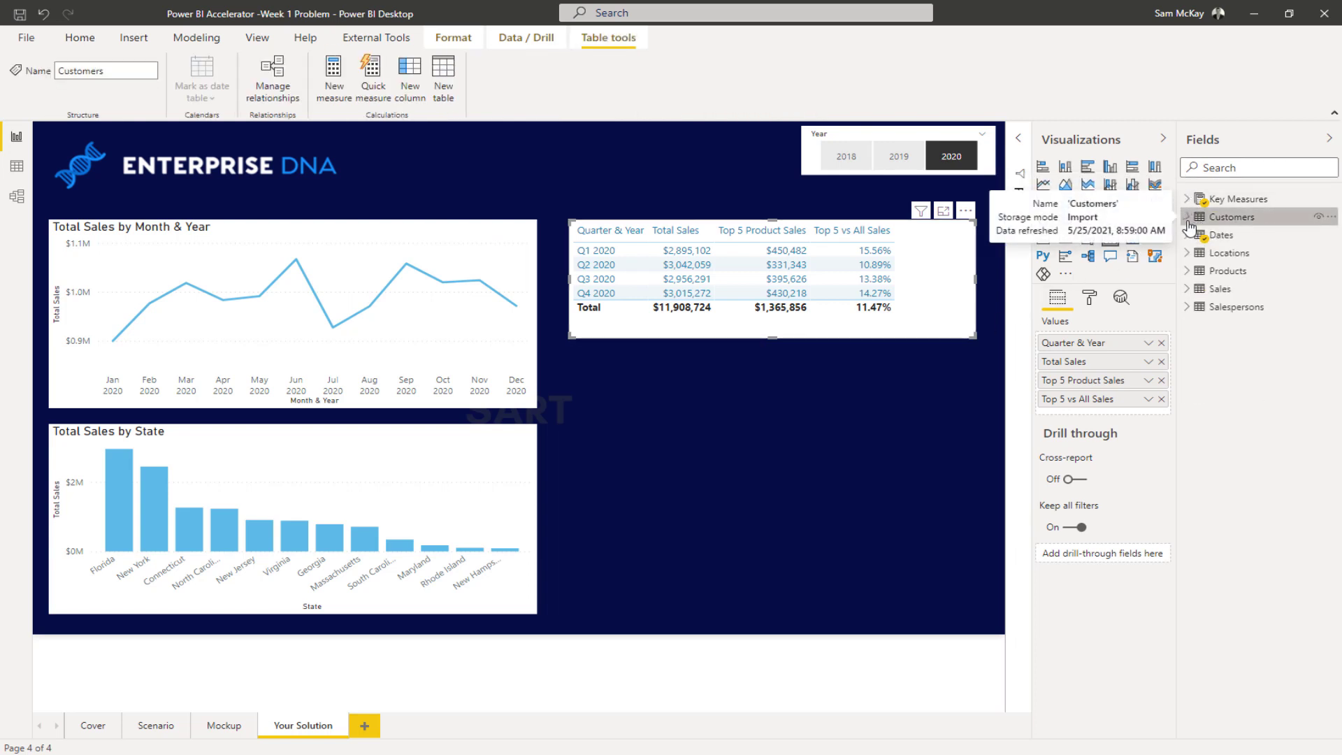
pyautogui.click(1187, 307)
pyautogui.moveTo(1252, 357); pyautogui.dragTo(809, 396)
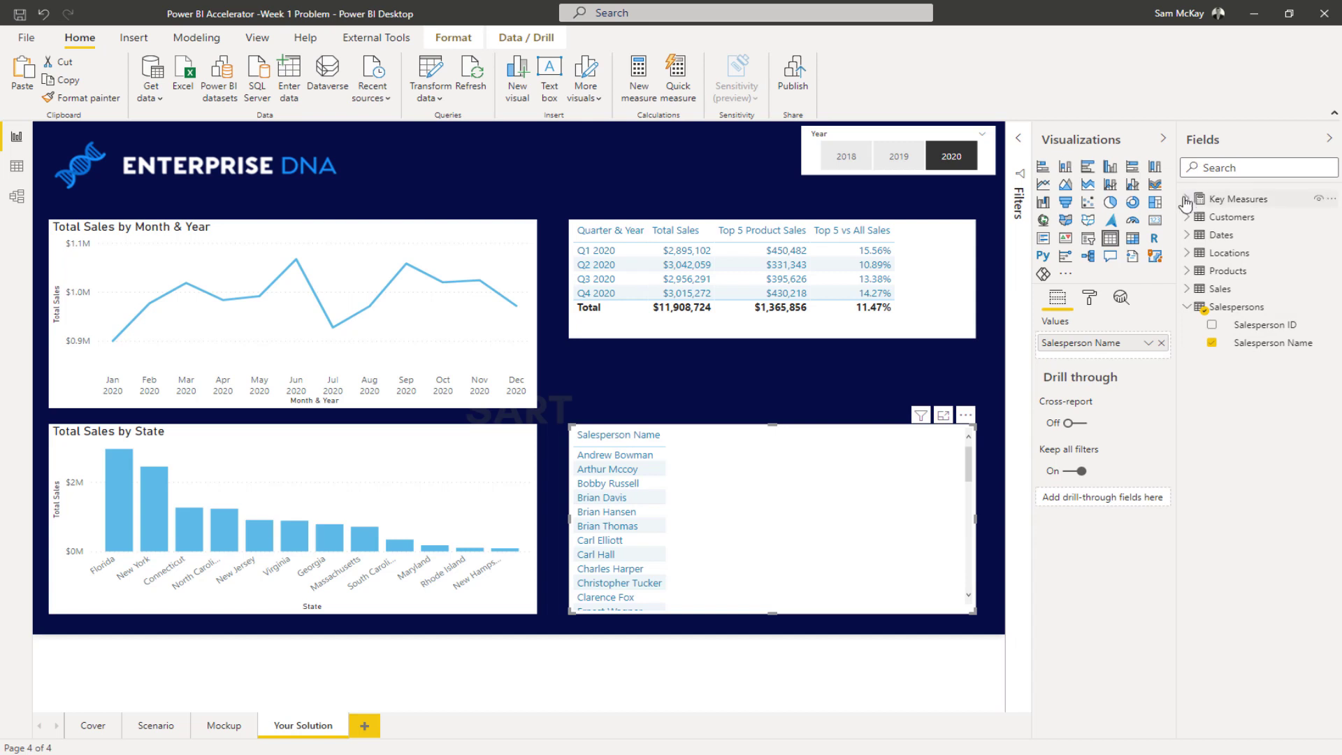
# Add Total Sales to the salesperson table and sort it by Total Sales in descending order.
pyautogui.click(1187, 199)
pyautogui.moveTo(1254, 252); pyautogui.dragTo(705, 447)
pyautogui.click(707, 436)
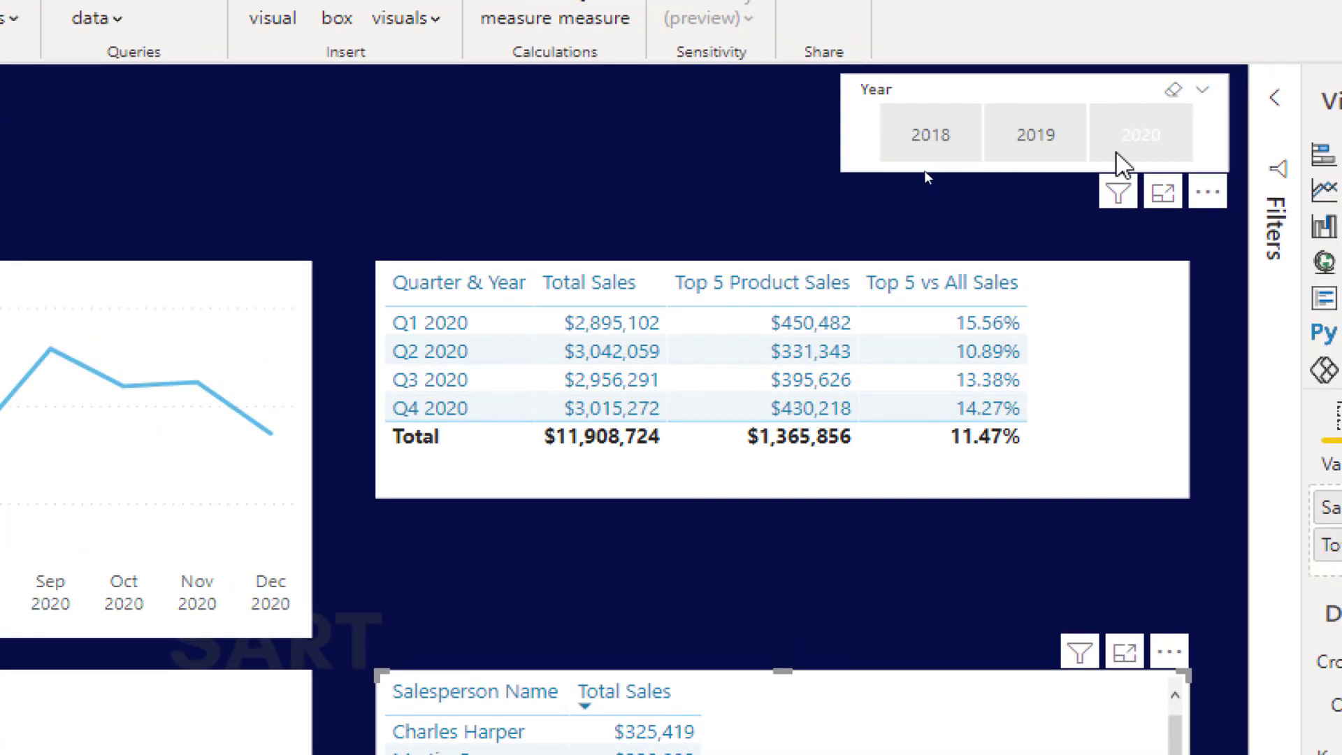
# Check the 2020 selection in the Year slicer and look through the salesperson table's sales ranking.
pyautogui.click(1118, 156)
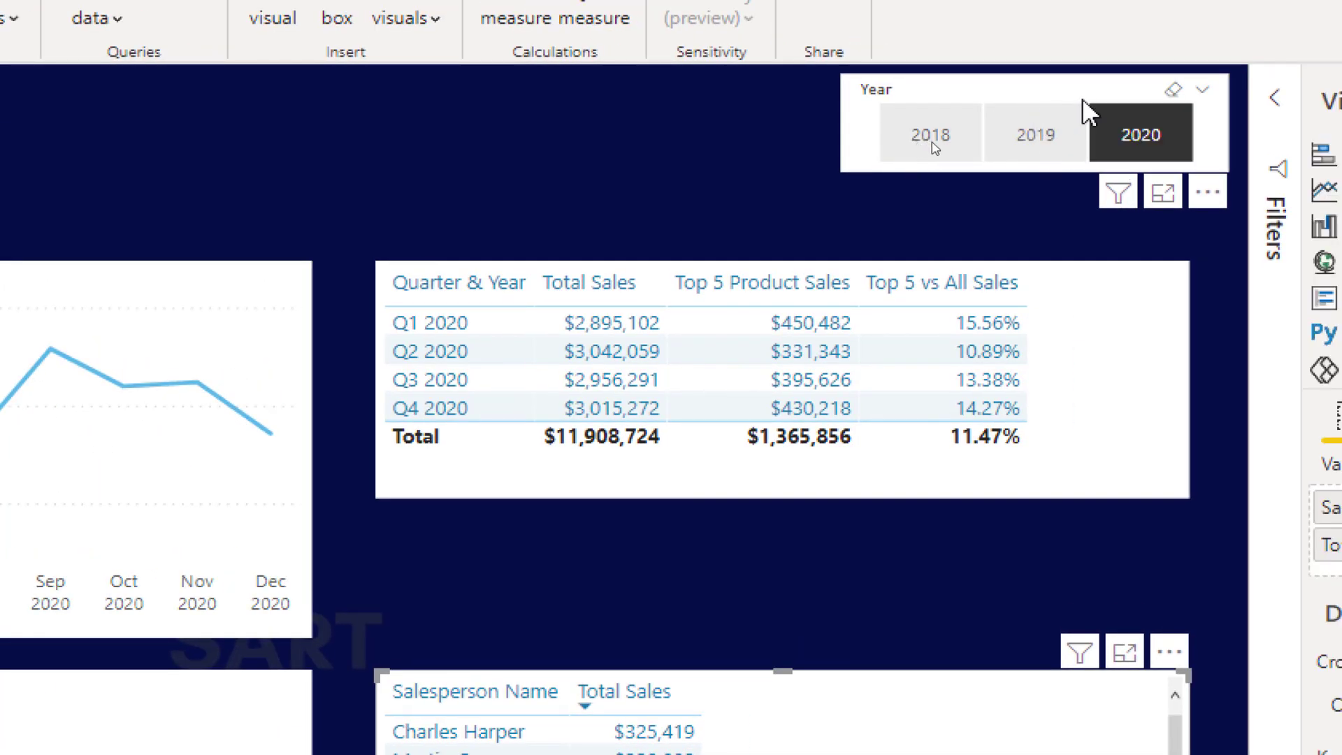
pyautogui.click(1118, 151)
pyautogui.click(1123, 155)
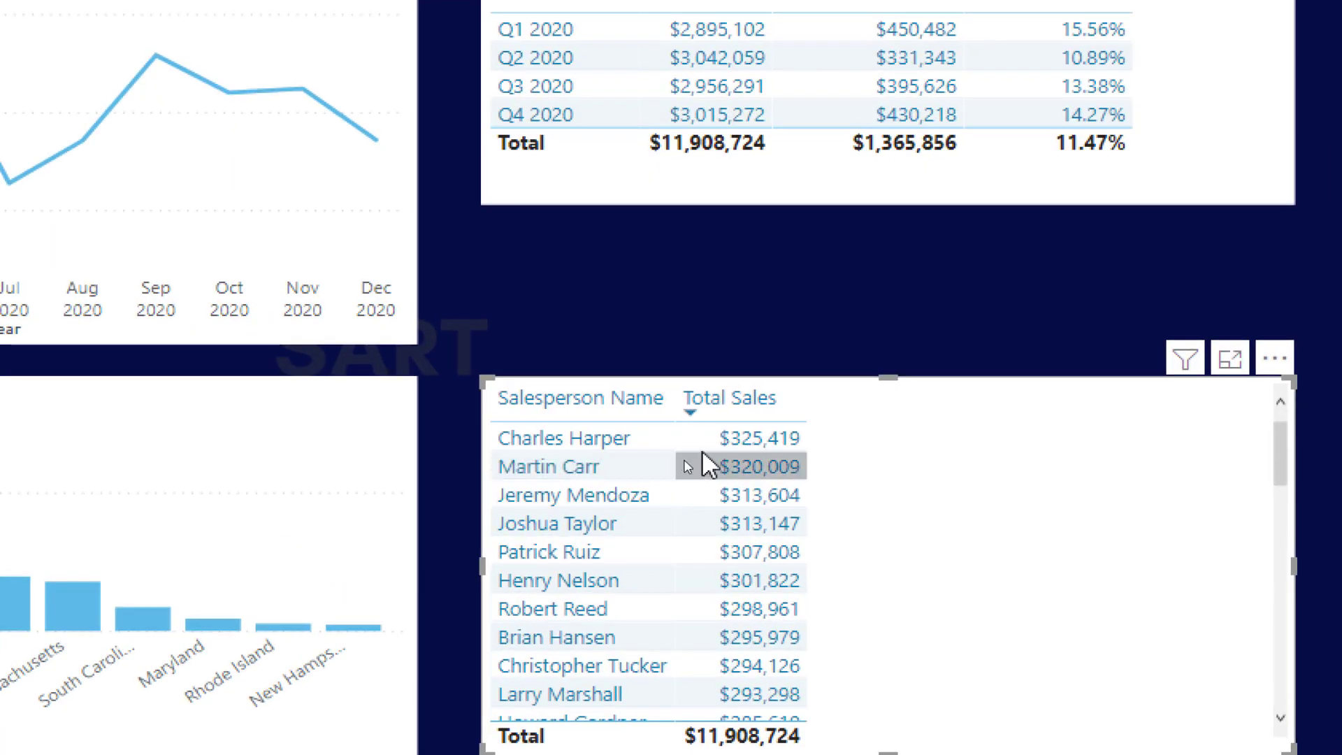
pyautogui.scroll(-3, 703, 488)
pyautogui.scroll(3, 699, 677)
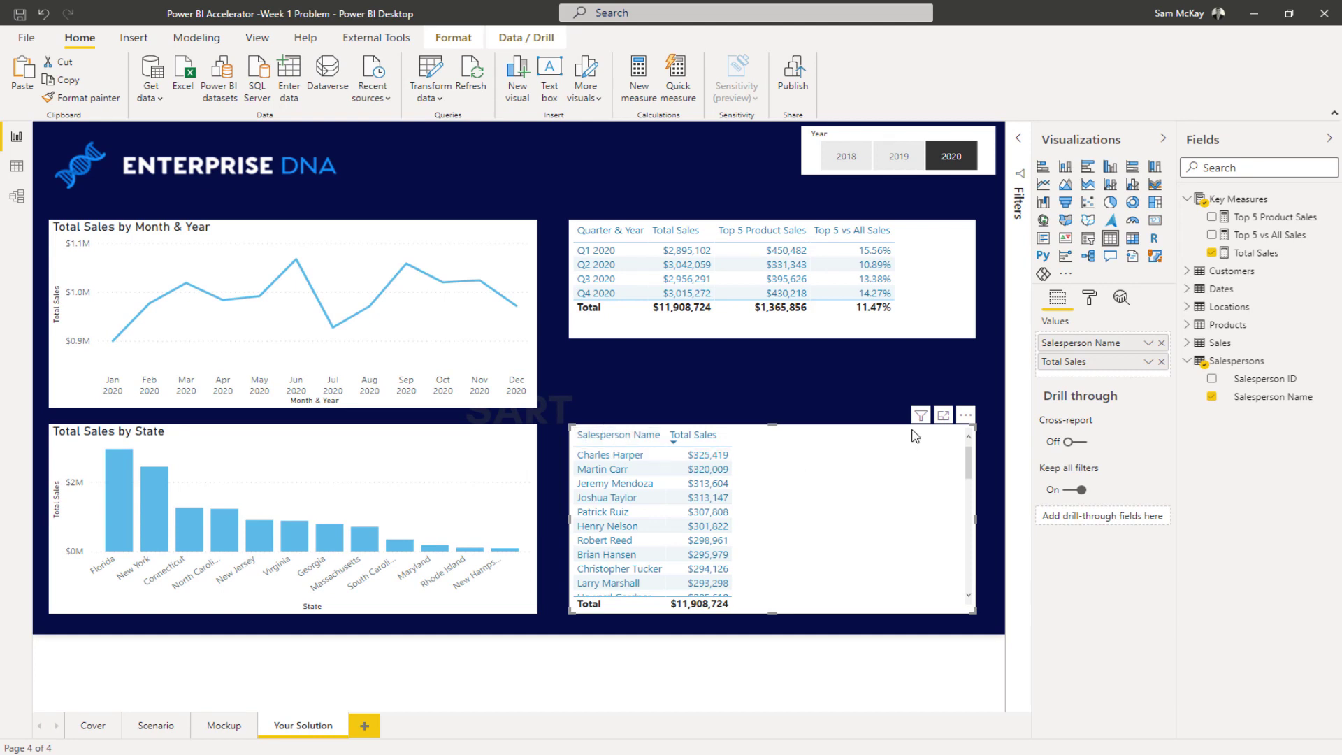
# Create a new measure named Top 10 Salespeople in the Key Measures table, with its formula starting on a second line.
pyautogui.click(1243, 253)
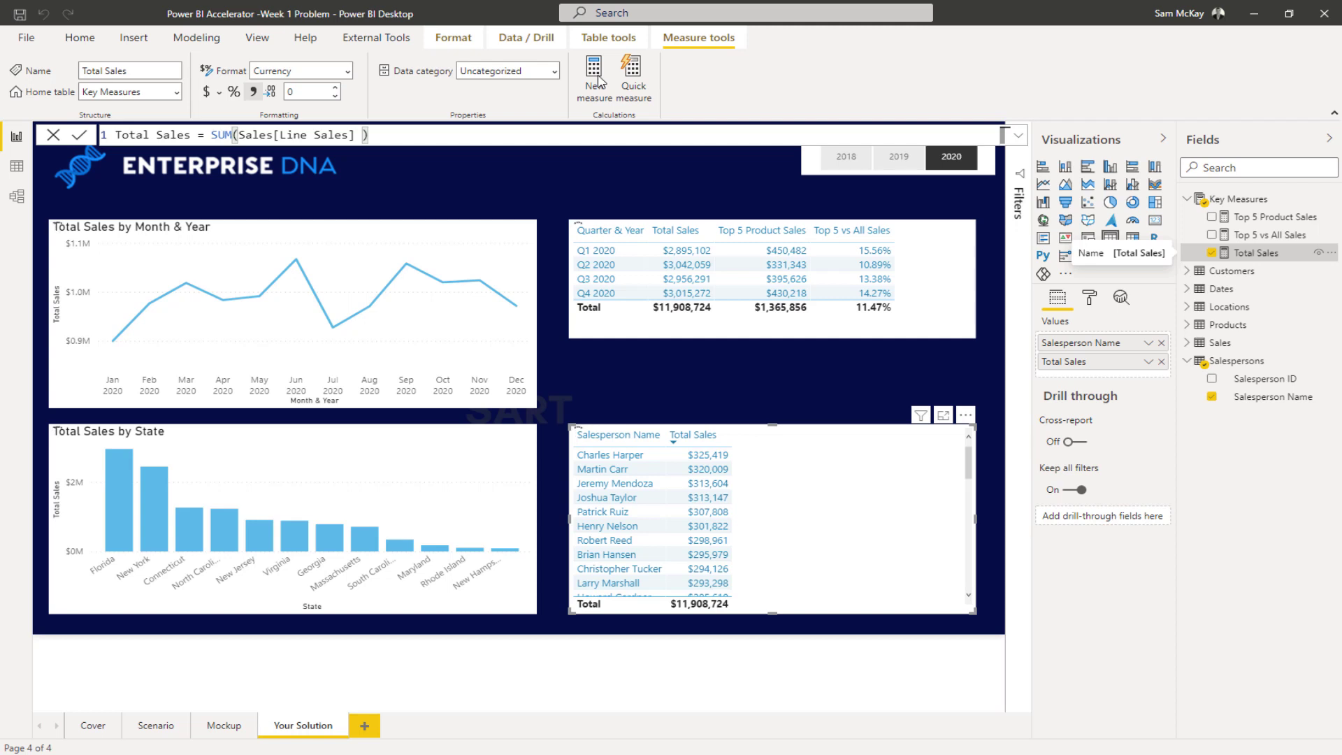
pyautogui.click(597, 82)
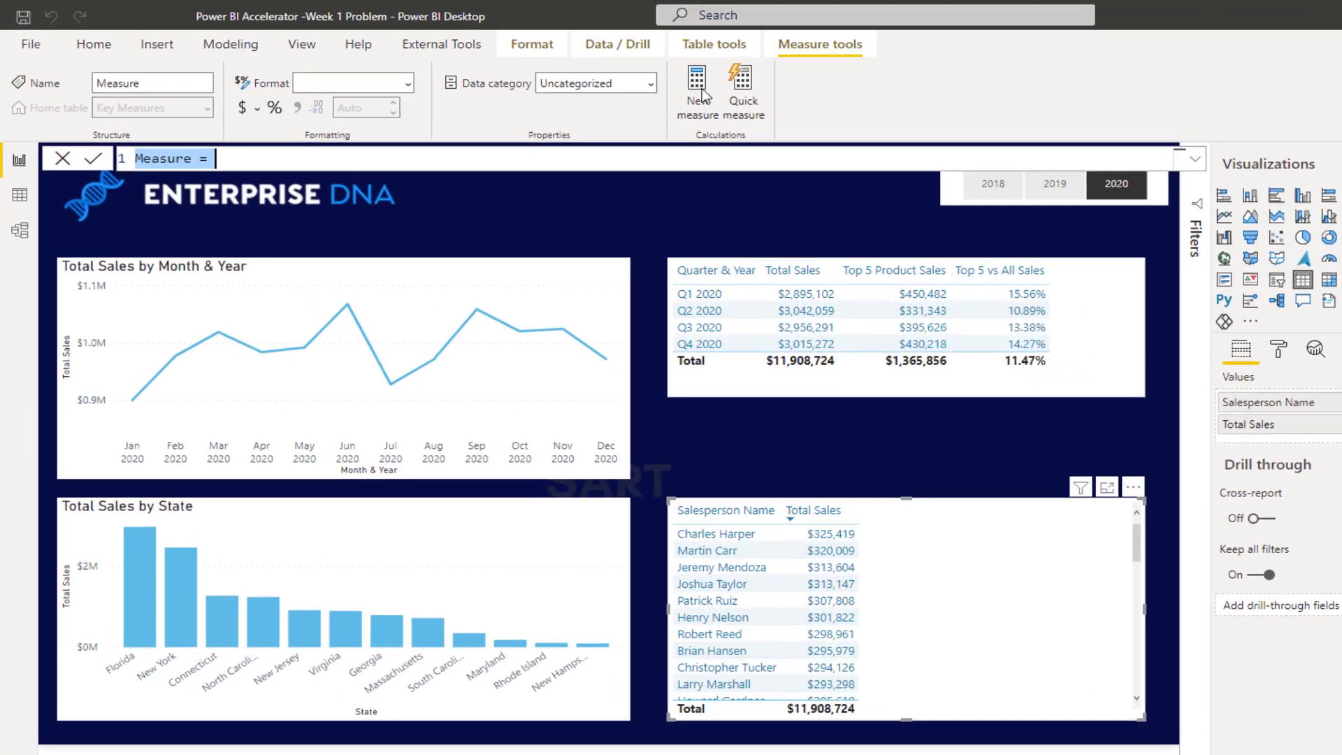
pyautogui.write('Top ')
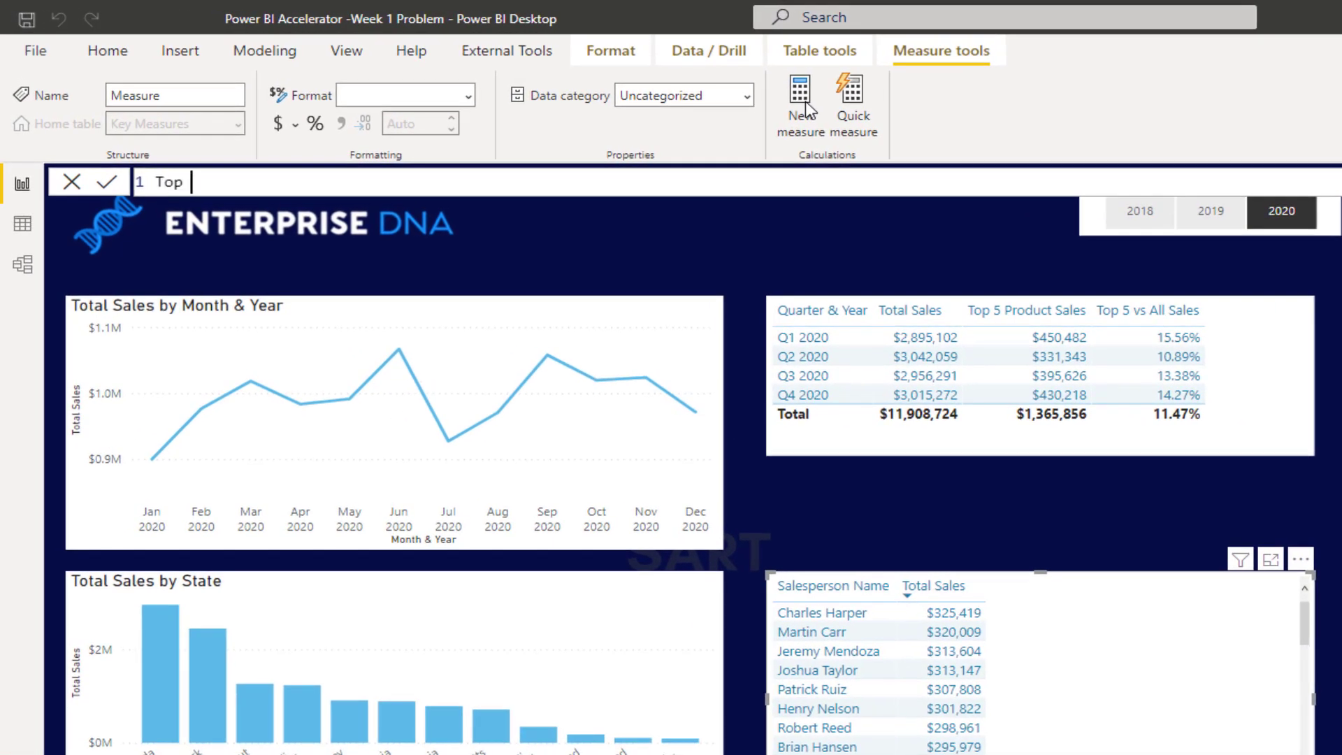
pyautogui.write('10 Salespe')
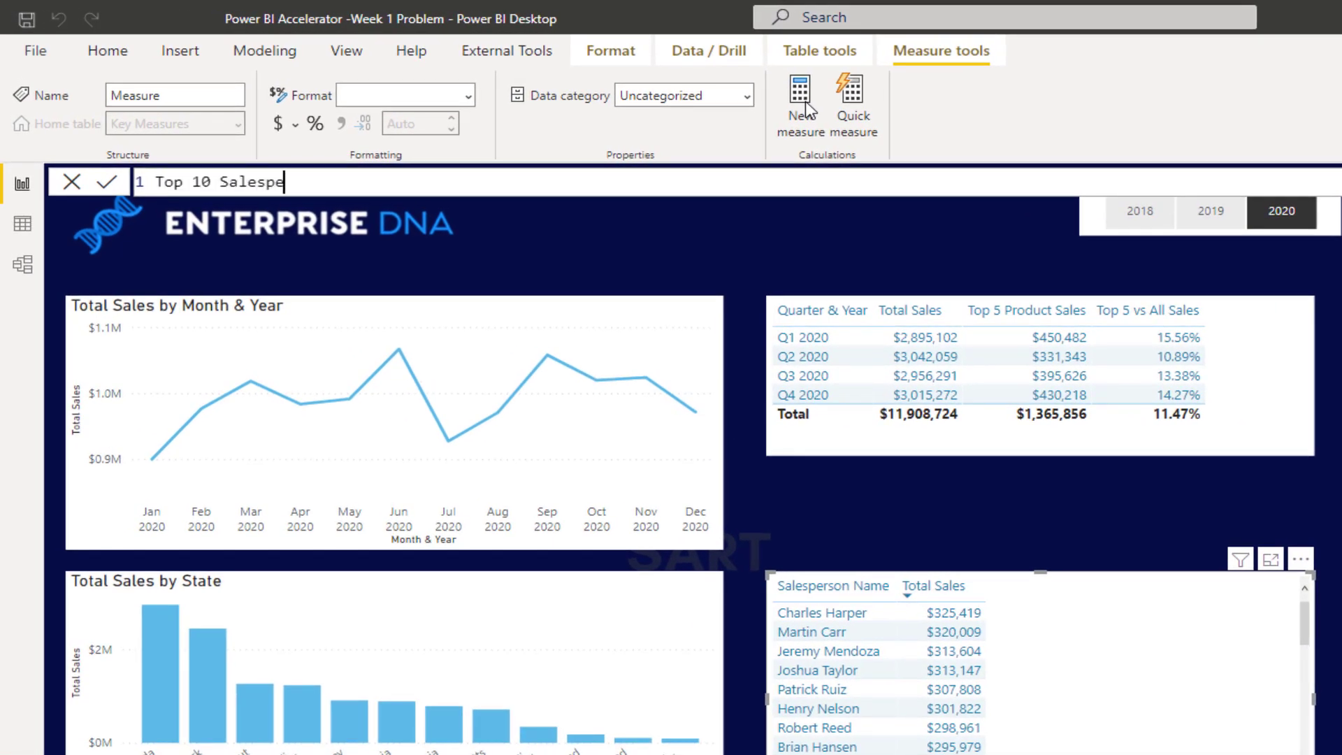
pyautogui.write('ople =')
pyautogui.hotkey('shift', 'Return')
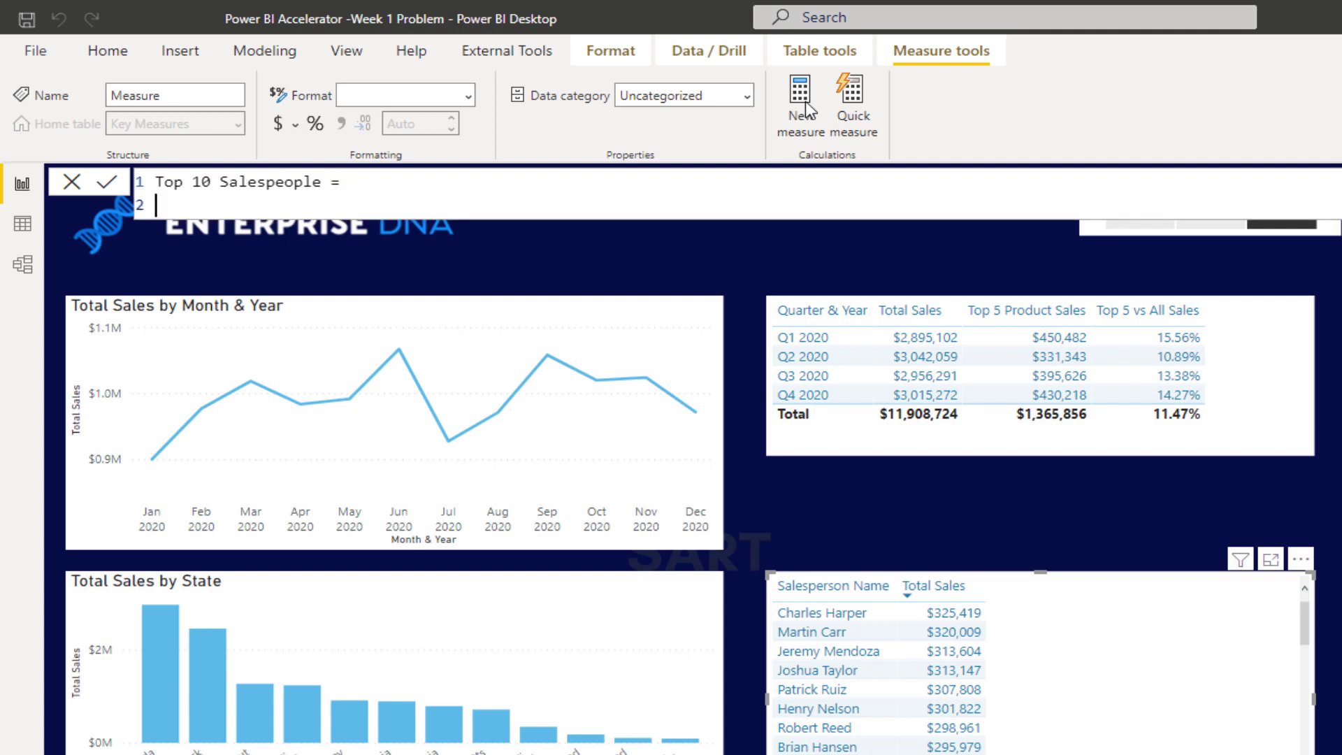
# Start the Top 10 Salespeople formula with RANKX, using the ALL function as its table argument.
pyautogui.write('RANK')
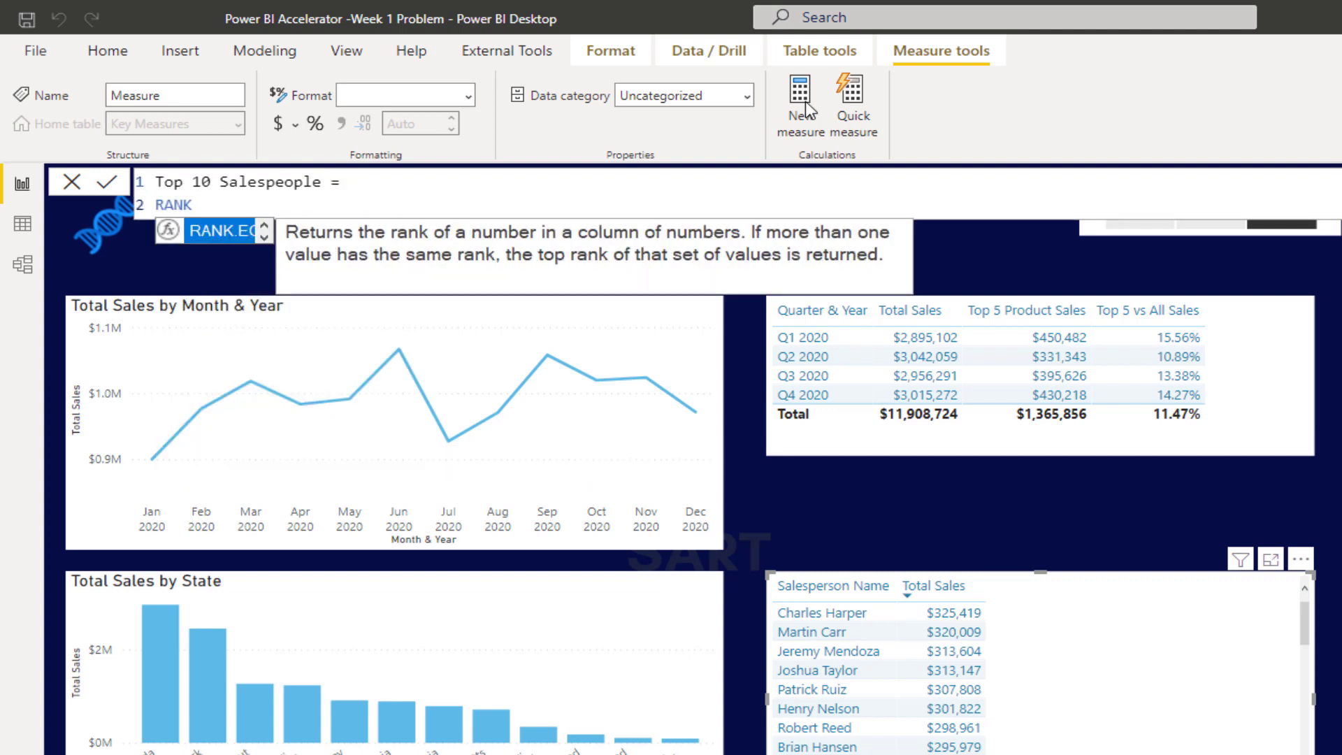
pyautogui.write('X')
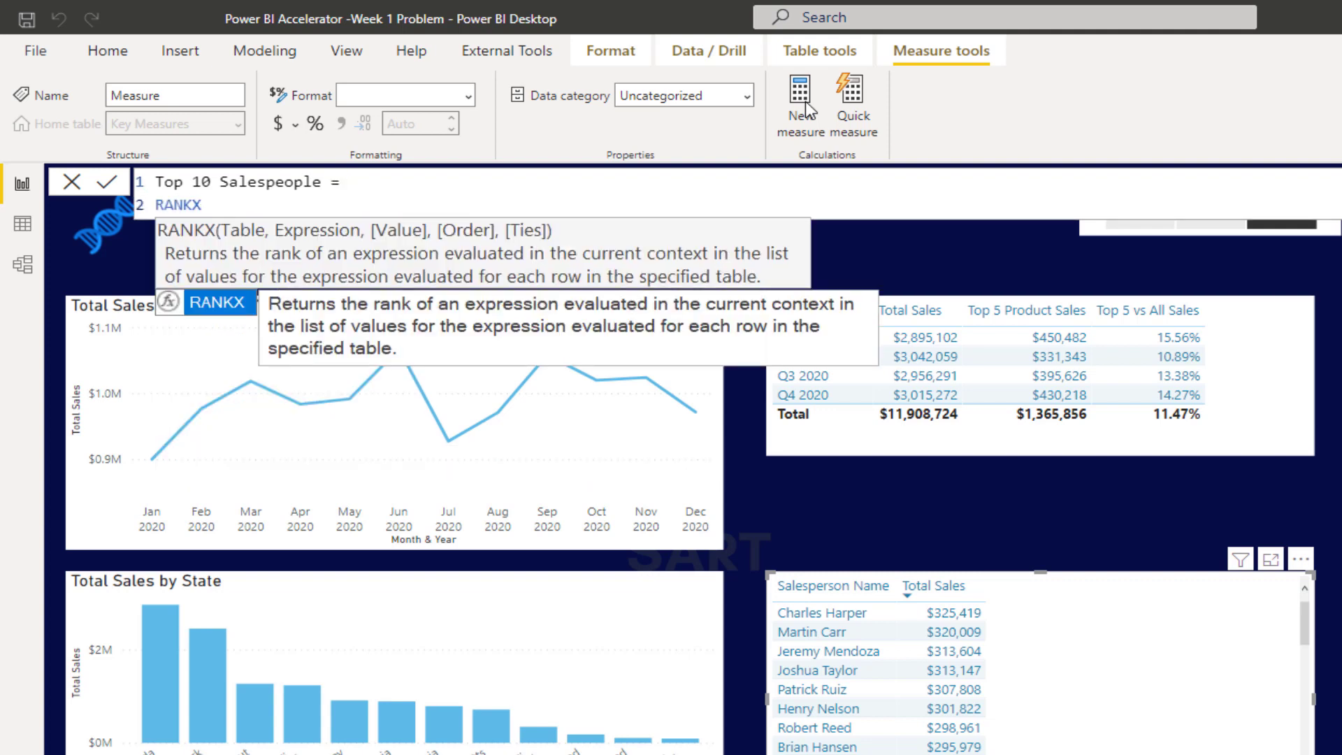
pyautogui.write('( ALL')
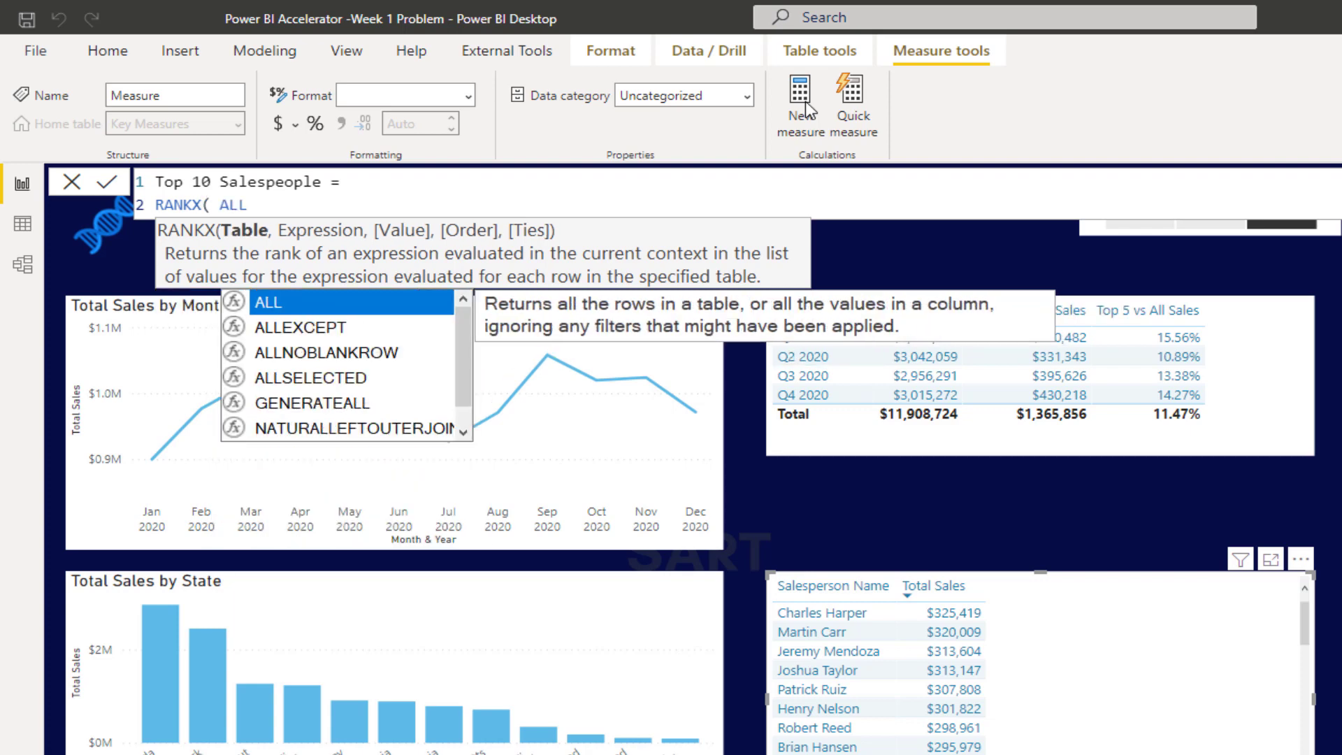
pyautogui.write('( Sal')
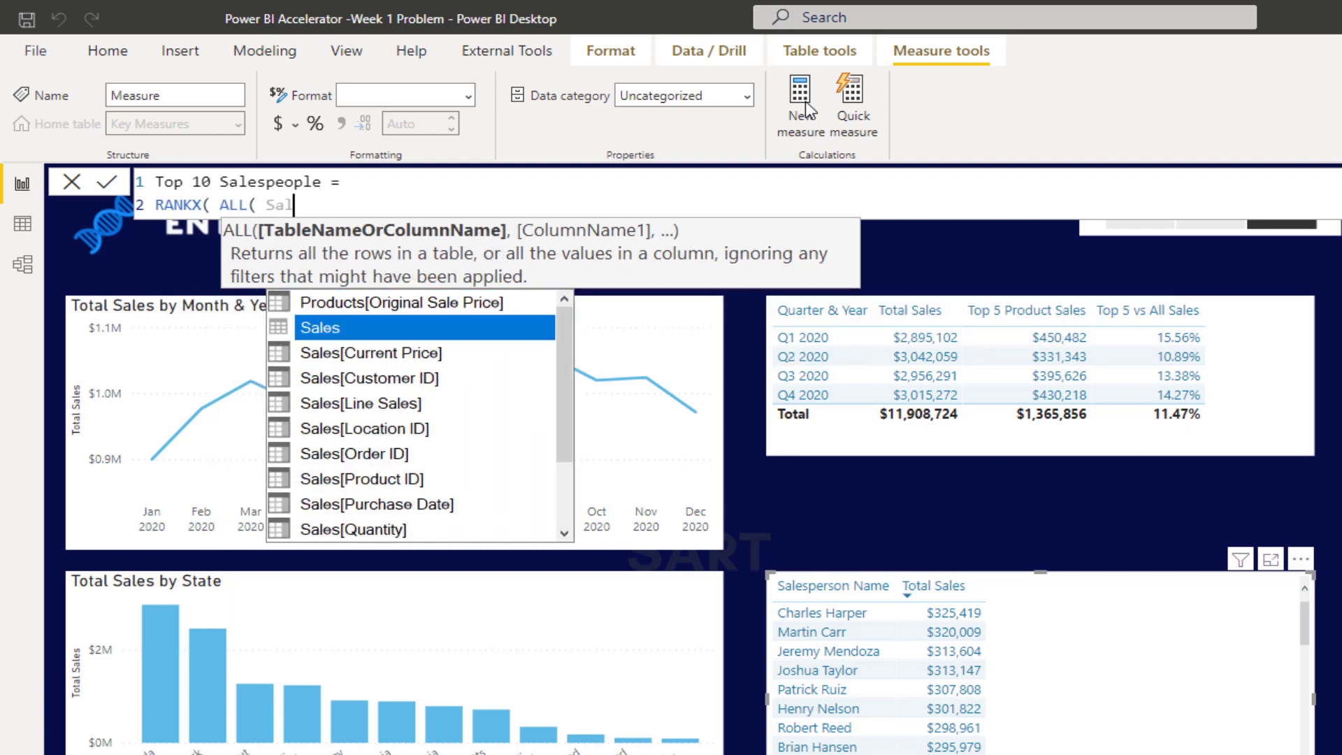
# Complete and commit the Top 10 Salespeople measure as RANKX( ALL( Salespersons ), [Total Sales], , DESC ).
pyautogui.write('es')
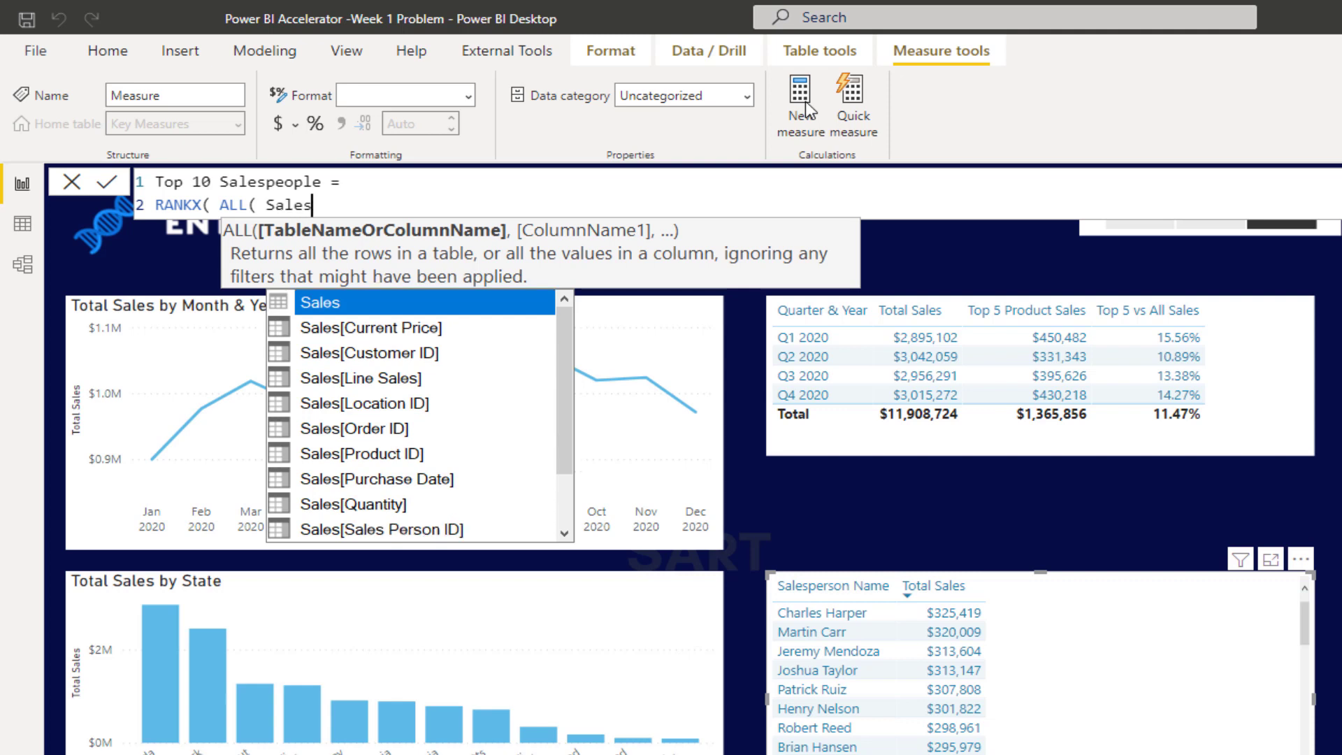
pyautogui.write('p')
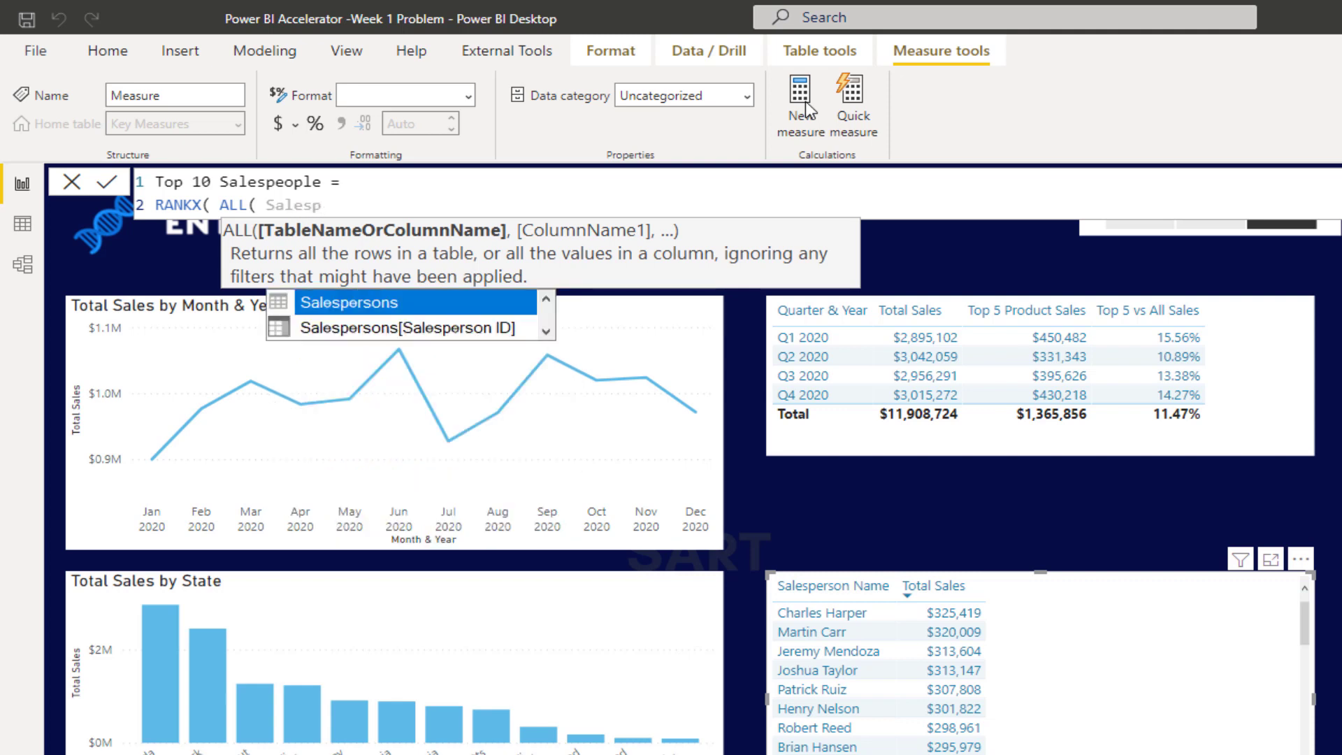
pyautogui.press('Tab')
pyautogui.write(')')
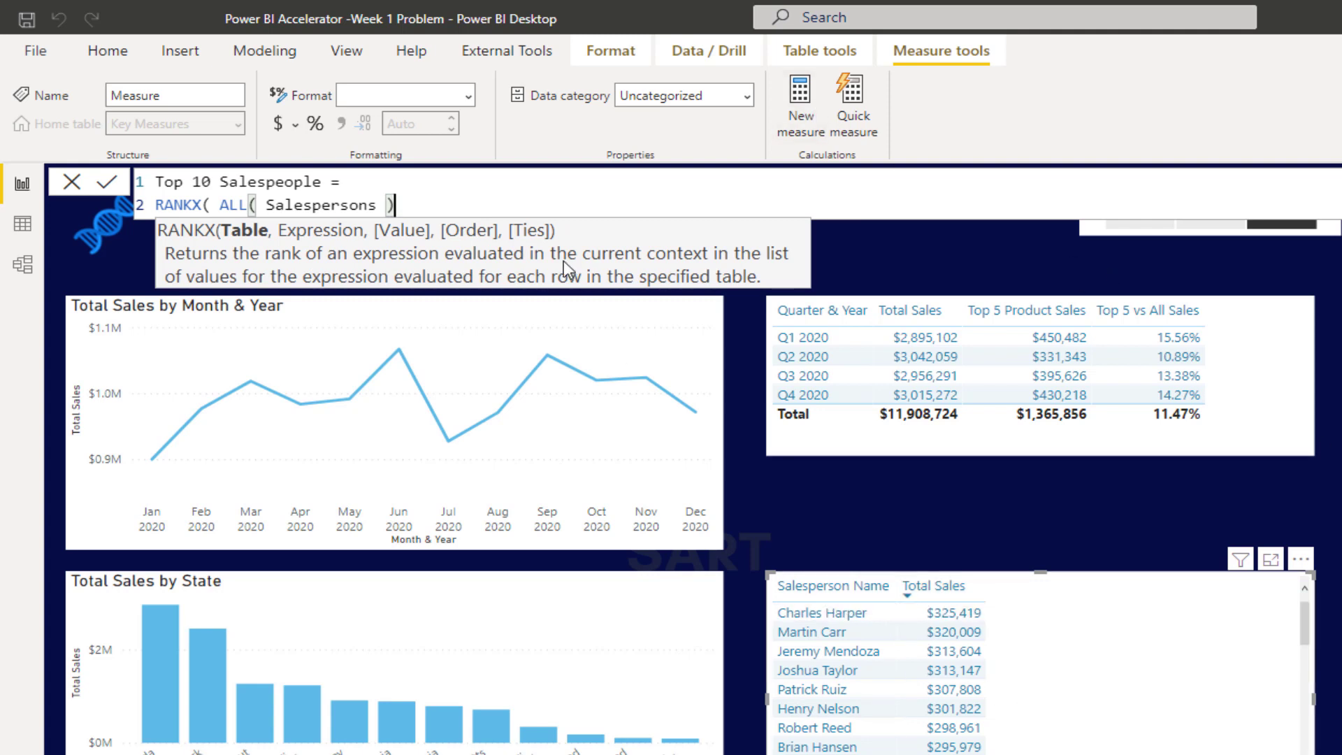
pyautogui.write(', Total')
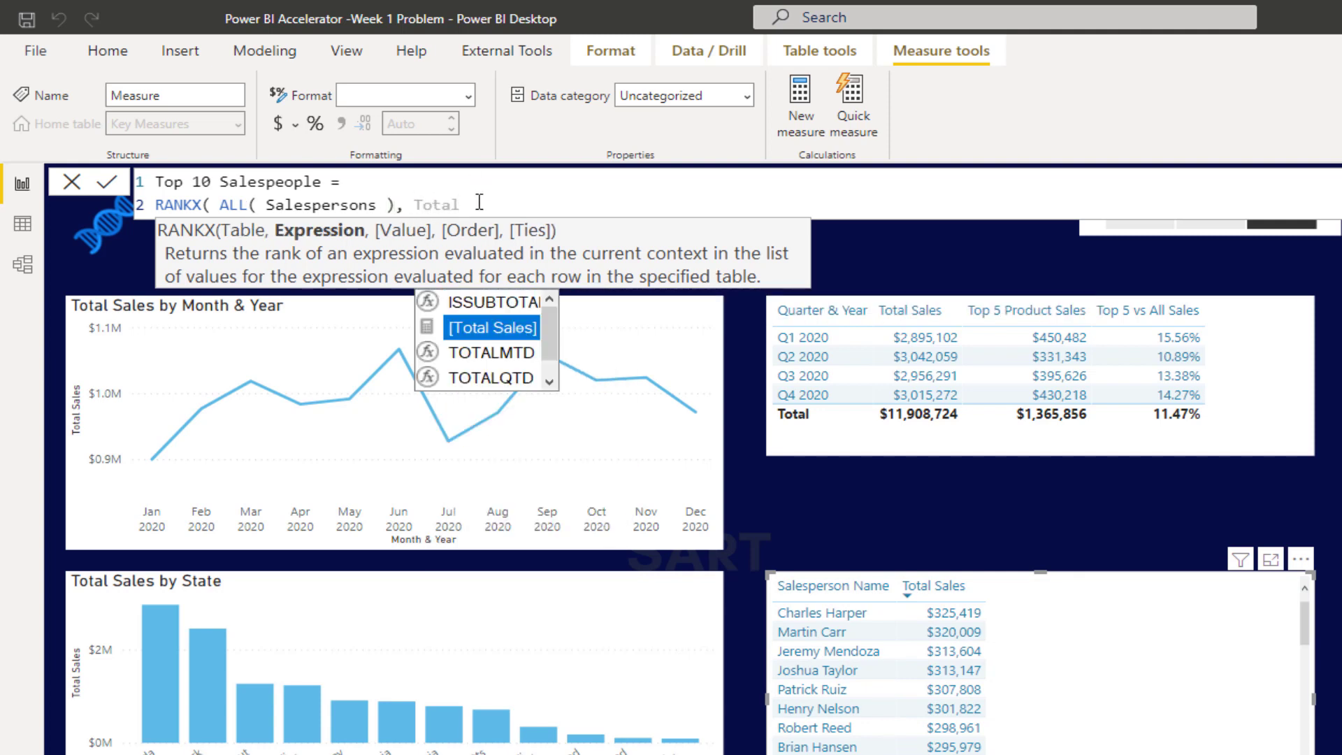
pyautogui.press('Tab')
pyautogui.write(',')
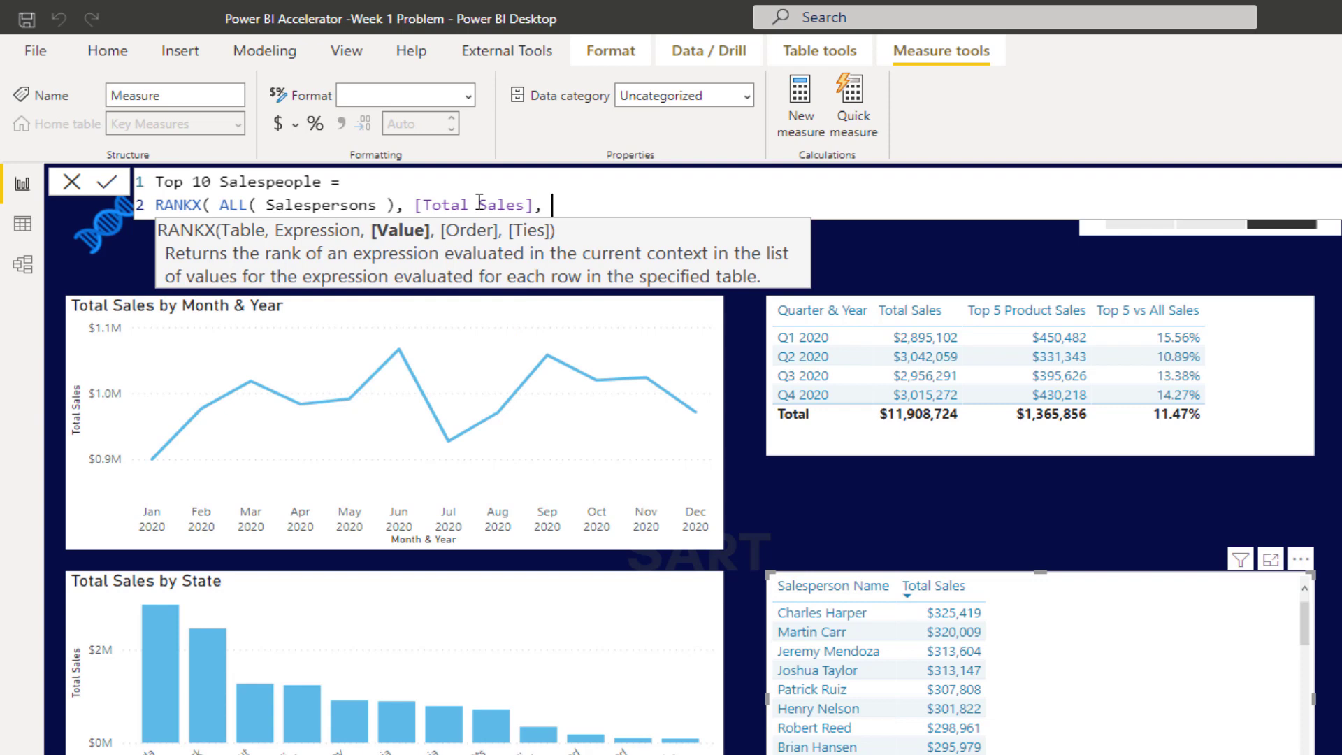
pyautogui.write(' , DESC )')
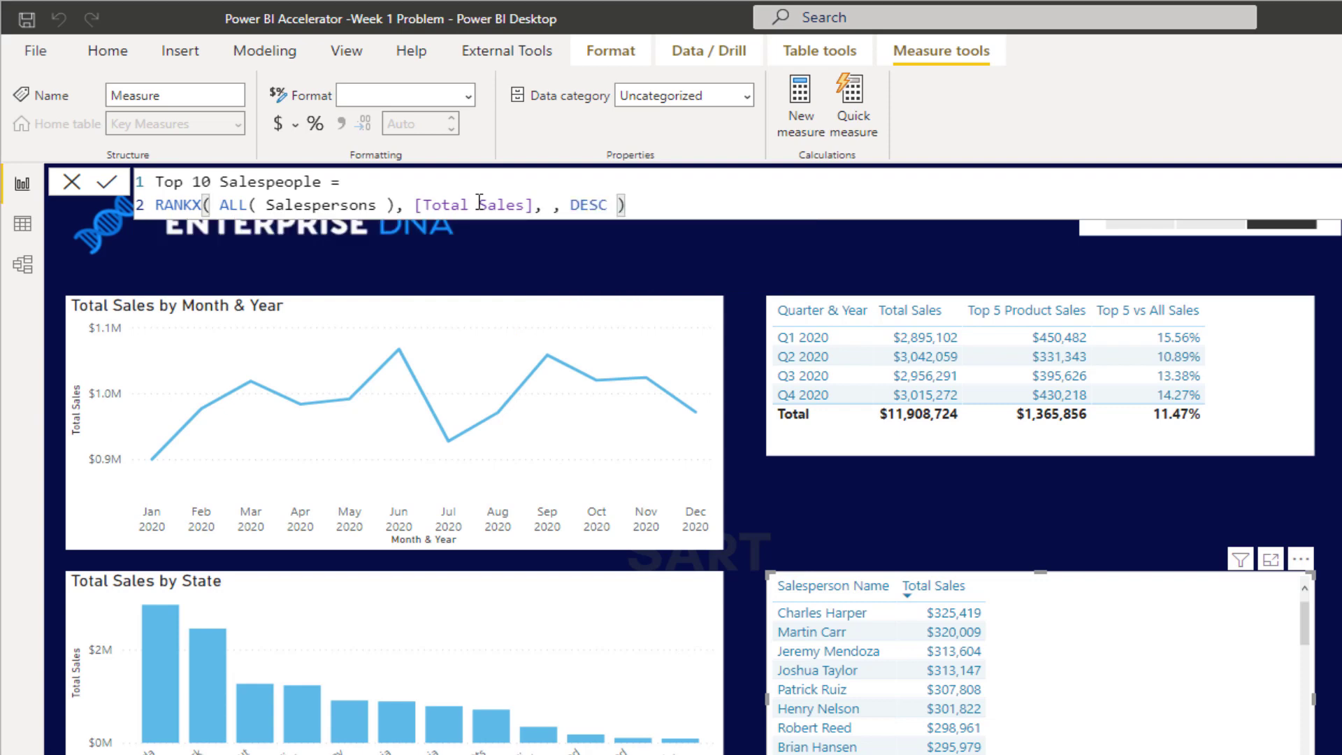
pyautogui.press('Return')
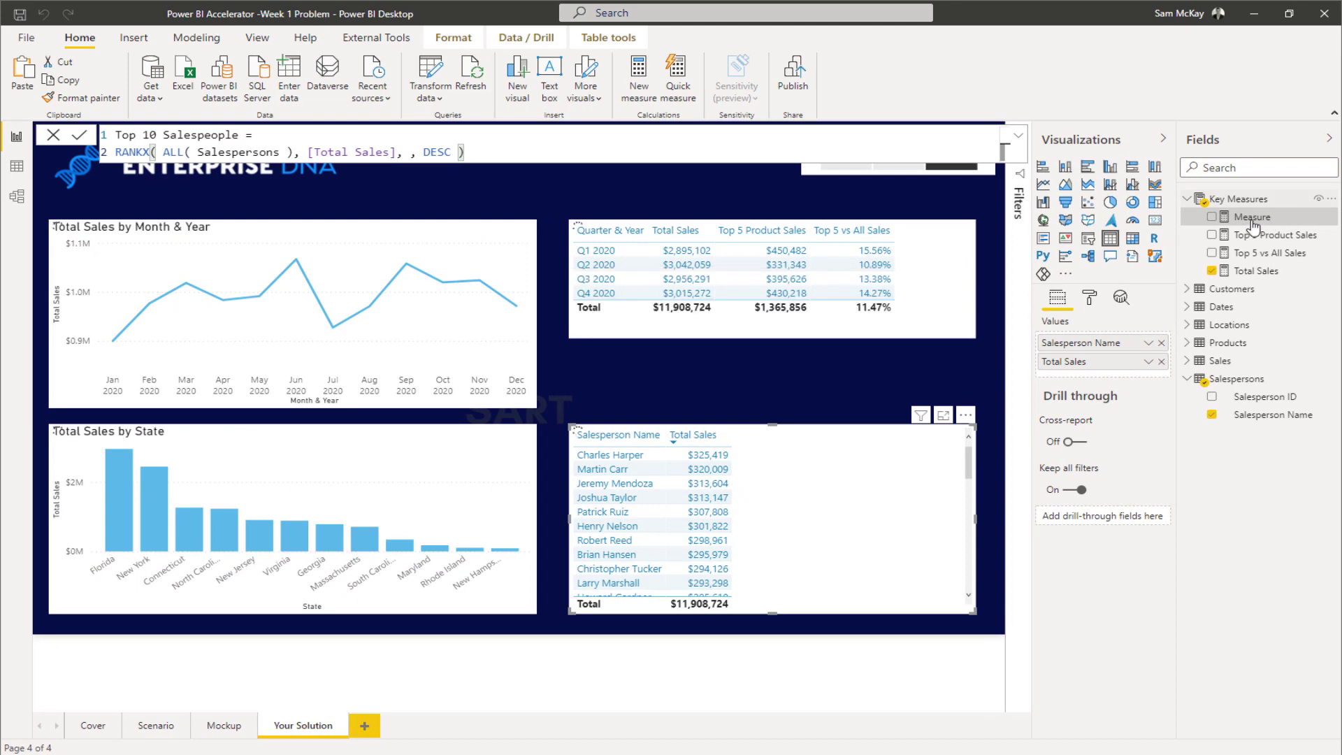
# Add the Top 10 Salespeople measure to the salesperson table and look through the ranking values.
pyautogui.moveTo(1258, 216); pyautogui.dragTo(846, 499)
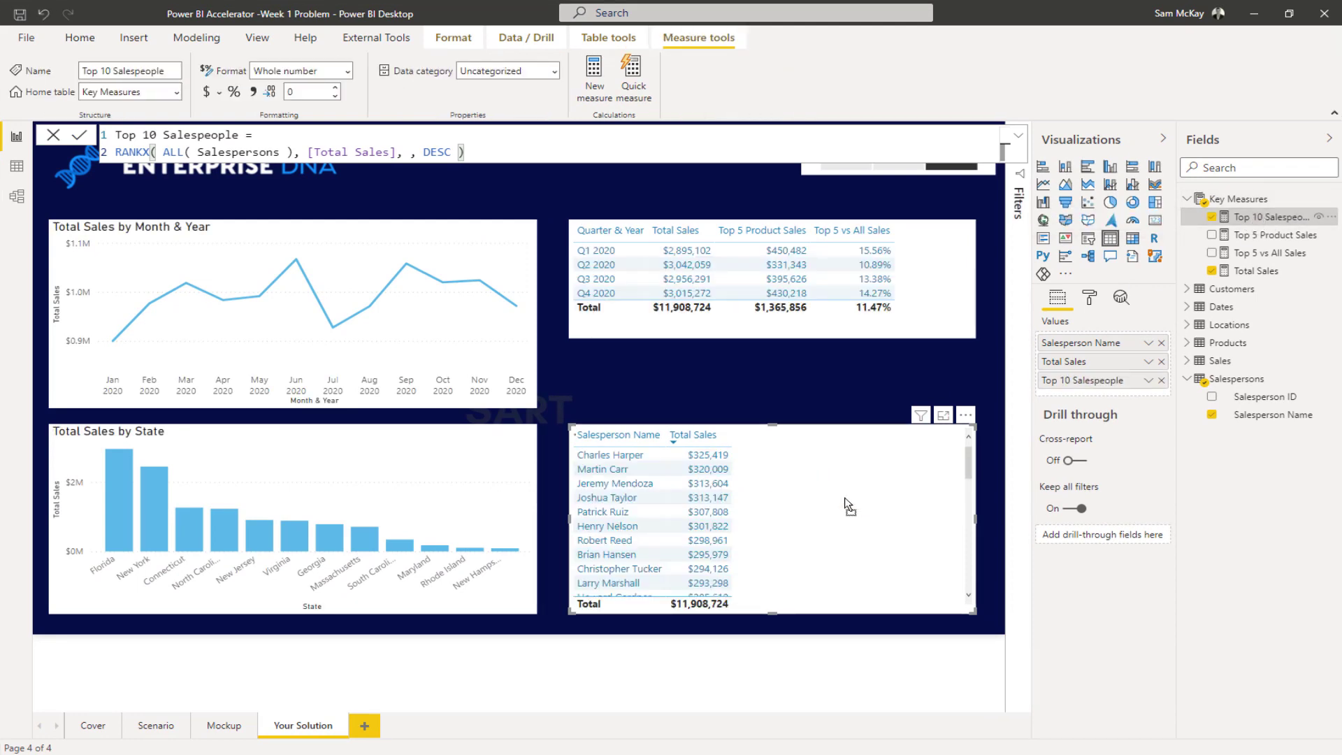
pyautogui.scroll(-3, 804, 492)
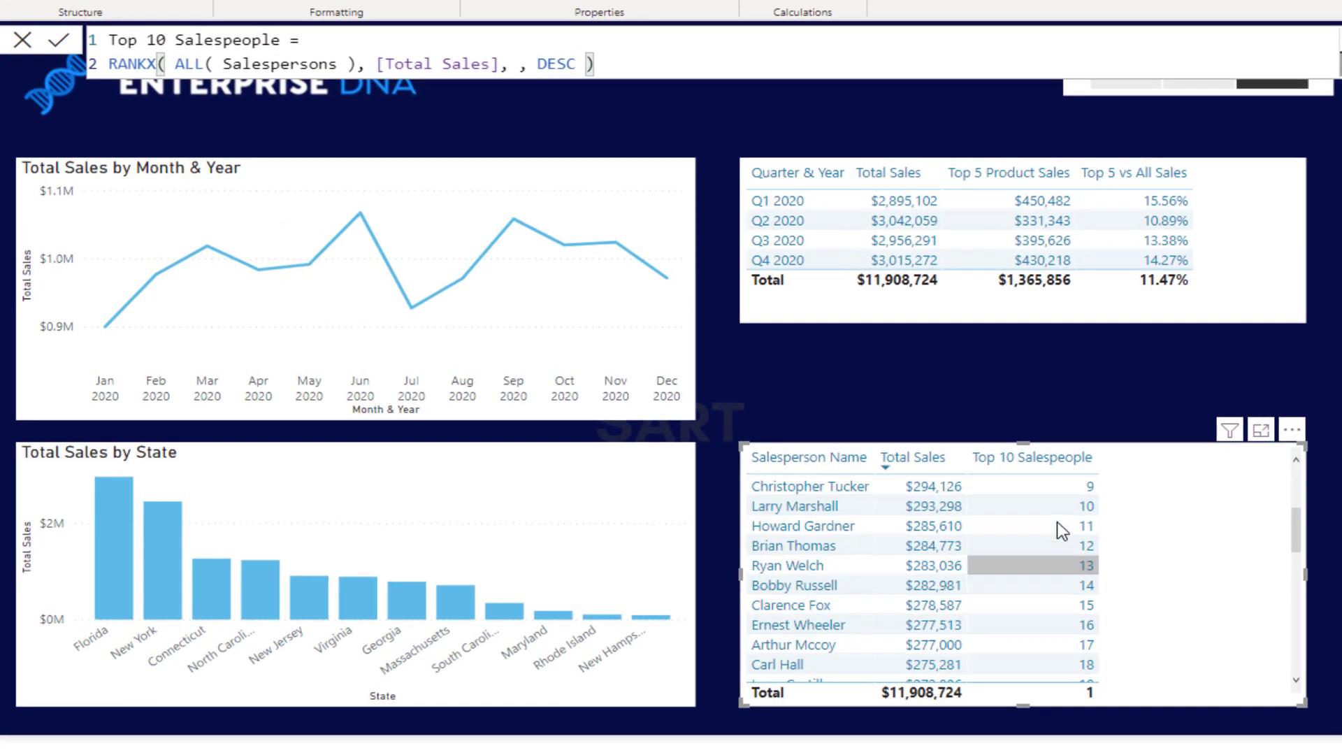
pyautogui.scroll(3, 1062, 530)
# Wrap the measure's RANKX expression in an IF function whose logical test is a rank <= 10.
pyautogui.click(364, 43)
pyautogui.hotkey('shift', 'Return')
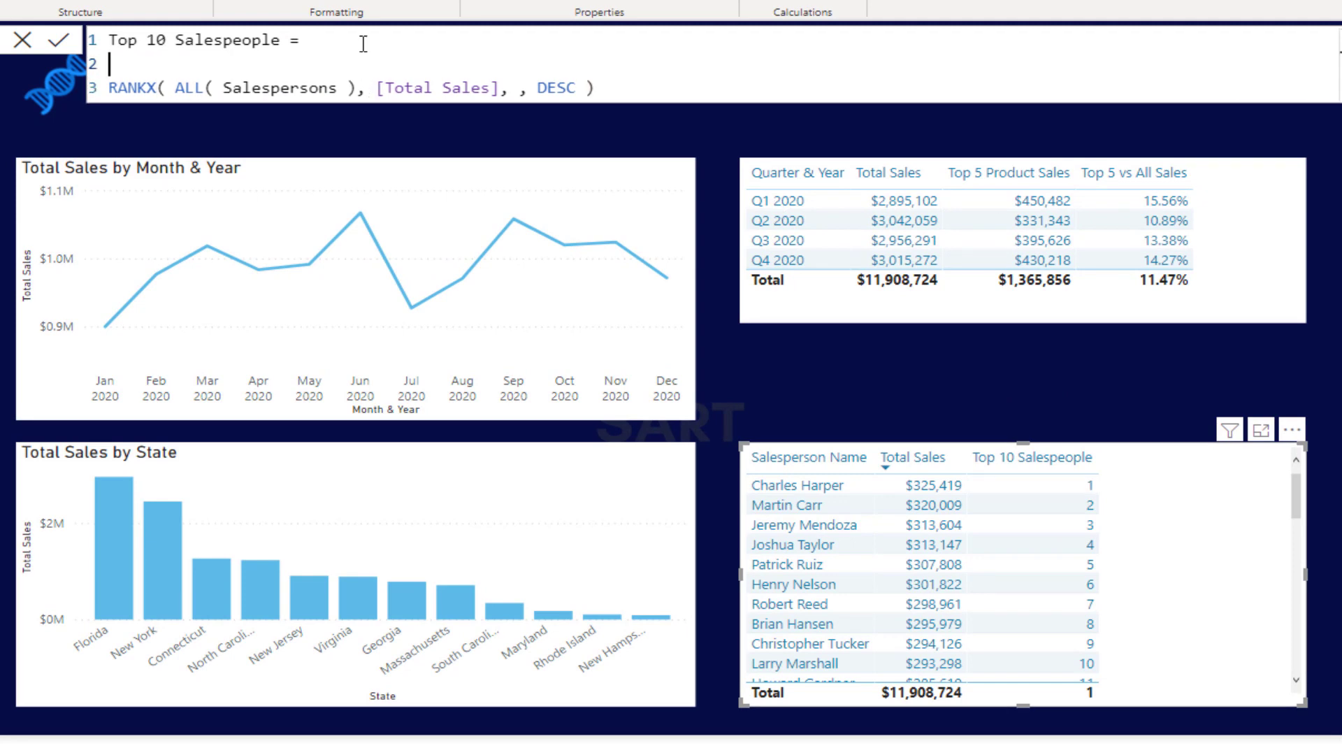
pyautogui.write('IF(')
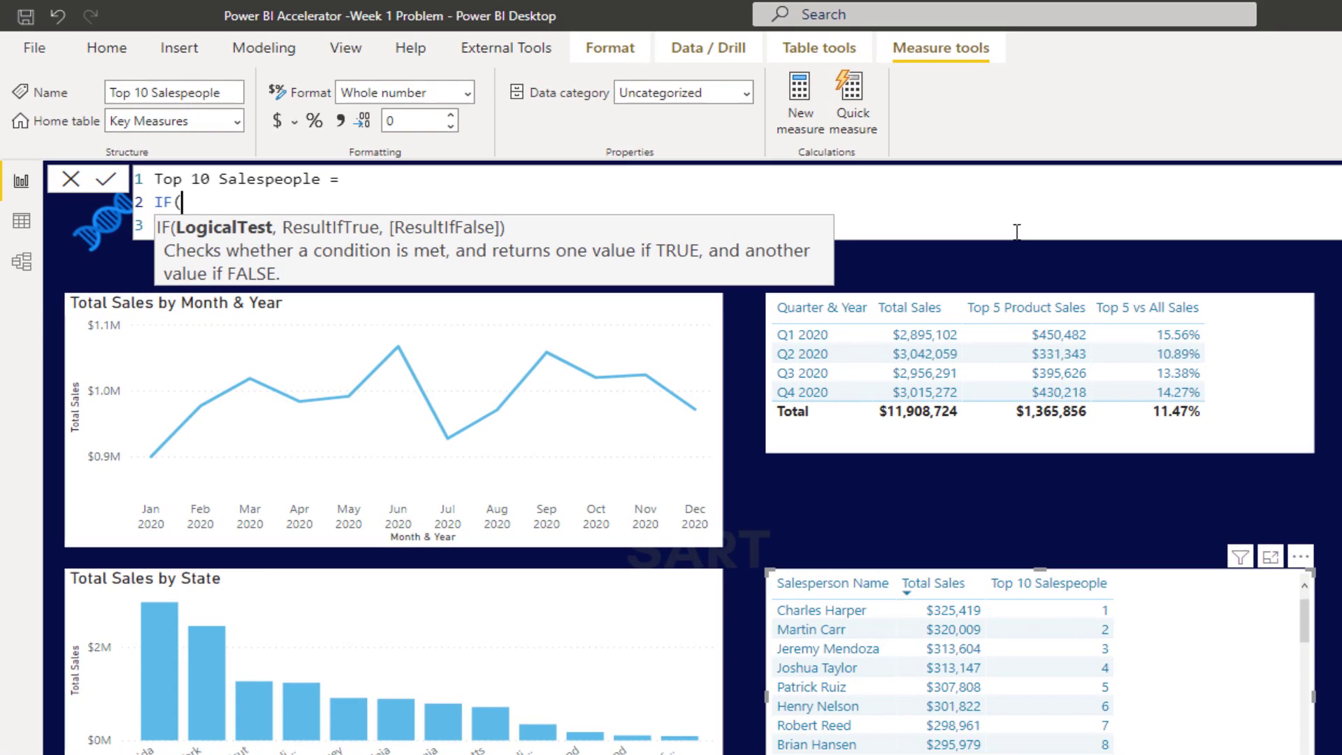
pyautogui.press('Tab')
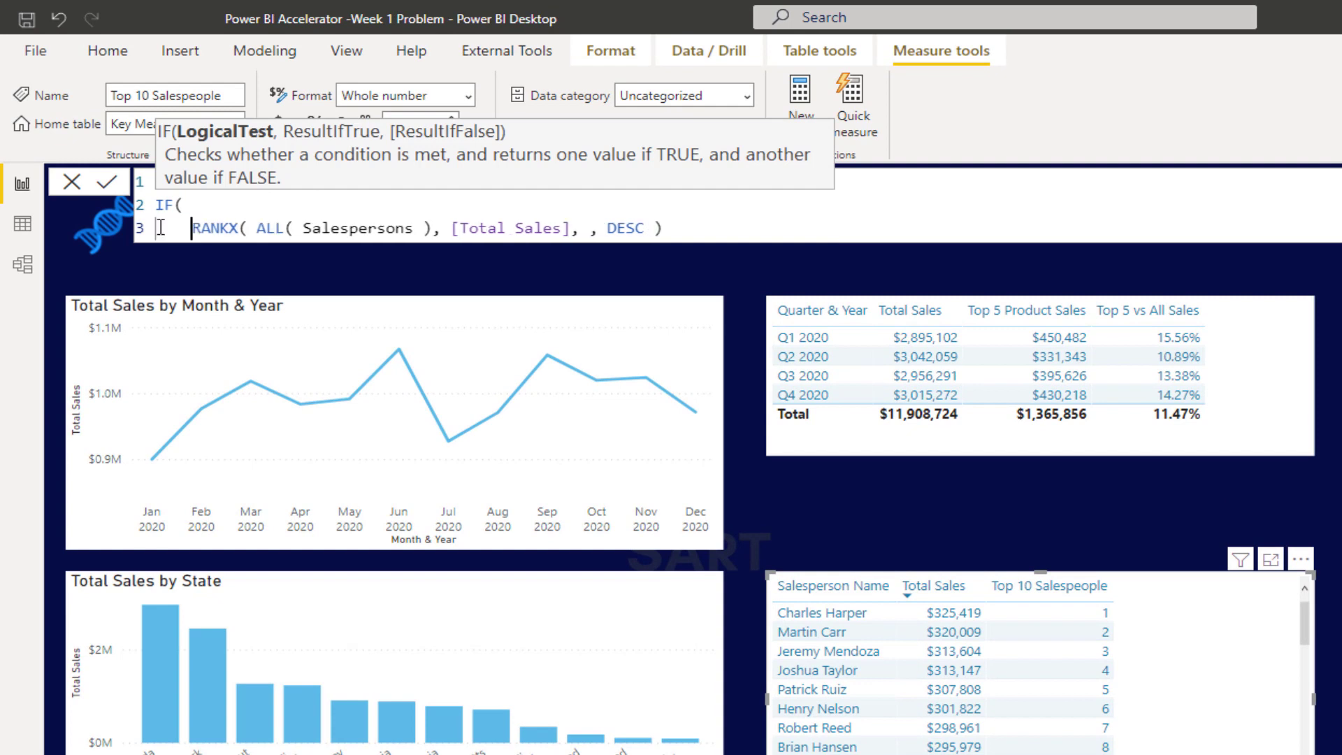
pyautogui.click(683, 229)
pyautogui.write('<= 10,')
pyautogui.hotkey('shift', 'Return')
# Make the IF return [Total Sales] when true and BLANK() otherwise, commit the measure, and check its values in the salesperson table.
pyautogui.write('Tot')
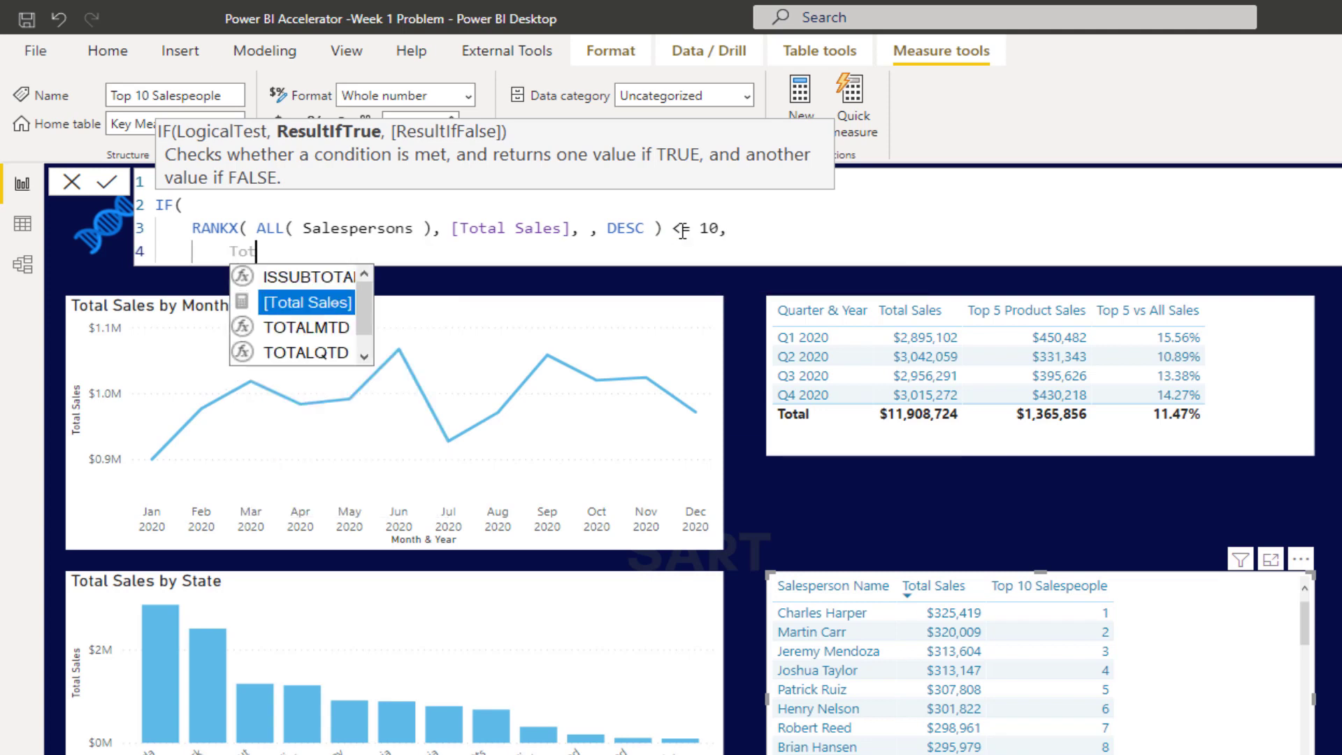
pyautogui.write('al')
pyautogui.press('Tab')
pyautogui.write(',')
pyautogui.hotkey('shift', 'Return')
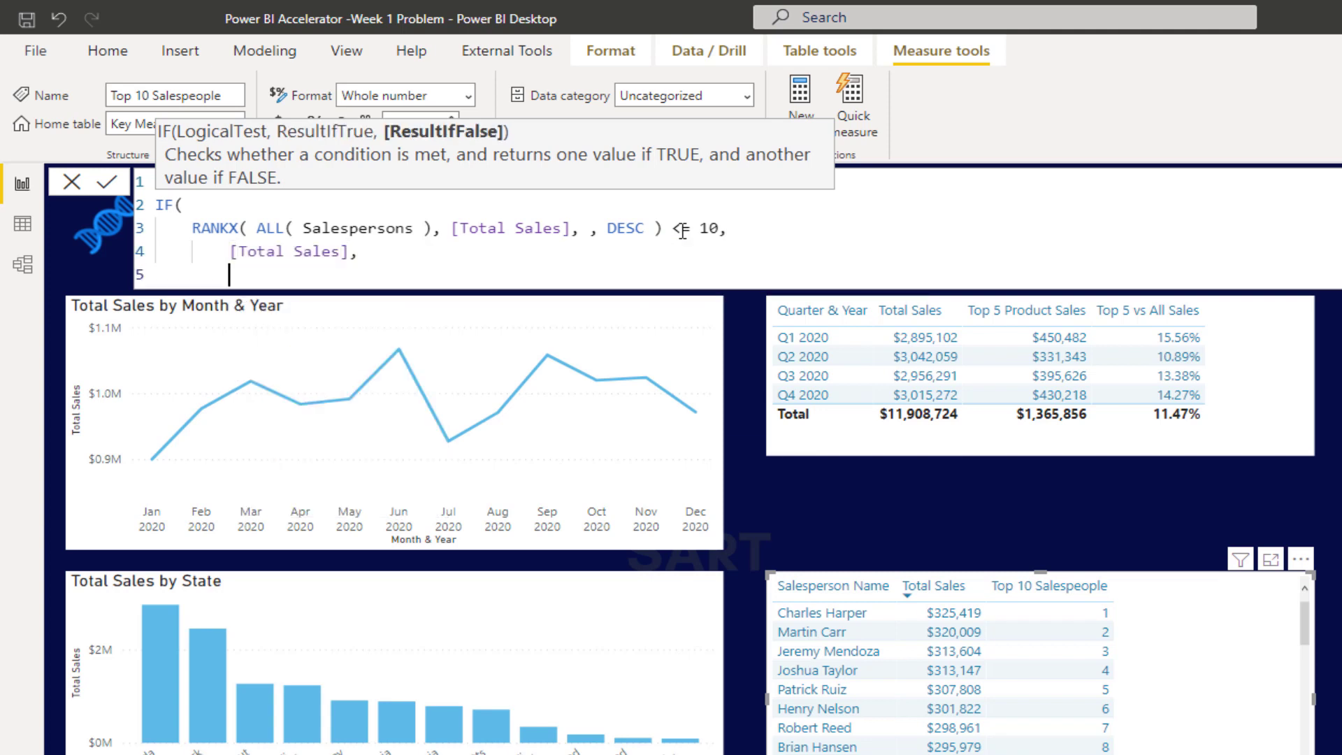
pyautogui.write('BLANK() )')
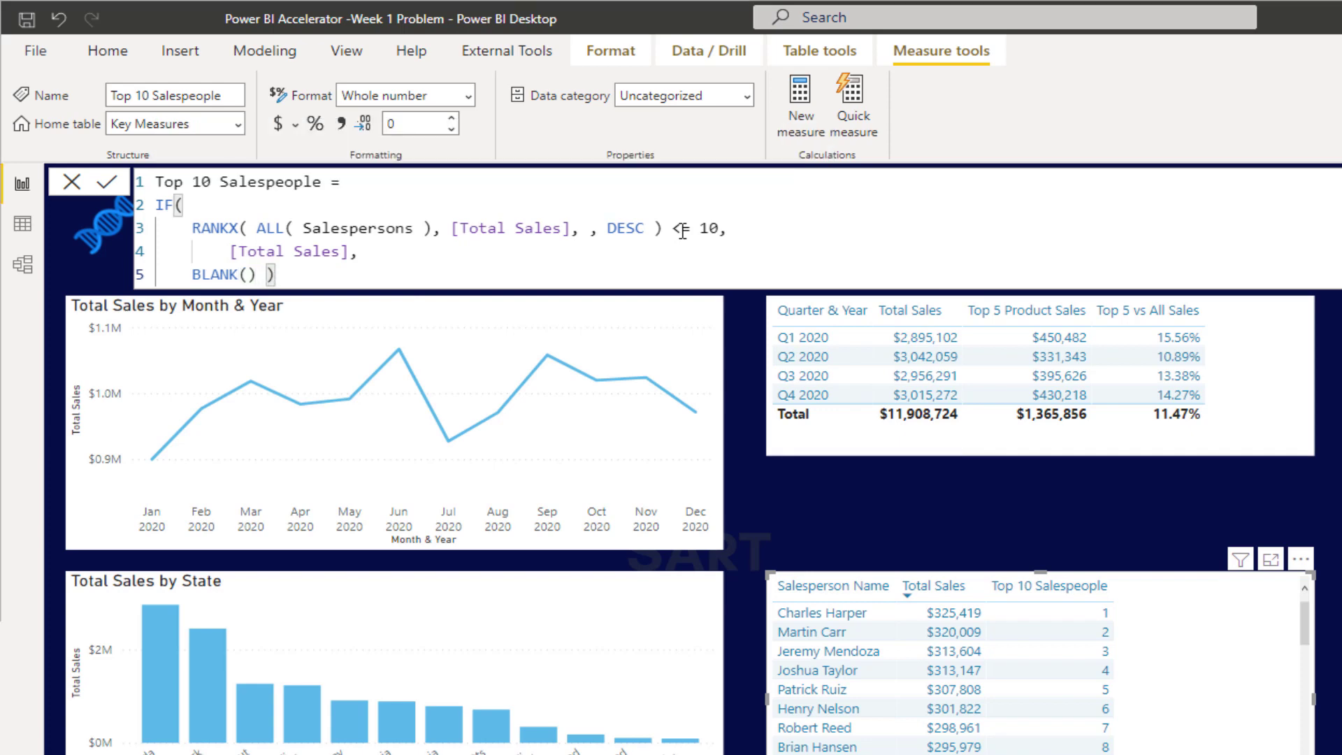
pyautogui.press('Return')
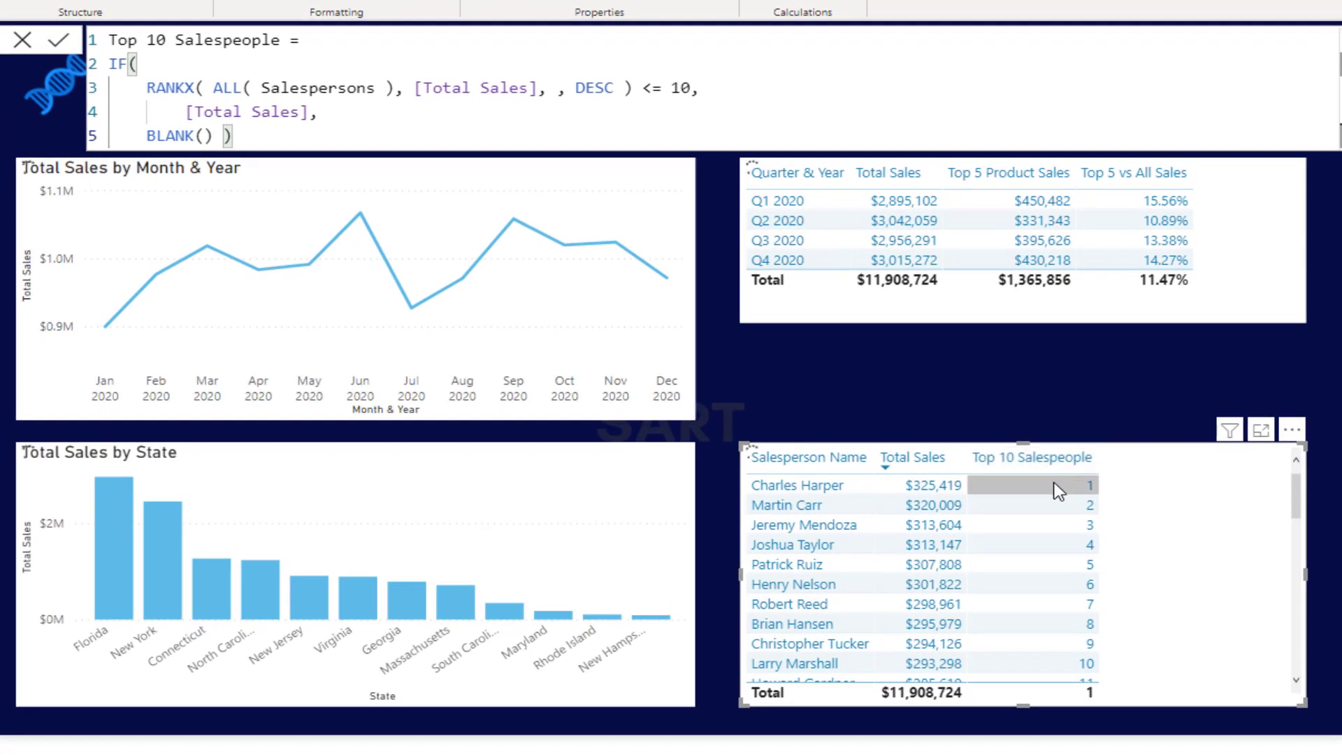
pyautogui.scroll(-4, 1067, 594)
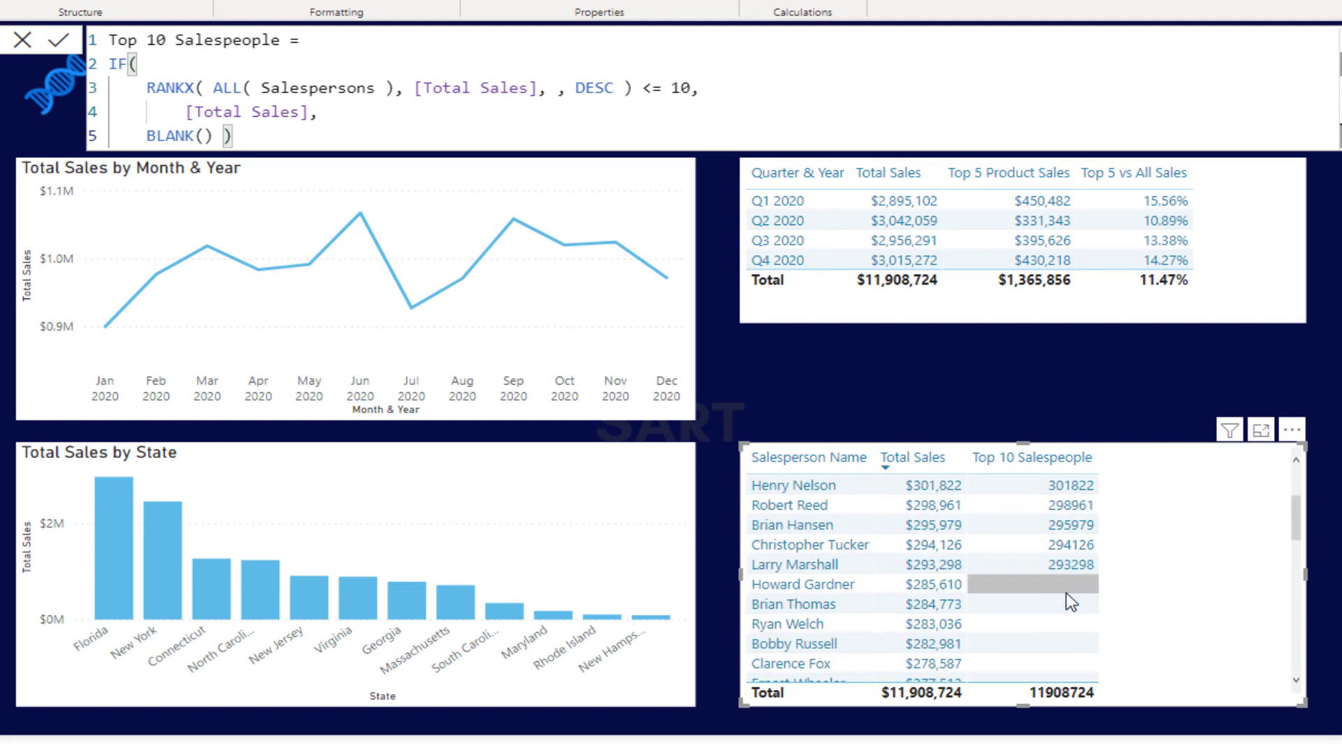
pyautogui.scroll(4, 1068, 614)
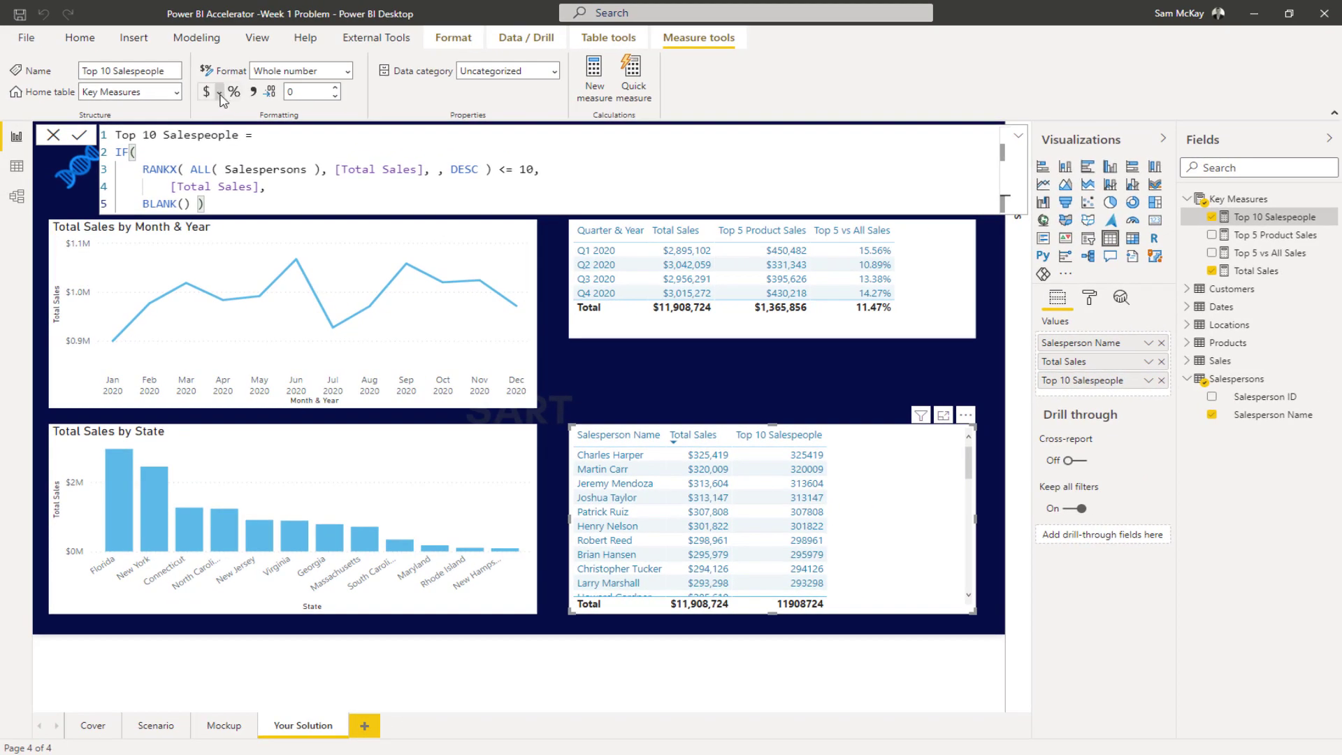
# Format the Top 10 Salespeople measure as currency with a thousands separator.
pyautogui.click(219, 93)
pyautogui.click(242, 144)
pyautogui.click(253, 92)
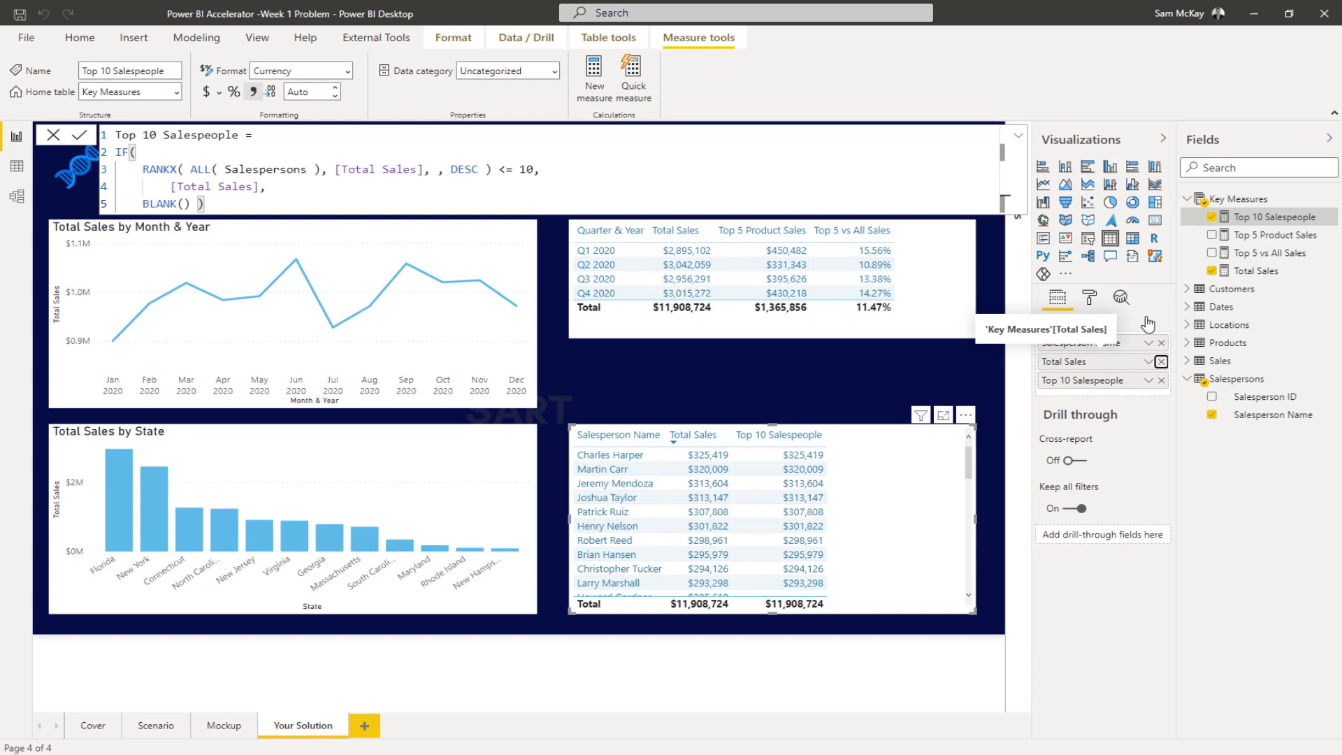
# Remove Total Sales from the salesperson table and convert the table to a stacked bar chart.
pyautogui.click(1160, 359)
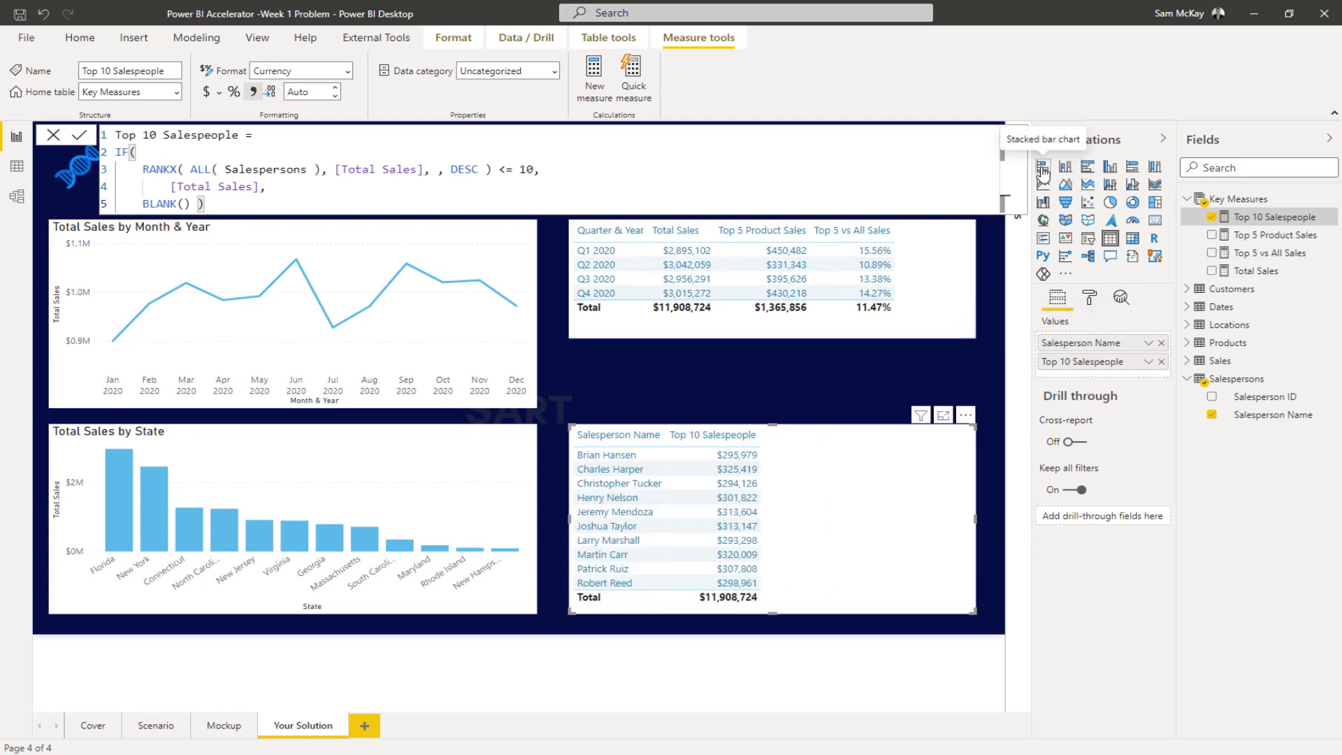
pyautogui.click(1043, 166)
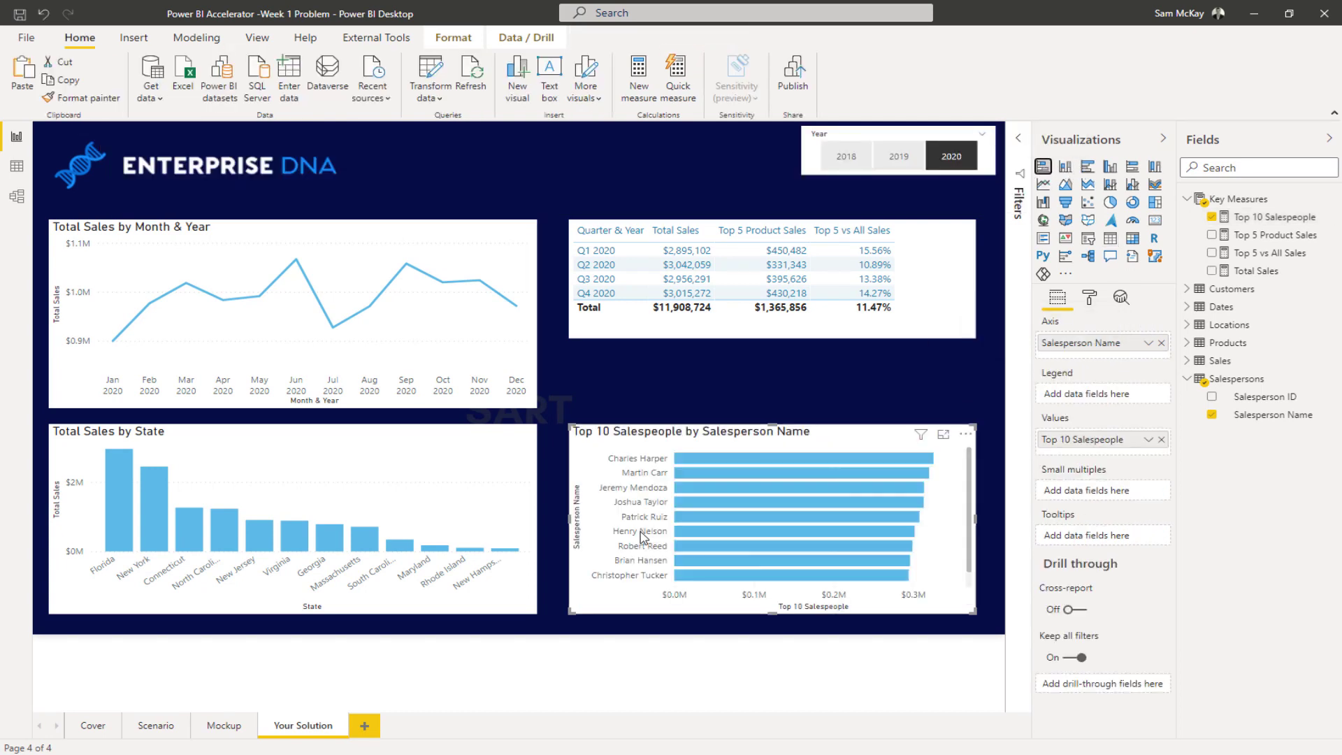
# Enlarge the Top 10 Salespeople bar chart upward into the gap below the quarterly table so all ten bars fit.
pyautogui.scroll(-1, 682, 548)
pyautogui.scroll(1, 683, 548)
pyautogui.moveTo(574, 429); pyautogui.dragTo(578, 369)
# Filter the report by 2019 and finally by 2018 in the Year slicer to compare the top ten salespeople.
pyautogui.click(900, 157)
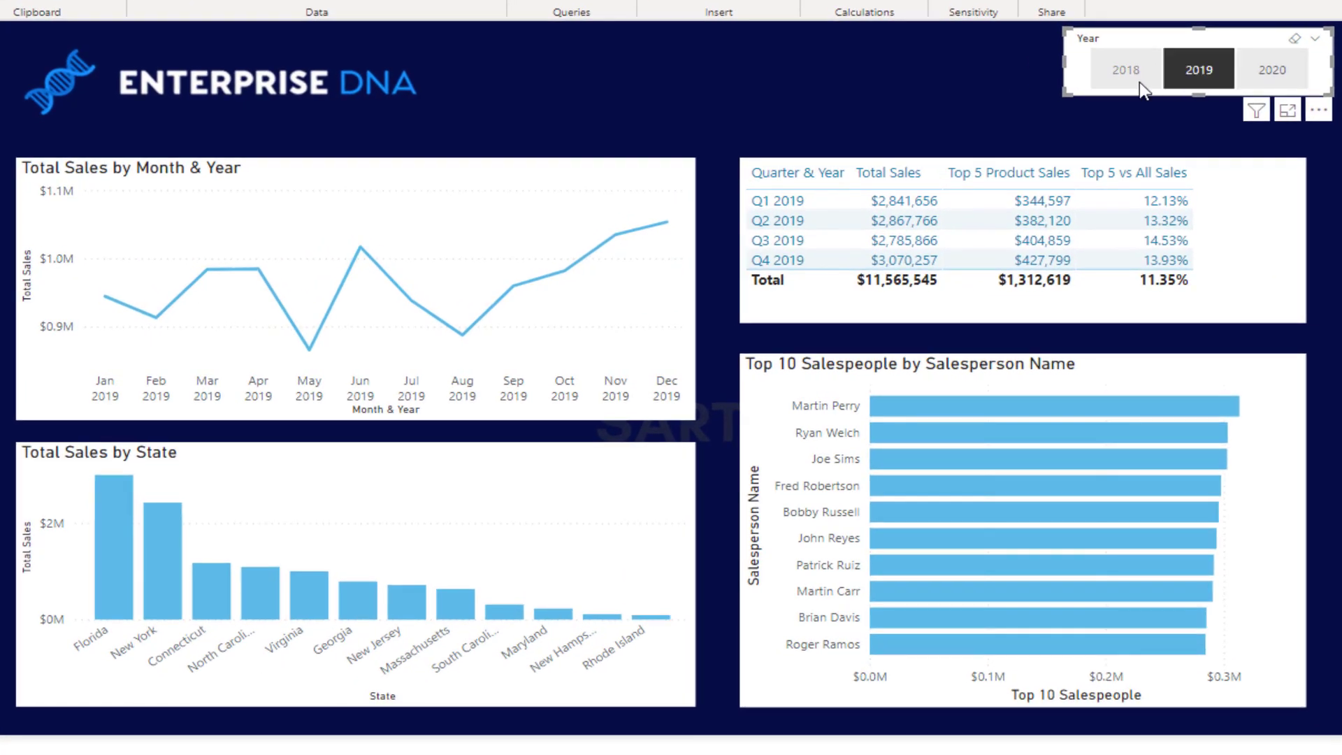
pyautogui.click(1089, 97)
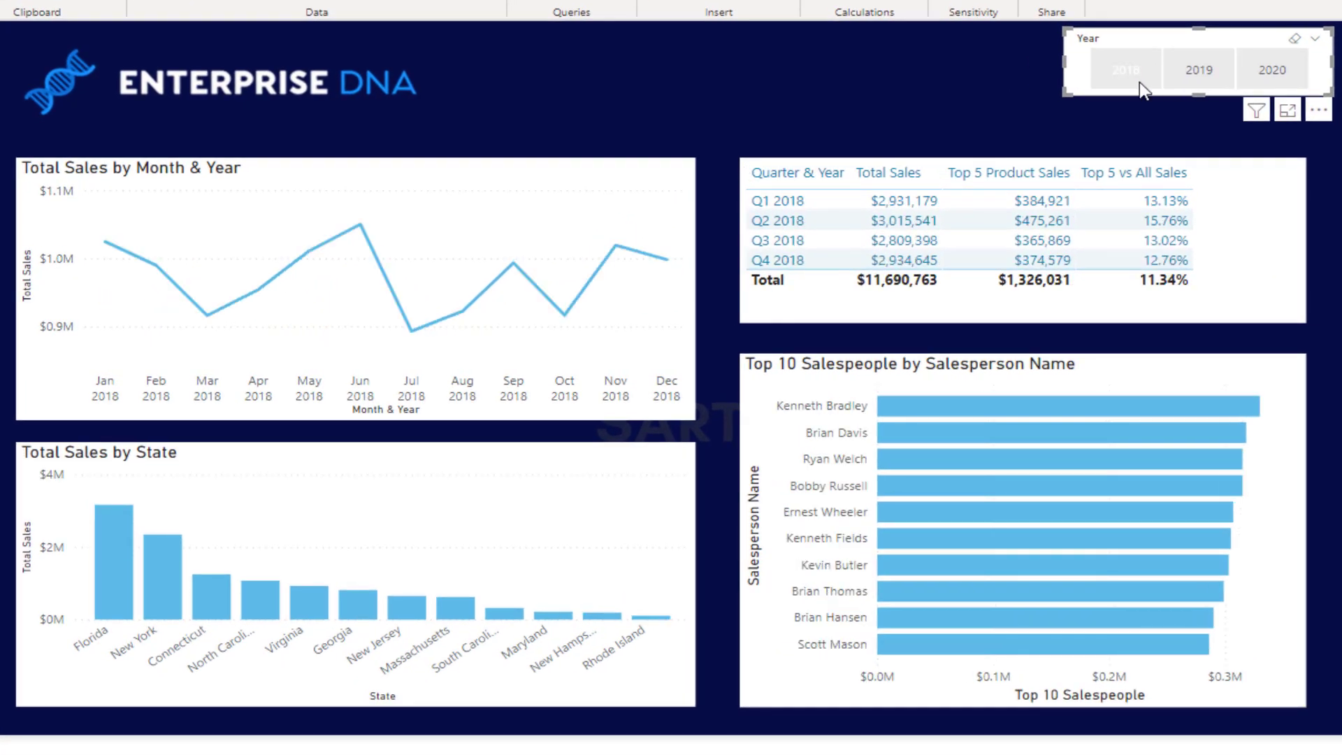
pyautogui.click(622, 387)
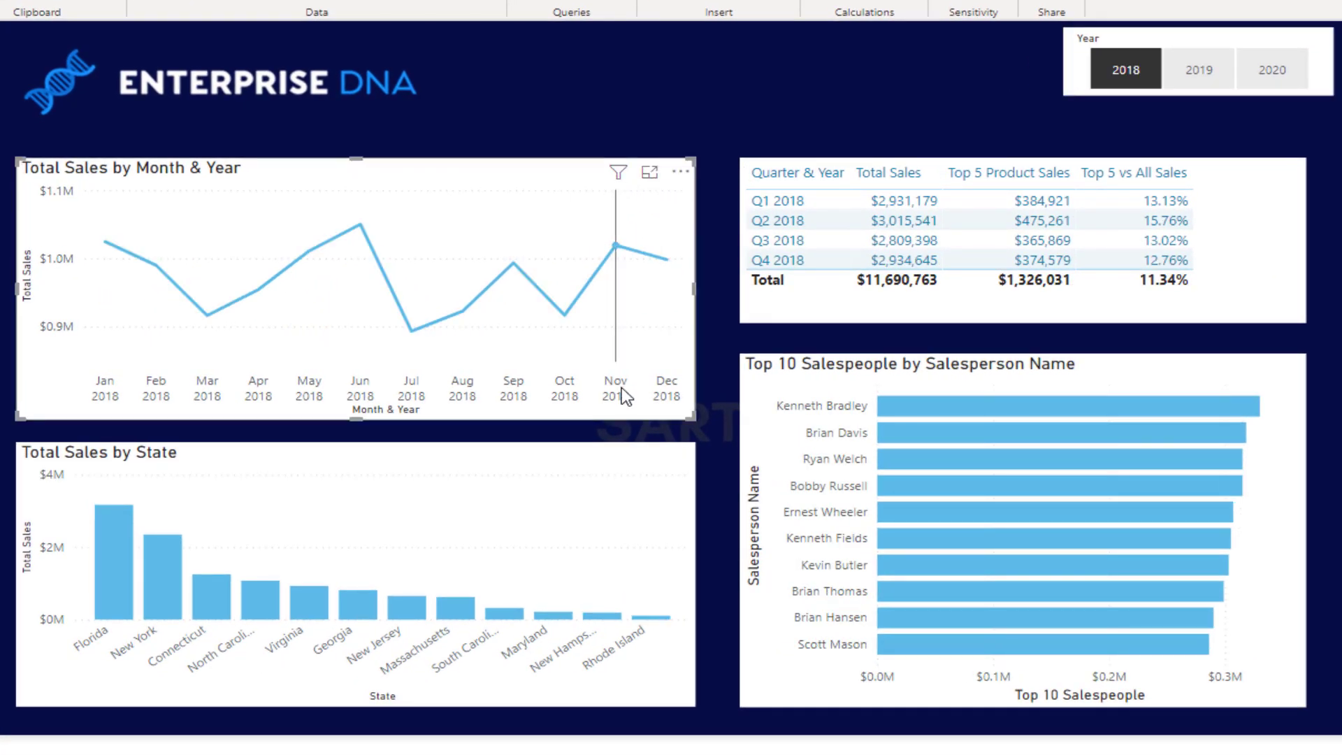
# Turn off the background of the Top 10 Salespeople bar chart.
pyautogui.click(747, 367)
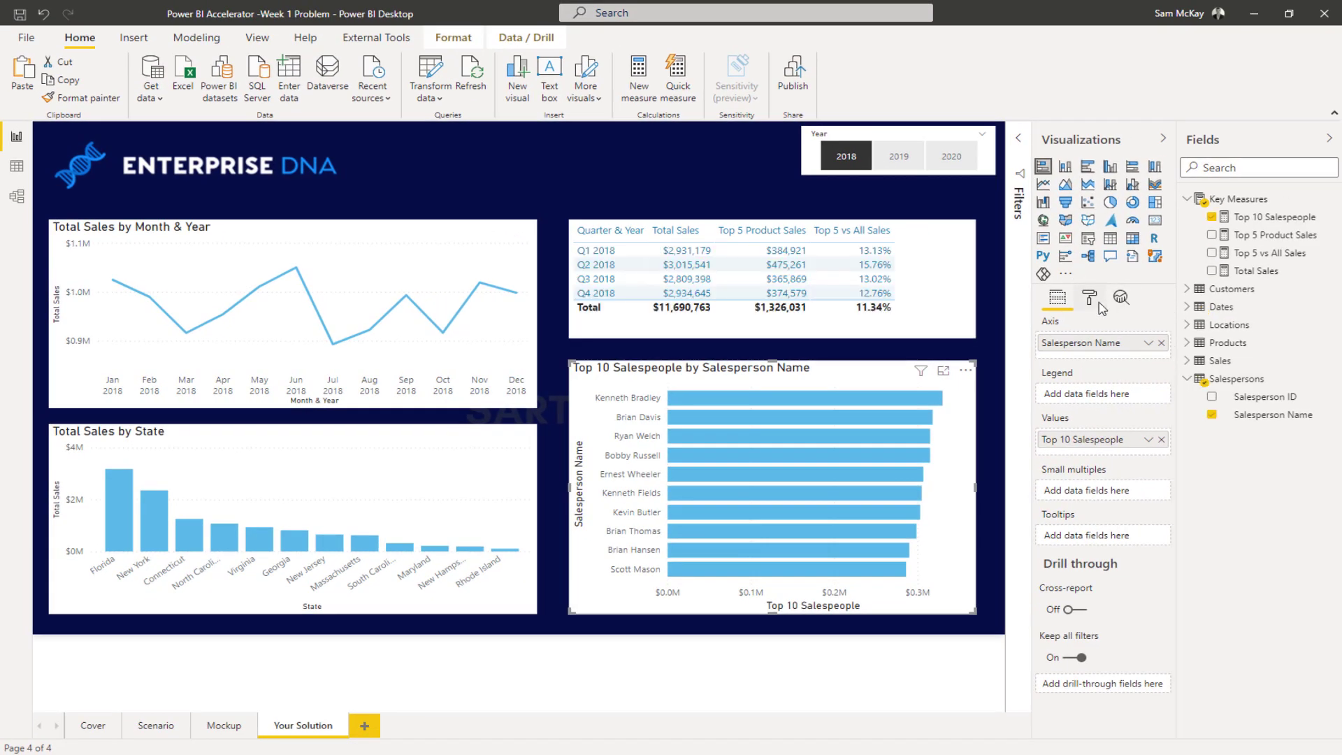
pyautogui.click(1098, 303)
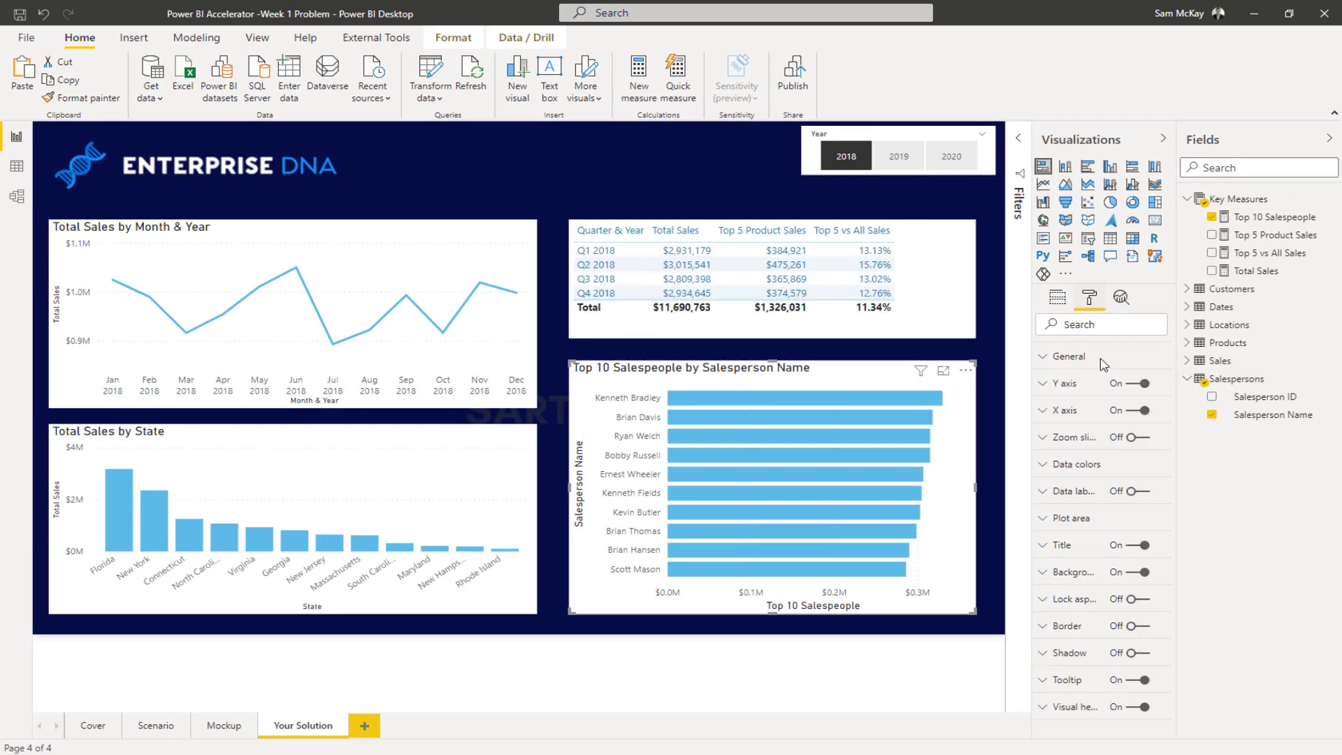
pyautogui.click(1136, 572)
# Set the label colors of the bar chart's Y axis and X axis to white.
pyautogui.click(1055, 386)
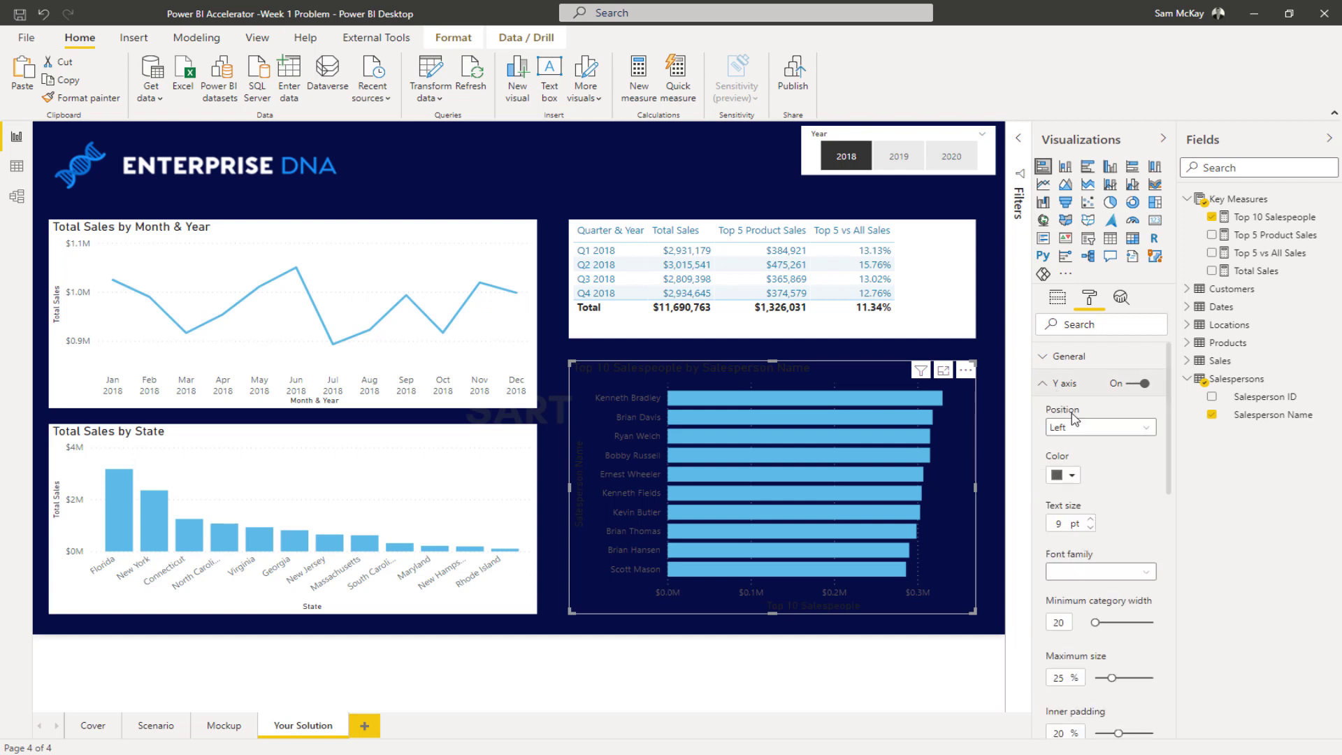
pyautogui.click(1068, 477)
pyautogui.click(1052, 388)
pyautogui.click(1052, 384)
pyautogui.click(1056, 410)
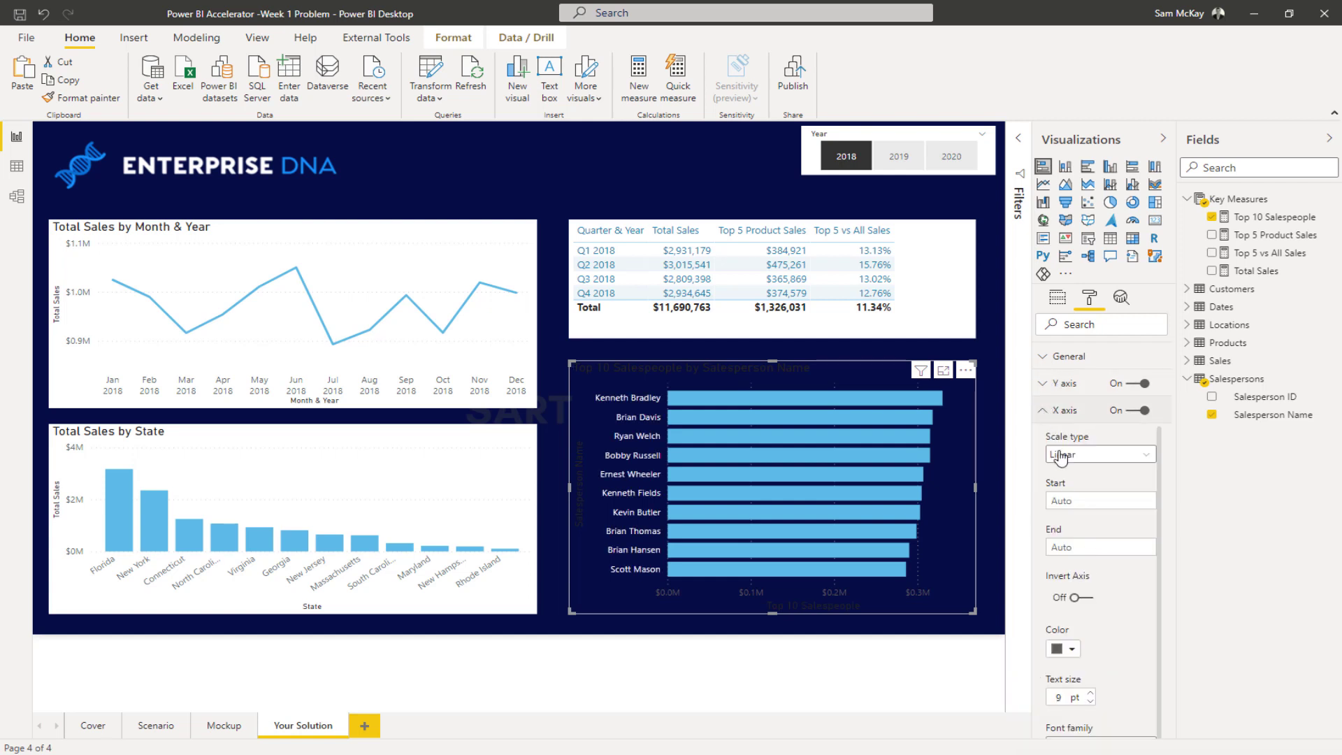
pyautogui.click(1070, 649)
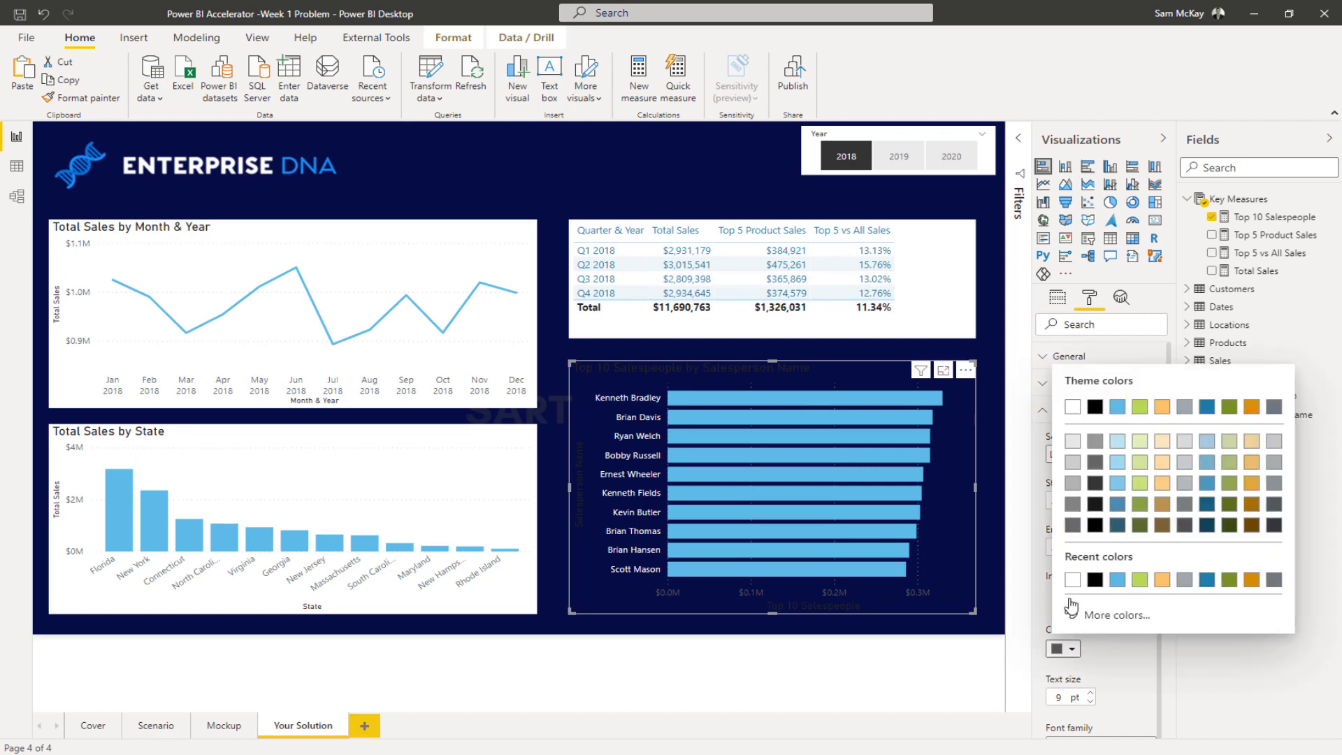
pyautogui.click(1072, 406)
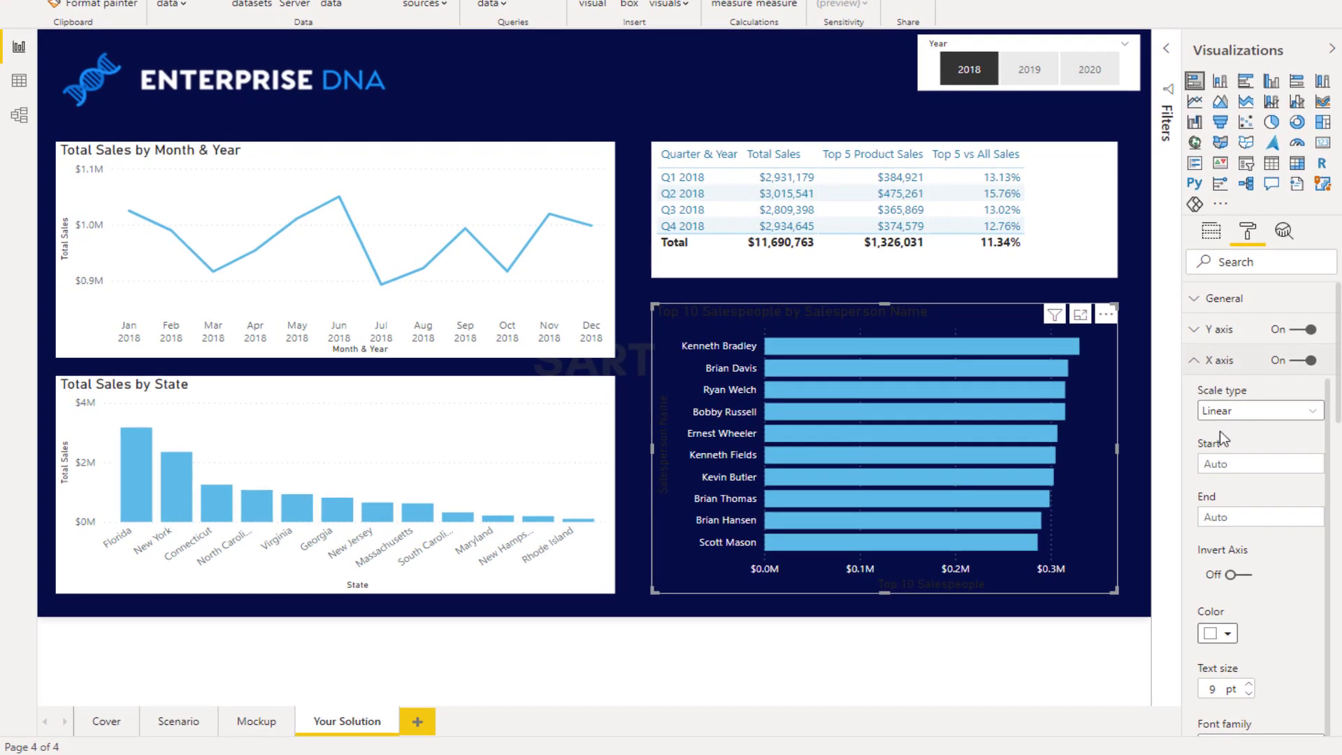
# Turn off the X axis title and the Y axis title of the Top 10 Salespeople bar chart.
pyautogui.scroll(-5, 1223, 439)
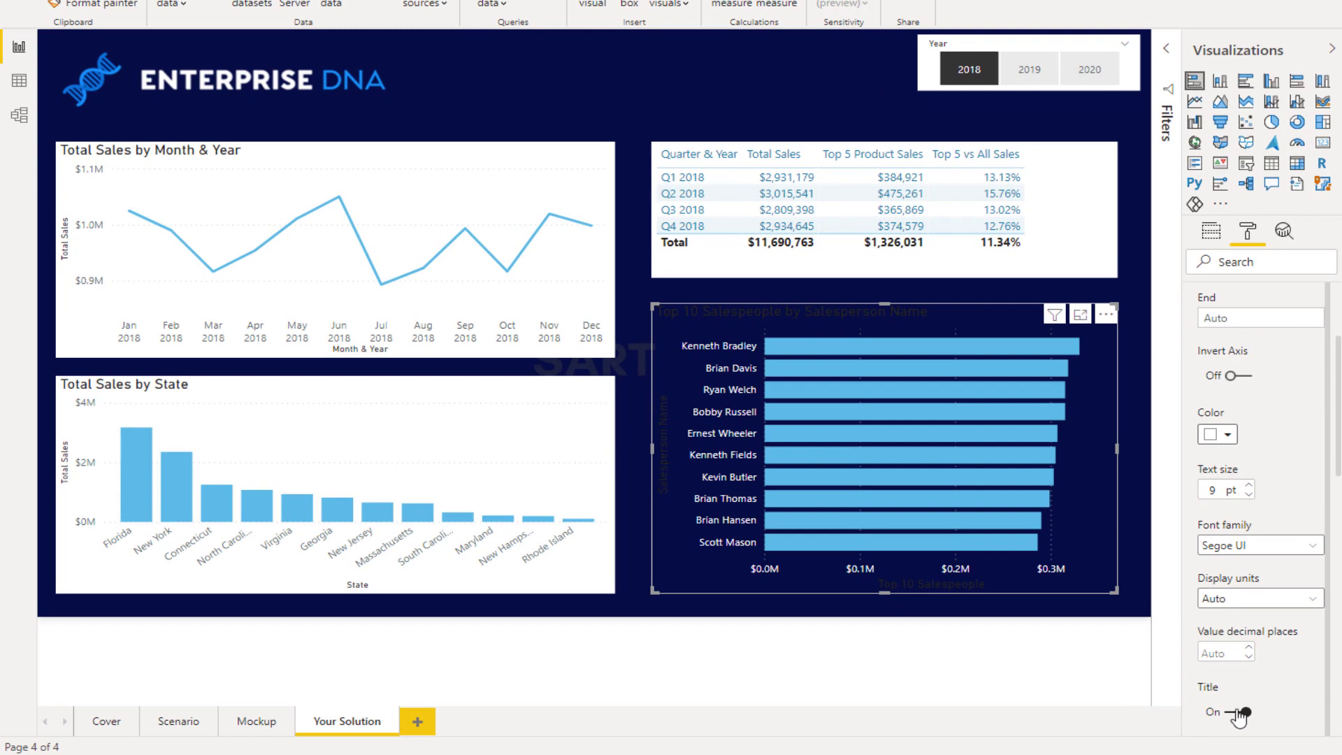
pyautogui.click(1238, 713)
pyautogui.scroll(3, 1216, 433)
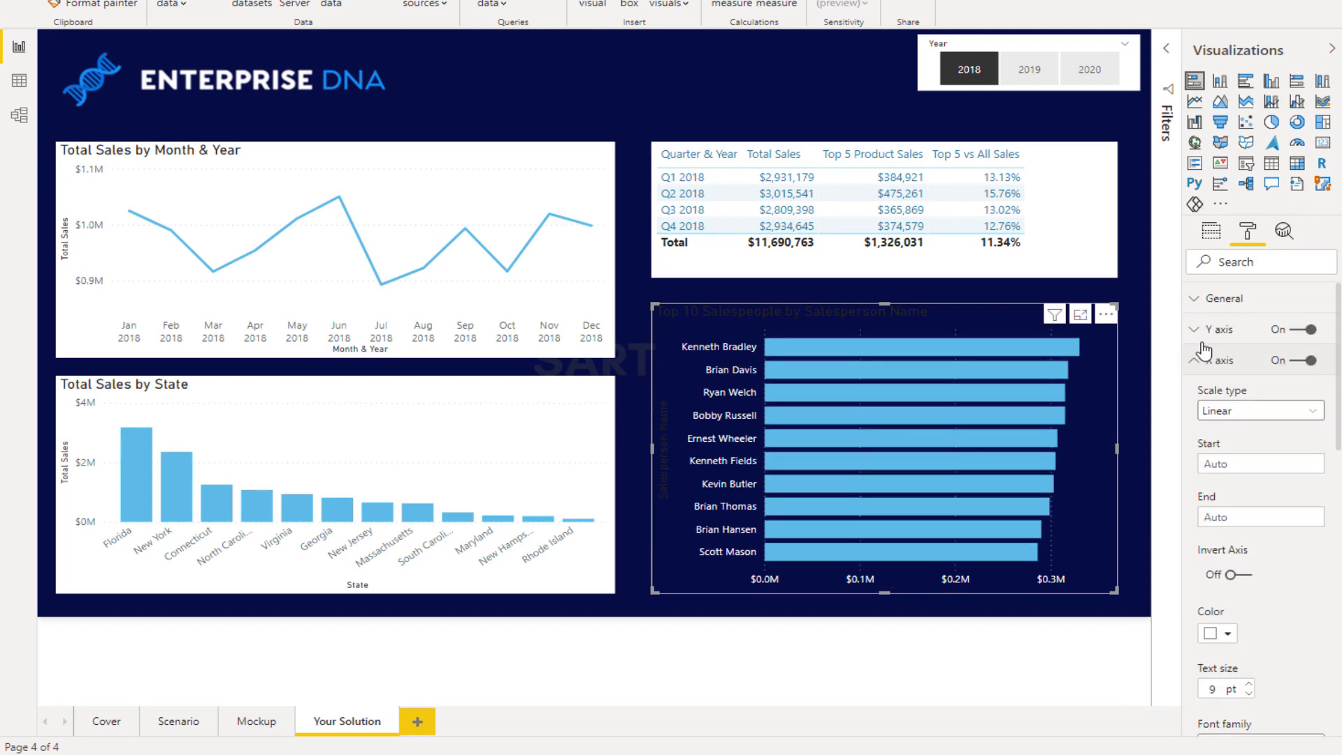
pyautogui.click(1204, 360)
pyautogui.click(1202, 329)
pyautogui.scroll(-3, 1230, 545)
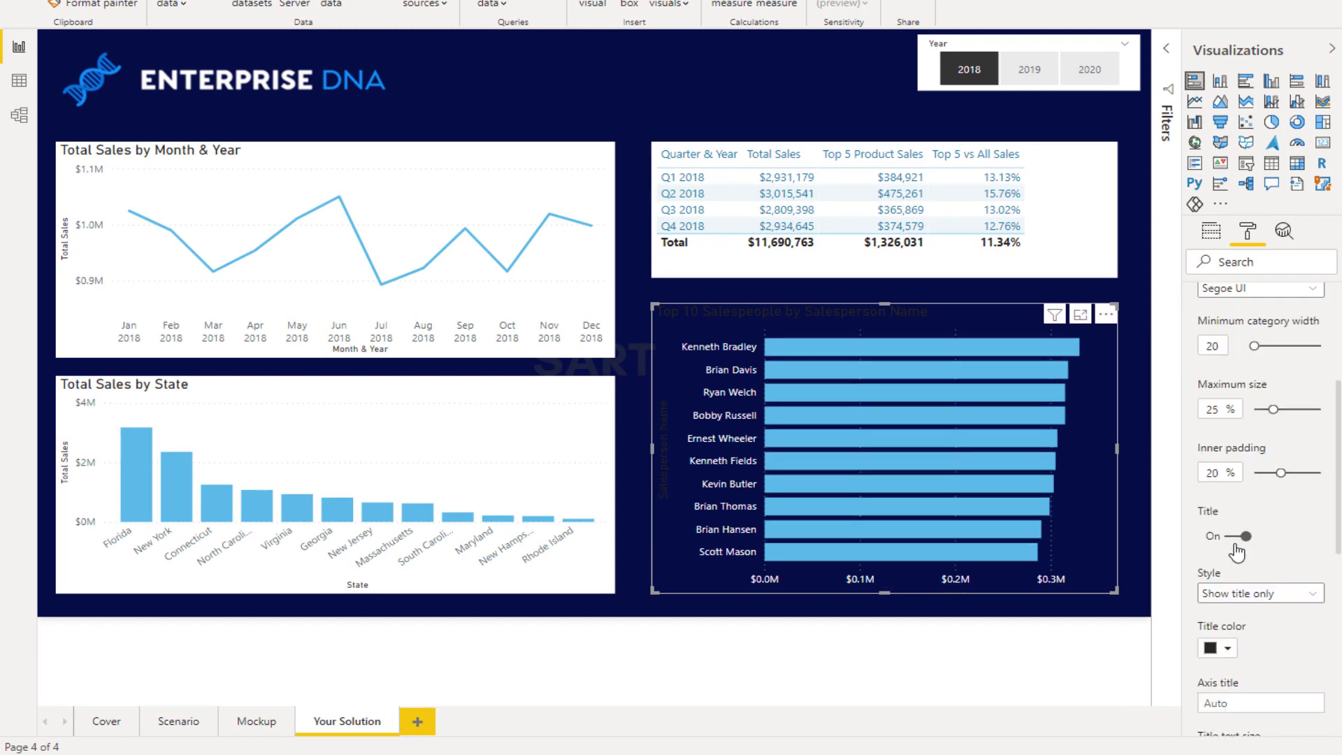
pyautogui.click(1241, 536)
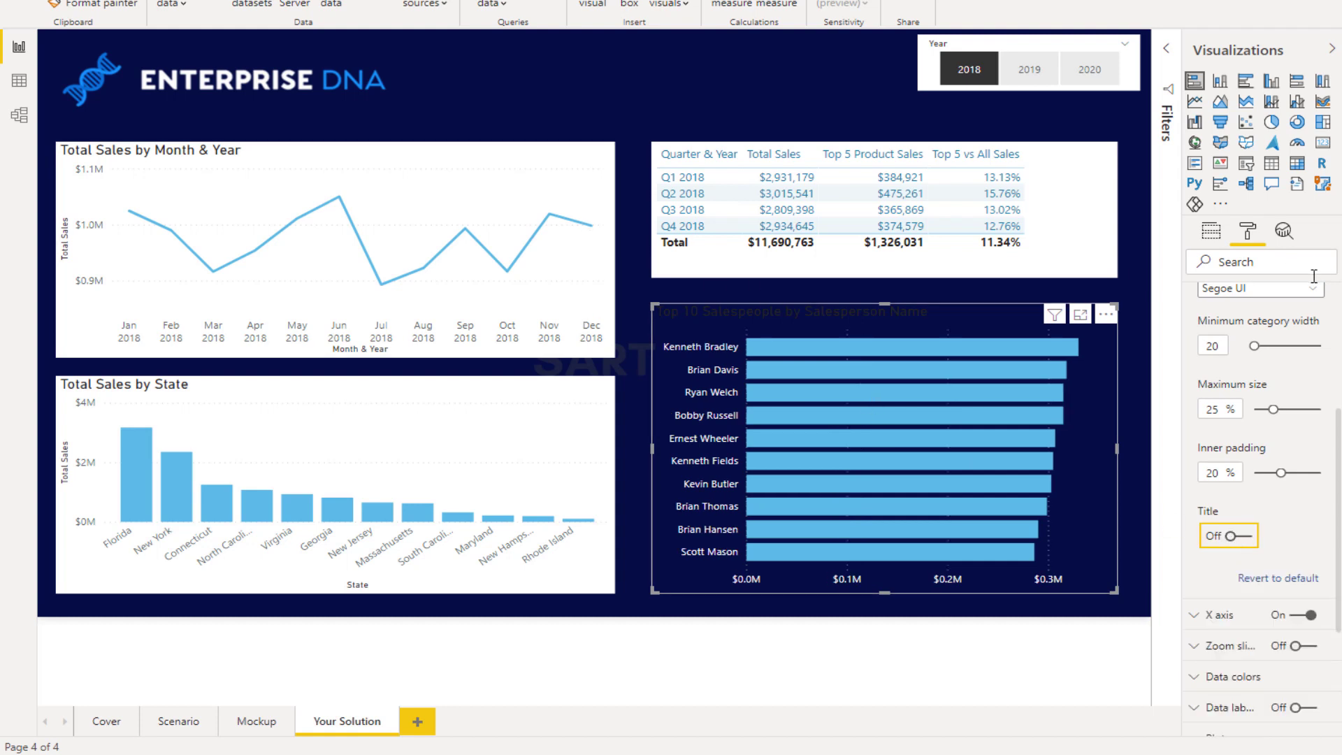
pyautogui.scroll(3, 1243, 374)
pyautogui.click(1200, 331)
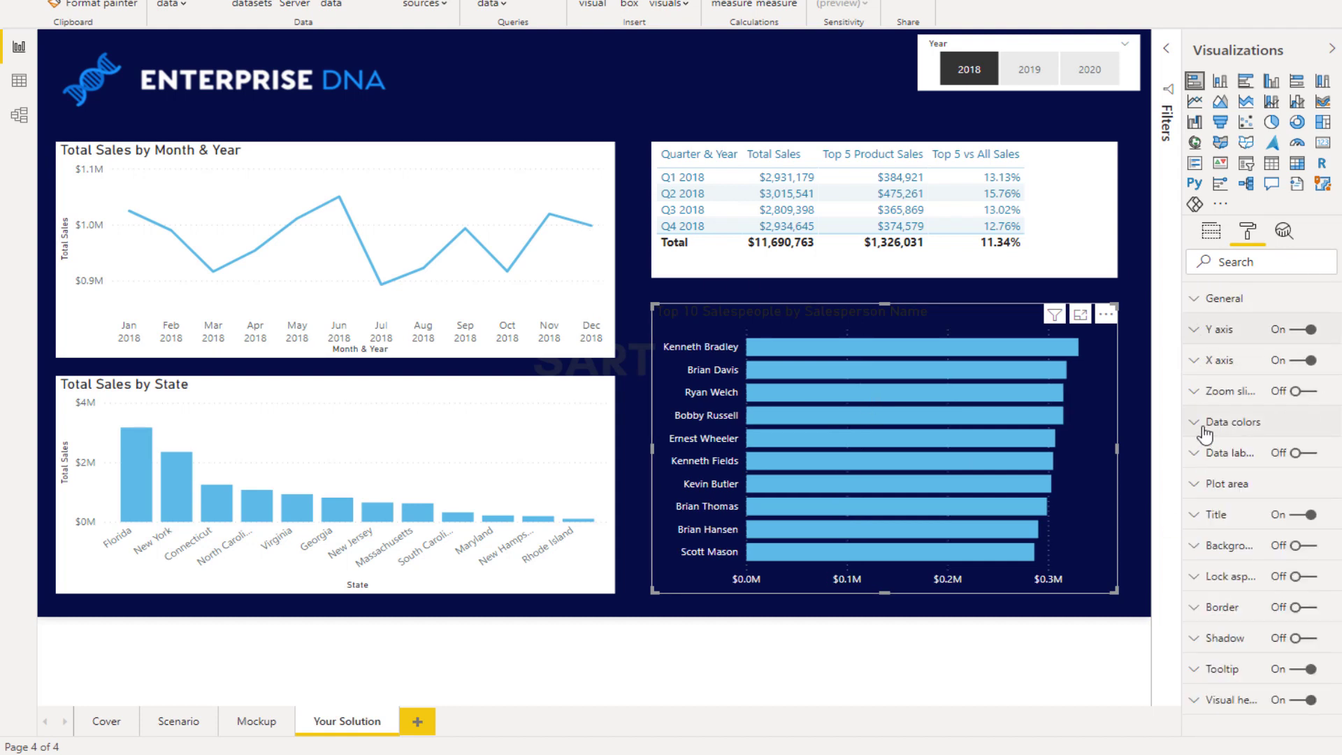
# Set the title font color of the Top 10 Salespeople bar chart to white.
pyautogui.click(1193, 515)
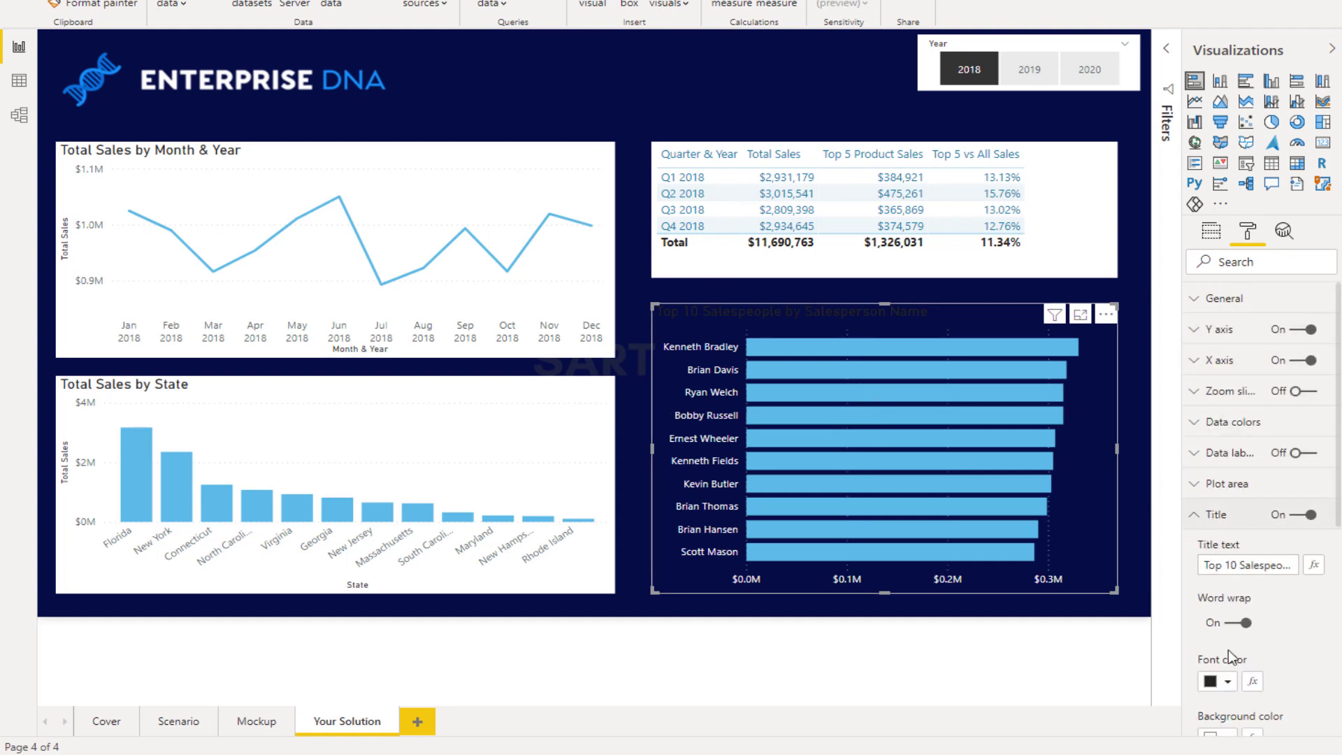
pyautogui.click(1228, 684)
pyautogui.click(1228, 404)
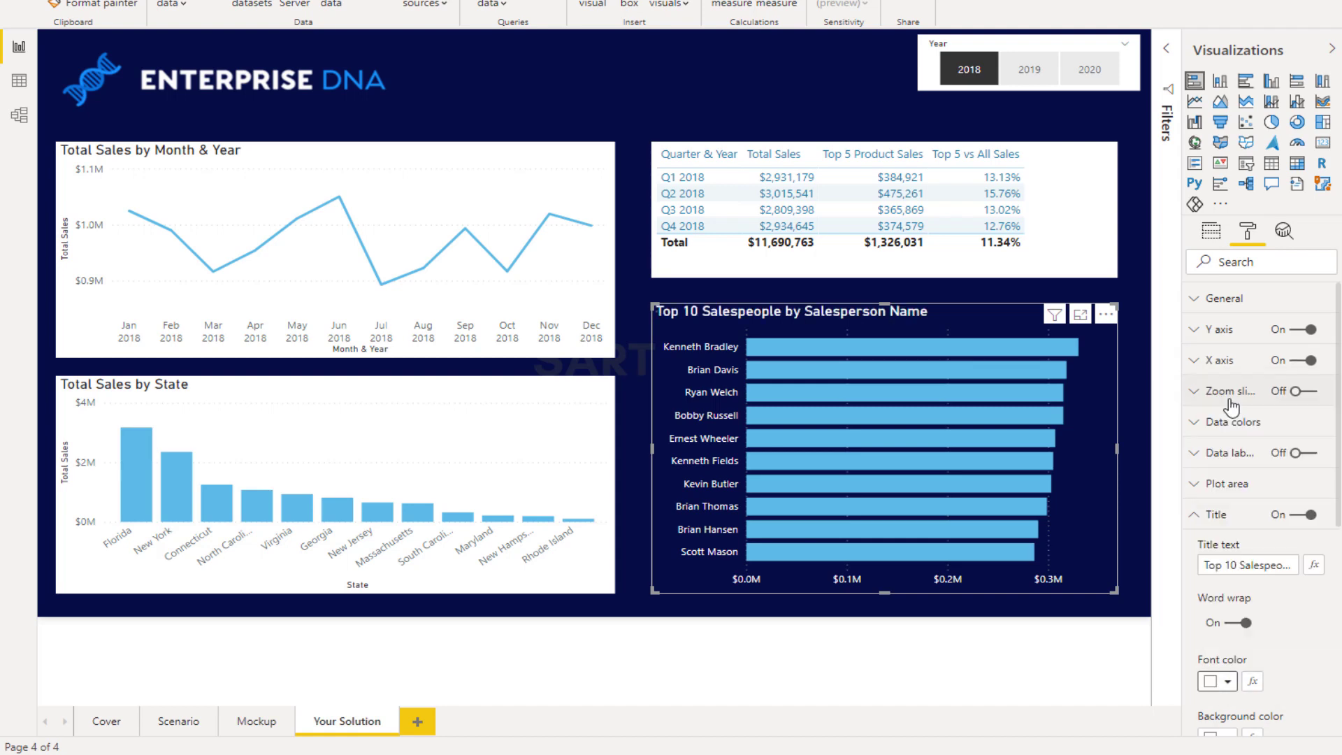
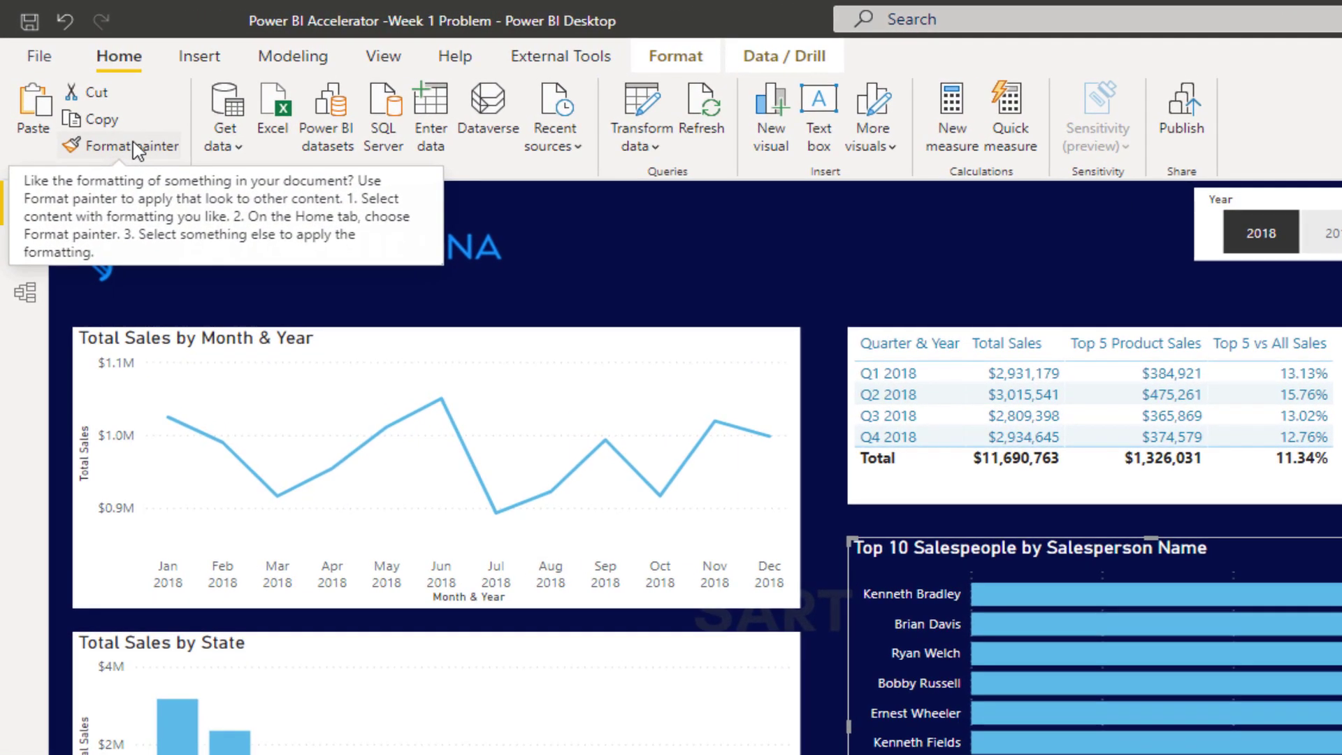
# Copy the Top 10 Salespeople chart's formatting onto the Total Sales by Month & Year and Total Sales by State charts with Format painter.
pyautogui.click(138, 149)
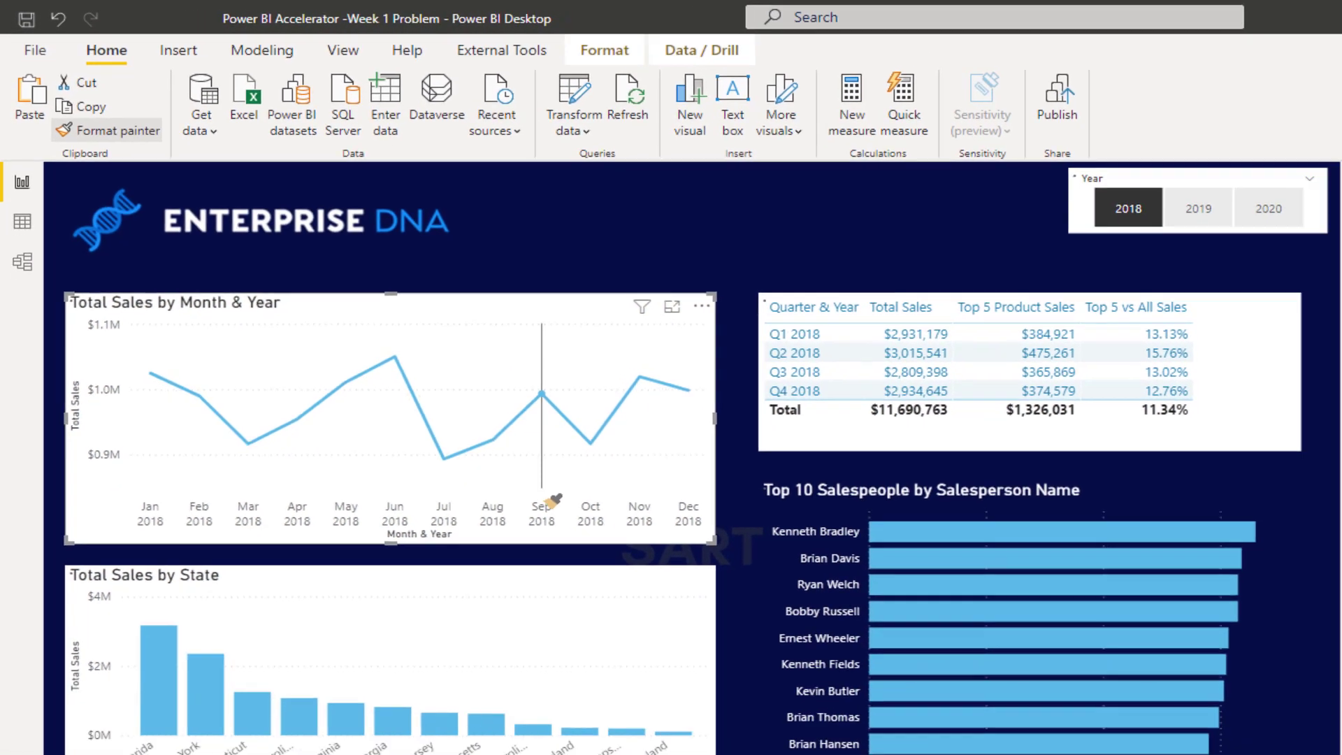
pyautogui.click(621, 545)
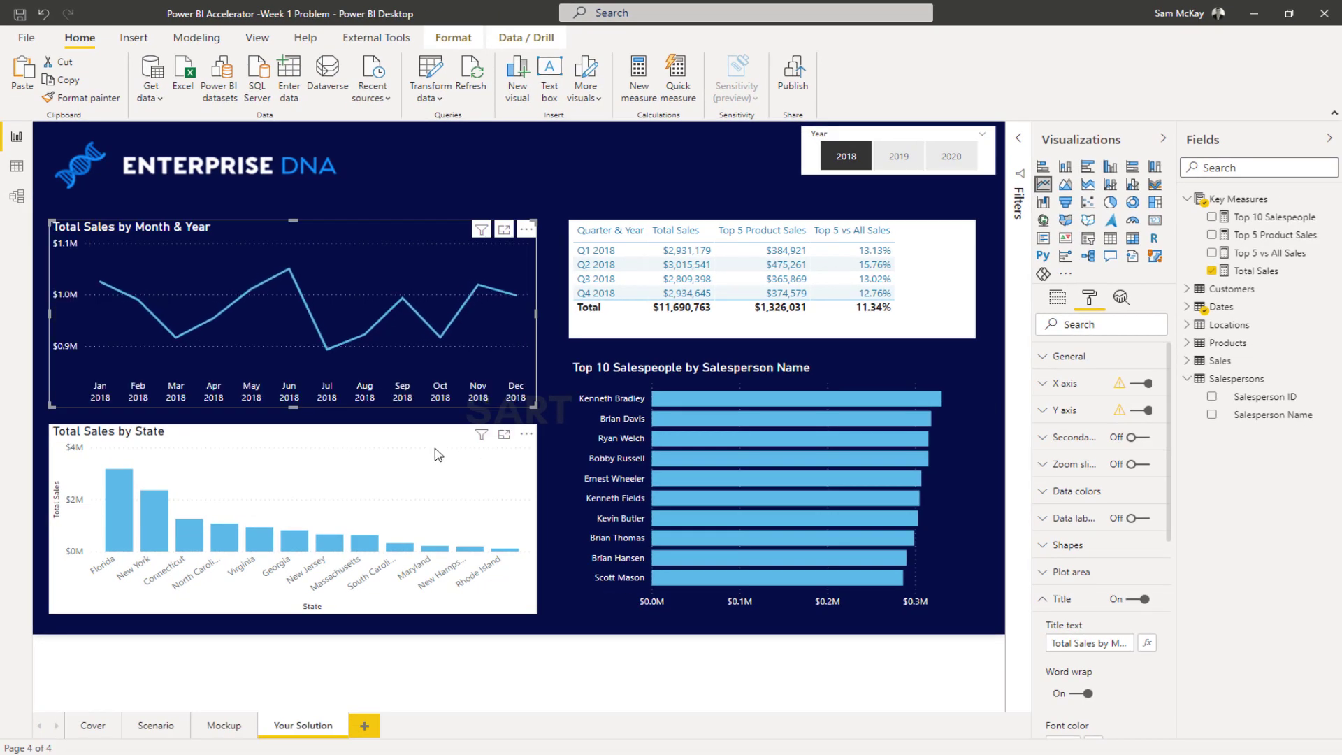
pyautogui.click(438, 454)
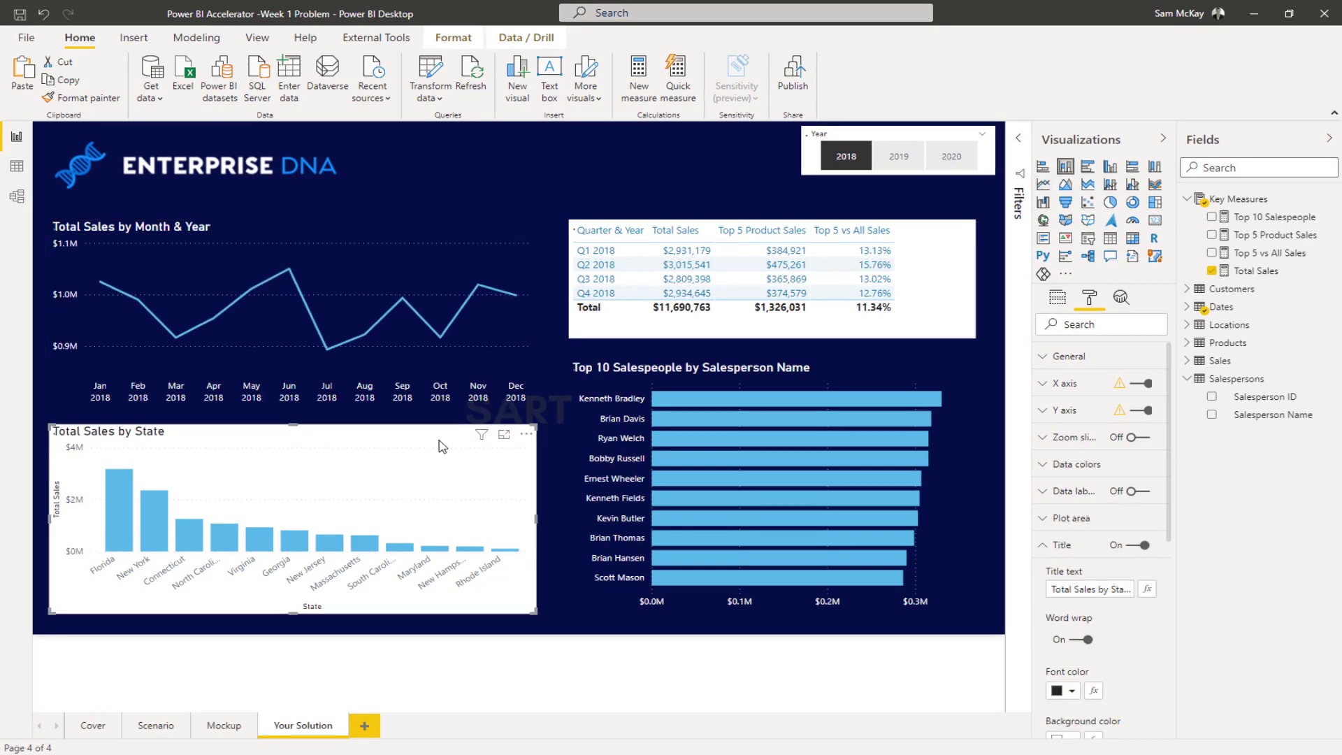
pyautogui.click(110, 96)
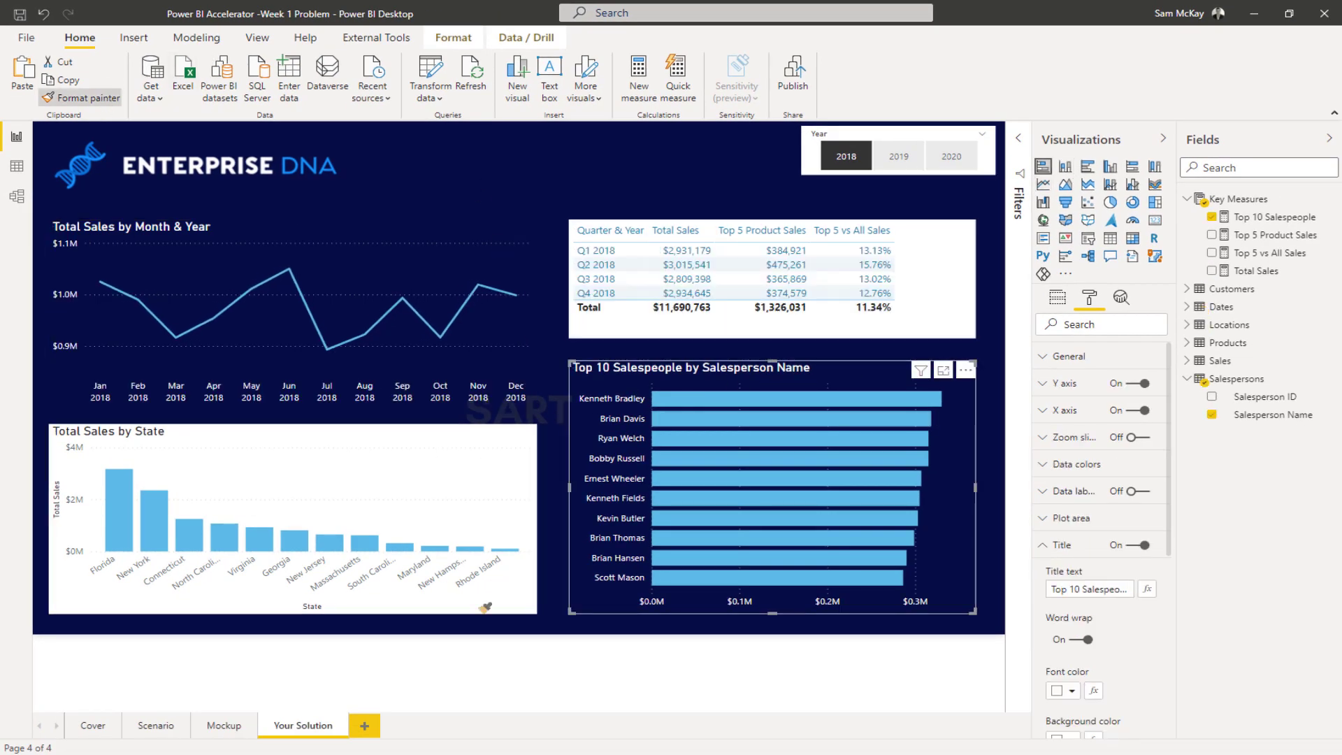
pyautogui.click(534, 466)
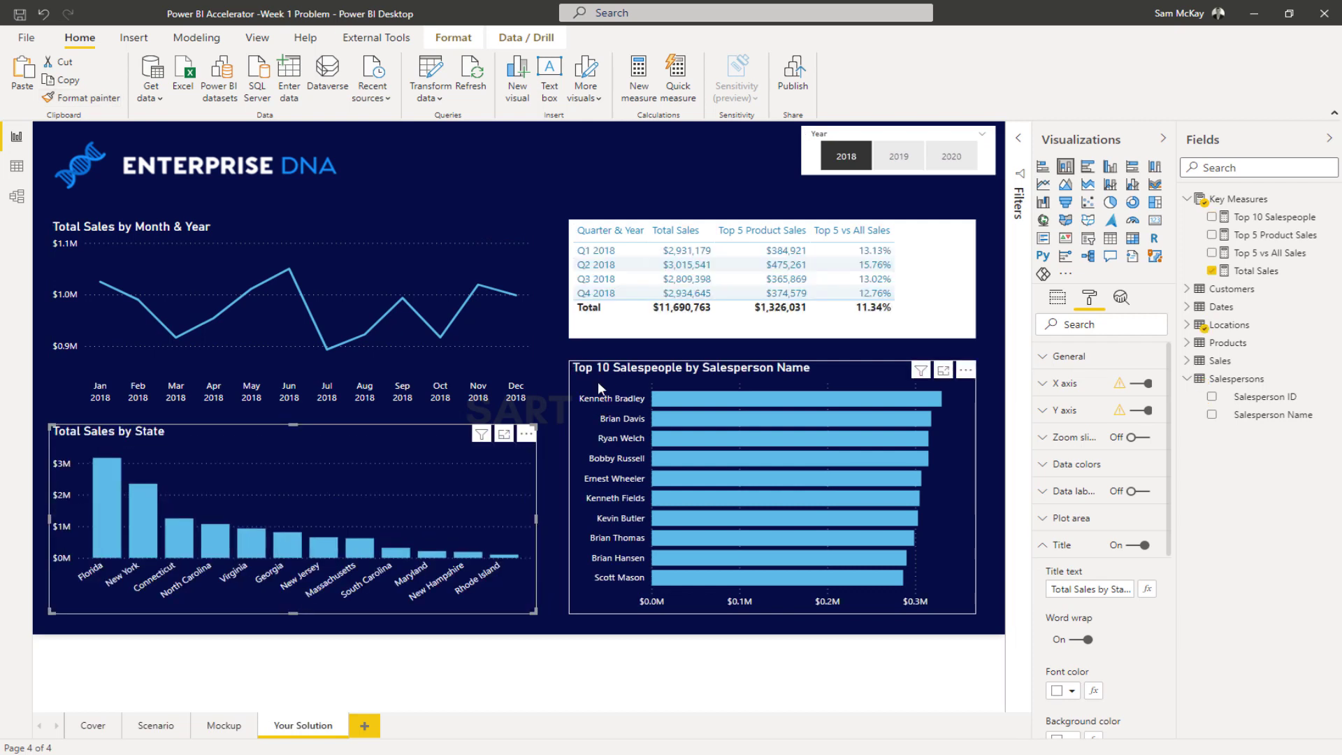
# Copy the Total Sales by State chart's formatting onto the quarterly sales table and set the table's style to None.
pyautogui.click(87, 98)
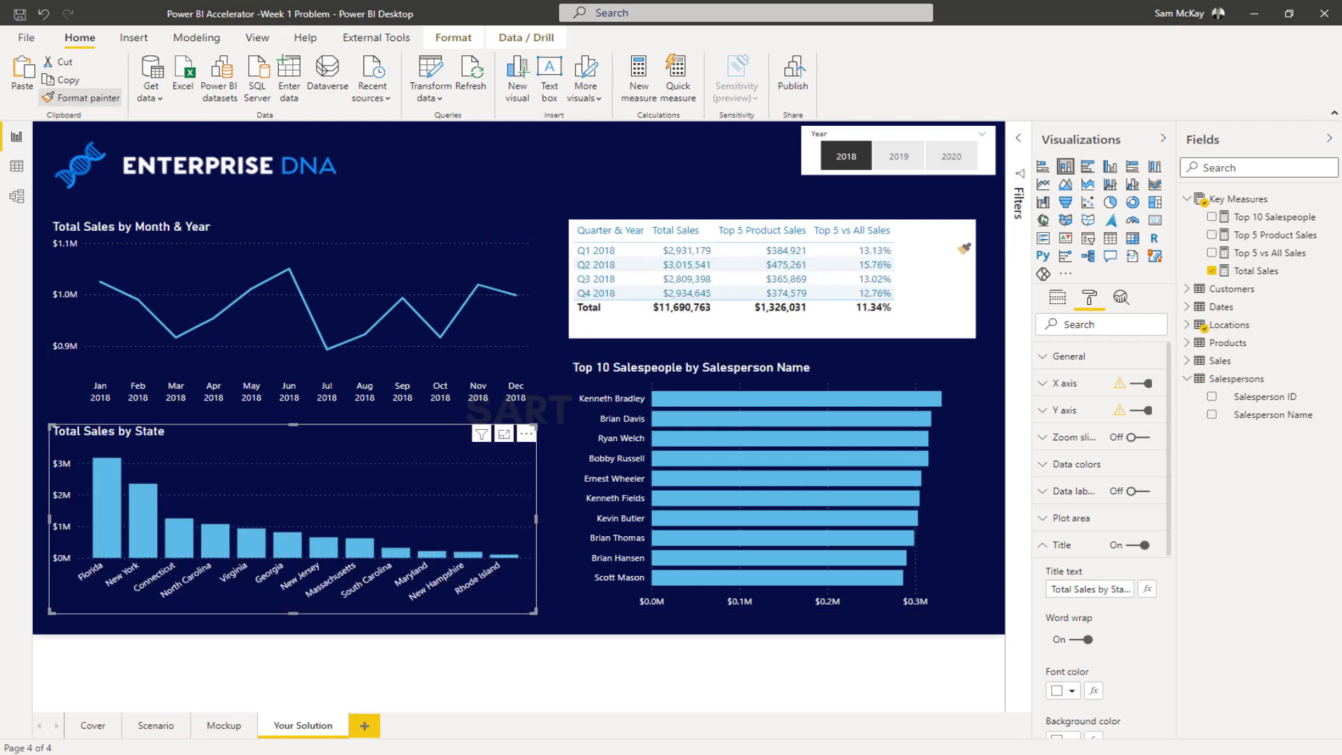
pyautogui.click(957, 253)
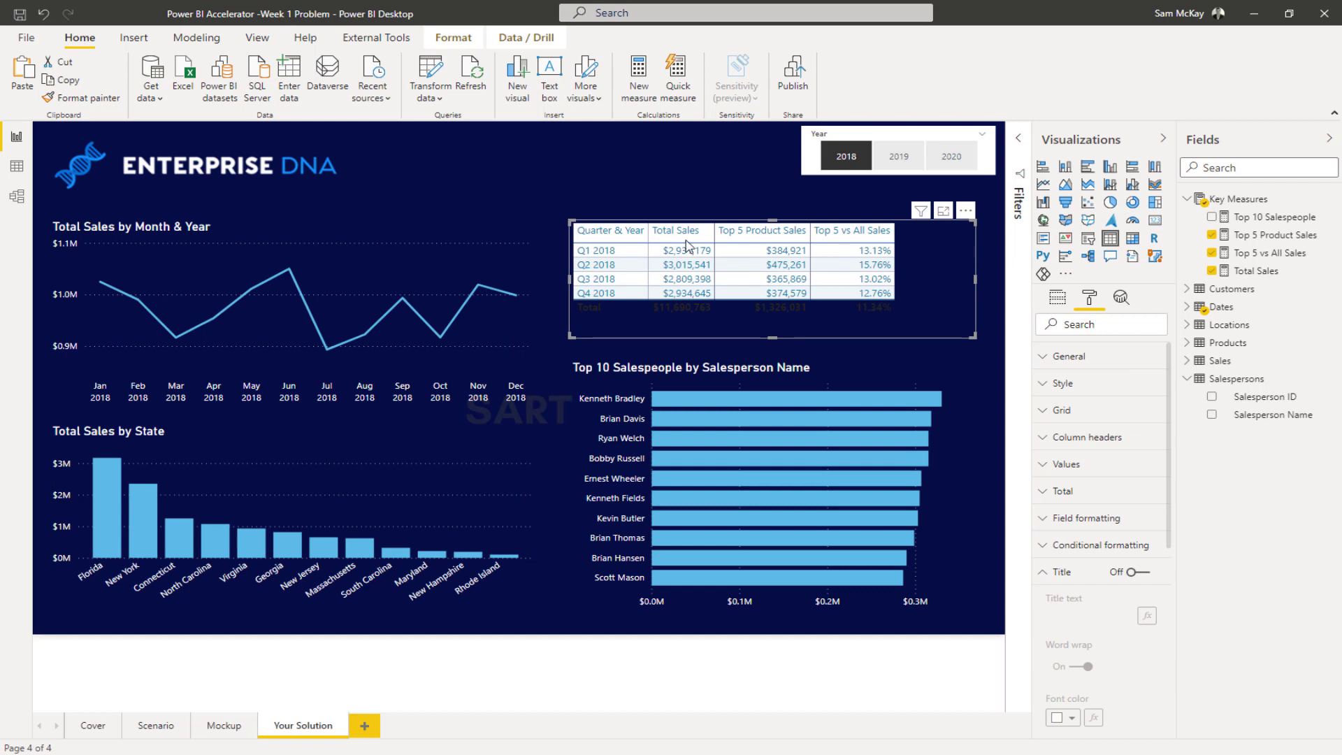
pyautogui.click(1060, 386)
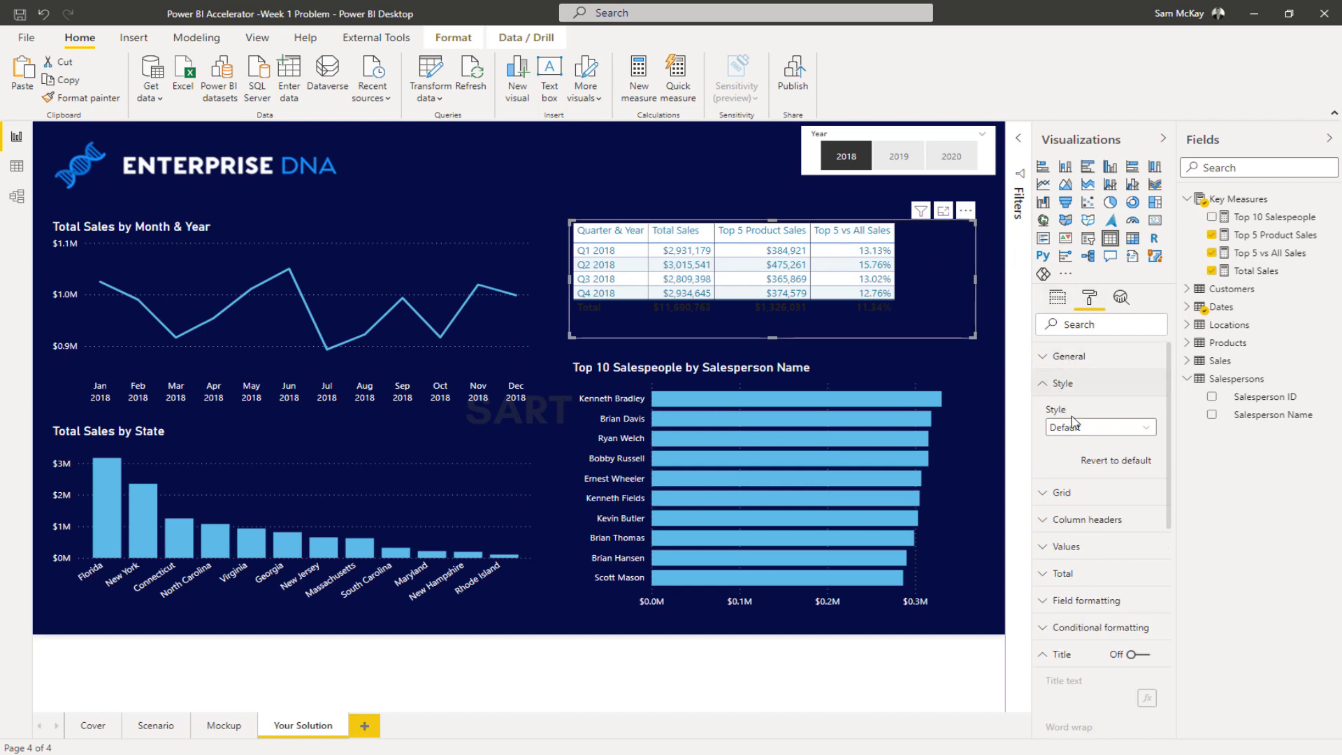
pyautogui.click(1080, 427)
pyautogui.click(1077, 461)
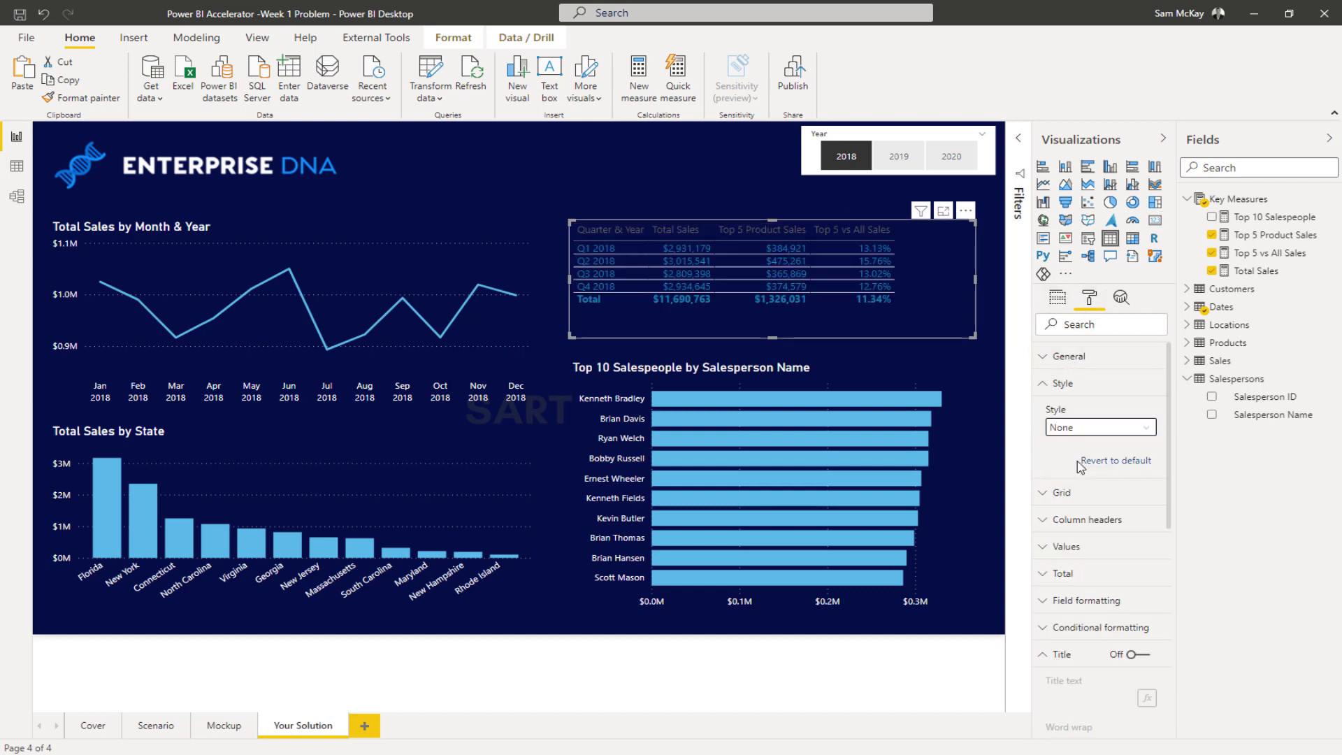
# Set the font color of the quarterly sales table's column headers to white.
pyautogui.click(1043, 386)
pyautogui.click(1043, 437)
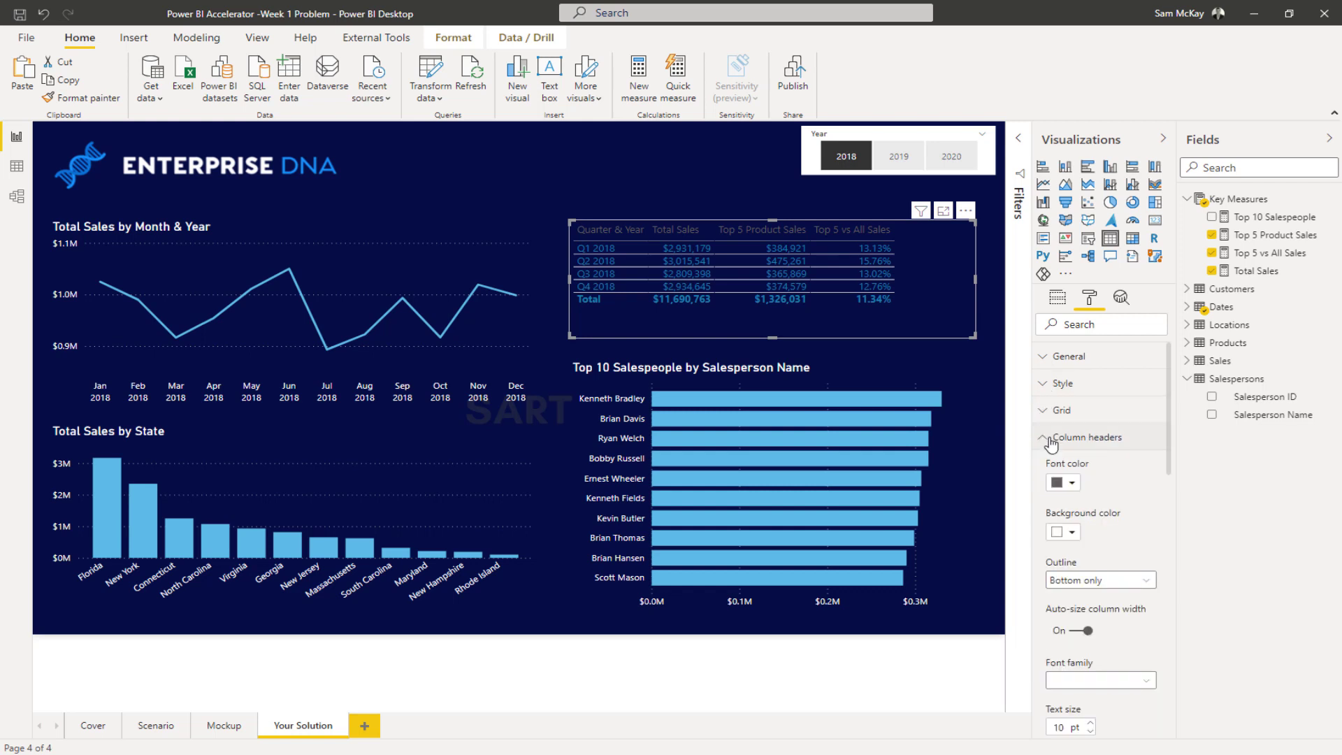
pyautogui.click(1055, 487)
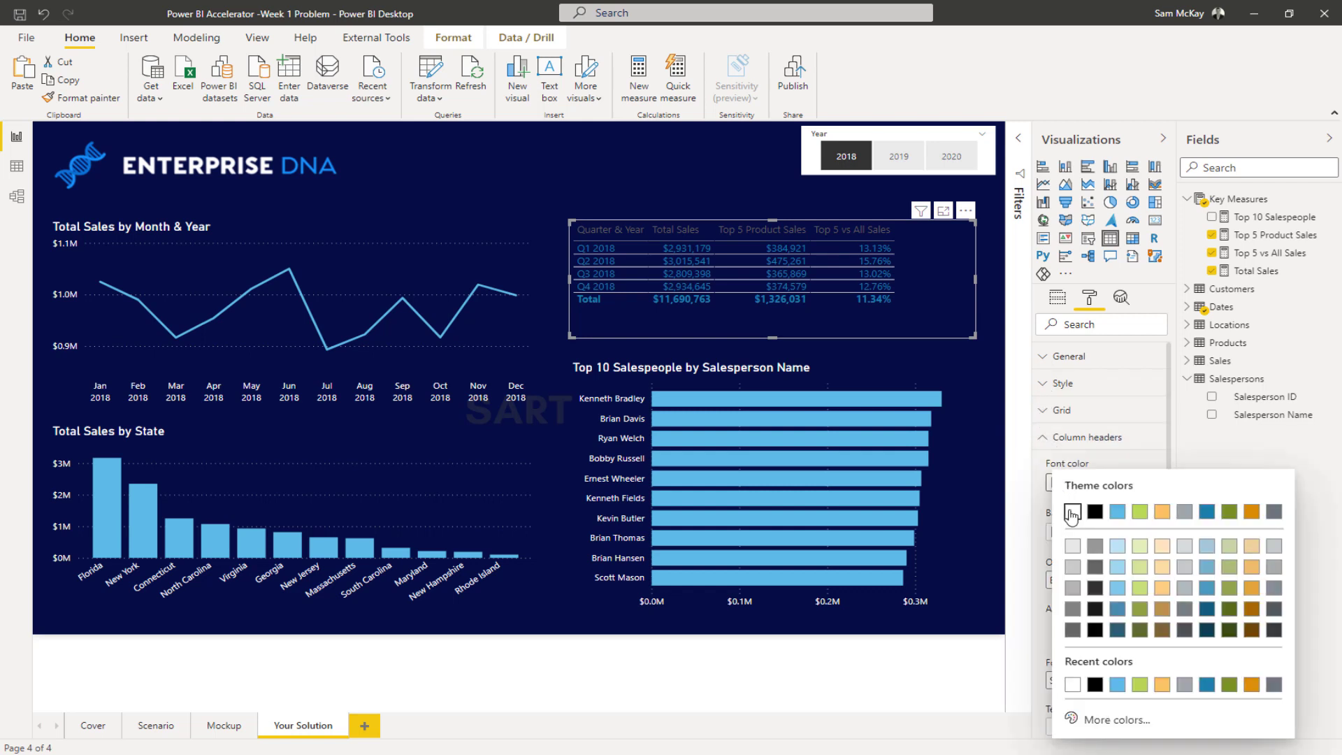
pyautogui.click(1069, 511)
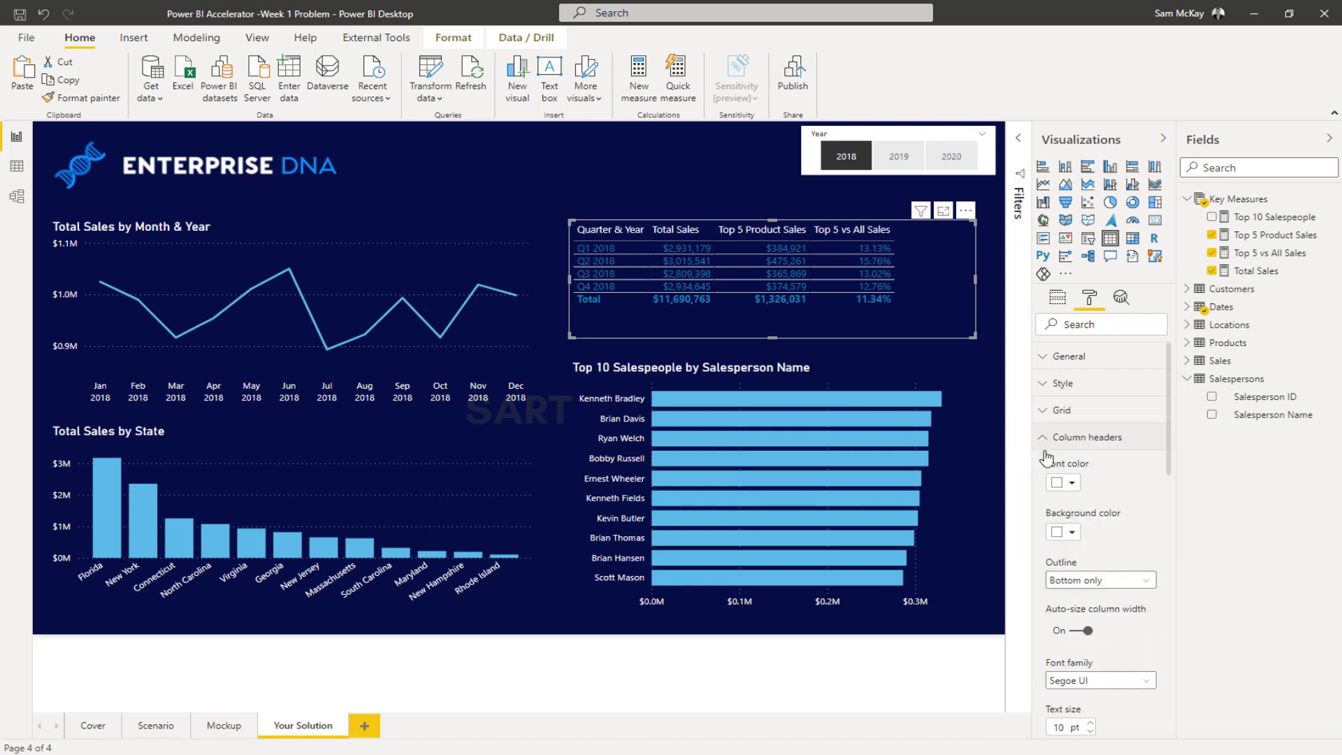
# Set both the font color and the alternate font color of the quarterly table's values to white.
pyautogui.click(1043, 437)
pyautogui.click(1044, 464)
pyautogui.click(1072, 509)
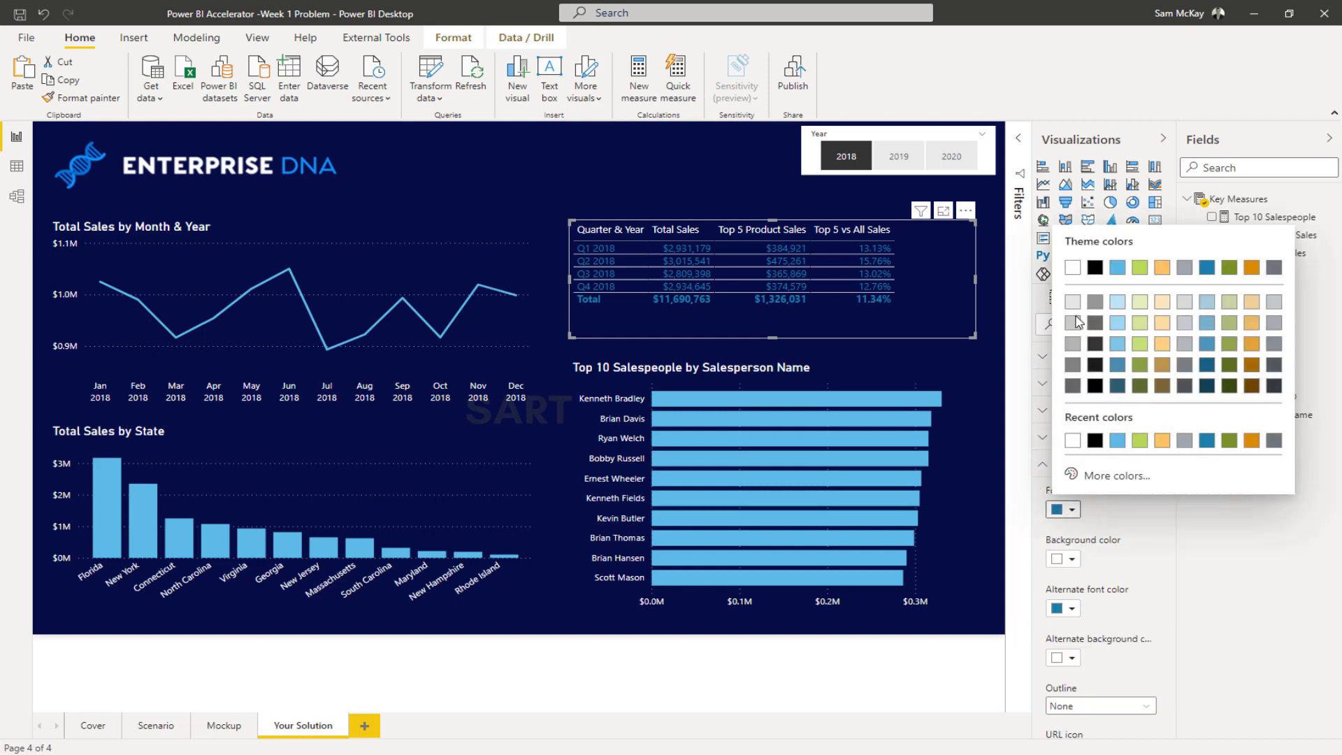
pyautogui.click(1073, 276)
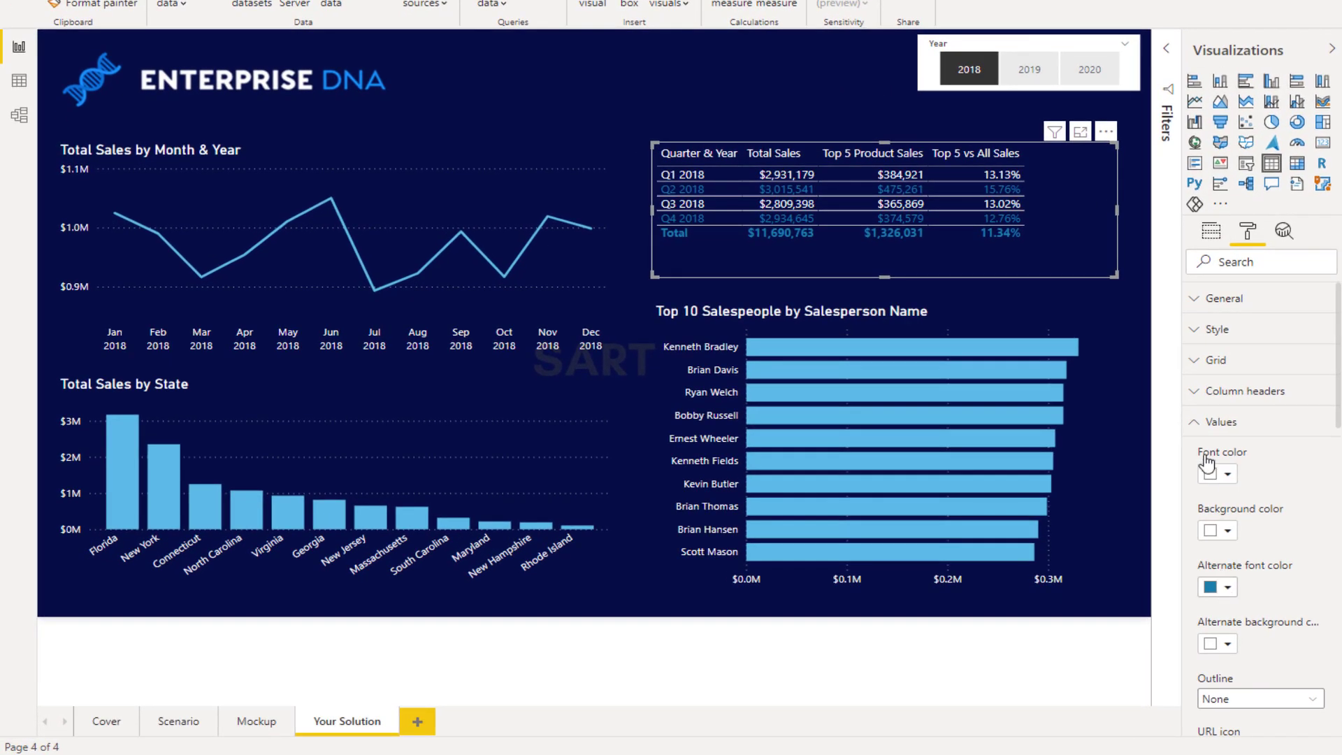
pyautogui.click(1159, 487)
pyautogui.click(1226, 311)
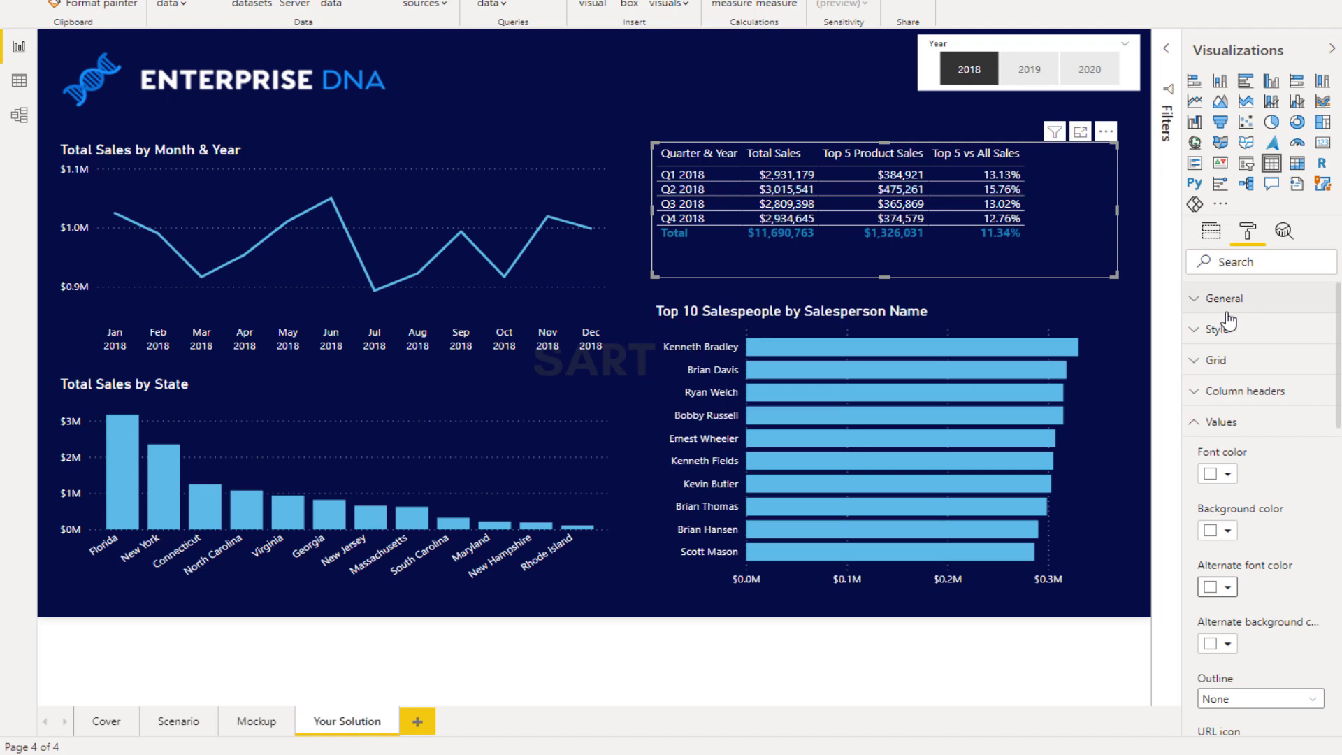
# Set the font color of the quarterly table's Total row to the lightest blue theme shade.
pyautogui.click(1202, 422)
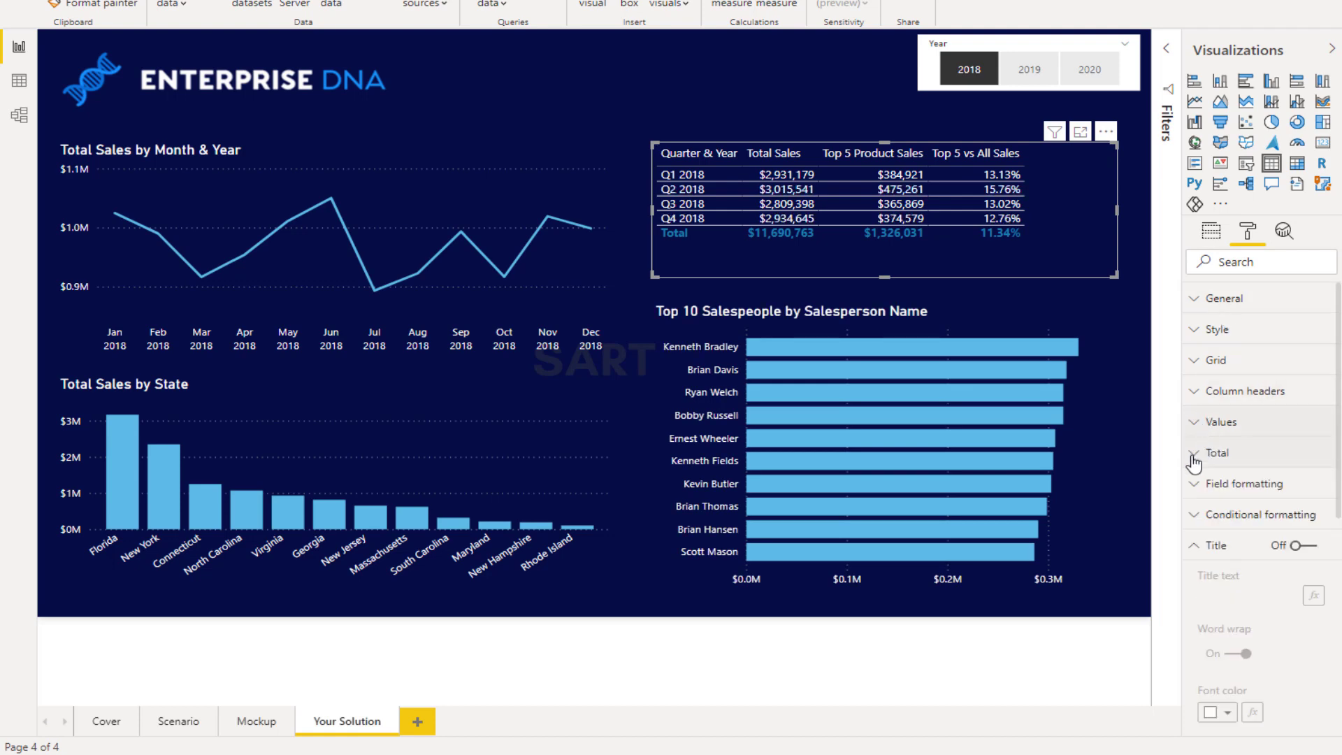
pyautogui.click(1196, 452)
pyautogui.click(1229, 619)
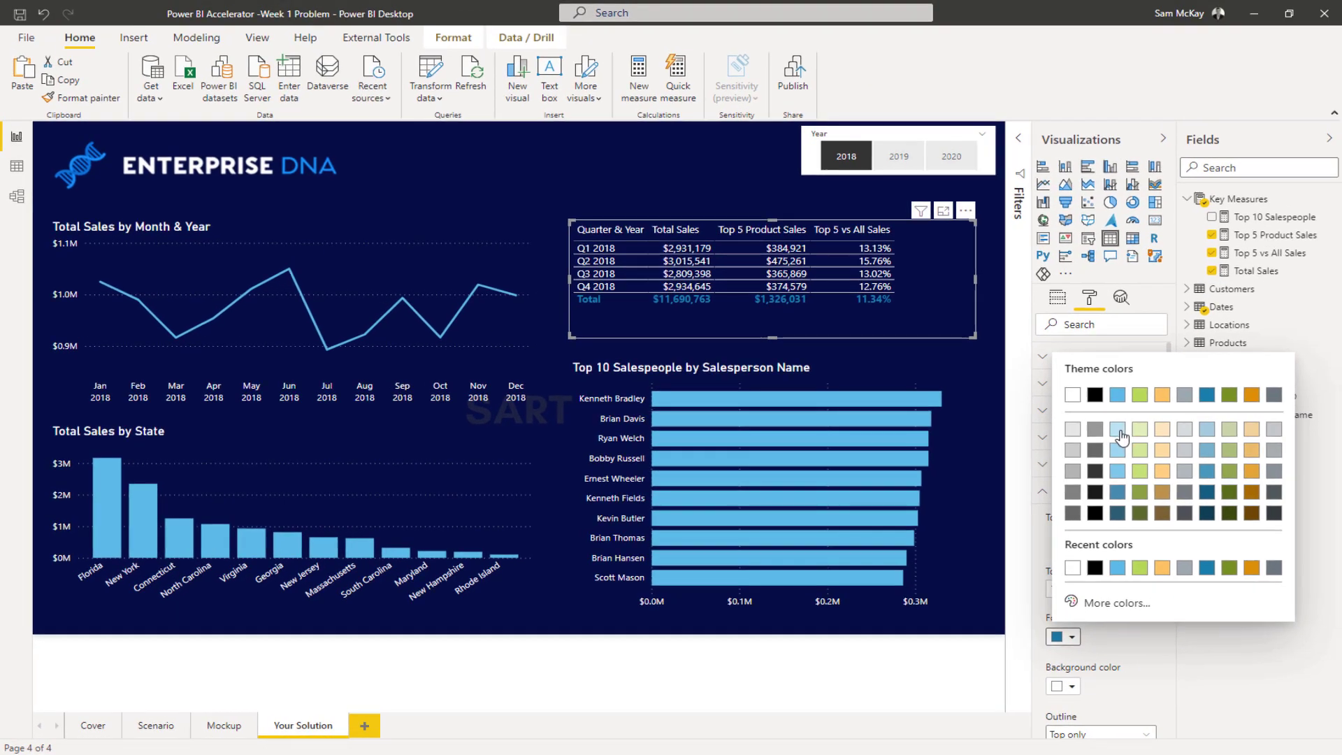
pyautogui.click(1280, 383)
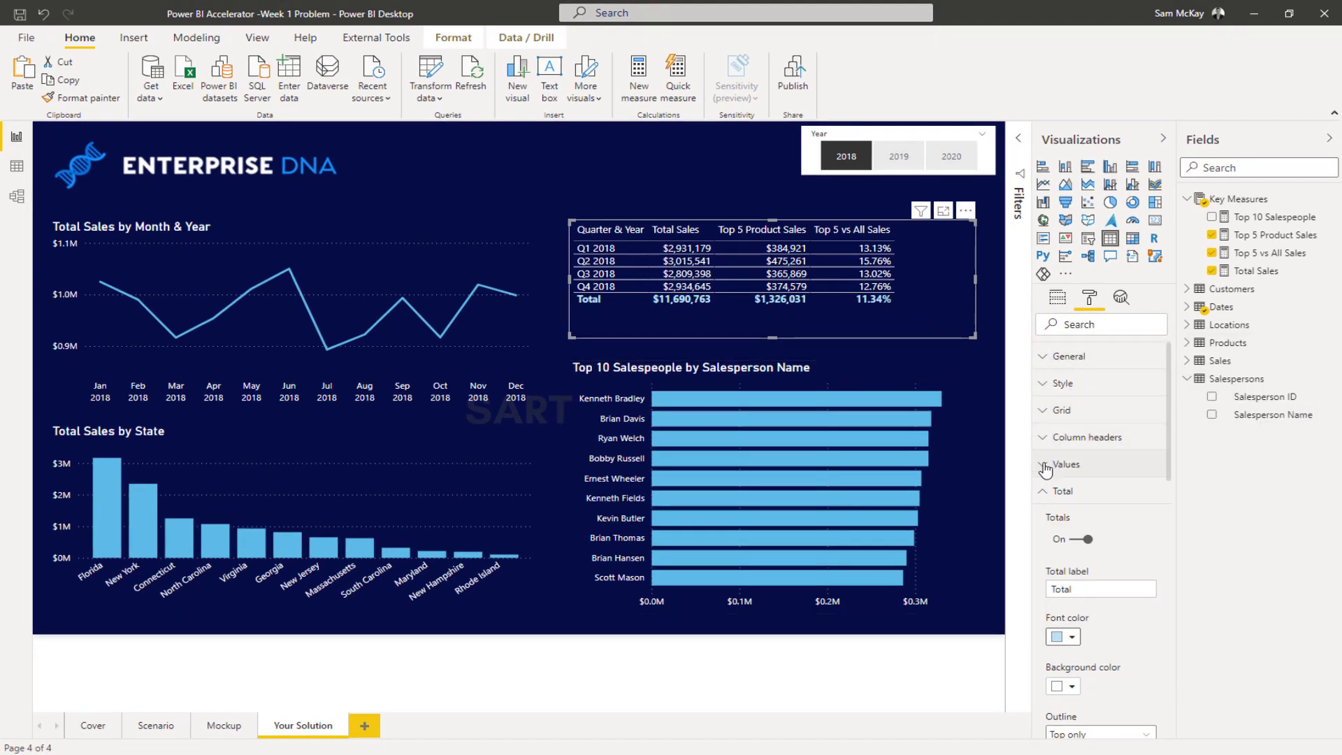
pyautogui.click(1048, 490)
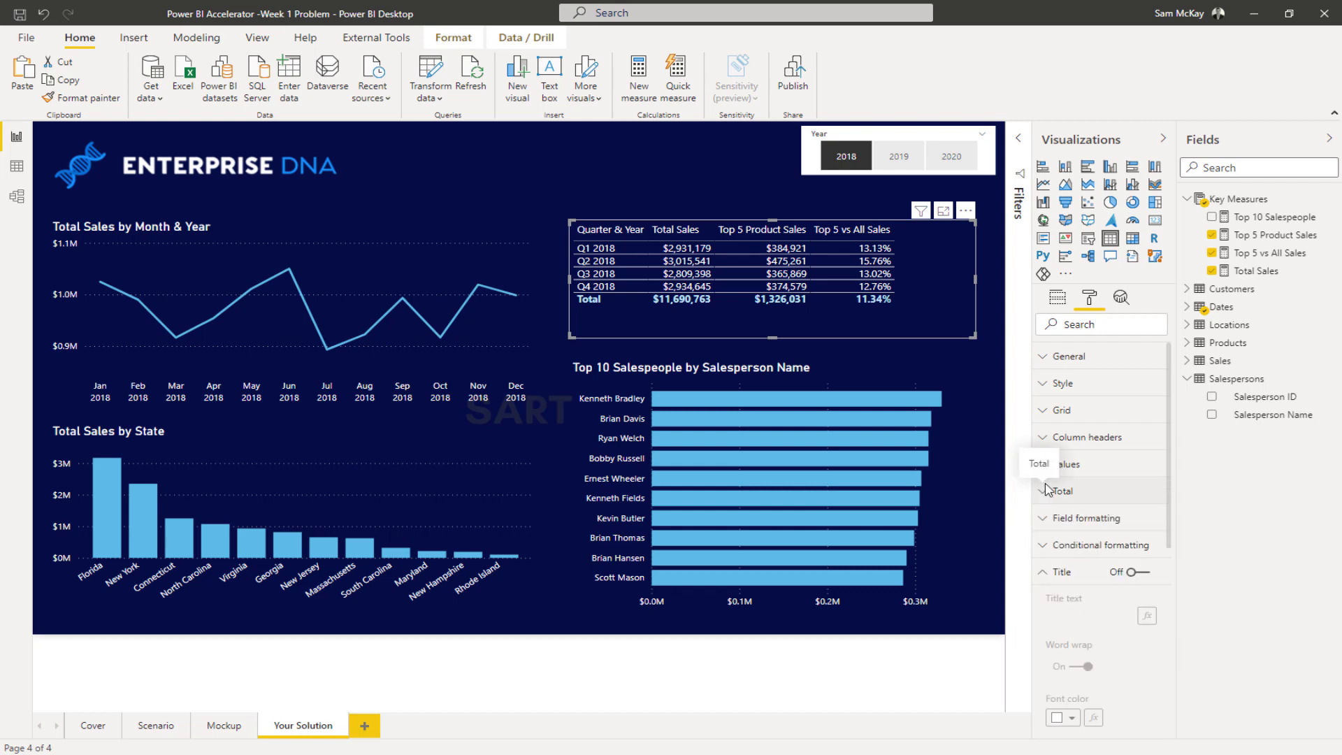
pyautogui.click(1044, 572)
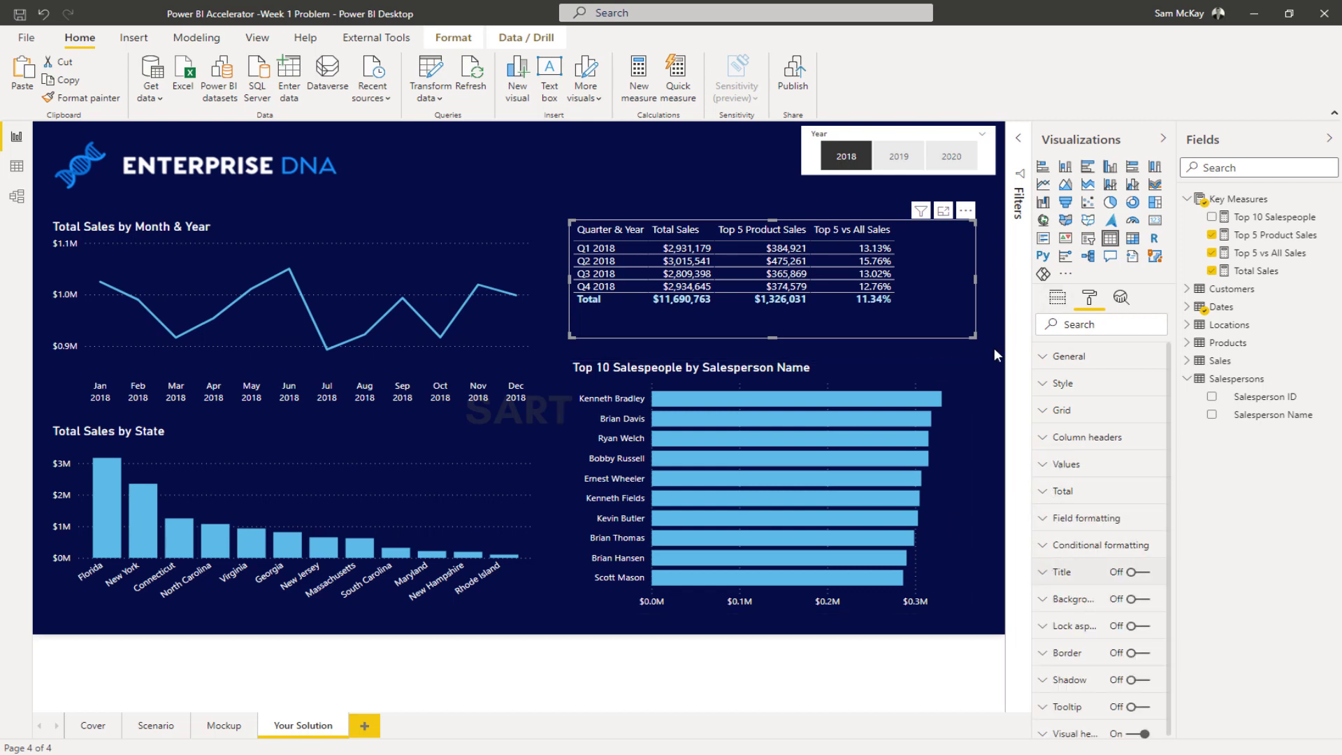
# Convert the Total Sales by Month & Year line chart into a stacked column chart and slightly reduce its height.
pyautogui.click(350, 250)
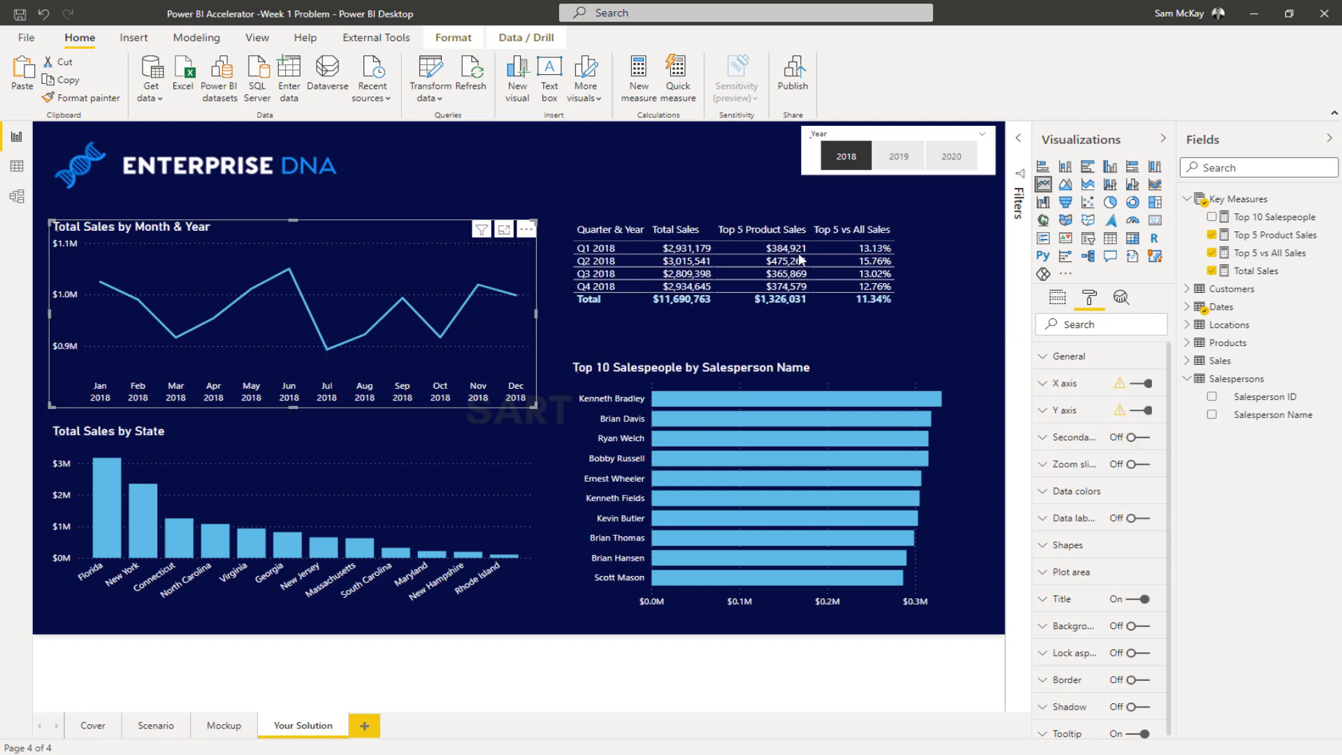
pyautogui.click(1065, 166)
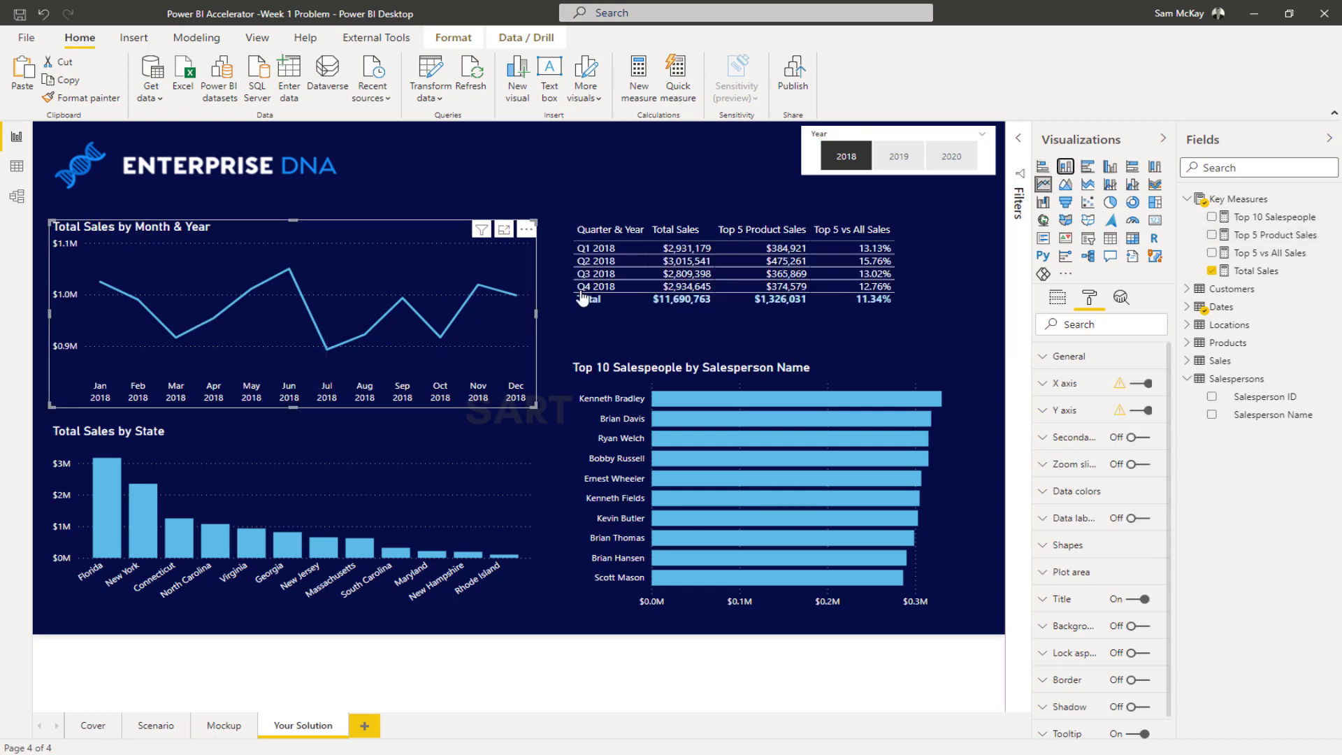
pyautogui.moveTo(530, 403); pyautogui.dragTo(532, 398)
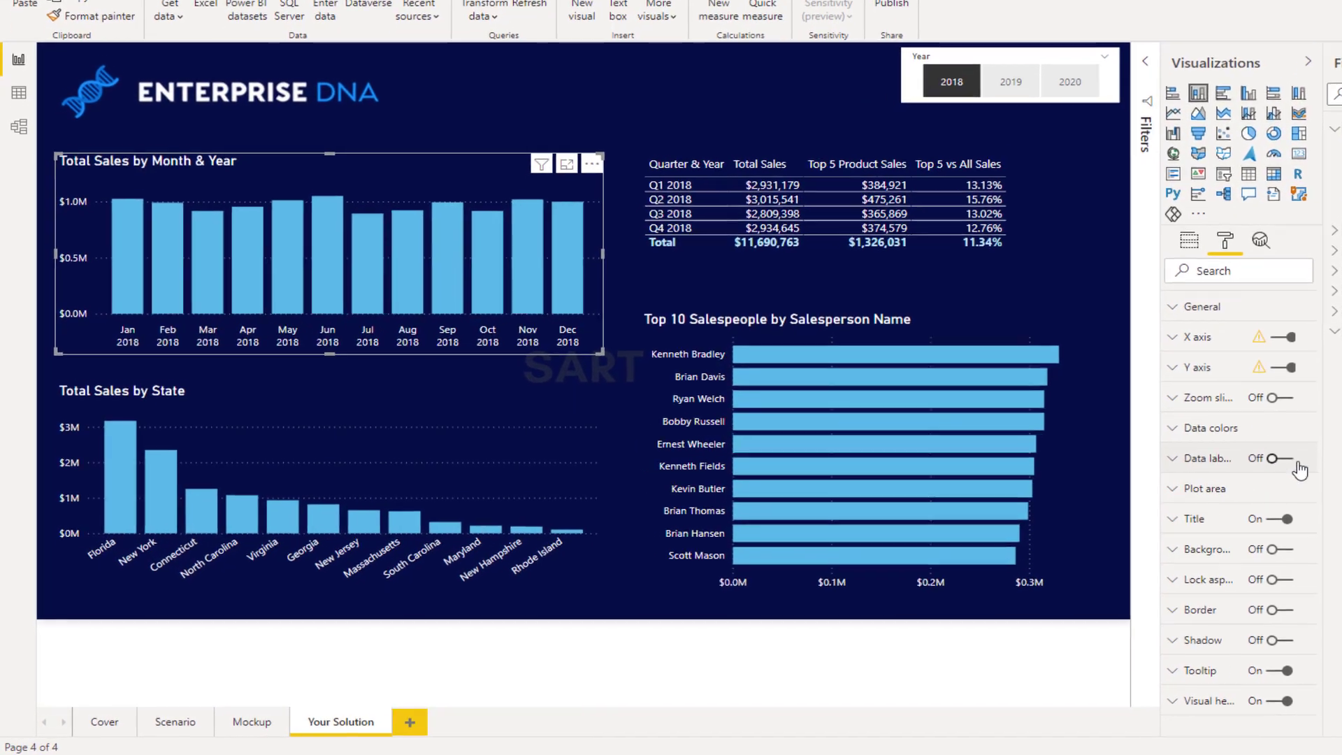
# Turn on data labels for the Total Sales by Month & Year column chart and color them white.
pyautogui.click(1292, 459)
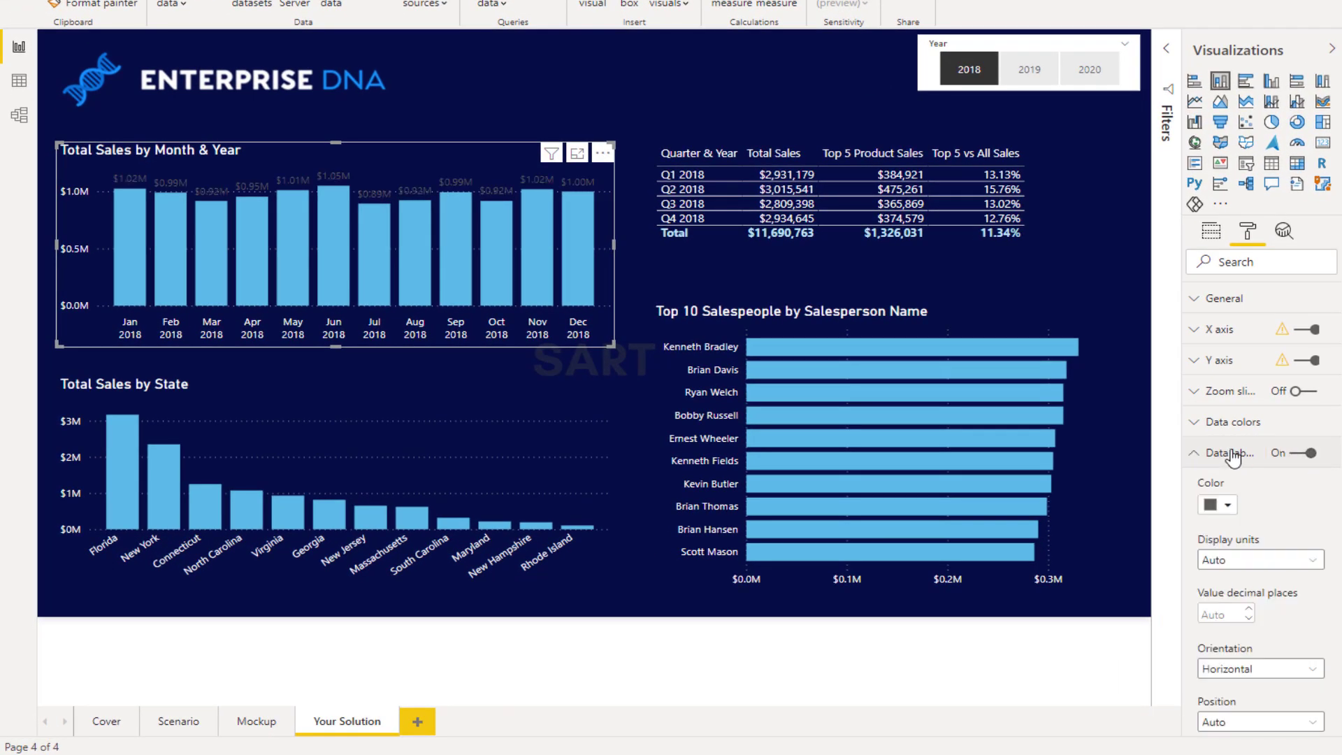
pyautogui.click(1227, 507)
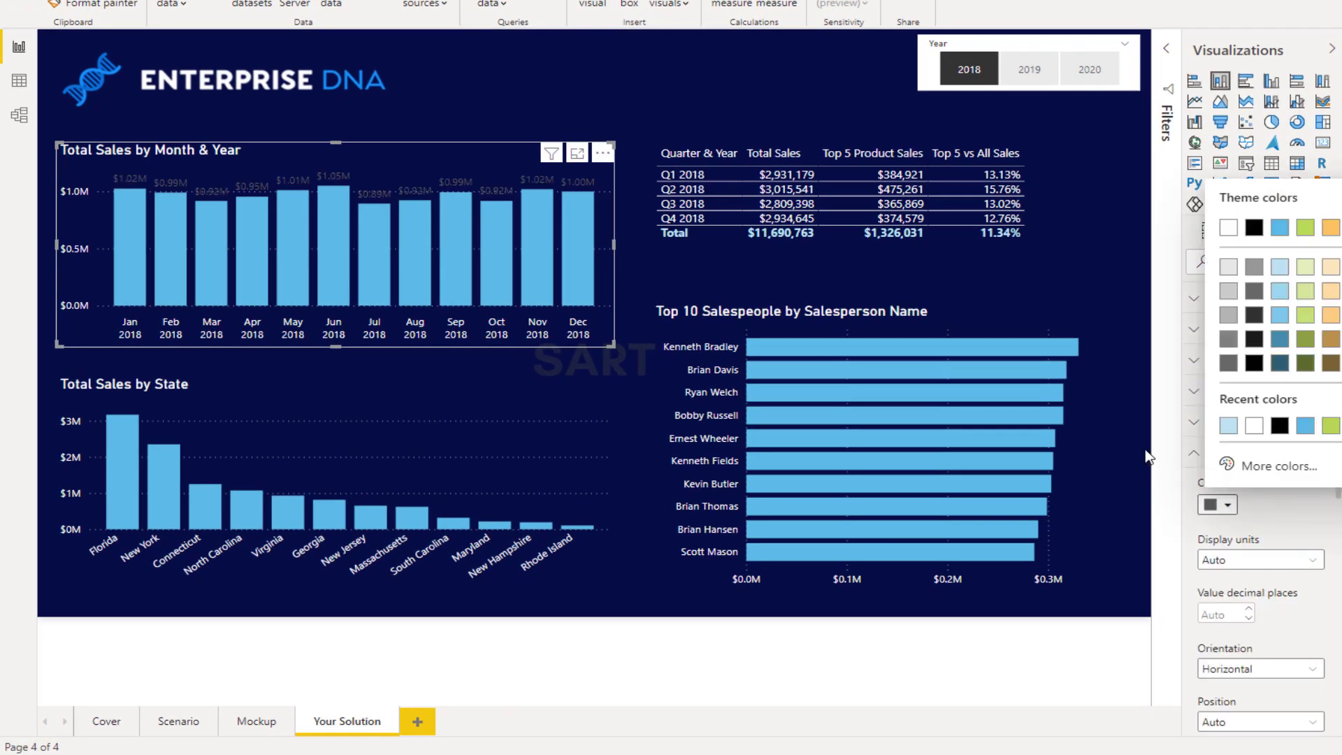
pyautogui.click(1237, 230)
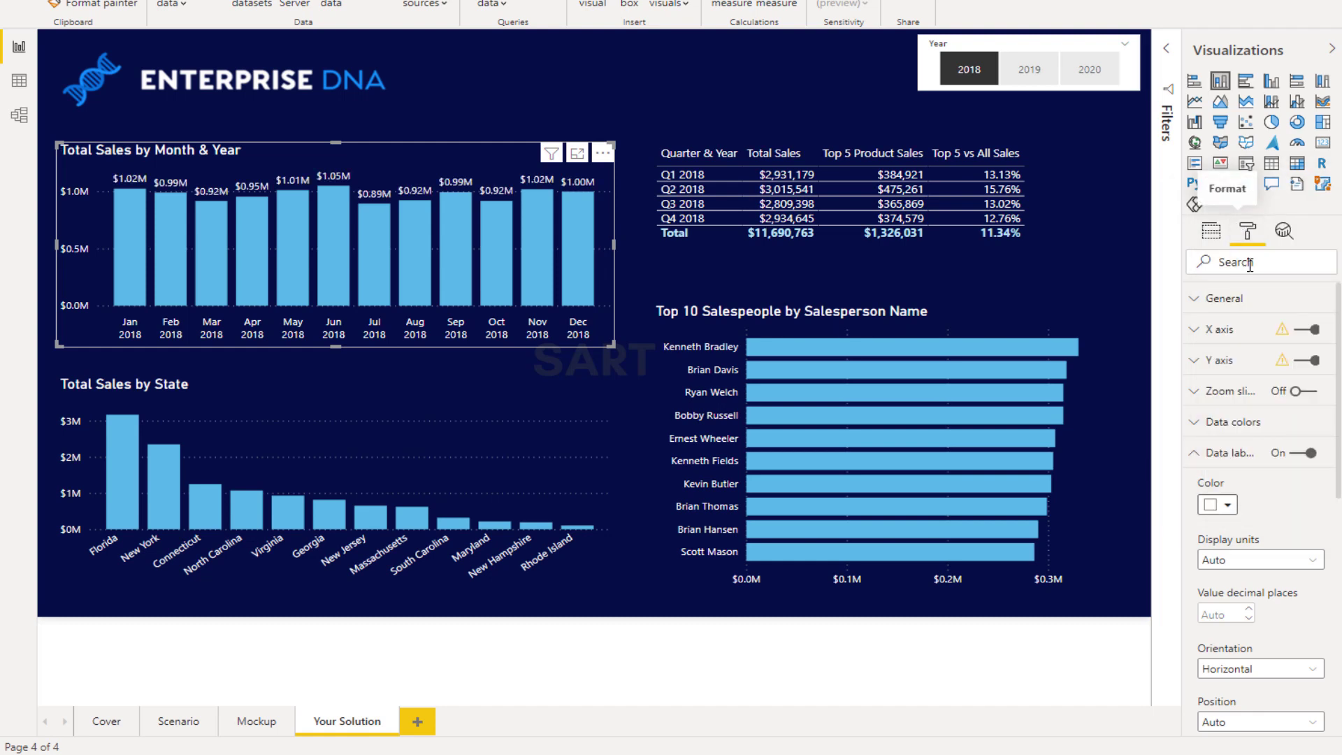
# Turn off the Y axis of the Total Sales by Month & Year column chart, keeping the X axis on.
pyautogui.click(1299, 331)
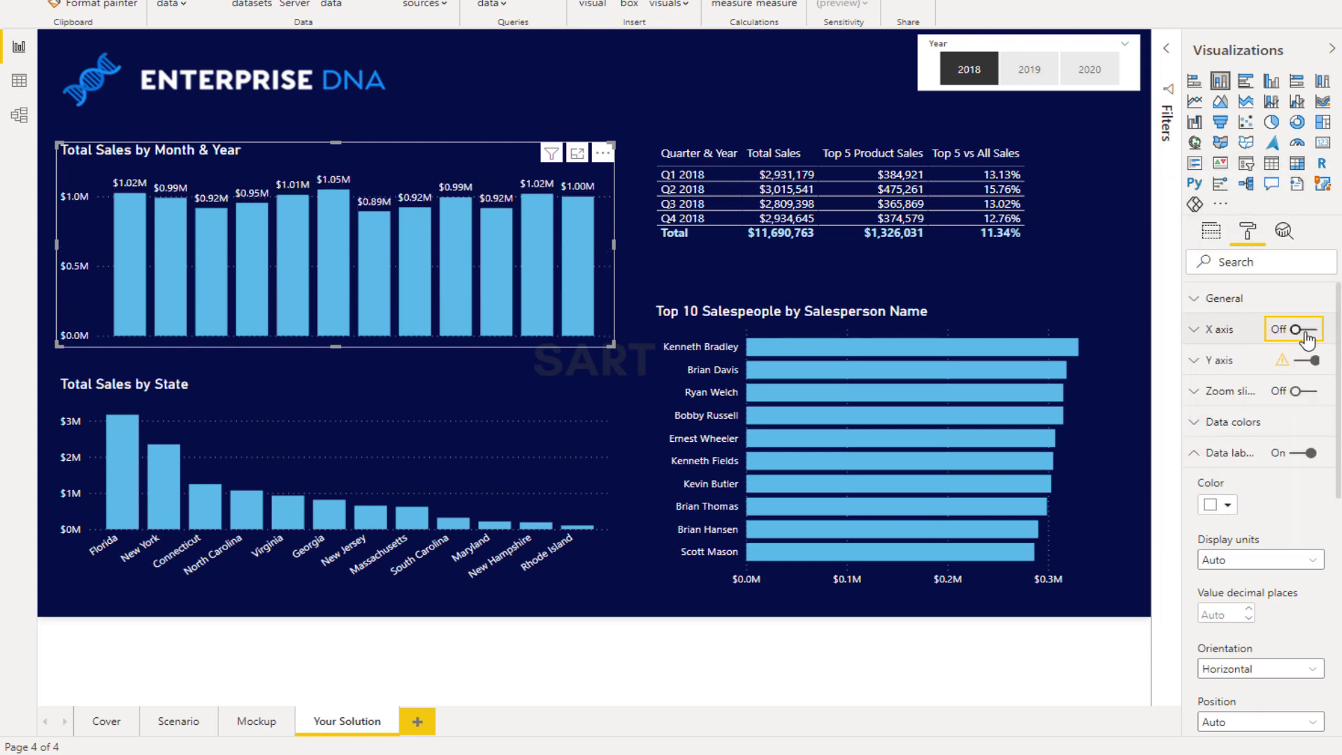
pyautogui.click(1299, 330)
pyautogui.click(1298, 361)
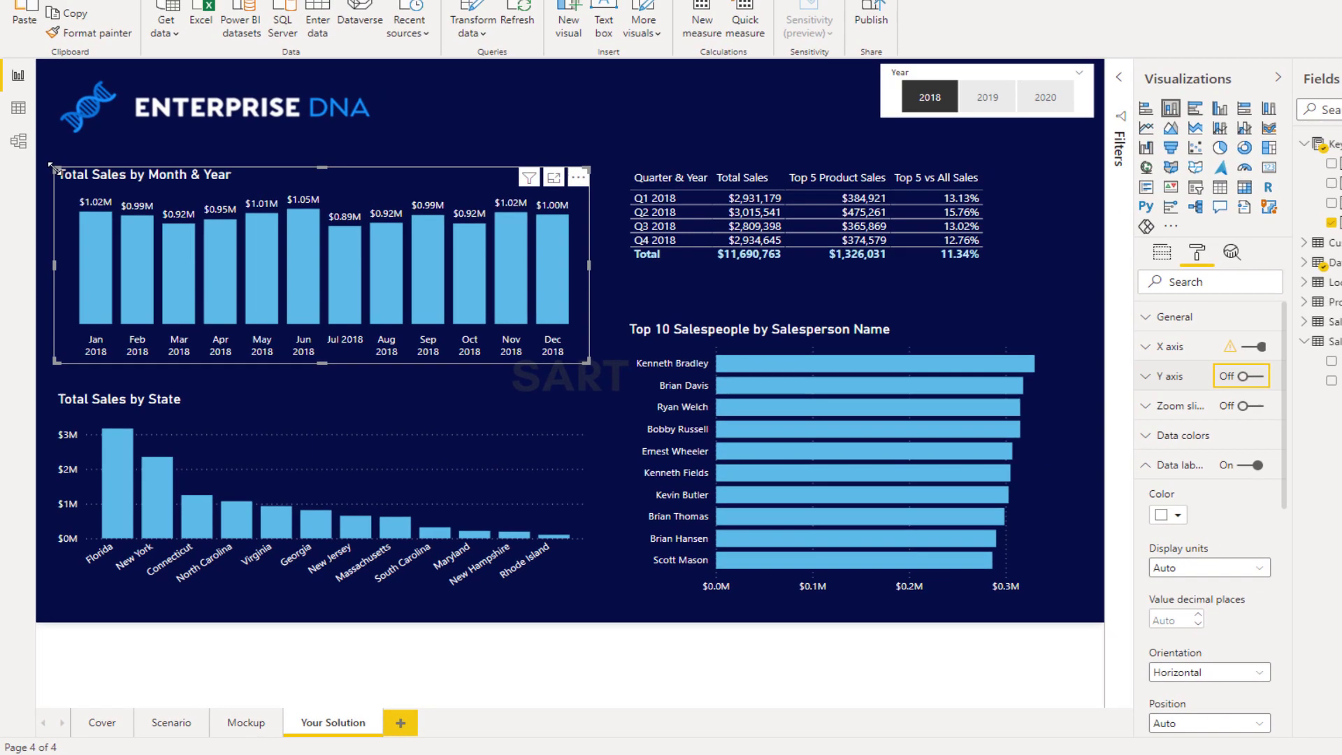
# Shift the left edges of the Month & Year and State charts slightly inward and raise the State chart's upper edge a little.
pyautogui.moveTo(63, 141); pyautogui.dragTo(65, 142)
pyautogui.moveTo(56, 223); pyautogui.dragTo(62, 225)
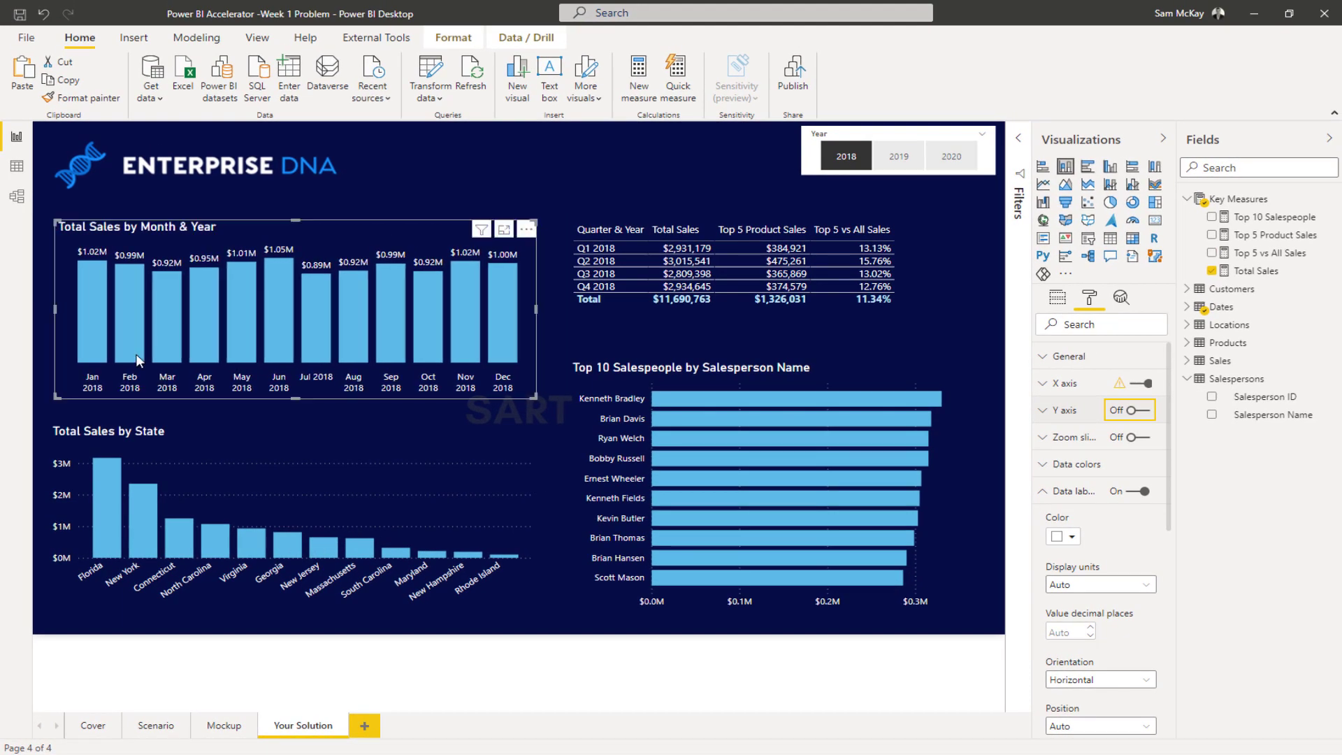
pyautogui.click(55, 432)
pyautogui.moveTo(53, 428); pyautogui.dragTo(59, 421)
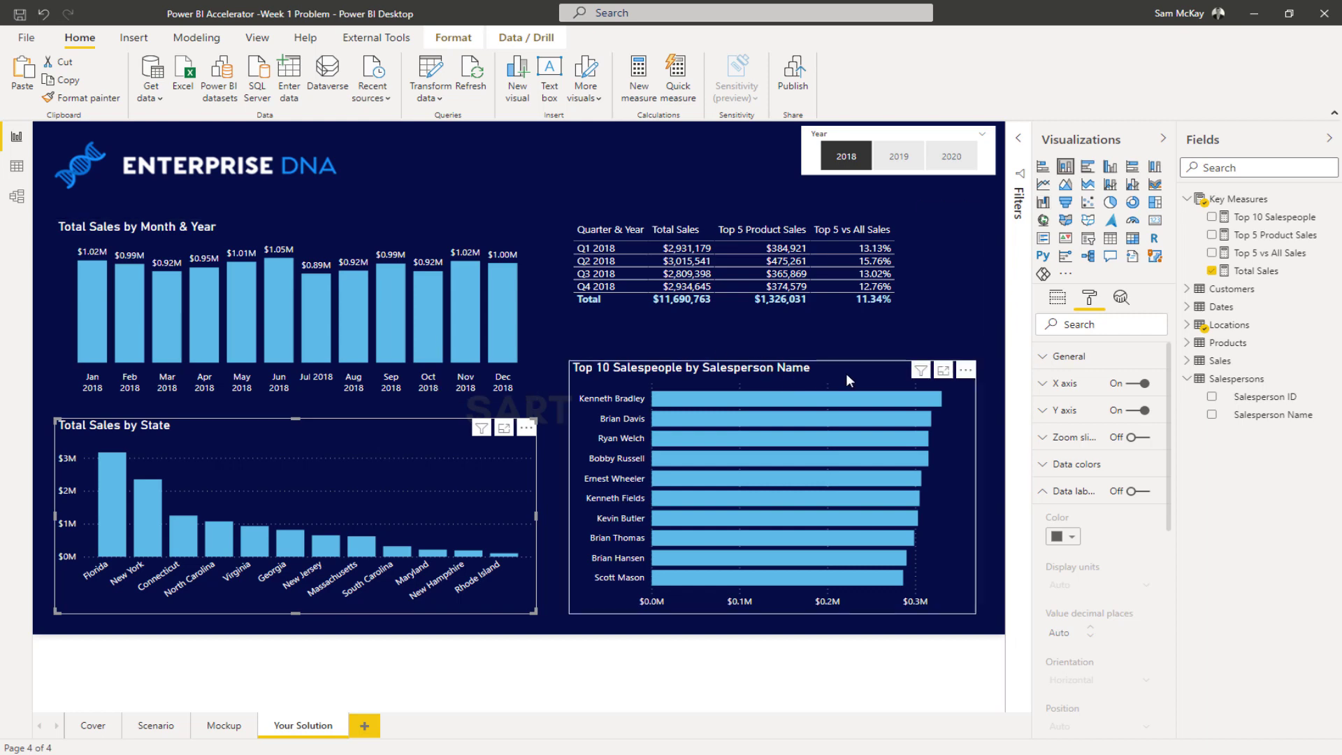
# Turn off the Y axis of the Top 10 Salespeople bar chart.
pyautogui.click(968, 381)
pyautogui.click(1057, 359)
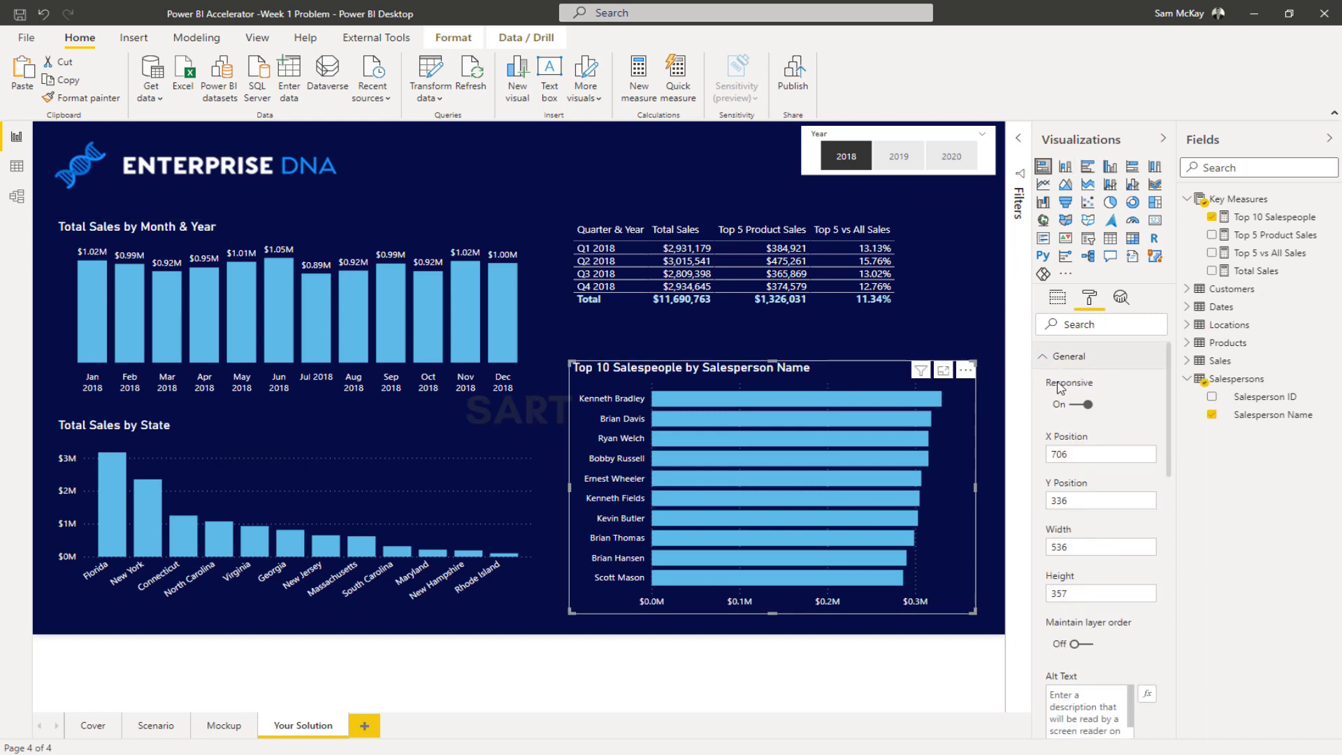
pyautogui.click(1054, 357)
pyautogui.click(1064, 378)
pyautogui.click(1147, 379)
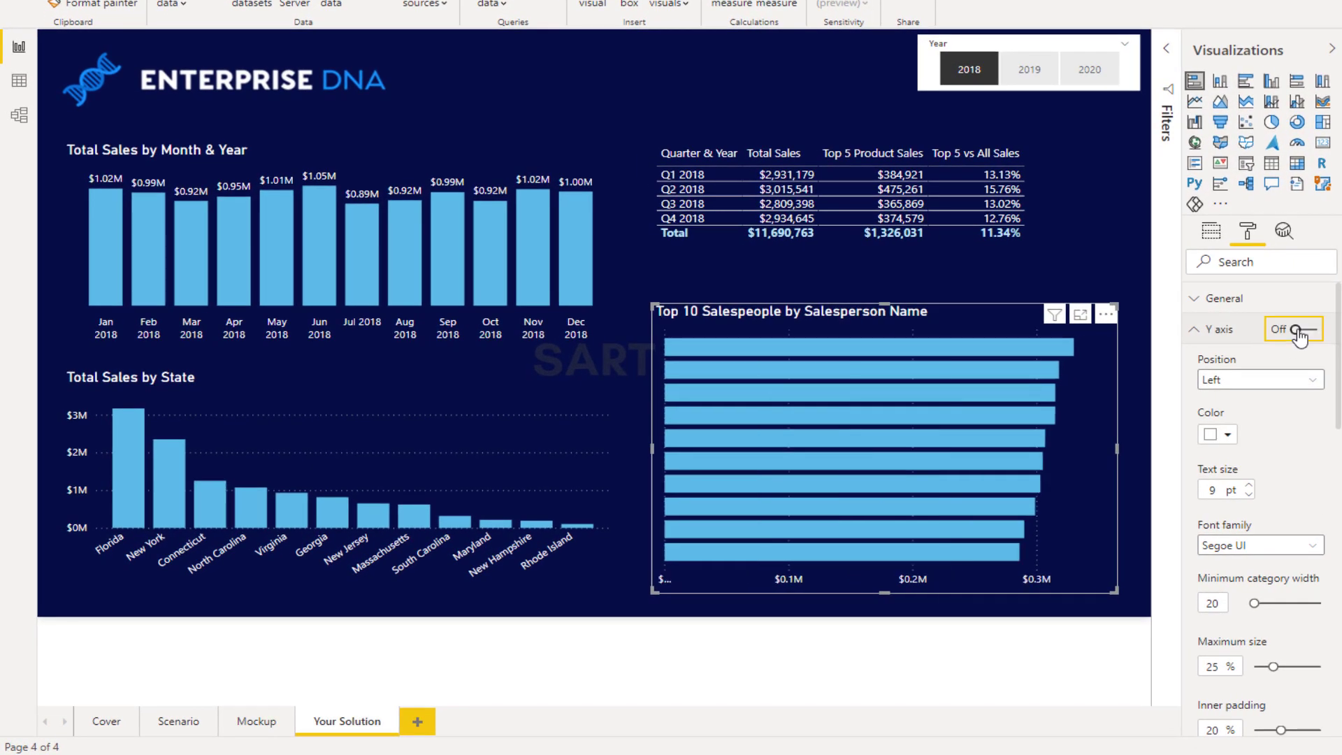
# Turn the Y axis of the Top 10 Salespeople chart back on and add white data labels positioned at Inside end.
pyautogui.click(1312, 334)
pyautogui.click(1197, 332)
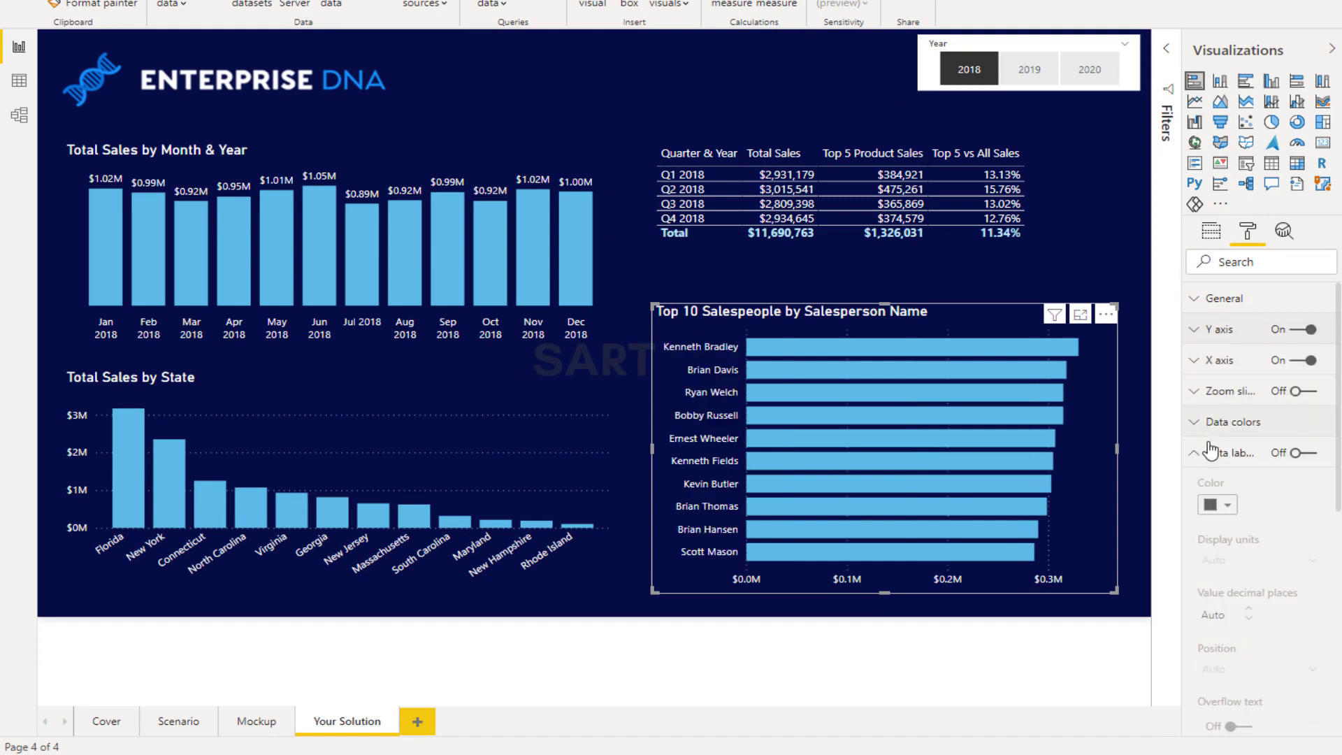
pyautogui.click(1298, 453)
pyautogui.click(1239, 505)
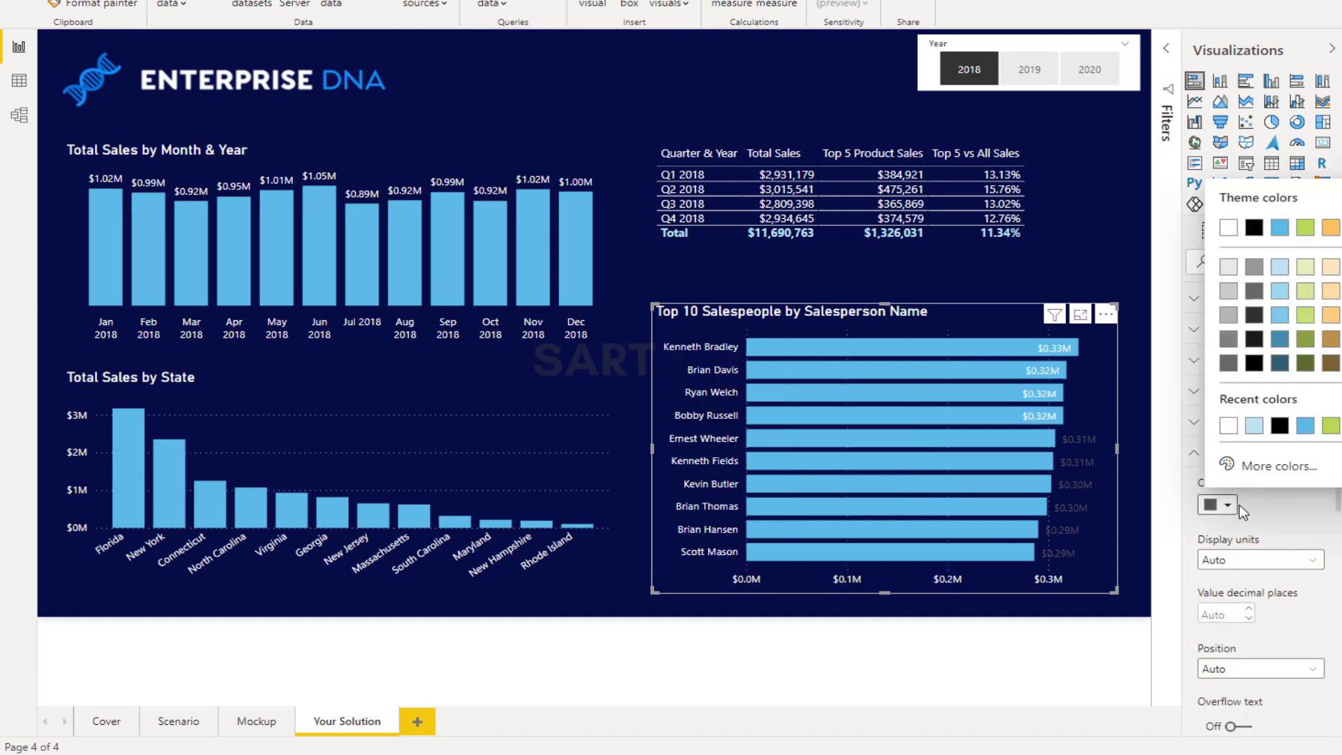
pyautogui.click(1227, 228)
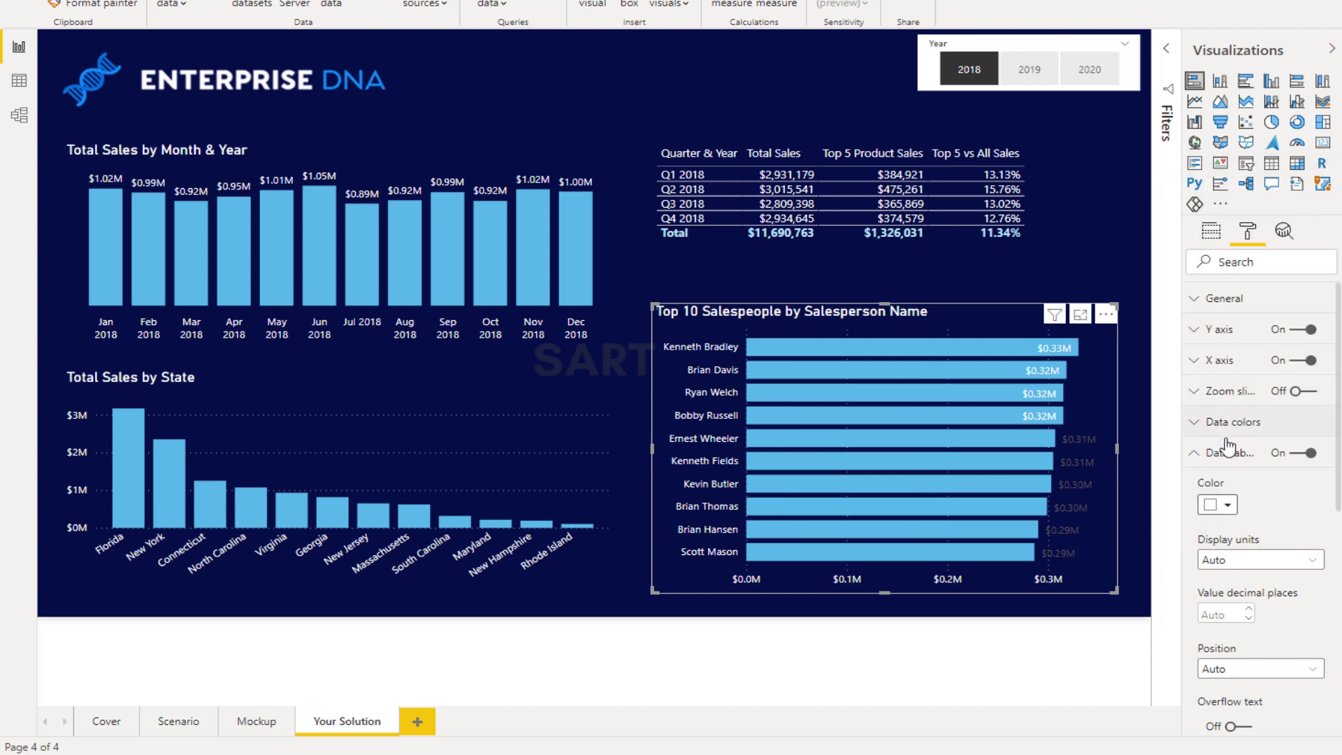
pyautogui.click(1257, 669)
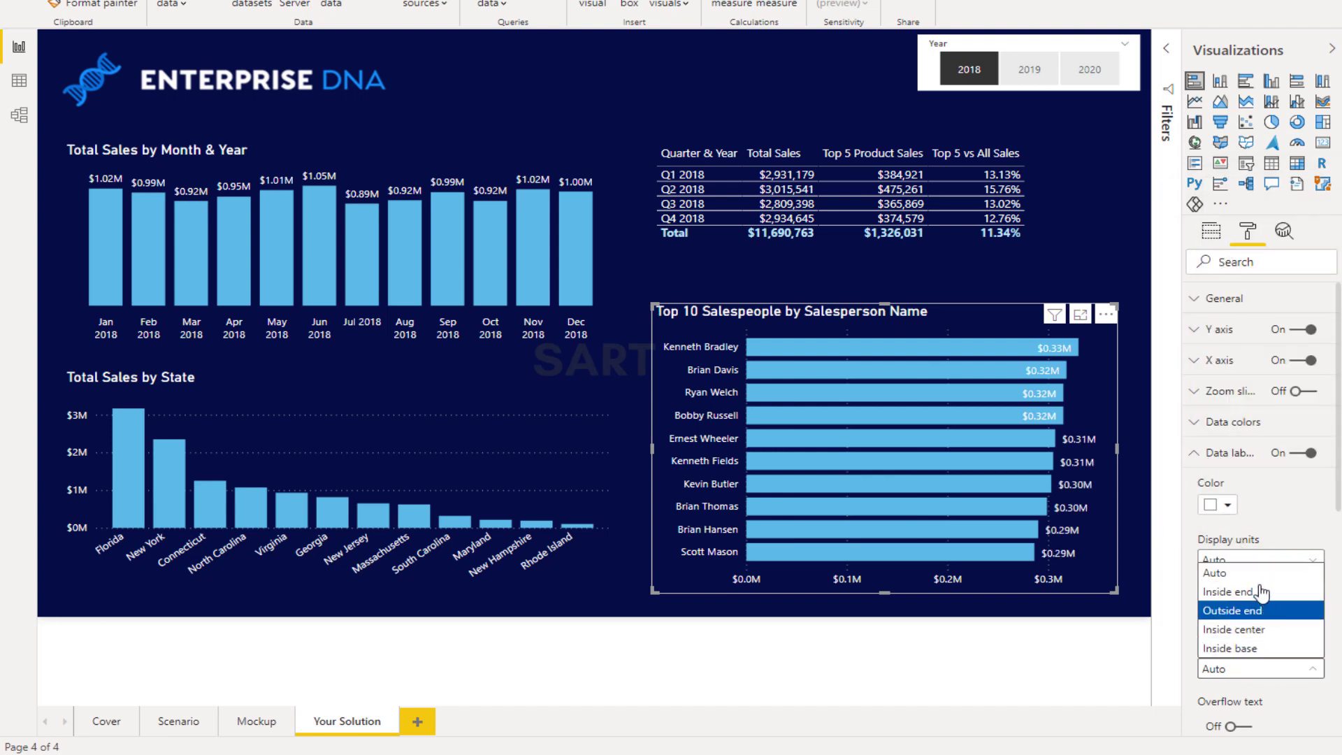
pyautogui.click(1260, 594)
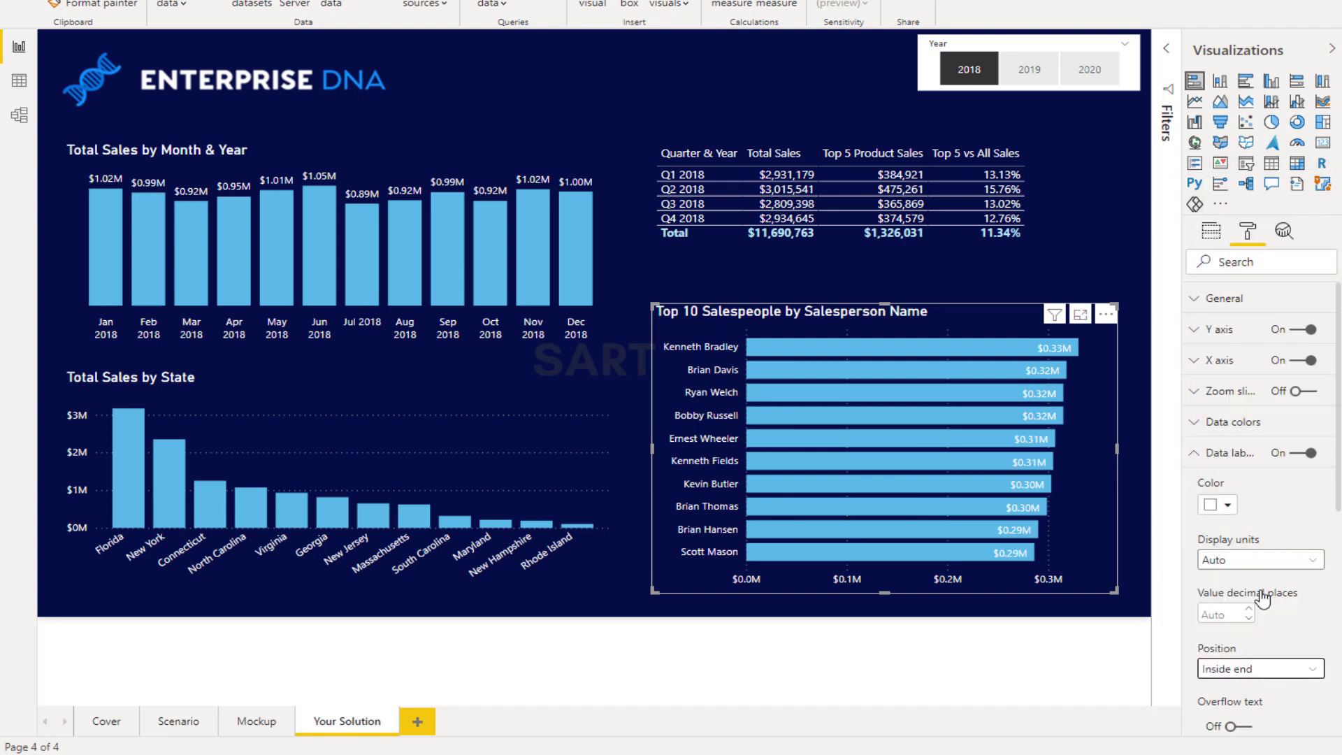
# Set the default bar color of the Top 10 Salespeople chart to a lighter tint of the theme's light blue.
pyautogui.click(1216, 453)
pyautogui.click(1219, 421)
pyautogui.click(1218, 536)
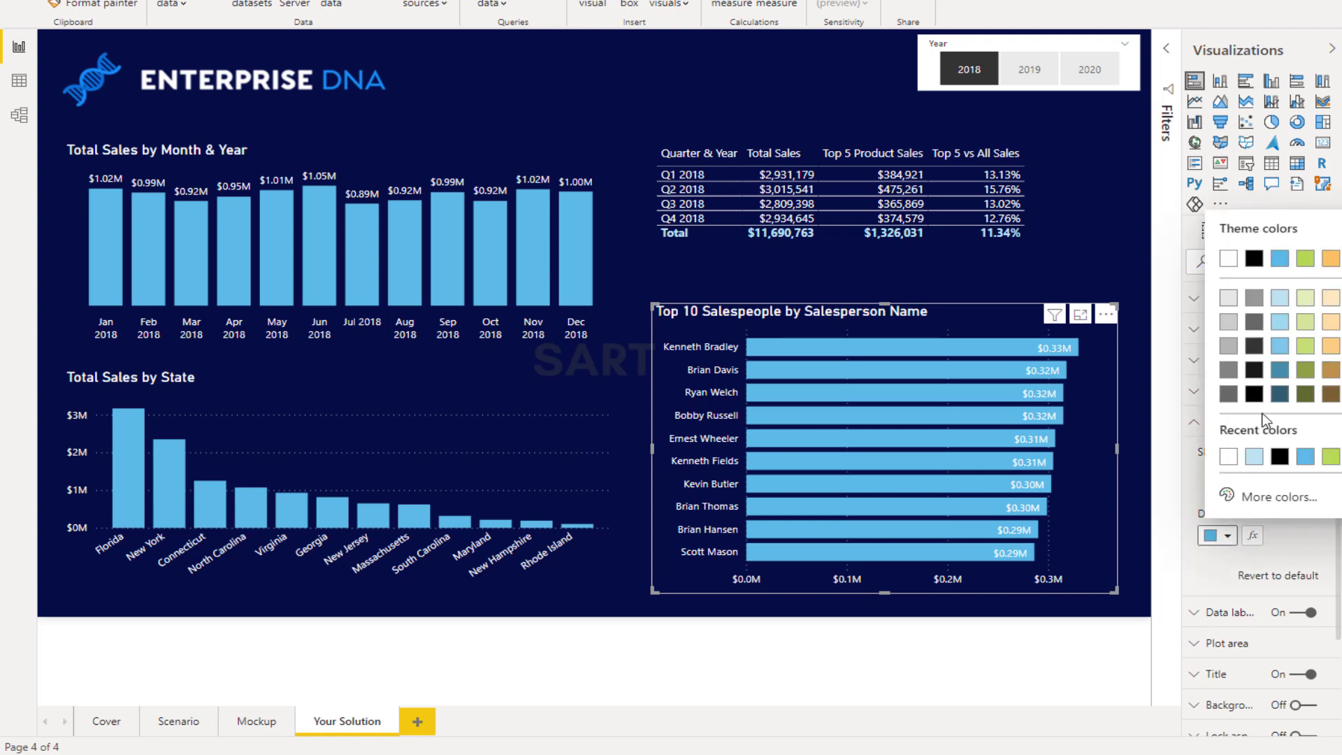
pyautogui.click(1282, 325)
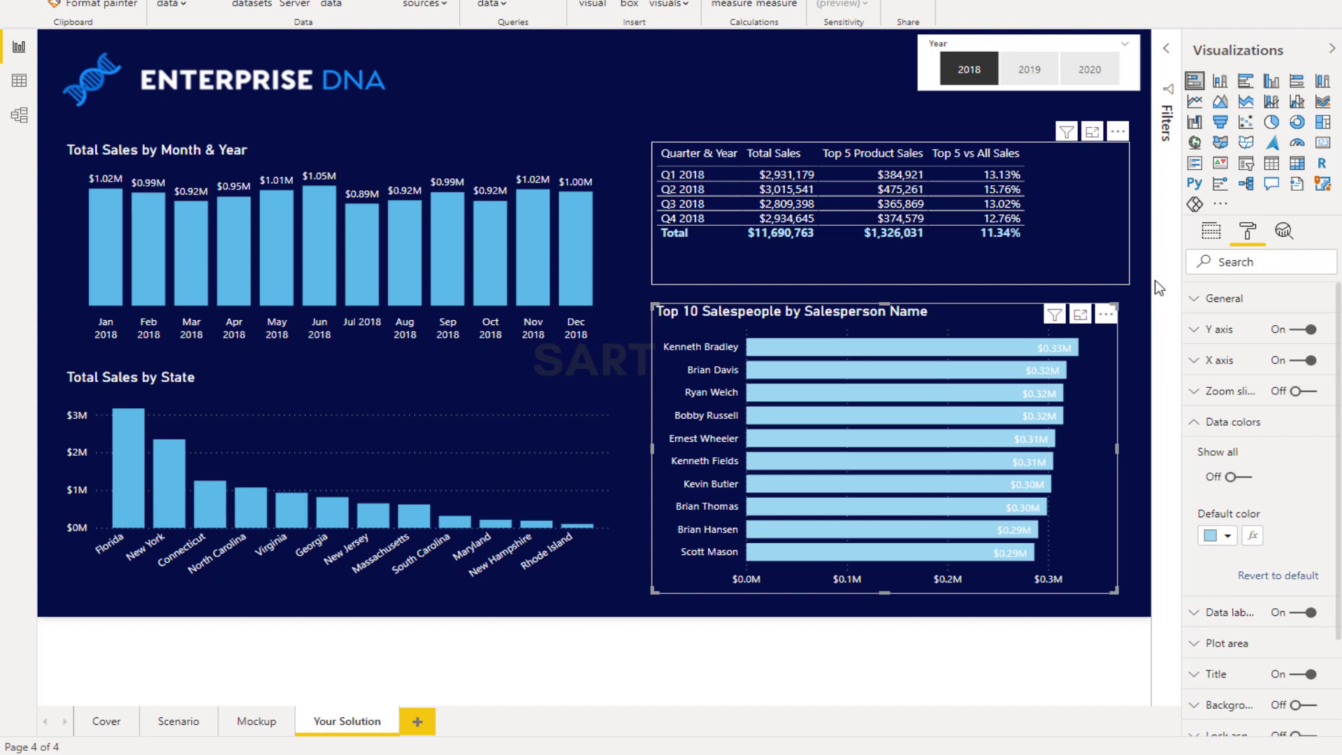
# Set the text size of the quarterly sales table's values to 12 pt.
pyautogui.click(962, 139)
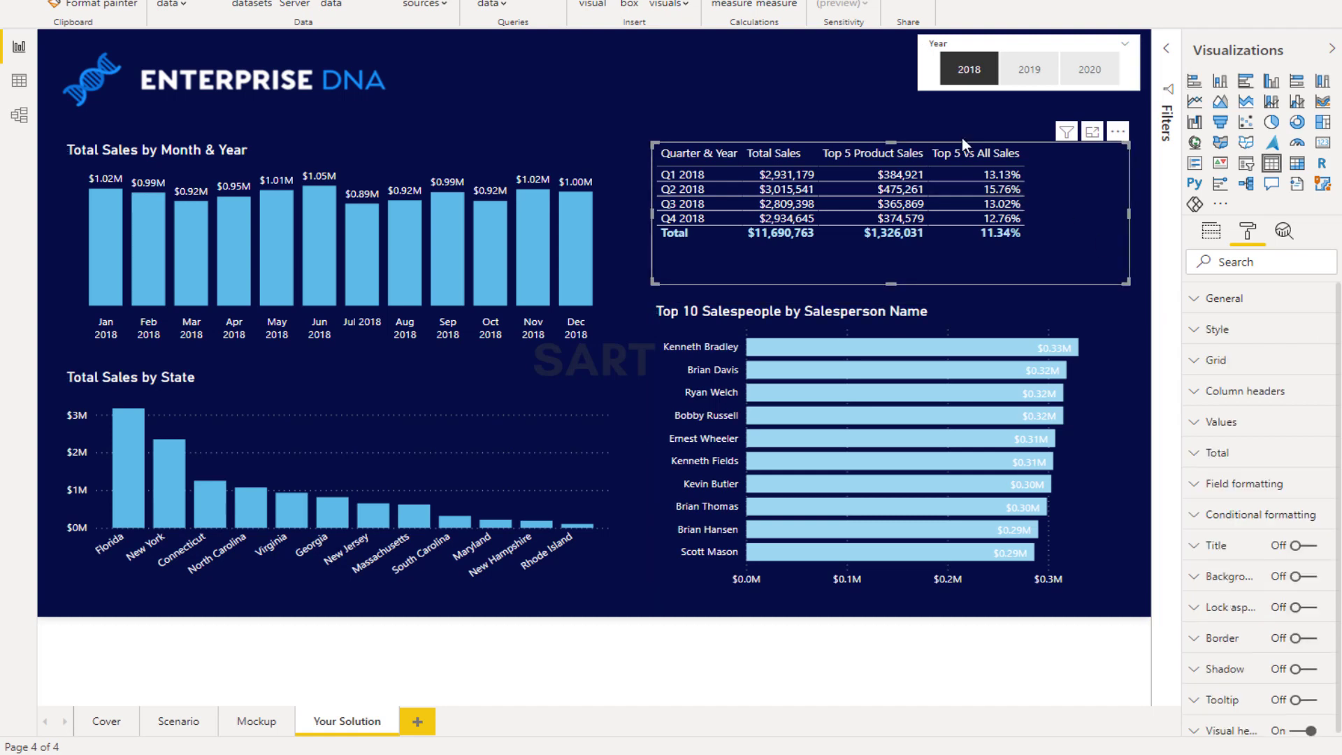
pyautogui.click(1213, 423)
pyautogui.scroll(-3, 1230, 580)
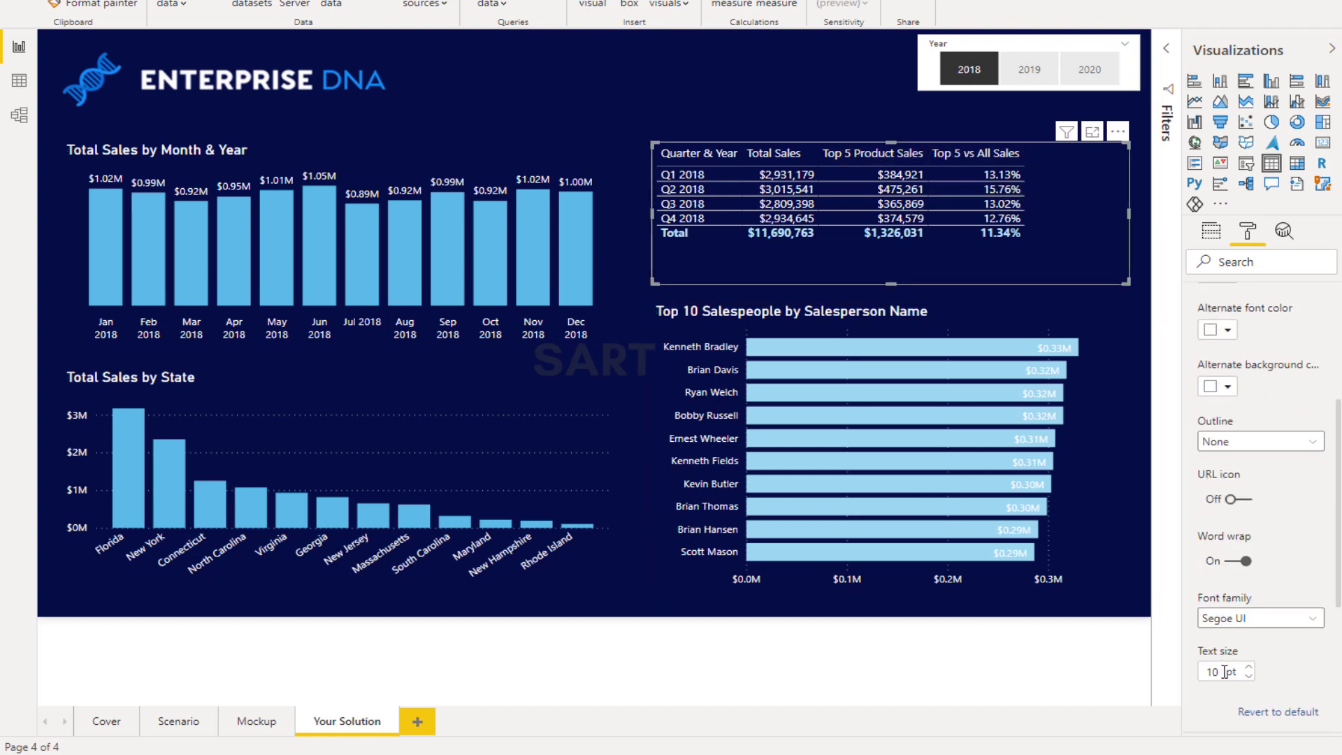
pyautogui.write('2')
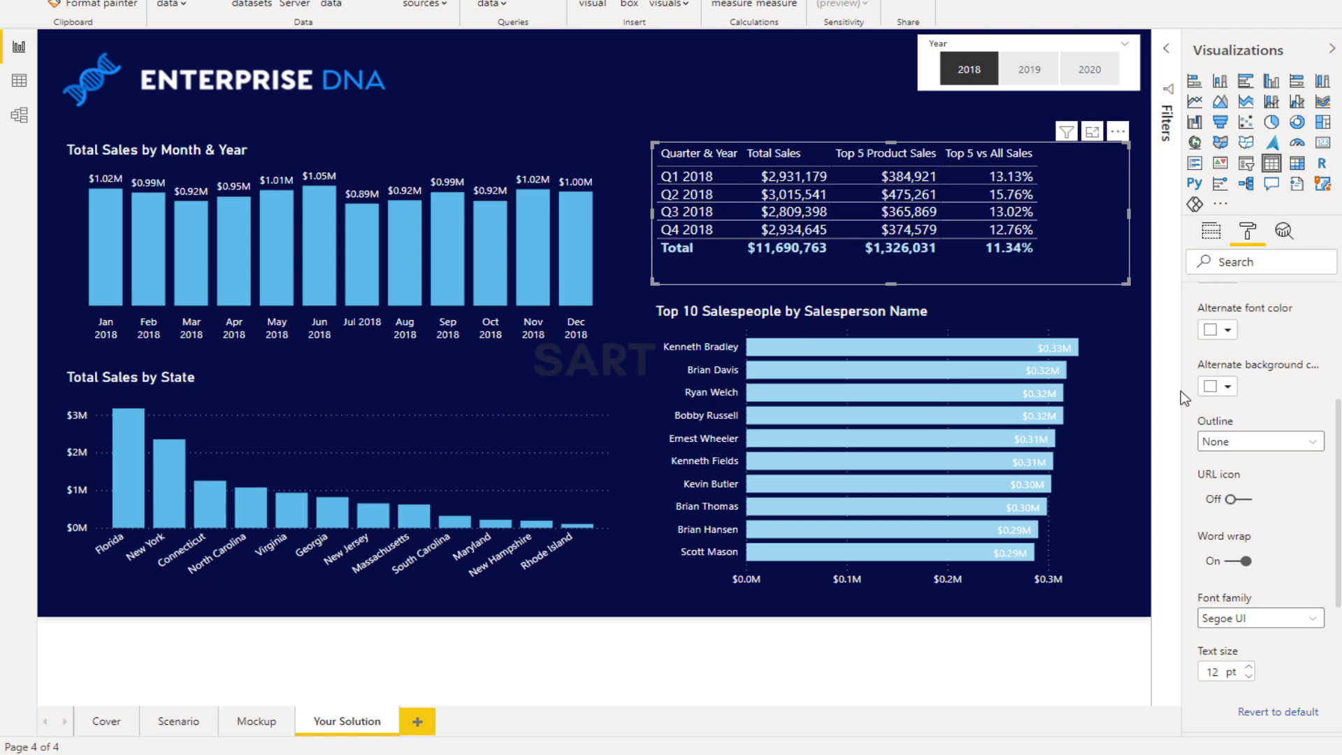
# Set the text size of the quarterly sales table's column headers to 12 pt.
pyautogui.scroll(3, 1207, 374)
pyautogui.click(1196, 425)
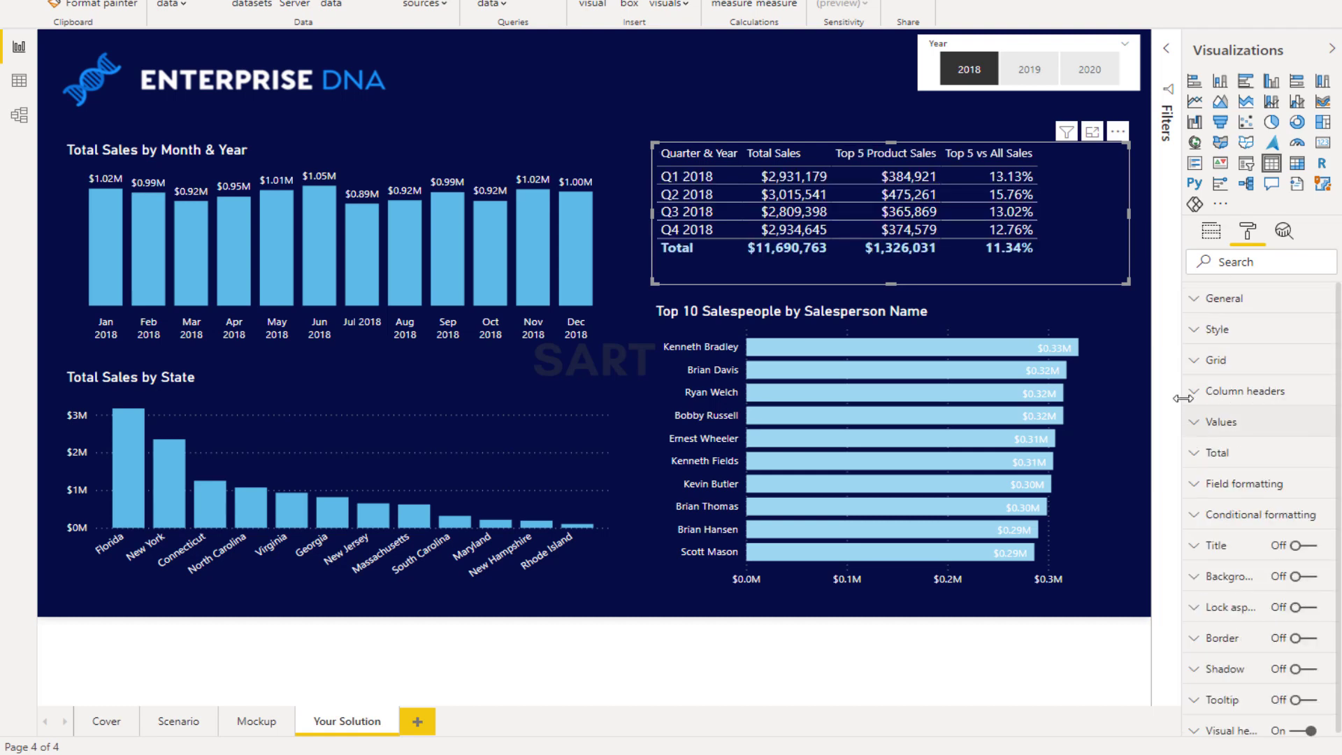
pyautogui.click(1195, 395)
pyautogui.scroll(-2, 1227, 559)
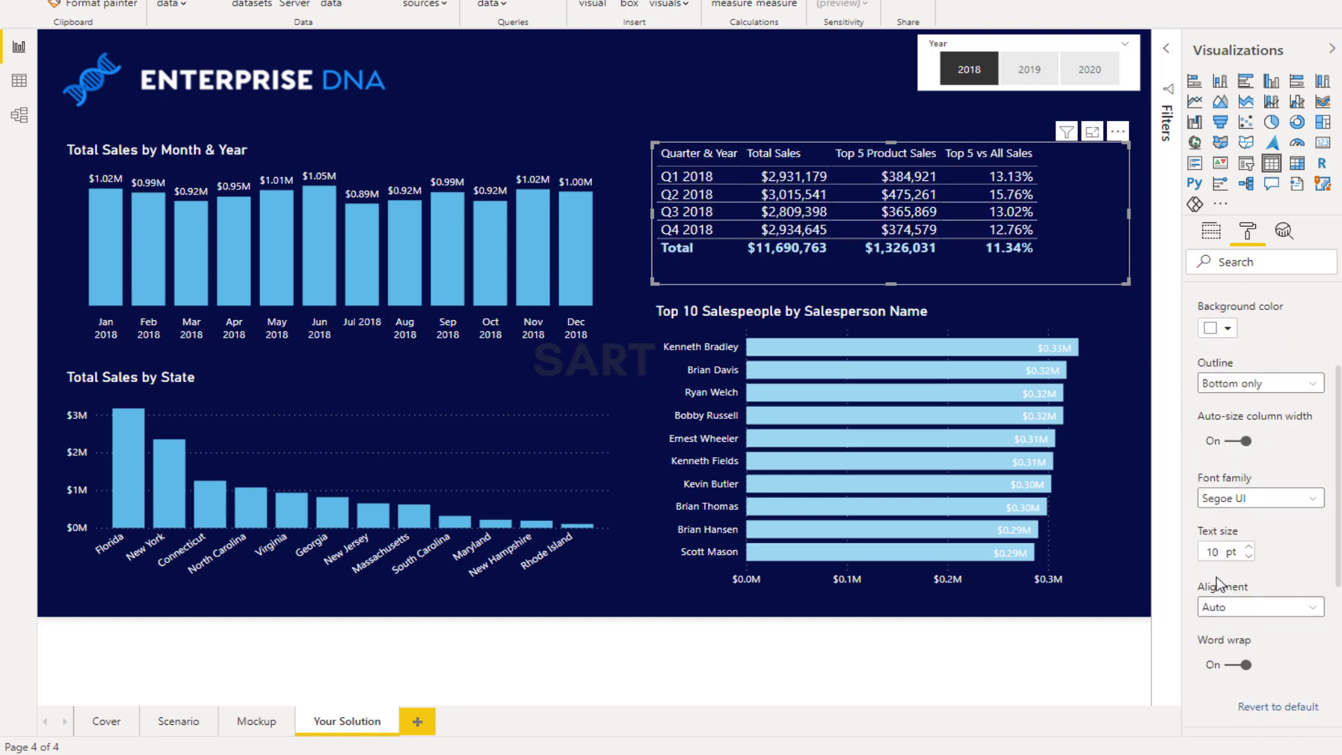
pyautogui.press('BackSpace')
pyautogui.write('2')
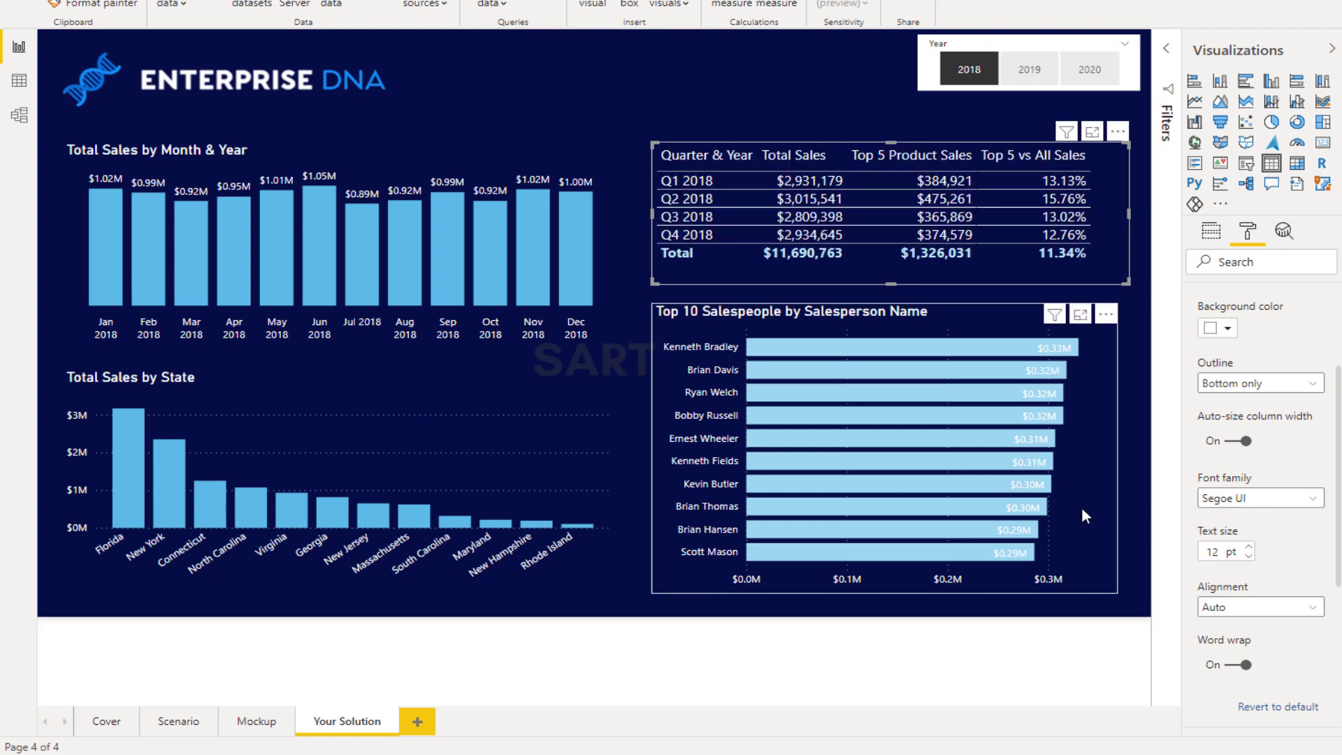
# Try a dark blue background on the quarterly table's column headers, and settle on the darkest gray theme shade.
pyautogui.scroll(2, 1207, 356)
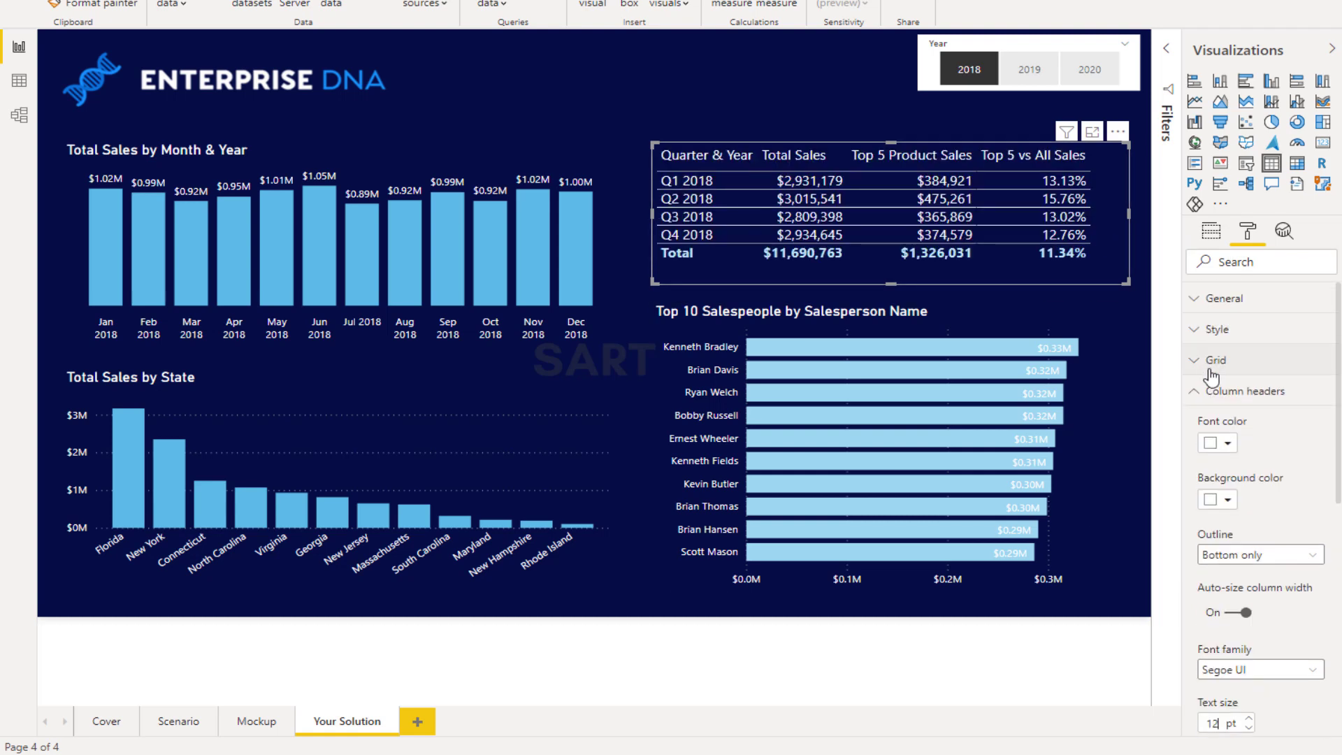
pyautogui.click(1223, 500)
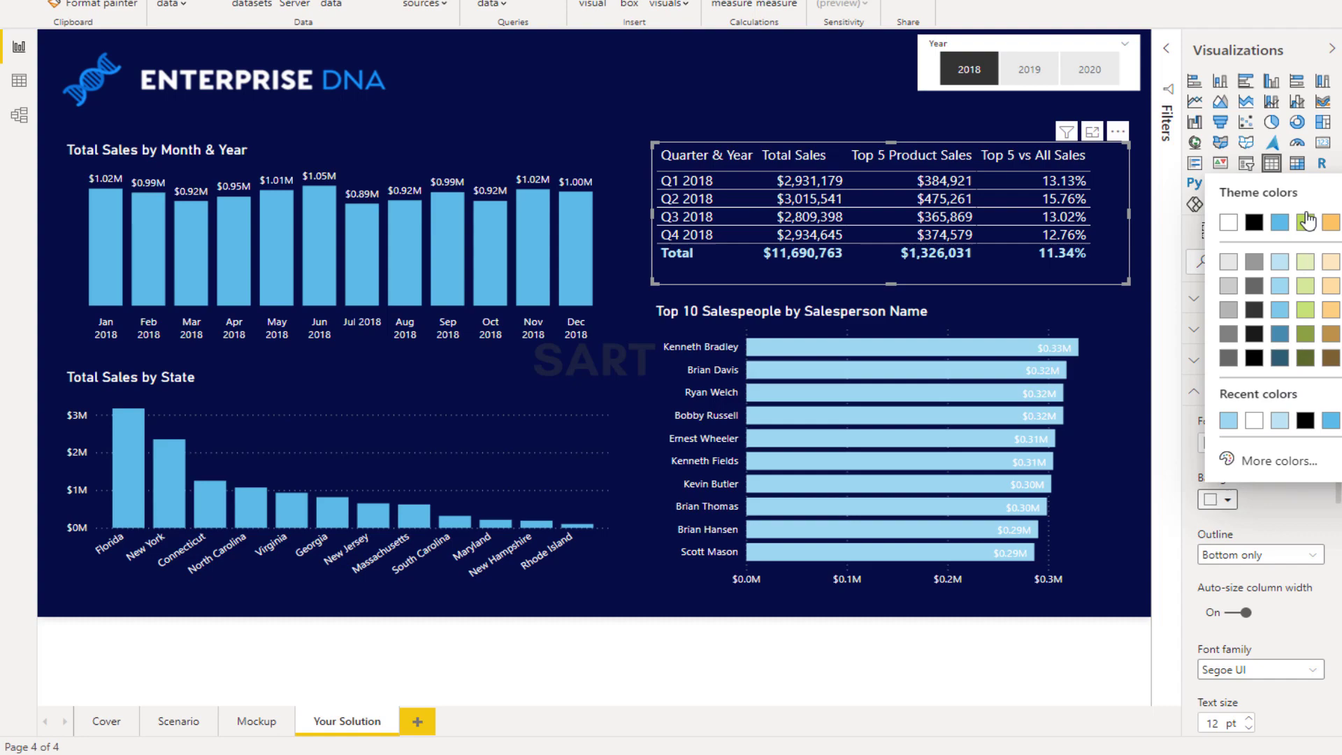
pyautogui.click(1279, 358)
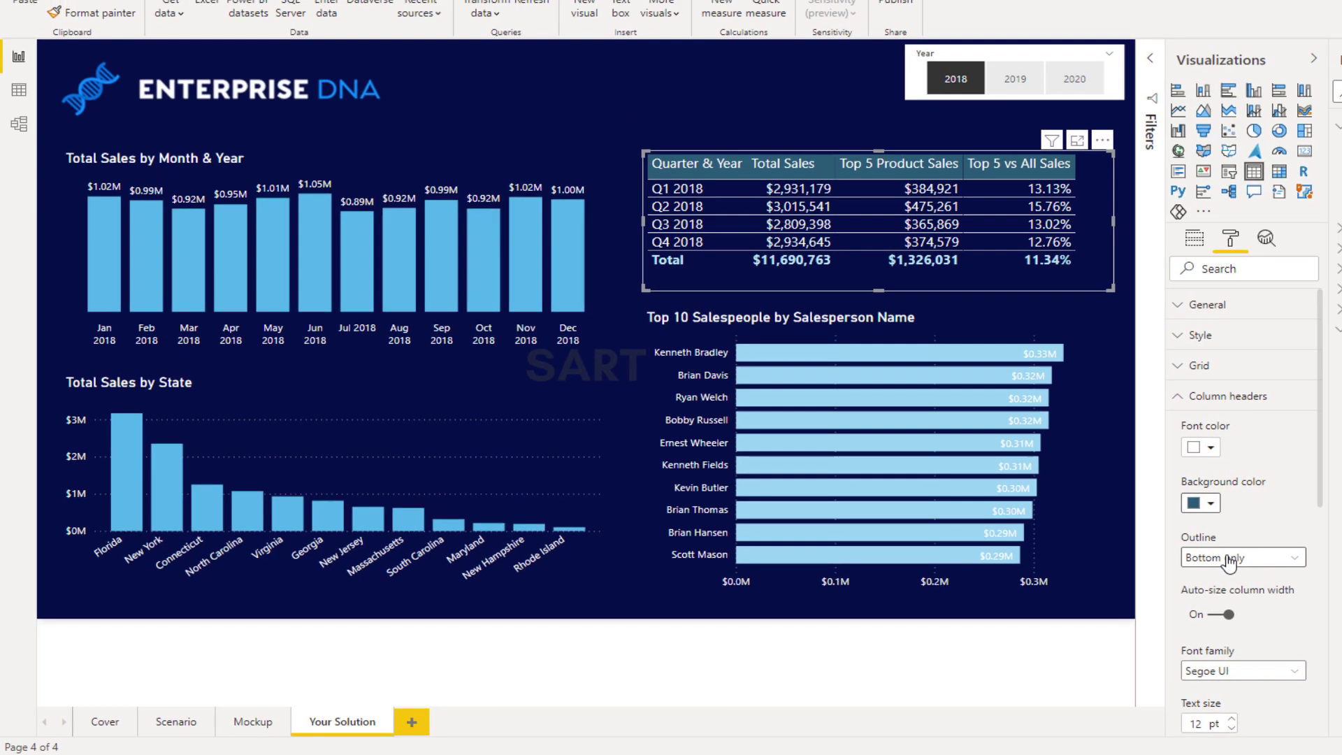
pyautogui.click(1223, 500)
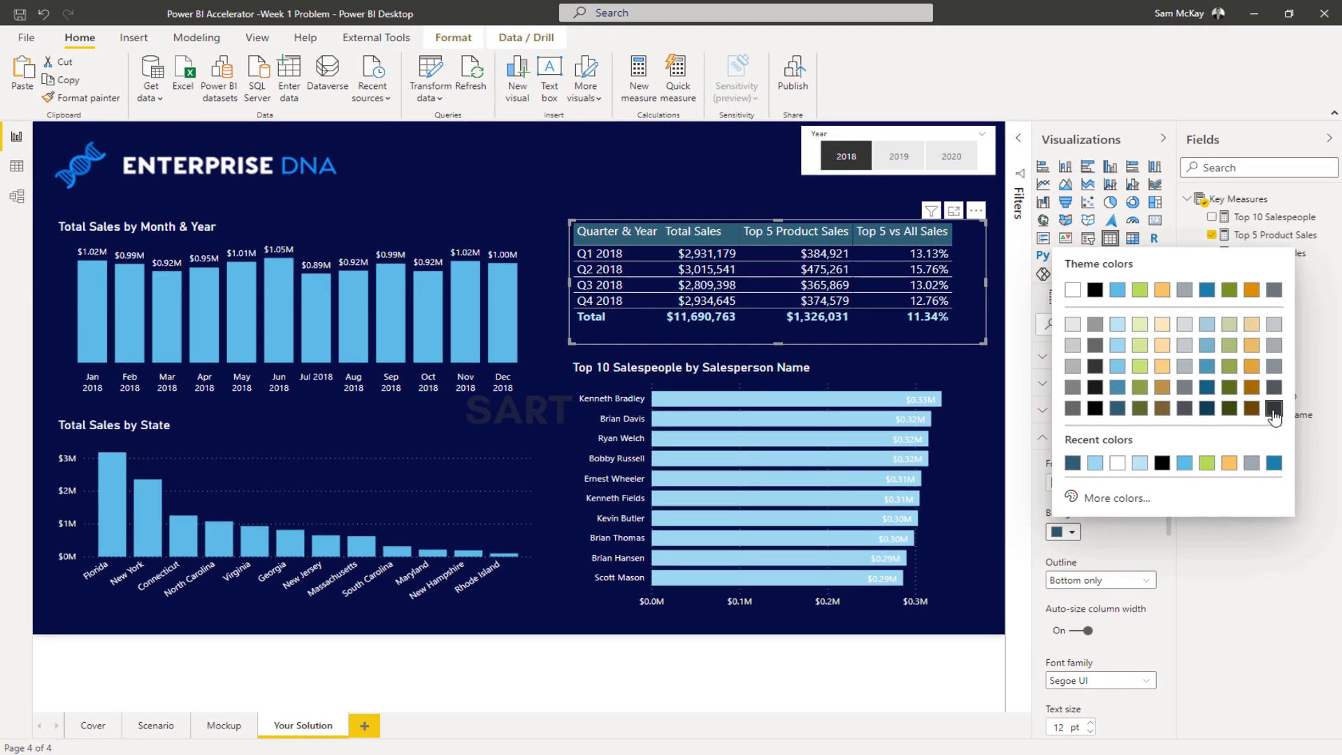
pyautogui.click(1272, 409)
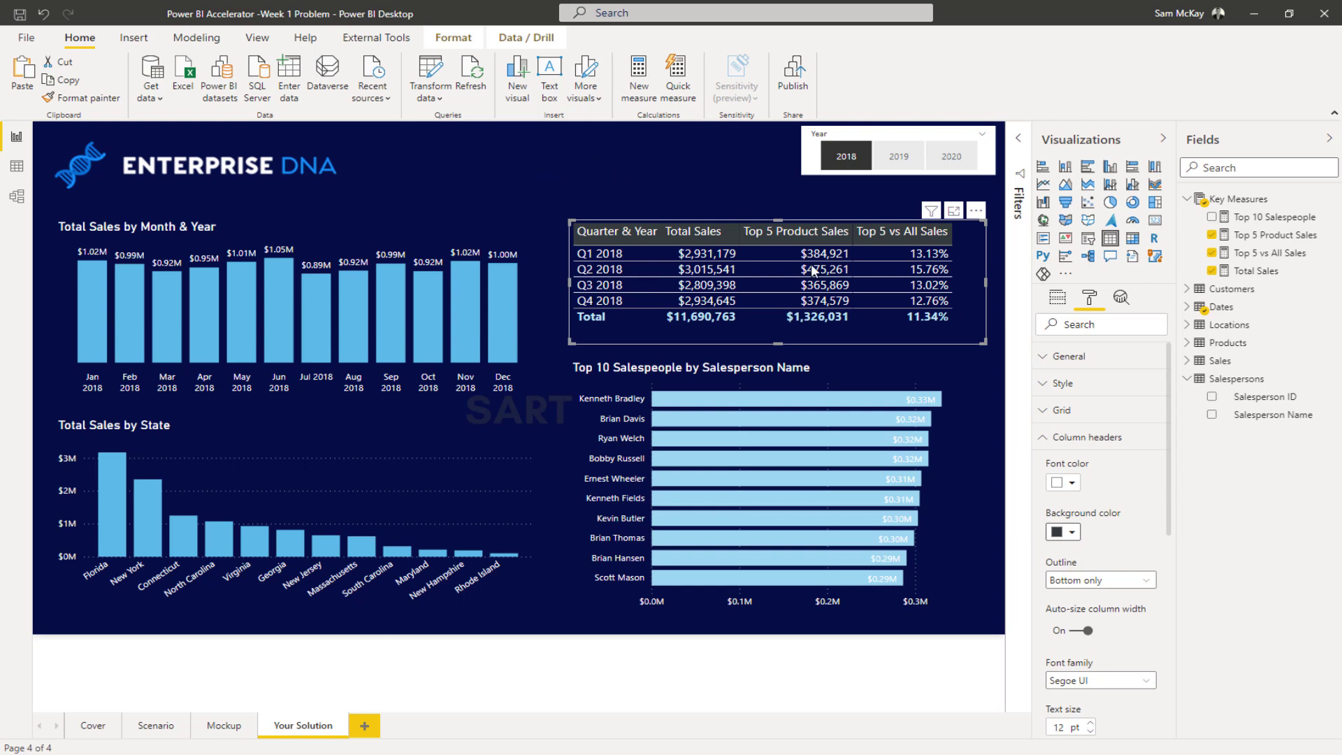
# Set the default bar color of the Top 10 Salespeople chart to a darker shade of the theme's light blue.
pyautogui.click(977, 368)
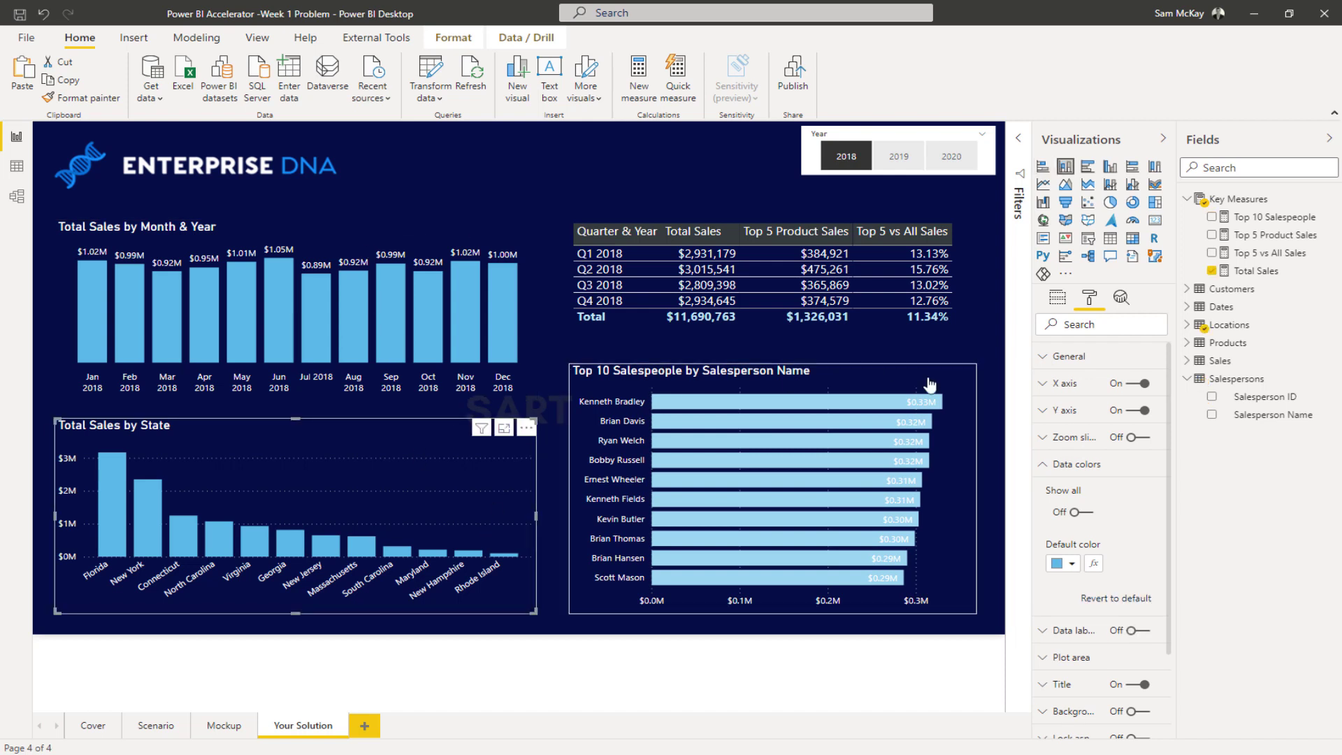
pyautogui.click(1069, 572)
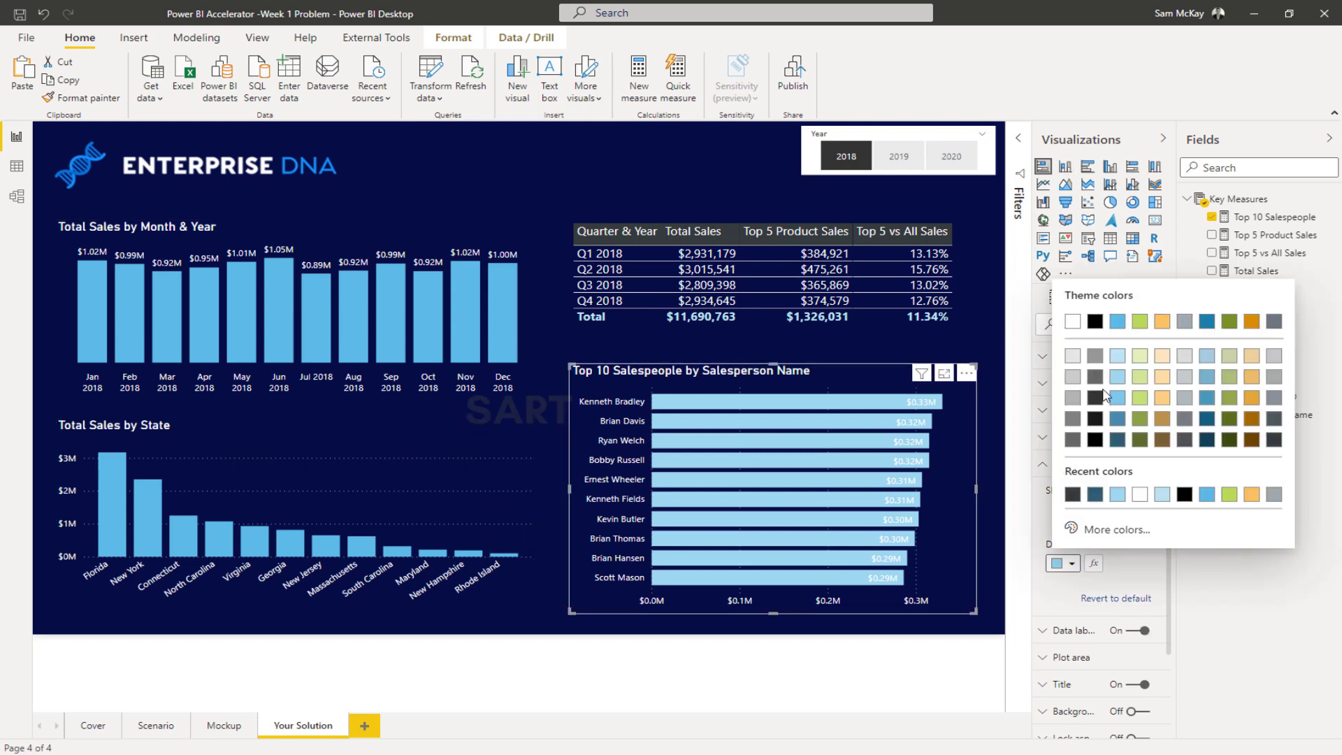
pyautogui.click(1117, 420)
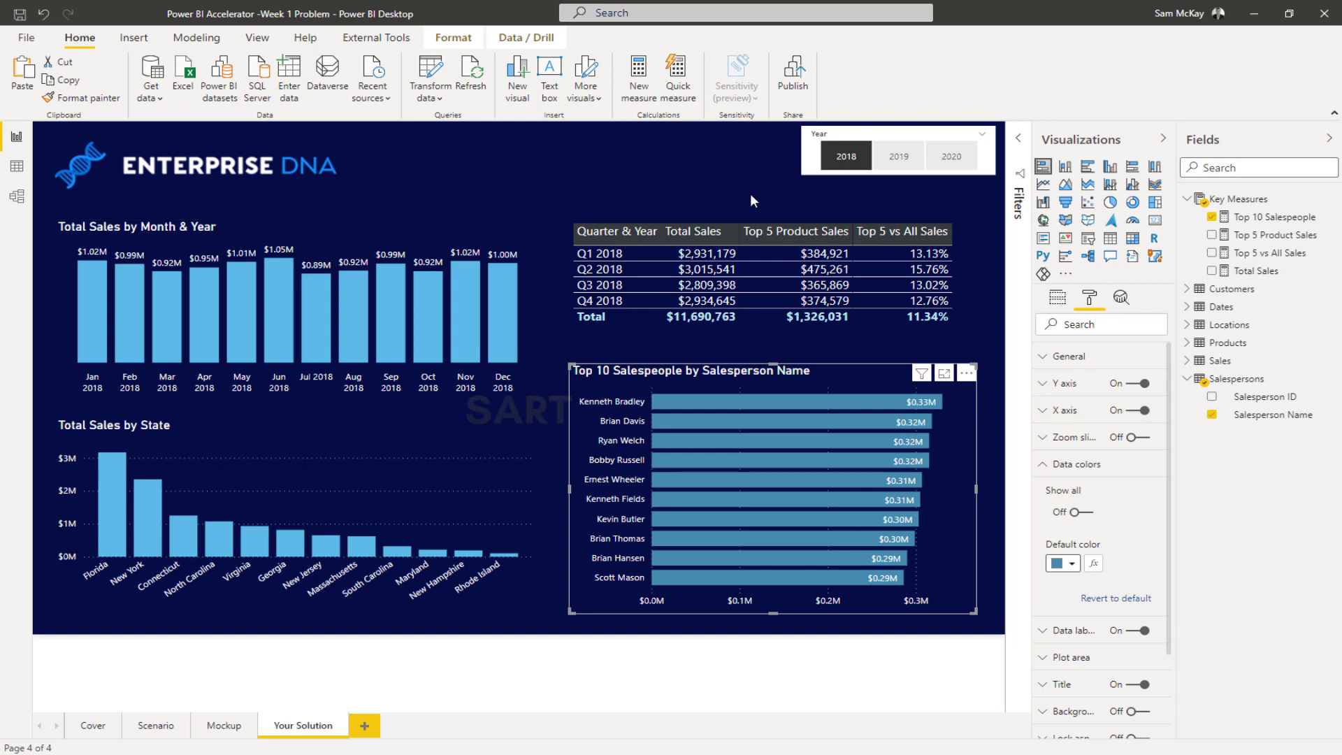
# Move the Year slicer slightly inward and down to align with the salespeople chart's right edge, and turn off its background.
pyautogui.click(802, 172)
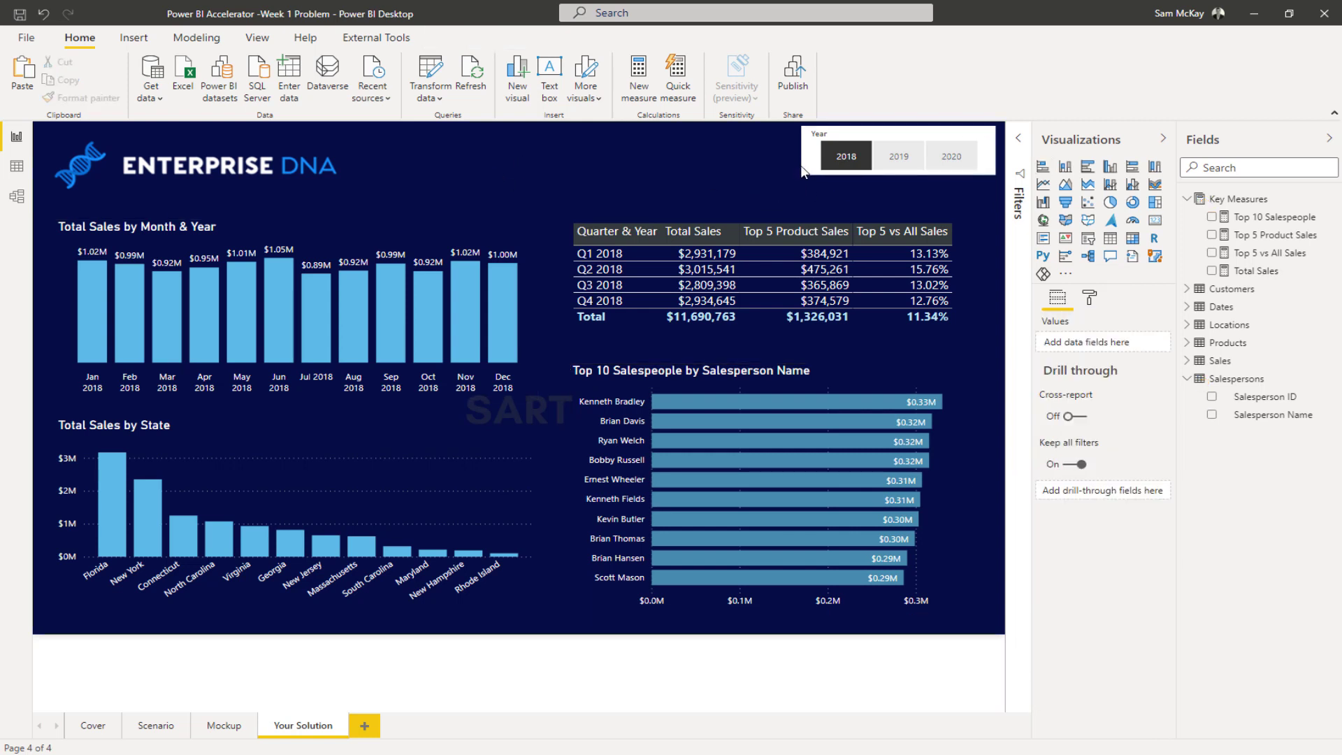
pyautogui.moveTo(850, 132); pyautogui.dragTo(831, 142)
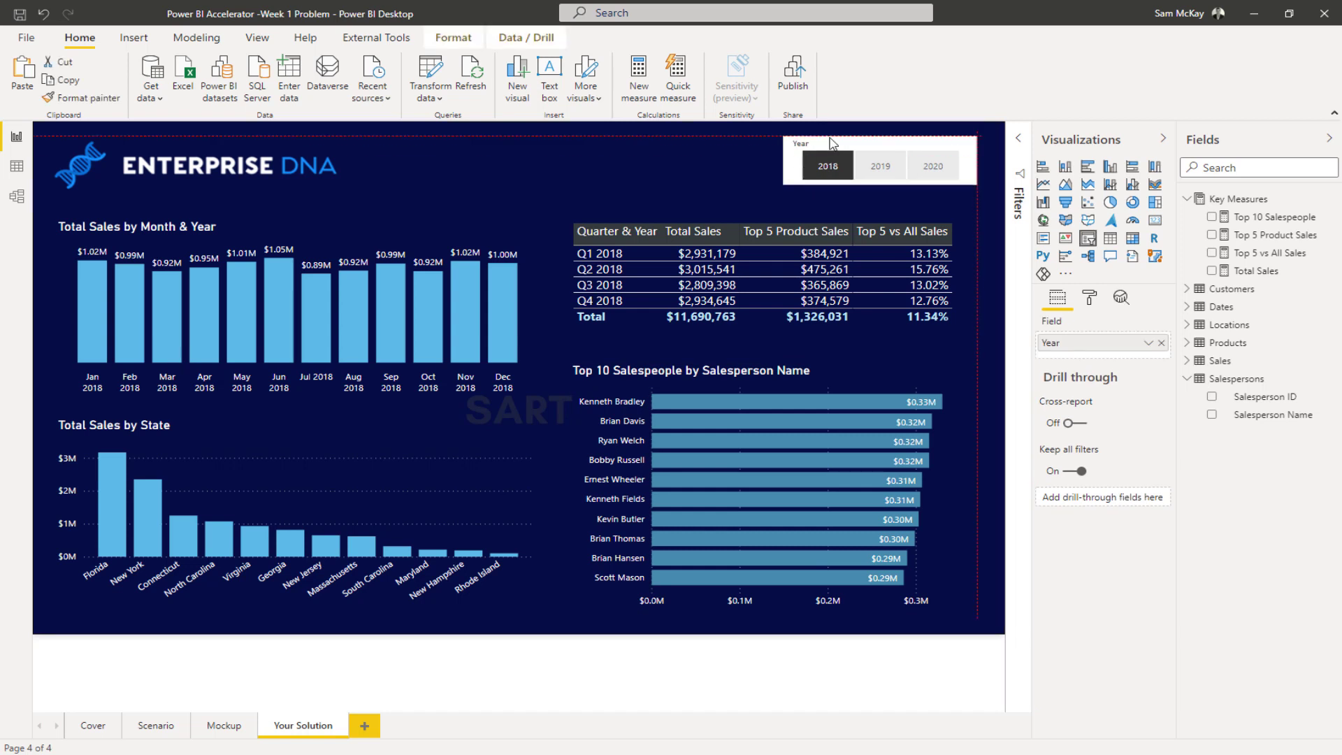
pyautogui.click(1089, 298)
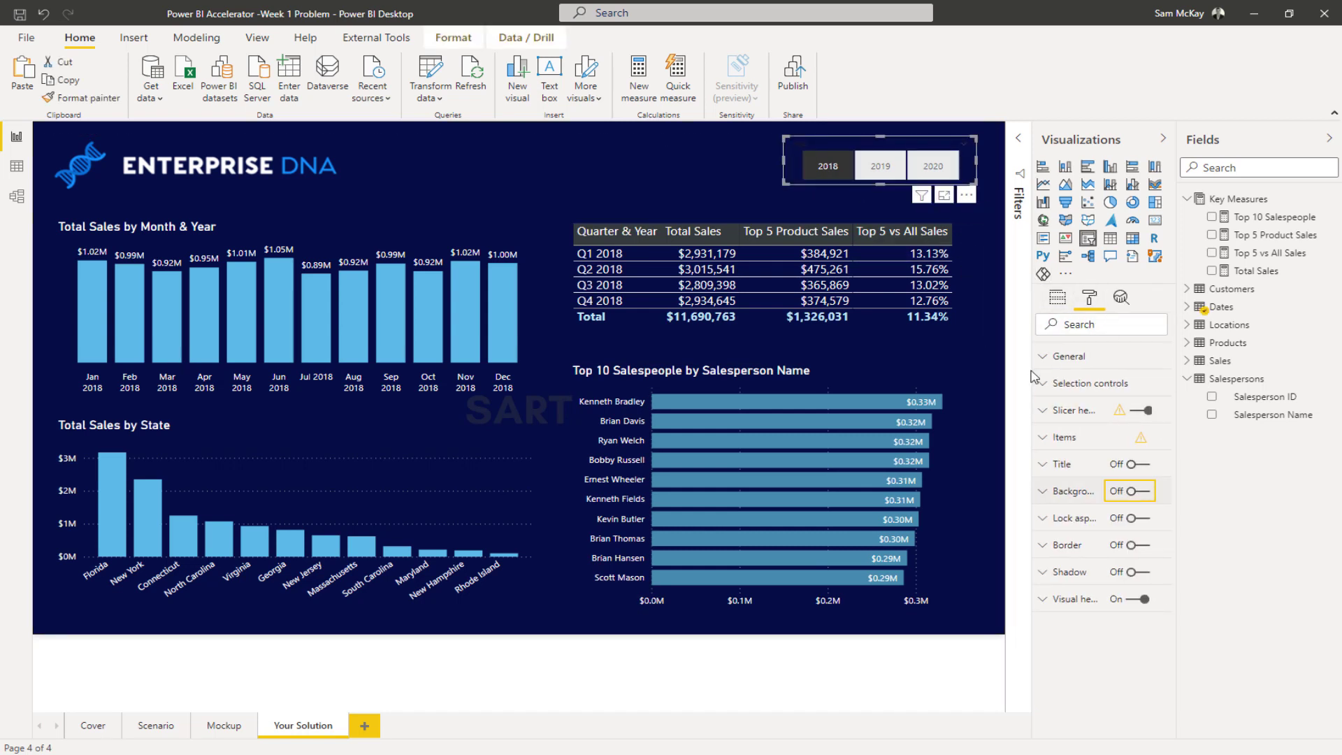
# Format the Year slicer's items with the darker blue theme color as background, white font and 12 pt text.
pyautogui.click(1043, 439)
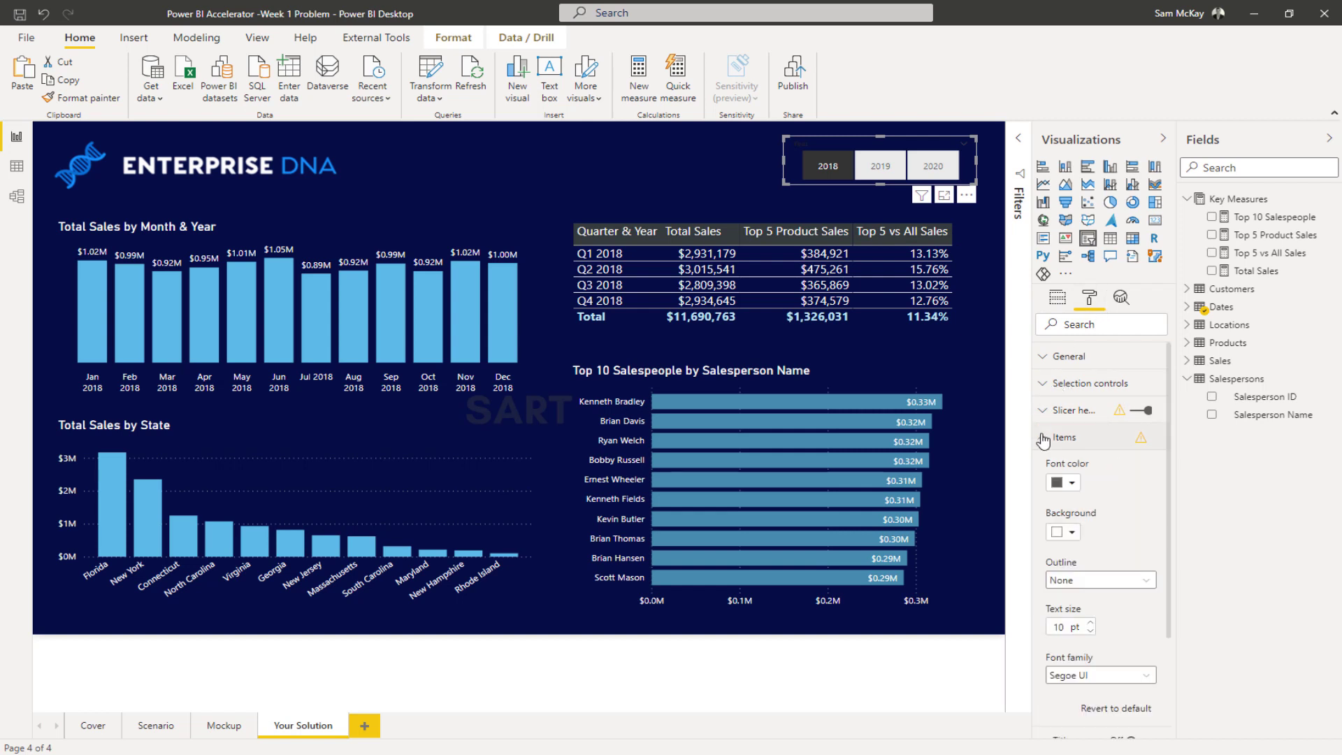
pyautogui.click(1065, 532)
pyautogui.click(1207, 299)
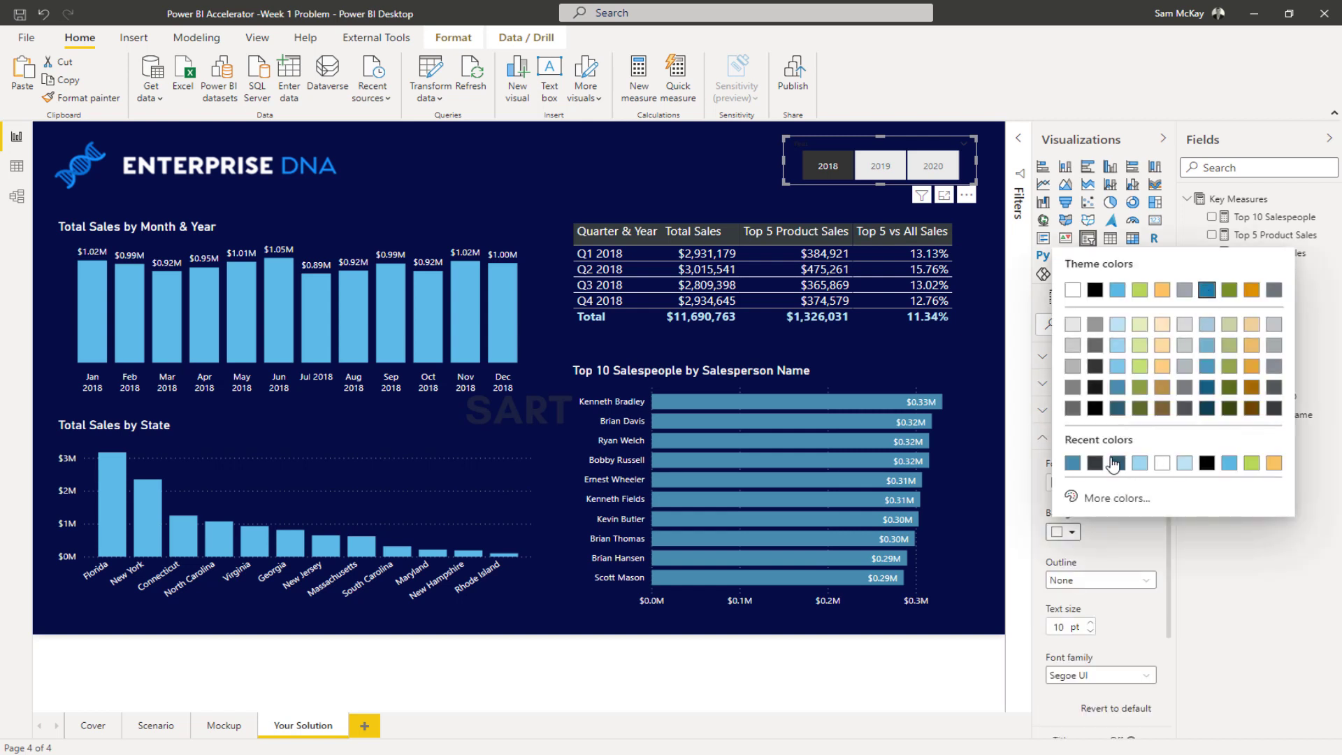
pyautogui.click(1071, 484)
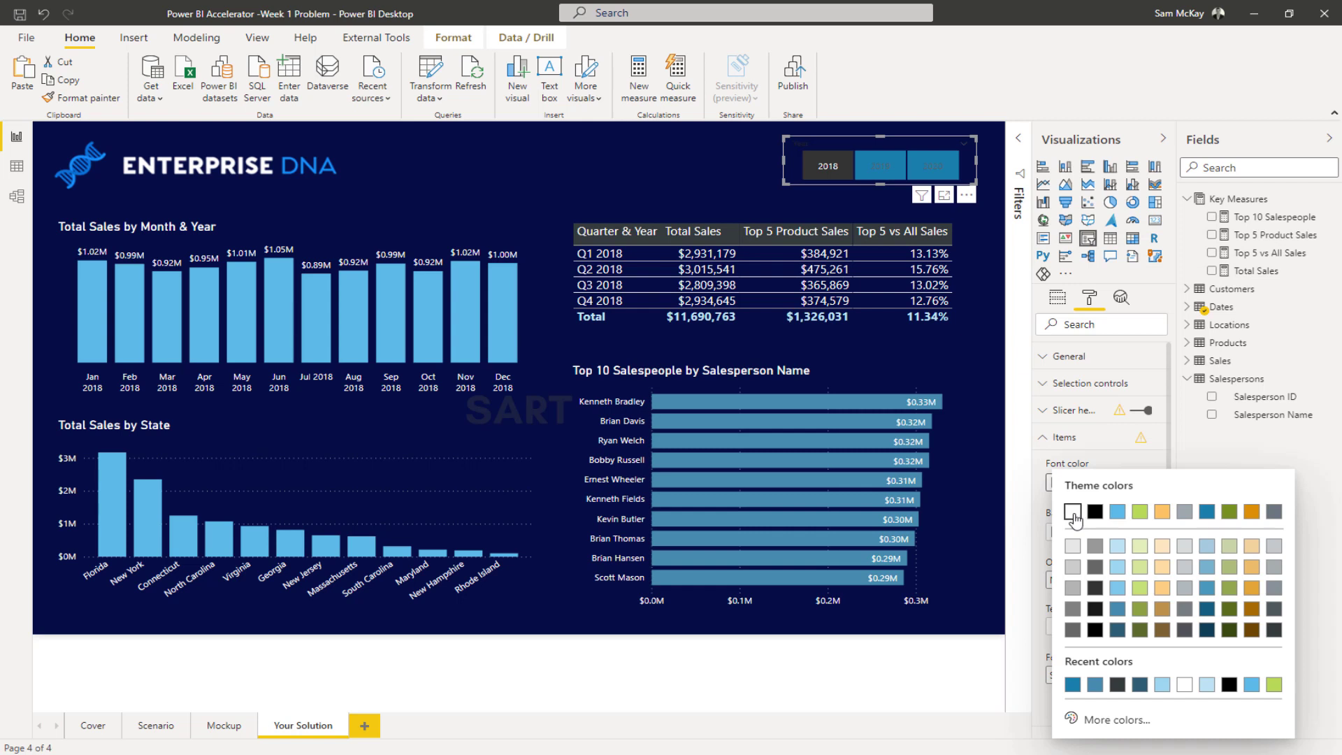
pyautogui.click(1073, 514)
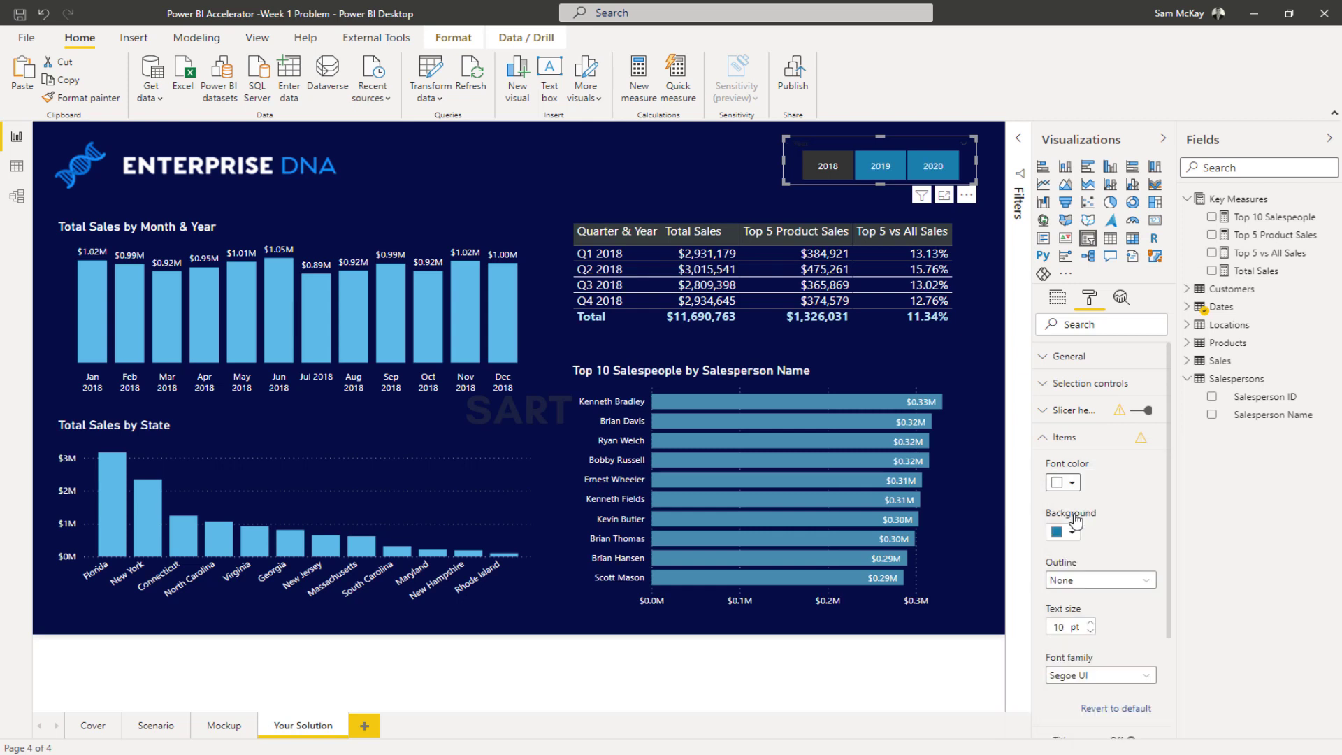
pyautogui.doubleClick(1067, 626)
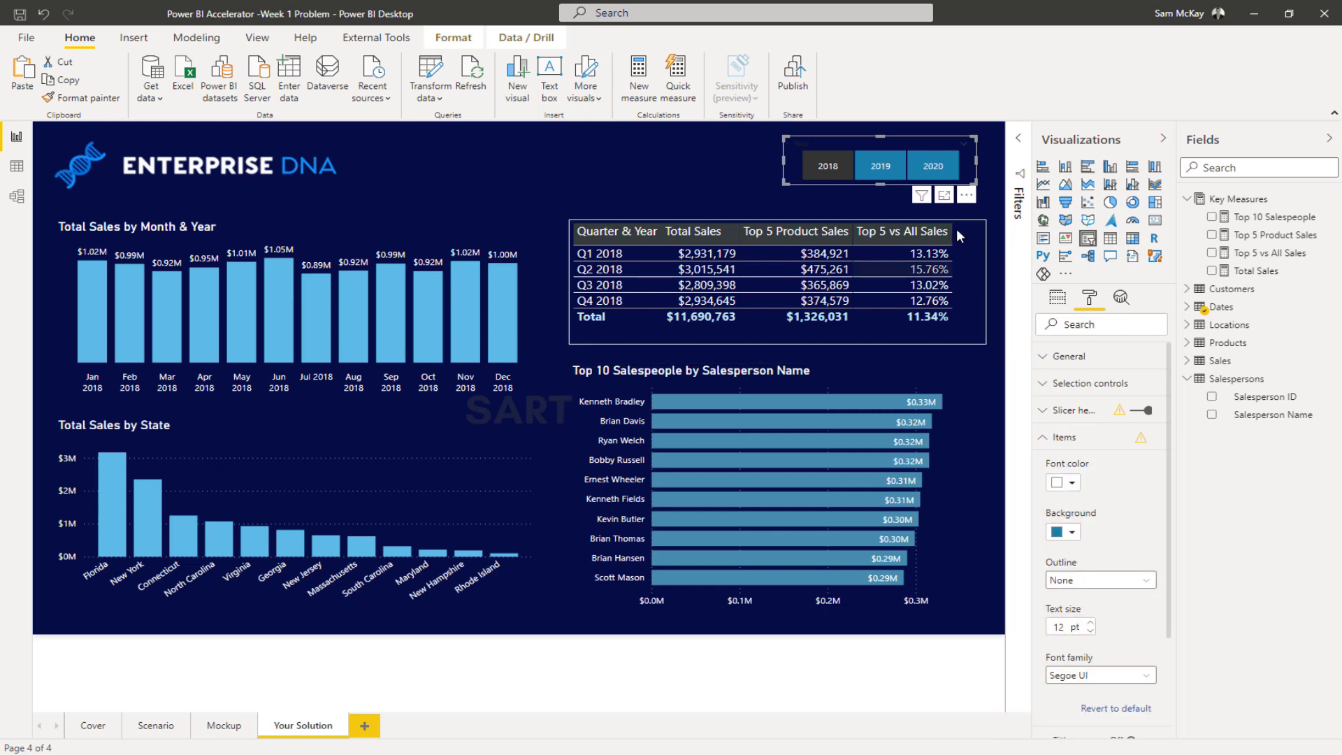
# Turn off the Year slicer's header and shrink the slicer slightly from its upper-left corner.
pyautogui.click(1136, 412)
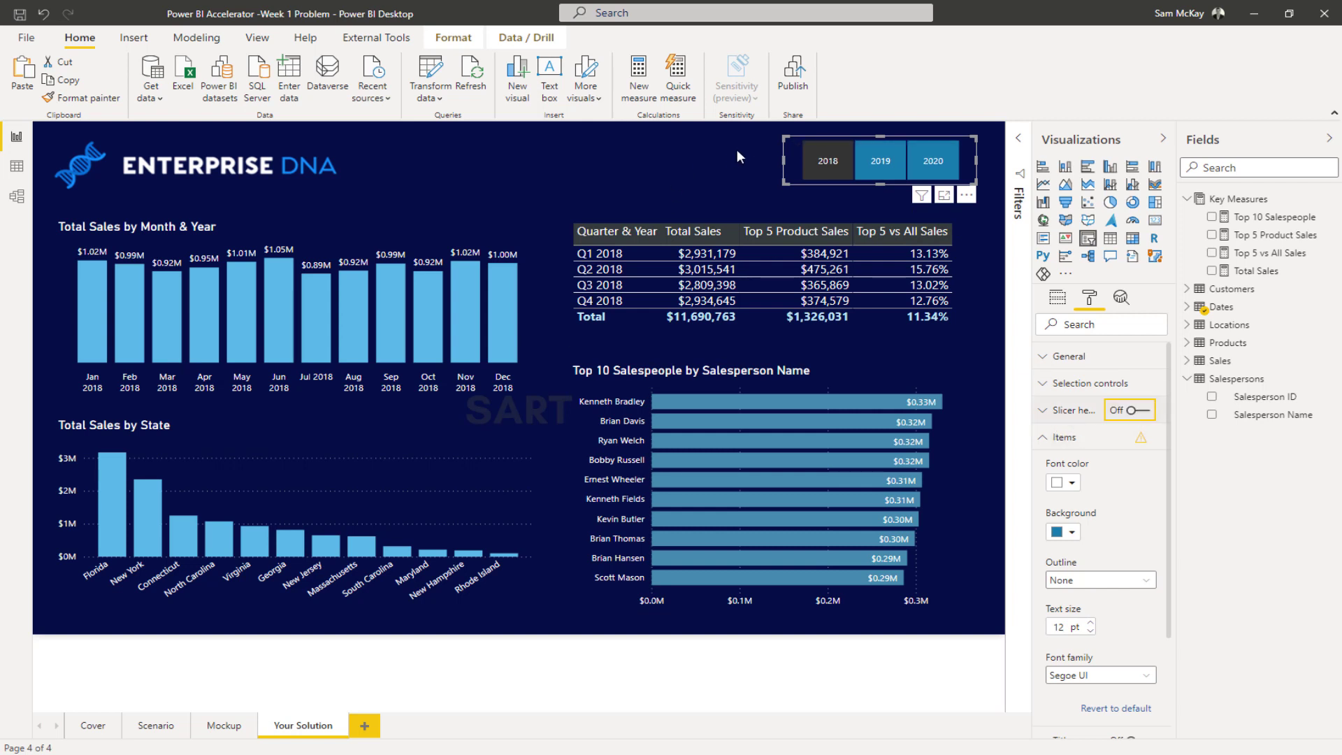
pyautogui.moveTo(784, 140); pyautogui.dragTo(796, 152)
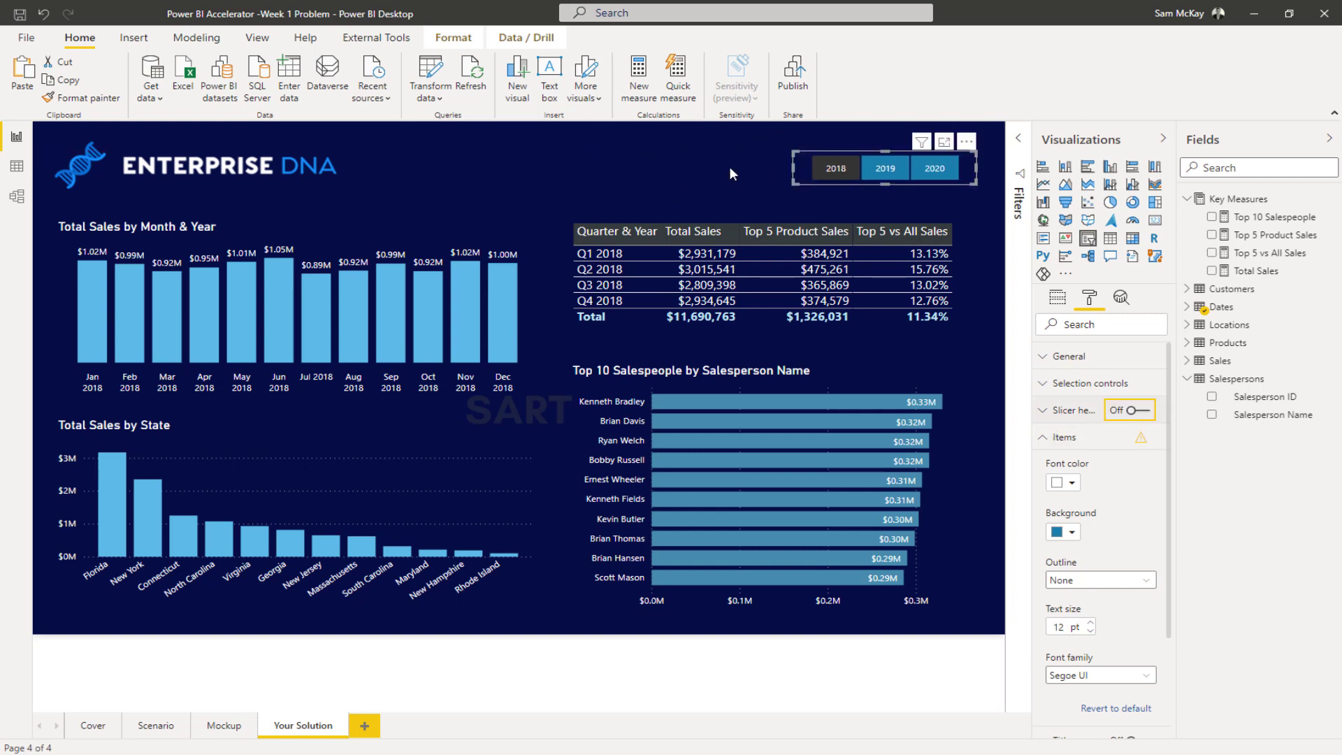
# Insert a text box reading "Select the year relevant for your analysis" and right-align its text.
pyautogui.click(511, 127)
pyautogui.click(133, 37)
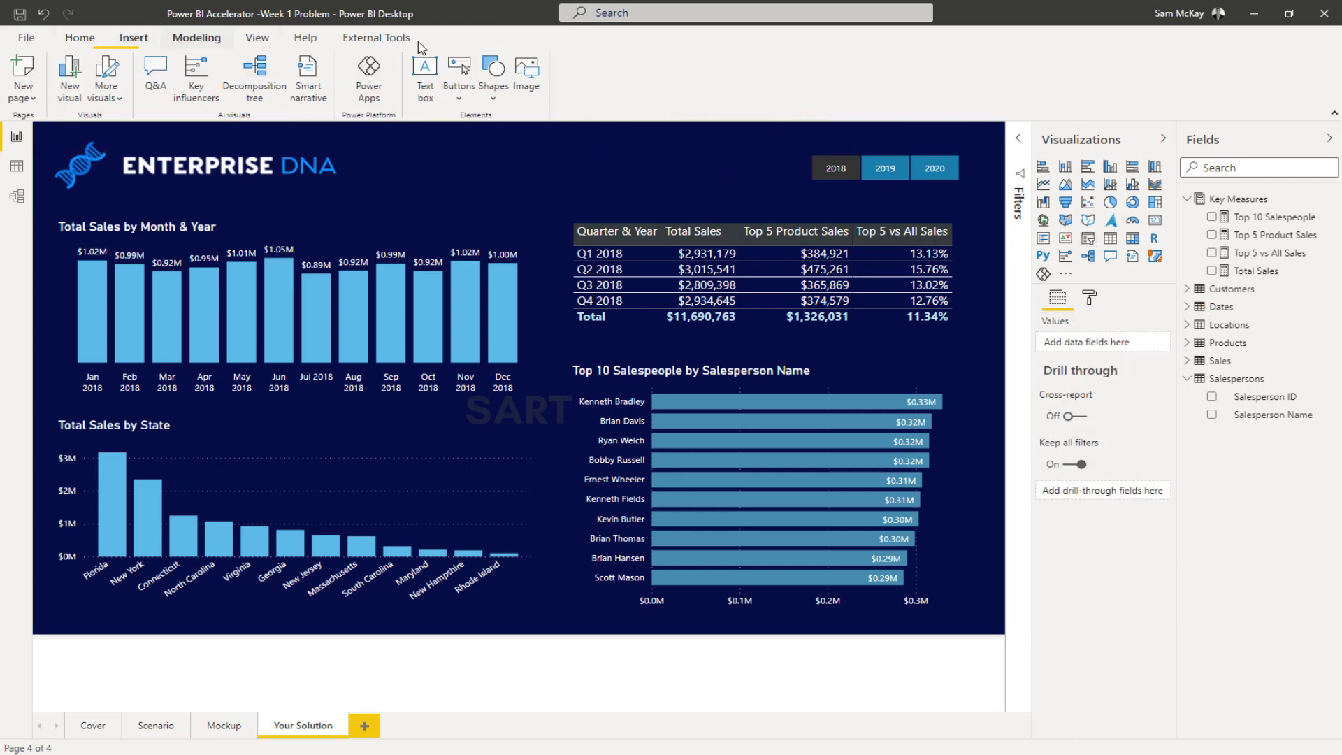
pyautogui.click(422, 91)
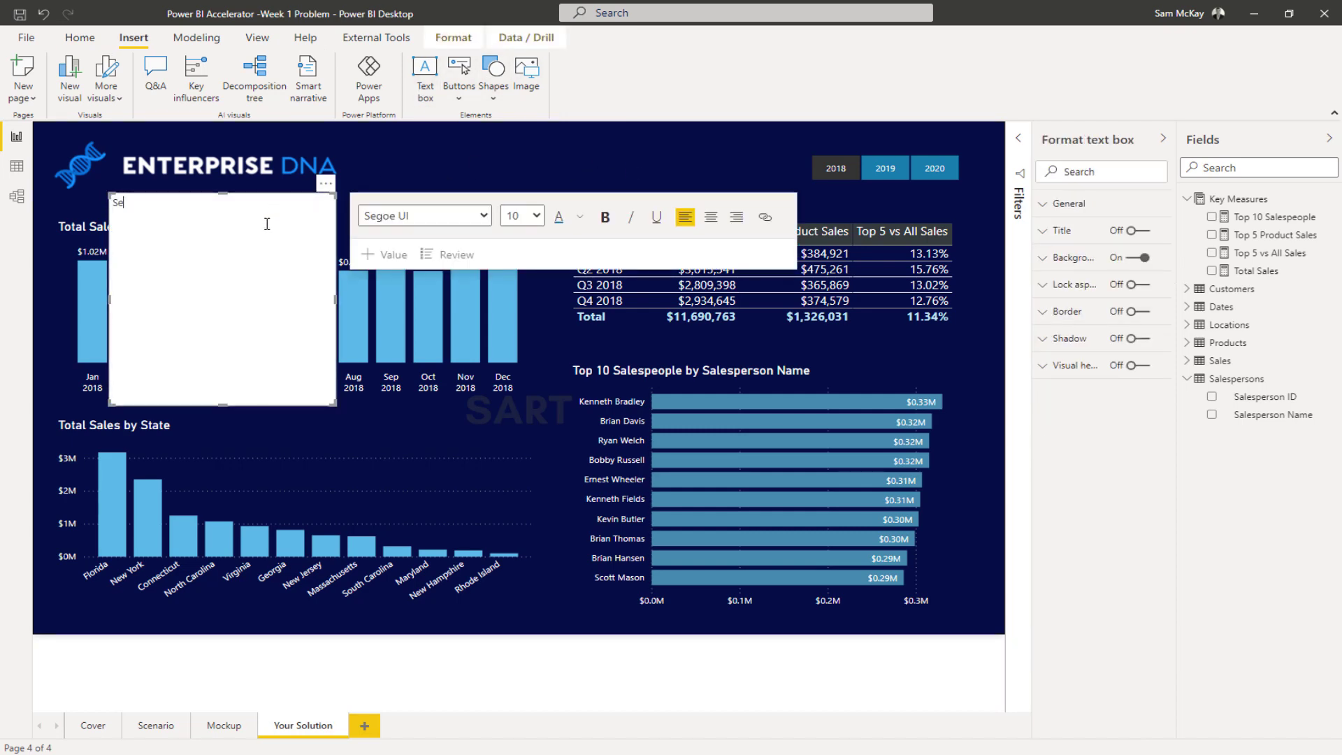
pyautogui.write('Select the year relevant for your analysis')
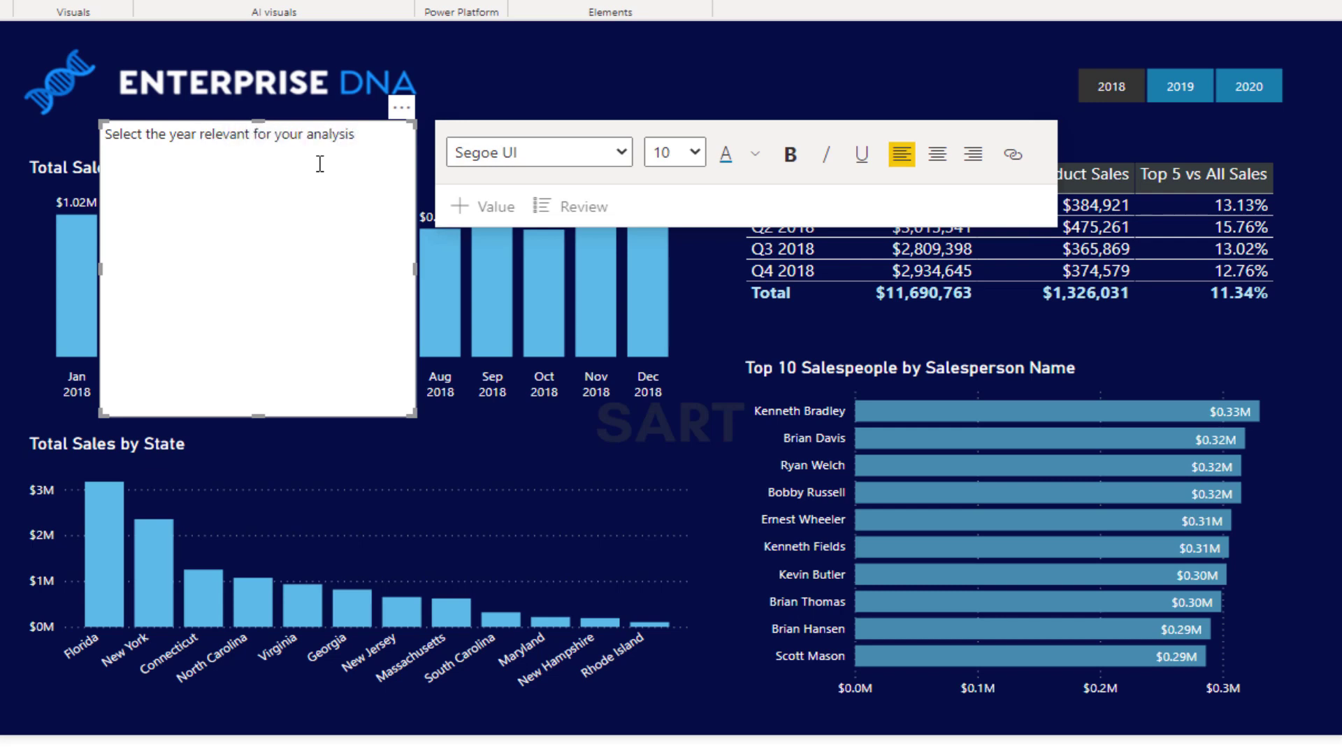
pyautogui.click(973, 154)
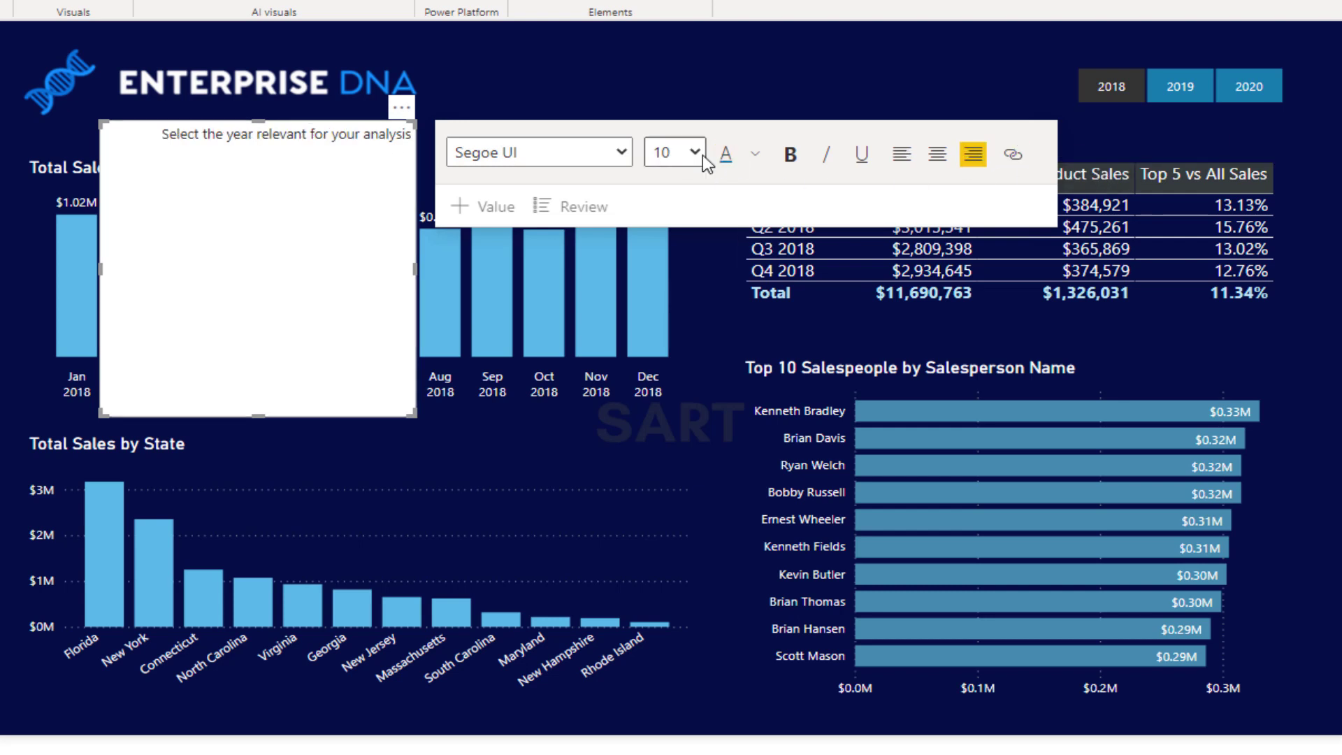
# Try to set the instruction text box's font size to 12 and its font color to white.
pyautogui.click(701, 157)
pyautogui.click(680, 285)
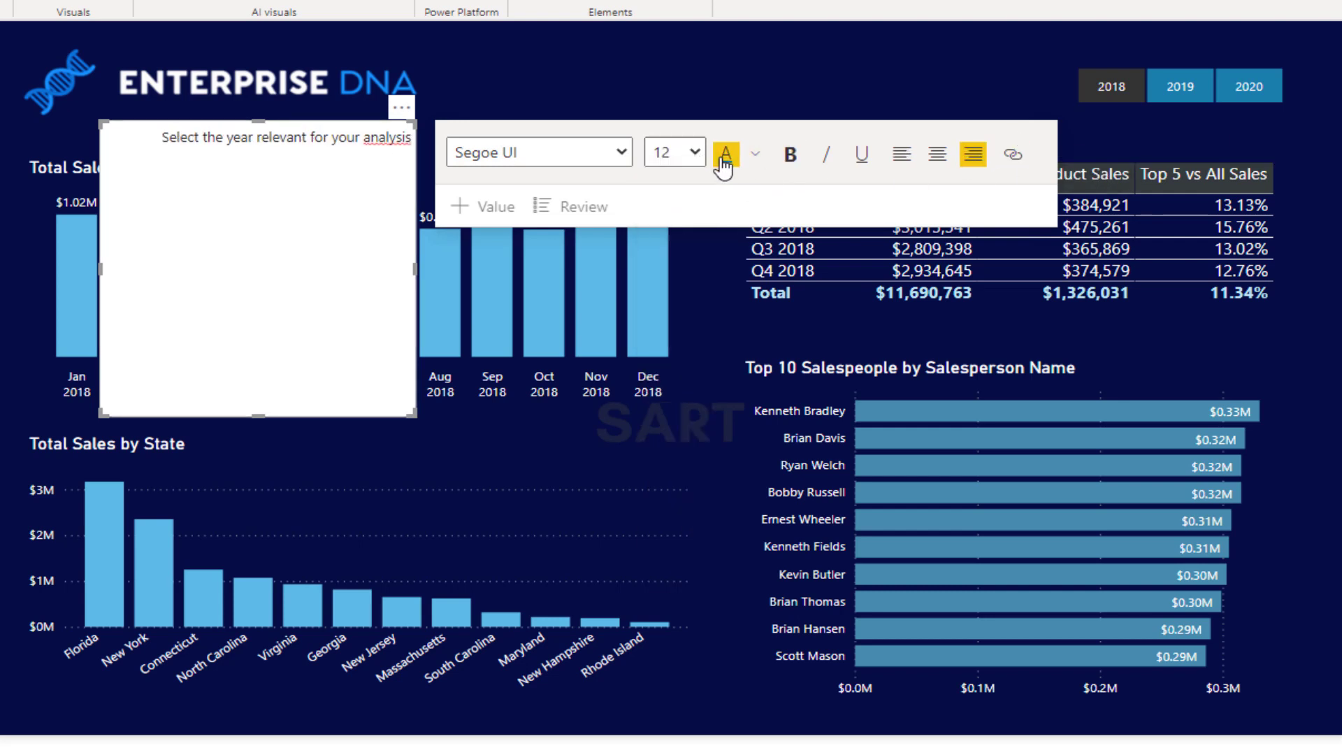
pyautogui.click(755, 155)
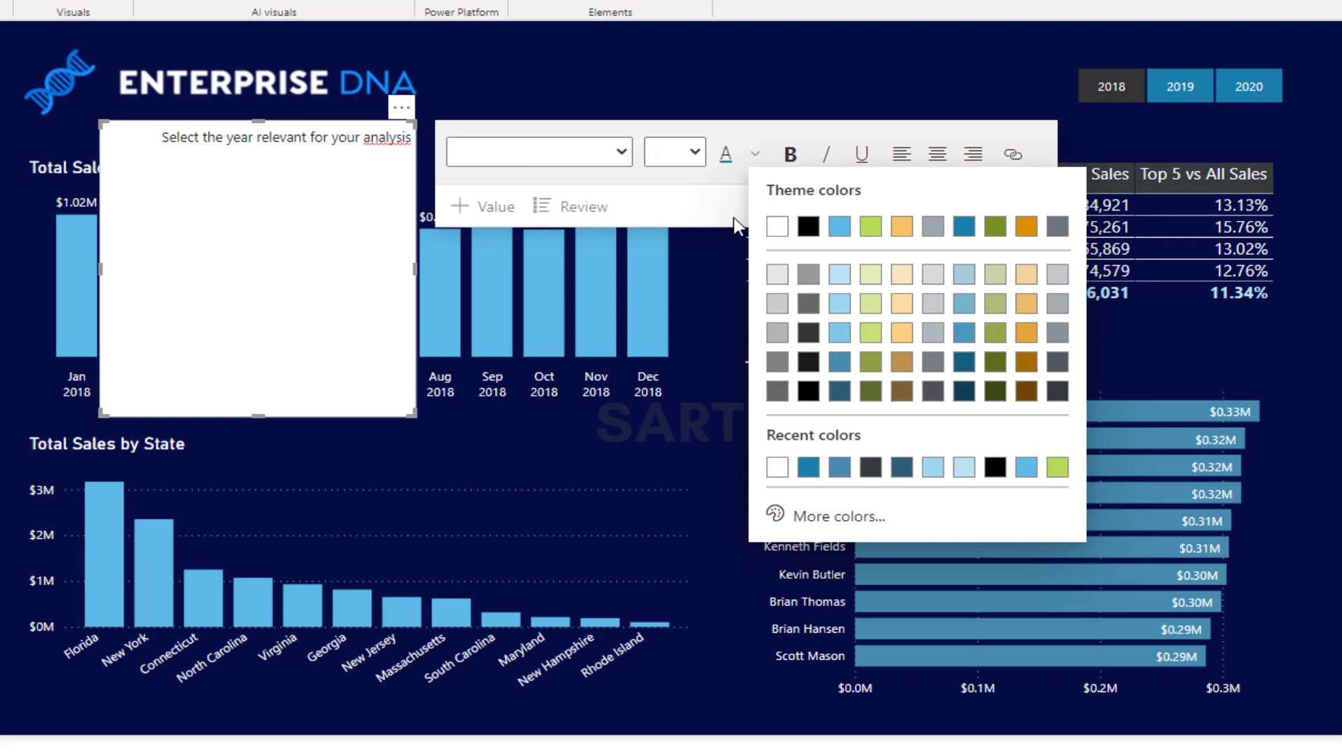
pyautogui.click(777, 227)
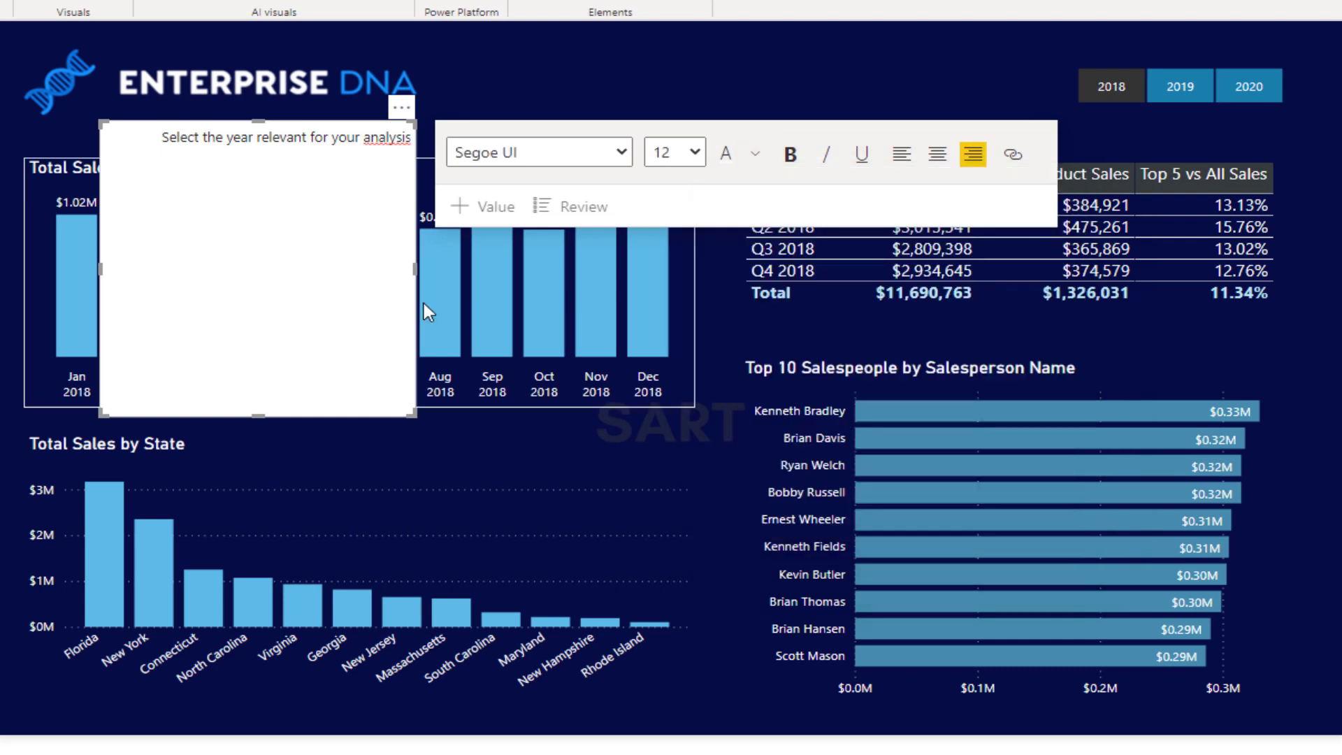
# Select all of the instruction text and format it as 12 pt in the white theme color.
pyautogui.click(314, 197)
pyautogui.hotkey('ctrl', 'a')
pyautogui.click(683, 154)
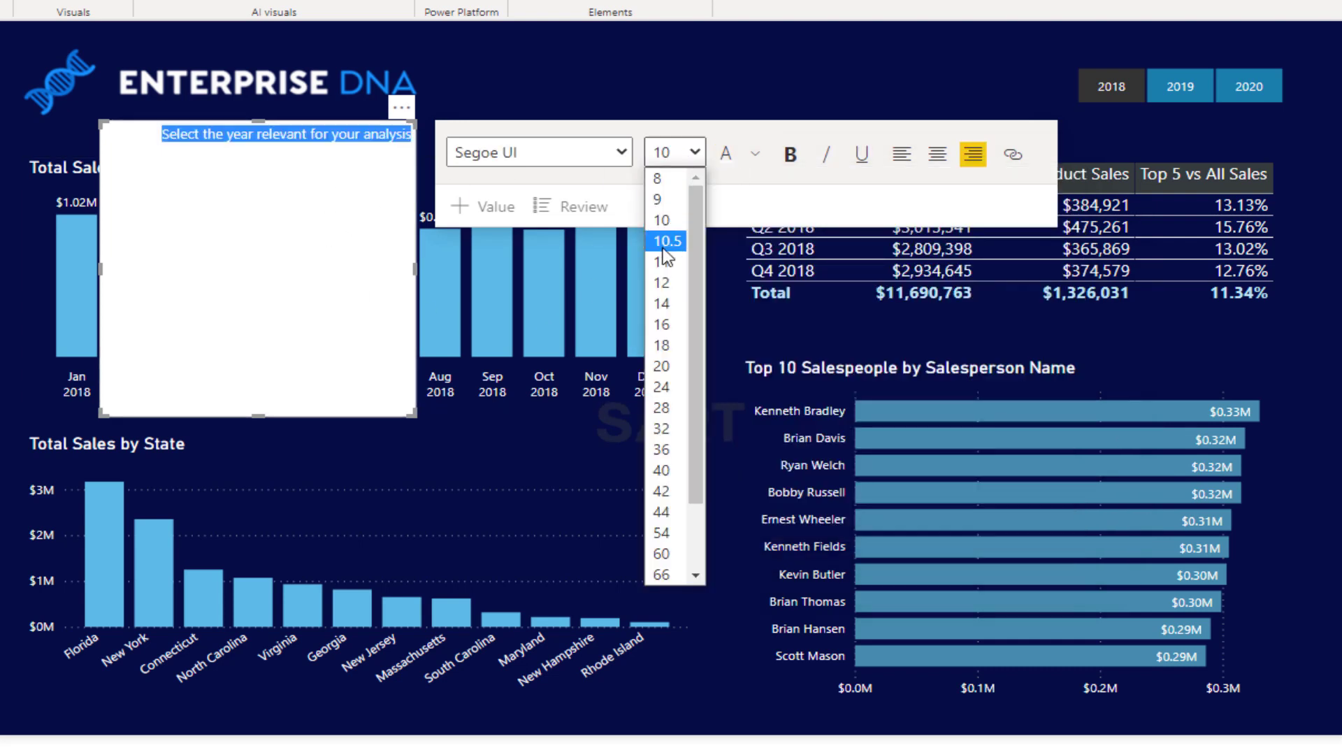
pyautogui.click(661, 282)
pyautogui.click(756, 156)
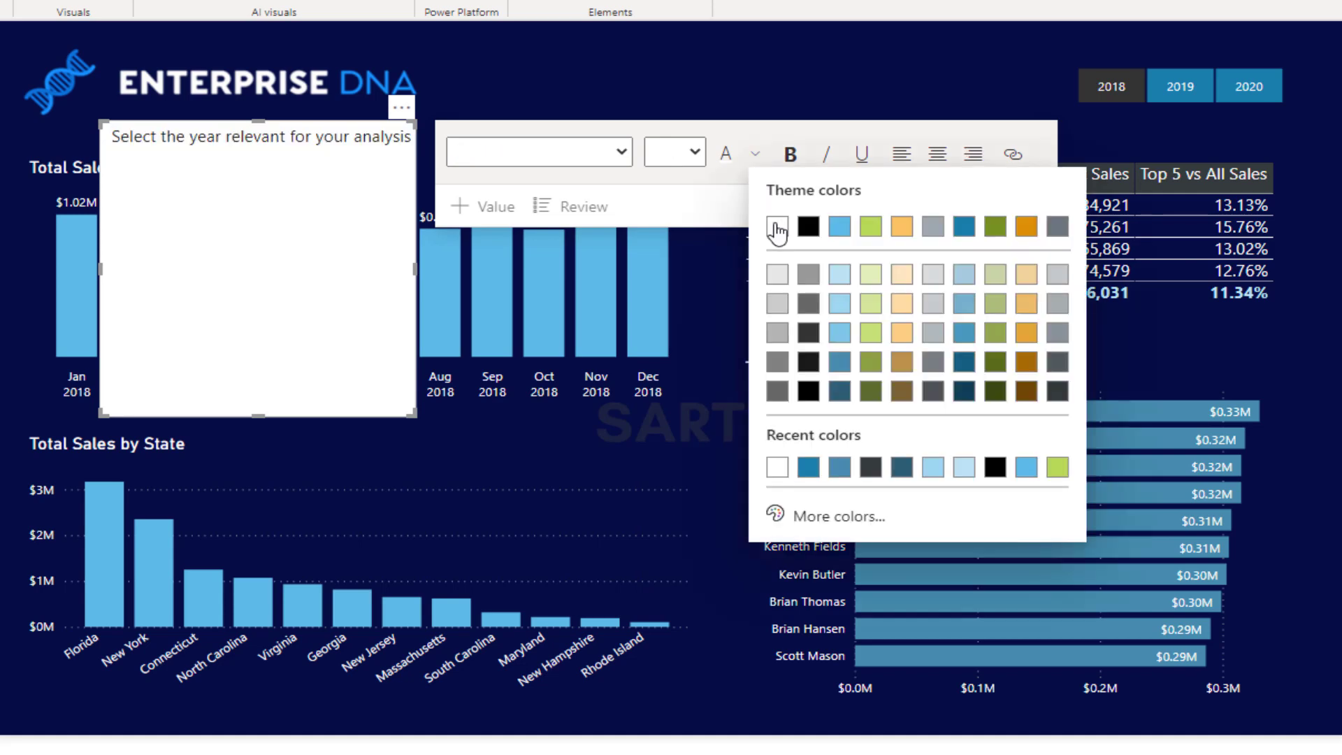
pyautogui.click(777, 227)
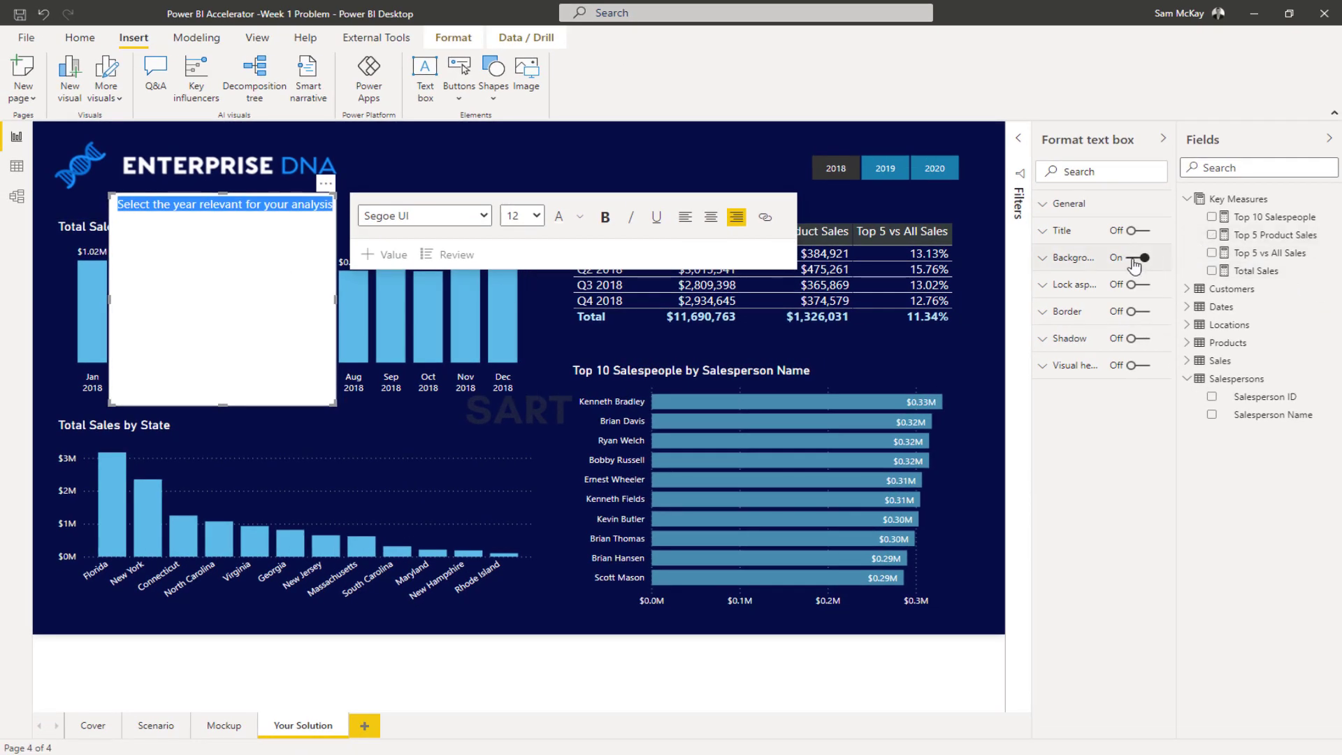
# Turn off the instruction text box's background and shrink the box to fit its text on one line.
pyautogui.click(1133, 260)
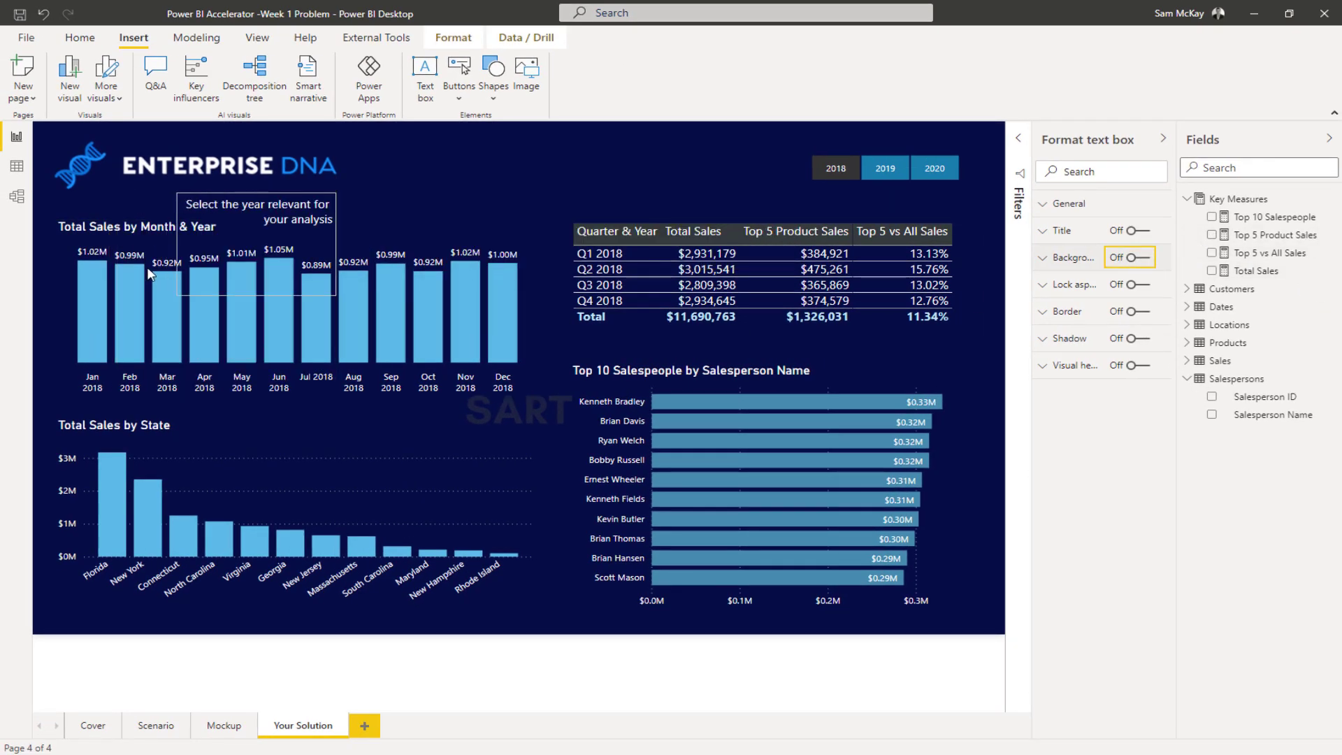
pyautogui.moveTo(148, 273); pyautogui.dragTo(89, 227)
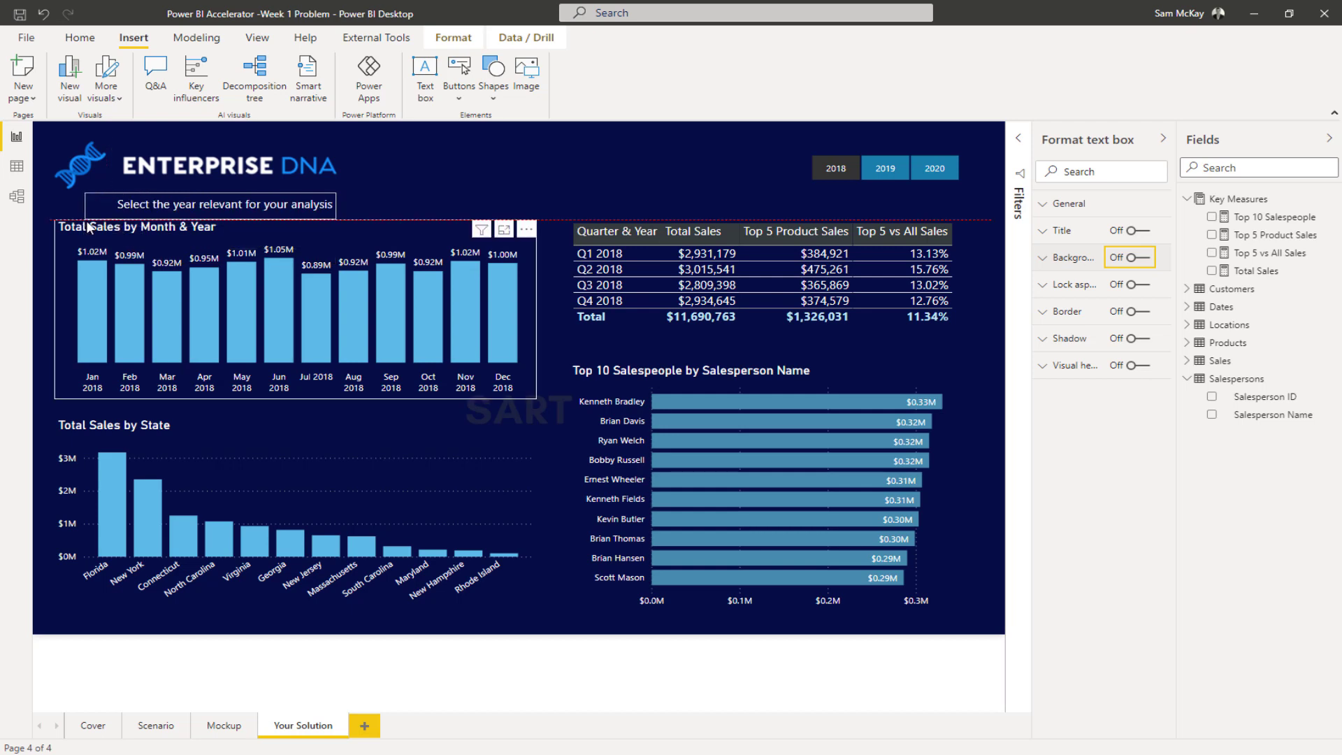
# Place the instruction text box directly left of the Year slicer and nudge the slicer slightly right and up.
pyautogui.moveTo(328, 183); pyautogui.dragTo(826, 132)
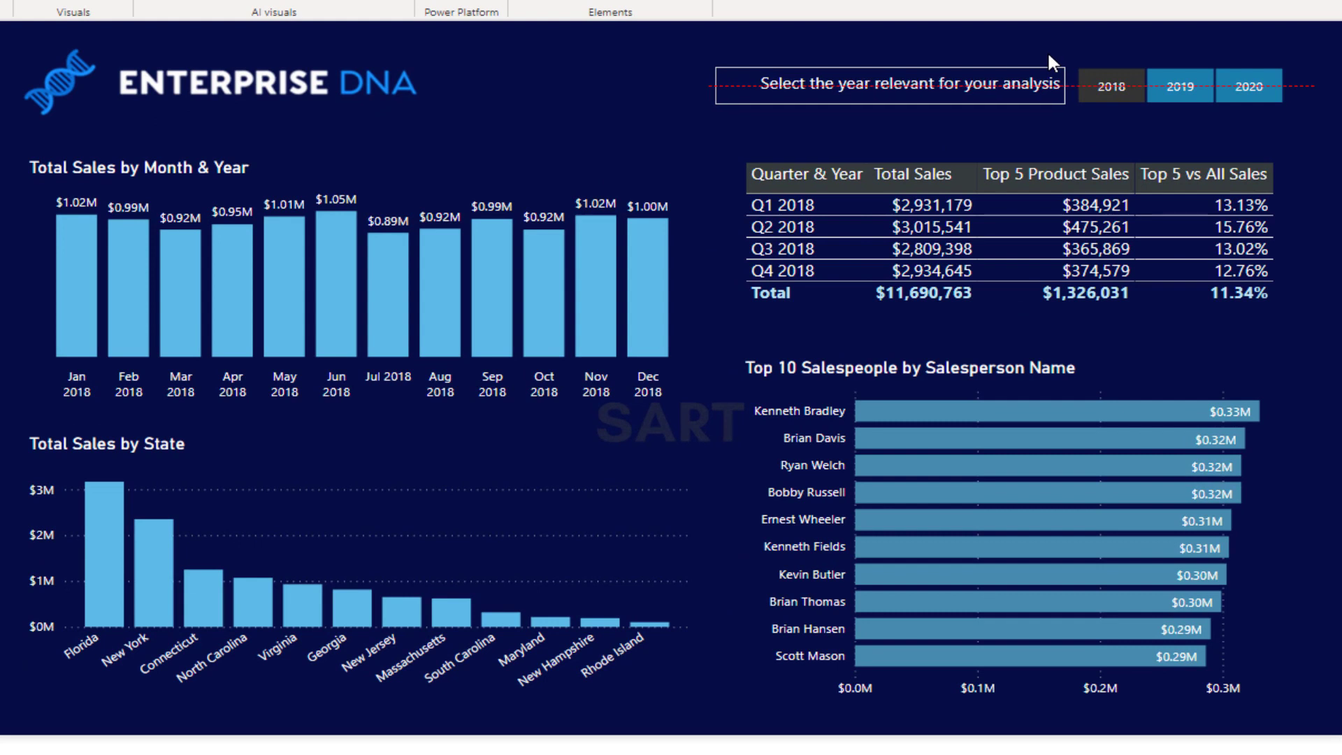
pyautogui.moveTo(1048, 57); pyautogui.dragTo(1048, 58)
pyautogui.click(682, 45)
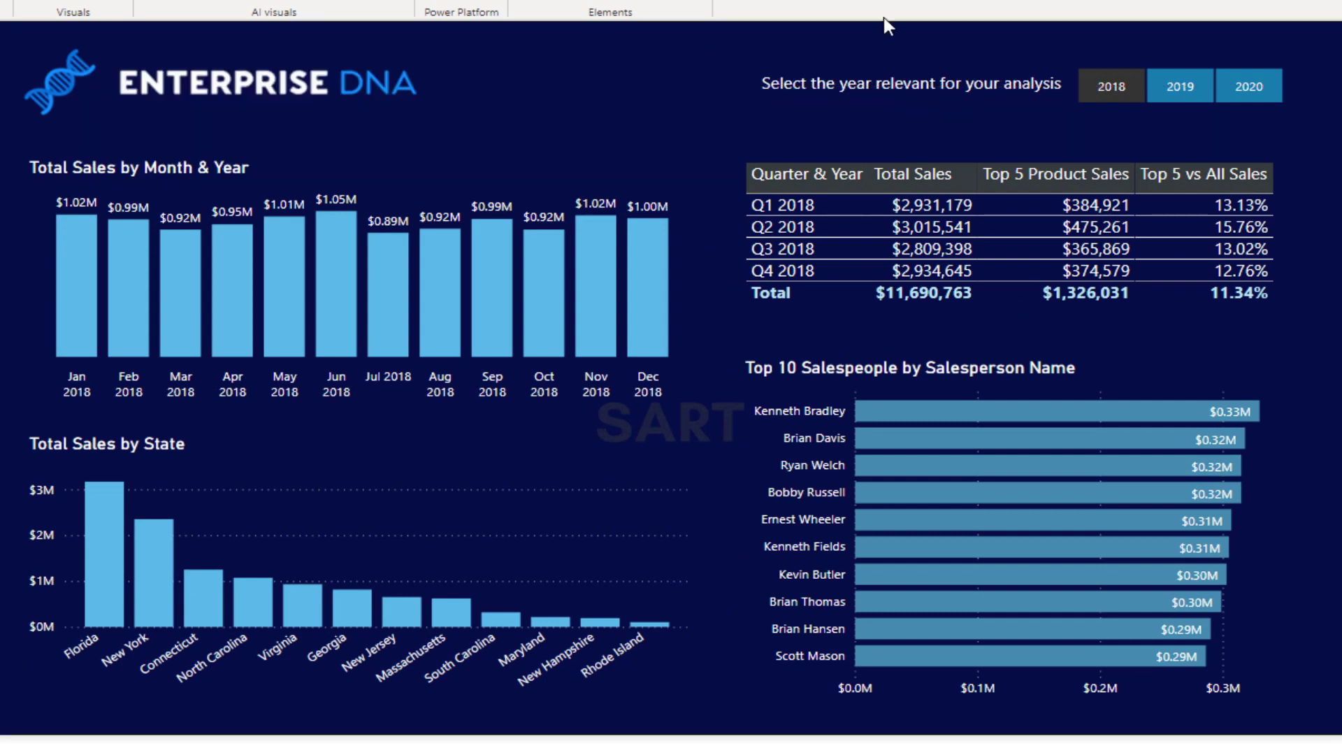
pyautogui.click(1222, 65)
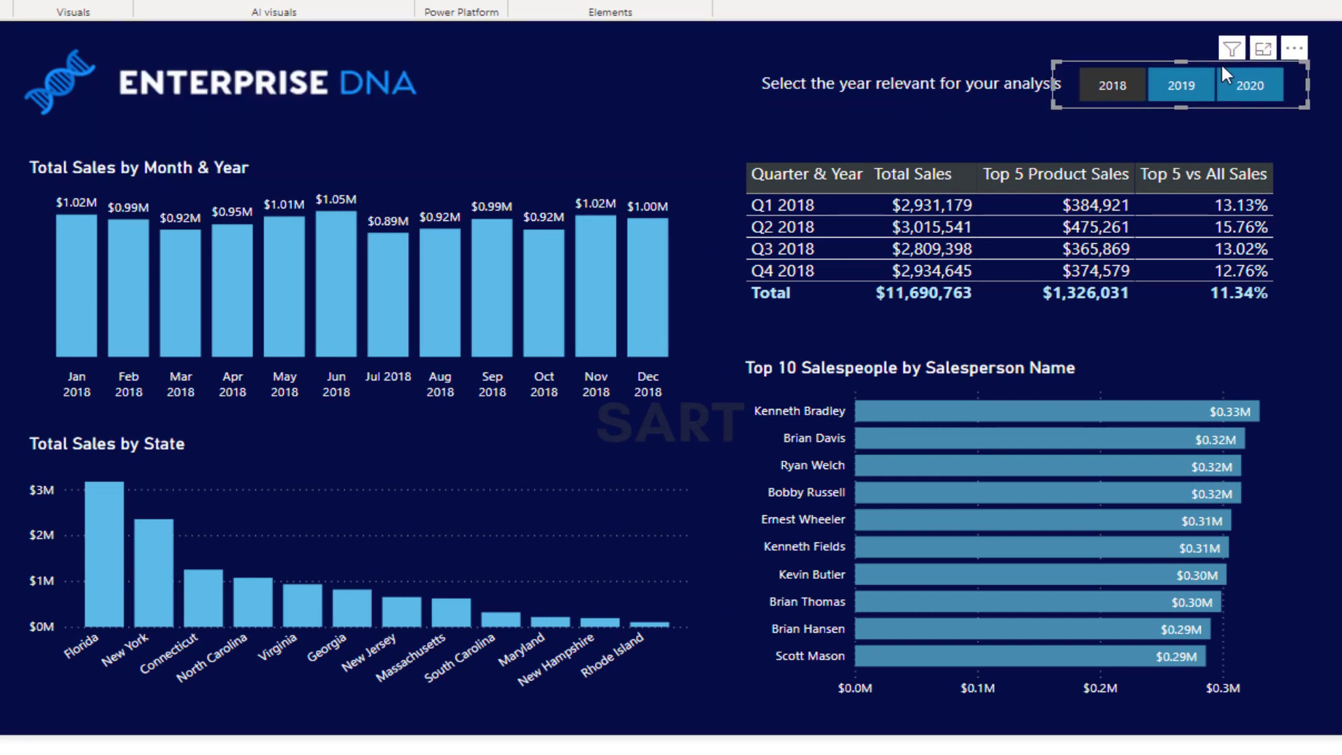
pyautogui.click(604, 52)
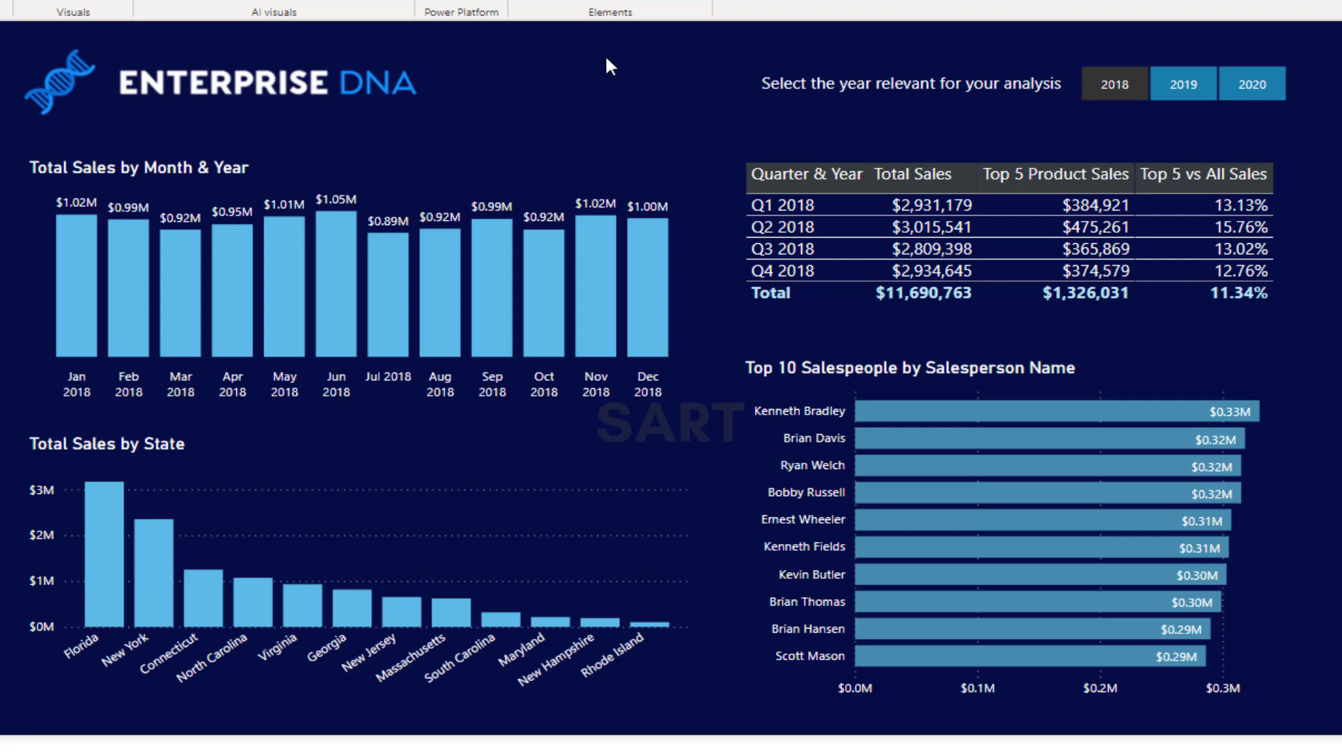
# Convert the Total Sales by State column chart to a Map visual and set its map theme to Dark.
pyautogui.click(386, 456)
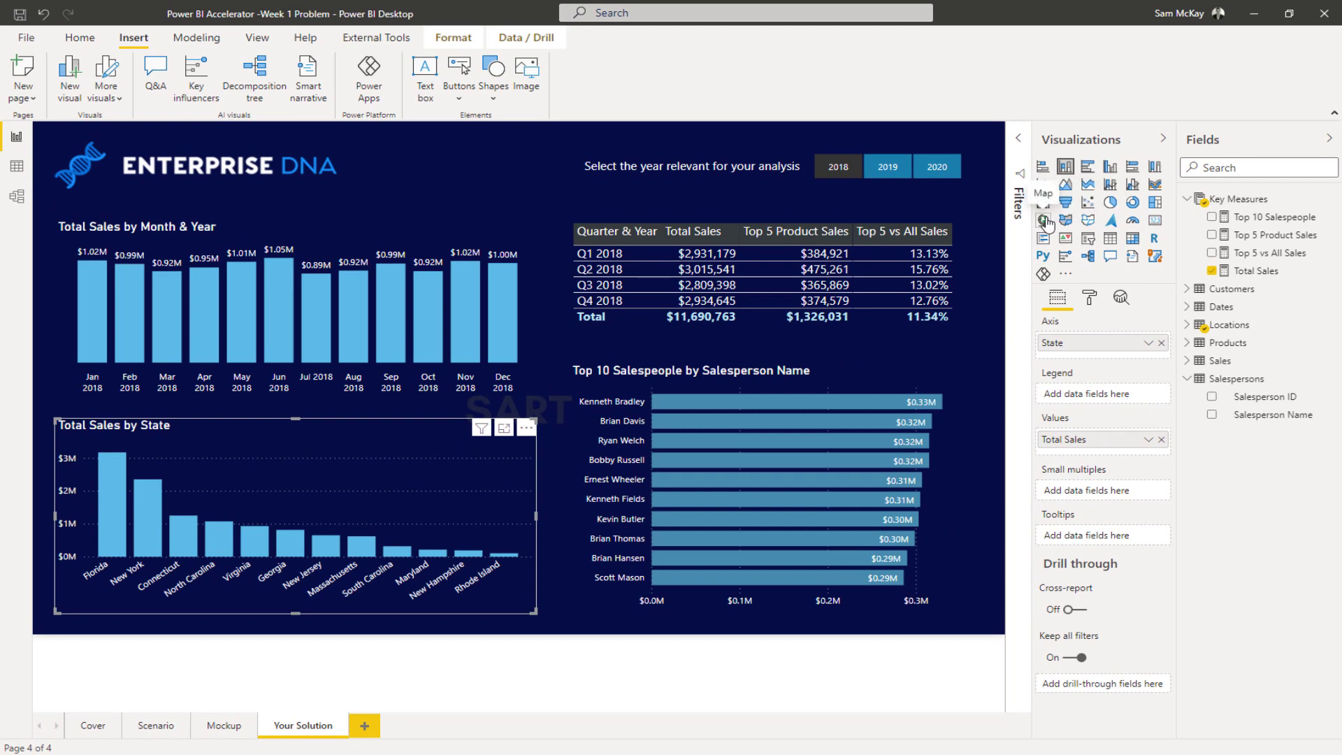
pyautogui.click(1044, 220)
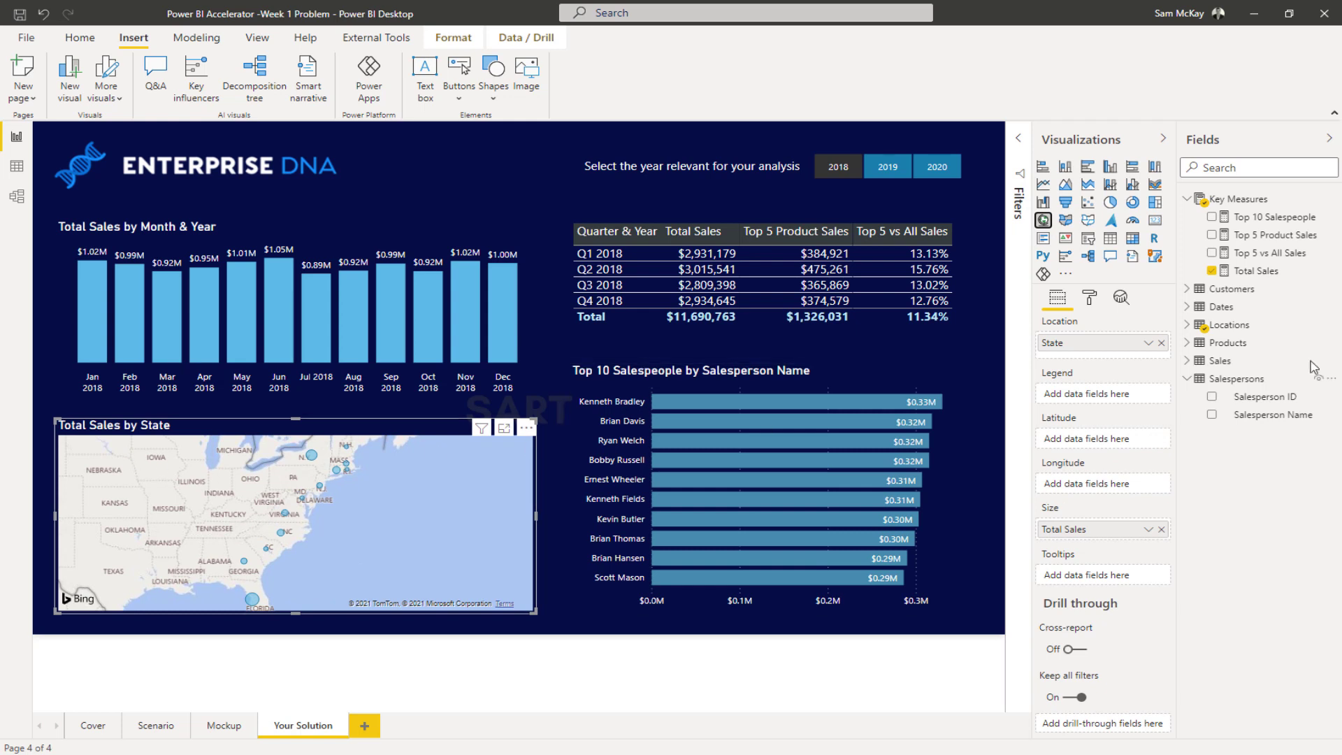
pyautogui.click(1097, 301)
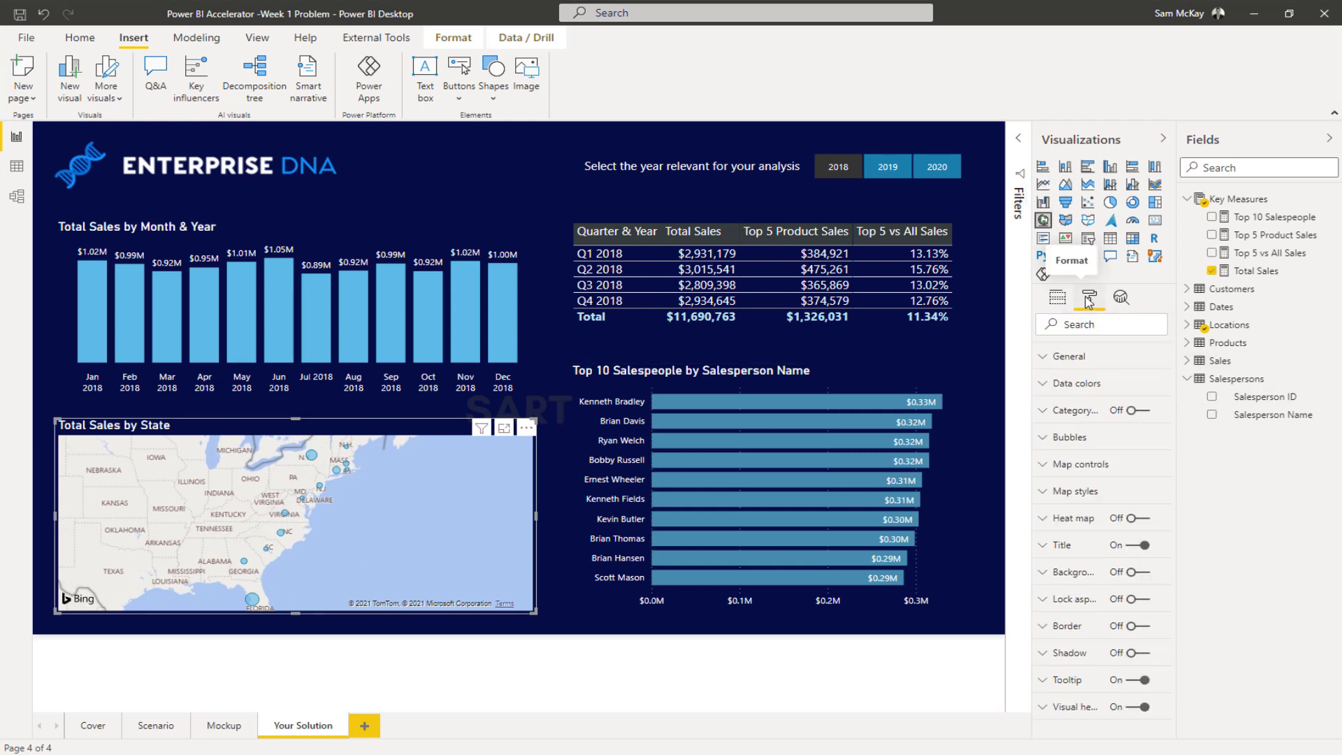
pyautogui.click(1049, 414)
pyautogui.click(1049, 414)
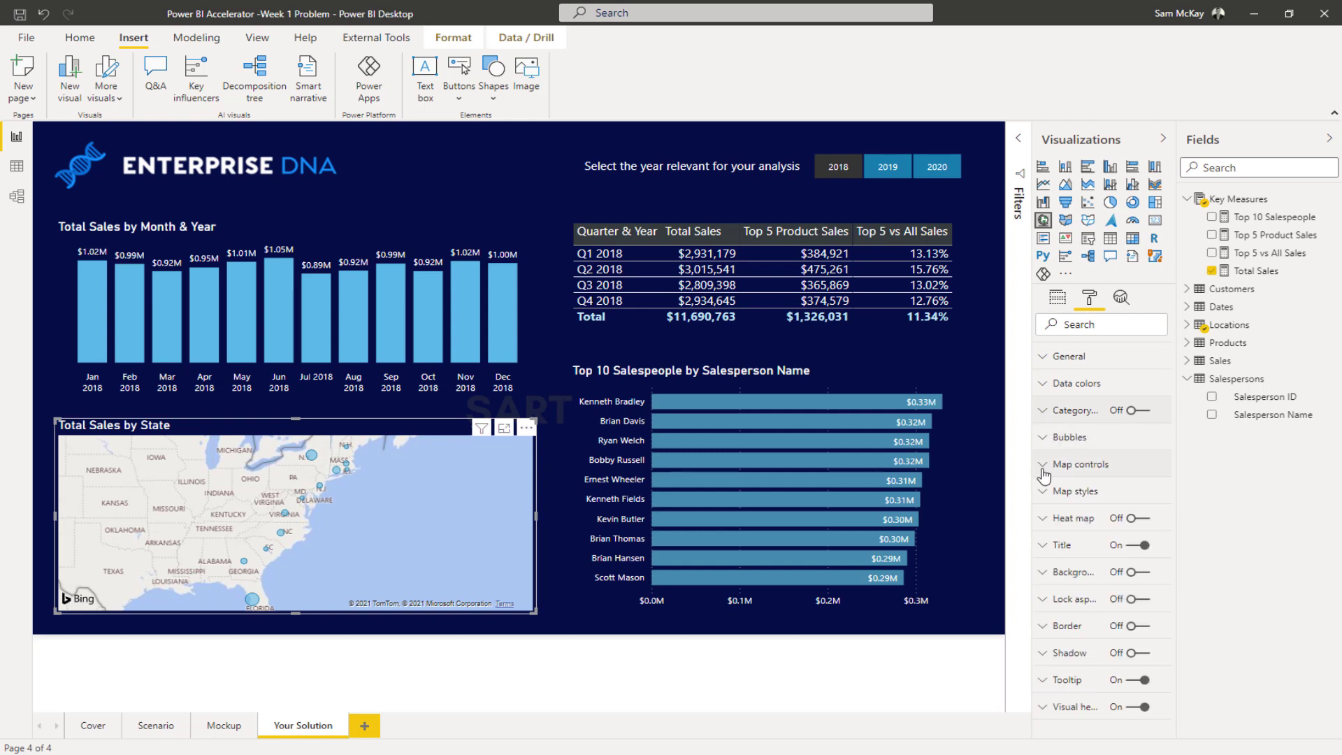
pyautogui.click(1046, 464)
pyautogui.click(1046, 464)
pyautogui.click(1051, 490)
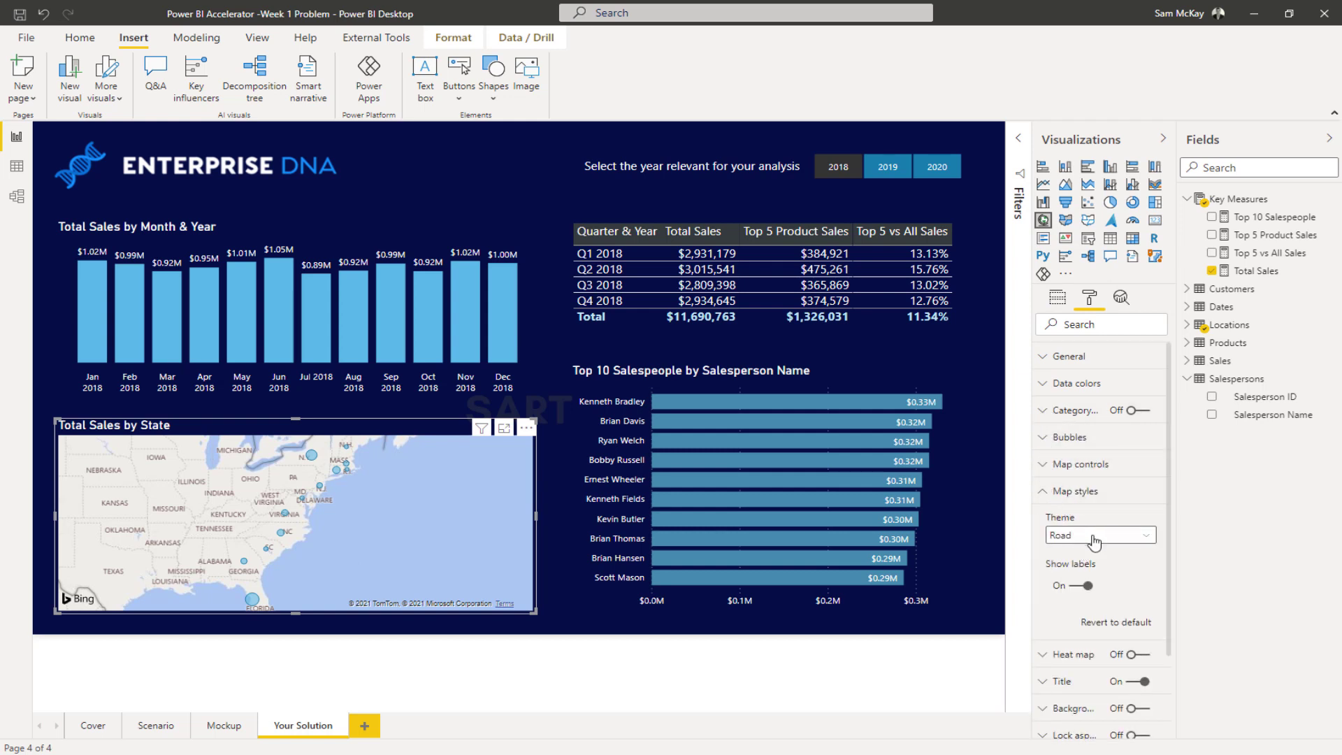
pyautogui.click(1093, 542)
pyautogui.click(1089, 570)
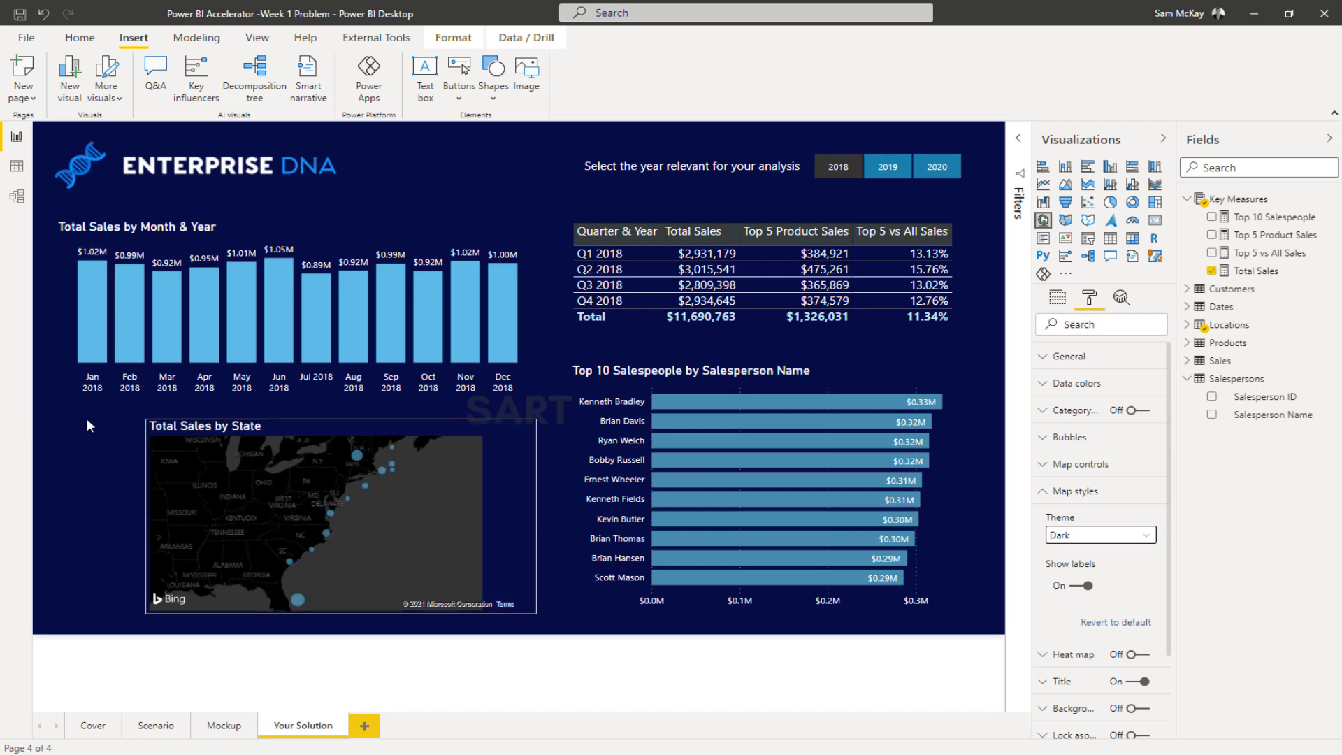
# Resize the state map taller and narrower from its upper-left corner, and set its bubble size to 29.
pyautogui.moveTo(56, 420); pyautogui.dragTo(202, 204)
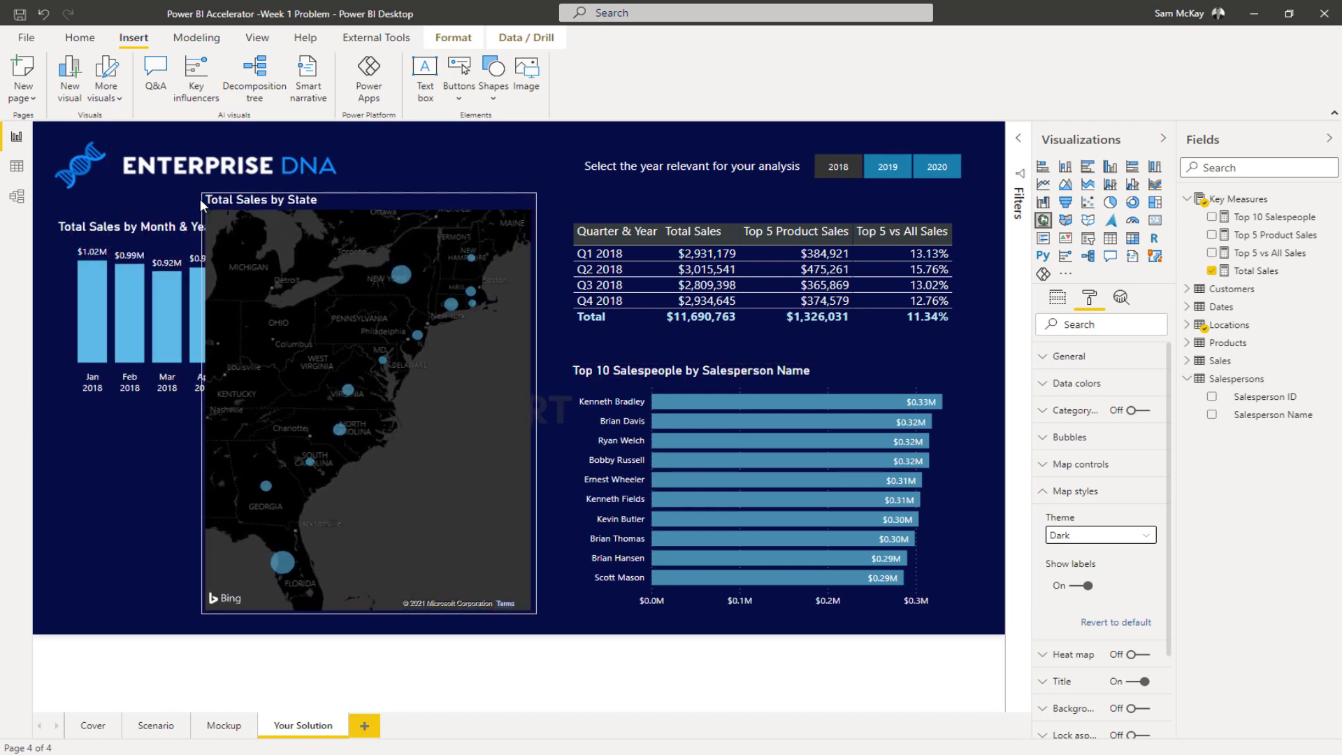
pyautogui.click(1084, 495)
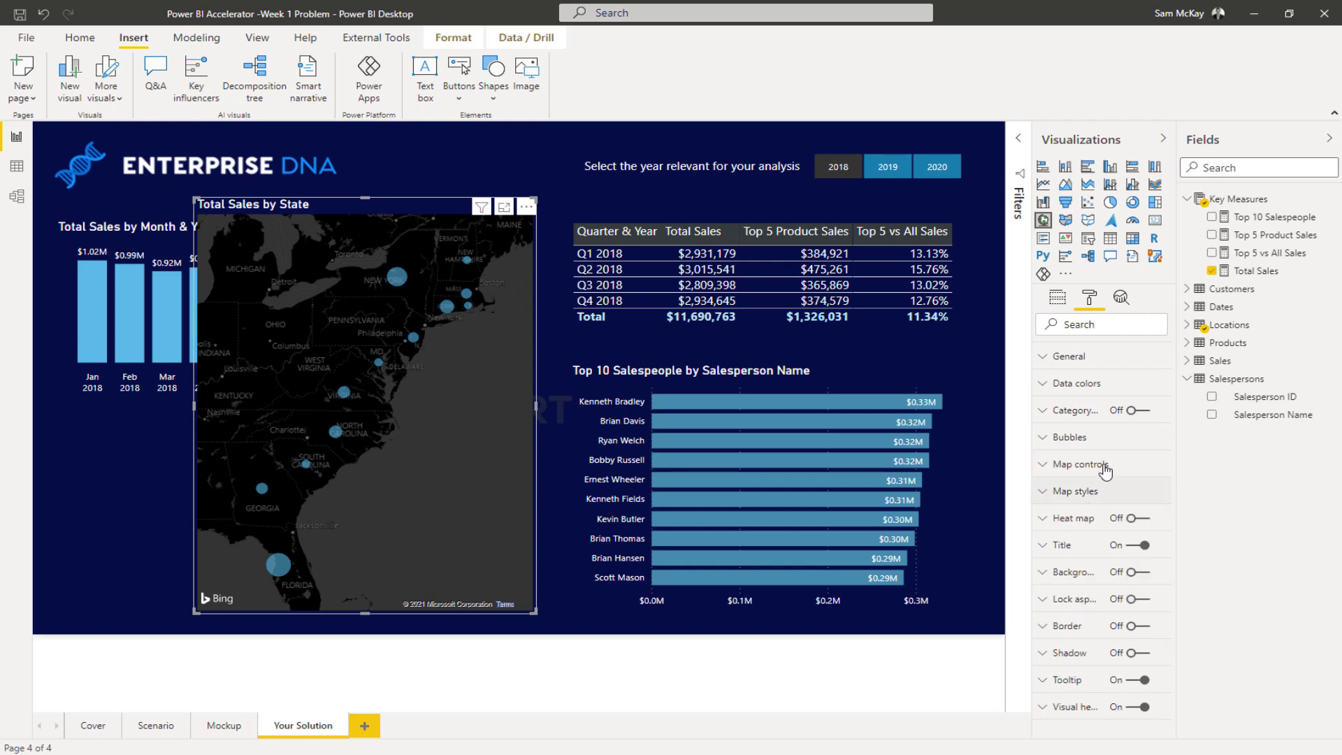
pyautogui.click(1069, 438)
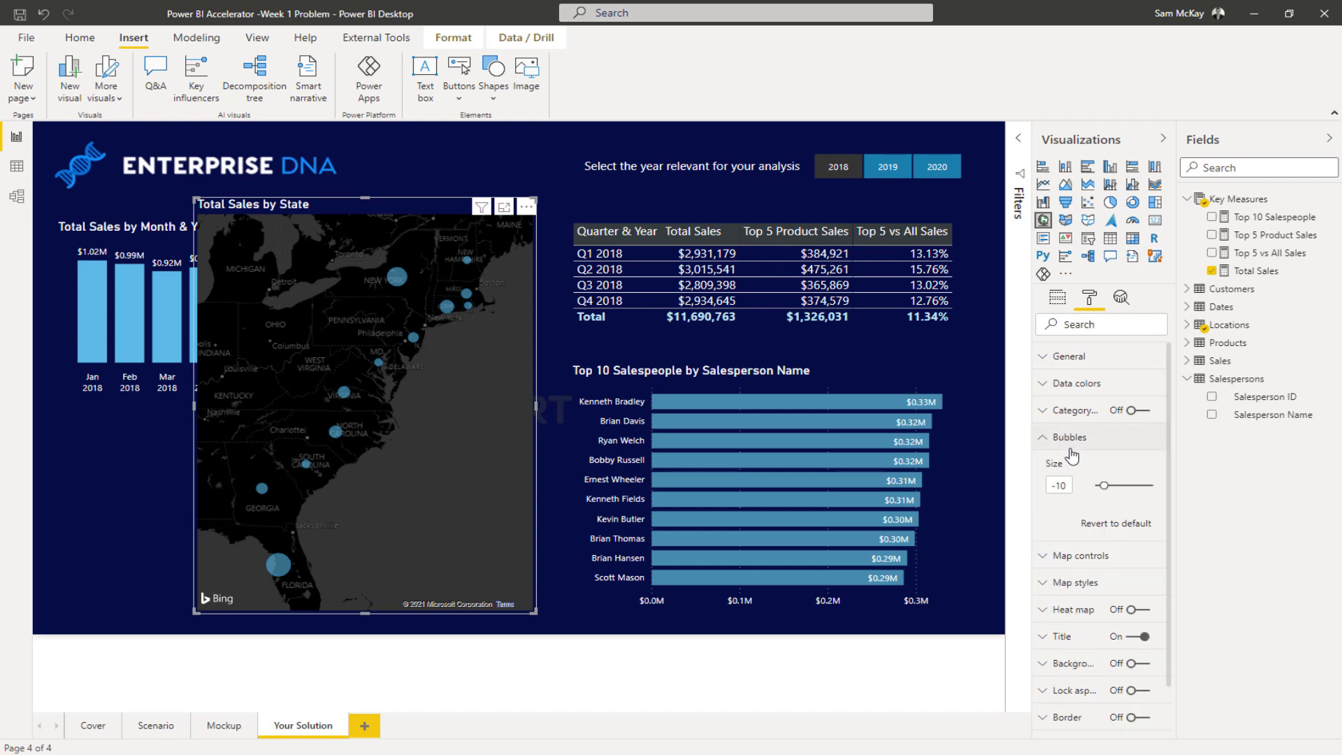
pyautogui.moveTo(1121, 484); pyautogui.dragTo(1129, 483)
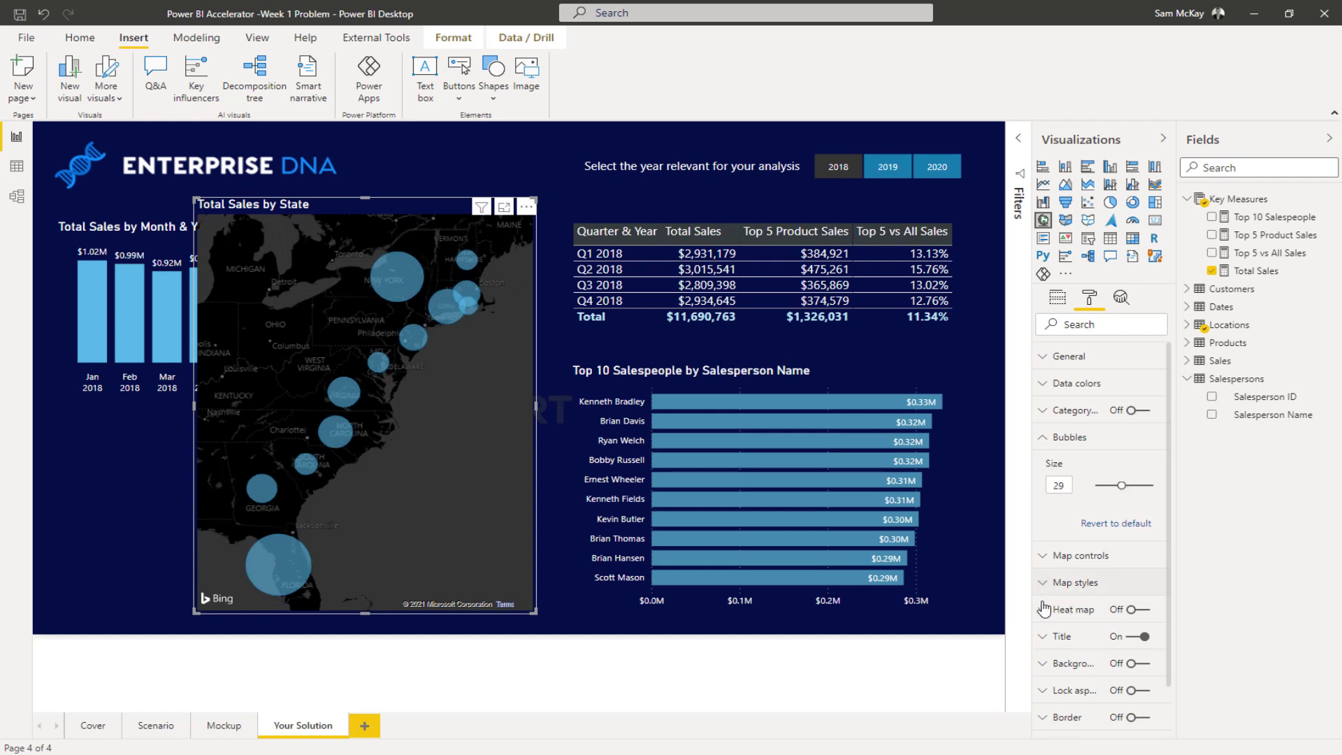
# Test the heat map on the state map, turn it off again, and move the map left on the page.
pyautogui.click(1138, 611)
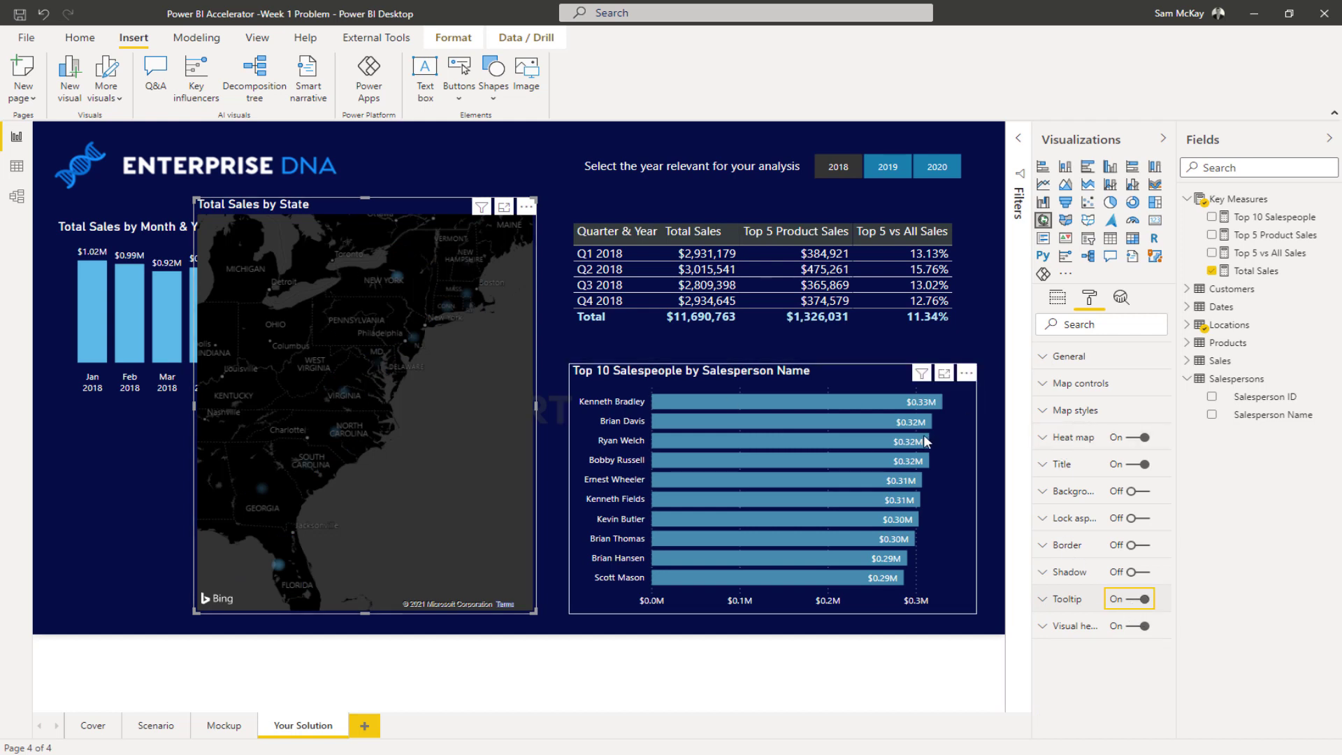
pyautogui.click(1138, 437)
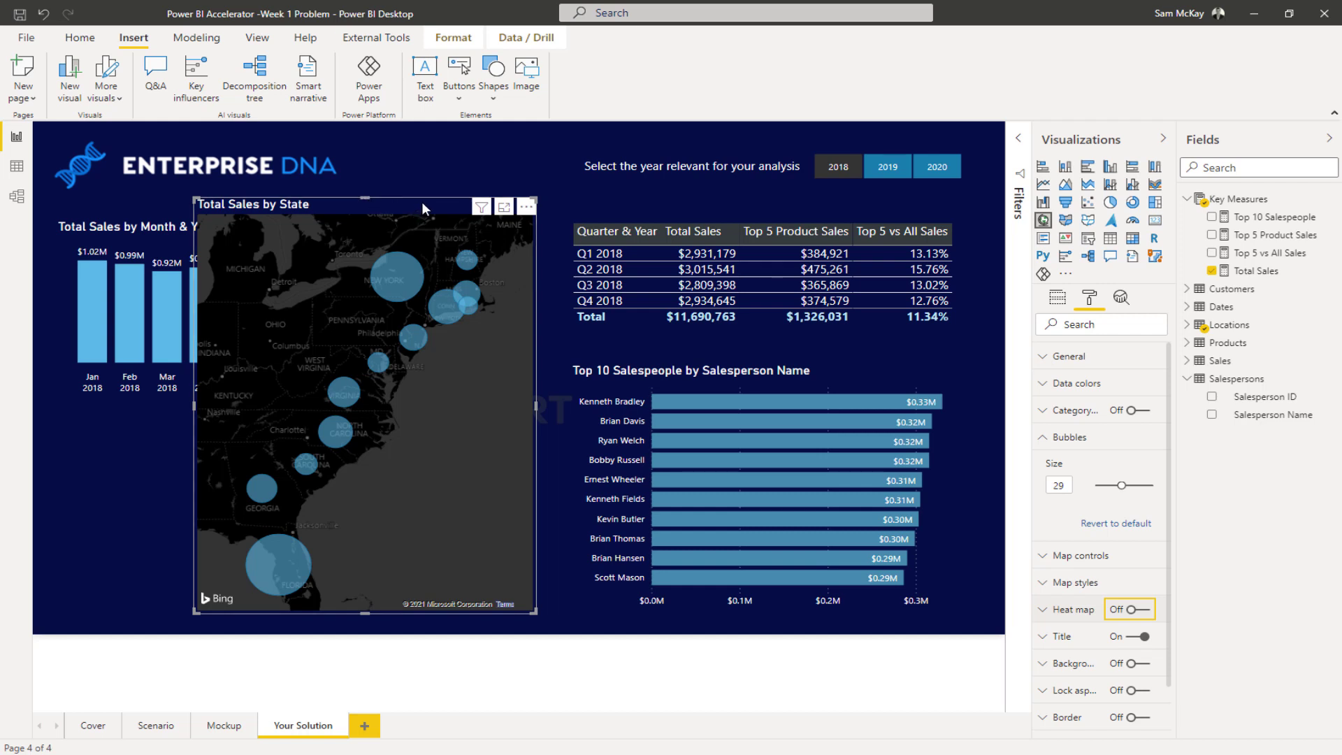
pyautogui.moveTo(337, 208); pyautogui.dragTo(306, 208)
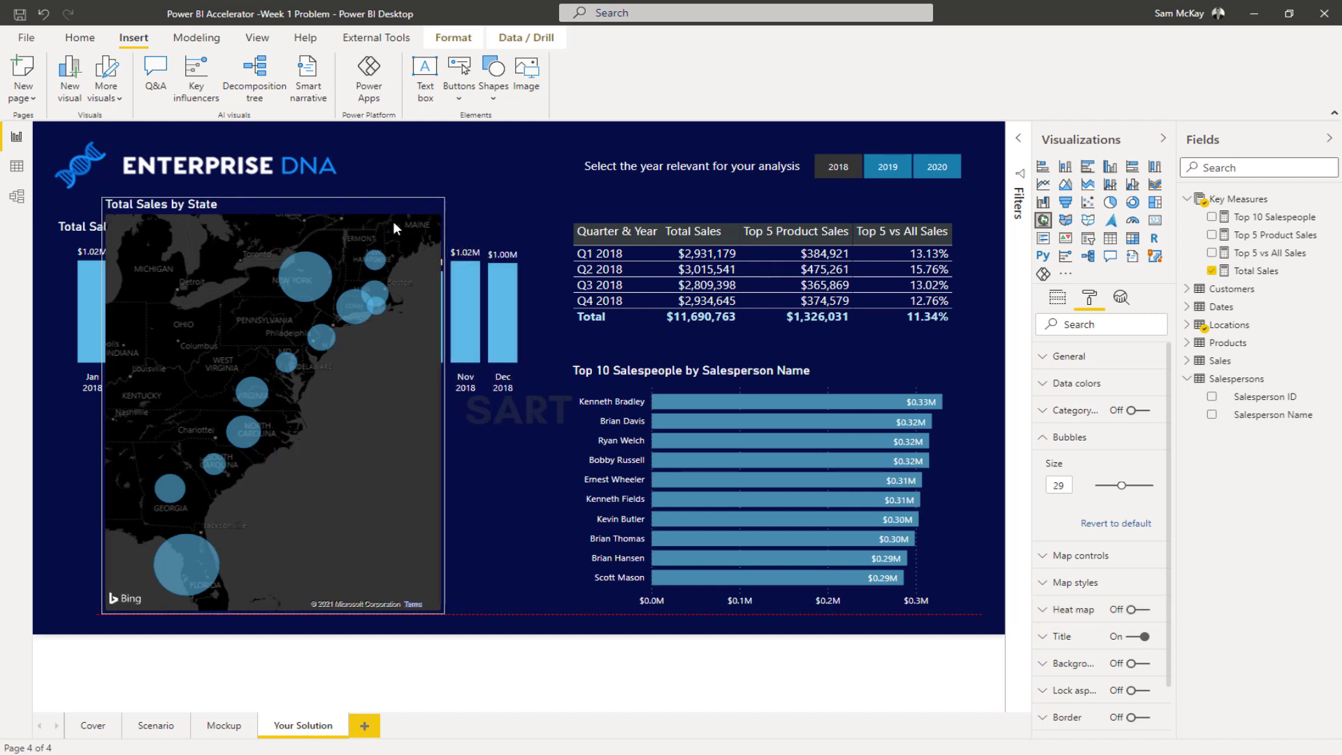
# Try the state map with labels hidden and with the Grayscale theme, restoring the labels and the Dark theme.
pyautogui.click(1059, 437)
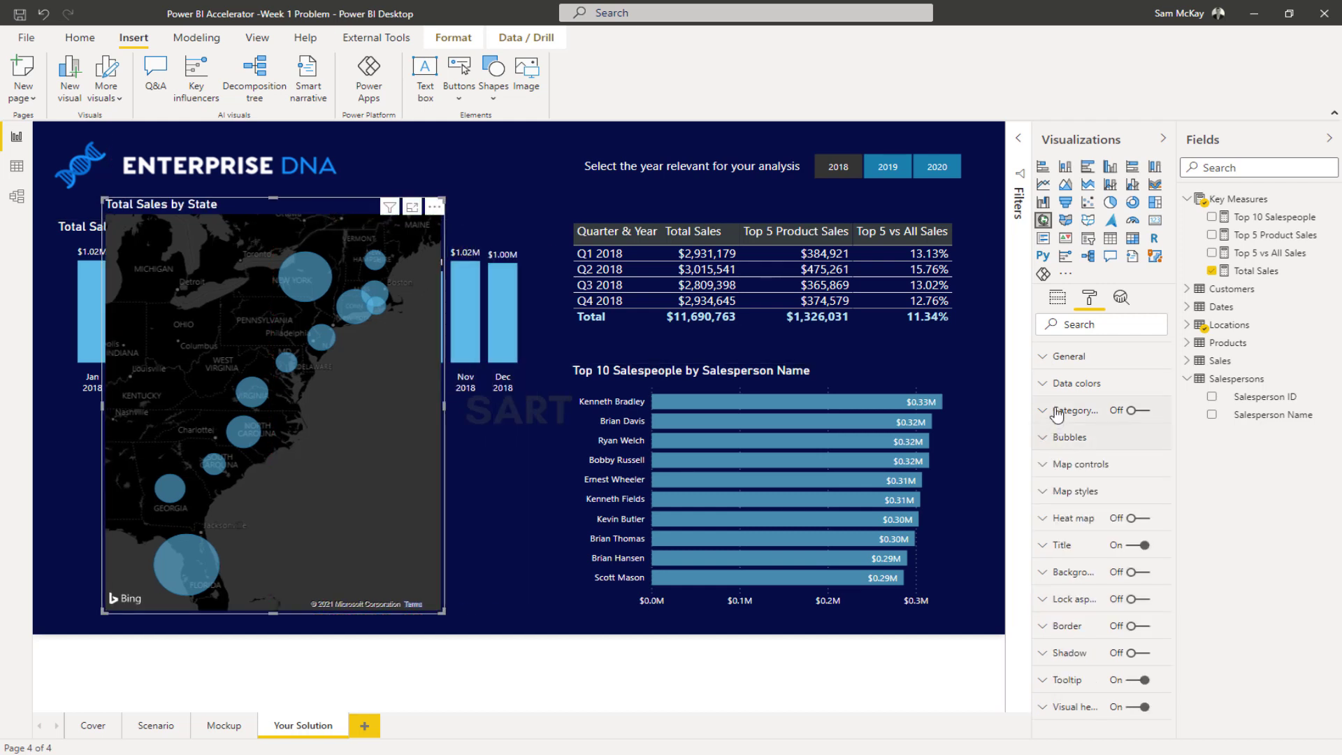
pyautogui.click(1074, 491)
pyautogui.click(1082, 587)
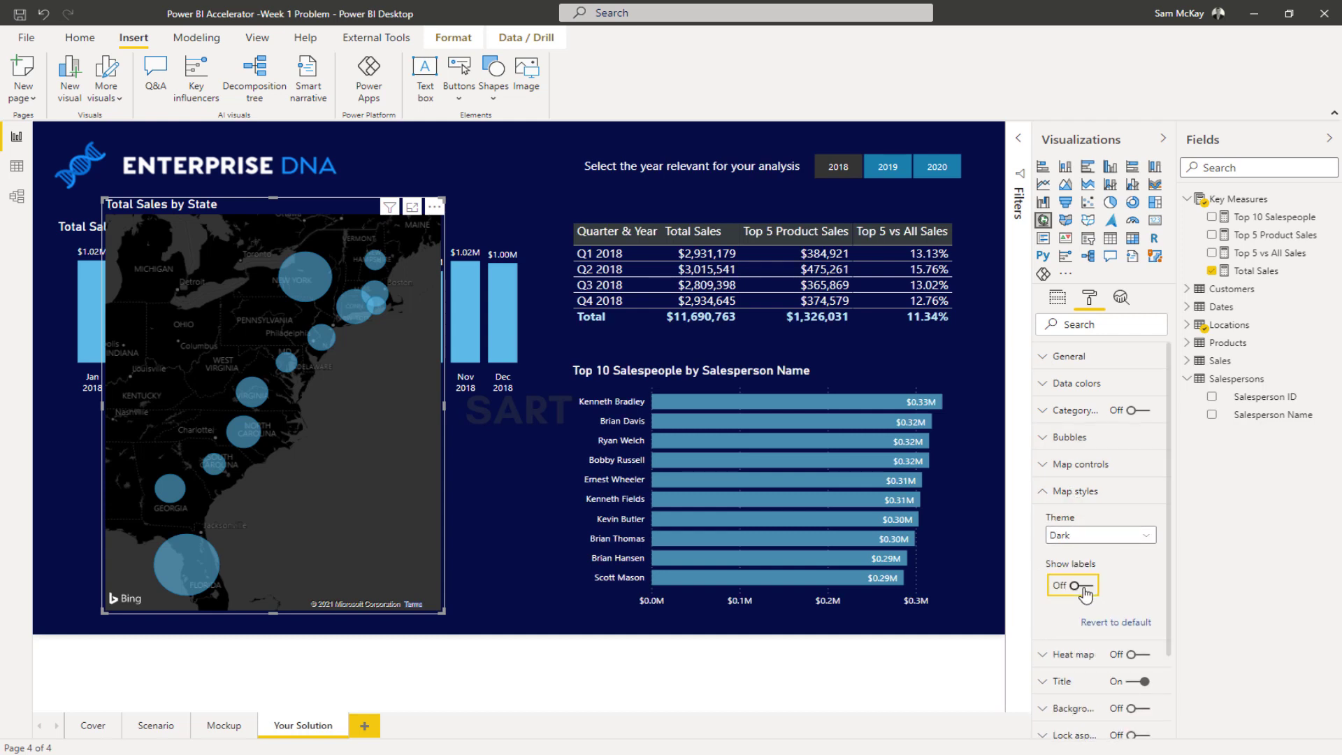
pyautogui.click(1084, 589)
pyautogui.click(1114, 536)
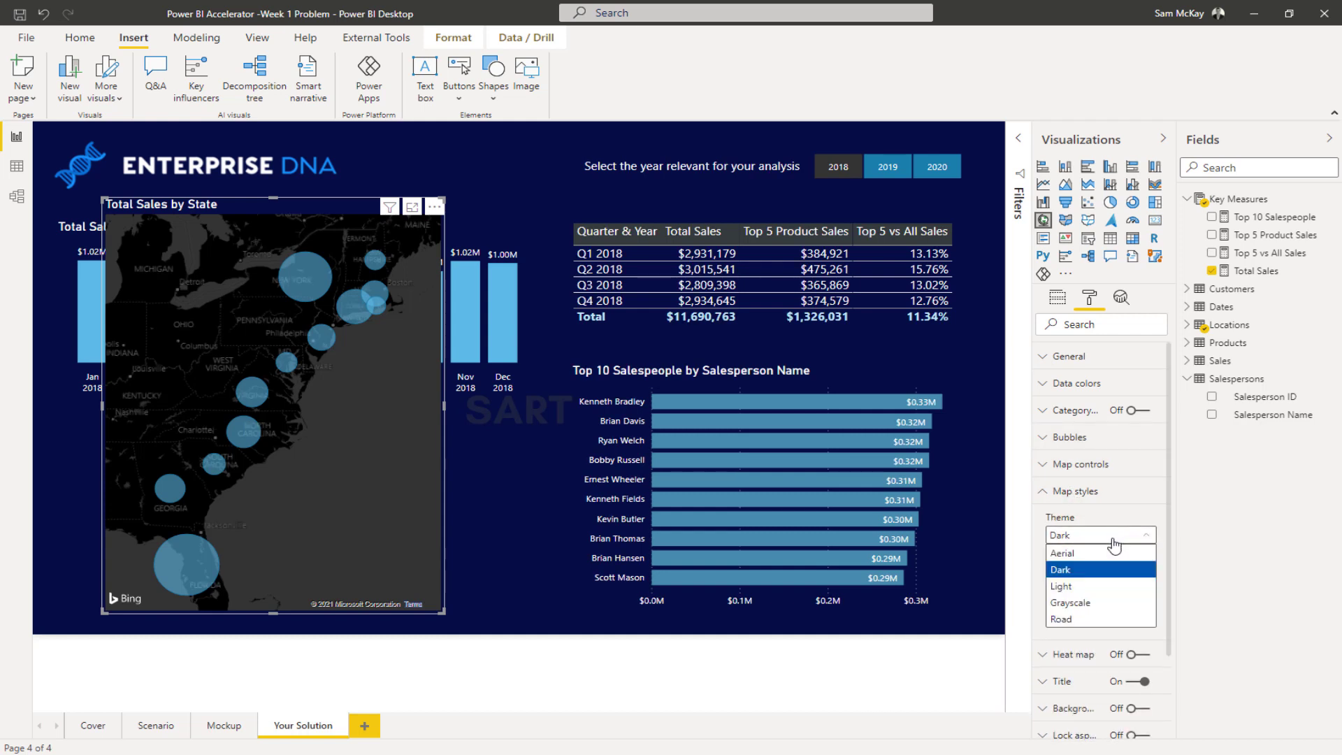
pyautogui.click(1099, 602)
pyautogui.click(1132, 540)
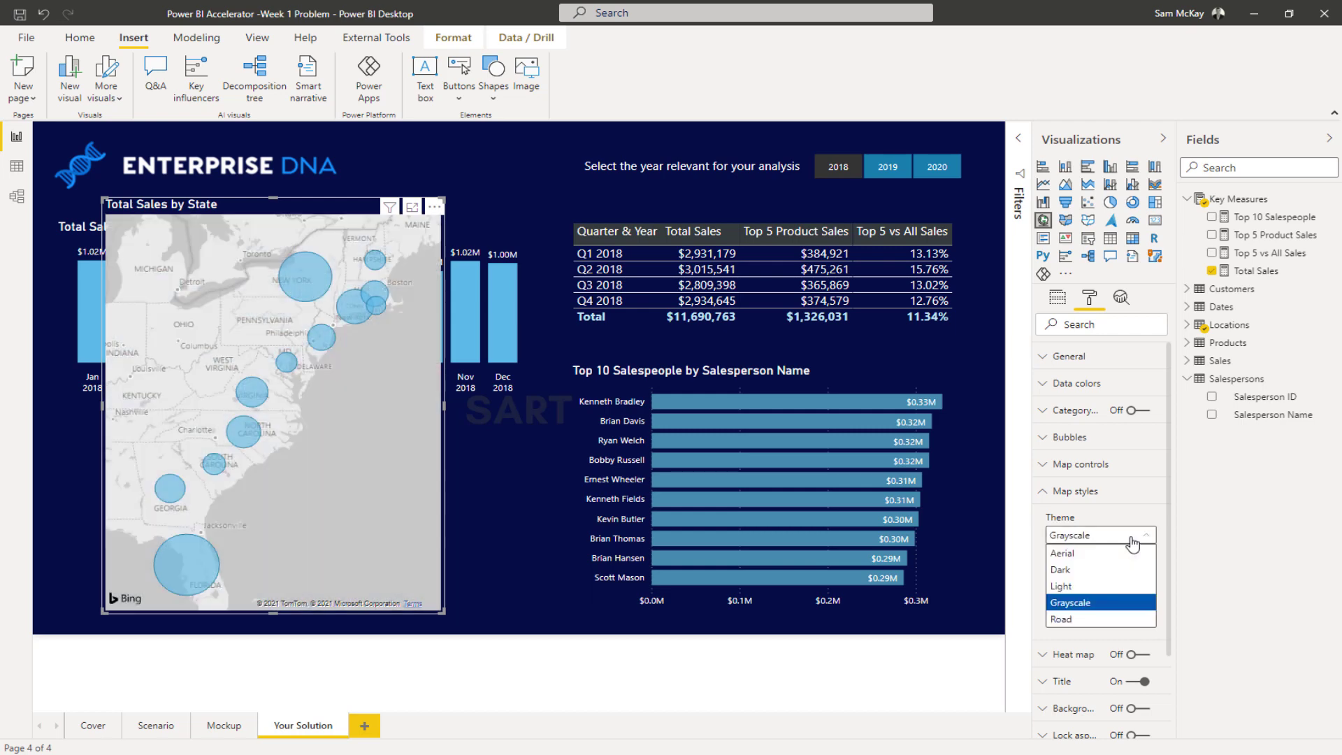
pyautogui.click(1114, 570)
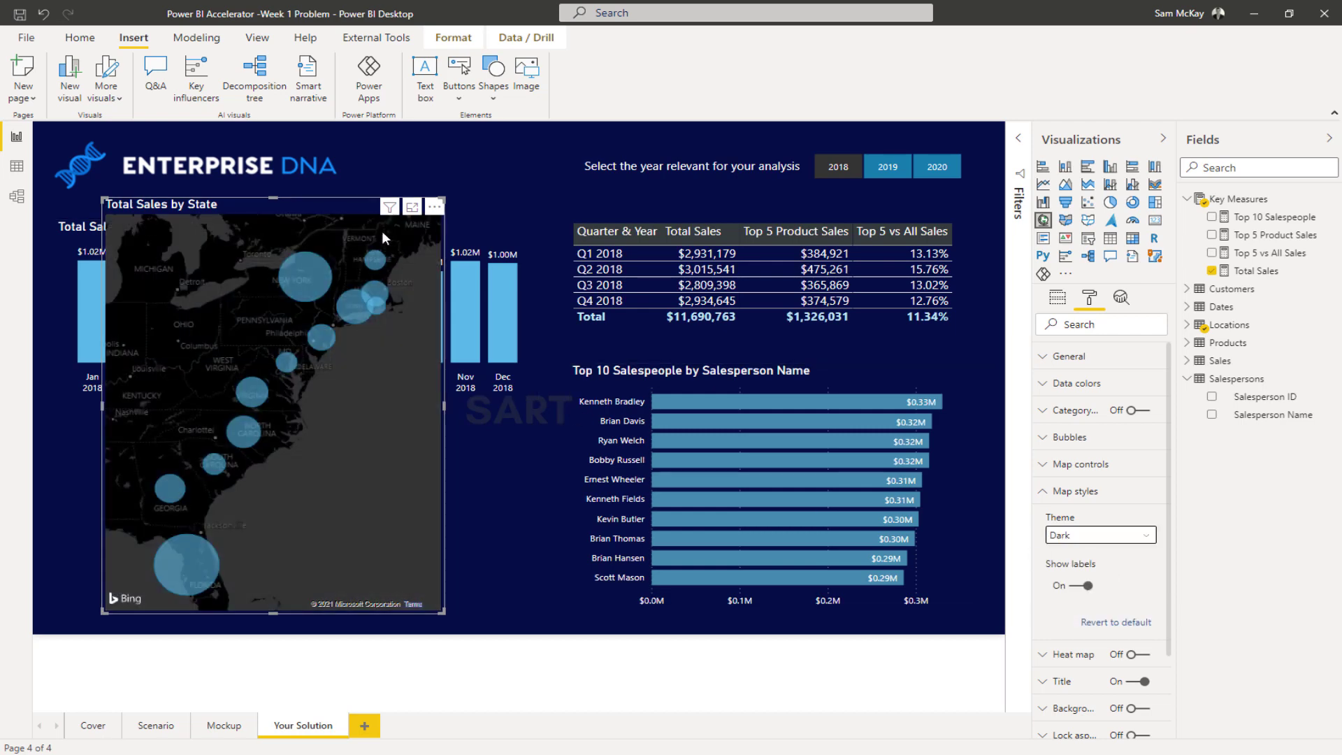
# Move the Total Sales by State map further left and turn on its category labels.
pyautogui.moveTo(346, 207); pyautogui.dragTo(308, 207)
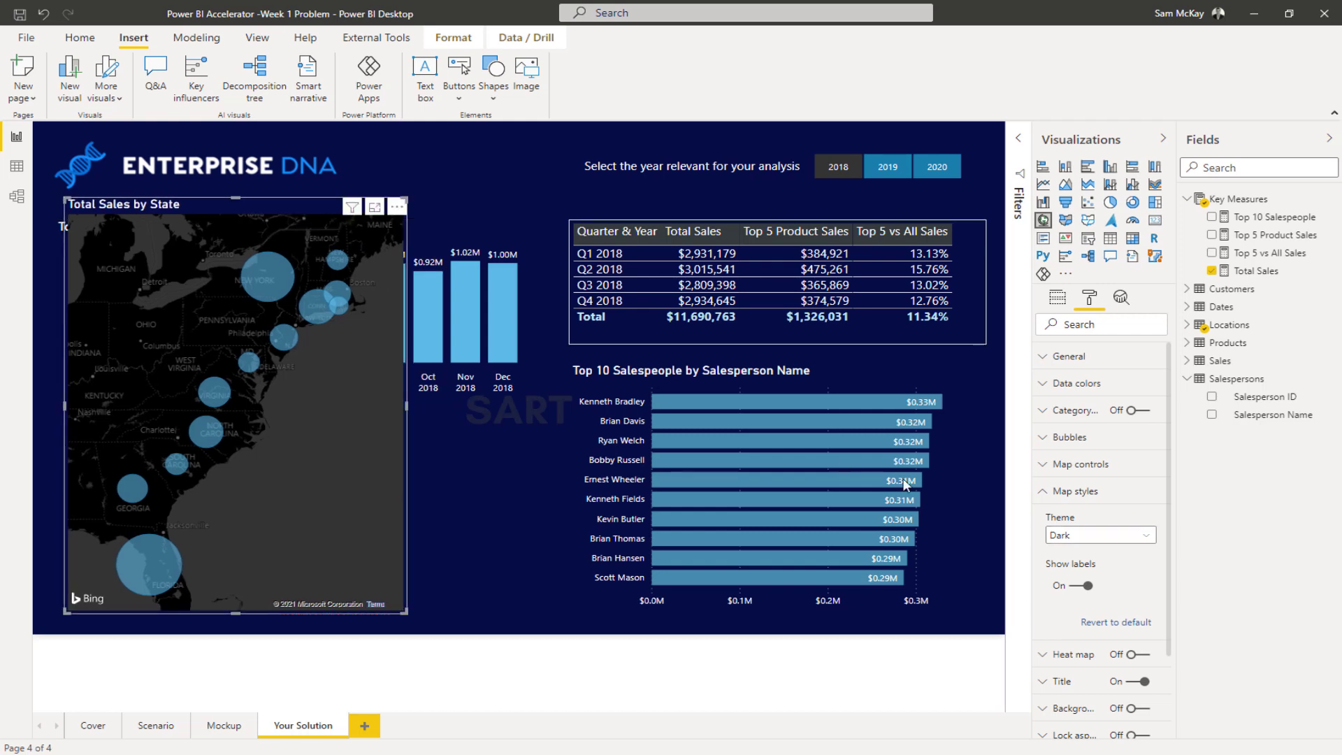
pyautogui.click(1044, 497)
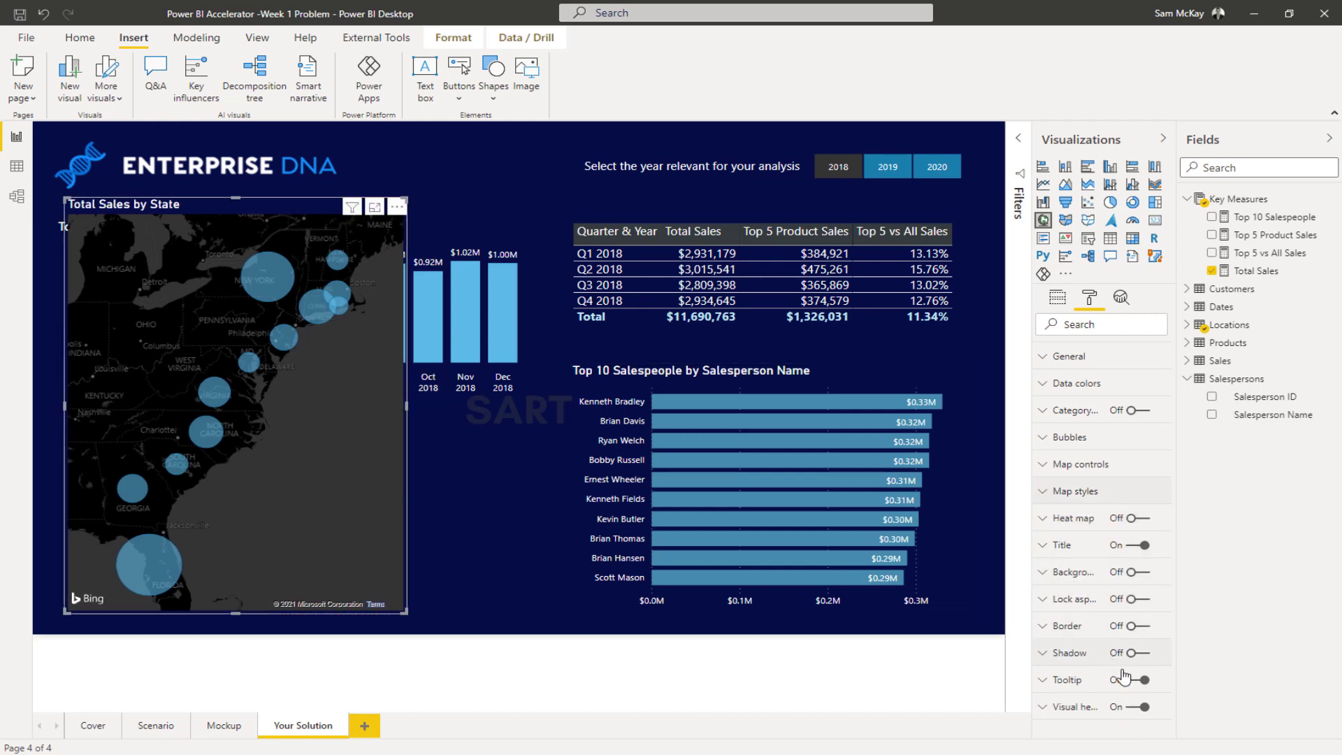
pyautogui.click(1049, 416)
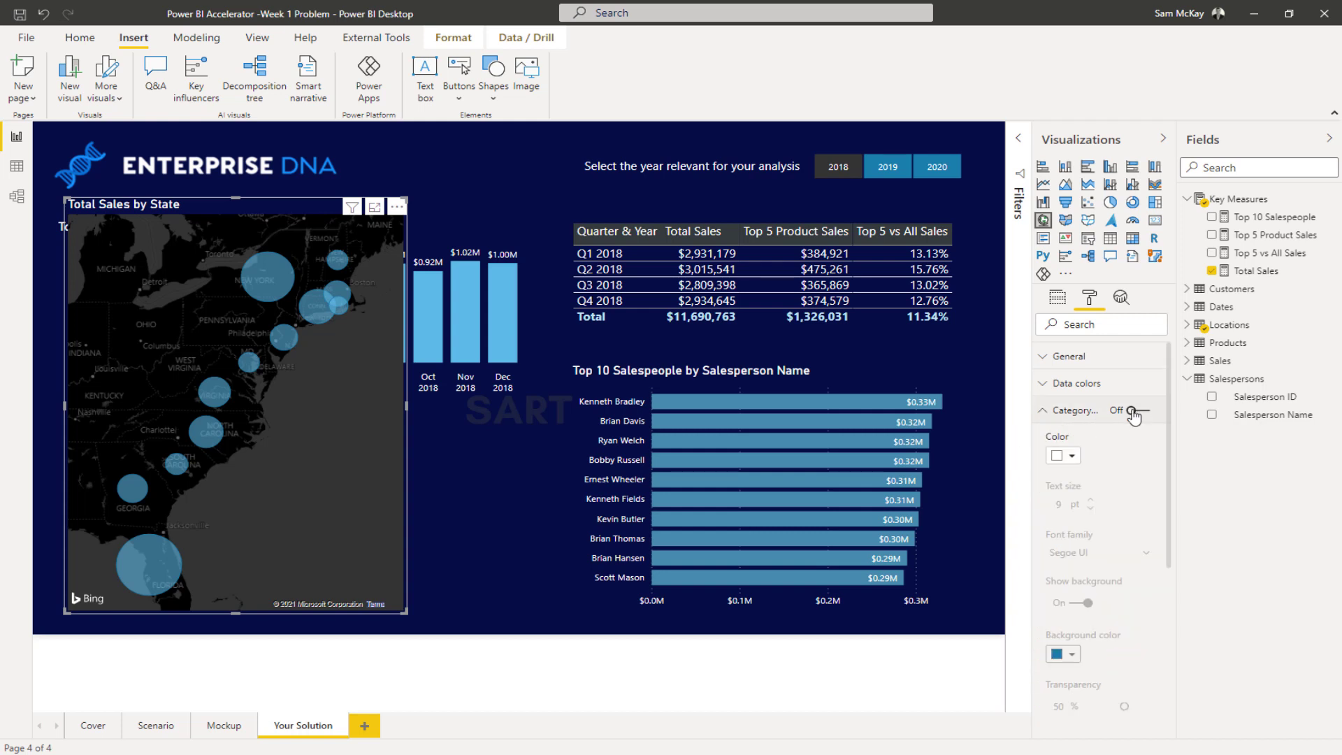
pyautogui.click(1141, 411)
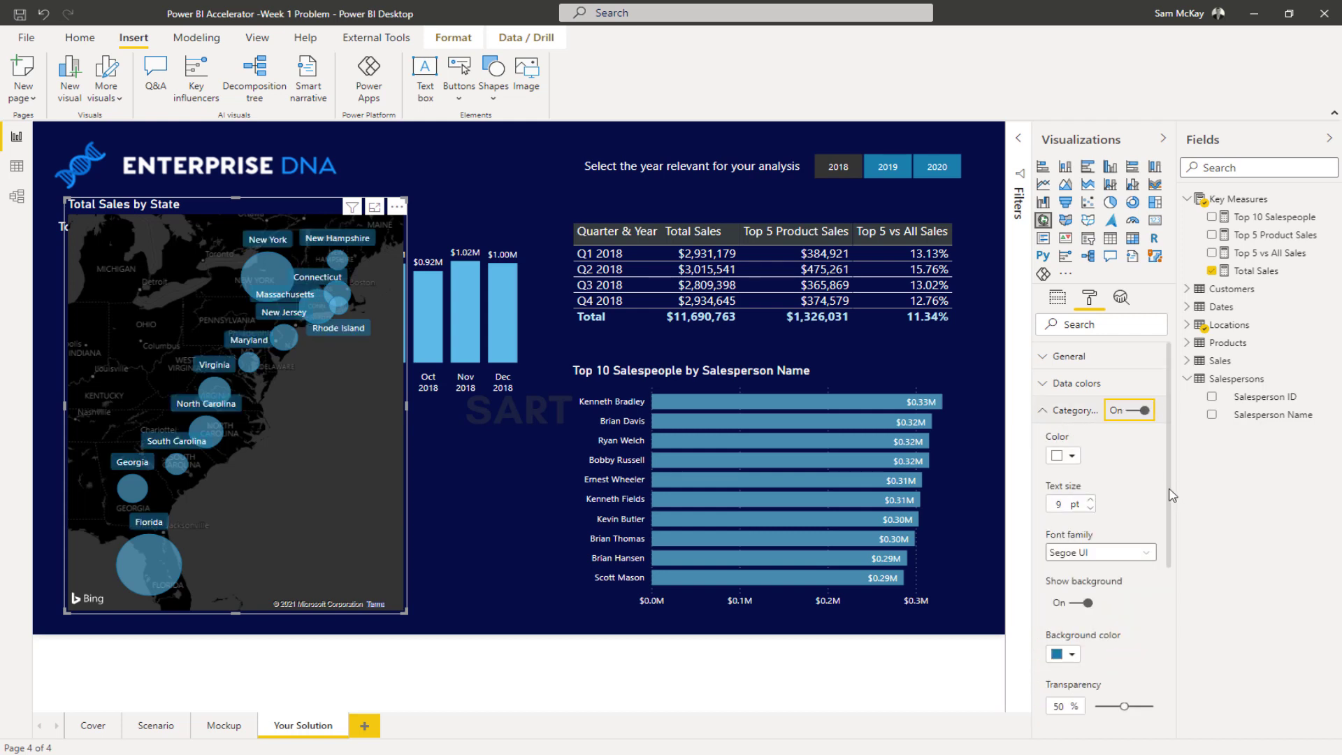
# Give the map's category labels light grey text and a blue theme background with 26% transparency.
pyautogui.click(1064, 455)
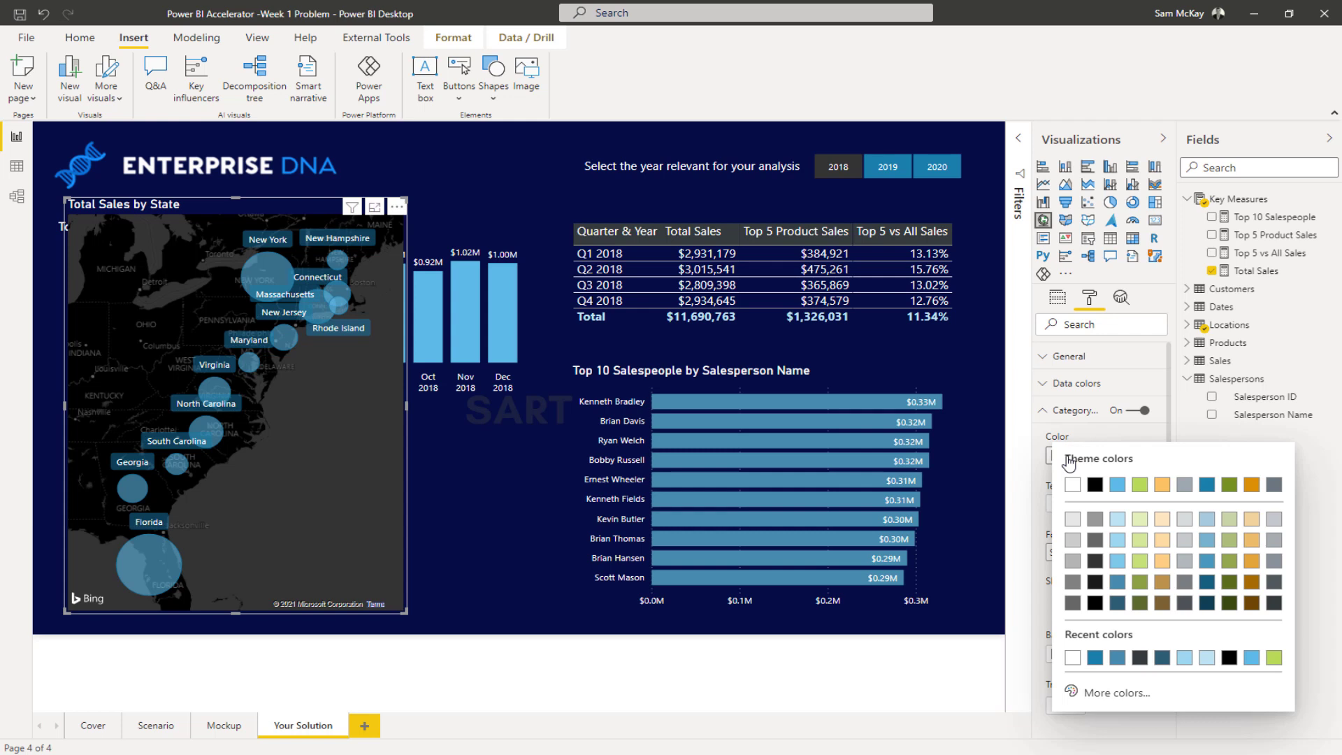
pyautogui.click(1051, 463)
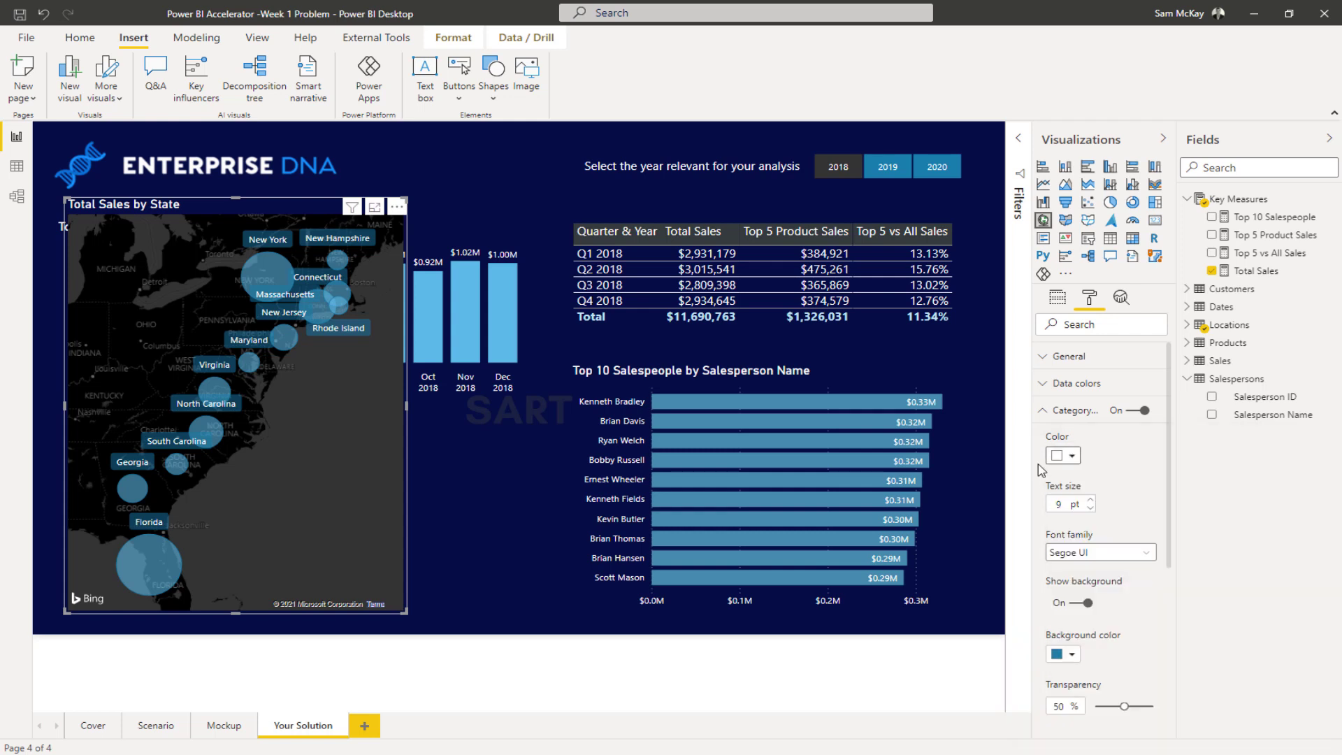
pyautogui.click(1080, 458)
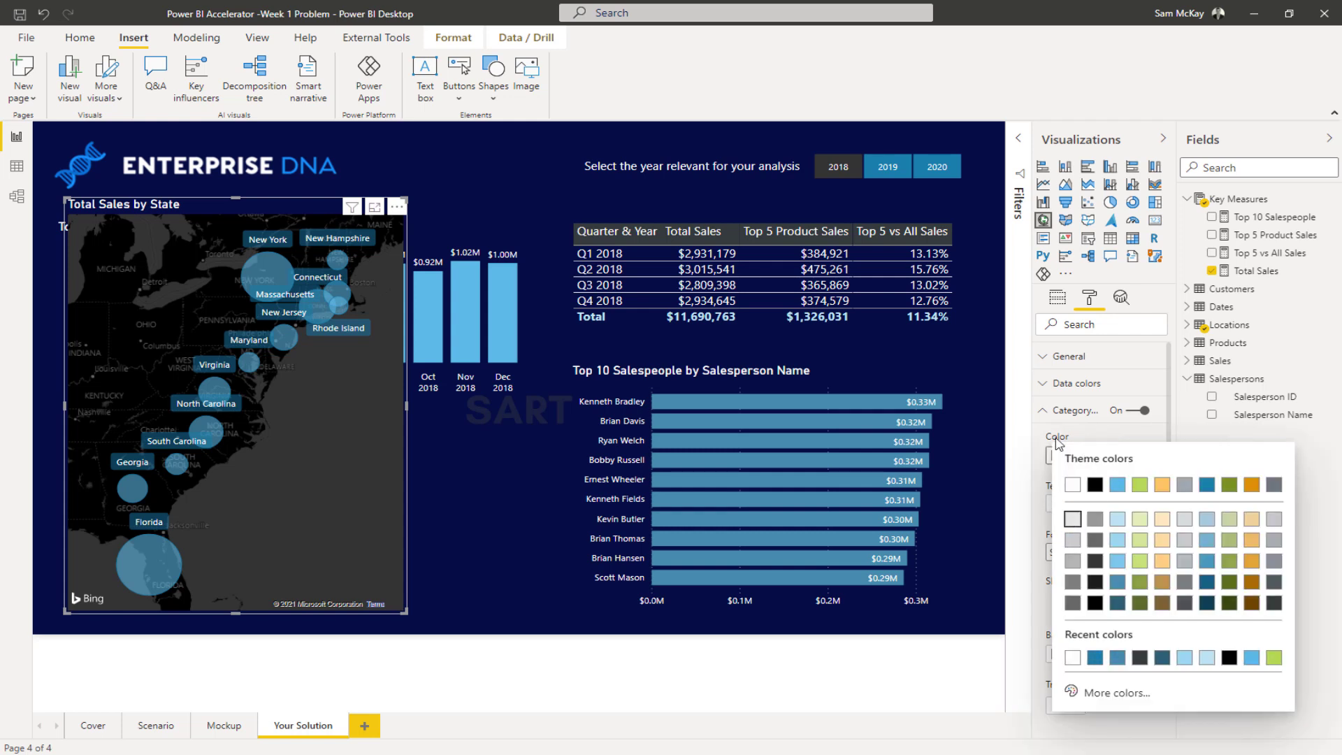
pyautogui.click(1043, 459)
pyautogui.click(1070, 661)
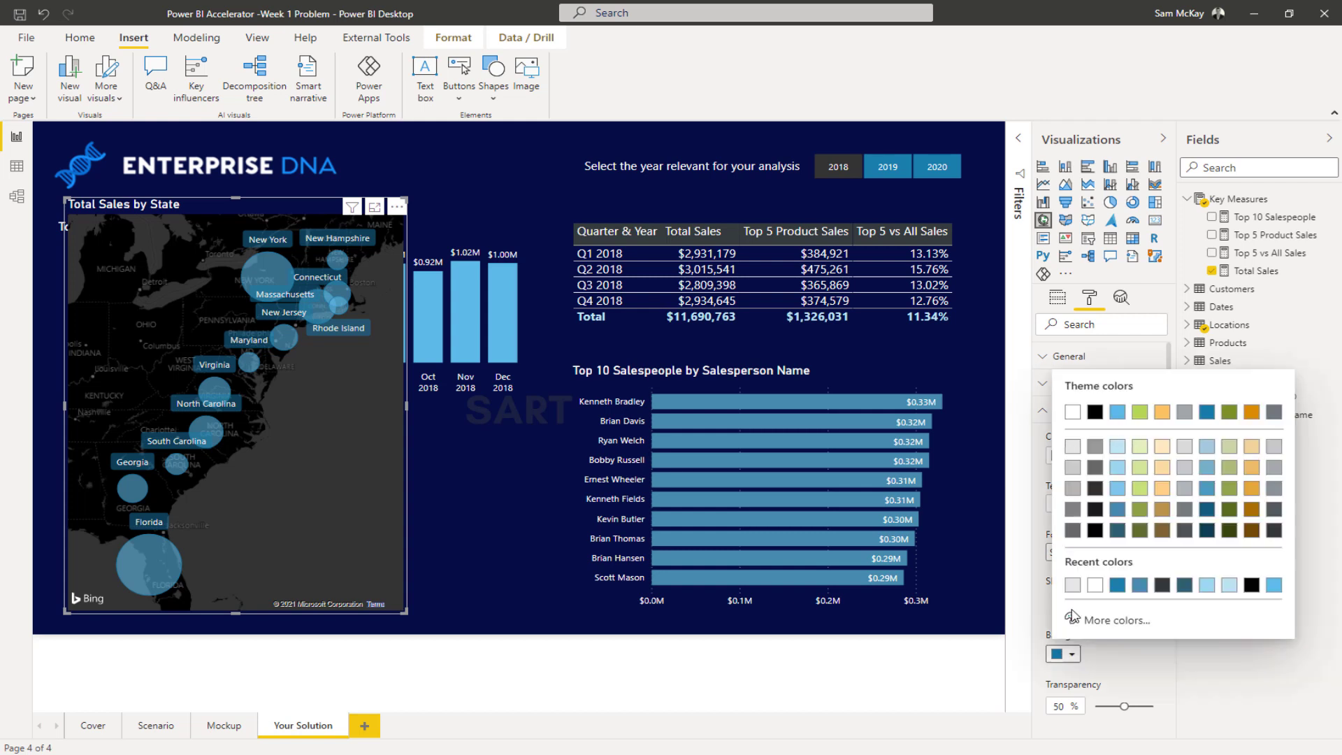
pyautogui.click(1207, 417)
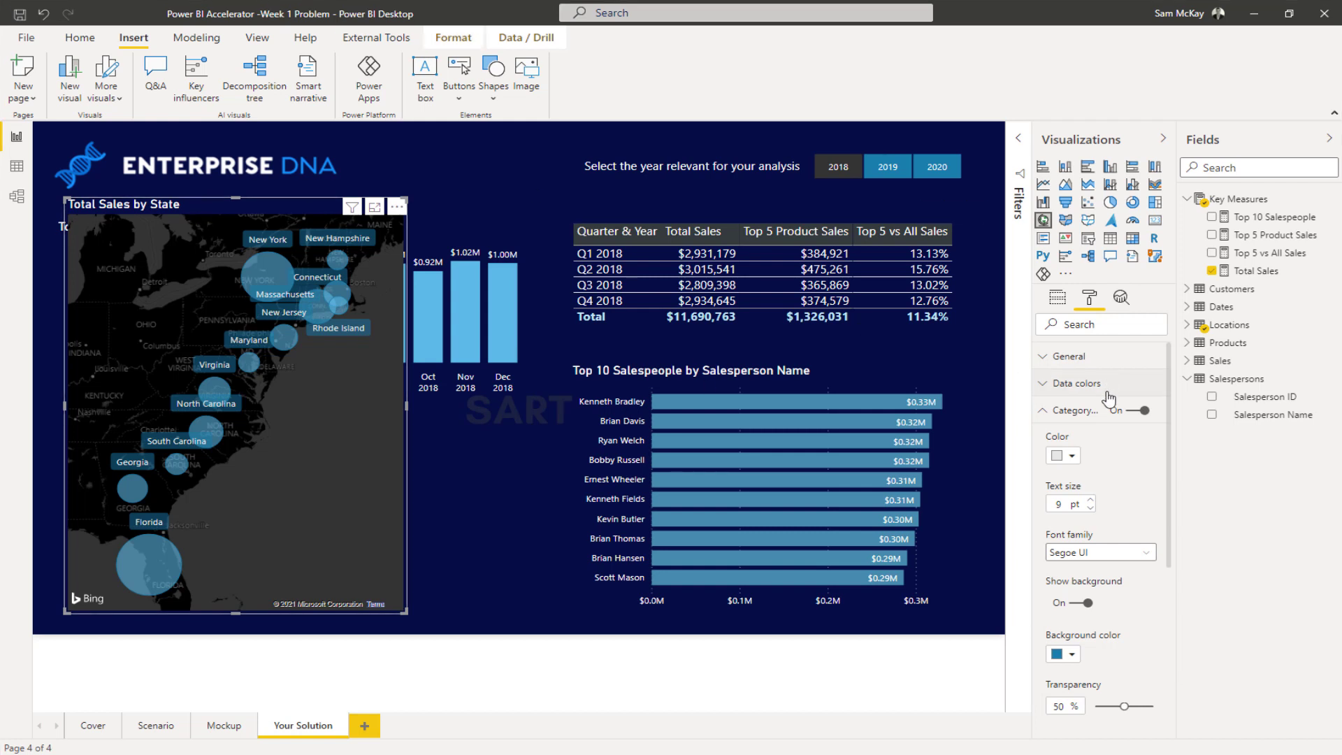
pyautogui.scroll(-3, 1109, 399)
pyautogui.moveTo(1108, 485); pyautogui.dragTo(1097, 482)
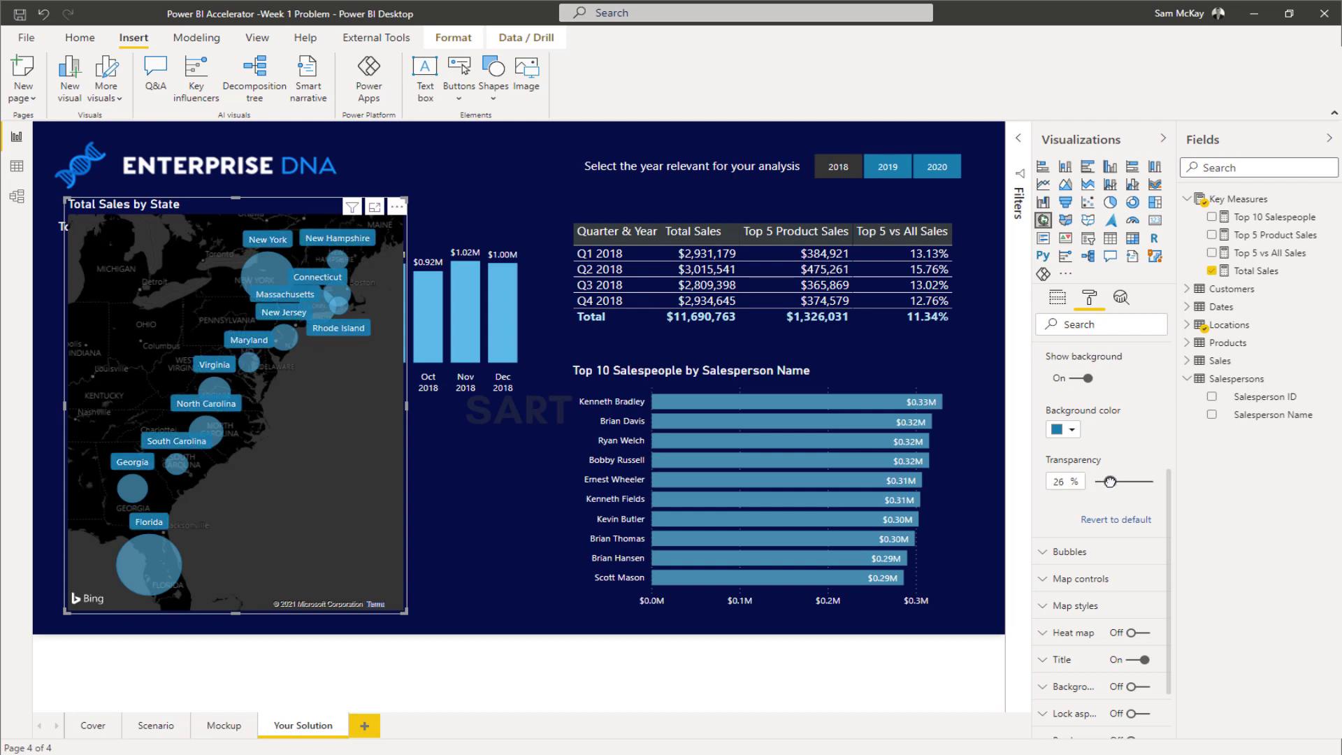
# Try the map's lasso button, zoom buttons and disabled auto zoom, restoring each setting.
pyautogui.click(1081, 579)
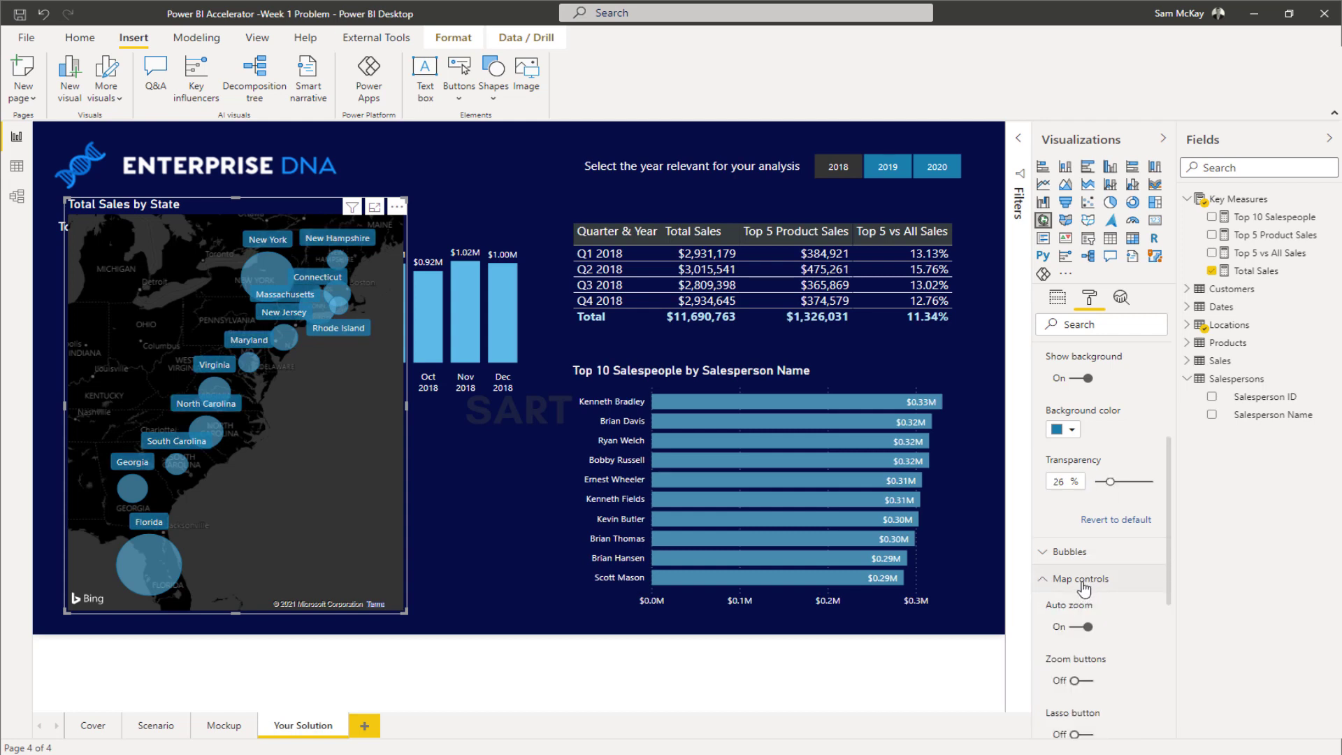
pyautogui.scroll(-1, 1084, 590)
pyautogui.scroll(-2, 1086, 613)
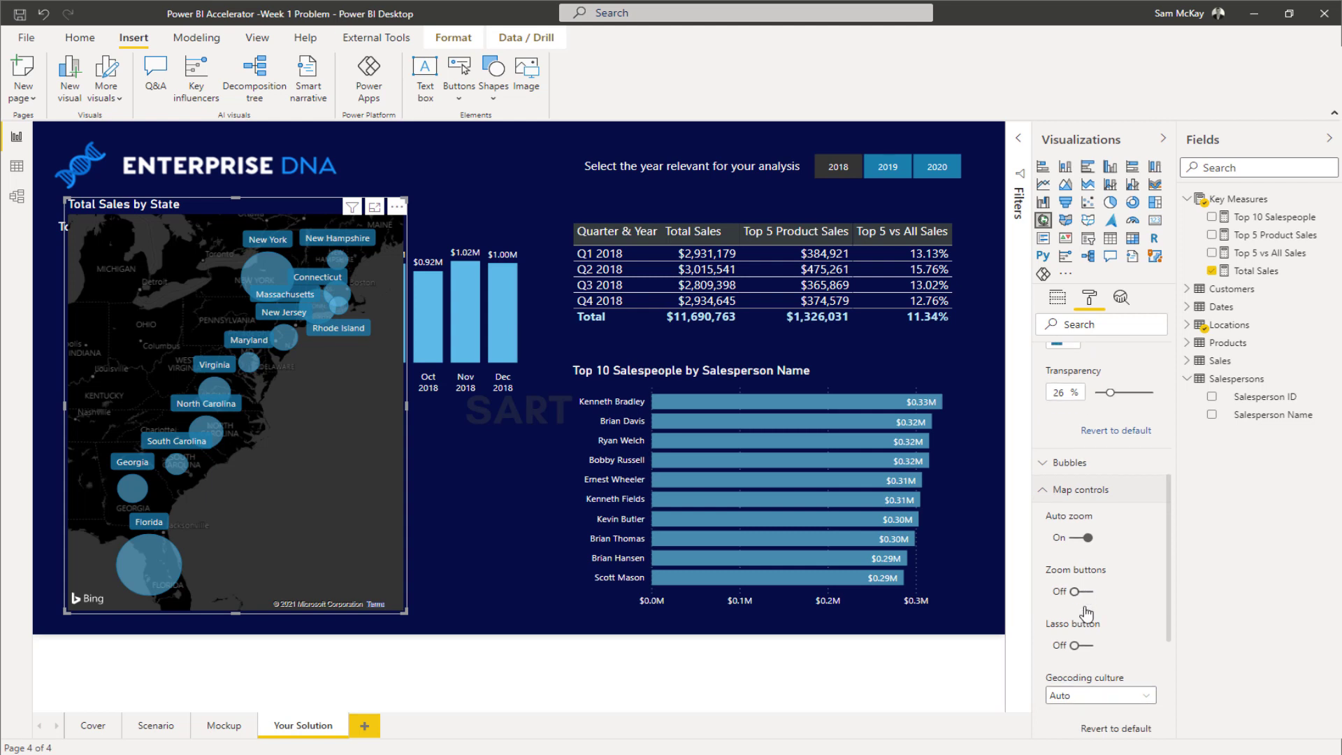
pyautogui.click(1083, 510)
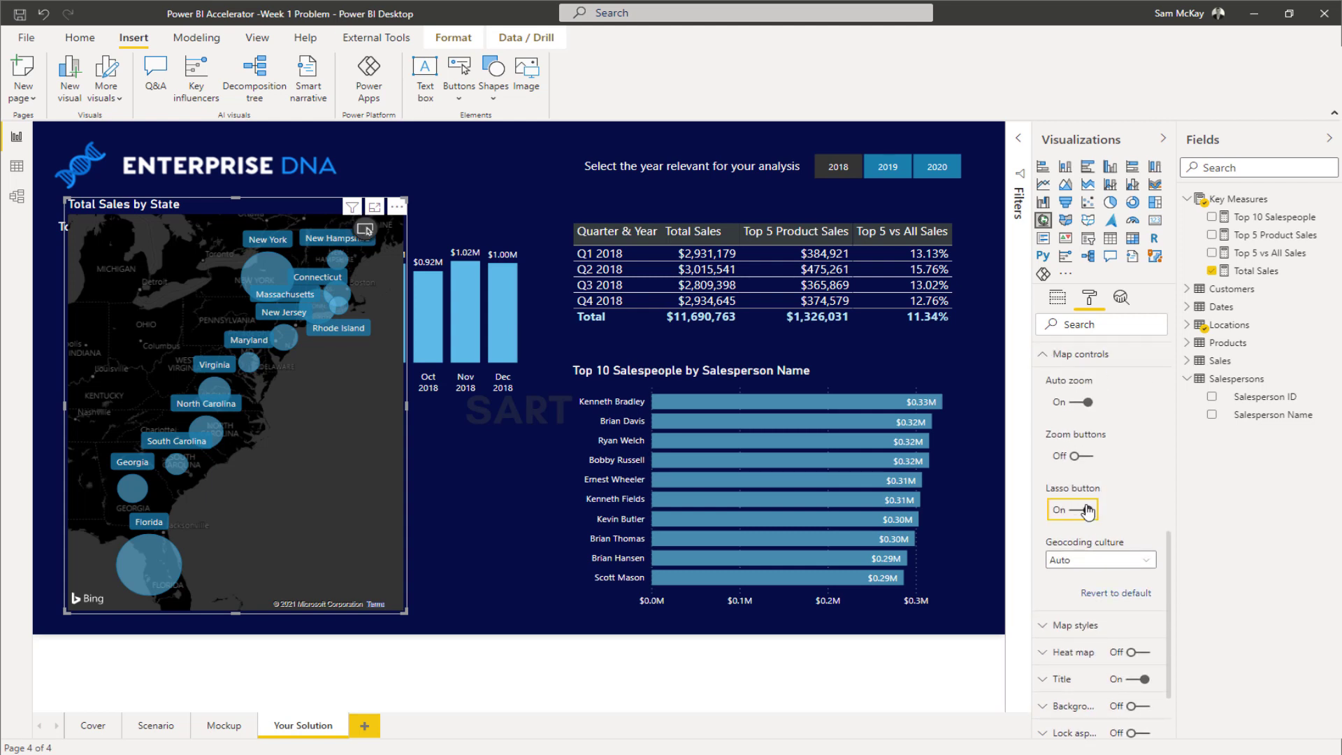
pyautogui.click(1087, 513)
pyautogui.click(1083, 457)
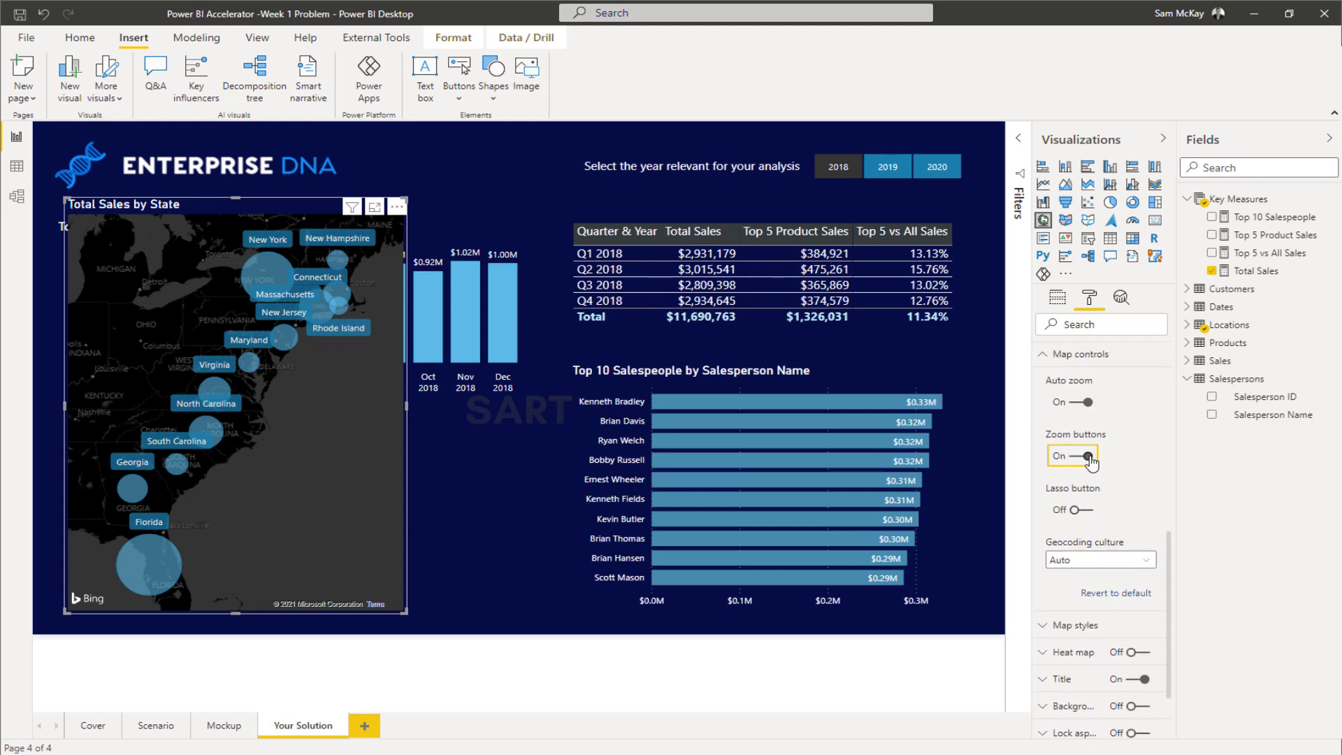
pyautogui.click(1083, 458)
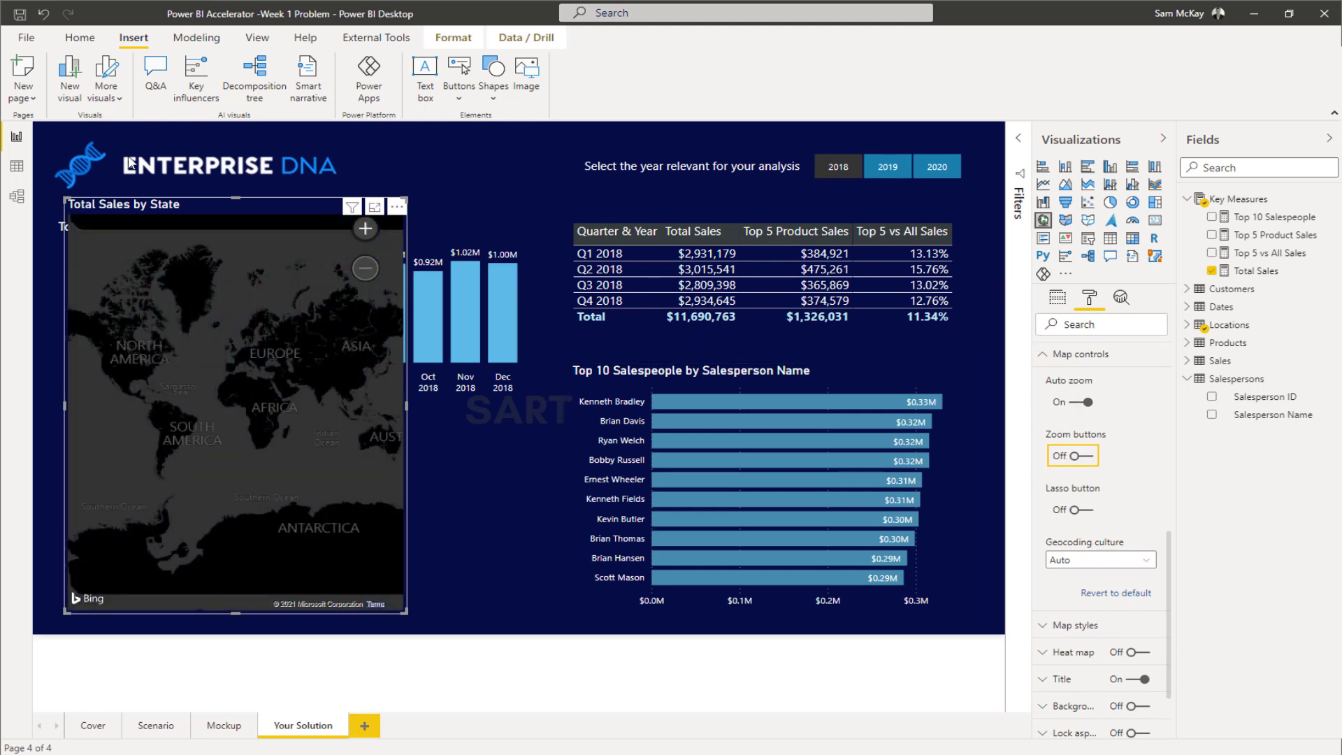
pyautogui.click(1074, 405)
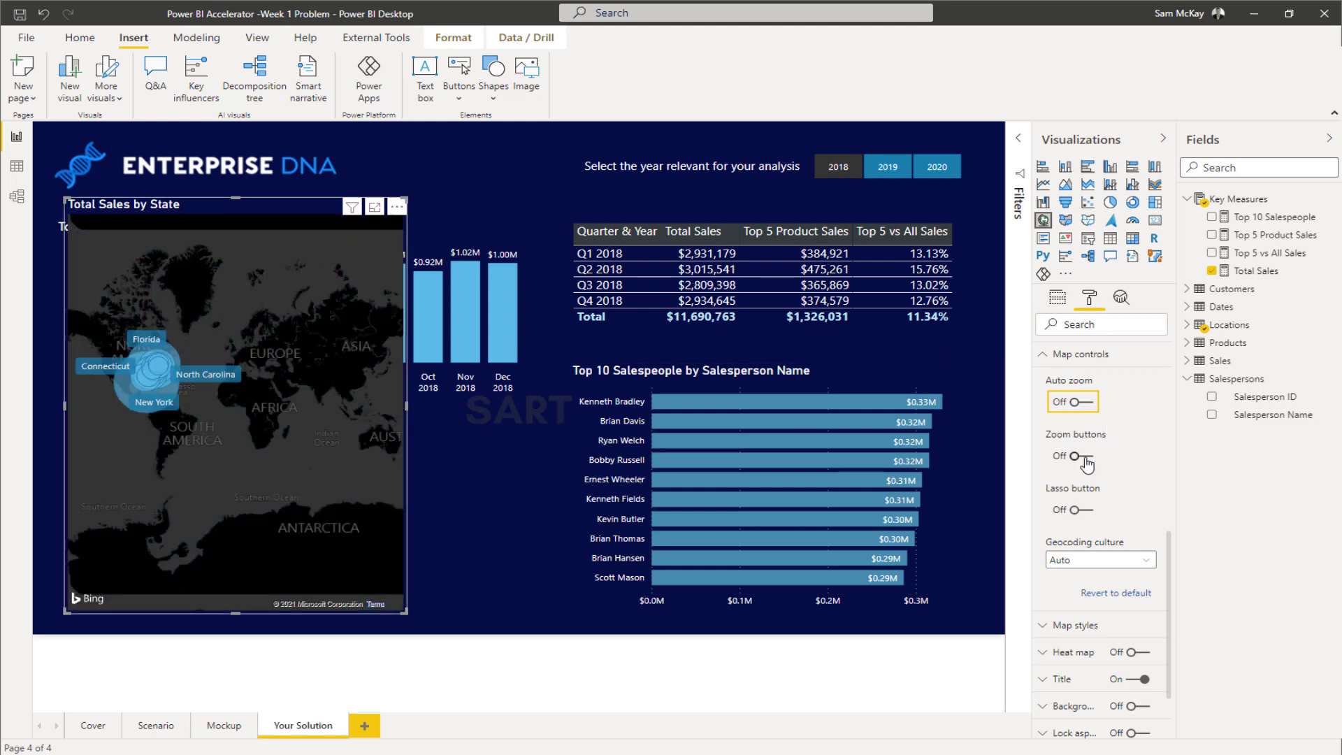
pyautogui.click(1083, 403)
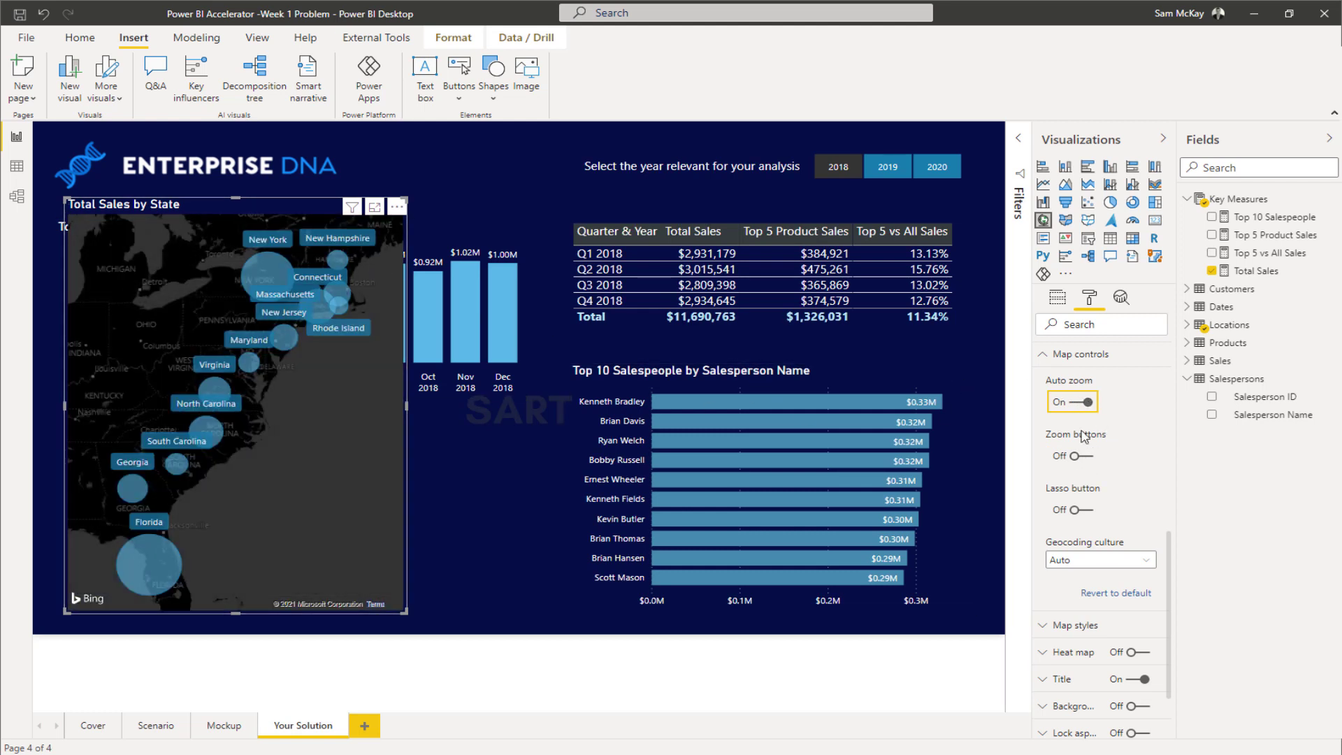
pyautogui.click(1040, 354)
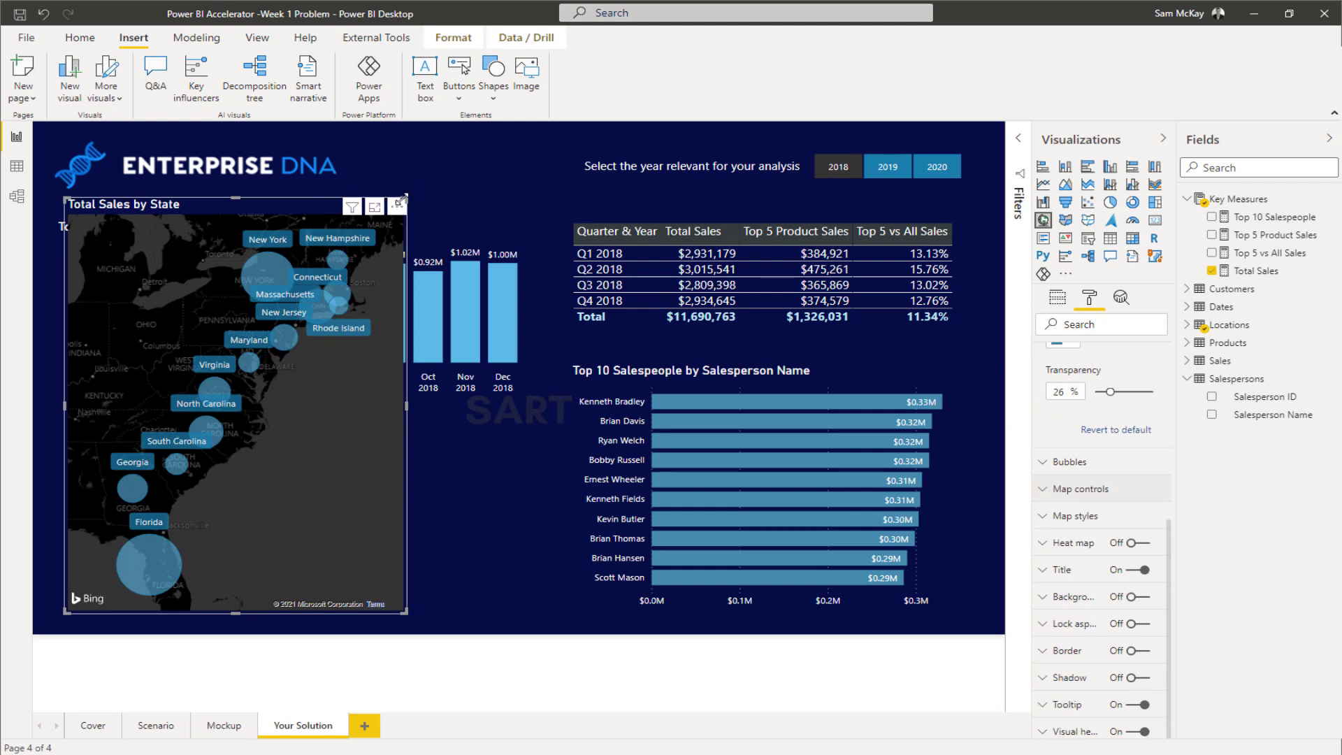
# Narrow the state map slightly from its upper-right corner and turn off the background of its category labels.
pyautogui.moveTo(403, 197); pyautogui.dragTo(391, 198)
pyautogui.scroll(4, 1048, 445)
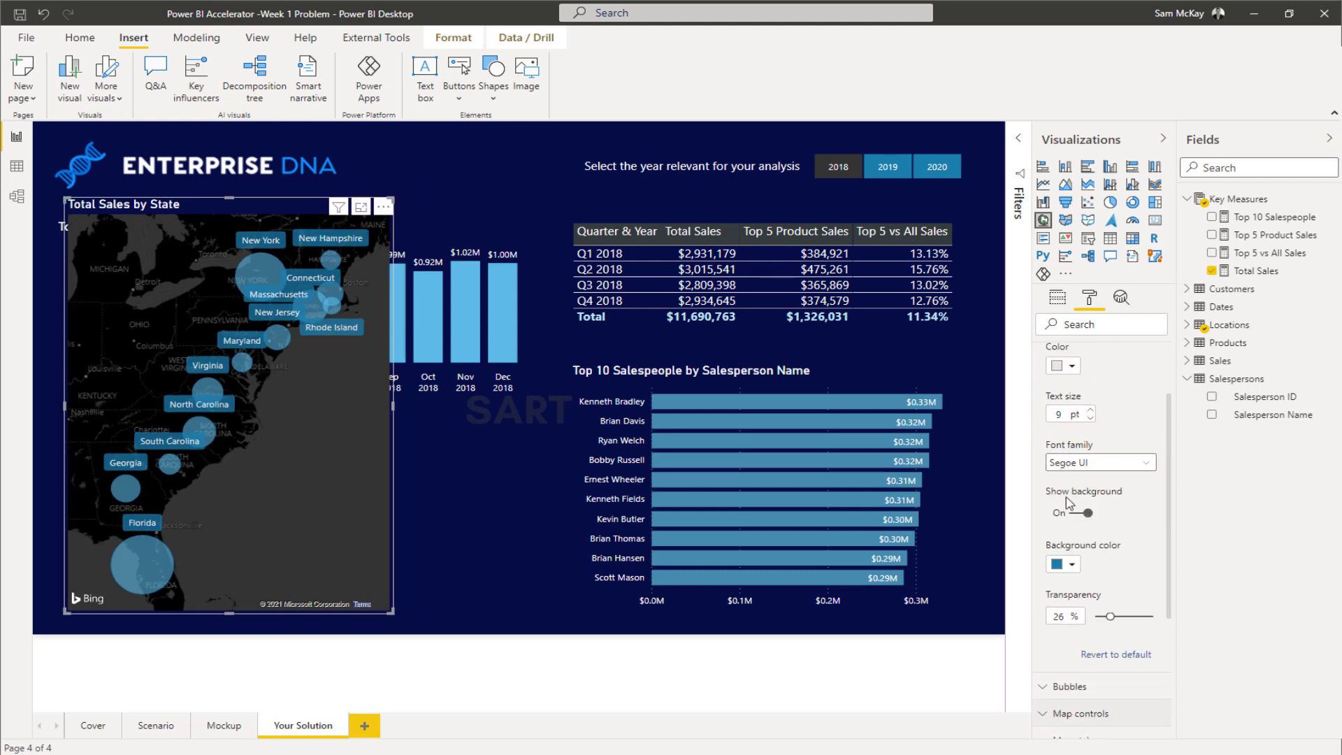
pyautogui.click(1078, 514)
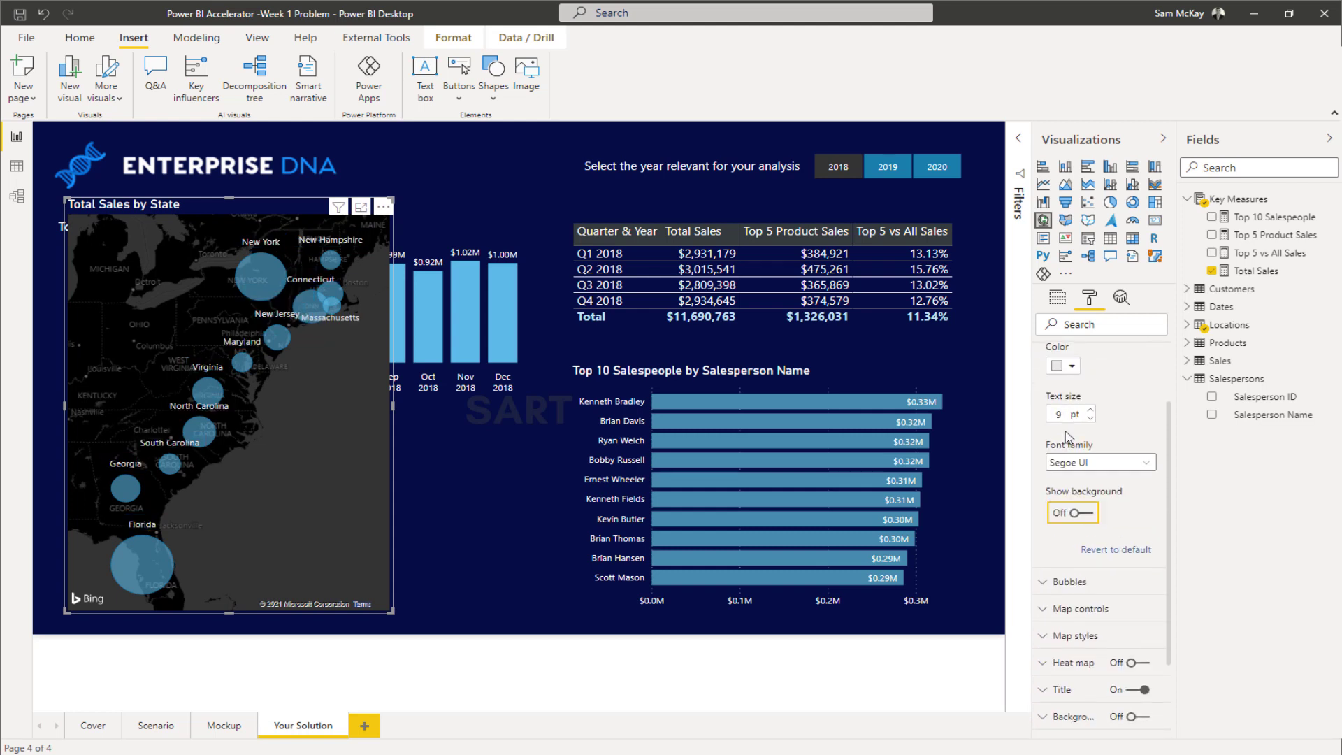
pyautogui.scroll(2, 1069, 437)
pyautogui.click(1046, 386)
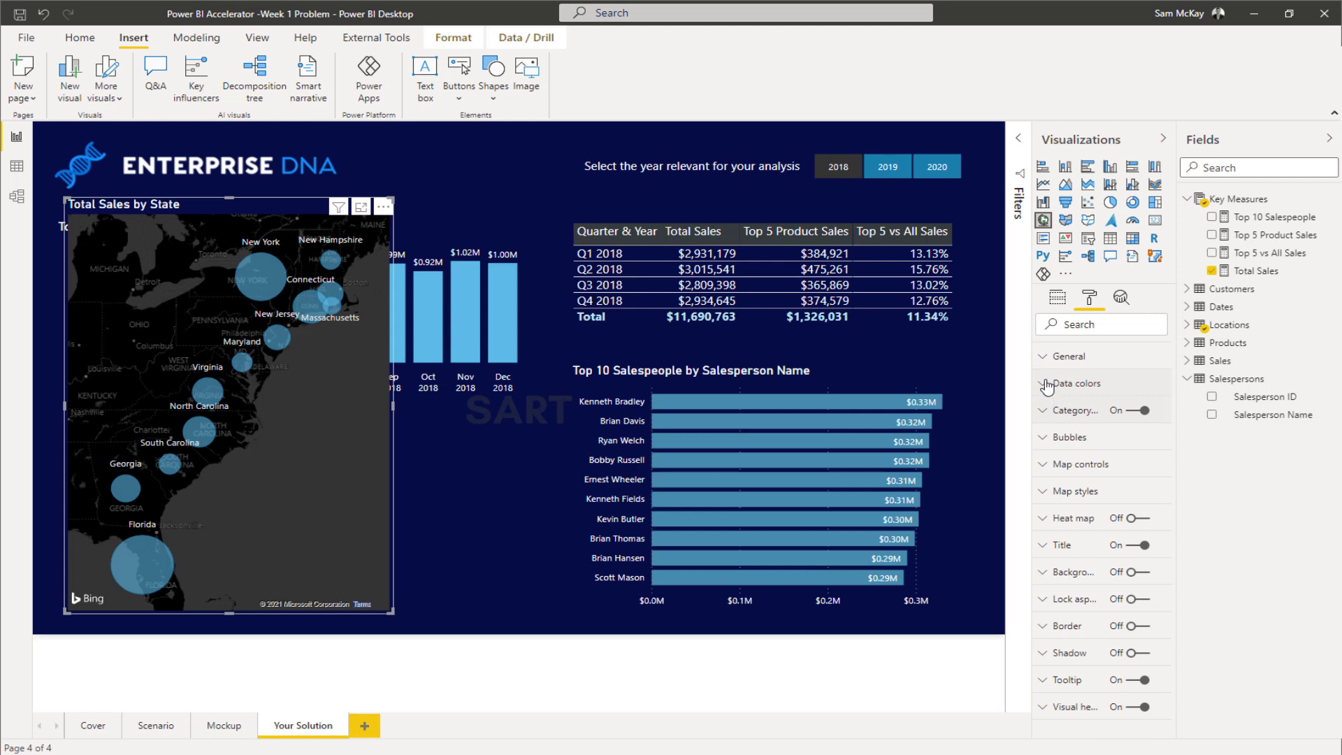
pyautogui.click(1046, 384)
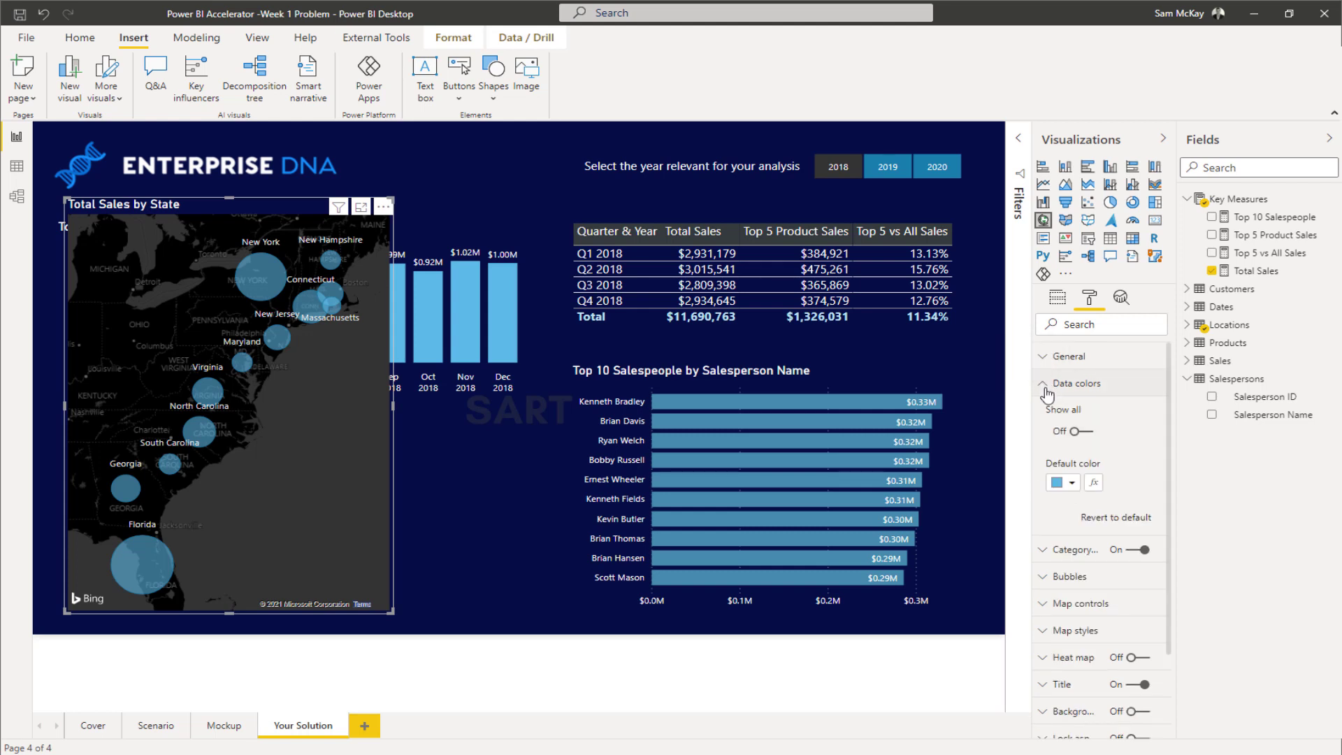
pyautogui.click(1046, 383)
# Move the state map to the page's left edge and stack the monthly sales chart above the Top 10 Salespeople chart beside it.
pyautogui.moveTo(255, 202); pyautogui.dragTo(240, 202)
pyautogui.click(406, 235)
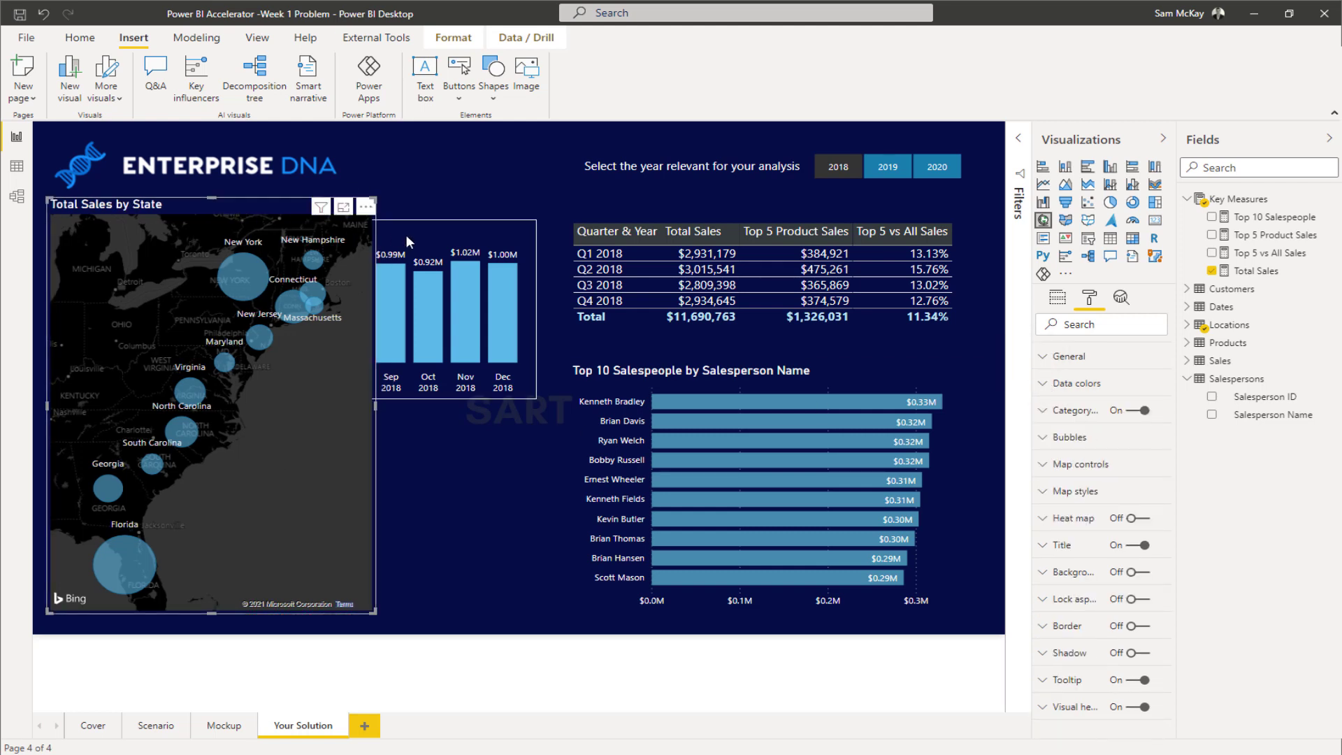
pyautogui.moveTo(418, 229); pyautogui.dragTo(762, 449)
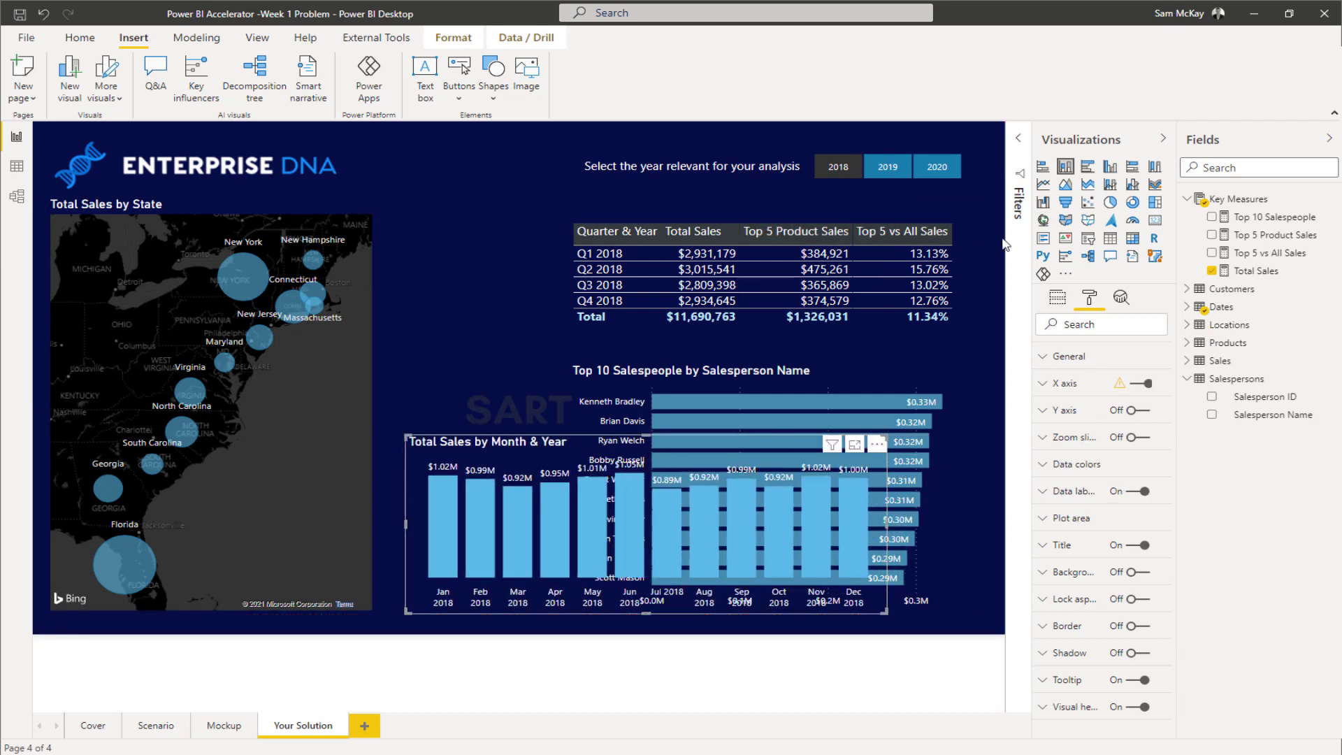
pyautogui.moveTo(769, 381); pyautogui.dragTo(604, 238)
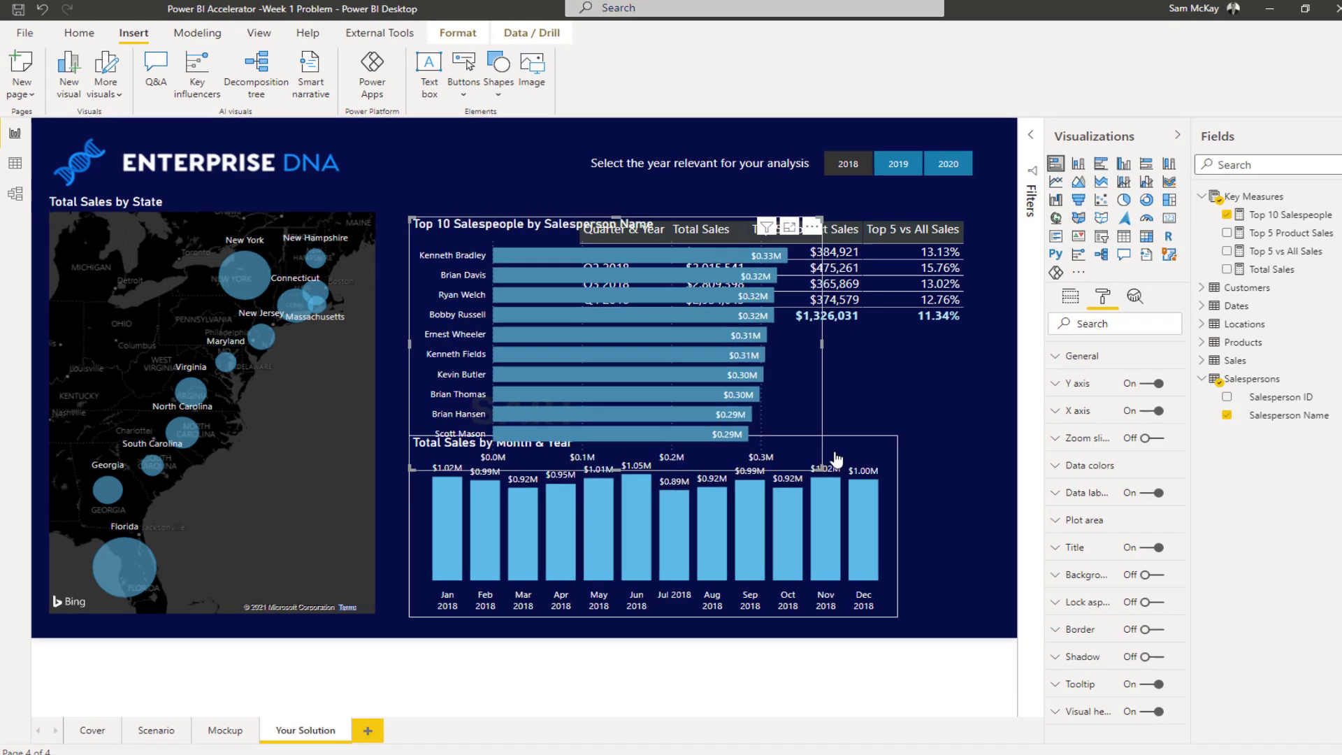
pyautogui.moveTo(836, 459); pyautogui.dragTo(844, 223)
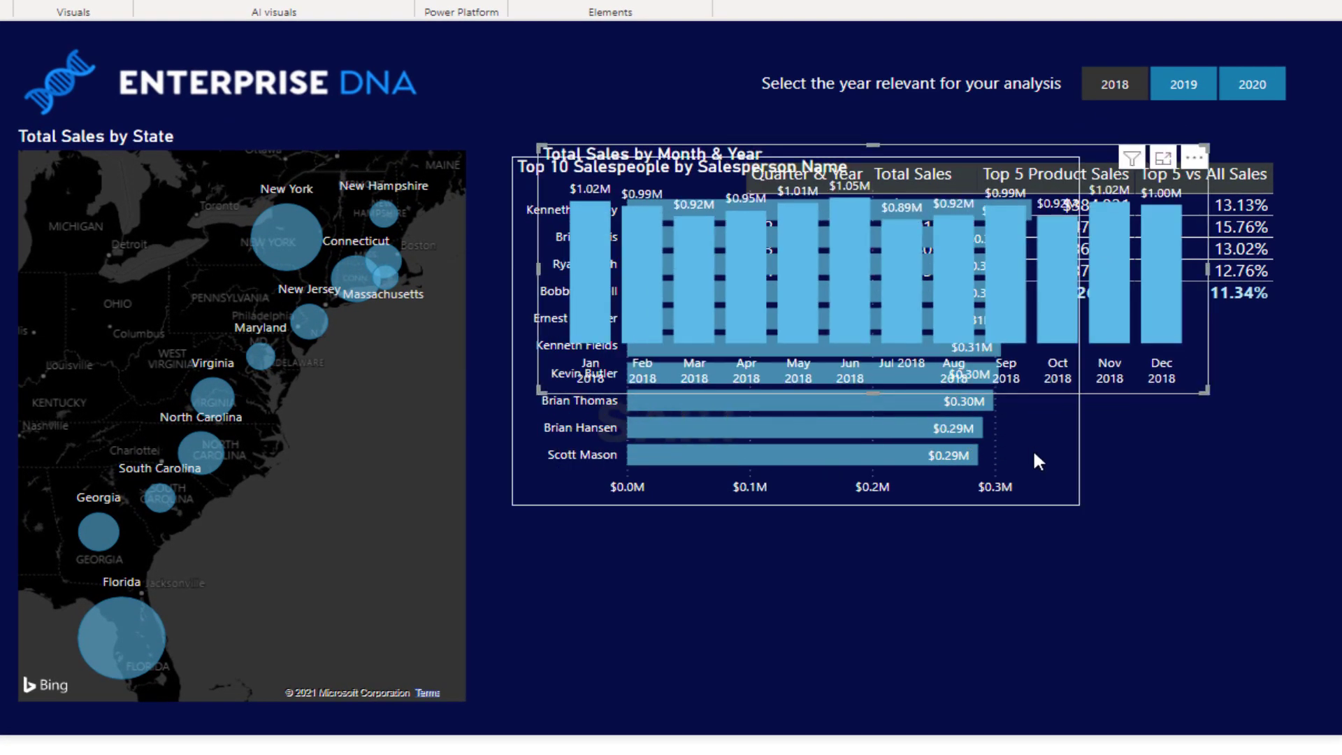
pyautogui.moveTo(1033, 449); pyautogui.dragTo(1049, 644)
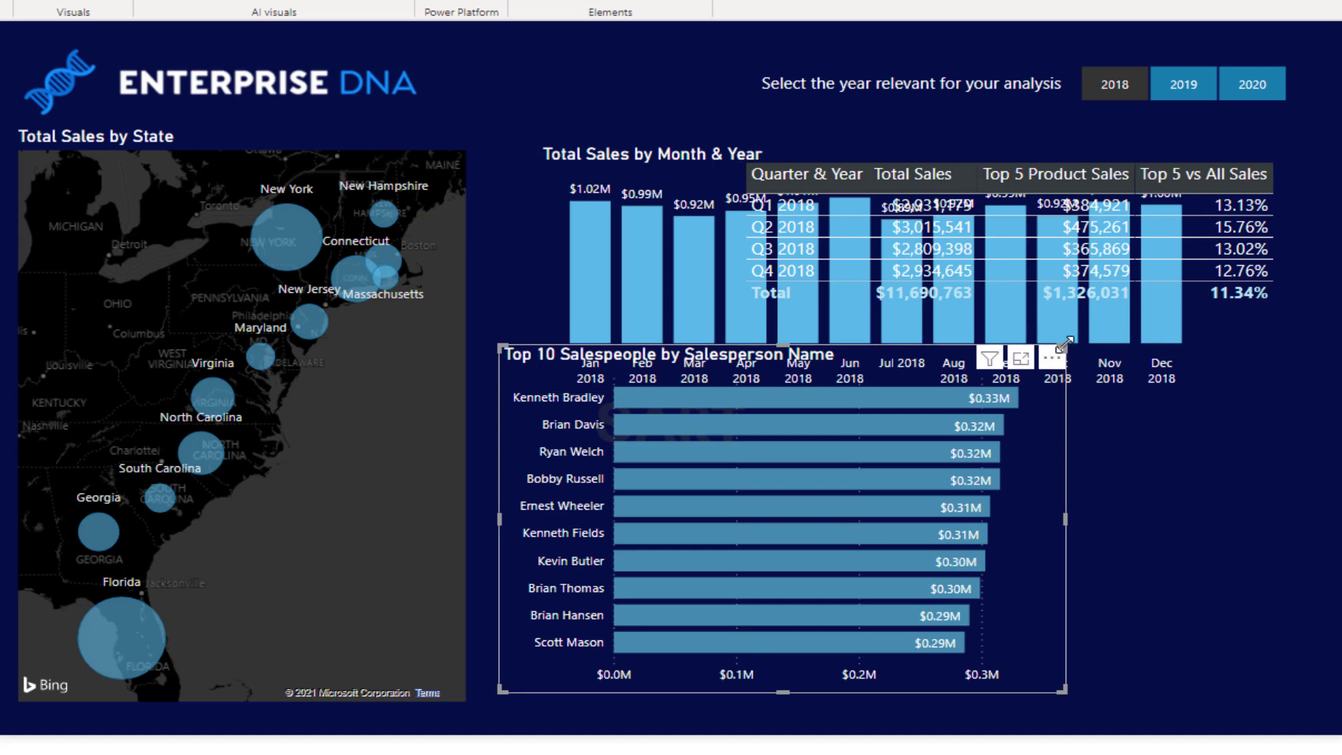
# Shrink the Top 10 Salespeople chart from its upper-right corner and move the quarterly table to the page's lower right.
pyautogui.moveTo(1059, 356); pyautogui.dragTo(1012, 394)
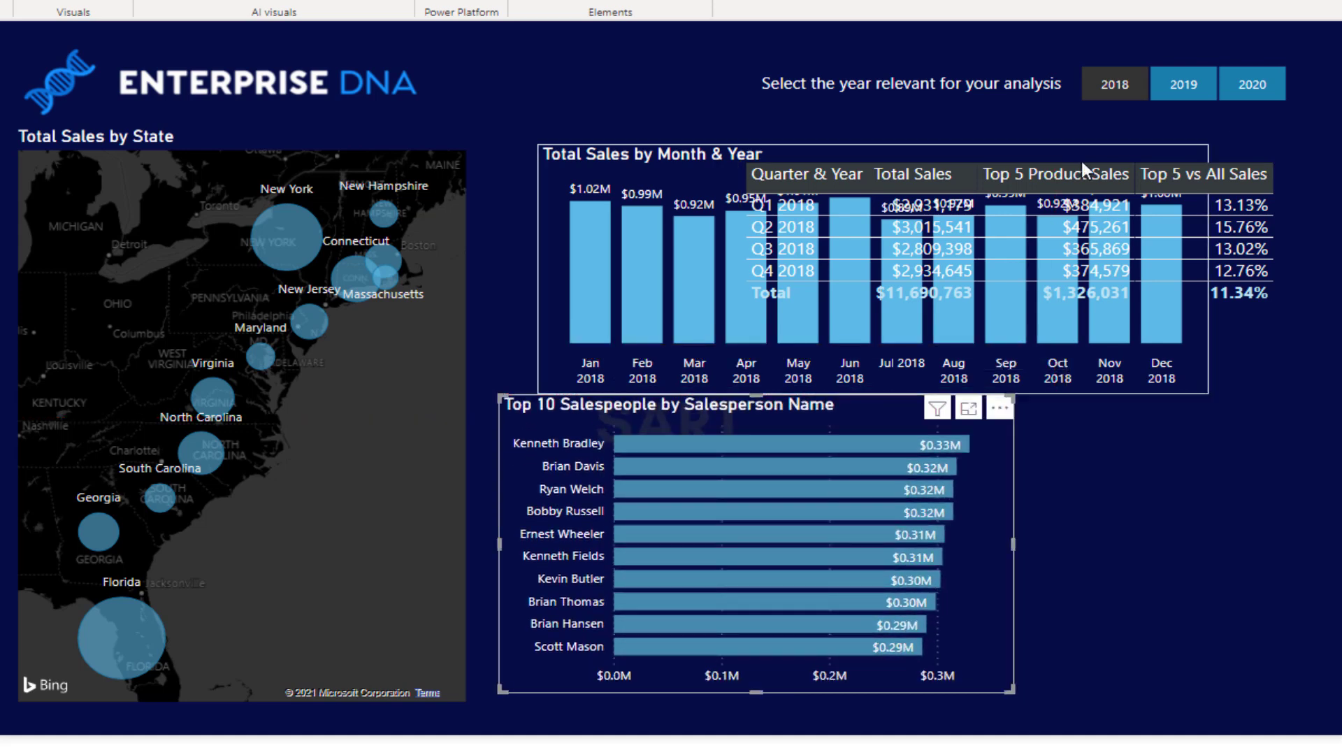
pyautogui.moveTo(1234, 276); pyautogui.dragTo(1260, 565)
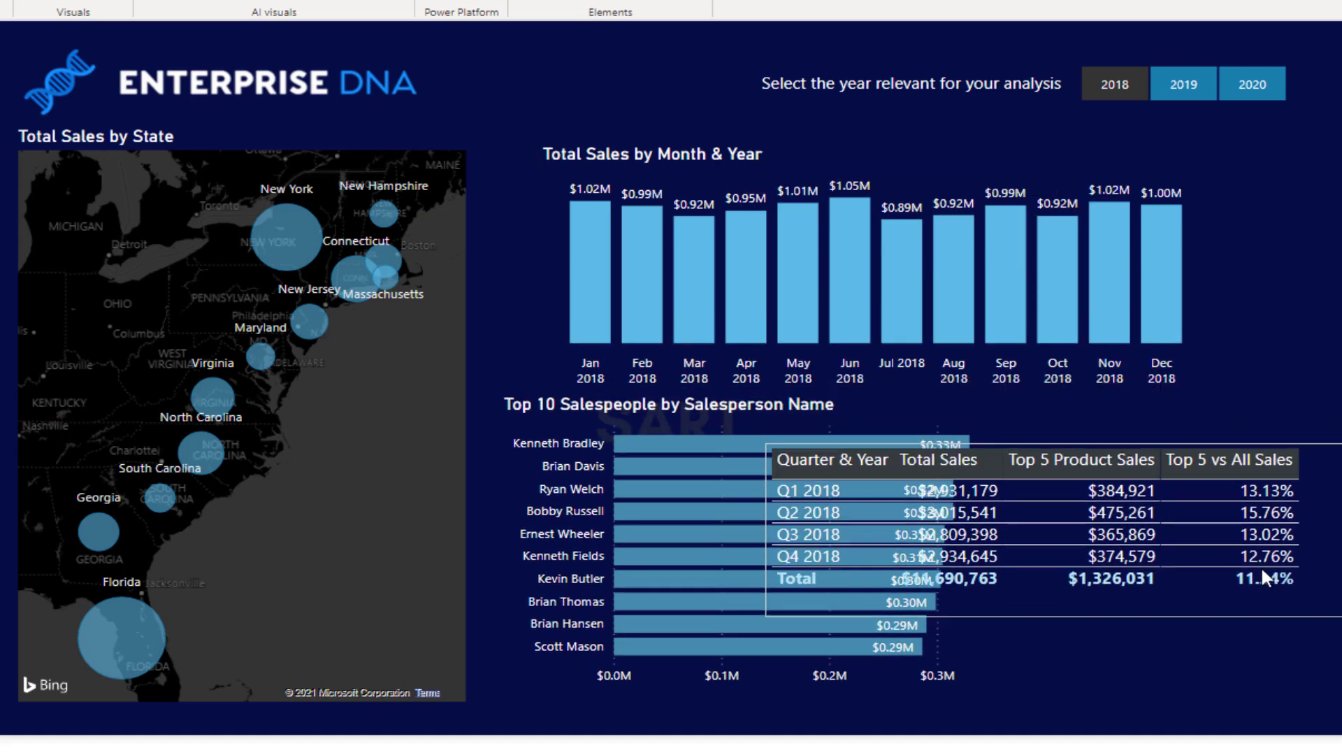
# Align the Total Sales by Month & Year chart with the map's top and the Top 10 chart's left edge, widening it towards the page's right edge.
pyautogui.moveTo(1188, 376); pyautogui.dragTo(1144, 356)
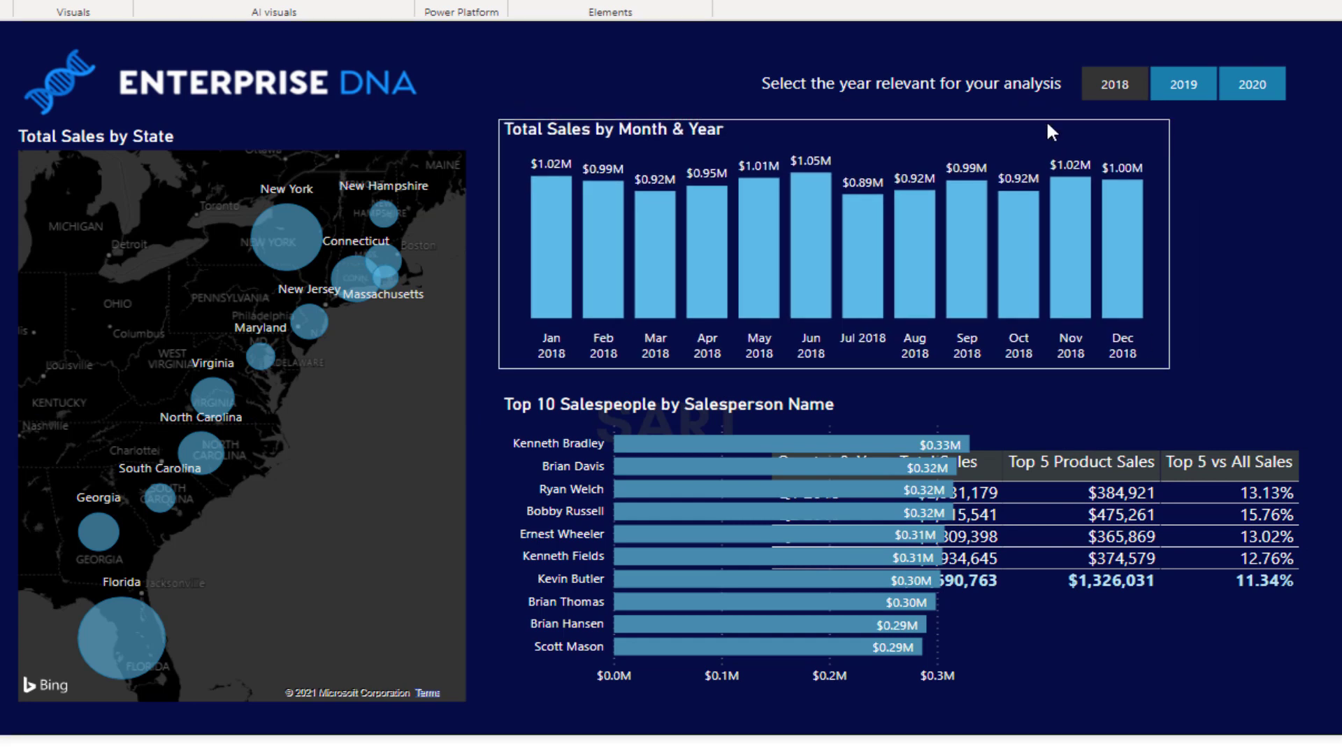
pyautogui.moveTo(1169, 120); pyautogui.dragTo(1331, 148)
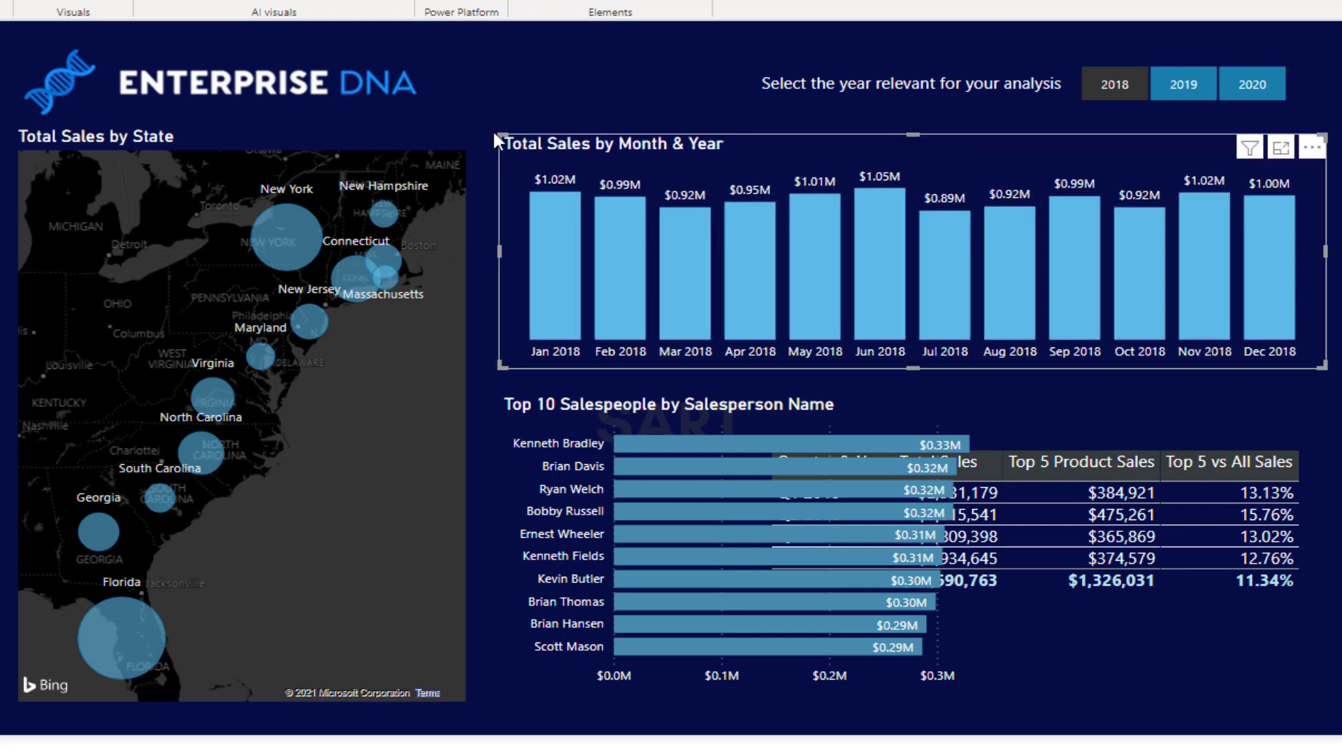
pyautogui.moveTo(501, 128); pyautogui.dragTo(505, 123)
pyautogui.click(315, 133)
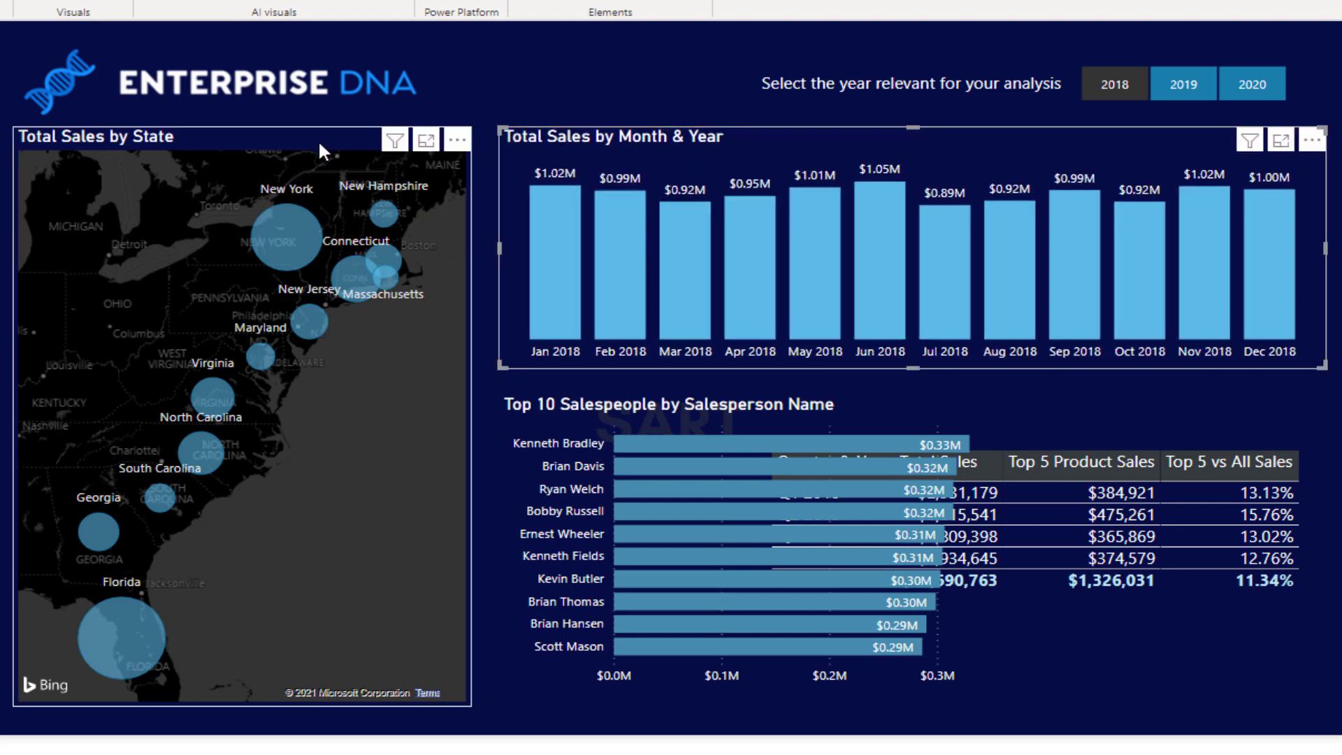
pyautogui.click(577, 66)
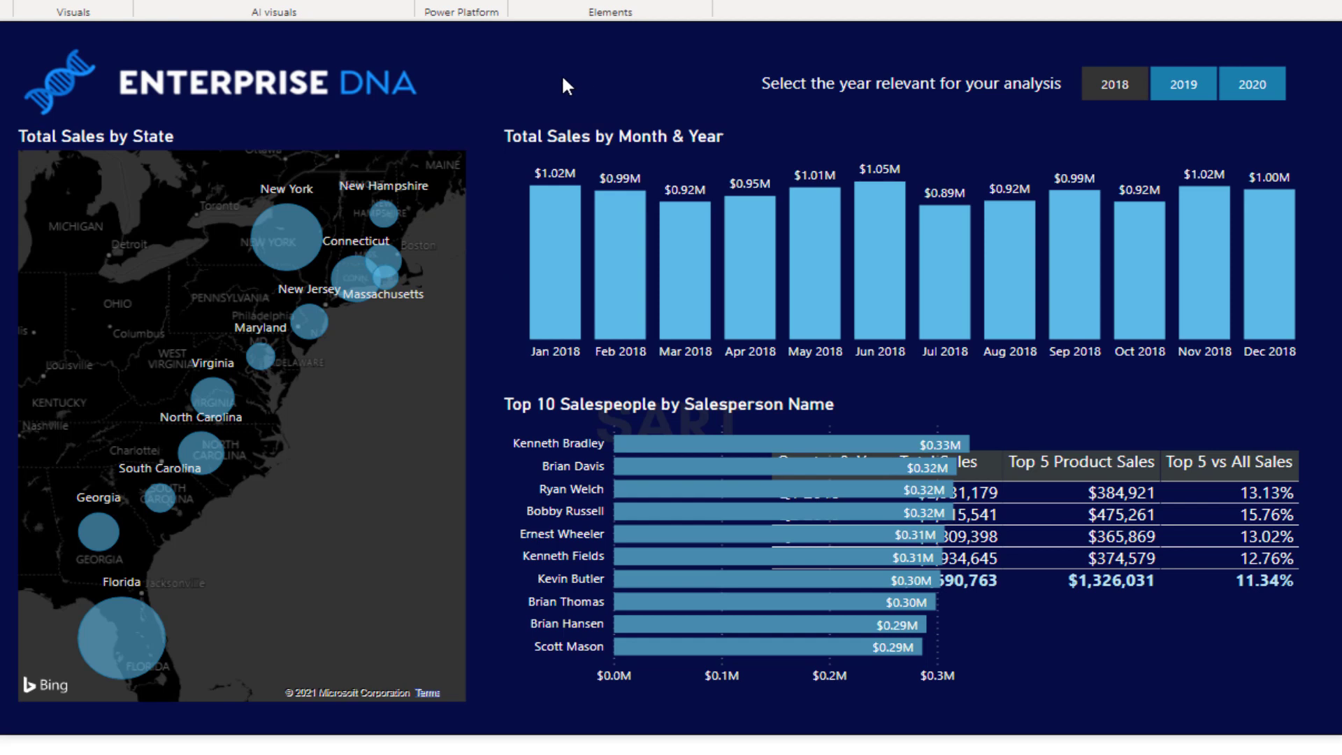
# Cross-filter the report by the New York bubble on the state map, and clear the selection.
pyautogui.click(281, 246)
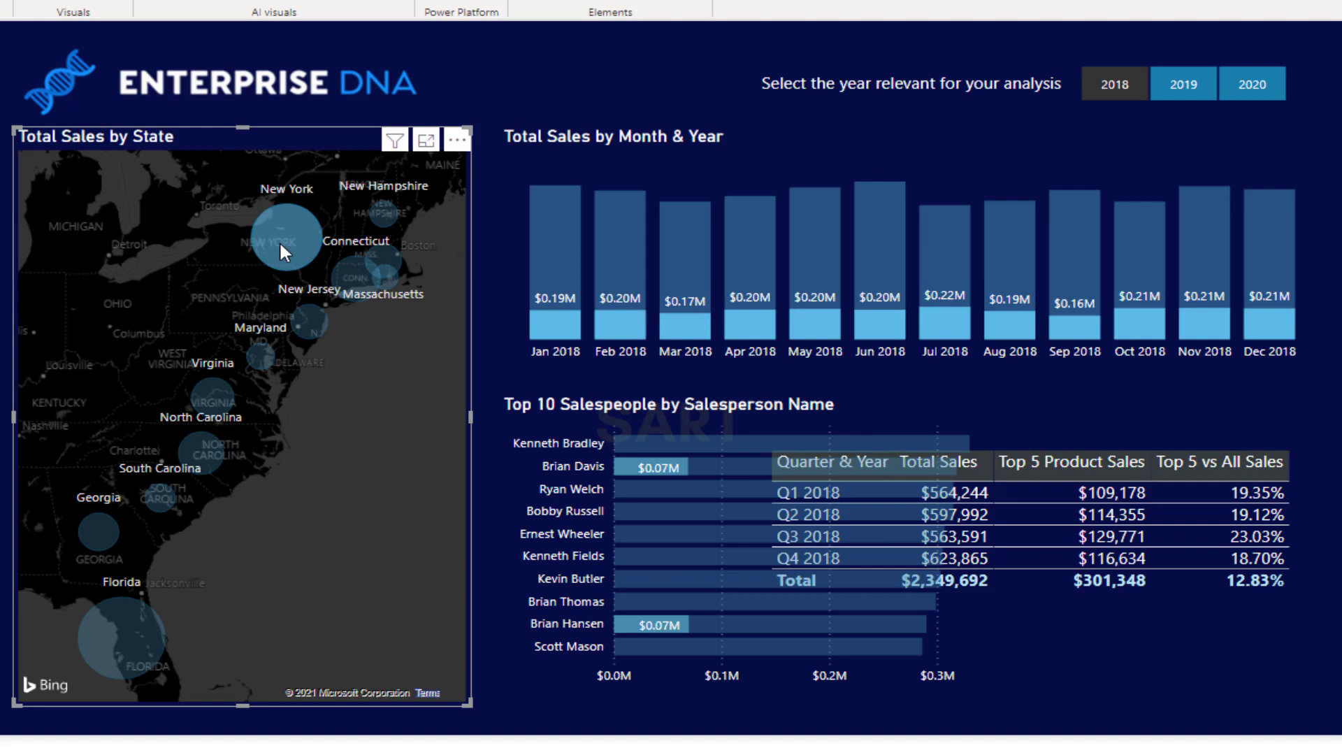
pyautogui.click(280, 243)
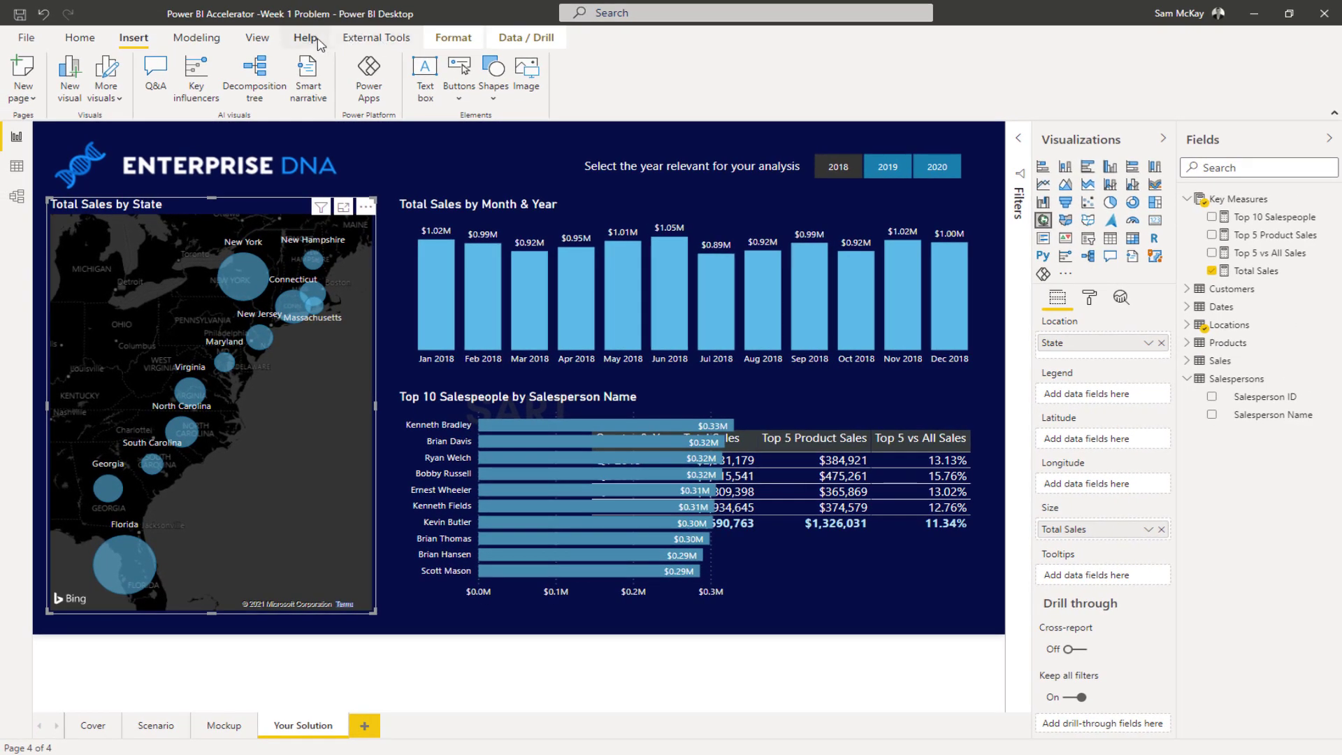
# Set the state map to filter the monthly sales chart, and test it with the New York, Maryland and North Carolina bubbles.
pyautogui.click(453, 37)
pyautogui.click(32, 78)
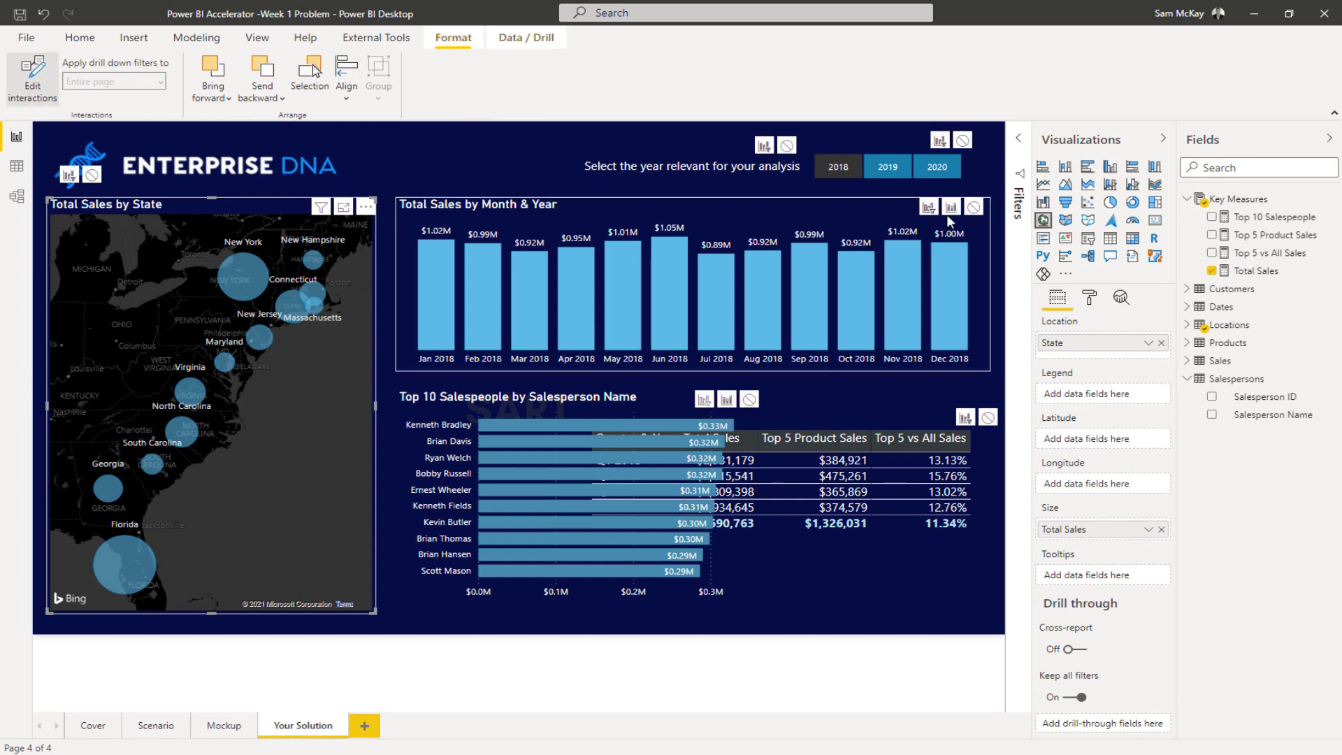
pyautogui.click(236, 267)
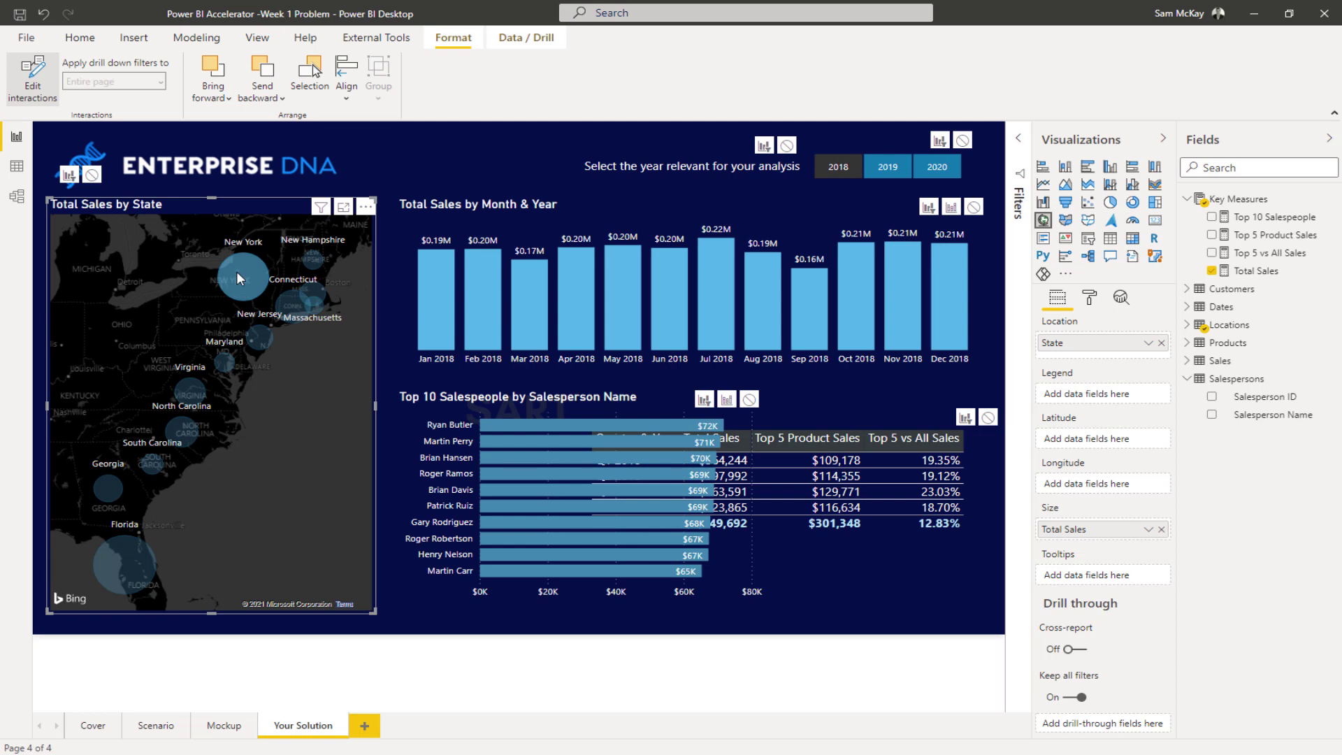
pyautogui.click(220, 367)
pyautogui.click(180, 439)
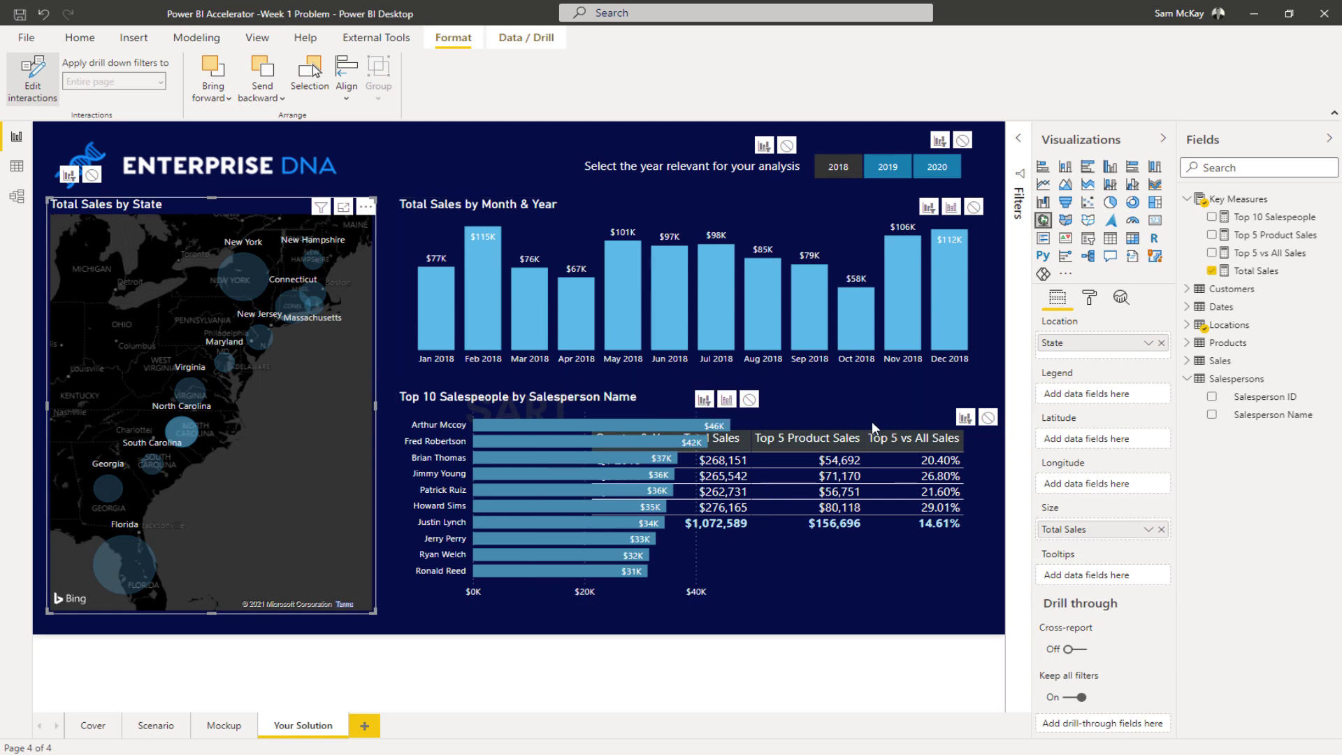
# Resize the quarterly table from its upper-left corner and remove Total Sales and Top 5 Product Sales from it.
pyautogui.click(594, 426)
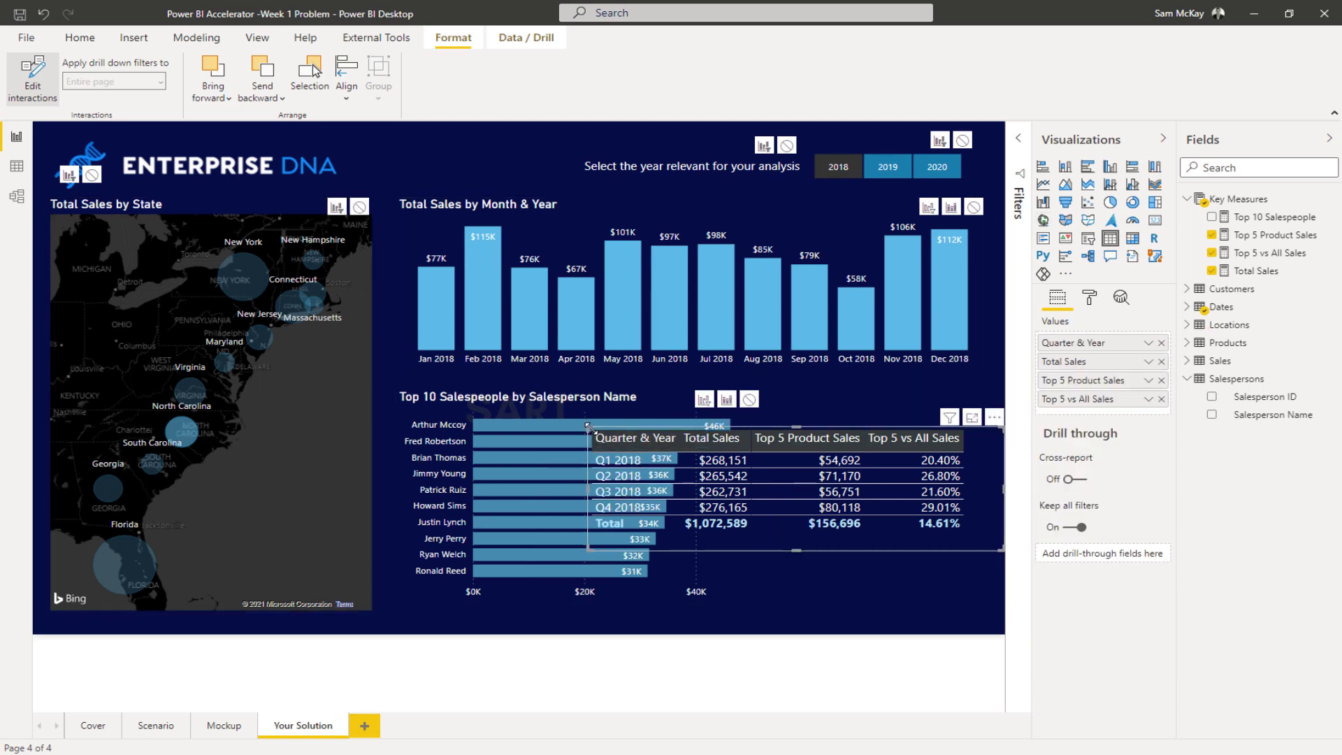
pyautogui.moveTo(587, 426); pyautogui.dragTo(680, 391)
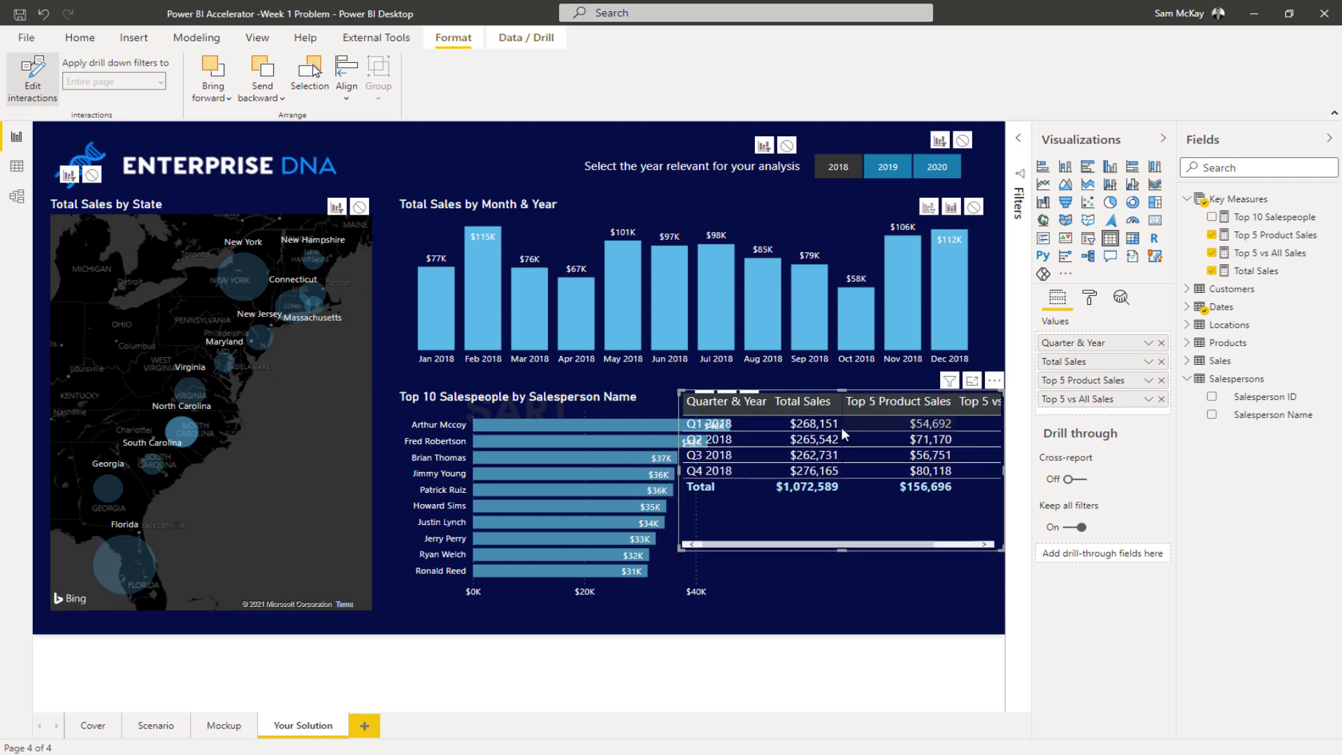
pyautogui.click(1161, 361)
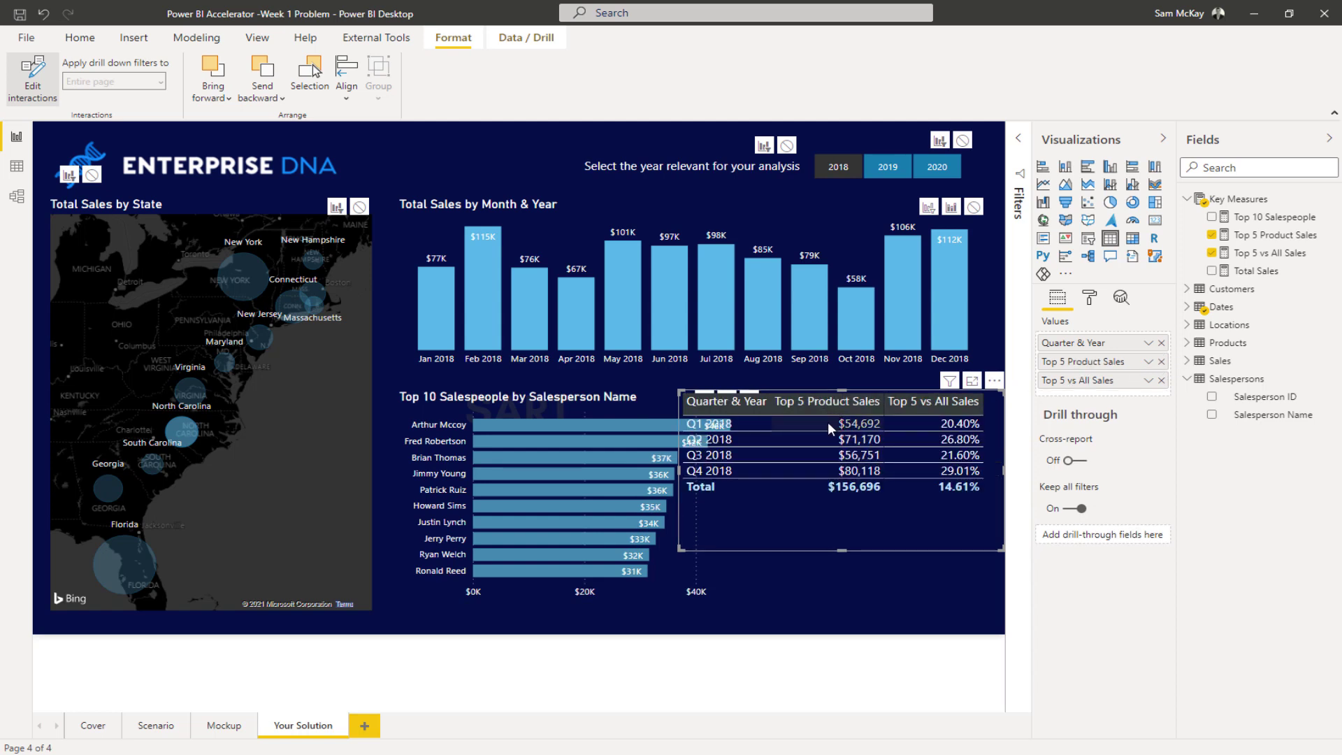
pyautogui.click(1161, 361)
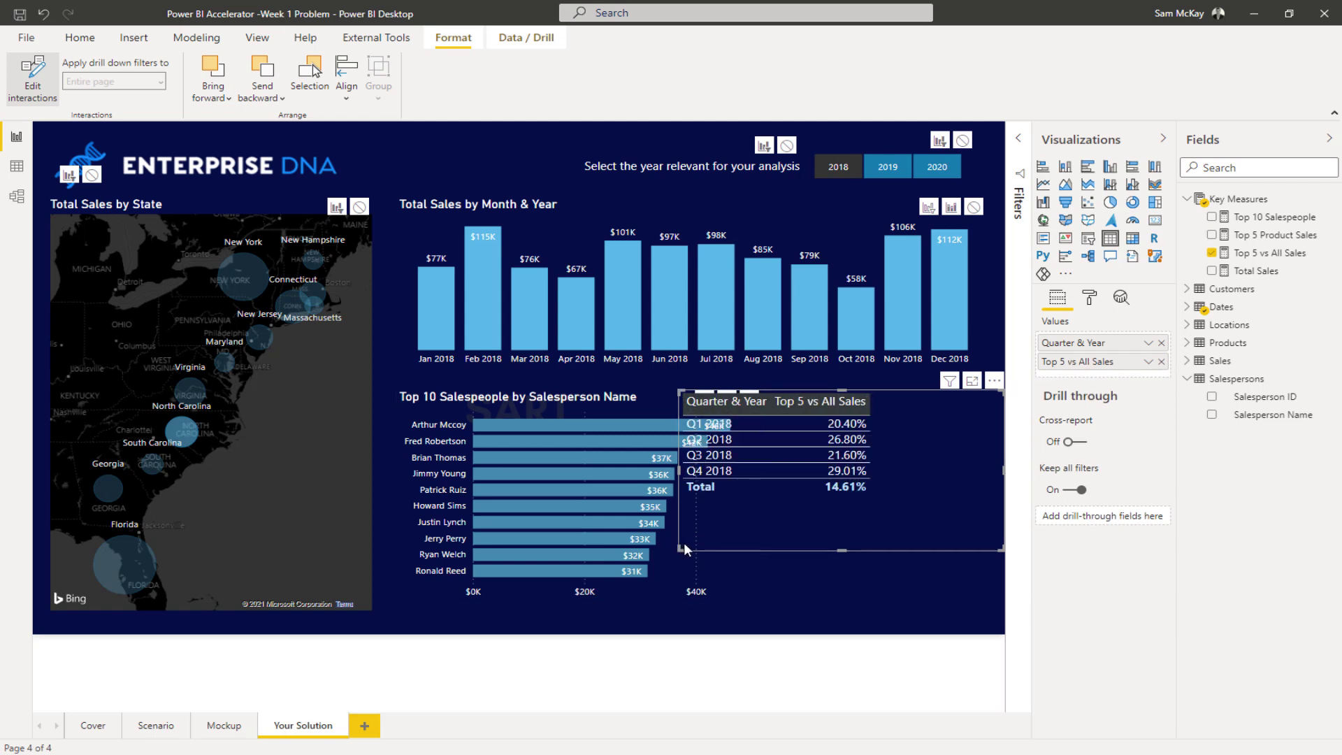
# Narrow and shorten the quarterly table to fit beside the Top 10 Salespeople chart, and move it near the page's lower-right corner.
pyautogui.moveTo(683, 543); pyautogui.dragTo(767, 585)
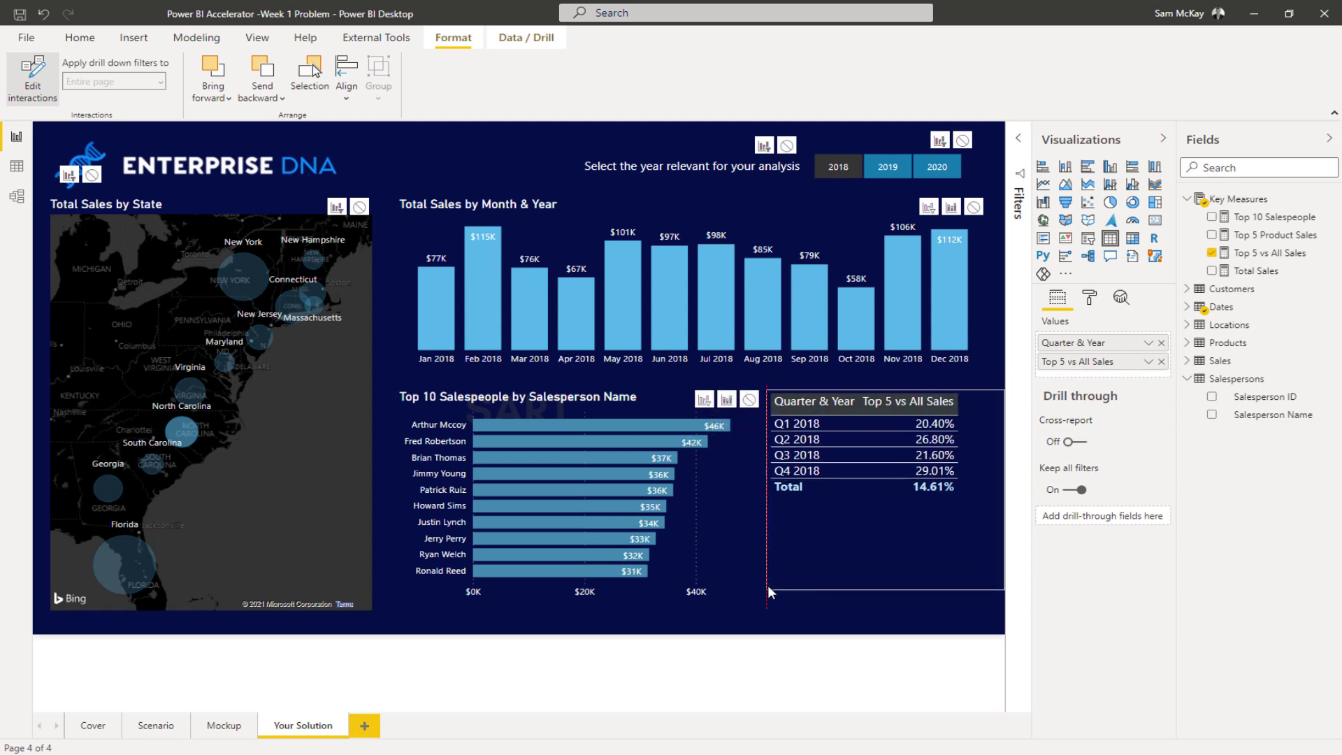
pyautogui.moveTo(1004, 589); pyautogui.dragTo(985, 501)
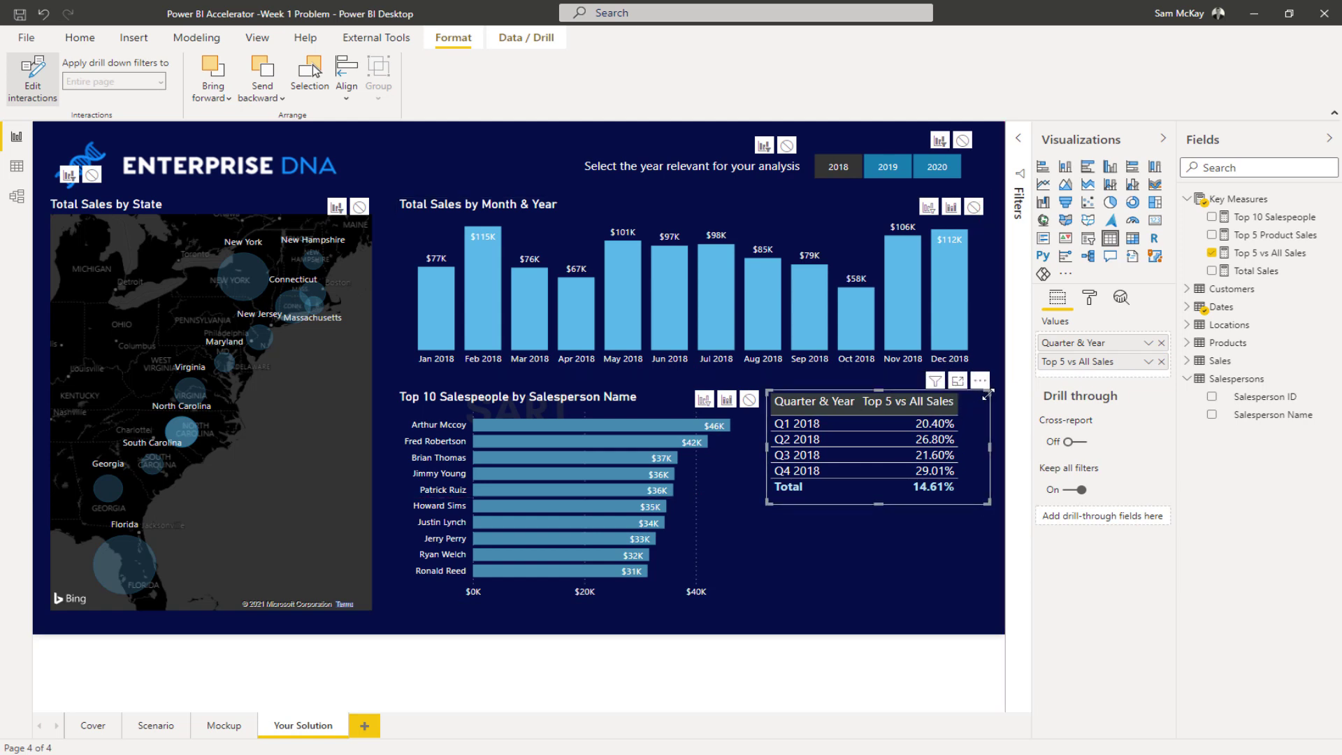
pyautogui.moveTo(987, 394); pyautogui.dragTo(963, 491)
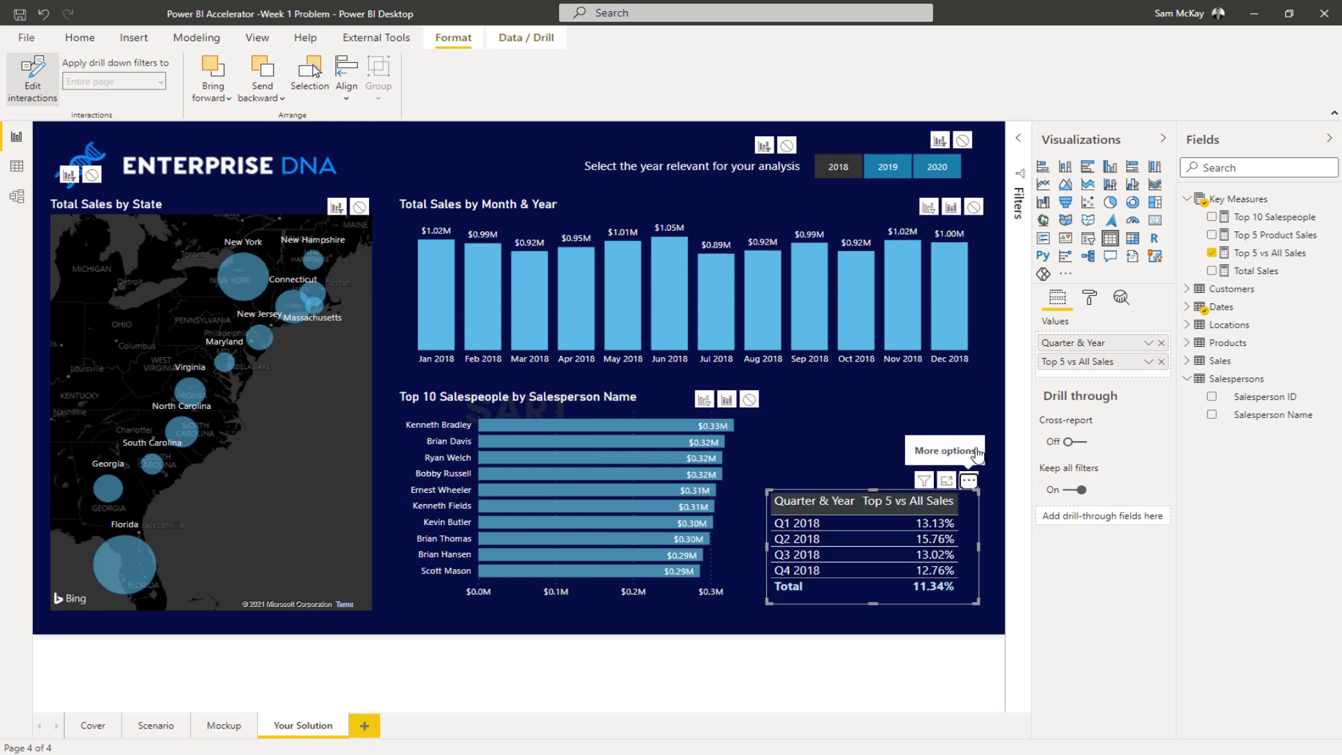
pyautogui.moveTo(969, 486)
pyautogui.mouseDown()
pyautogui.moveTo(973, 404)
pyautogui.moveTo(972, 482)
pyautogui.mouseUp()
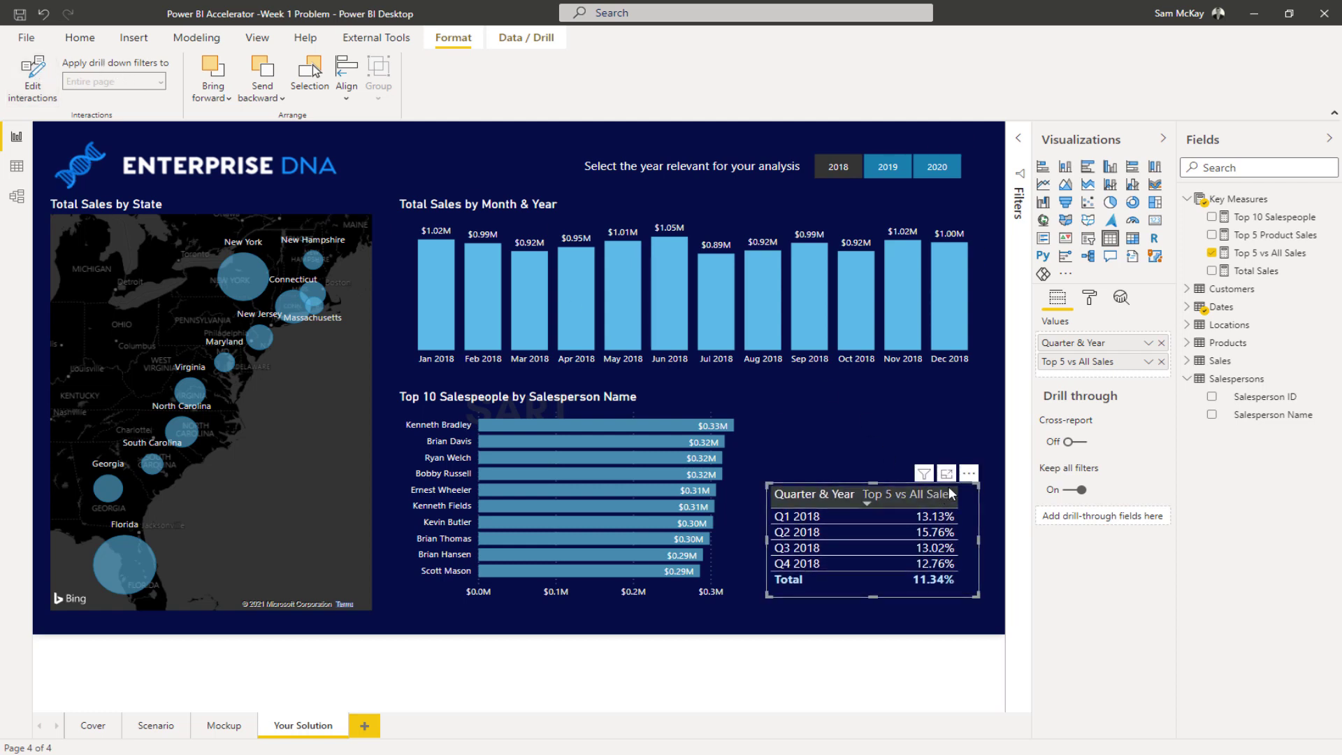
# Duplicate the quarterly table and stack the copy above the original beside the Top 10 Salespeople chart.
pyautogui.moveTo(965, 493); pyautogui.dragTo(971, 383)
pyautogui.click(974, 489)
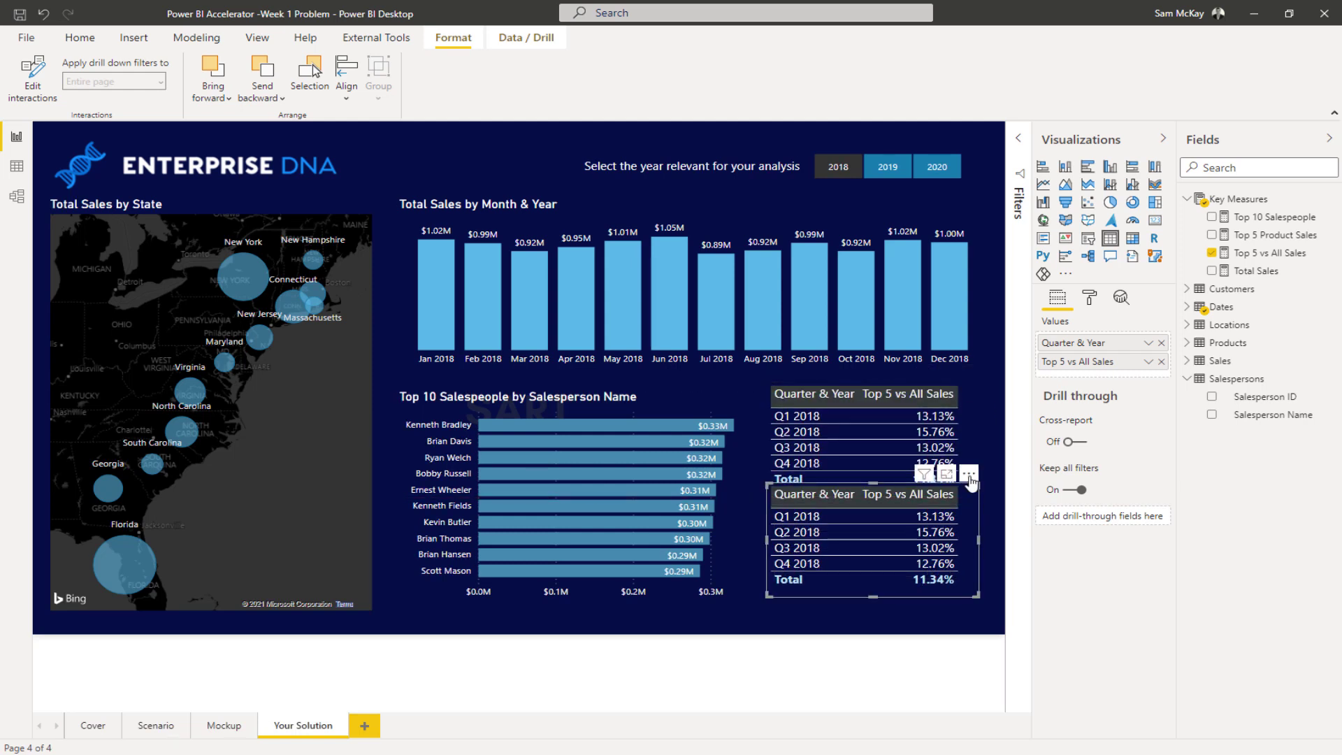
pyautogui.moveTo(970, 481); pyautogui.dragTo(971, 503)
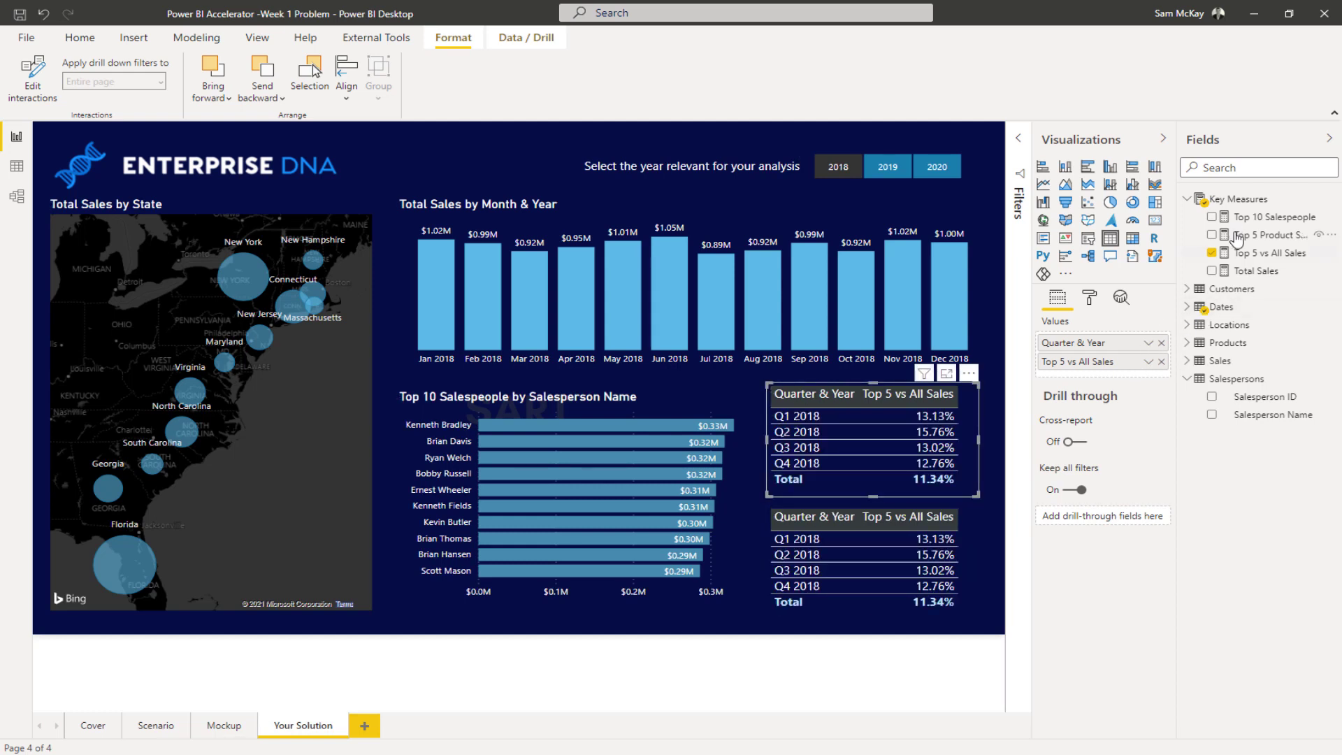
# Replace Top 5 vs All Sales with Top 5 Product Sales in the upper quarterly table, and slightly widen the lower table.
pyautogui.click(1211, 235)
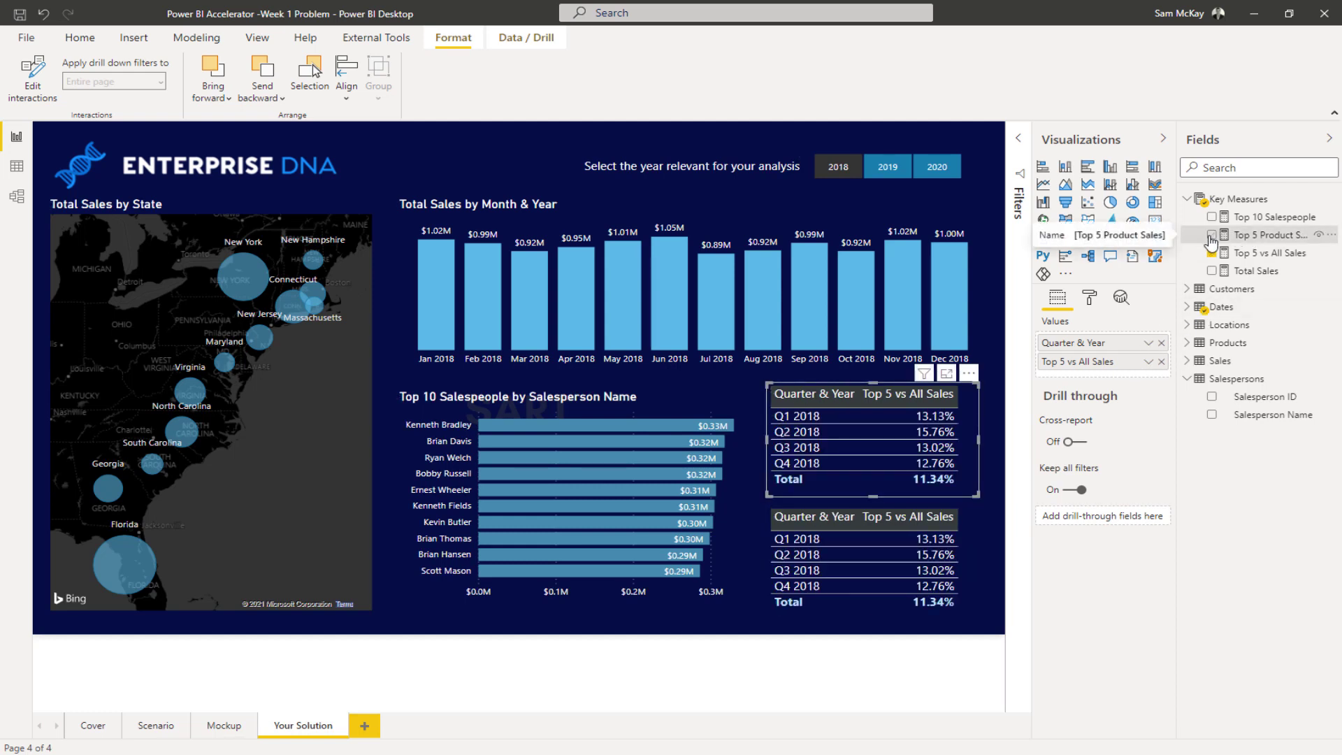
pyautogui.click(1162, 362)
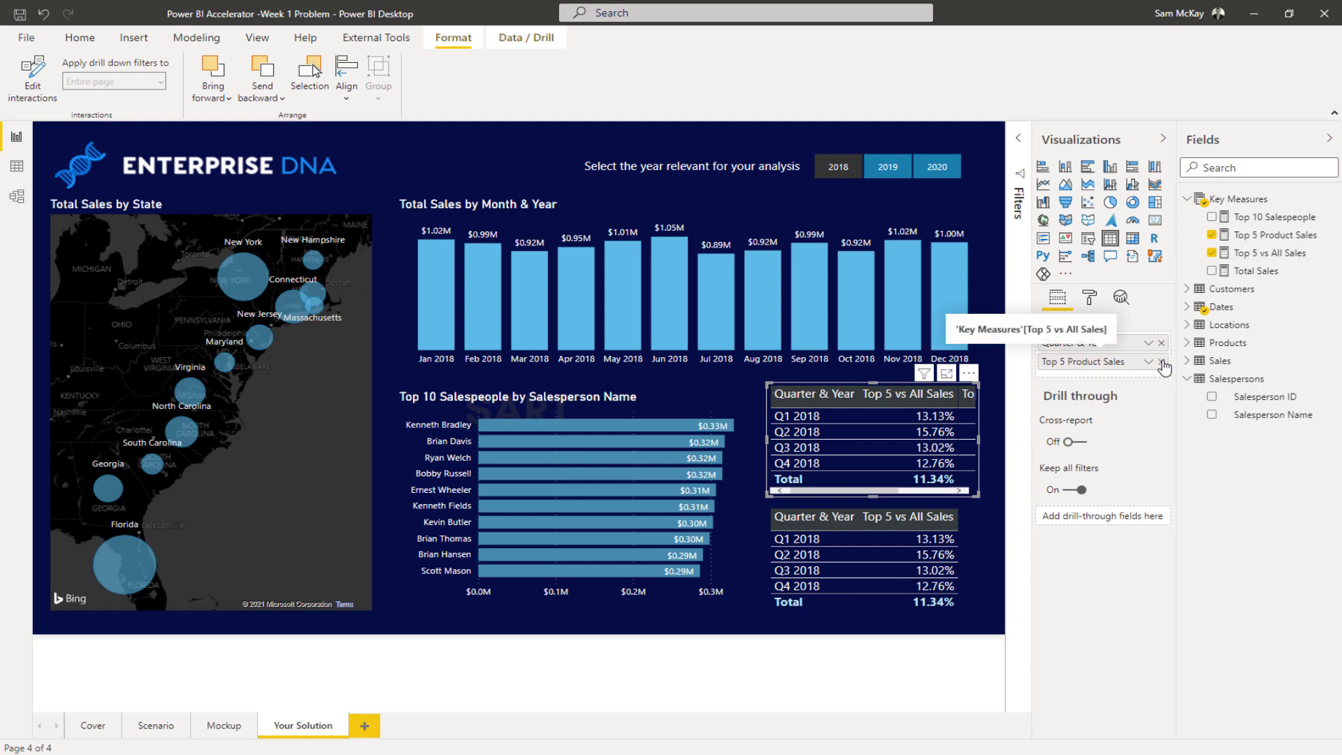
pyautogui.click(959, 521)
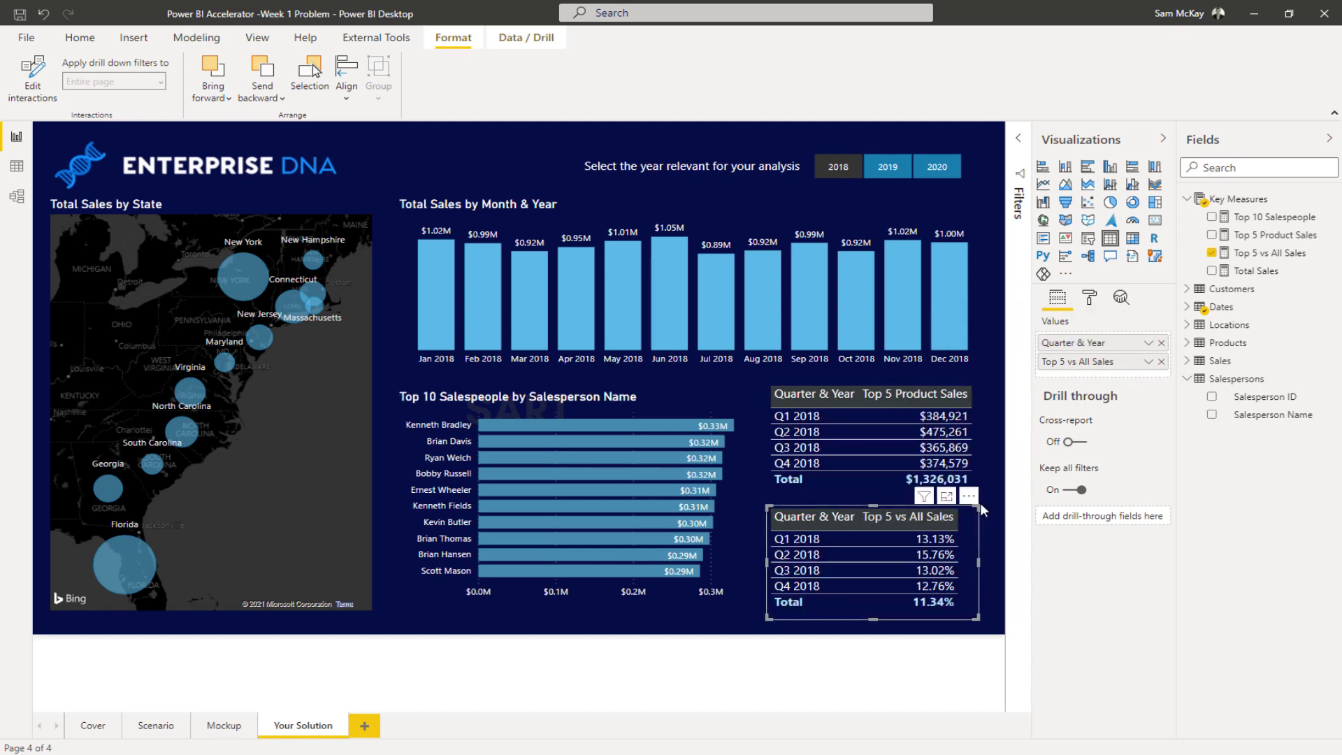
pyautogui.moveTo(975, 508); pyautogui.dragTo(987, 506)
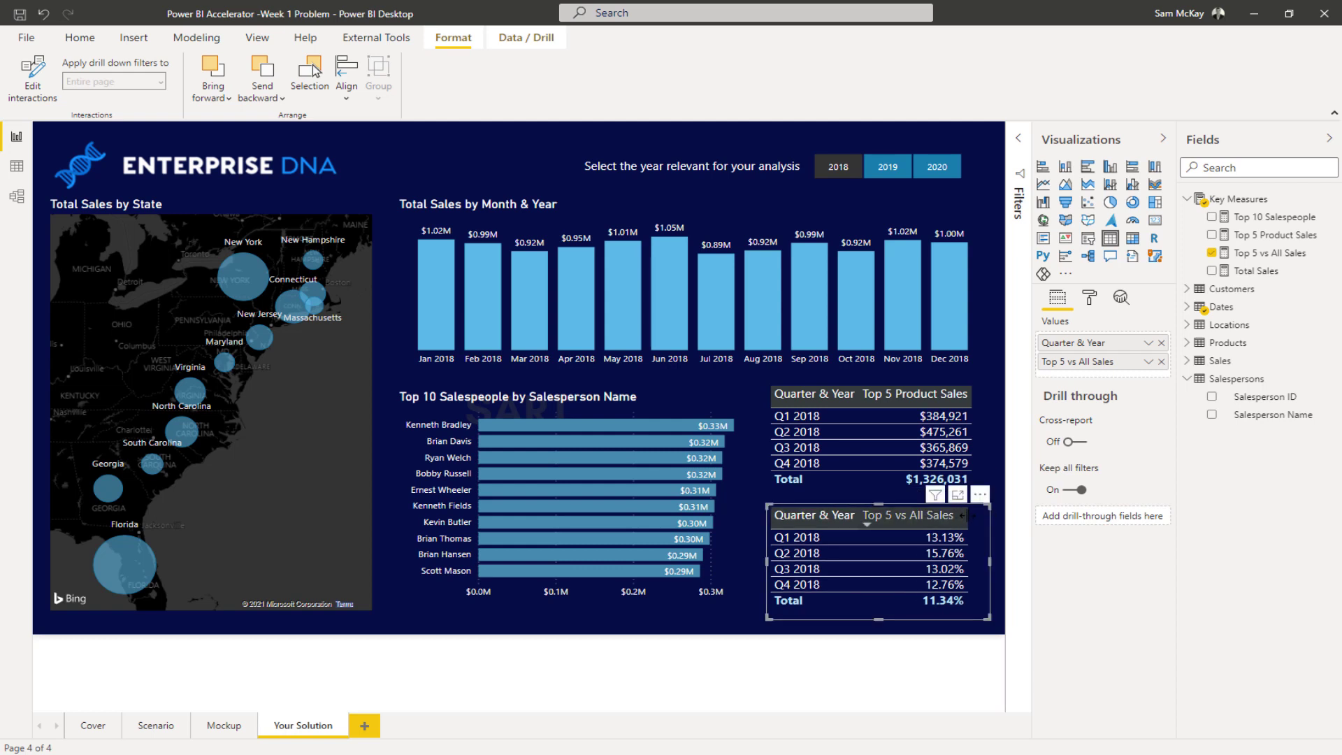
pyautogui.click(485, 144)
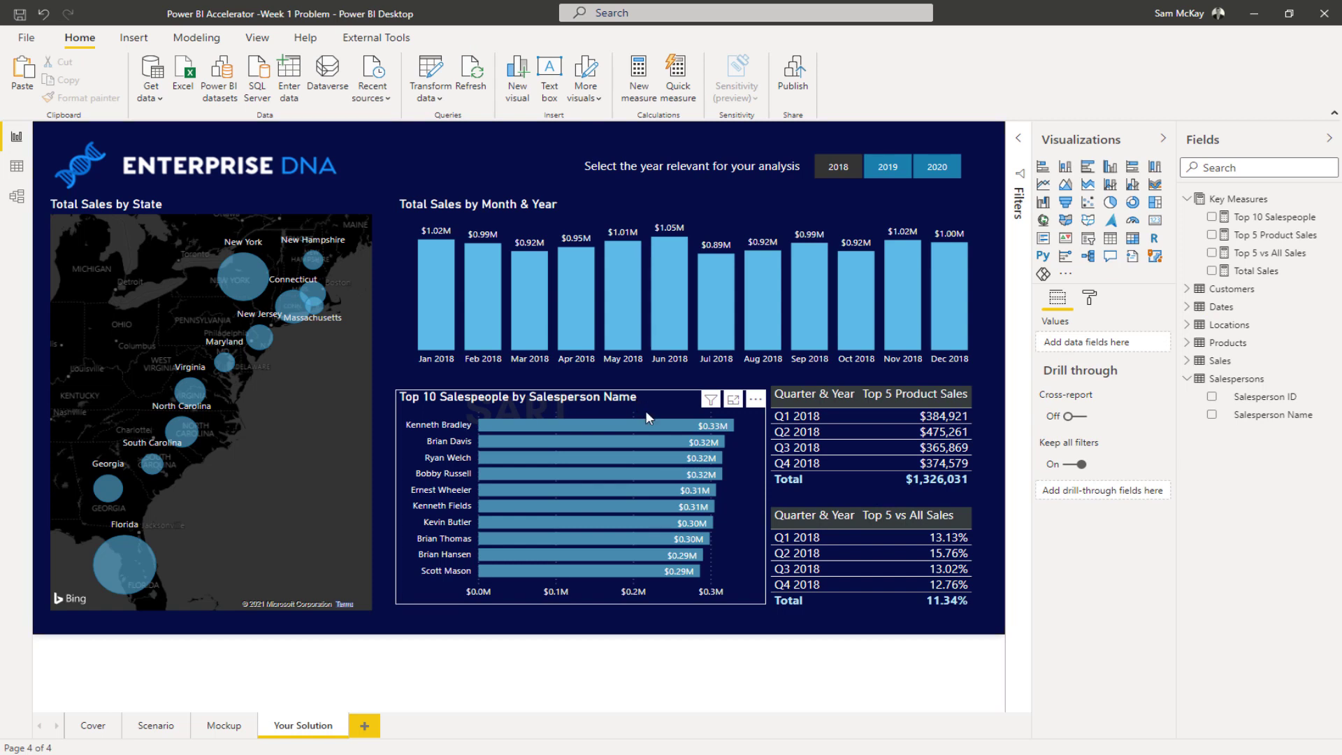
# Narrow the Top 10 Salespeople chart slightly and extend its upper edge closer to the monthly sales chart.
pyautogui.click(397, 279)
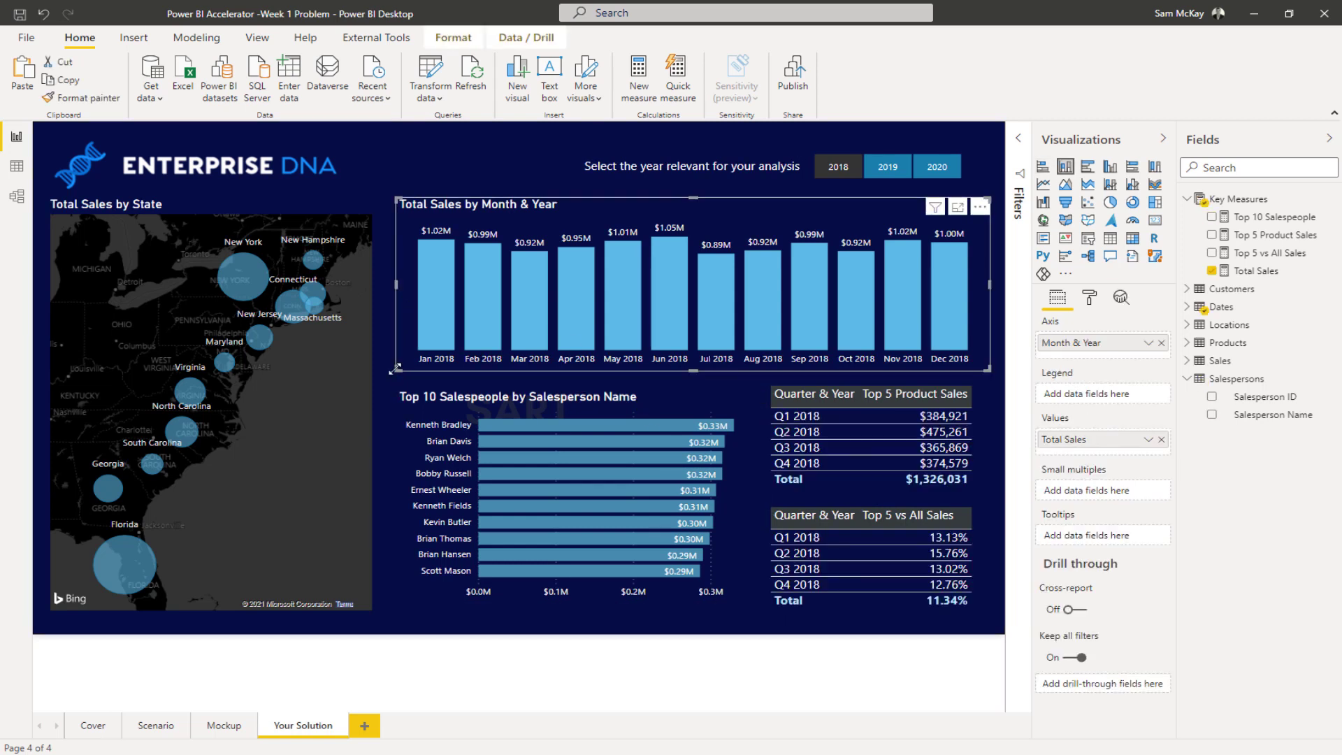
pyautogui.click(756, 596)
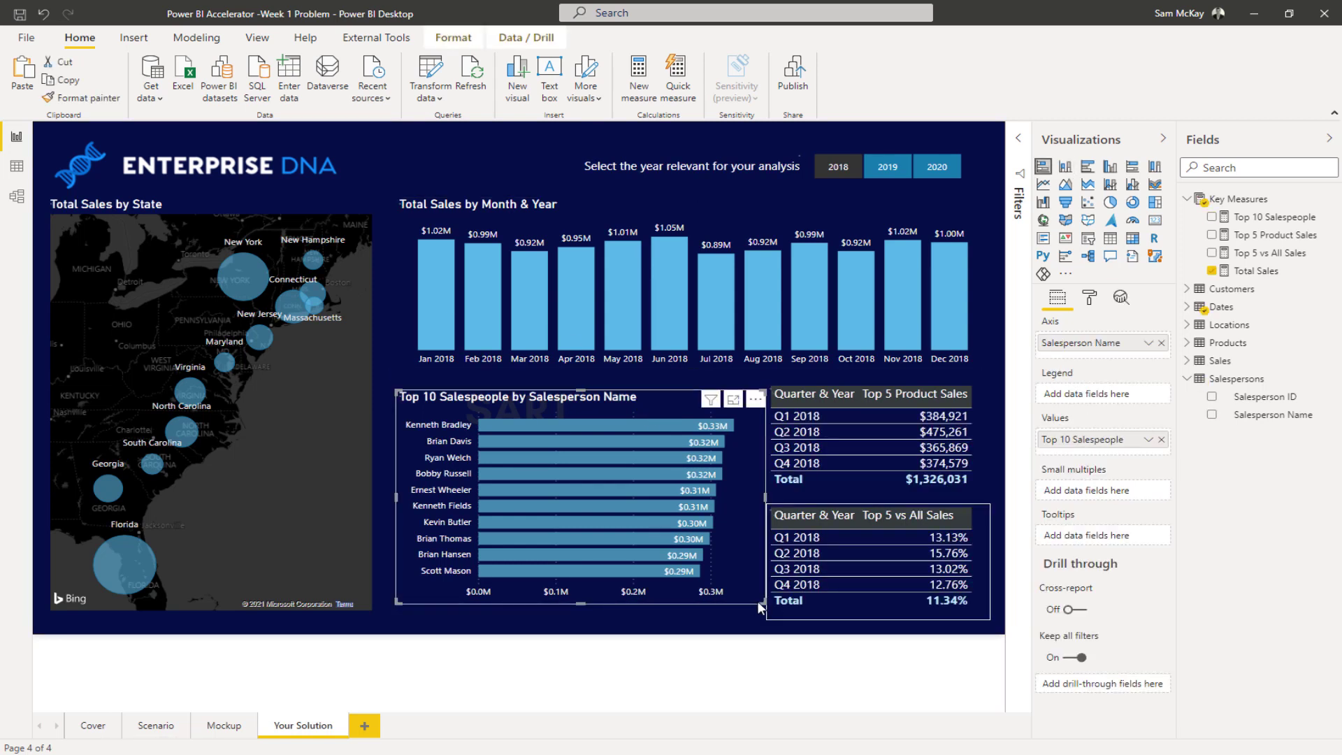
pyautogui.moveTo(762, 599); pyautogui.dragTo(751, 601)
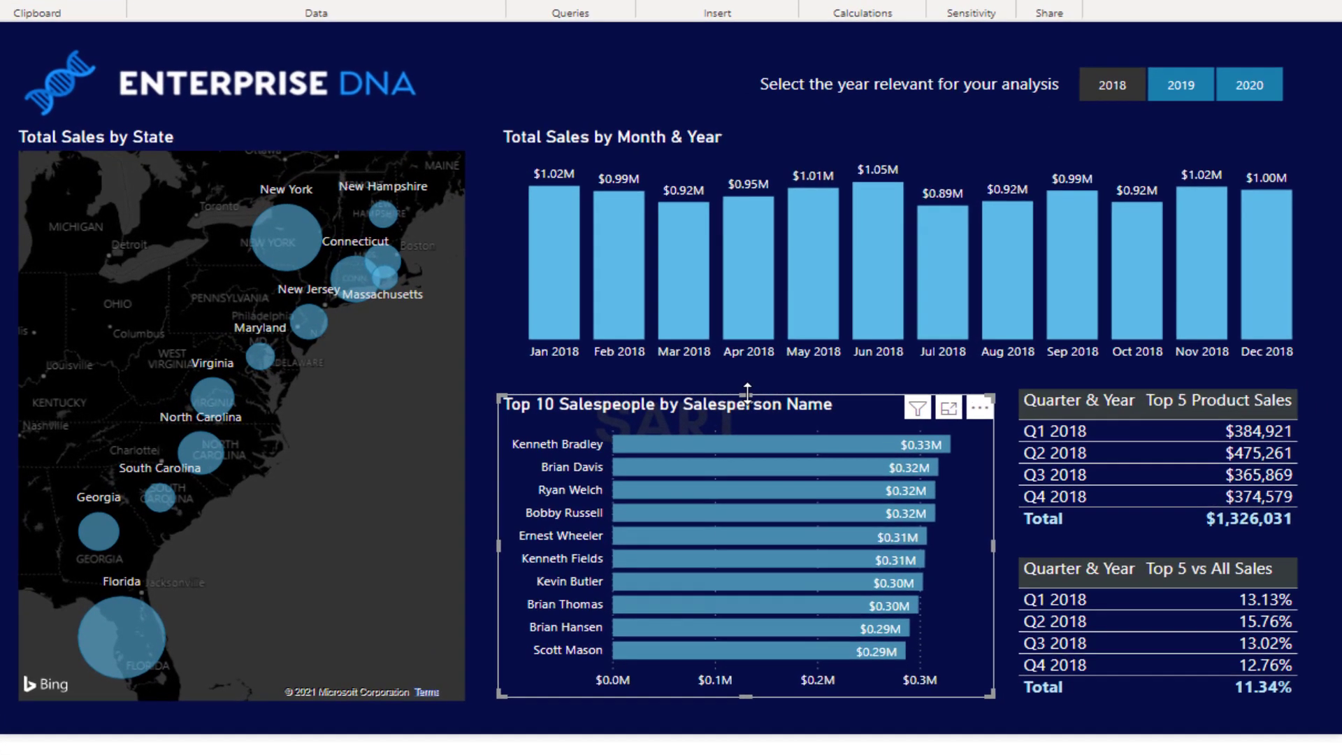
pyautogui.moveTo(747, 391); pyautogui.dragTo(755, 385)
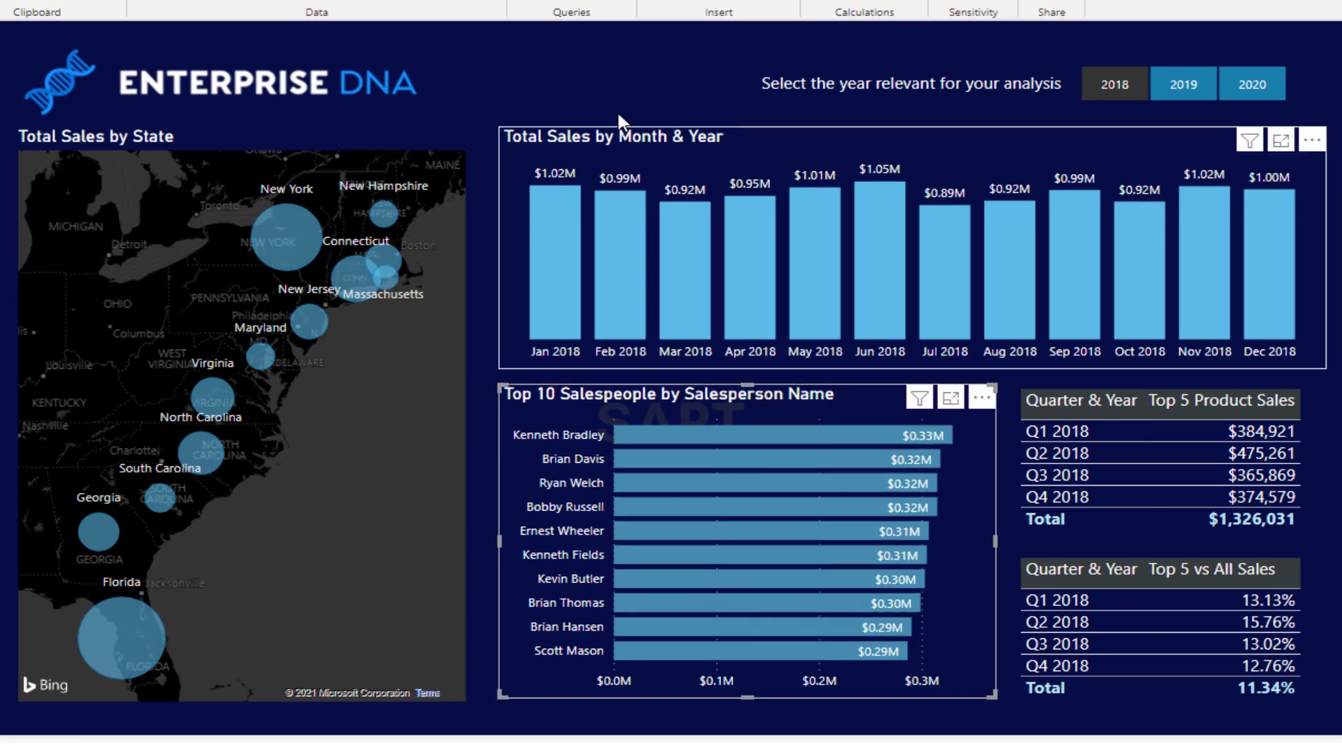
pyautogui.click(606, 44)
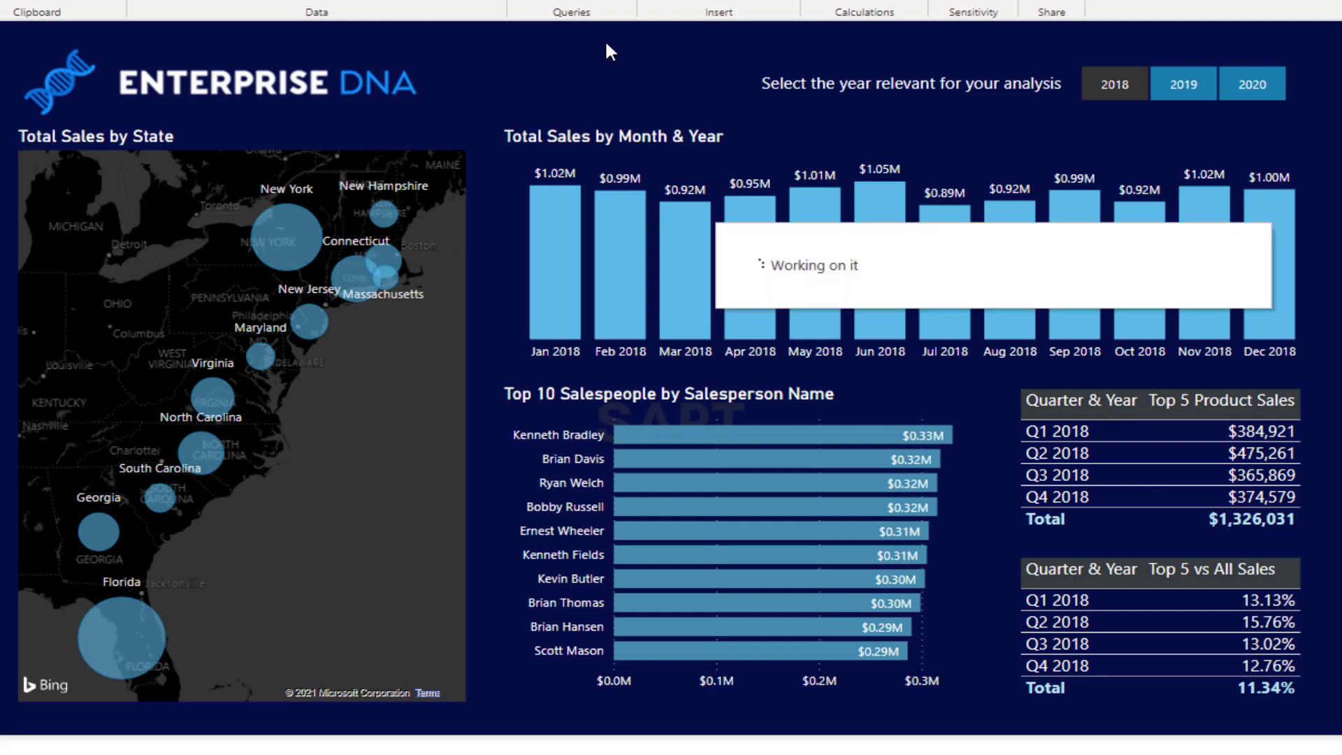
# Filter the report by 2019 and 2020, cross-filter it by the Florida bubble on the state map, and clear the Florida selection.
pyautogui.click(1202, 85)
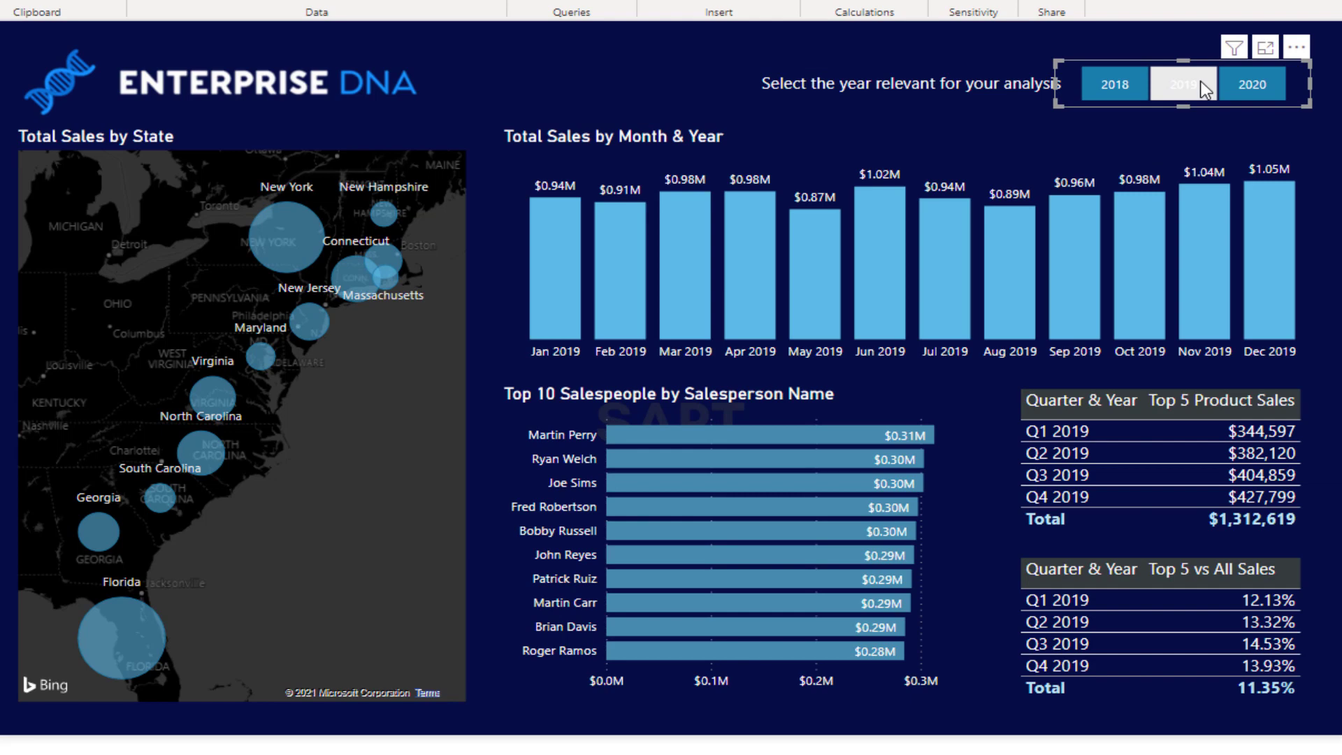
pyautogui.click(1244, 86)
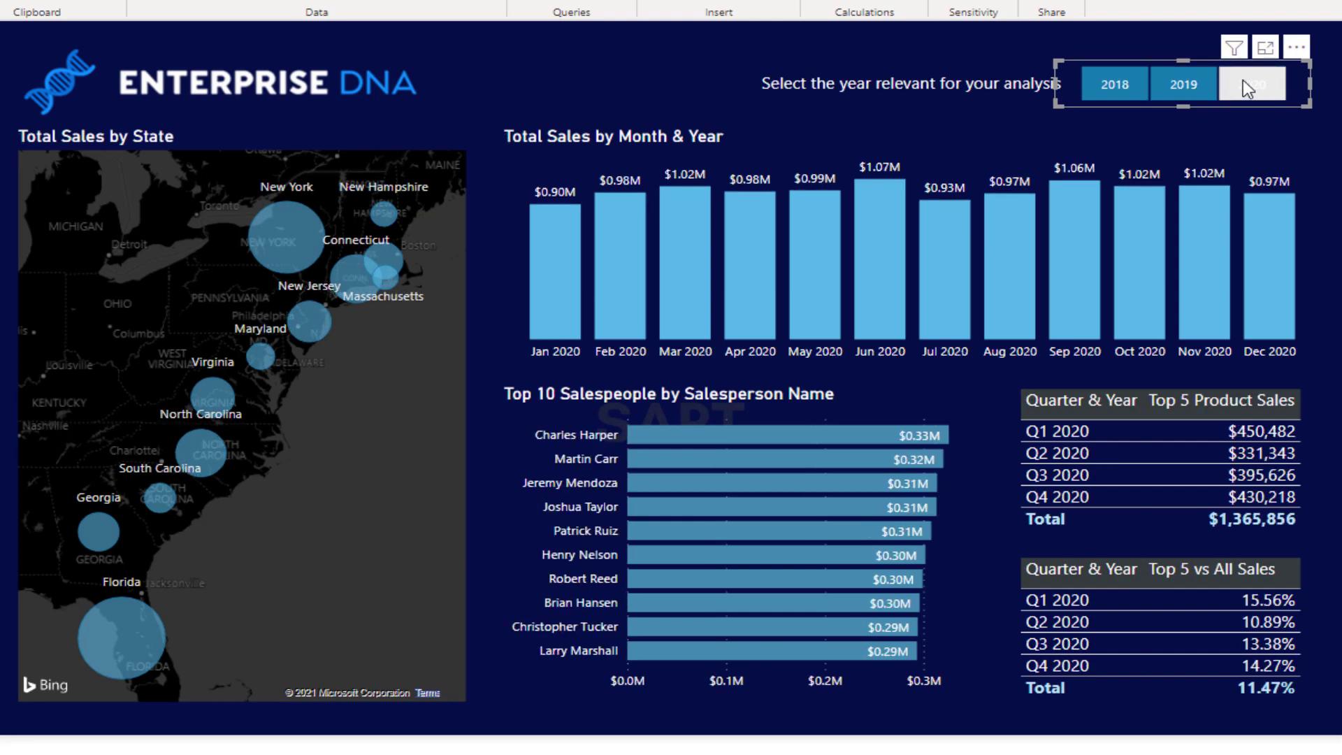
pyautogui.click(136, 622)
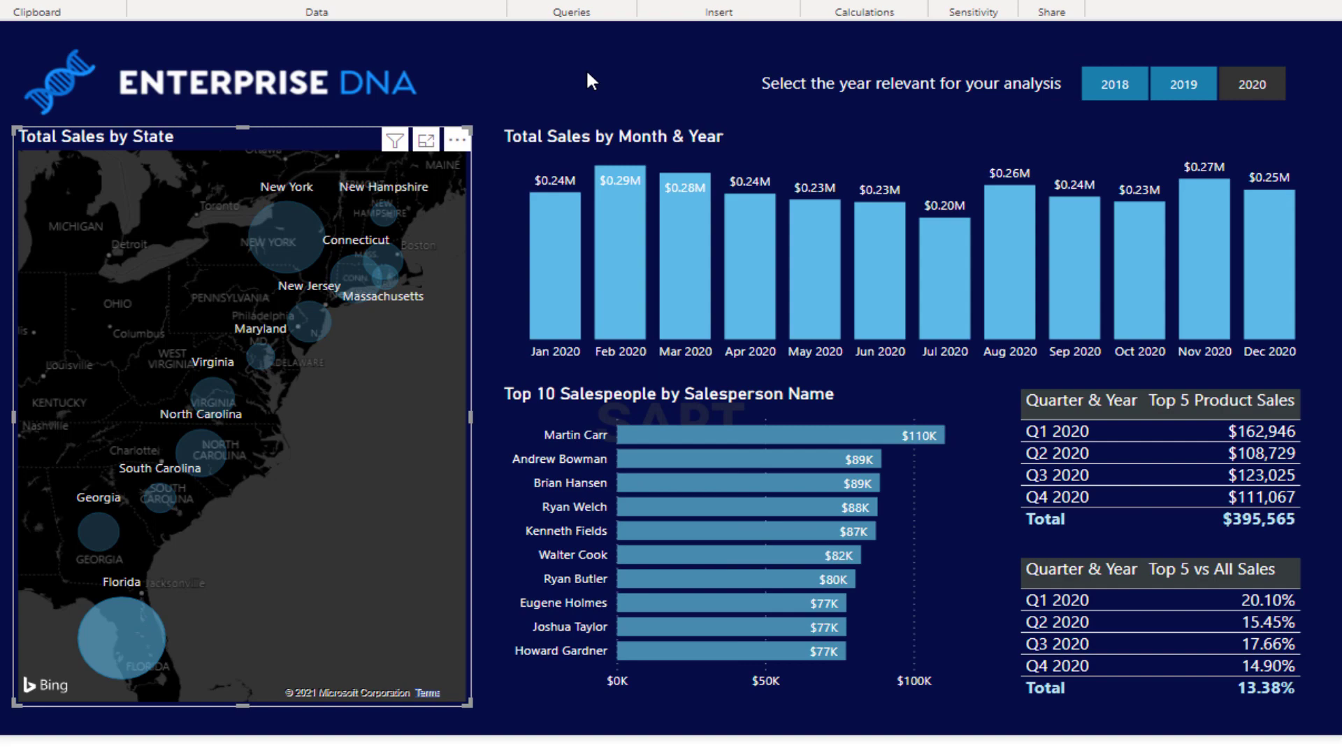
pyautogui.click(162, 630)
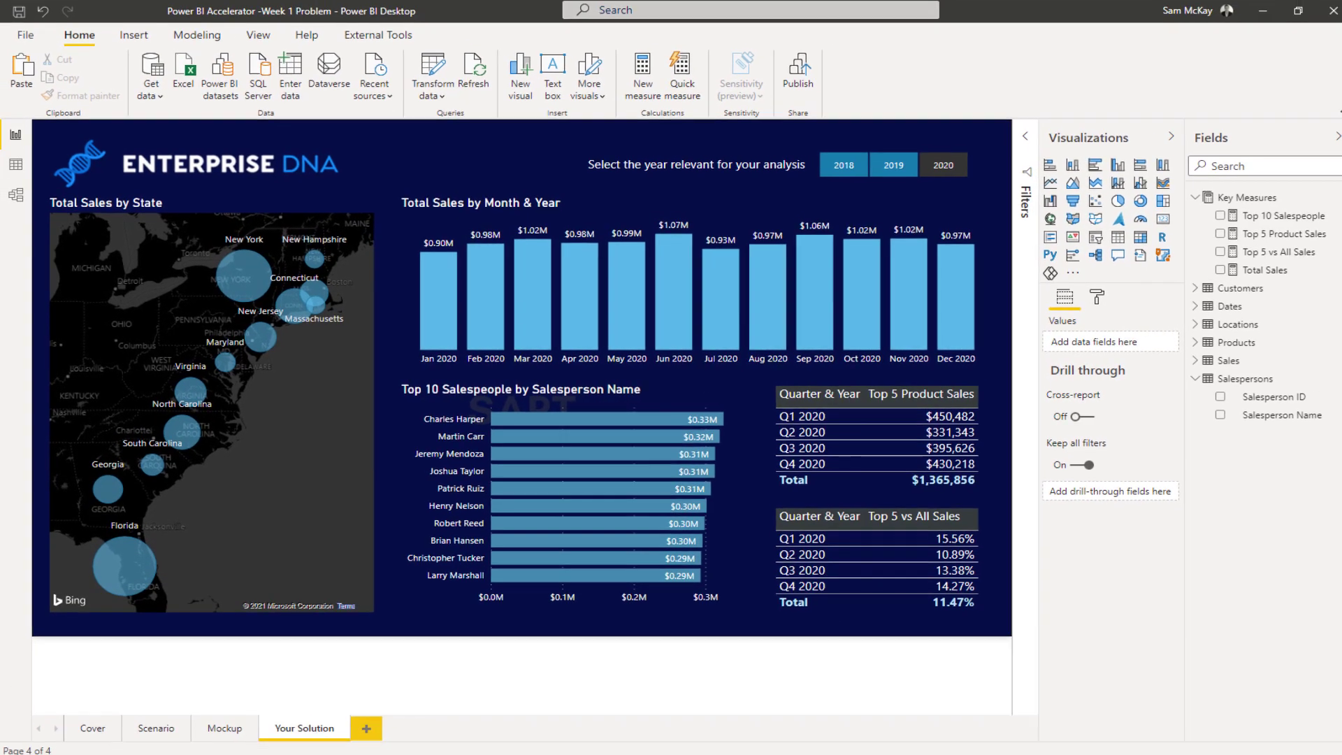
# Reread the four acquisition questions in the Snipping Tool capture, and minimize it.
pyautogui.moveTo(753, 121); pyautogui.dragTo(707, 165)
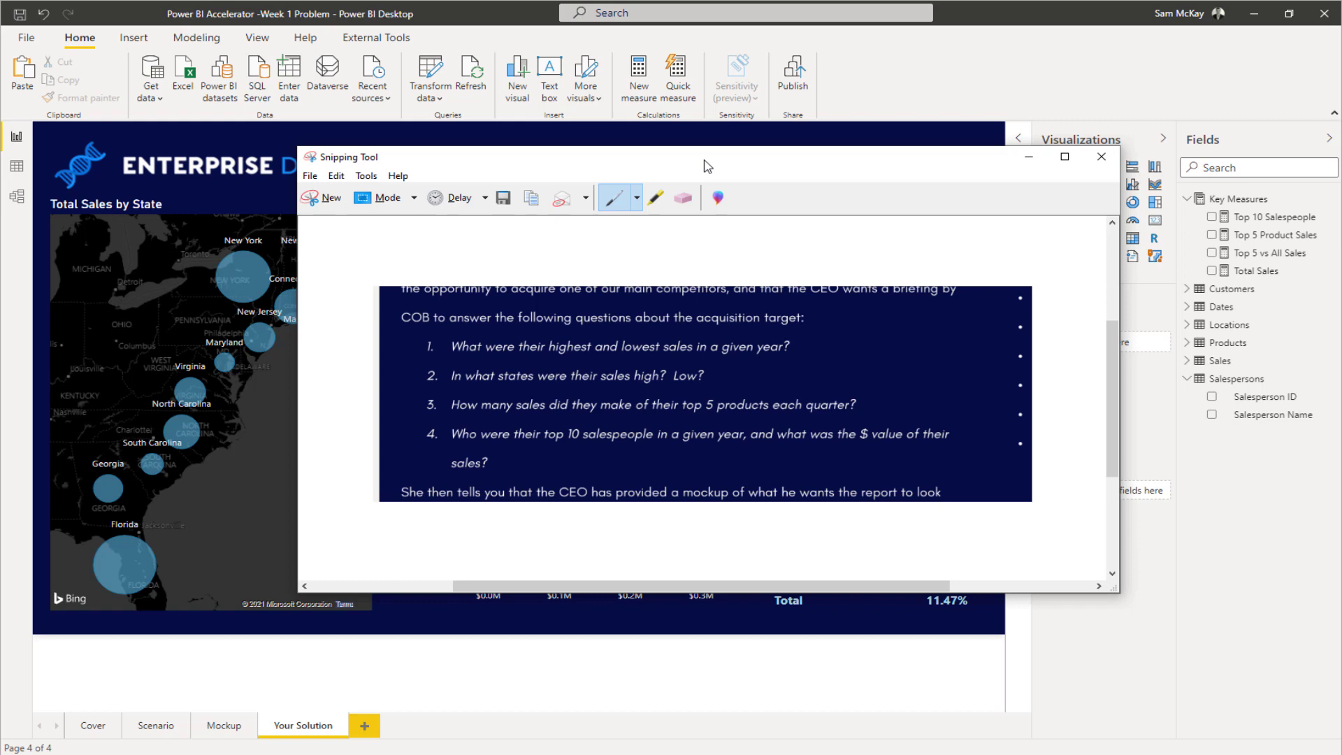
pyautogui.click(1028, 157)
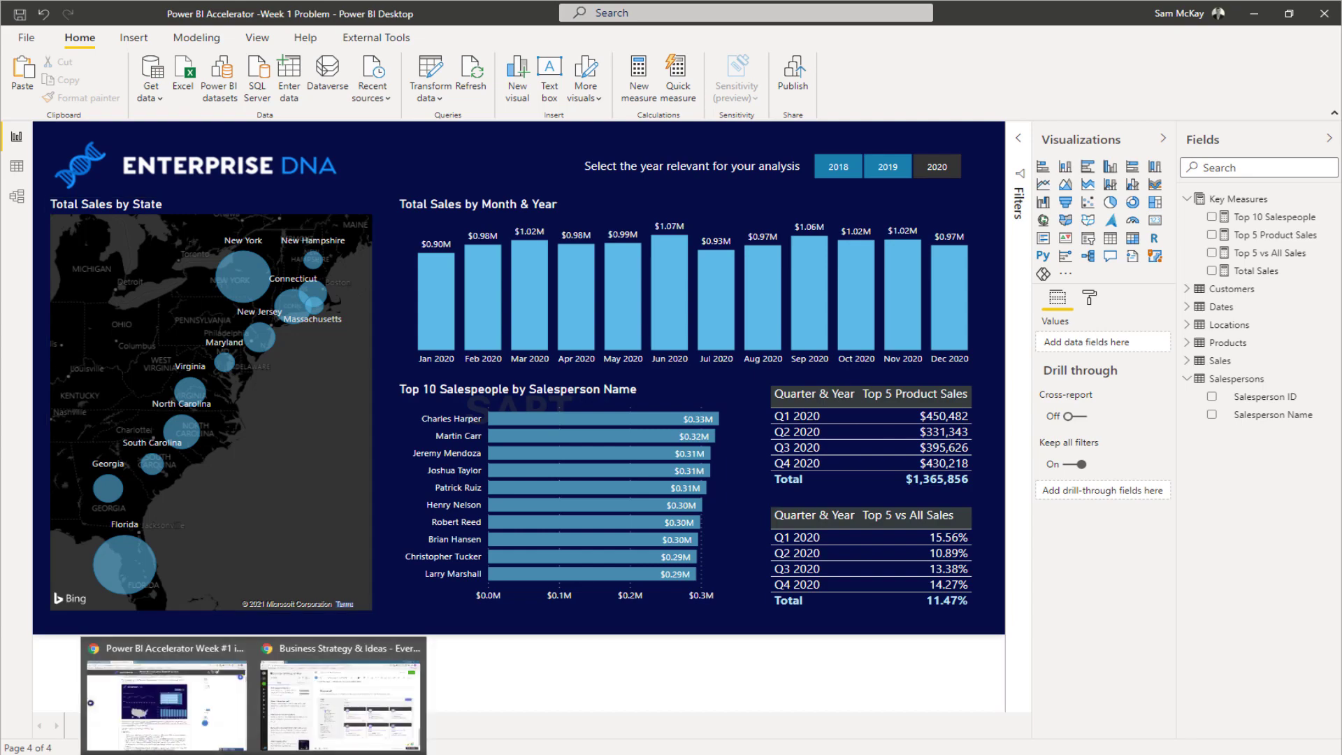
# Switch to Chrome and review the Power BI Accelerator Week #1 forum post, including its brief, report mockup, notes and replies.
pyautogui.click(341, 699)
pyautogui.scroll(-3, 149, 271)
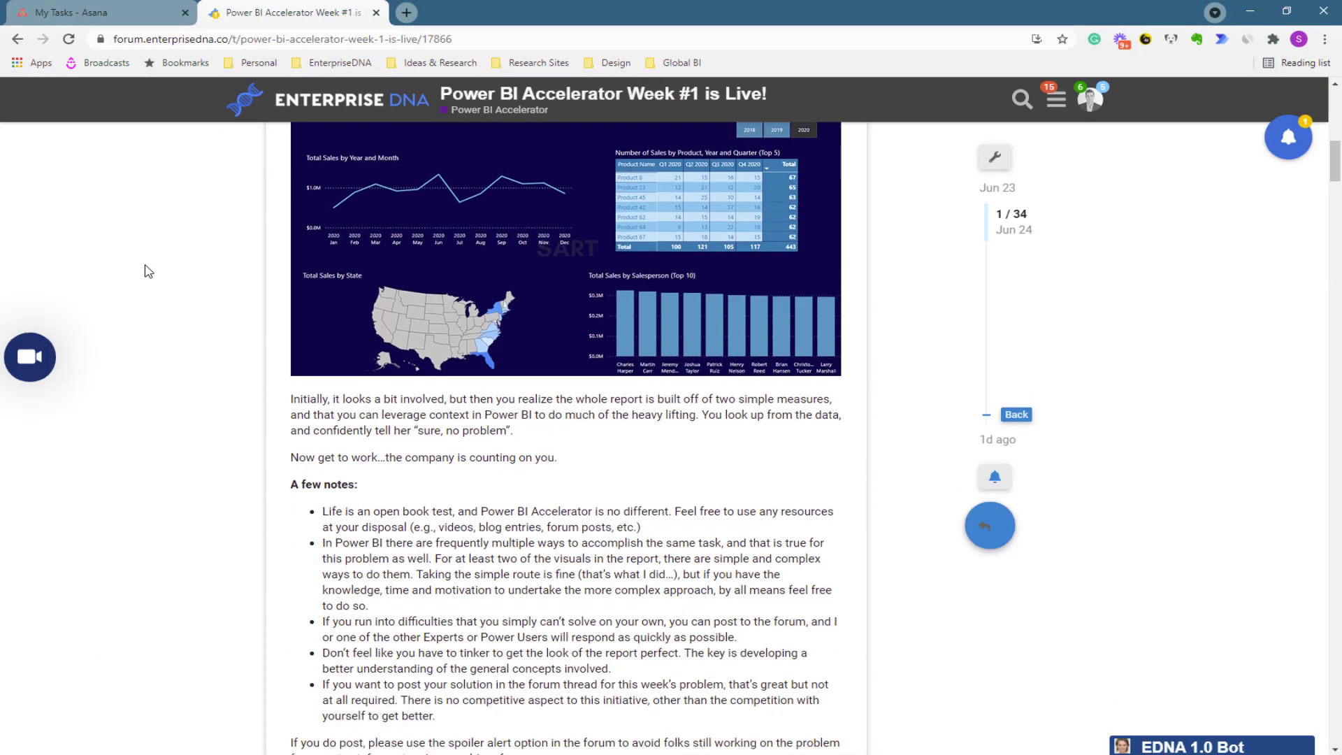
pyautogui.scroll(6, 148, 272)
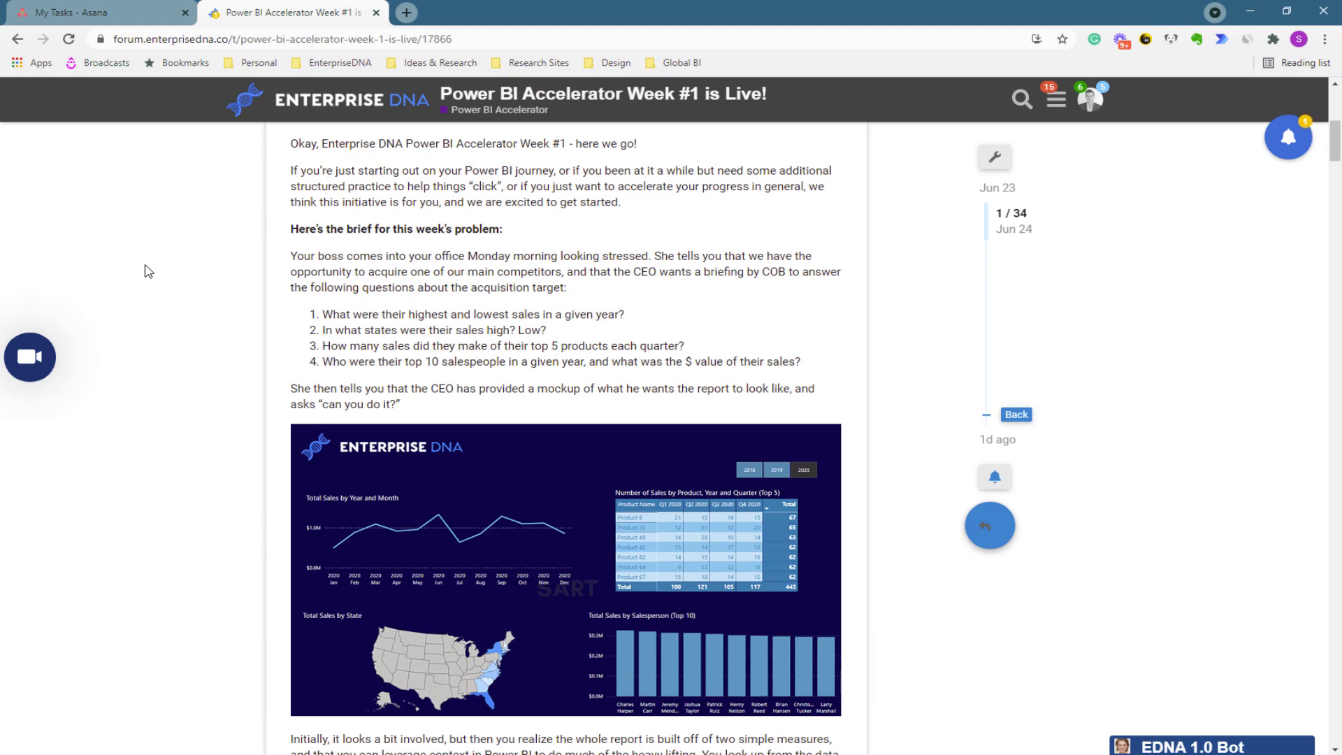
pyautogui.scroll(-4, 149, 272)
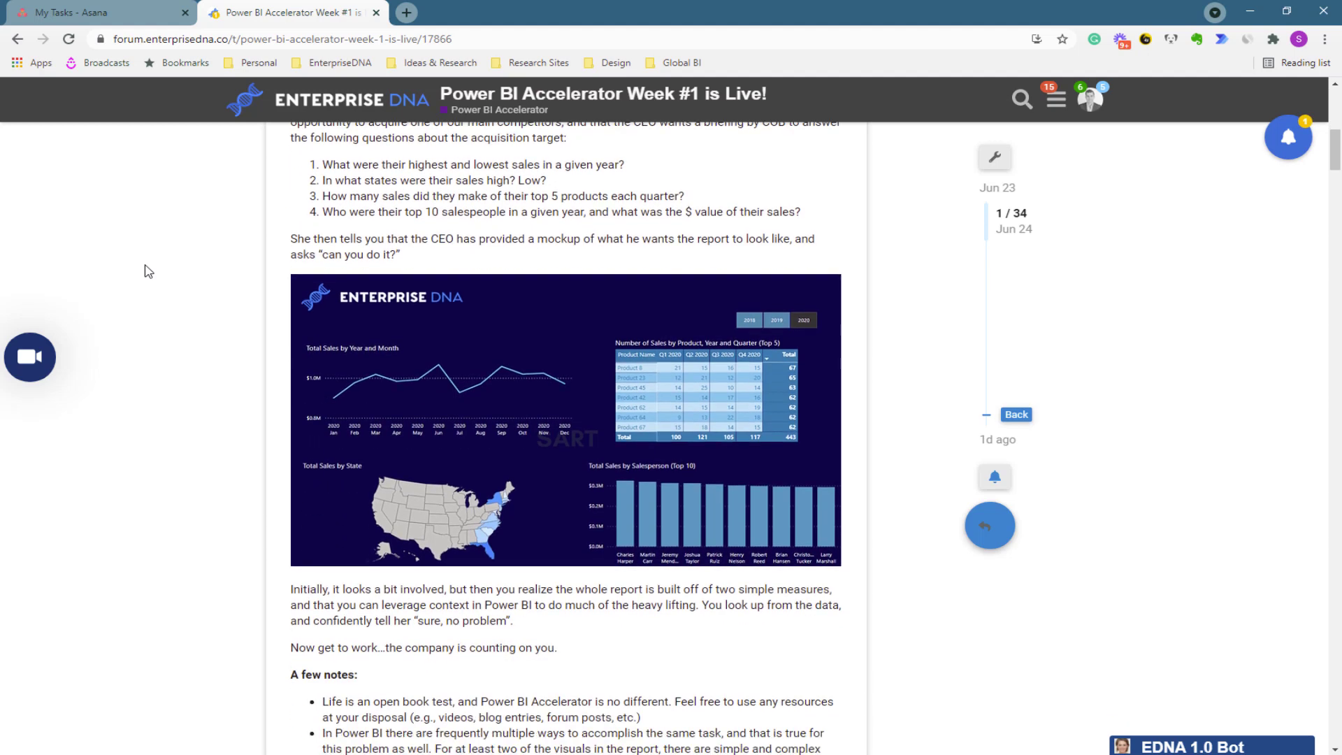
pyautogui.scroll(-2, 149, 271)
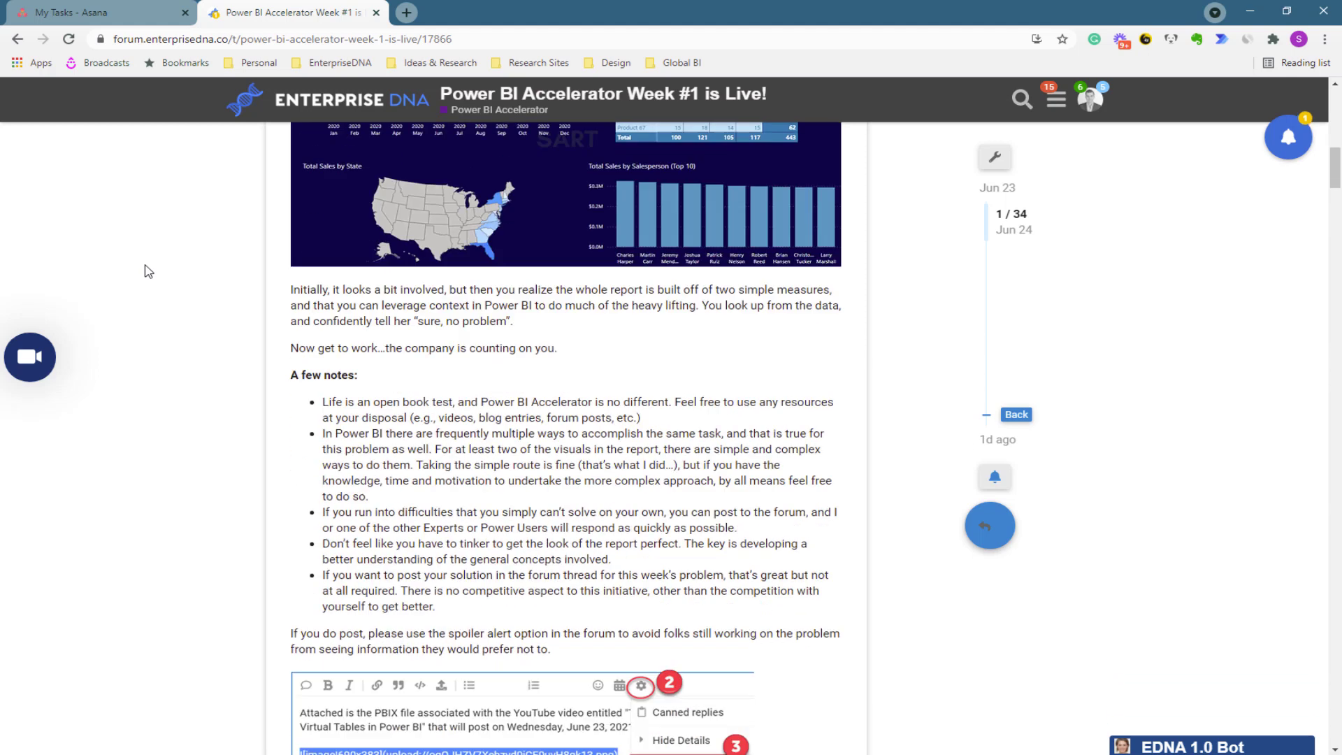
pyautogui.scroll(-5, 149, 271)
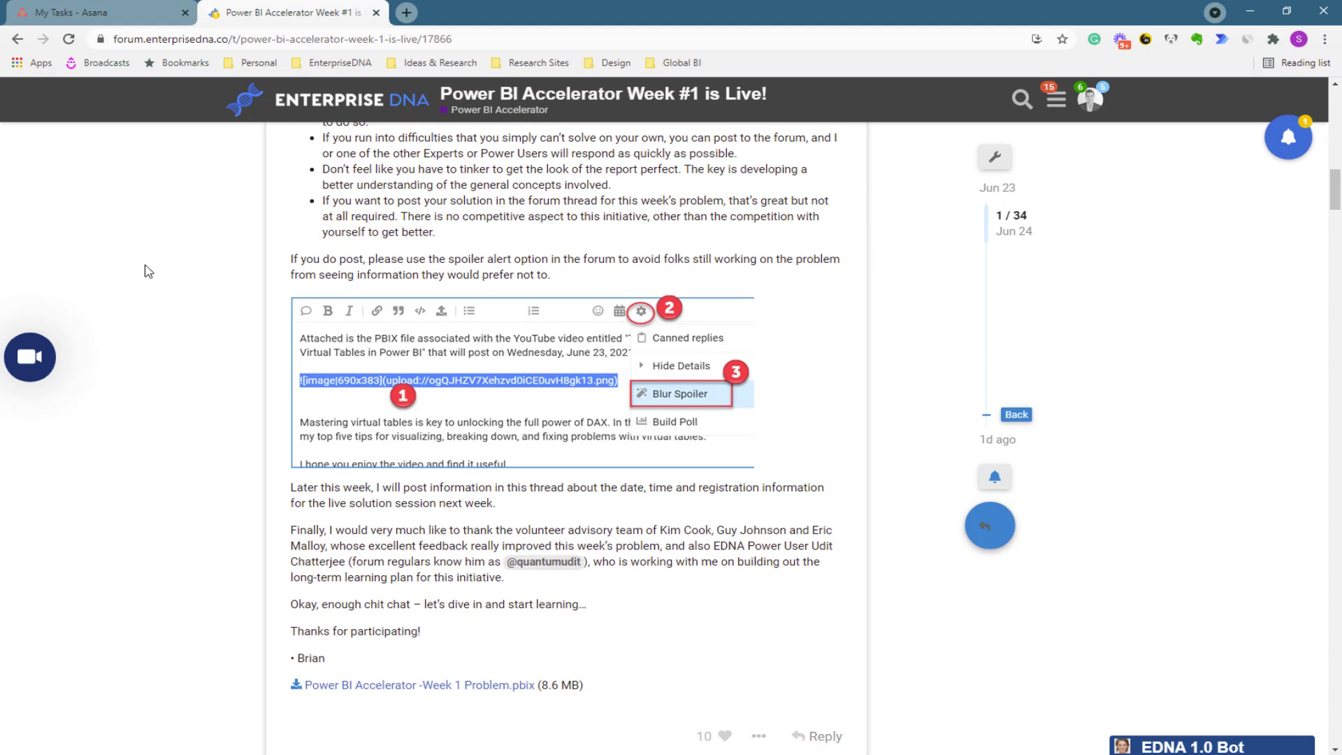
pyautogui.scroll(-6, 149, 271)
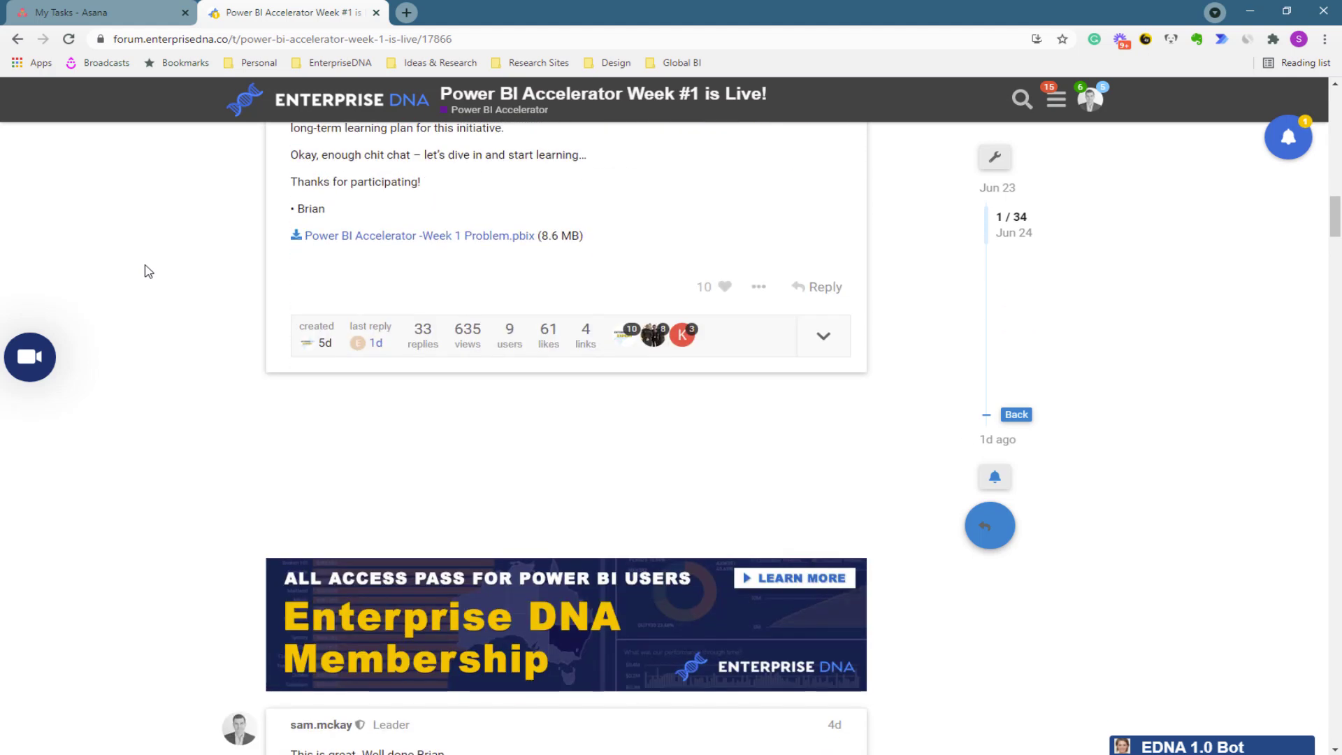
pyautogui.scroll(-2, 149, 271)
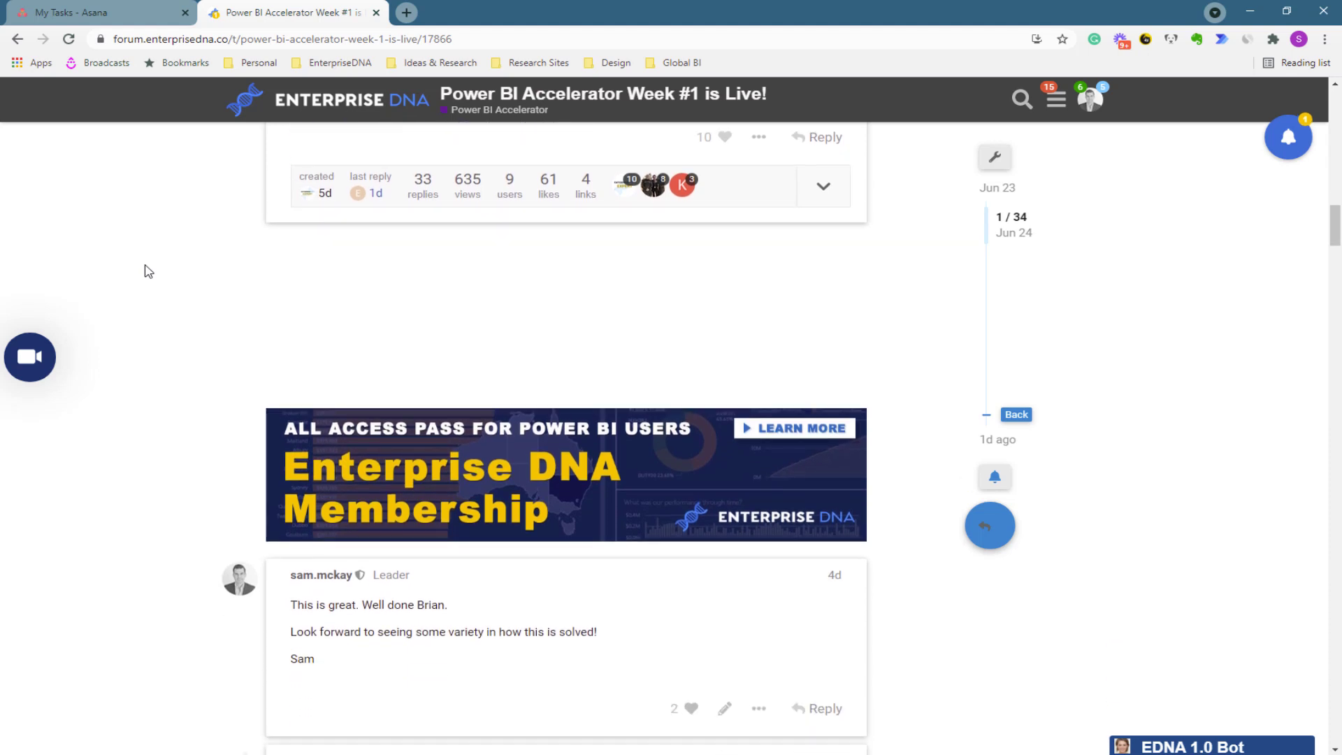
pyautogui.scroll(2, 149, 271)
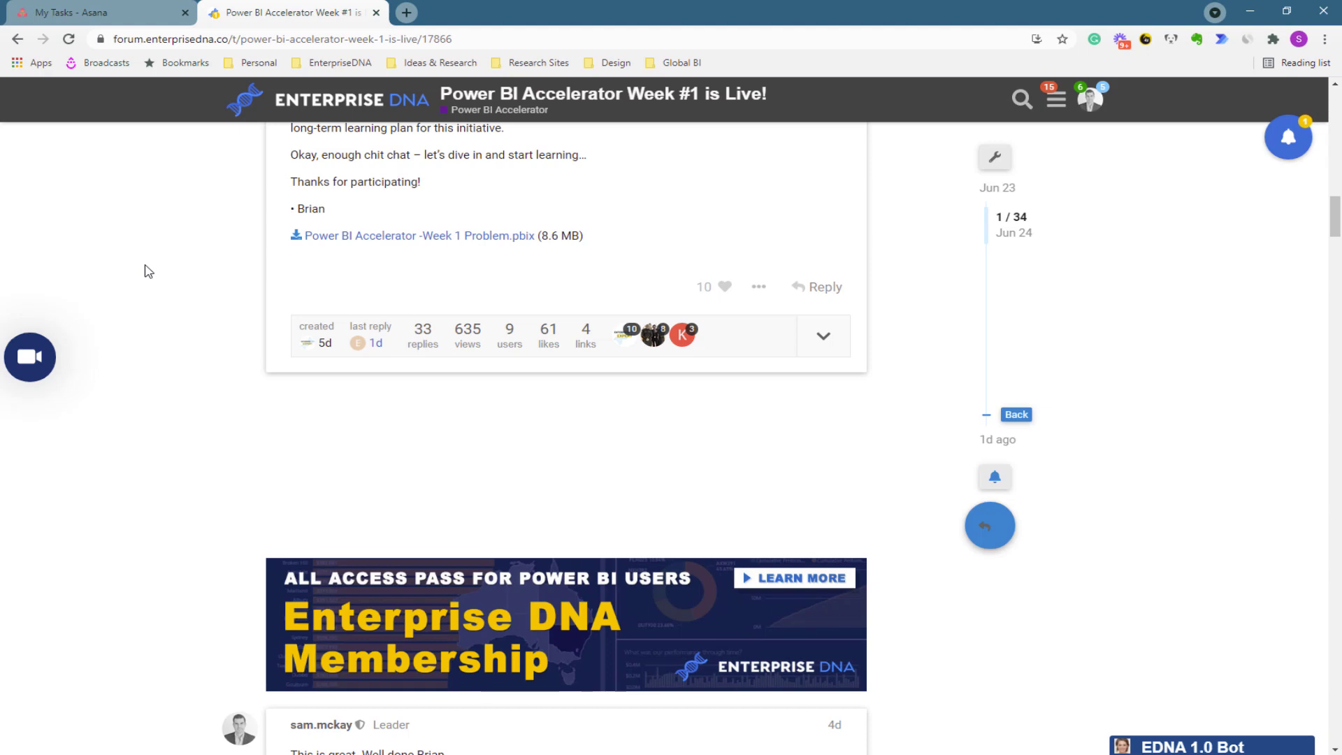
pyautogui.scroll(5, 149, 271)
pyautogui.scroll(-3, 149, 271)
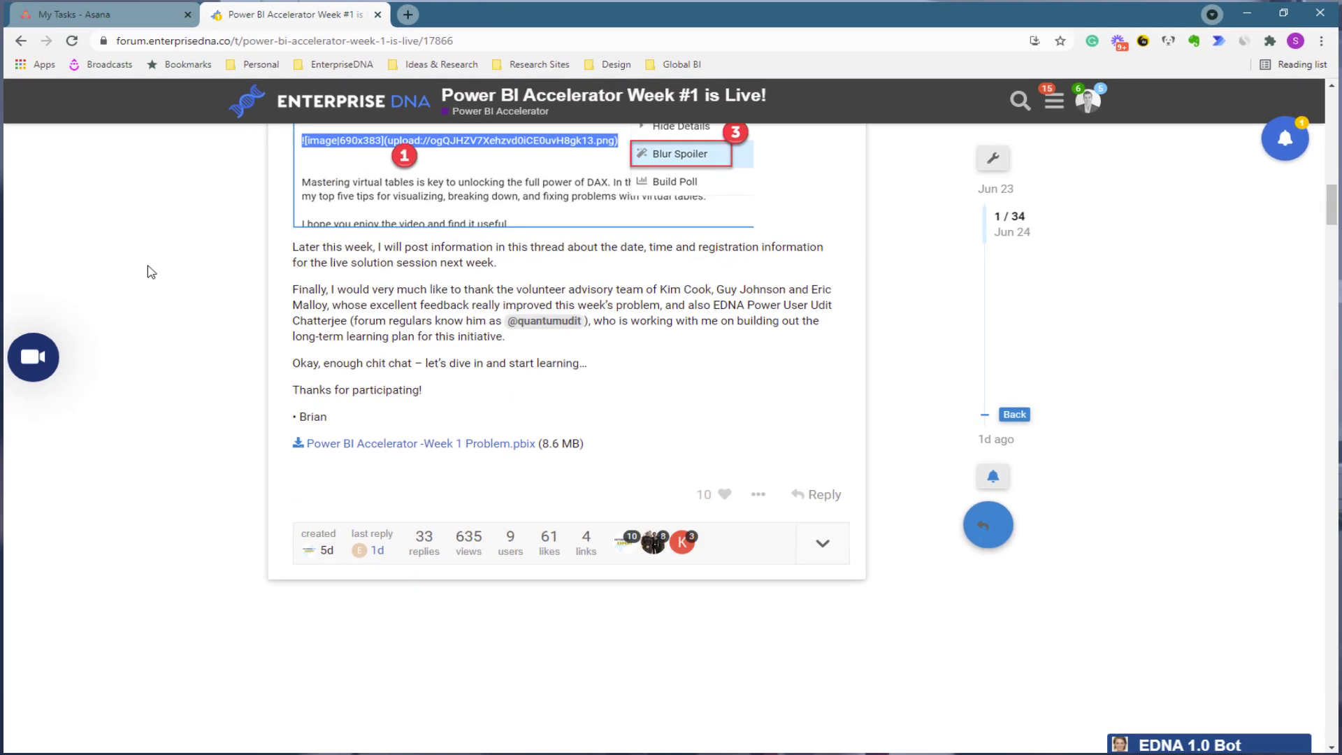
pyautogui.scroll(15, 233, 362)
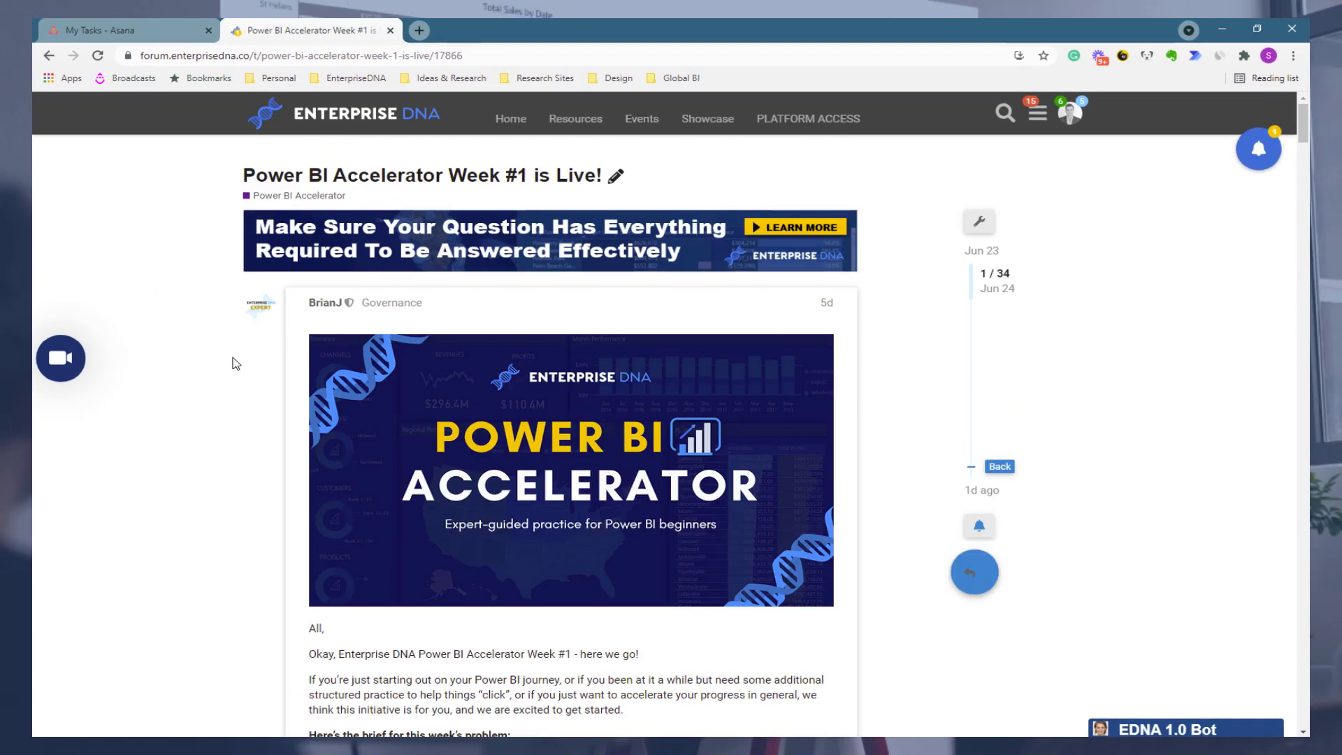